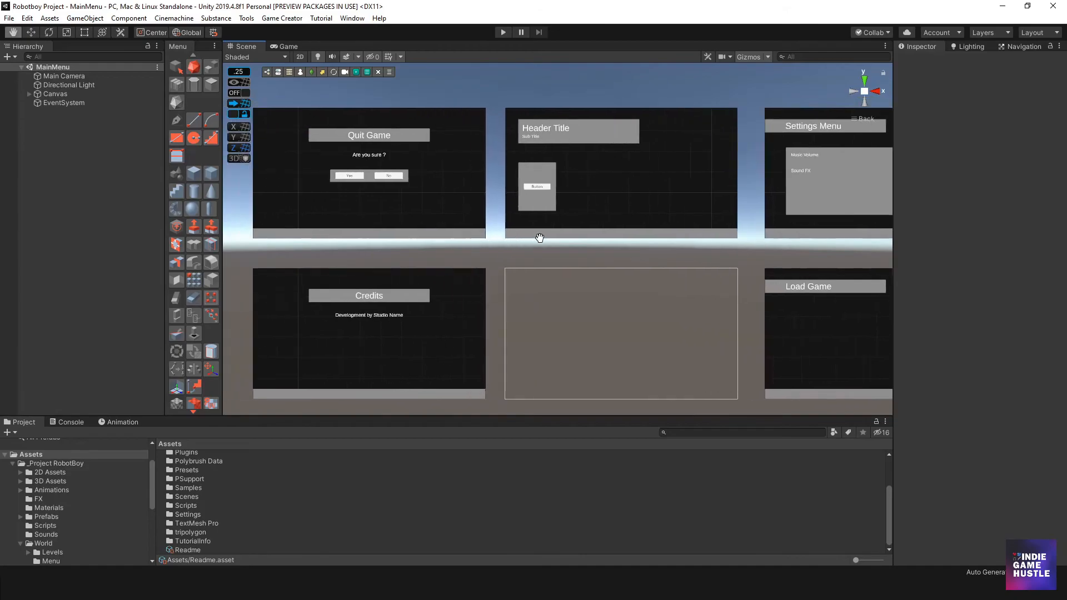
# - Enlarge the project browser area and open the Menu folder inside _Project RobotBoy/World
pyautogui.scroll(5, 565, 264)
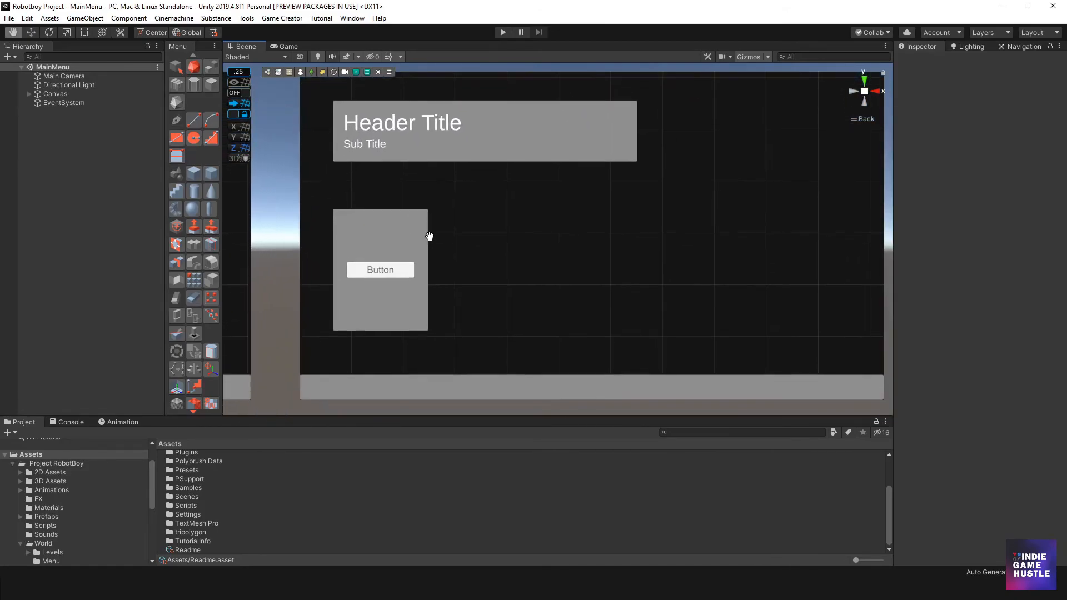
pyautogui.scroll(2, 367, 251)
pyautogui.moveTo(360, 304); pyautogui.dragTo(382, 287, button='middle')
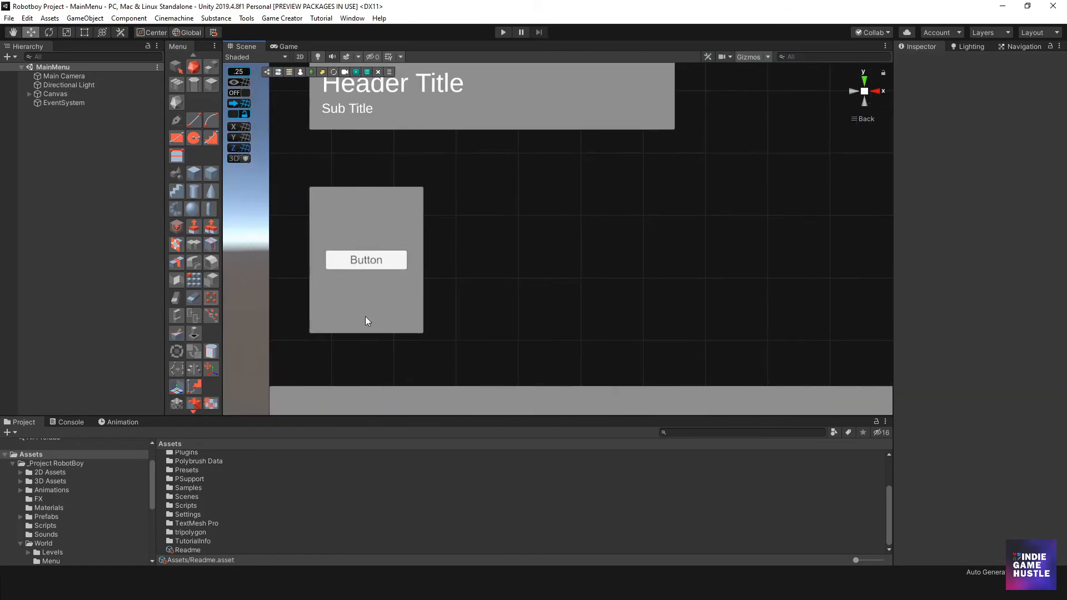
pyautogui.moveTo(346, 416); pyautogui.dragTo(350, 372)
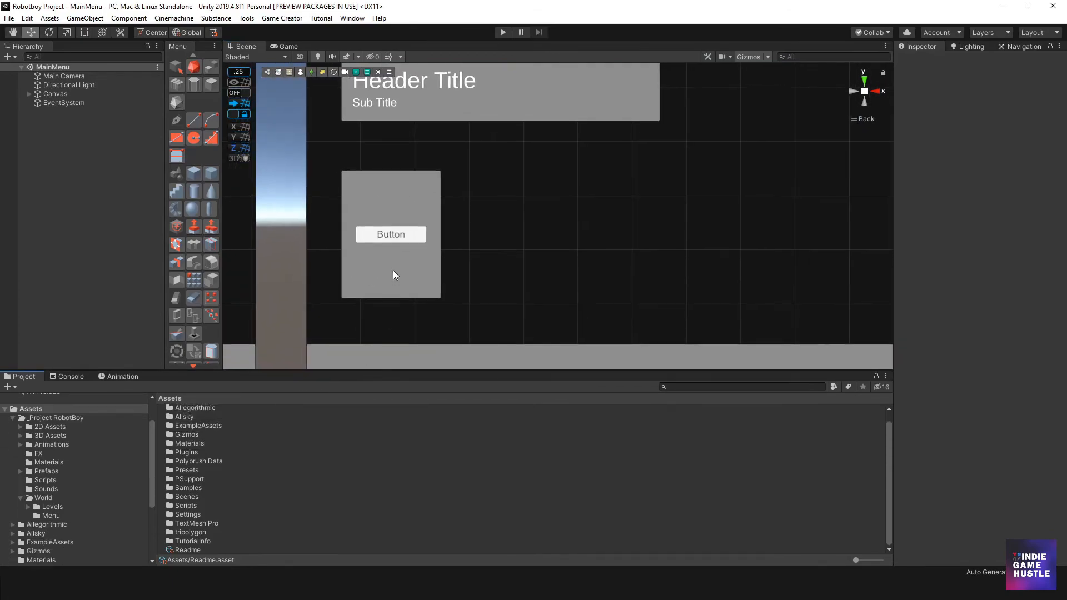
pyautogui.scroll(1, 181, 493)
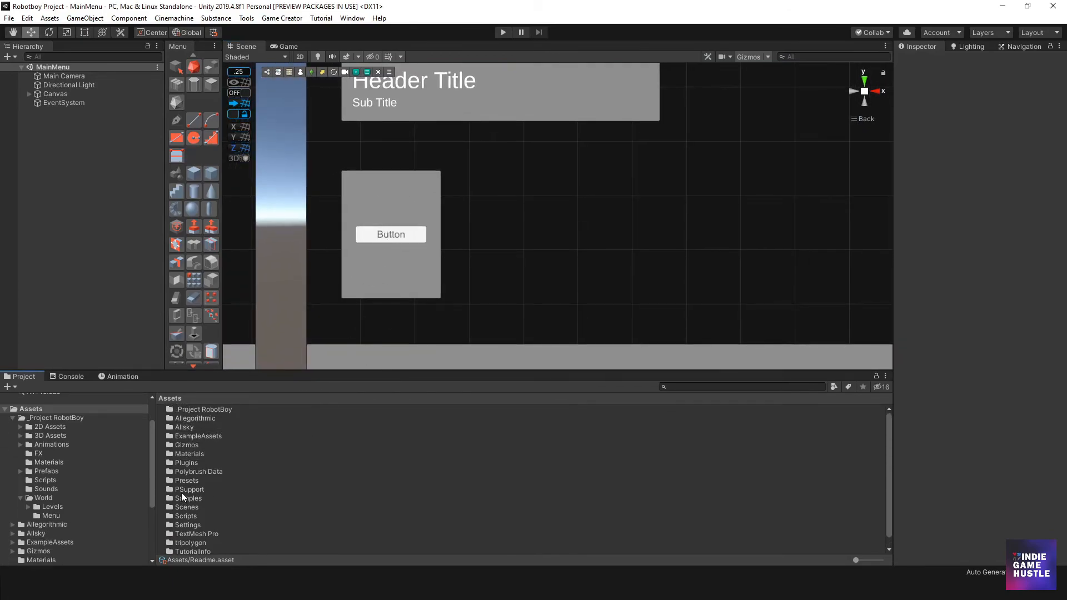
pyautogui.doubleClick(209, 409)
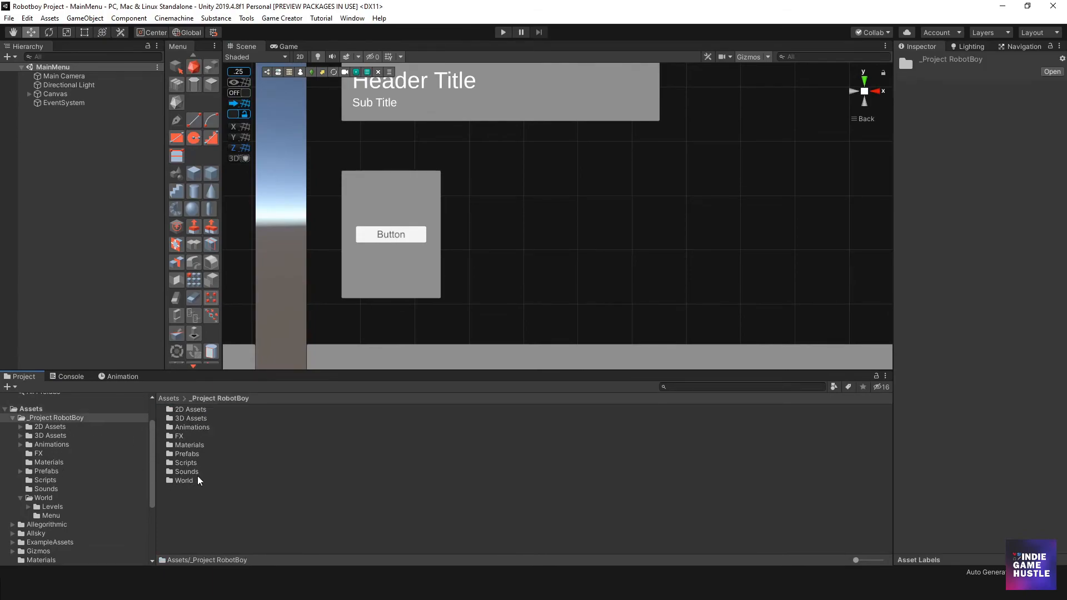
pyautogui.doubleClick(184, 481)
pyautogui.doubleClick(183, 420)
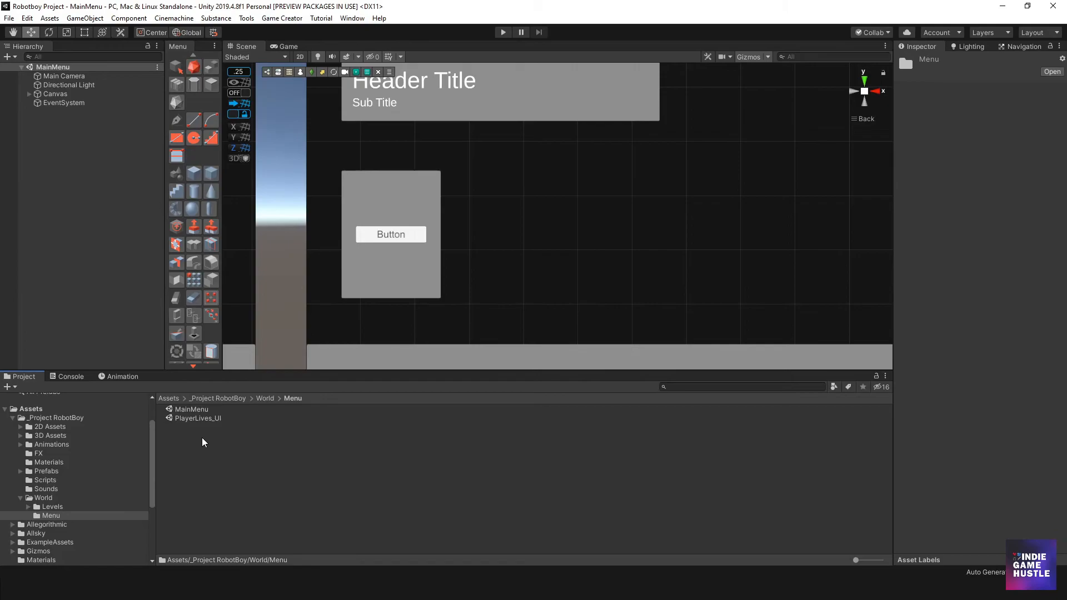
# - Create a new folder named Menus Resources inside the Menu folder
pyautogui.rightClick(203, 440)
pyautogui.moveTo(328, 161)
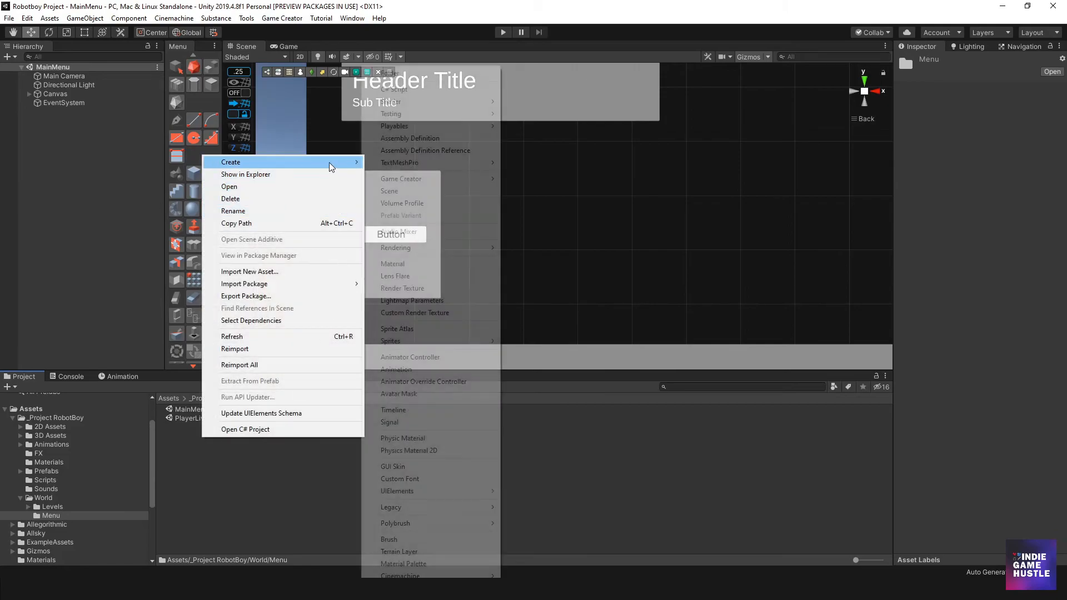
pyautogui.click(389, 72)
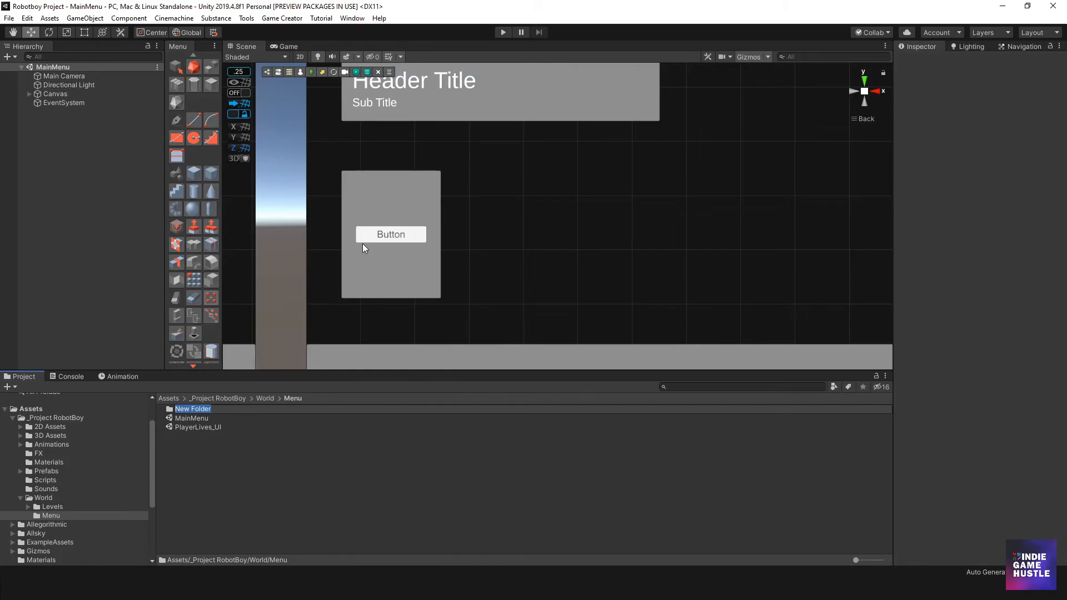
pyautogui.write('Menus')
pyautogui.write('Resouce')
pyautogui.press('BackSpace')
pyautogui.press('BackSpace')
pyautogui.write('rces')
pyautogui.press('Return')
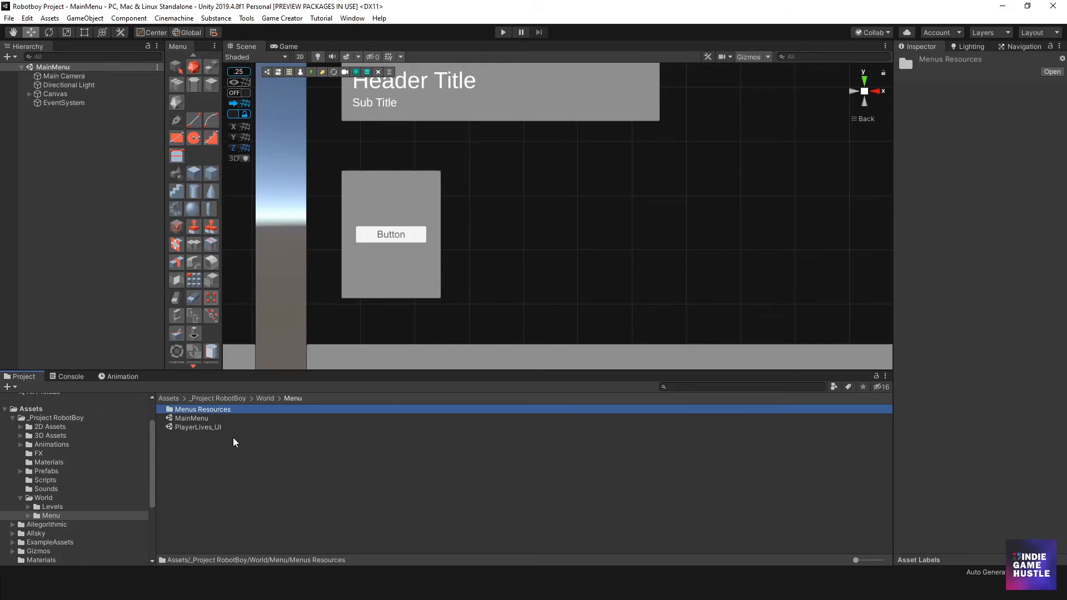
# - Open the Menus Resources folder and bring the main menu panel into view in the scene
pyautogui.scroll(-5, 578, 188)
pyautogui.scroll(5, 500, 188)
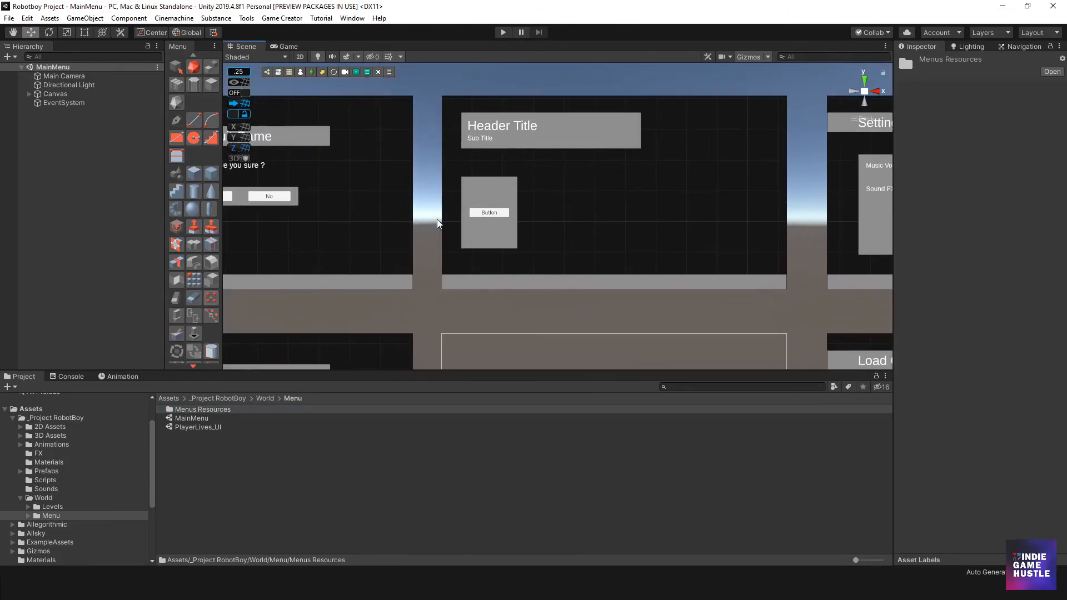
pyautogui.doubleClick(199, 410)
pyautogui.scroll(9, 441, 212)
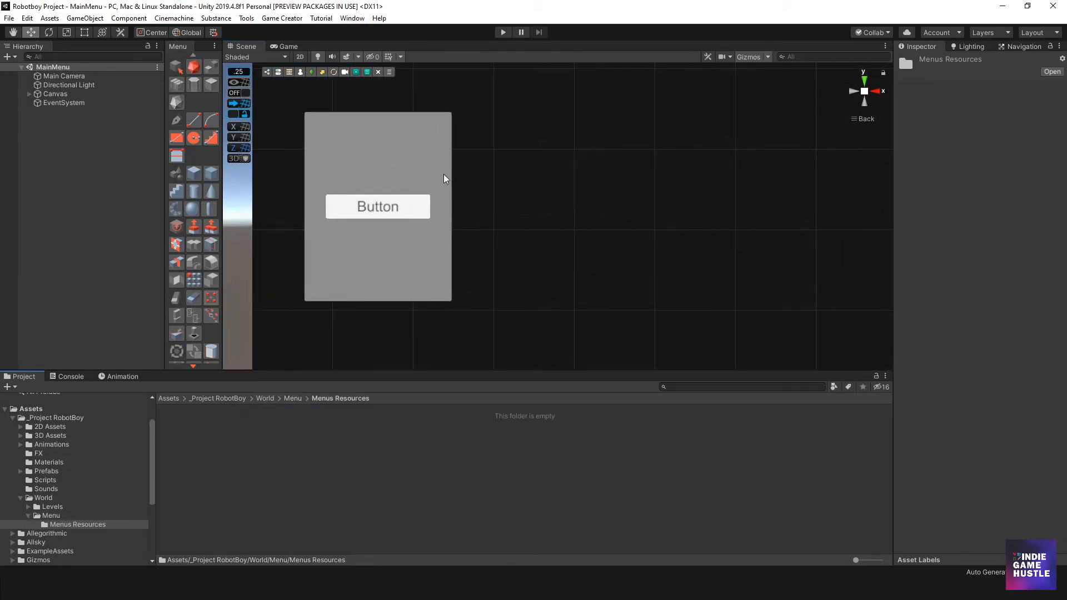
pyautogui.moveTo(436, 160); pyautogui.dragTo(421, 237, button='middle')
pyautogui.scroll(-12, 456, 228)
pyautogui.moveTo(483, 216); pyautogui.dragTo(482, 218, button='middle')
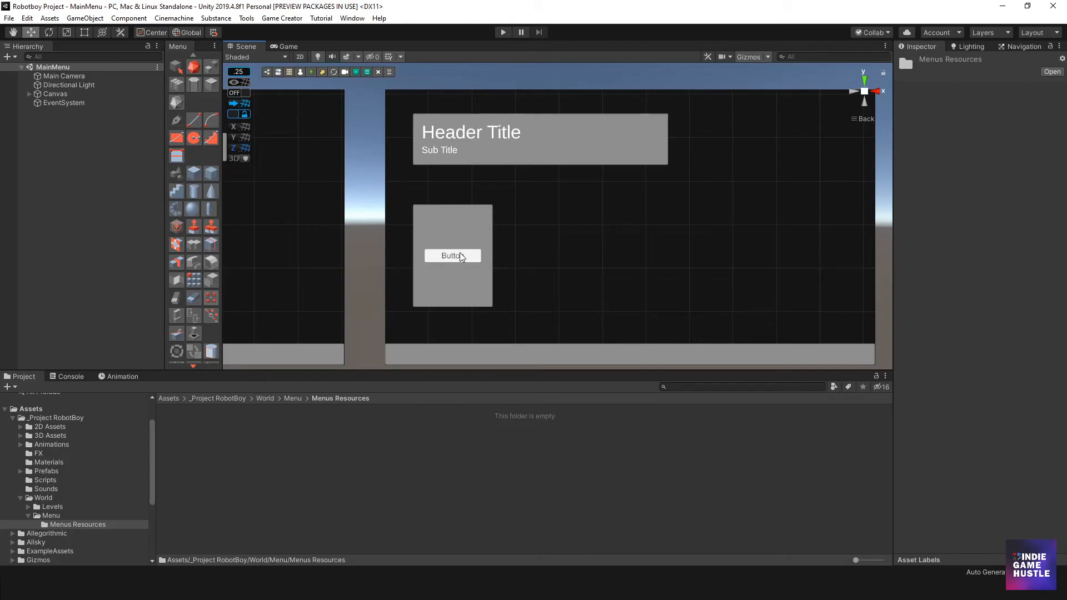
# - Expand the Canvas in the hierarchy and select Panel - Main Menu with the Rect Tool active
pyautogui.click(30, 94)
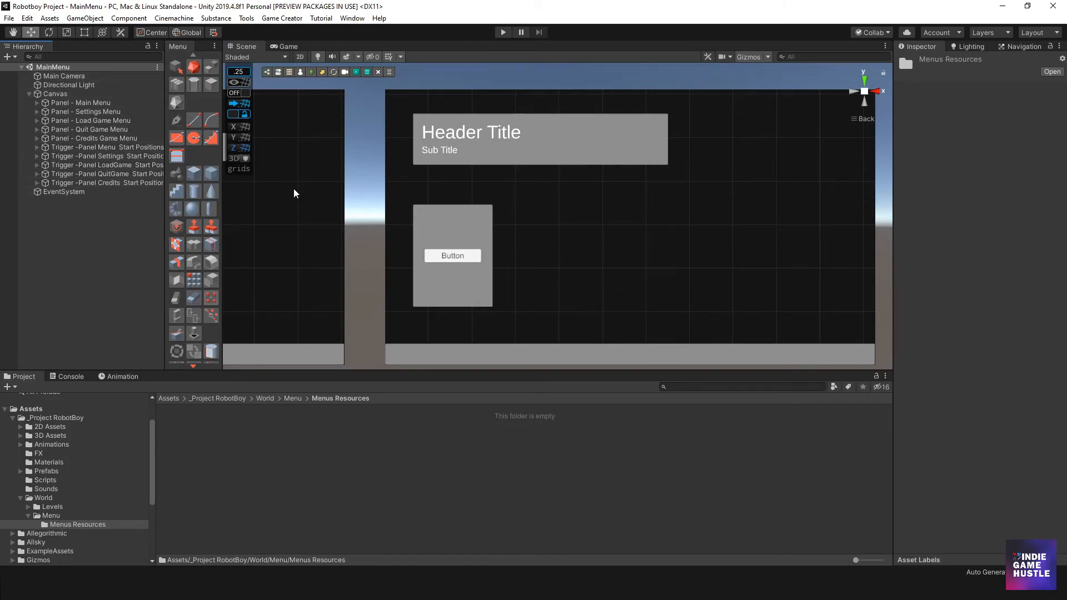
pyautogui.moveTo(537, 217); pyautogui.dragTo(472, 215, button='middle')
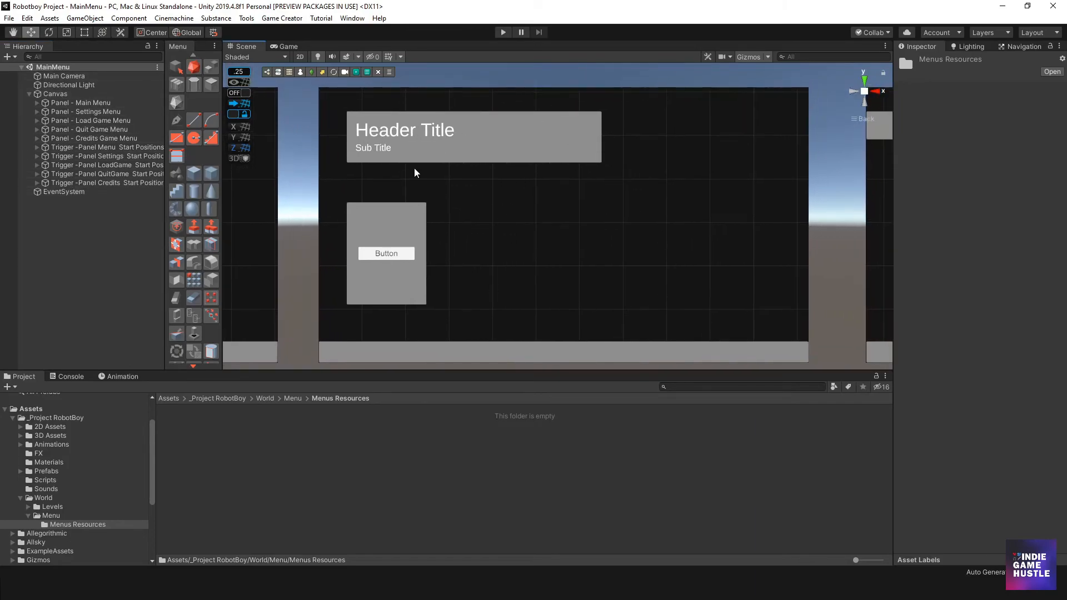
pyautogui.click(83, 103)
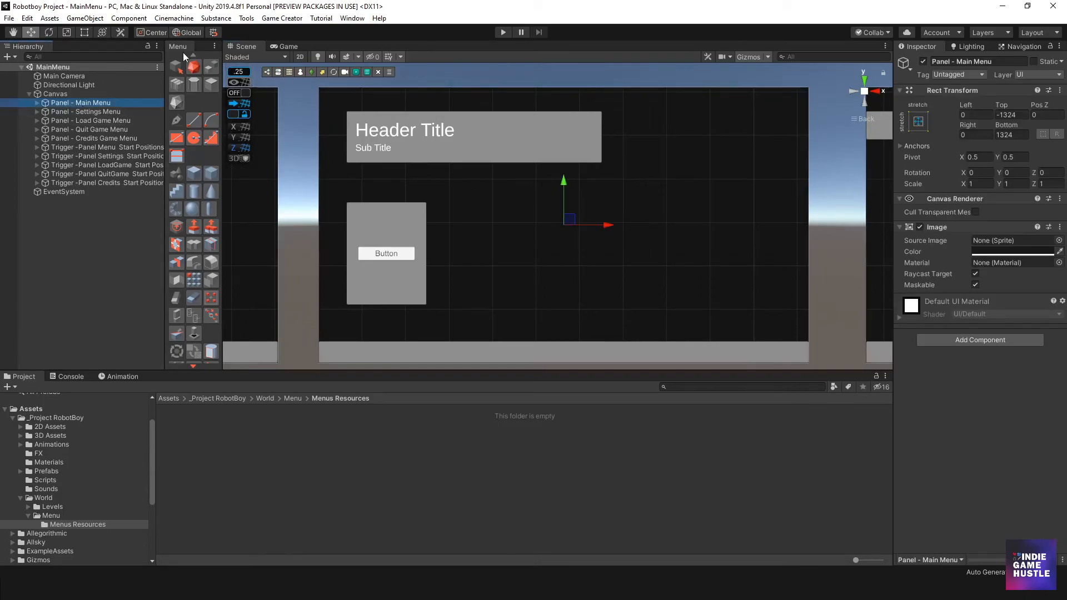
pyautogui.click(83, 32)
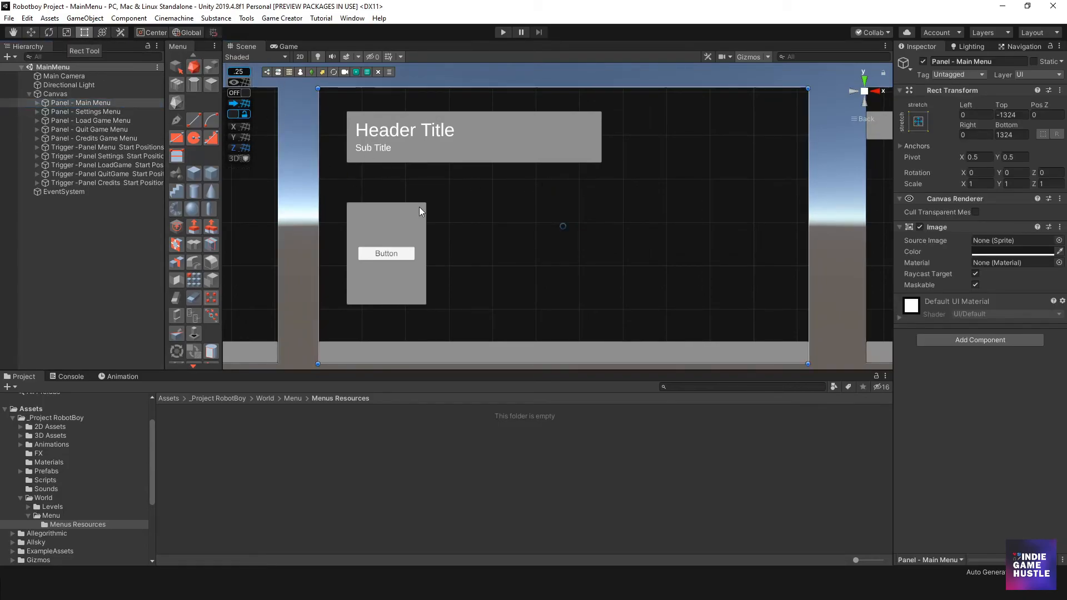
pyautogui.moveTo(419, 206); pyautogui.dragTo(410, 198, button='middle')
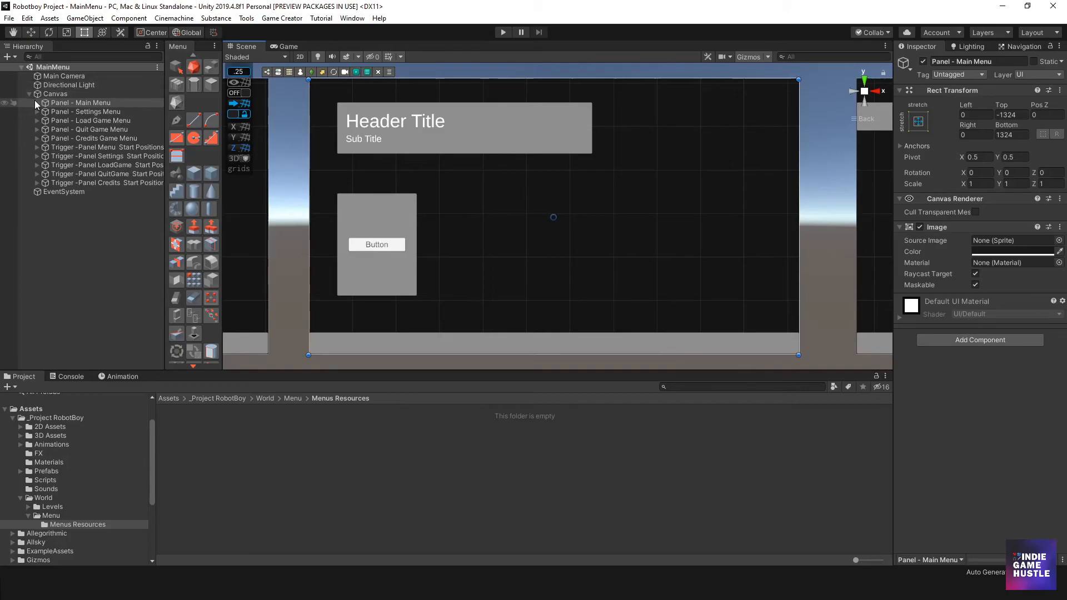
# - Examine the Button inside Panel - Menu of the main menu panel, including its child objects, and collapse Panel - Main Menu
pyautogui.click(37, 103)
pyautogui.click(70, 129)
pyautogui.click(46, 129)
pyautogui.click(75, 138)
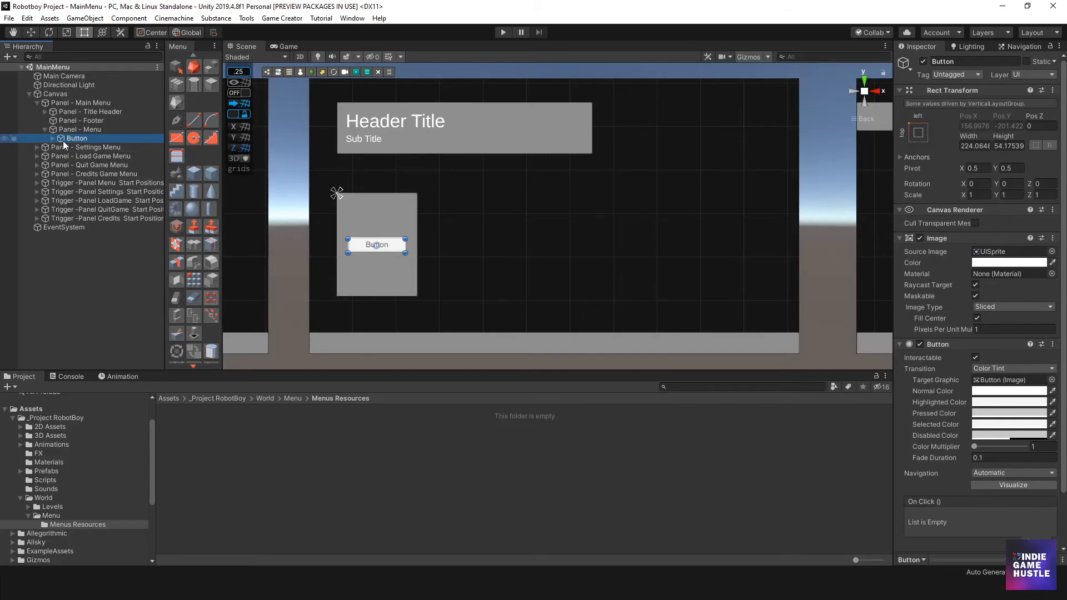
pyautogui.scroll(-3, 500, 220)
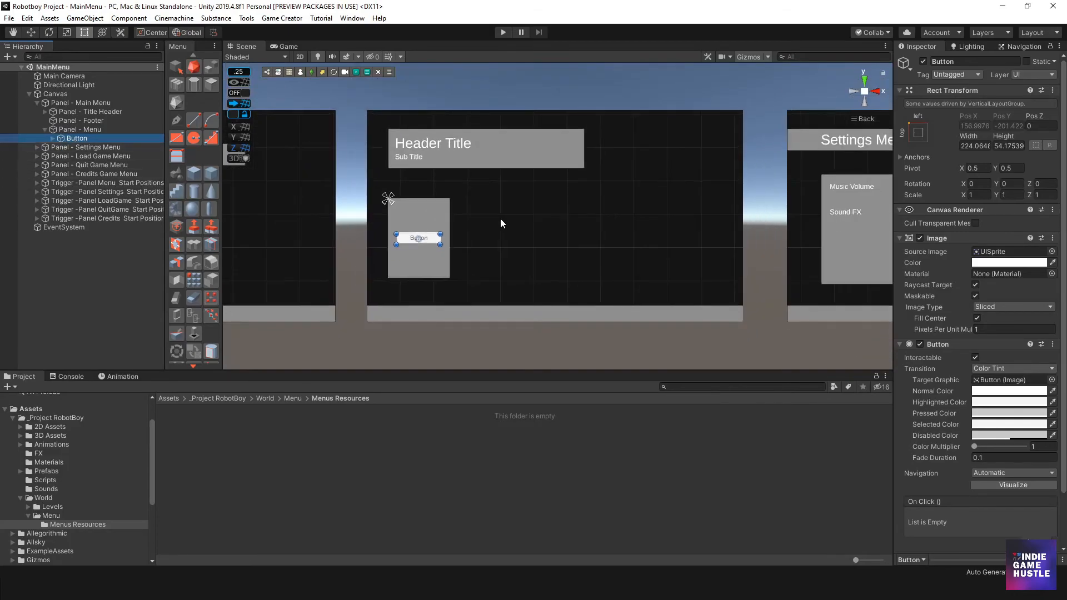
pyautogui.moveTo(495, 234); pyautogui.dragTo(500, 258, button='middle')
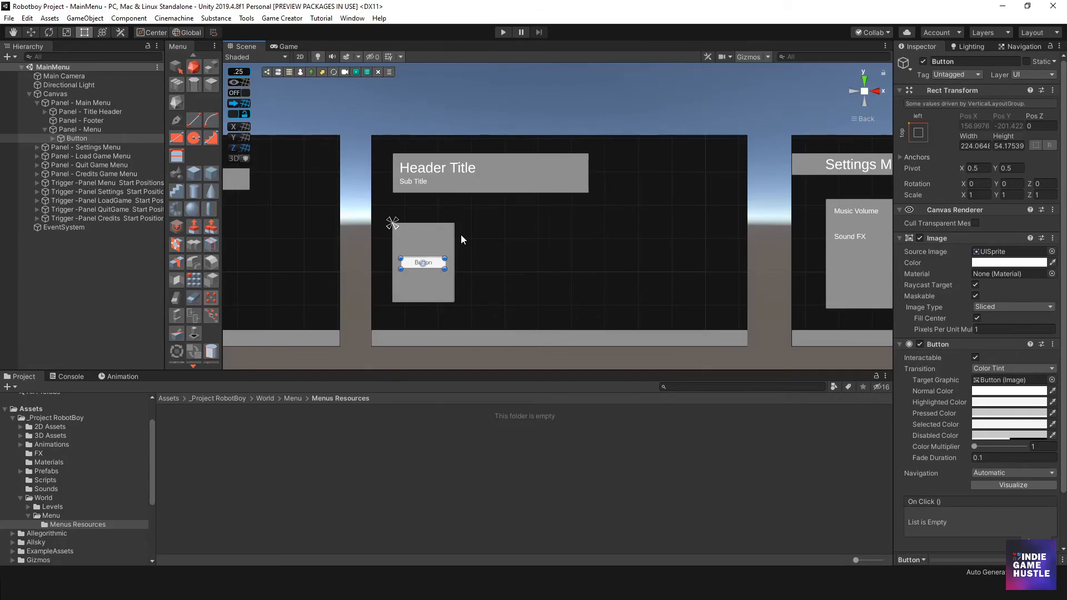
pyautogui.scroll(3, 426, 254)
pyautogui.moveTo(425, 254); pyautogui.dragTo(505, 199, button='middle')
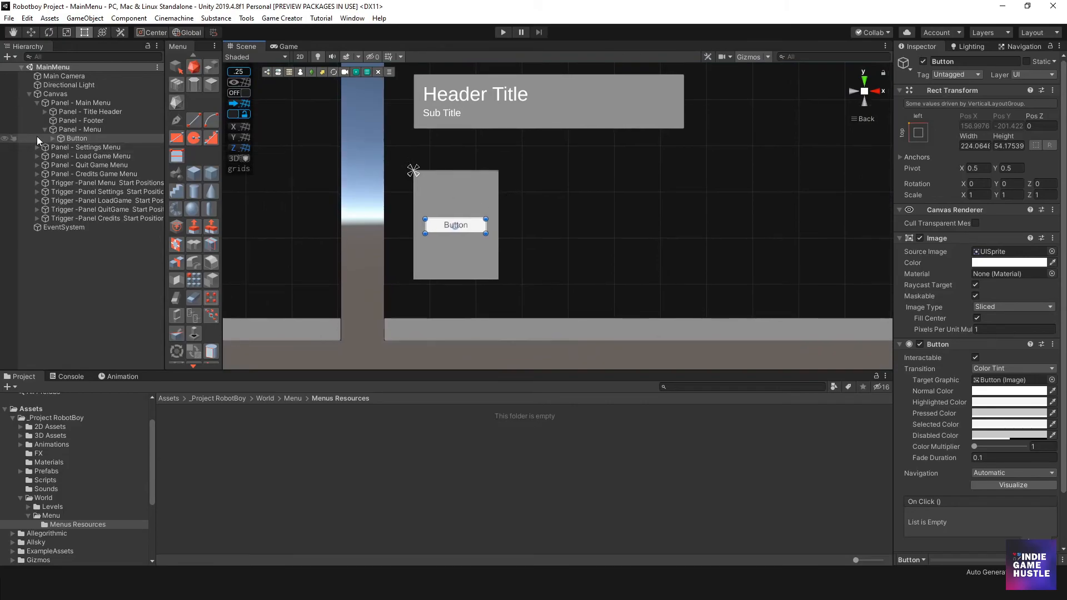
pyautogui.click(54, 138)
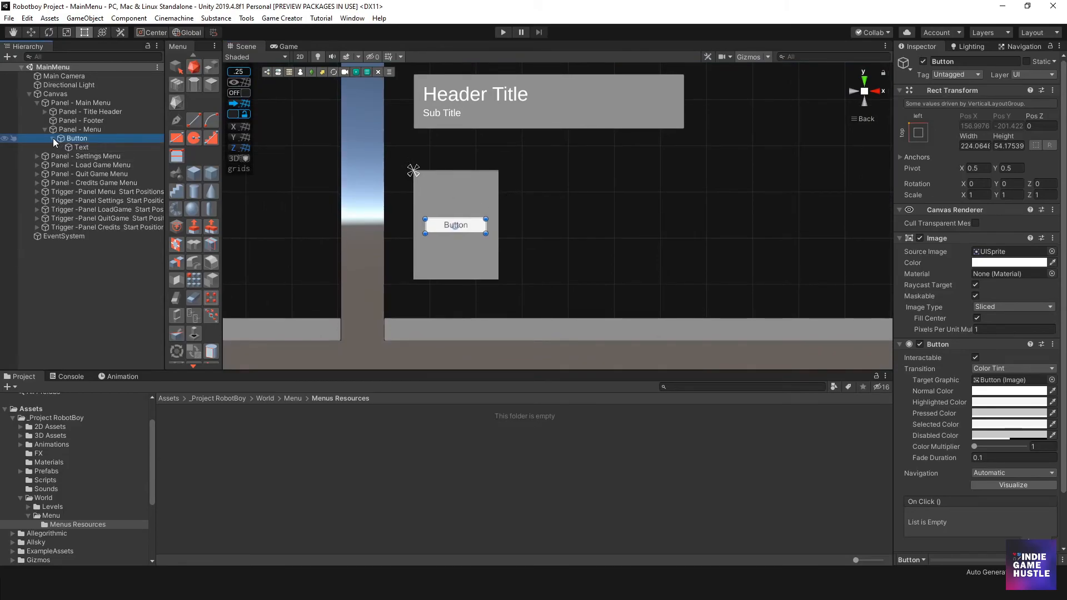
pyautogui.click(53, 138)
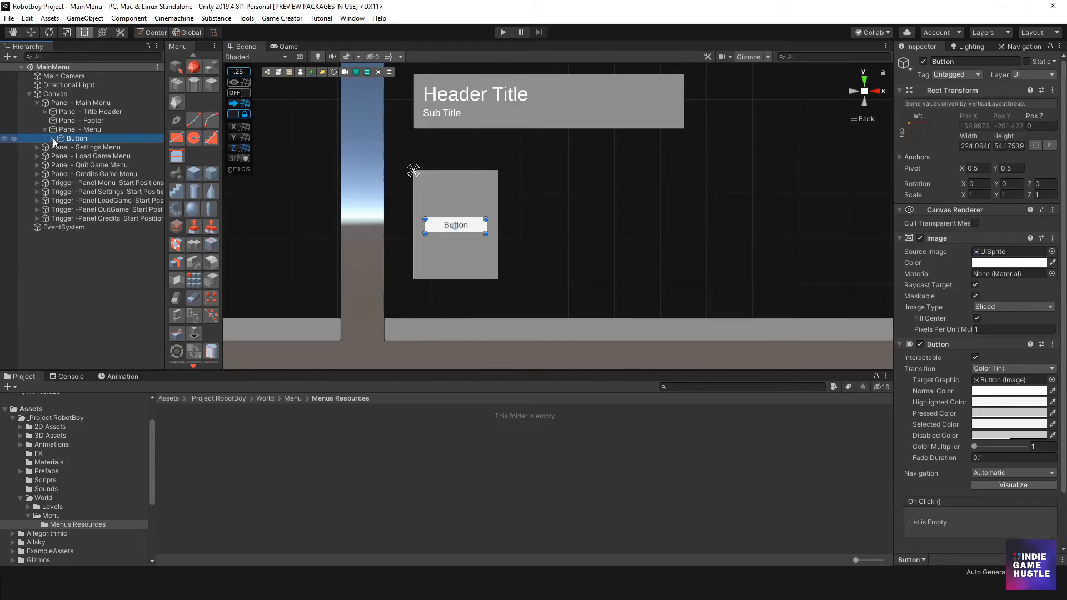
pyautogui.click(37, 102)
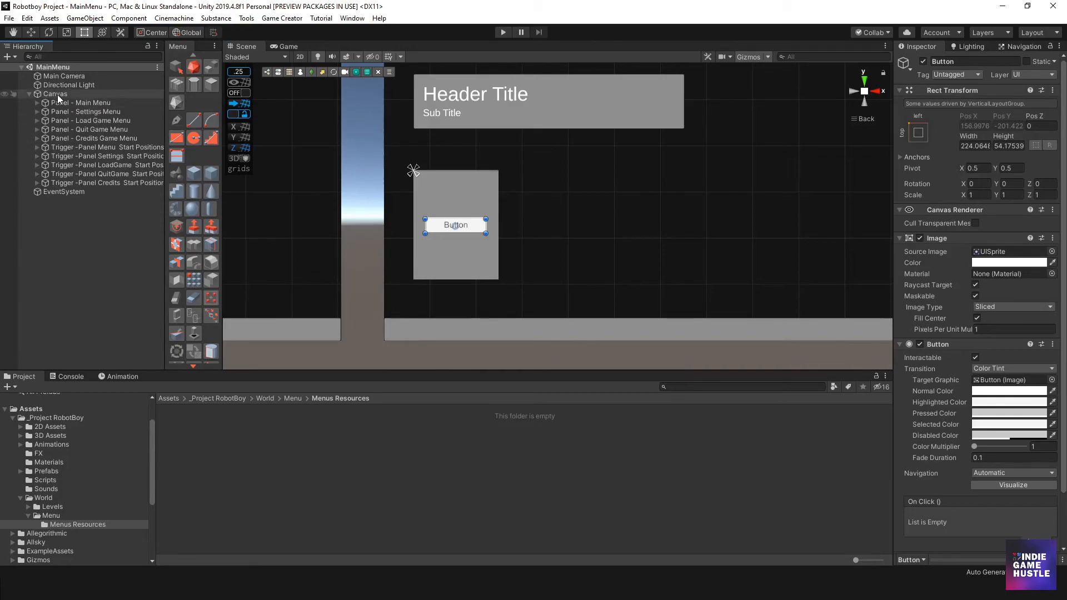
# - Create an empty object under the Canvas and name it Triggers
pyautogui.rightClick(58, 94)
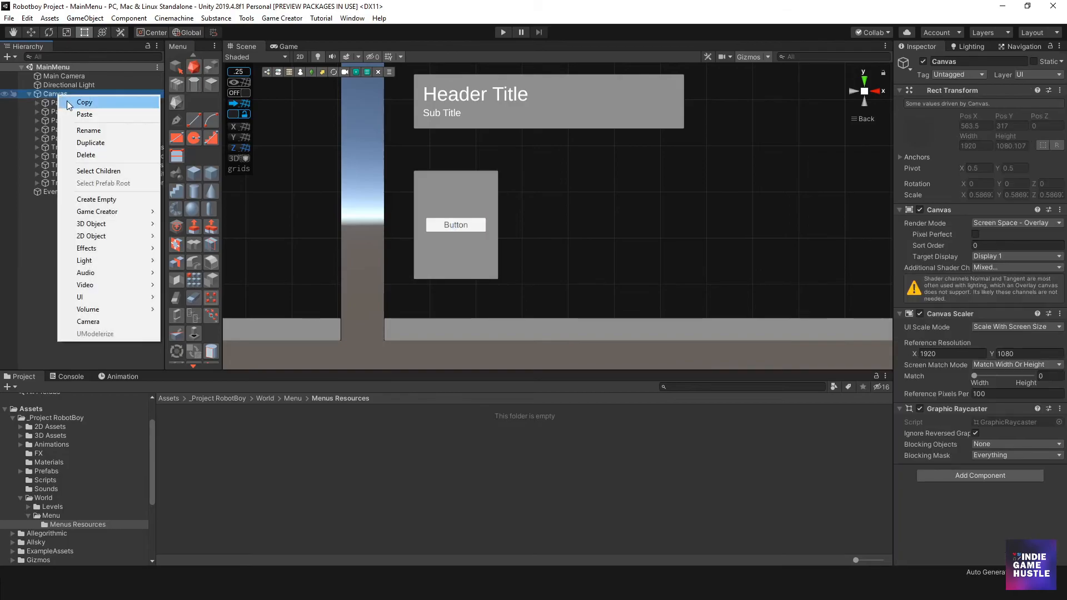
pyautogui.click(104, 199)
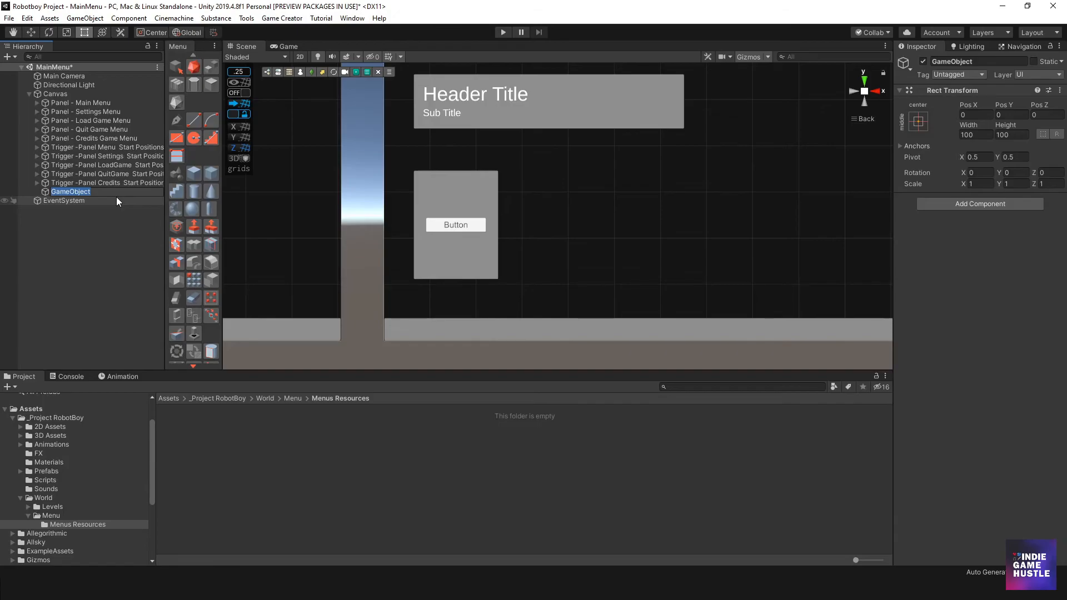
pyautogui.write('Triggers')
pyautogui.press('Return')
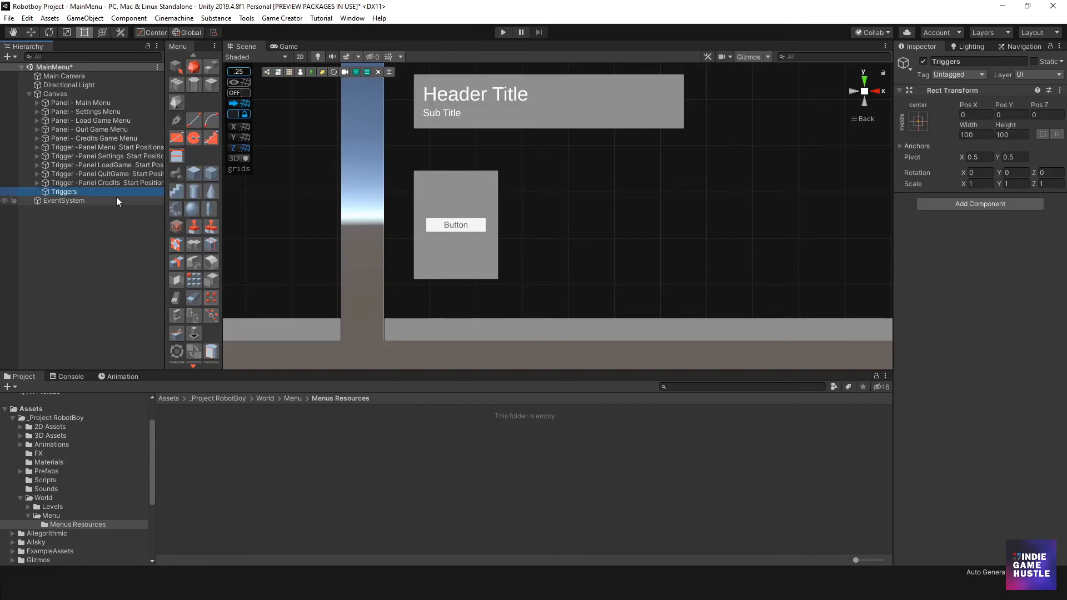
# - Add a Game Creator Trigger as a child of the Triggers object and widen the Inspector
pyautogui.rightClick(71, 191)
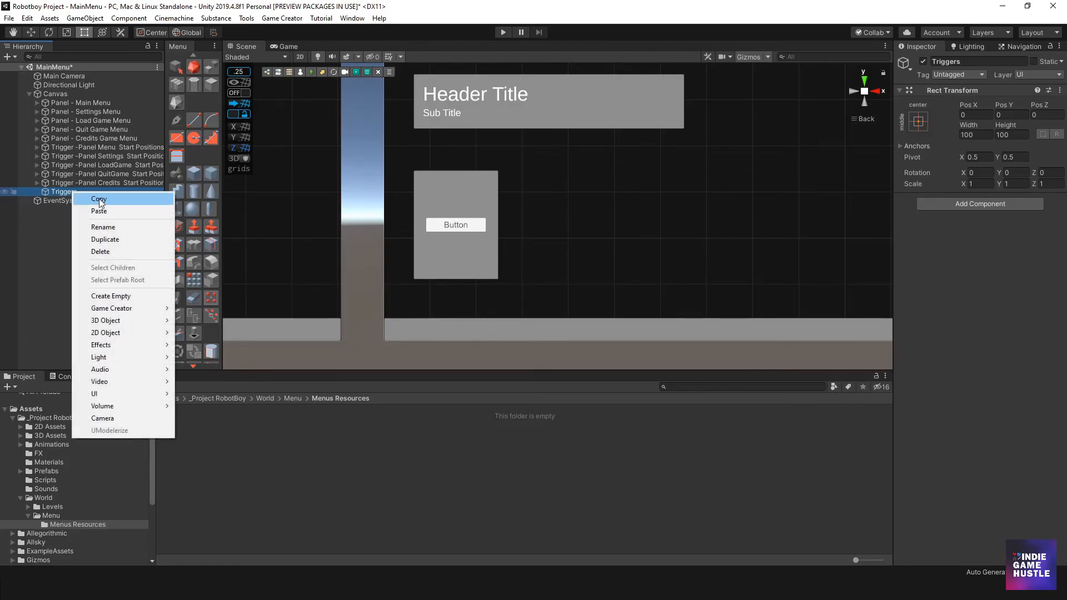
pyautogui.moveTo(140, 322)
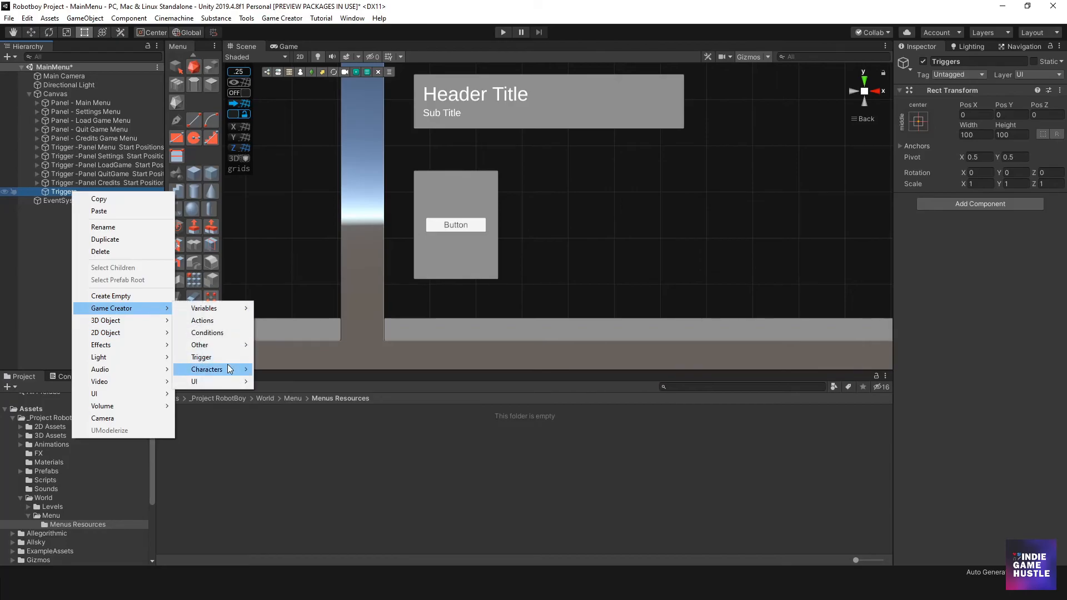
pyautogui.click(226, 358)
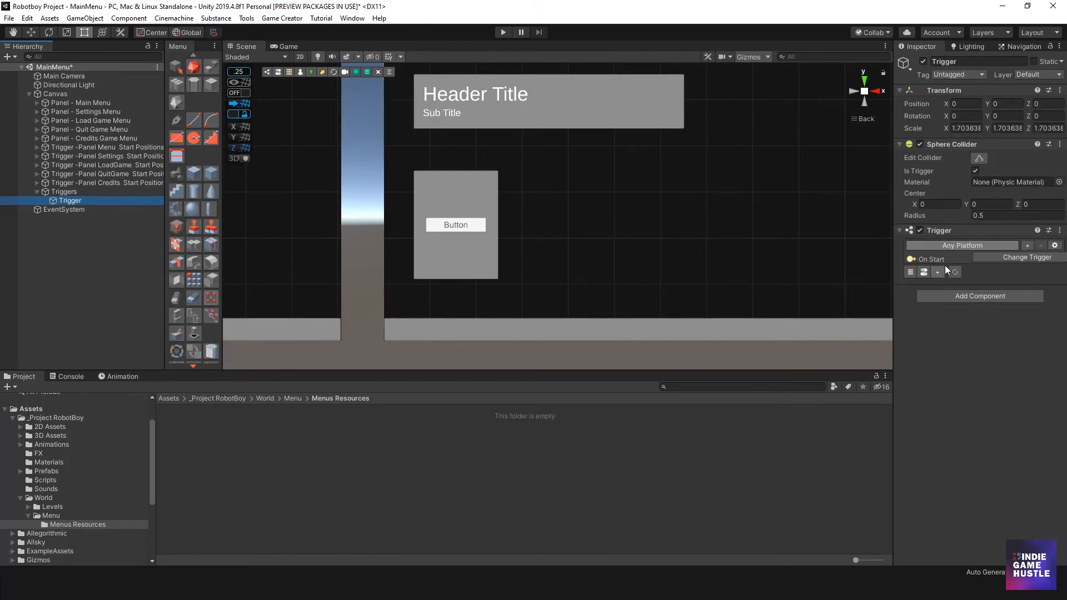
pyautogui.moveTo(893, 258); pyautogui.dragTo(837, 258)
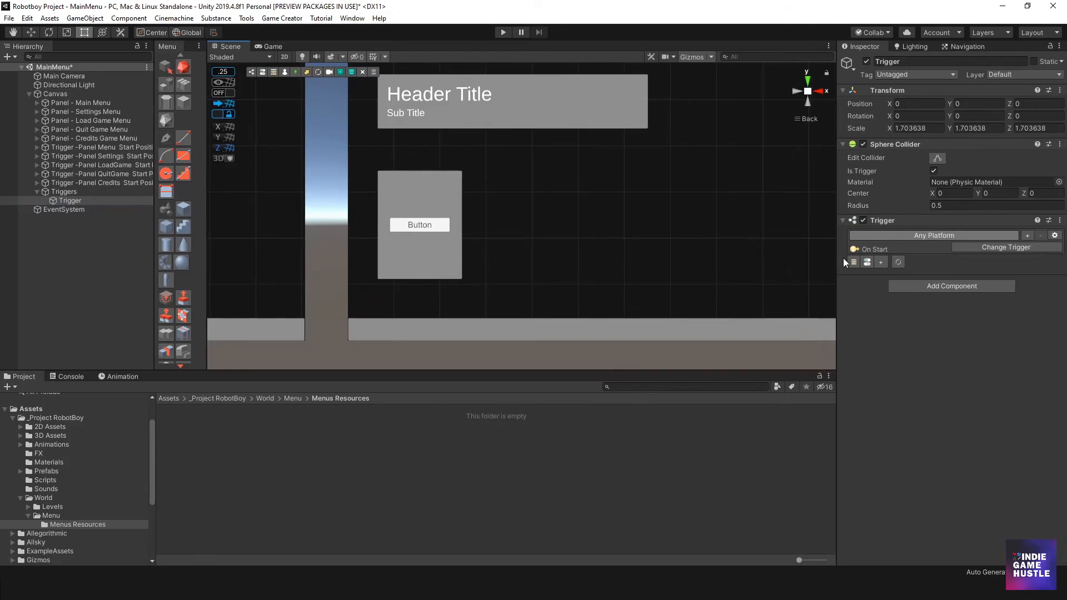
# - Search the available trigger types for "button" and for "on", and close the list without choosing one
pyautogui.click(991, 249)
pyautogui.click(983, 391)
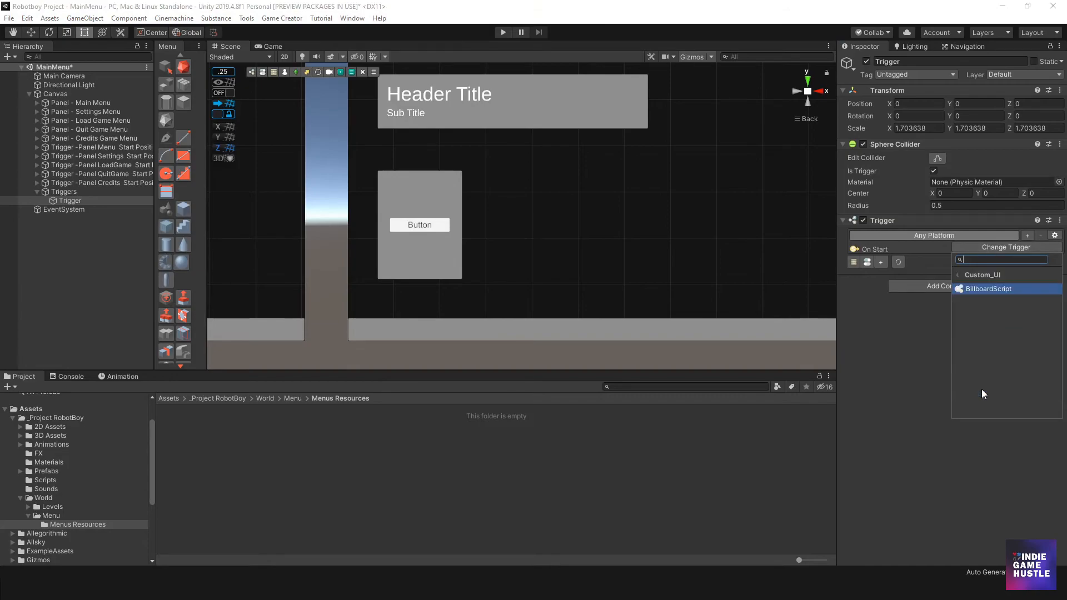
pyautogui.click(958, 276)
pyautogui.write('butto')
pyautogui.write('n')
pyautogui.press('BackSpace')
pyautogui.press('BackSpace')
pyautogui.press('BackSpace')
pyautogui.press('BackSpace')
pyautogui.press('BackSpace')
pyautogui.press('BackSpace')
pyautogui.write('o')
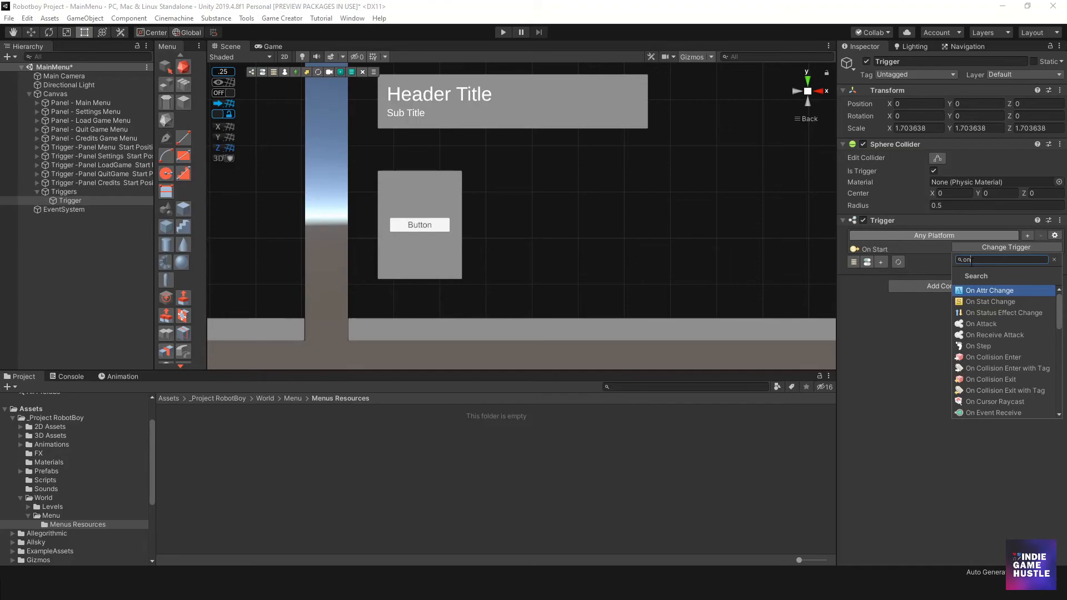
pyautogui.write('n')
pyautogui.scroll(-5, 1007, 358)
pyautogui.scroll(5, 1007, 358)
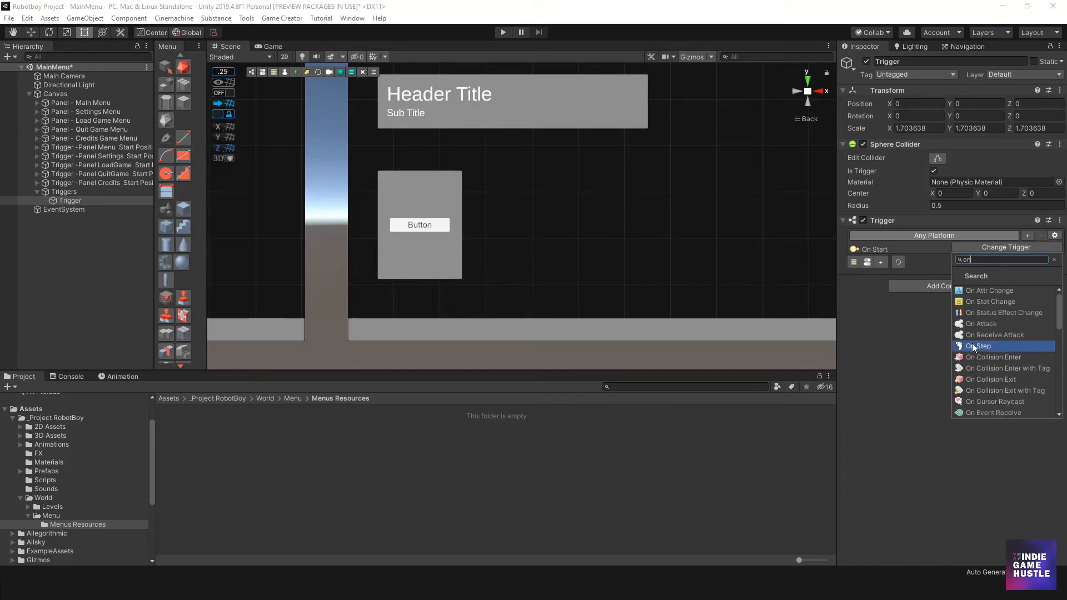
pyautogui.click(909, 339)
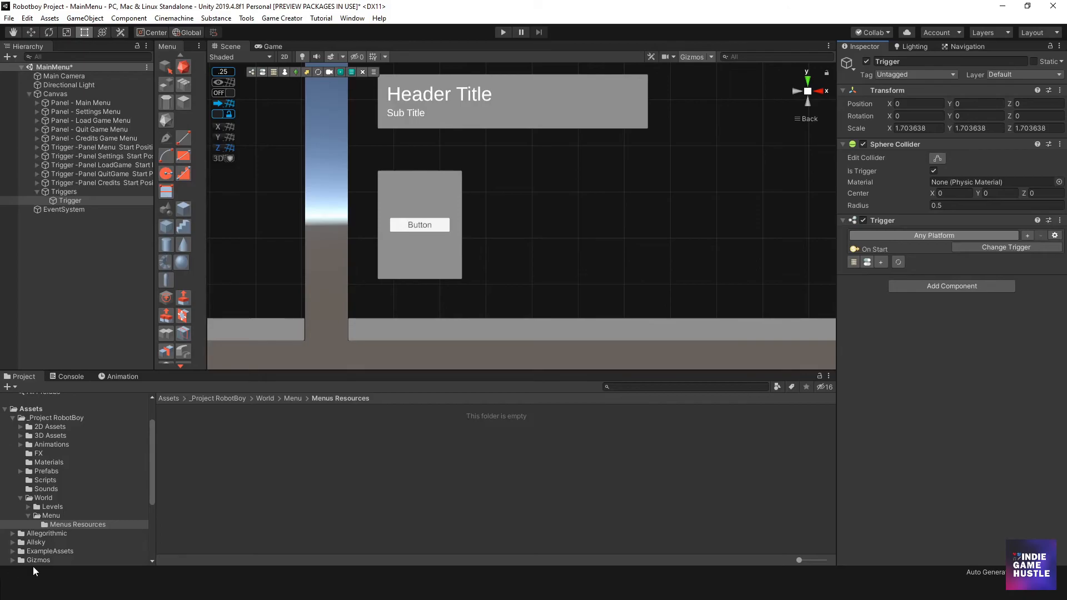
# - Open the project's Scripts folder, and in the browser download OnButtonClick.cs from the OnButton Click page of the Game Creator Hub
pyautogui.click(50, 482)
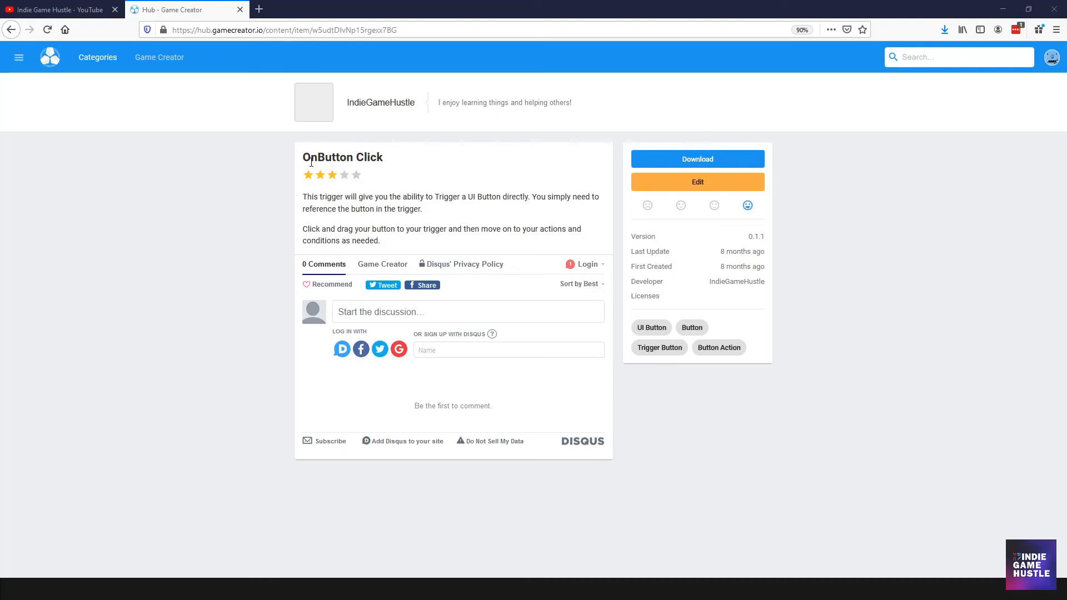
pyautogui.moveTo(303, 158); pyautogui.dragTo(414, 161)
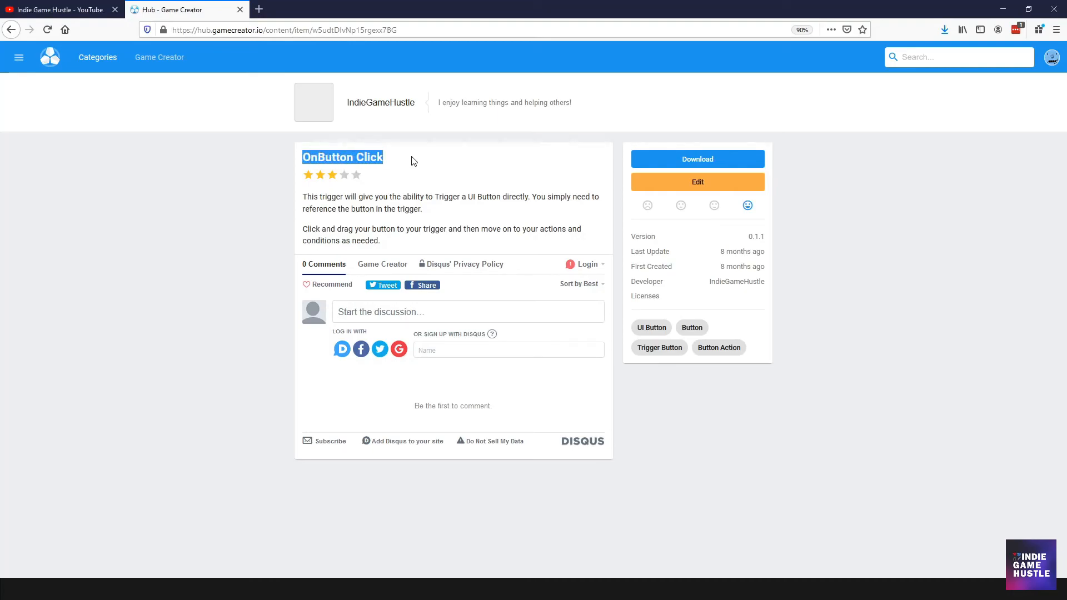
pyautogui.click(767, 282)
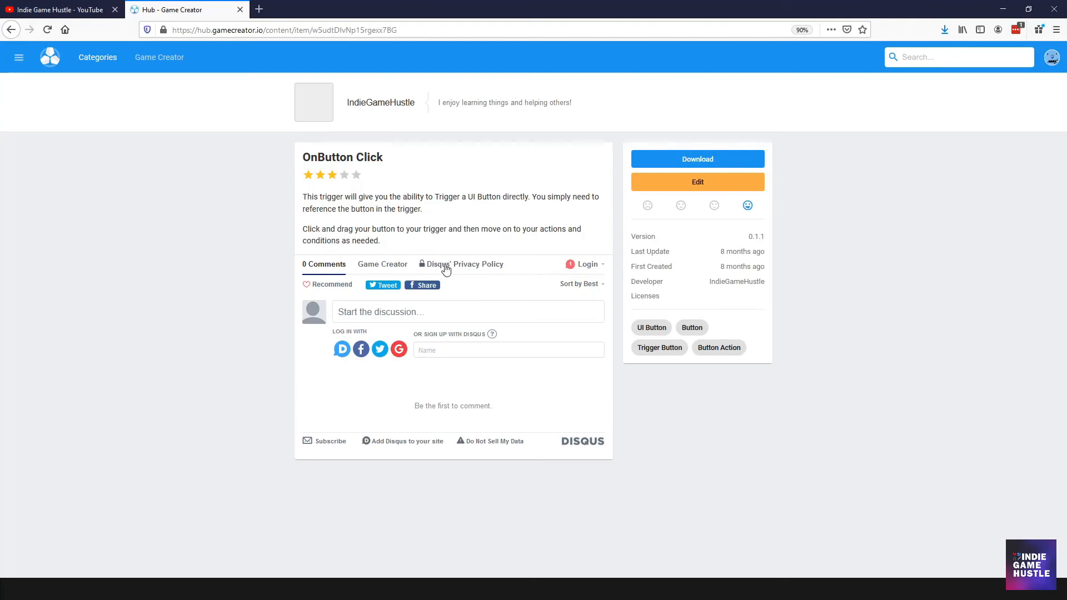
pyautogui.moveTo(435, 197); pyautogui.dragTo(608, 193)
pyautogui.click(459, 194)
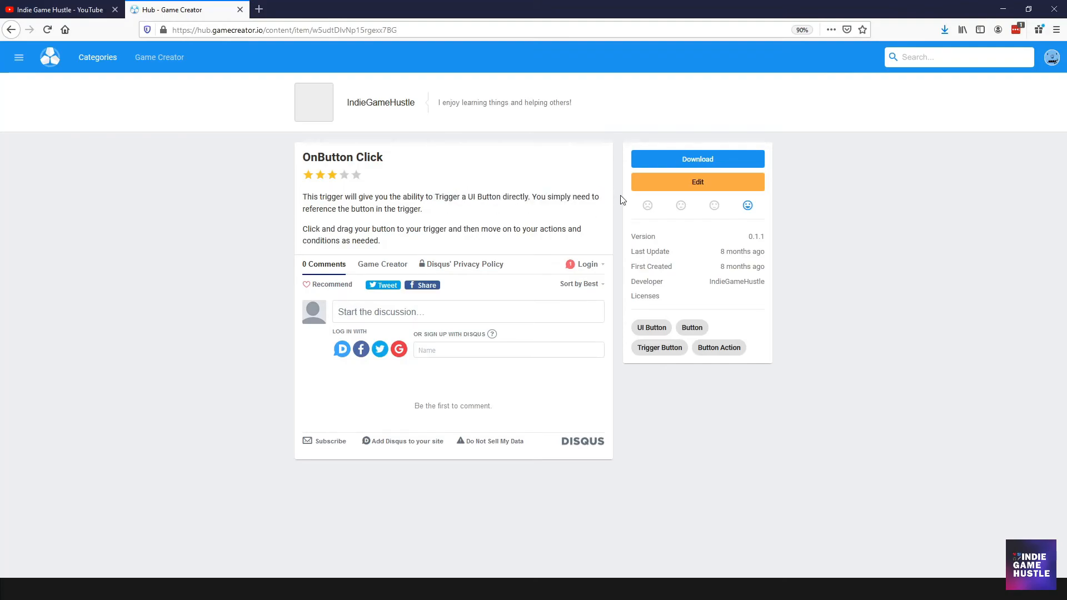
pyautogui.click(667, 161)
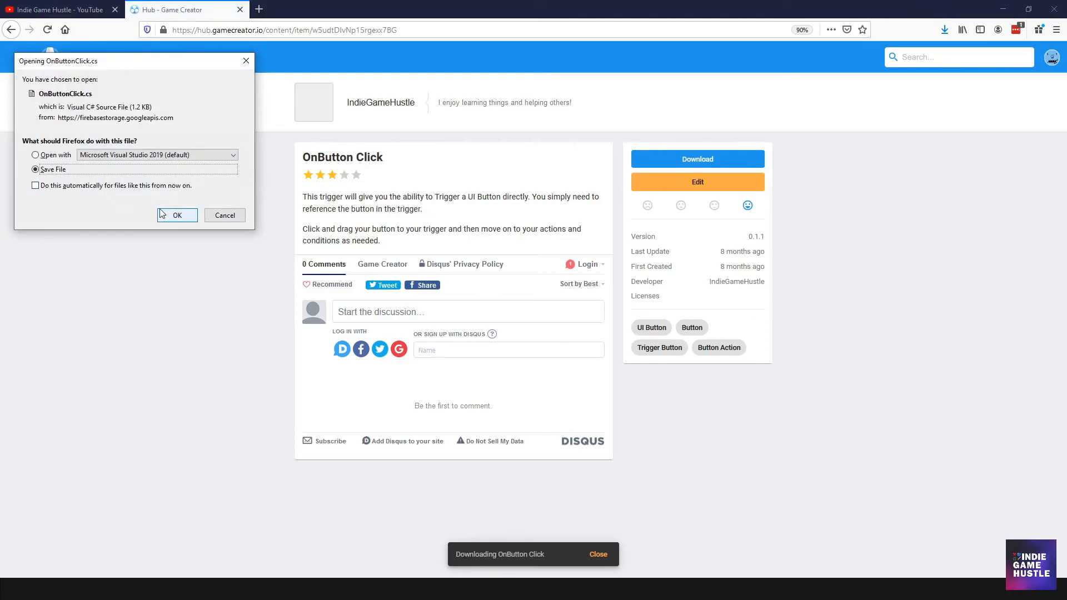
pyautogui.click(177, 216)
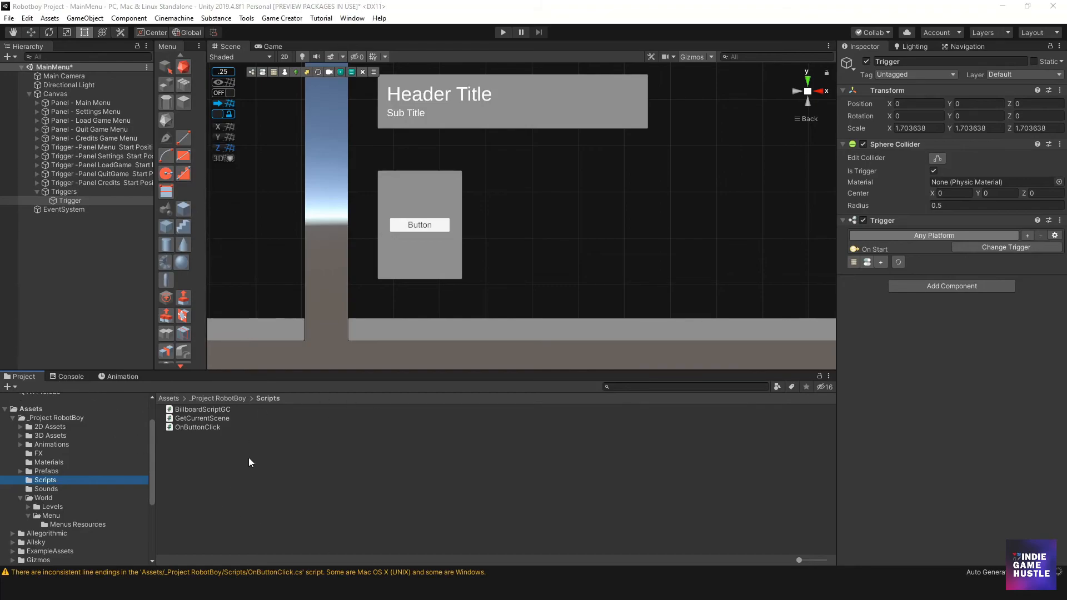
# - Clear the Console messages and return to the Scripts folder in the project
pyautogui.click(66, 377)
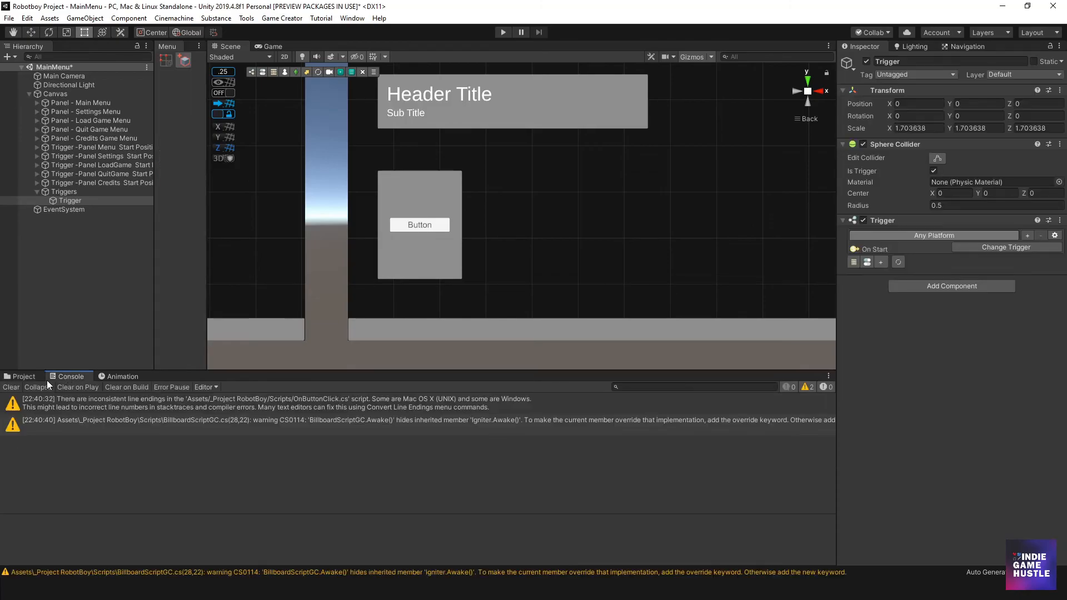
pyautogui.click(16, 388)
pyautogui.click(22, 377)
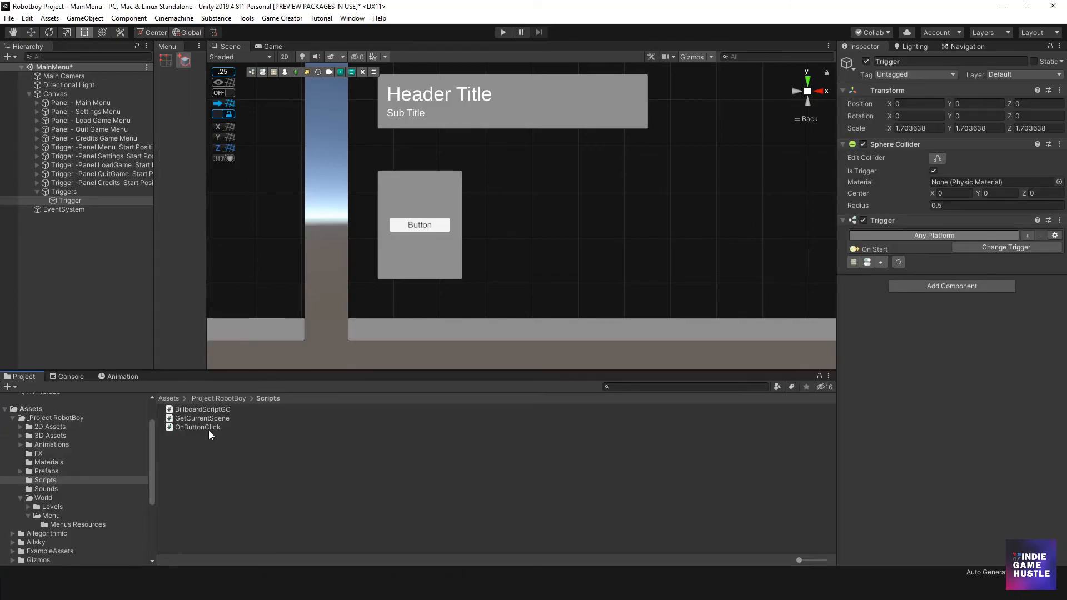
# - Change the type of the Trigger under Triggers to OnButtonClick from the UI category
pyautogui.click(82, 202)
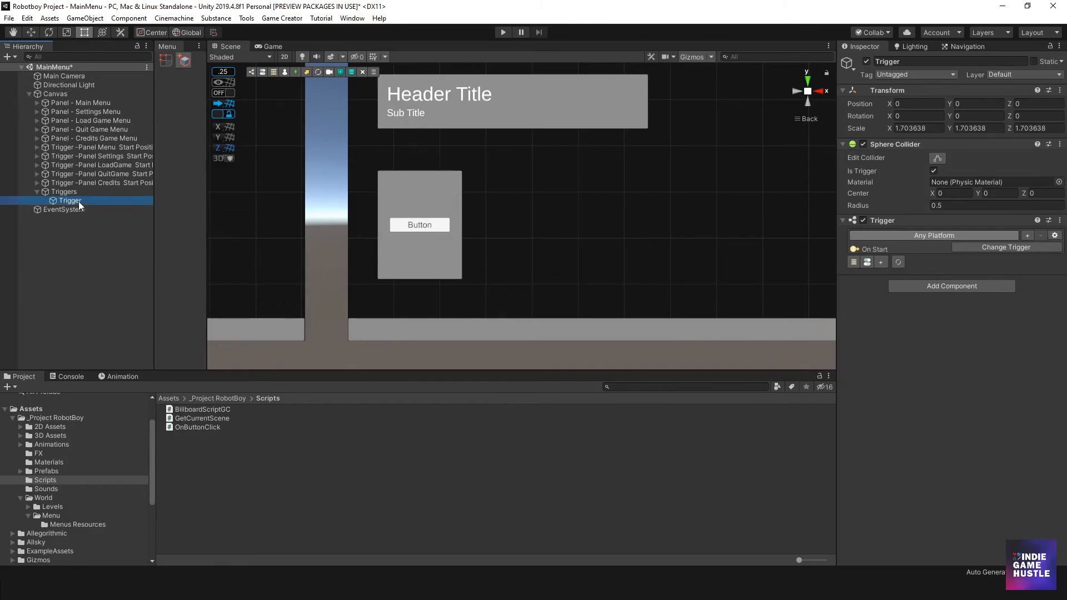
pyautogui.click(1006, 247)
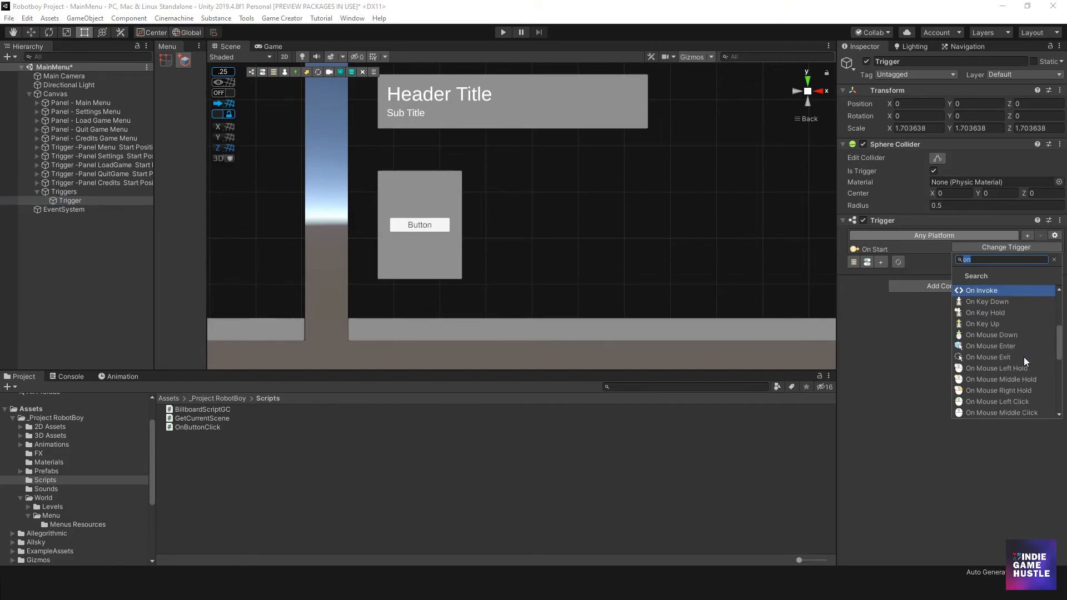
pyautogui.scroll(-5, 1009, 345)
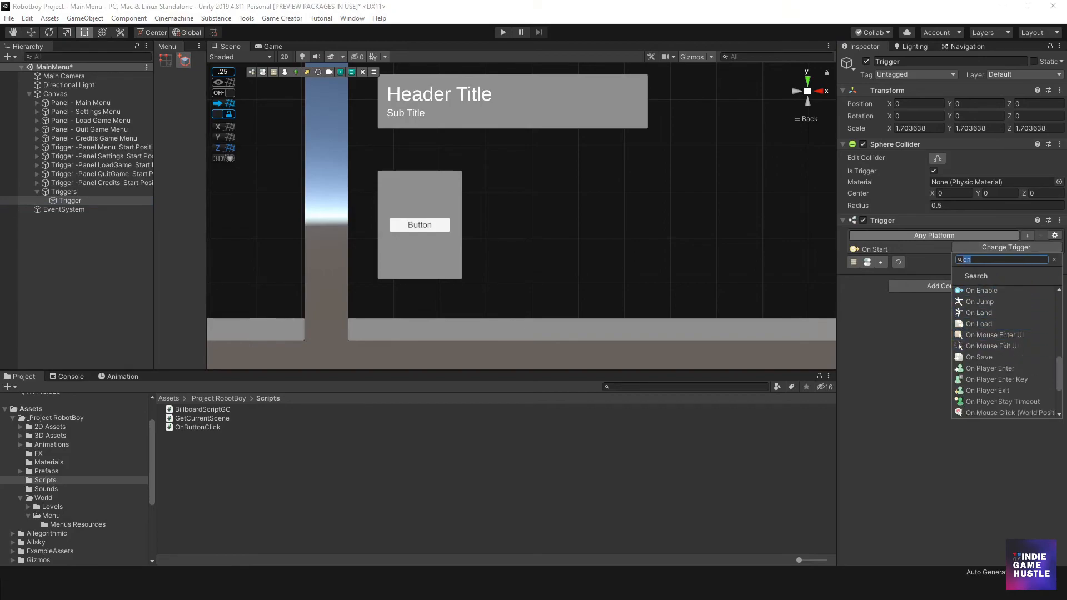
pyautogui.click(1054, 259)
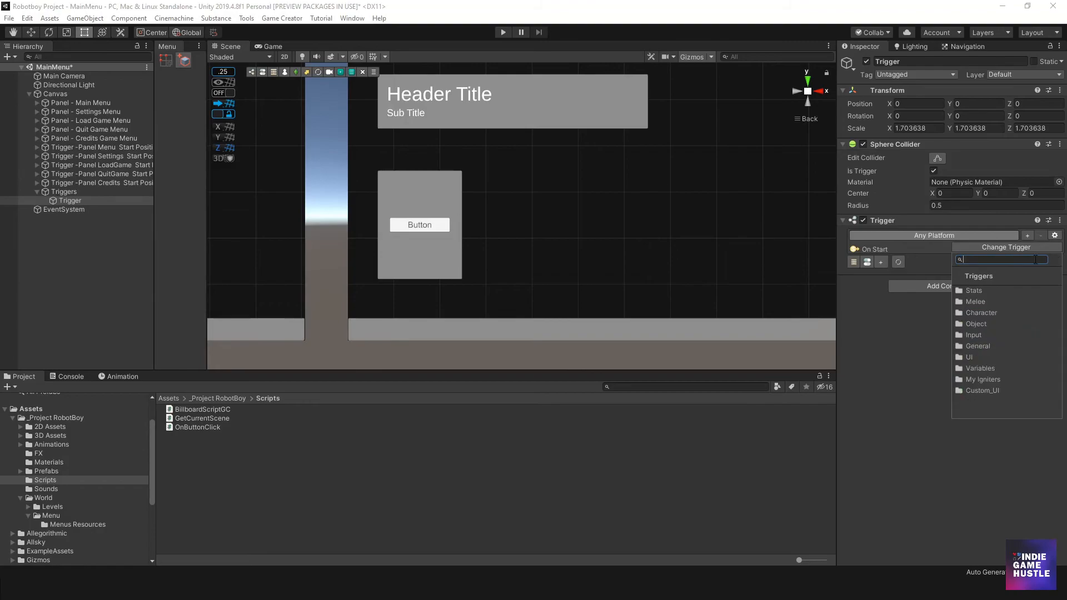
pyautogui.click(988, 391)
pyautogui.click(957, 276)
pyautogui.click(983, 380)
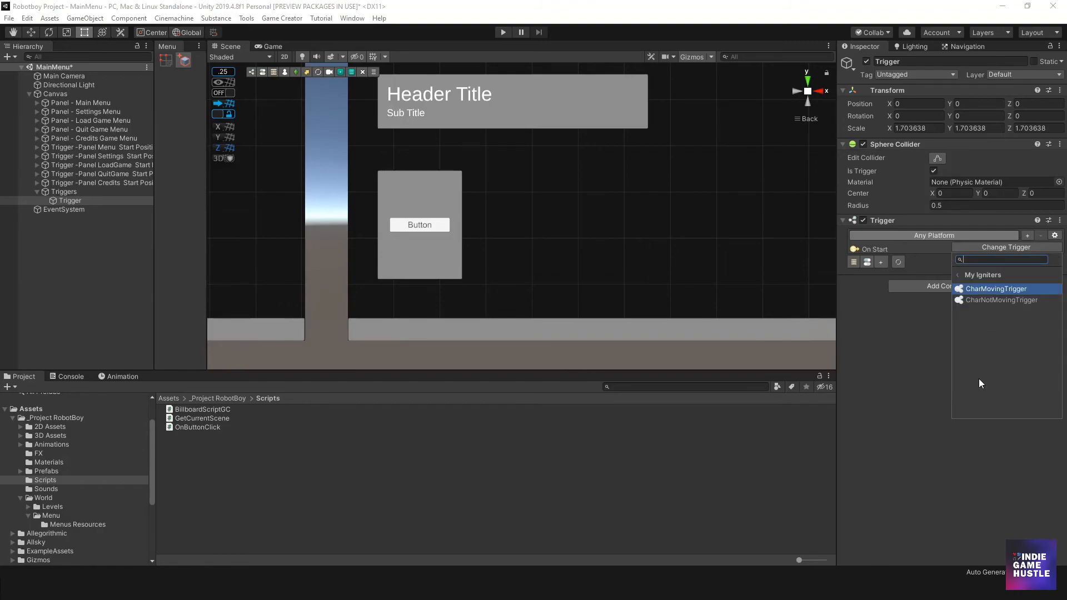
pyautogui.click(965, 278)
pyautogui.click(969, 357)
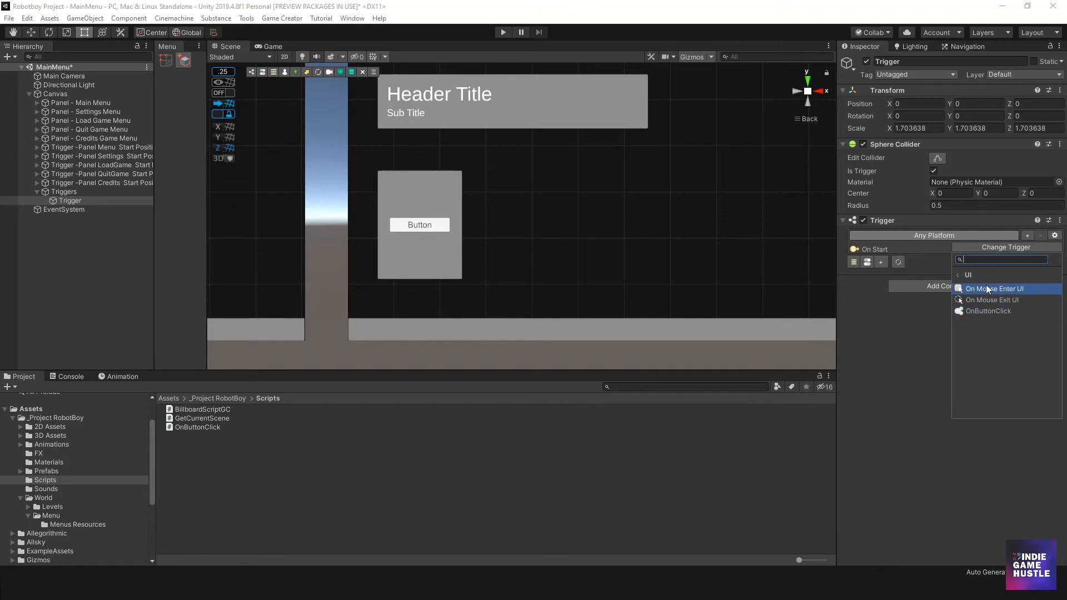
pyautogui.click(972, 312)
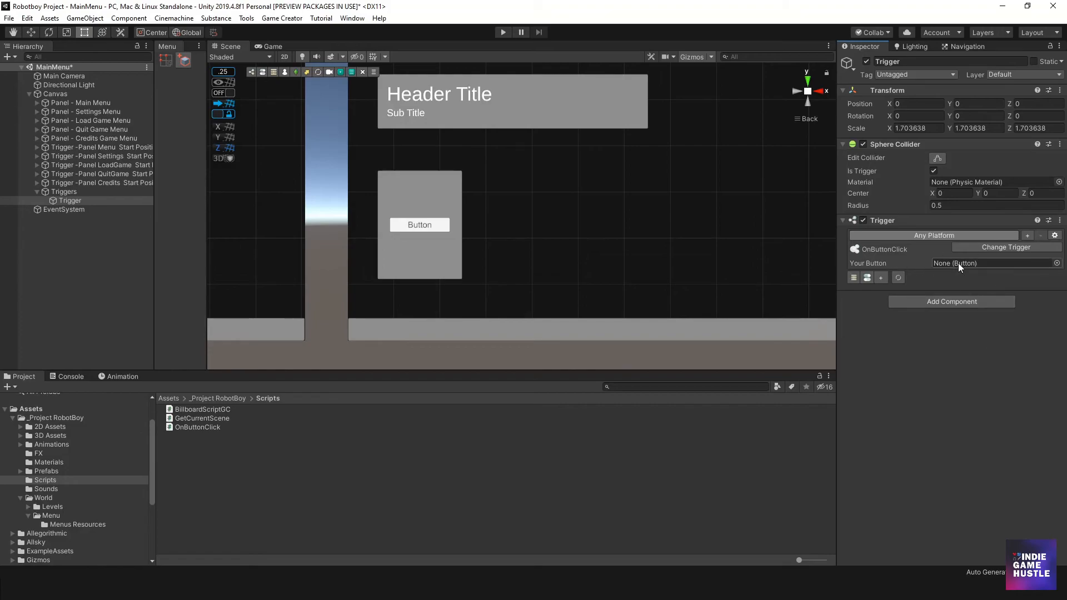
# - Assign the Button inside Panel - Menu of the main menu panel as the Trigger's Your Button reference
pyautogui.click(68, 200)
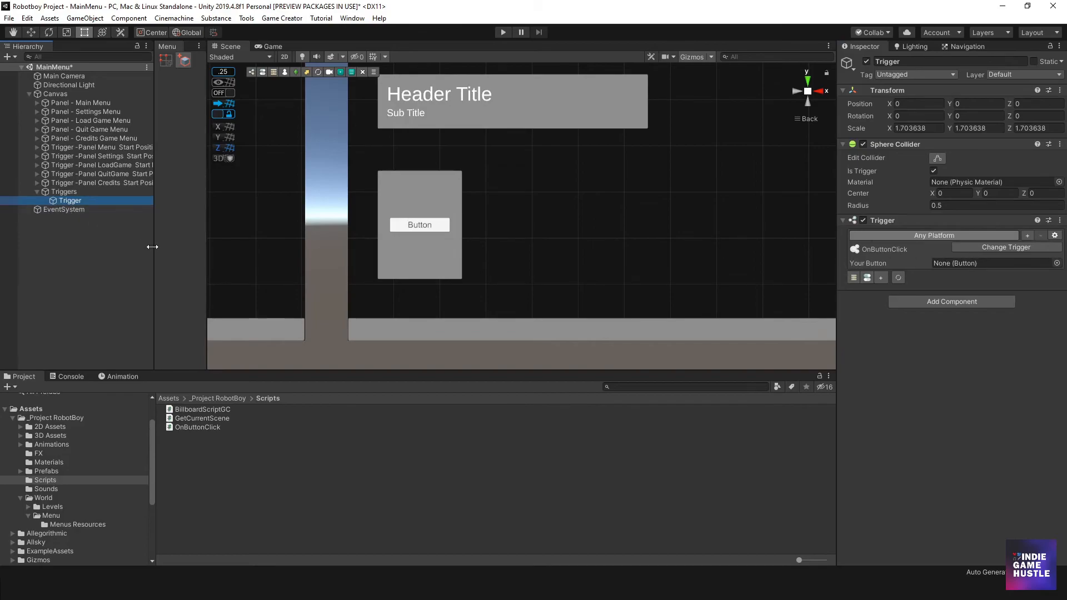
pyautogui.click(38, 103)
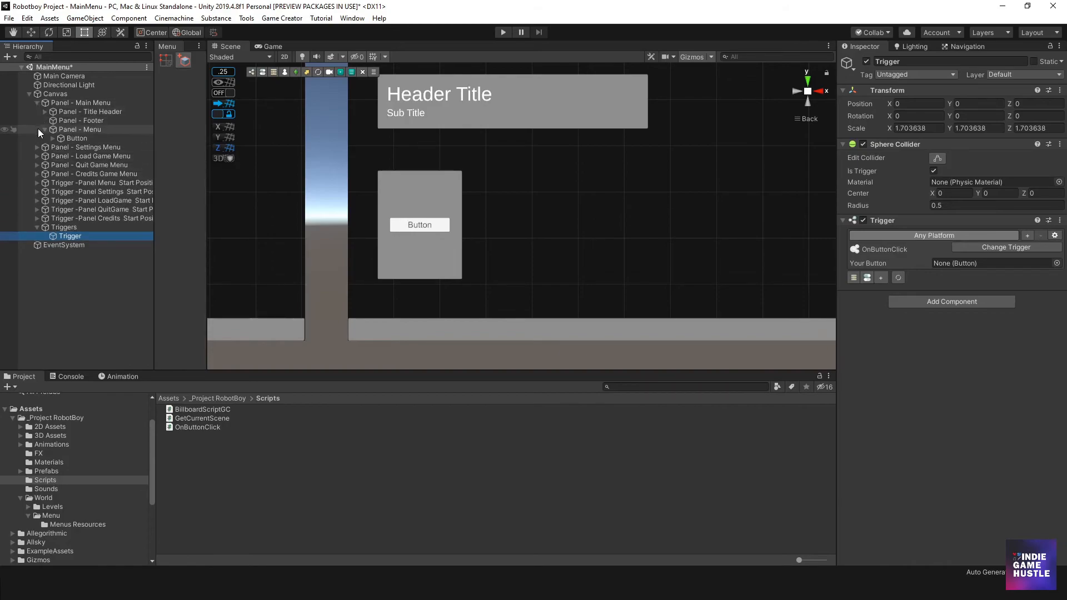
pyautogui.click(76, 139)
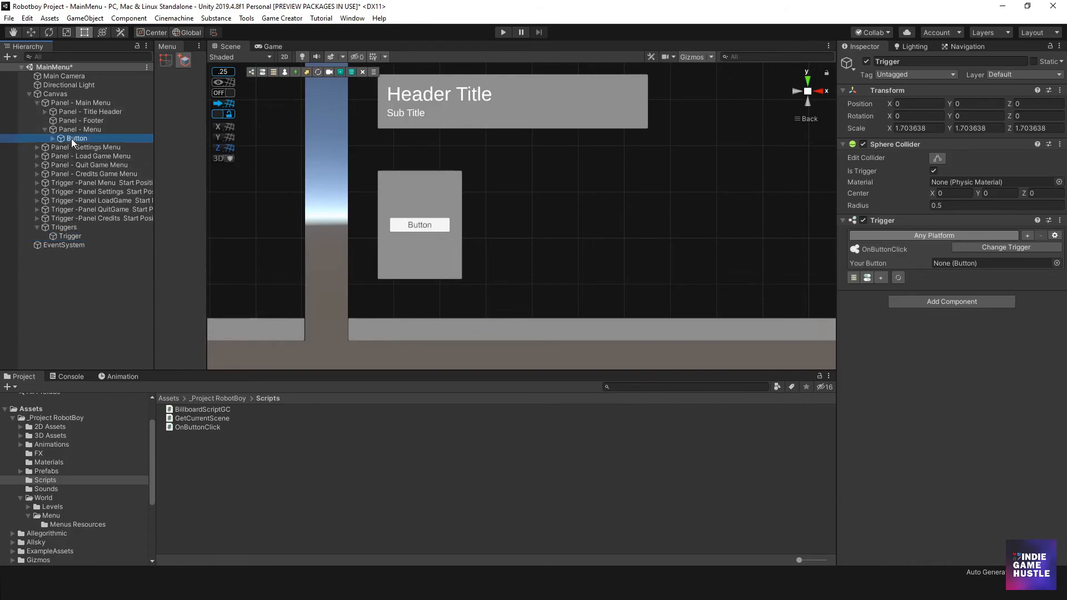
pyautogui.moveTo(72, 141); pyautogui.dragTo(958, 263)
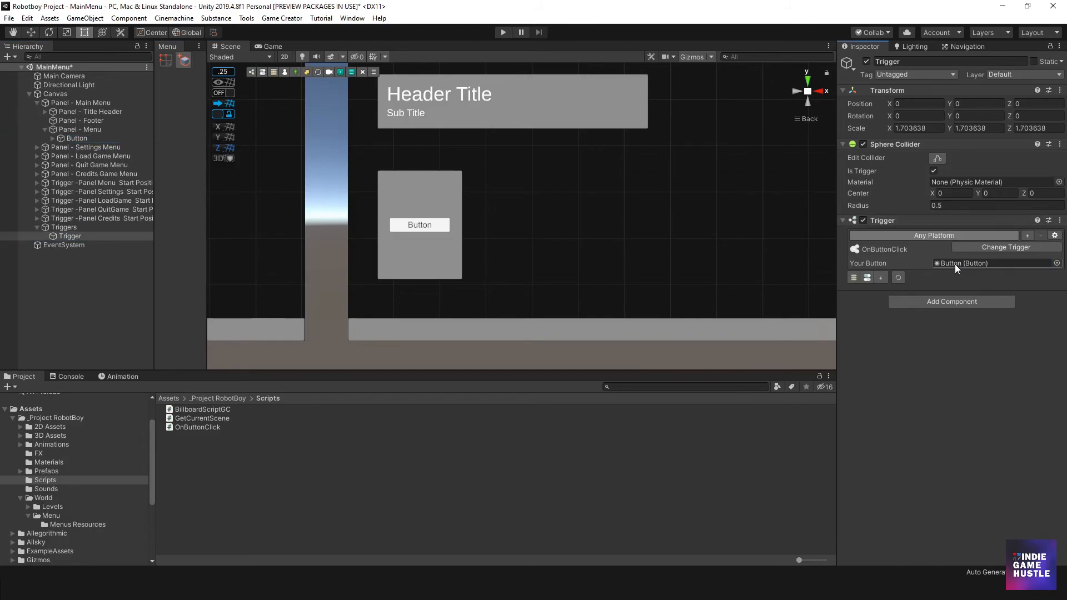
# - Rename the Button inside Panel - Menu to Start BTN
pyautogui.click(80, 139)
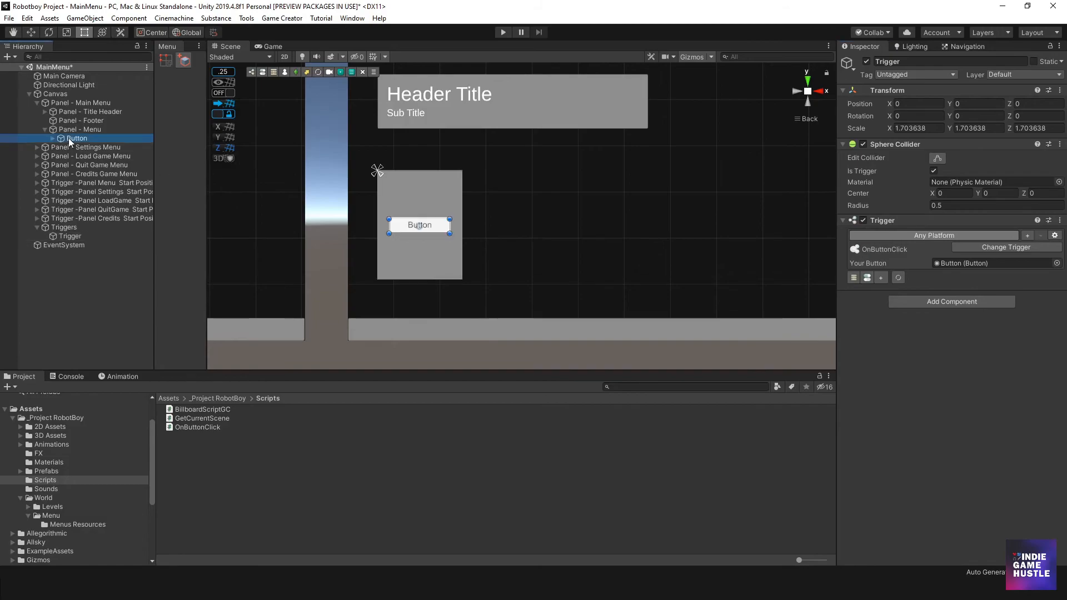
pyautogui.click(81, 139)
pyautogui.write('Sta')
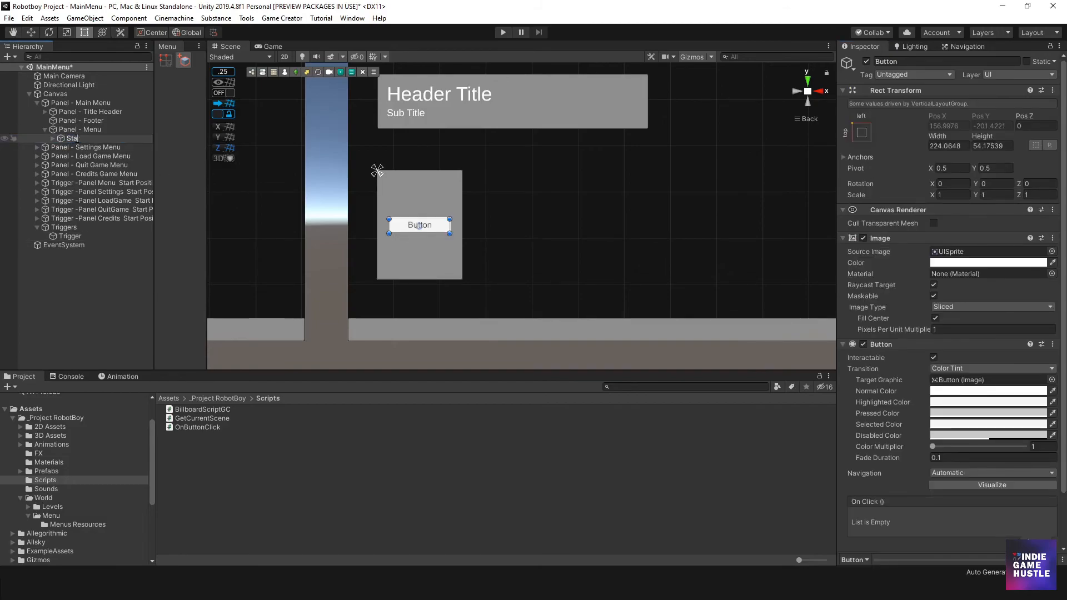
pyautogui.write('rt')
pyautogui.press('Return')
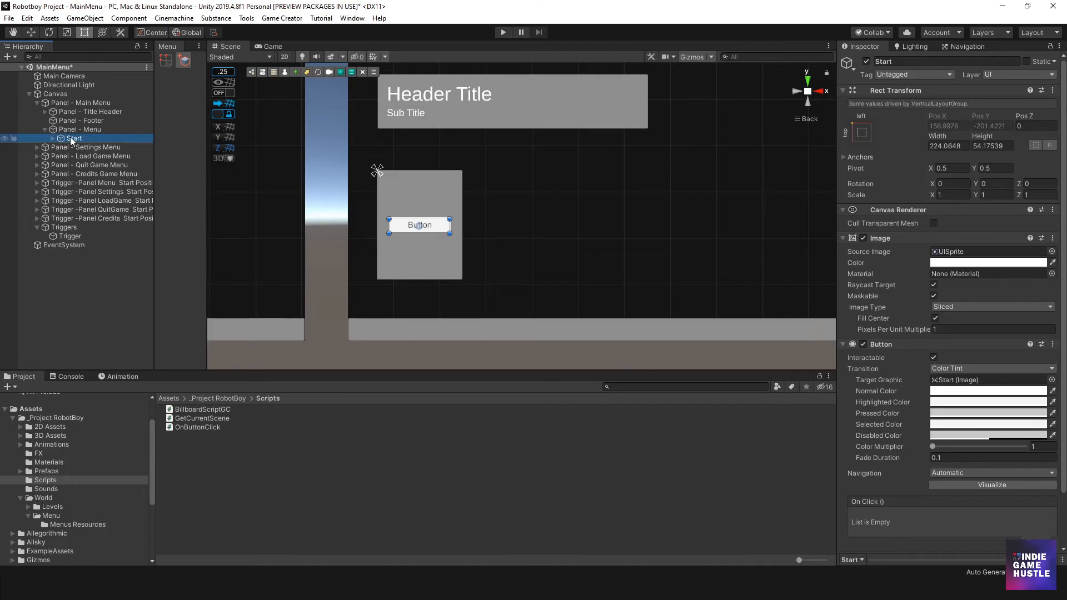
pyautogui.click(78, 144)
pyautogui.press('End')
pyautogui.write('B')
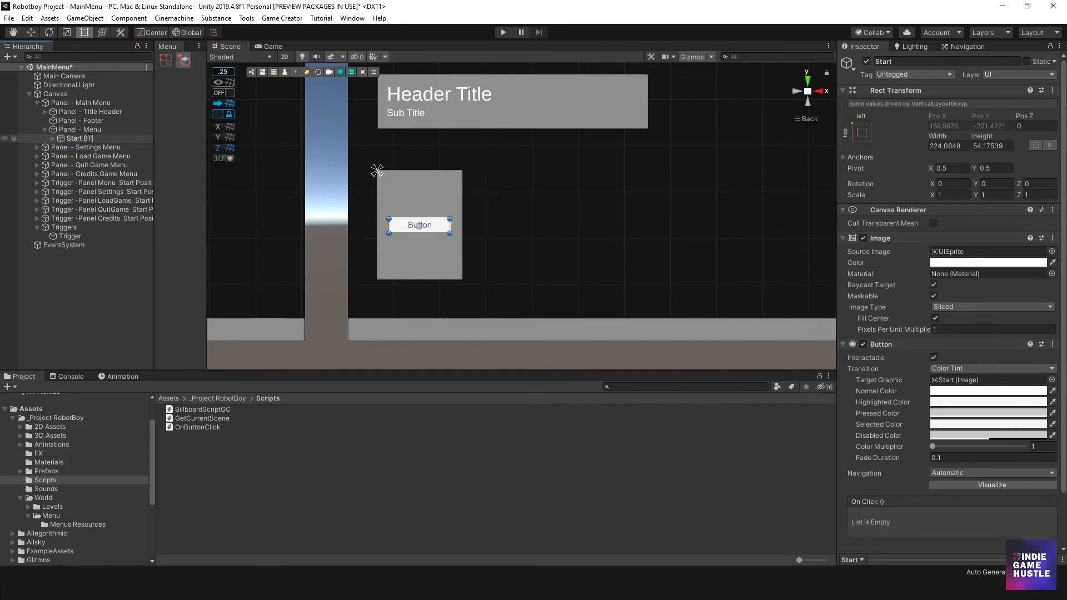
pyautogui.press('Return')
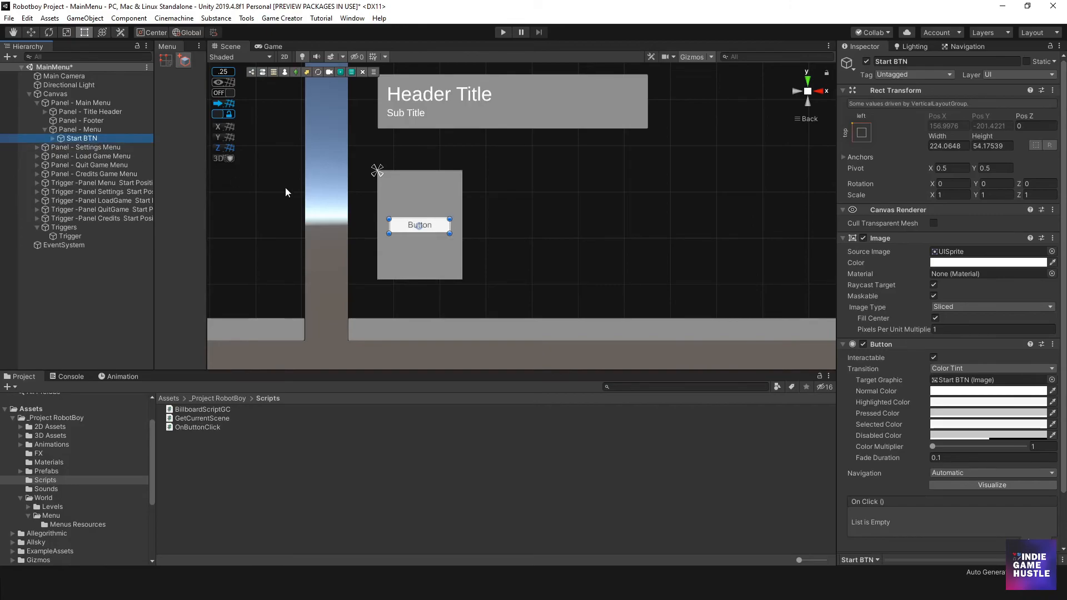
# - Examine the text content of Start BTN's child Text object and collapse the button
pyautogui.press('Right')
pyautogui.click(97, 149)
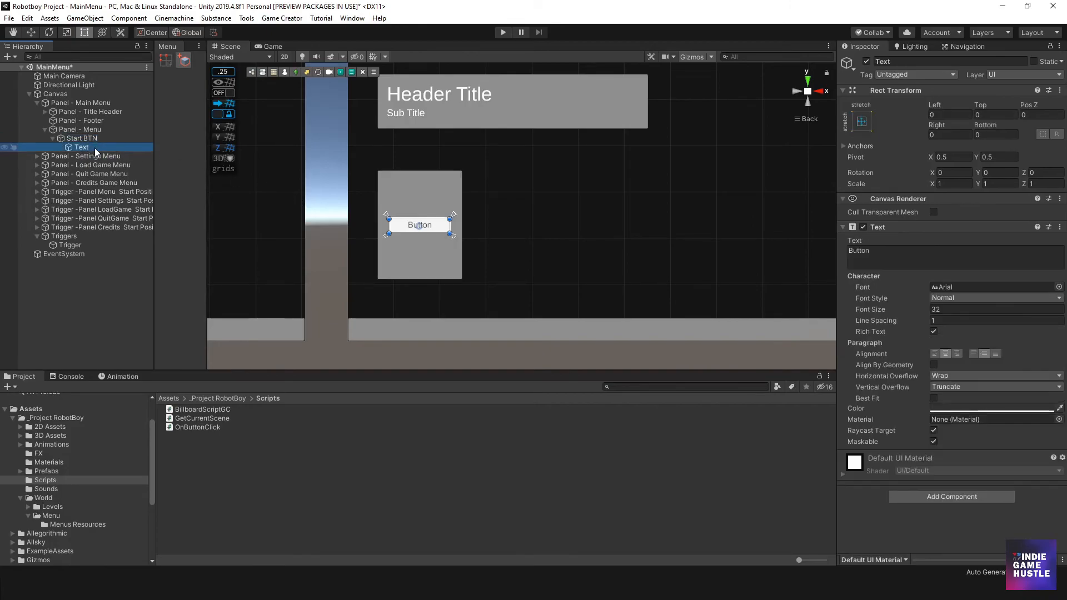
pyautogui.click(886, 257)
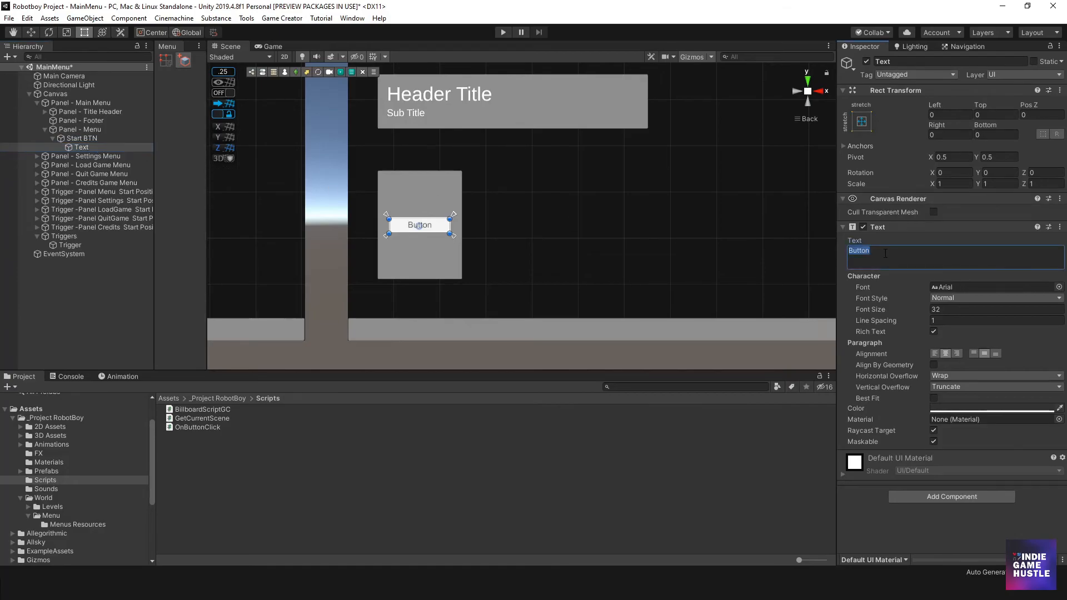
pyautogui.click(77, 139)
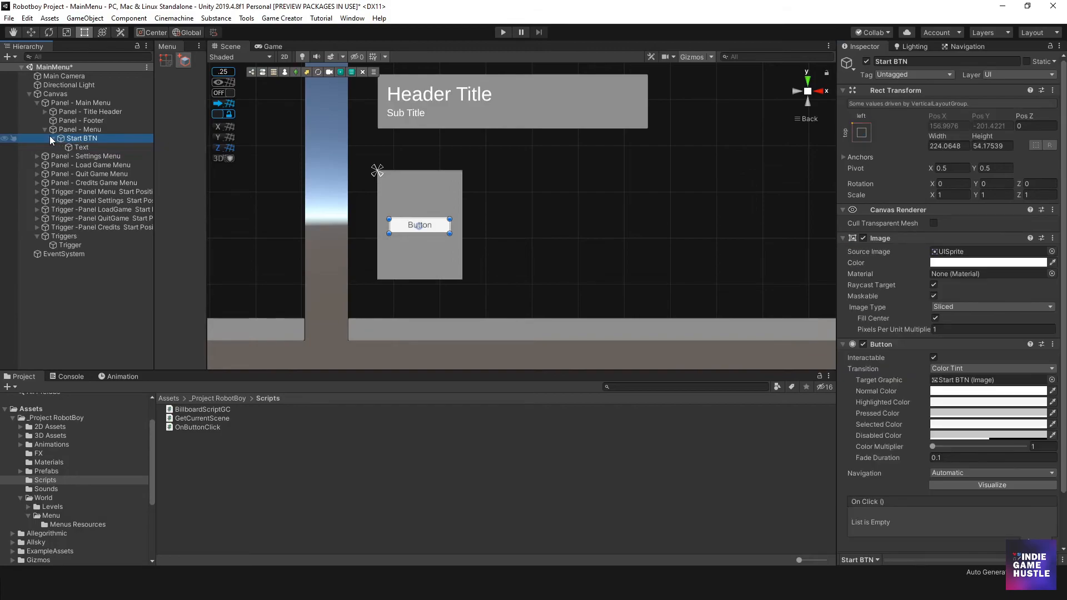
pyautogui.click(54, 139)
# - Create an Actions slot on the Trigger and expand the Trigger in the hierarchy
pyautogui.click(70, 237)
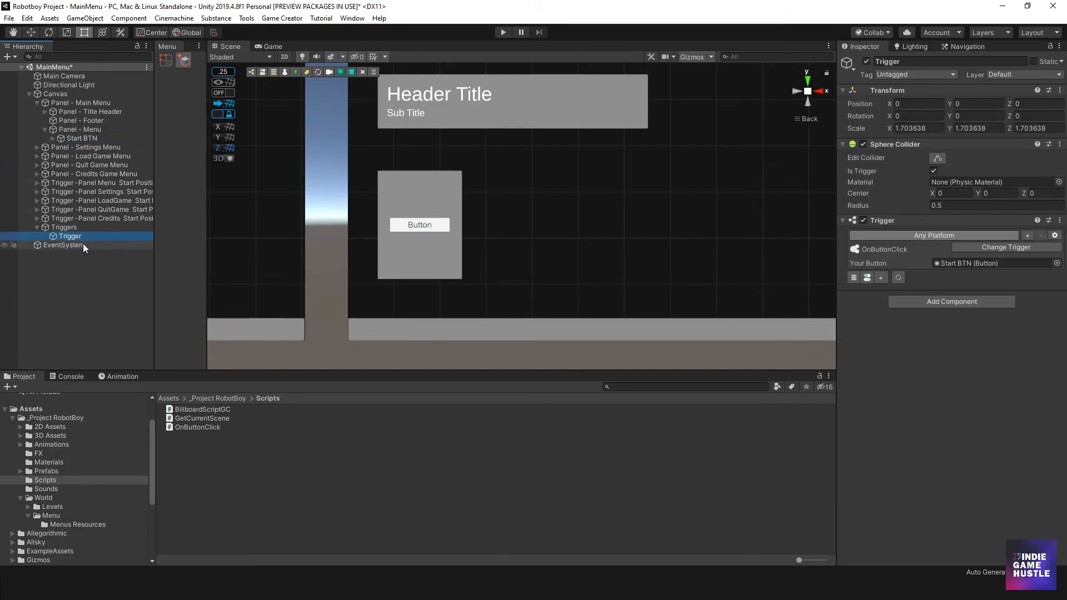
pyautogui.click(854, 277)
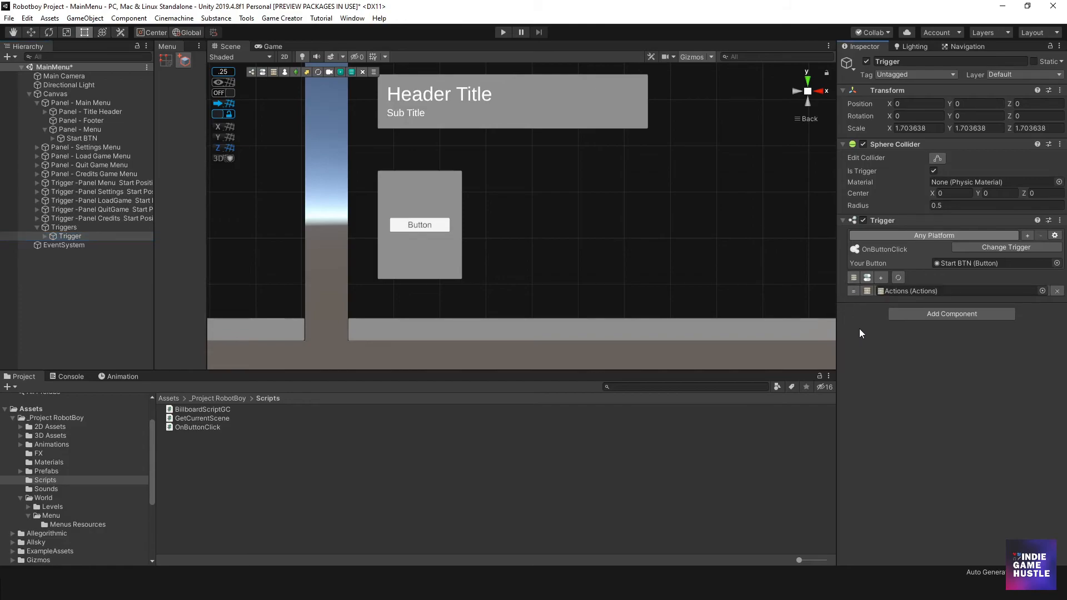
pyautogui.click(45, 236)
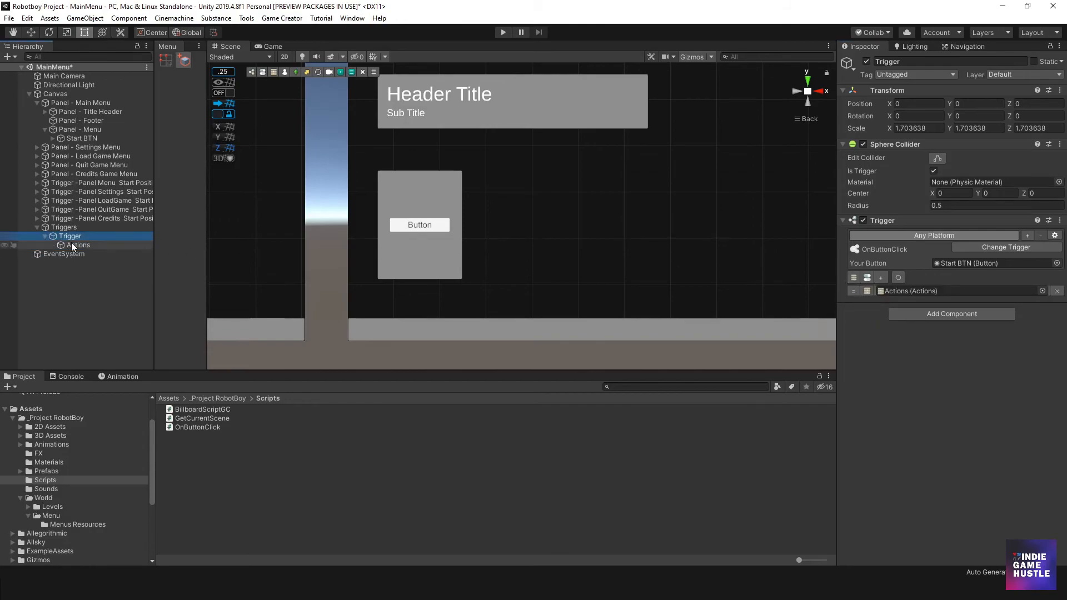
# - Add a Load Scene action from the Scene category to the Trigger's Actions object
pyautogui.click(78, 245)
pyautogui.click(927, 160)
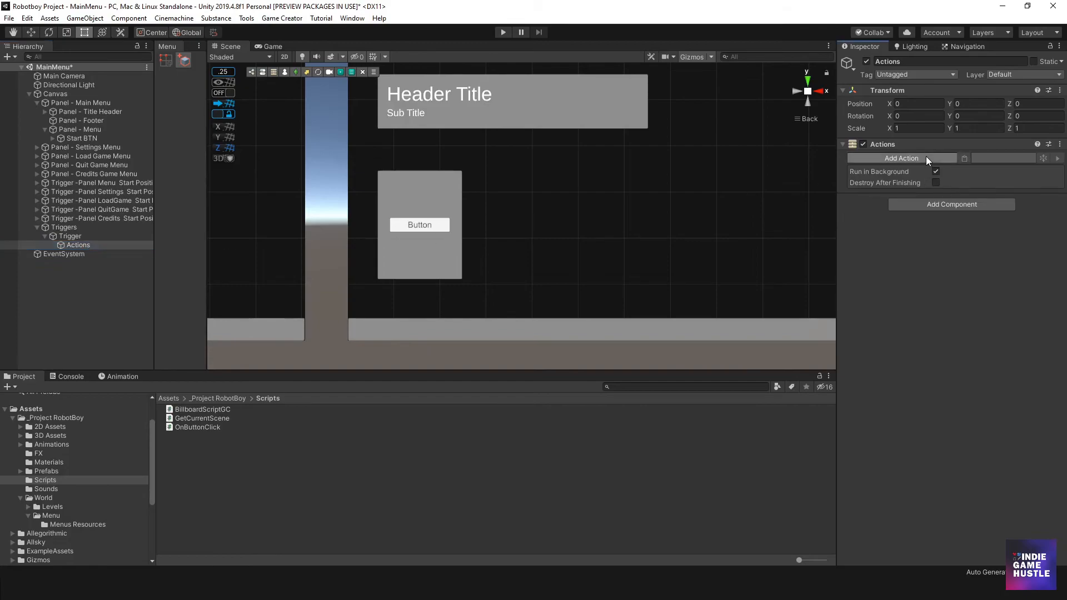
pyautogui.scroll(-3, 910, 286)
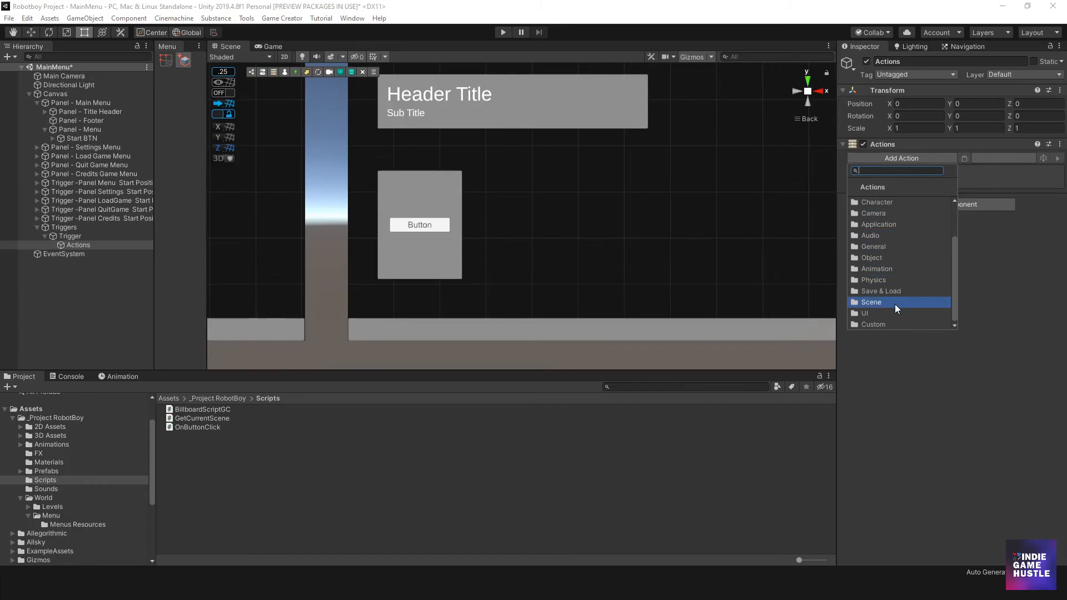
pyautogui.click(891, 304)
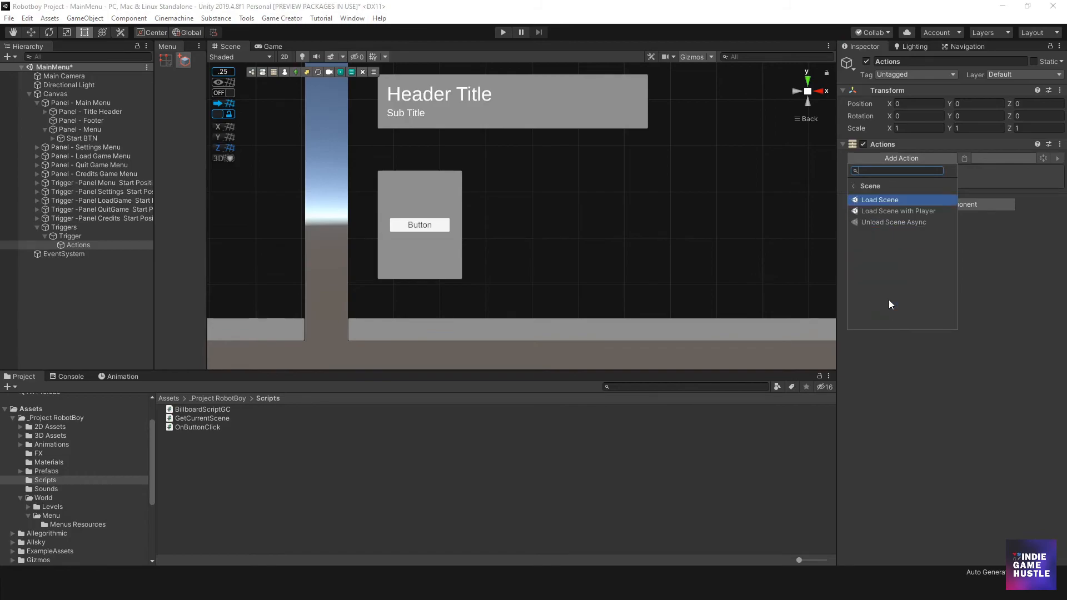
pyautogui.click(892, 201)
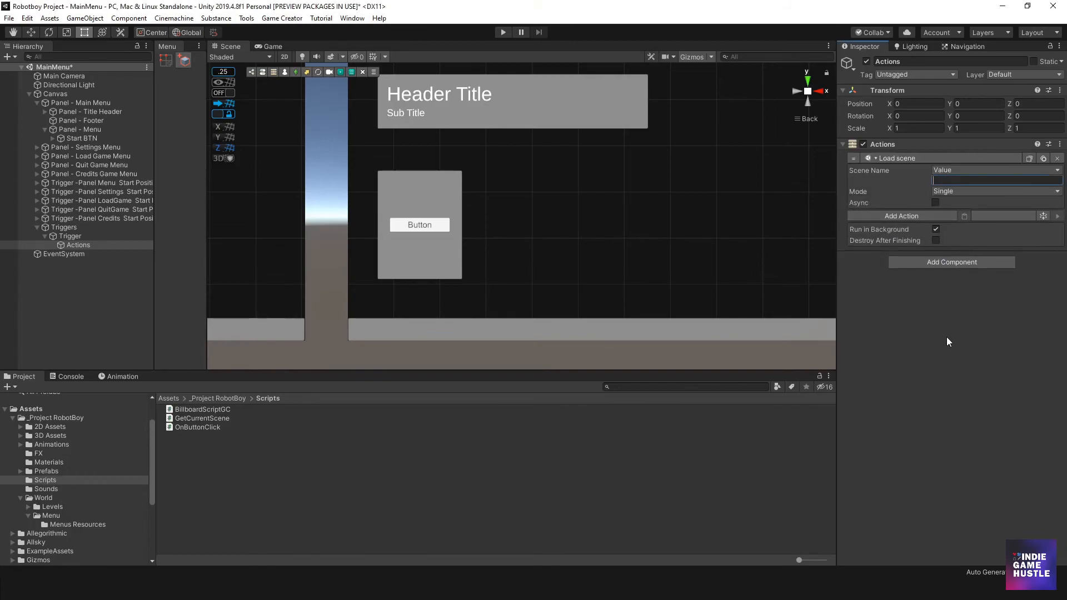
# - Set the scene name of the Load Scene action to _Base
pyautogui.write('_base')
pyautogui.press('BackSpace')
pyautogui.press('BackSpace')
pyautogui.press('BackSpace')
pyautogui.write('ase')
pyautogui.click(945, 322)
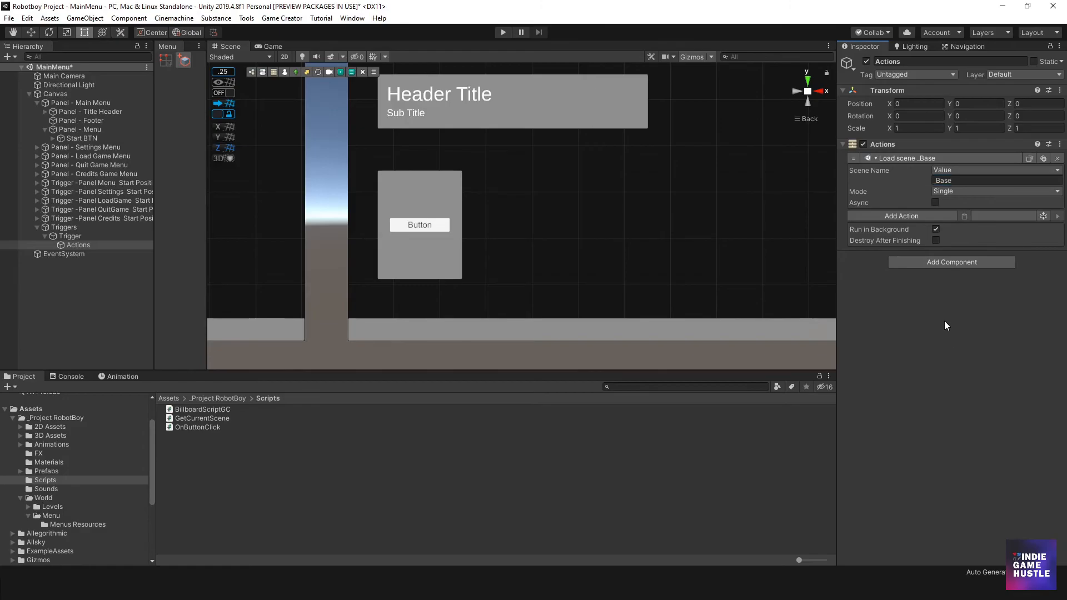
# - Collapse Panel - Main Menu and deactivate the Settings, Load Game, Quit Game and Credits menu panels
pyautogui.click(70, 229)
pyautogui.scroll(-2, 423, 266)
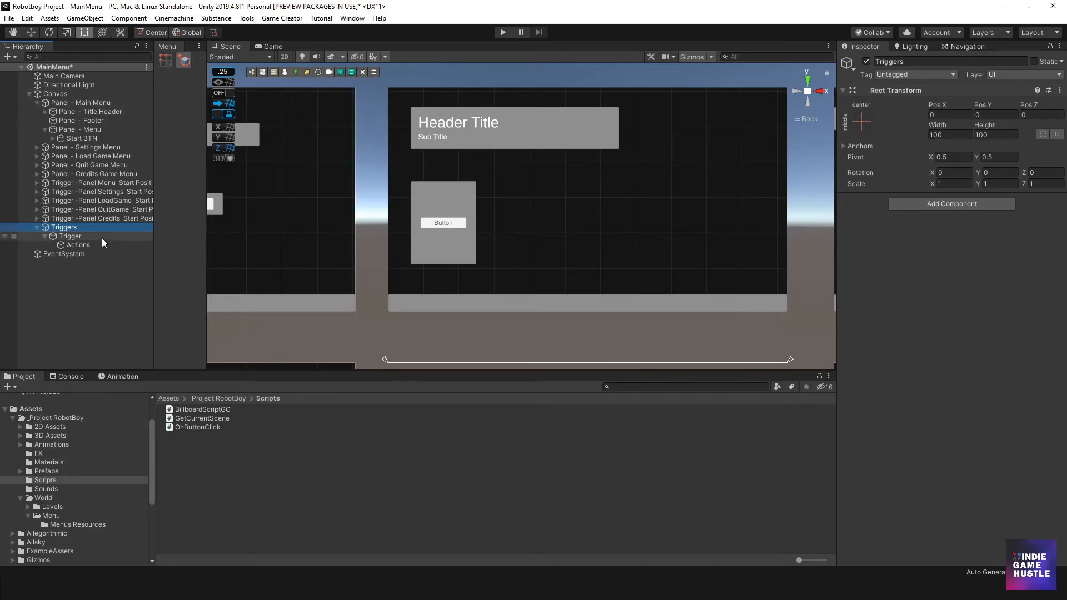
pyautogui.click(37, 103)
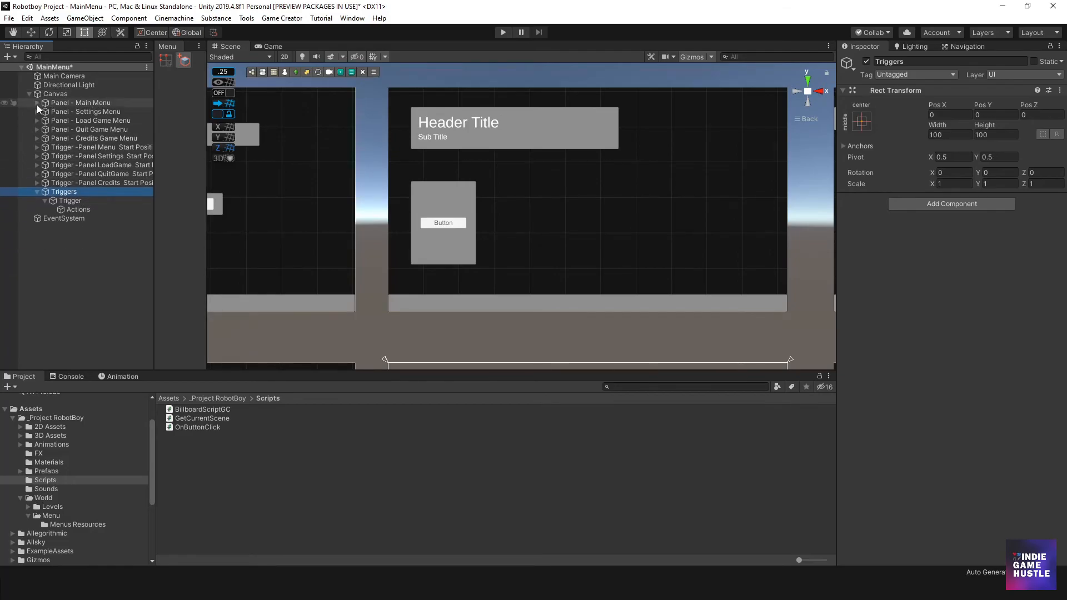
pyautogui.click(73, 113)
pyautogui.keyDown('shift'); pyautogui.click(119, 136); pyautogui.keyUp('shift')
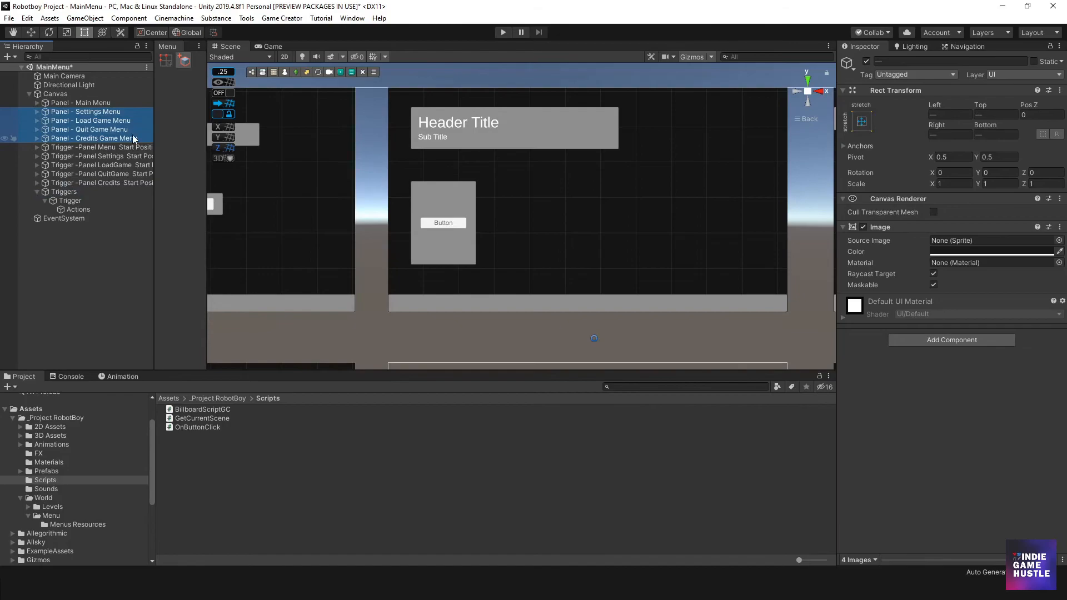
pyautogui.click(866, 61)
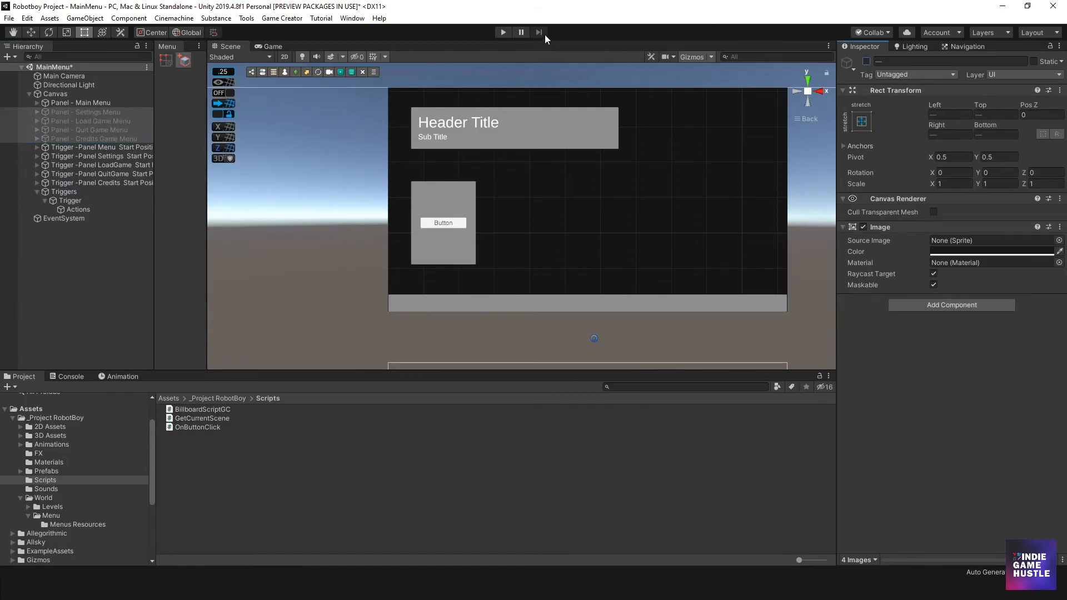
# - Play-test the menu by using its button to load the _Base scene, move the character around and stop play mode
pyautogui.click(503, 33)
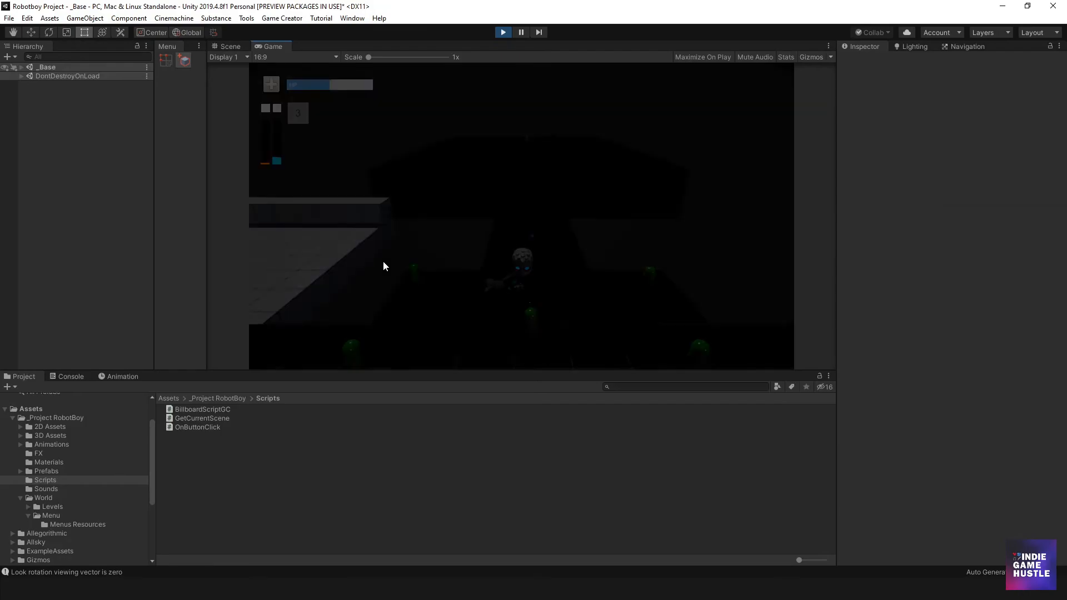
pyautogui.press('a')
pyautogui.press('s')
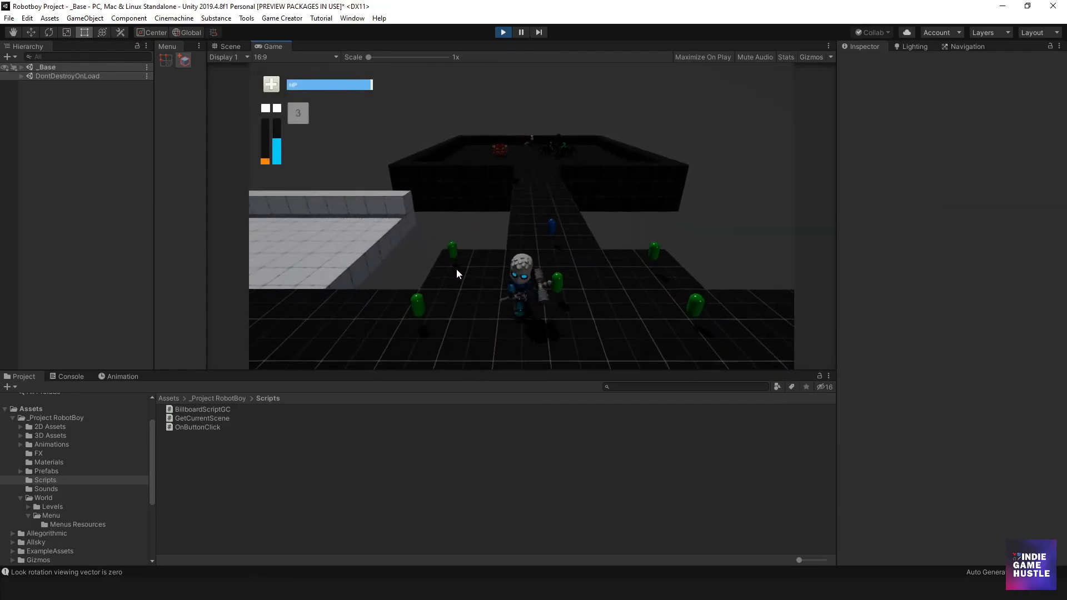
pyautogui.press('d')
pyautogui.press('w')
pyautogui.press('a')
pyautogui.press('a')
pyautogui.press('d')
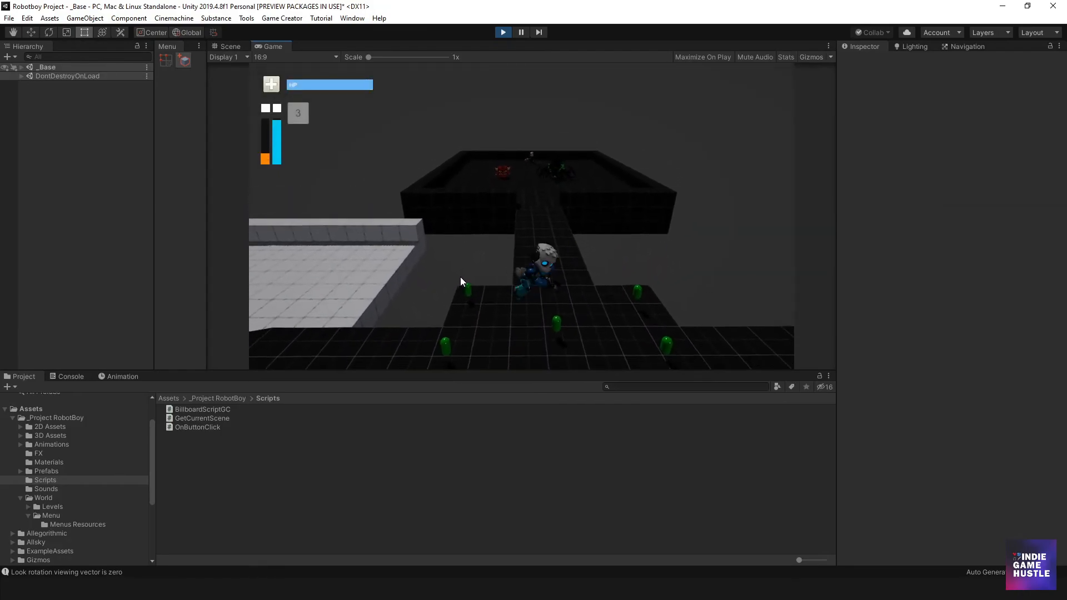
pyautogui.press('w')
pyautogui.press('a')
pyautogui.press('s')
pyautogui.press('d')
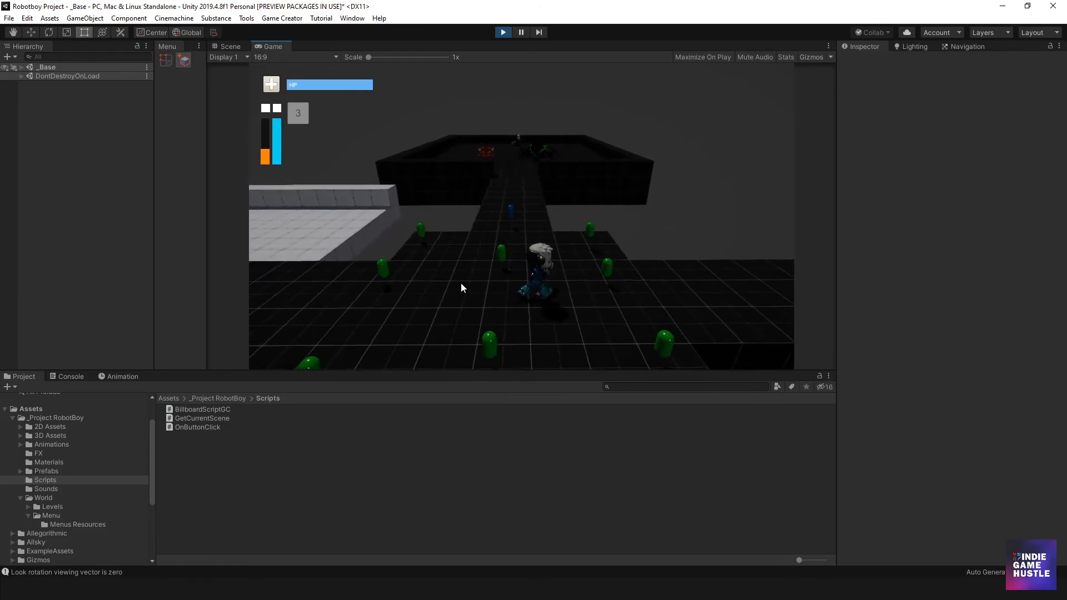
pyautogui.press('w')
pyautogui.press('a')
pyautogui.press('s')
pyautogui.press('d')
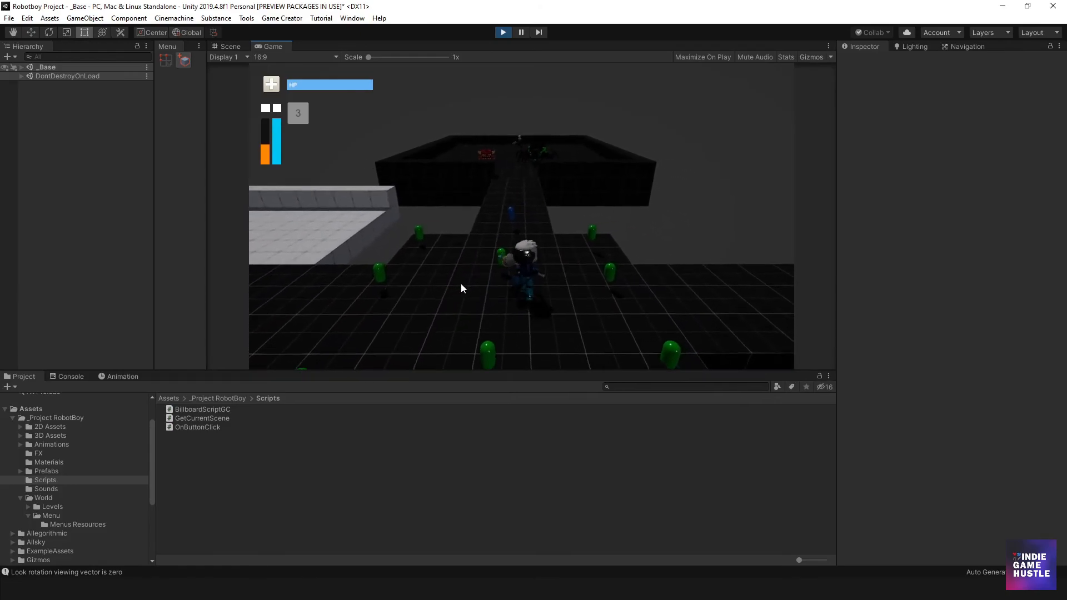
pyautogui.press('w')
pyautogui.click(503, 32)
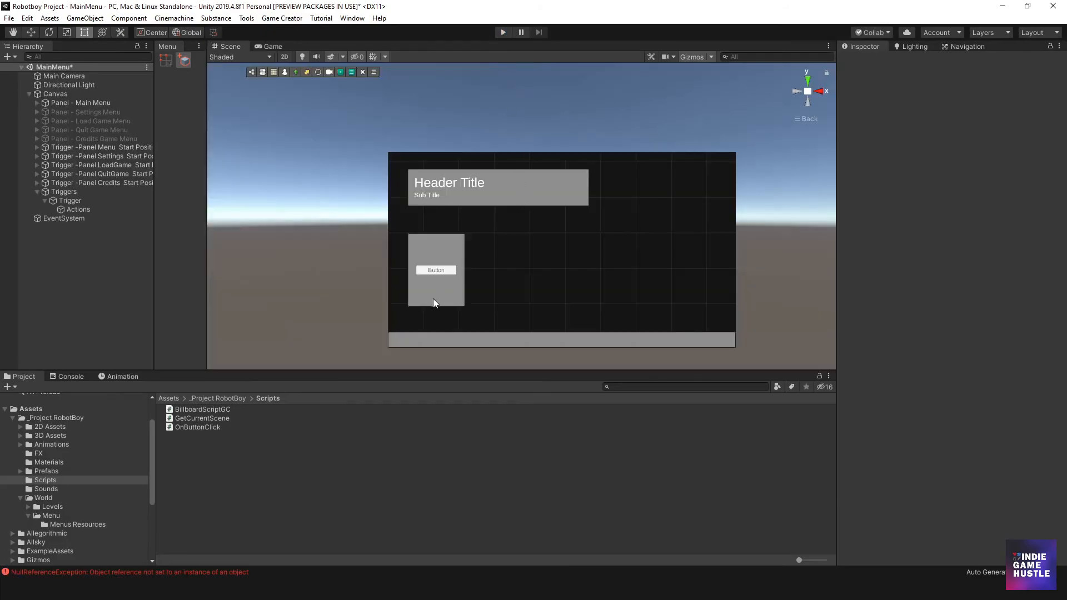
# - Replace the Load Scene action on the Trigger's Actions object with a Set Active action and duplicate it
pyautogui.scroll(4, 535, 240)
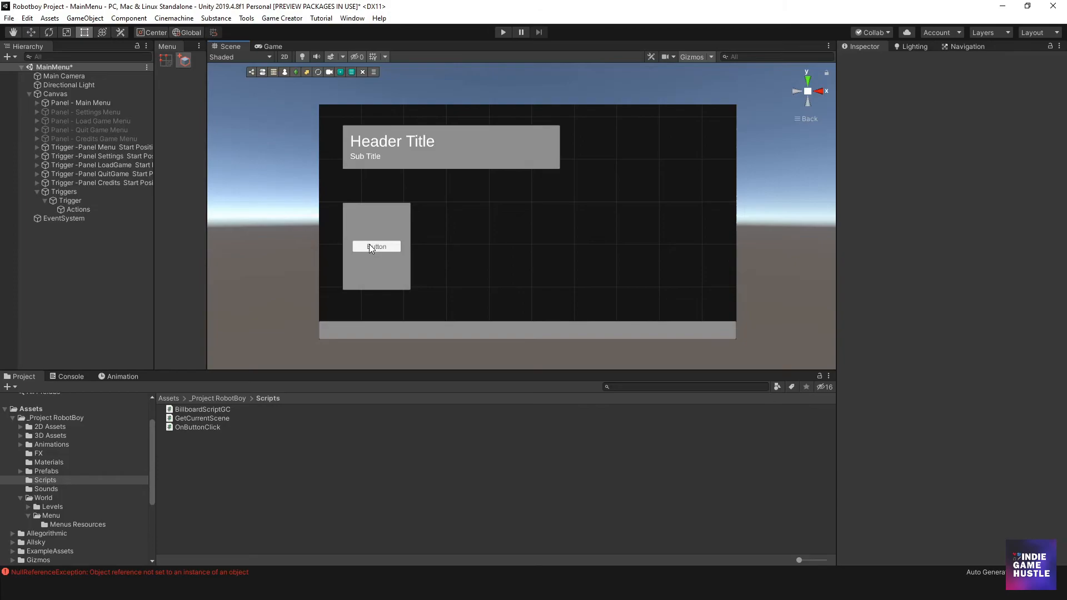
pyautogui.scroll(-2, 428, 230)
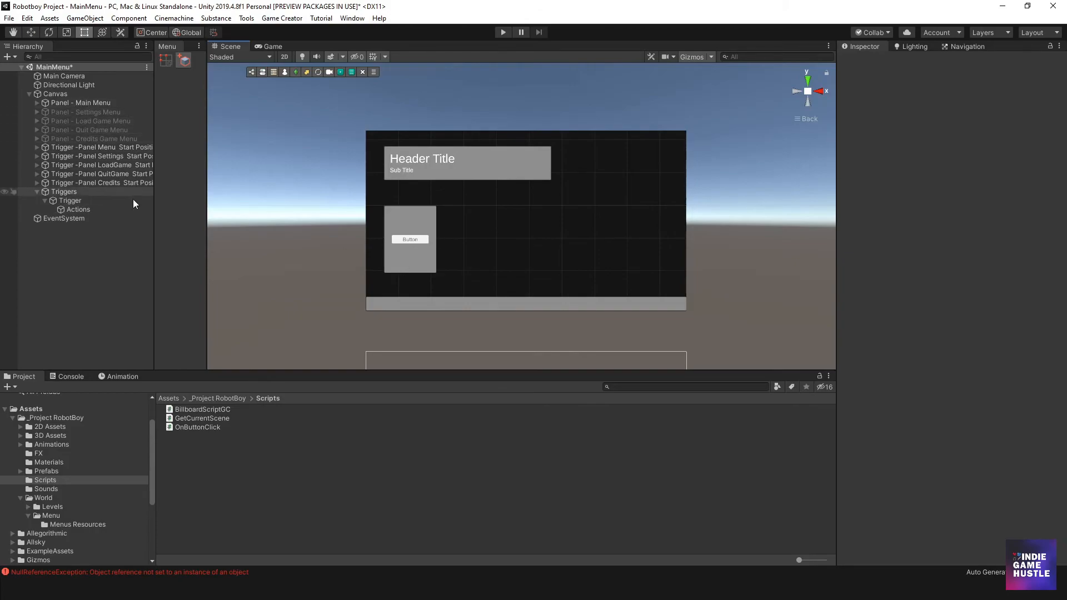
pyautogui.click(76, 209)
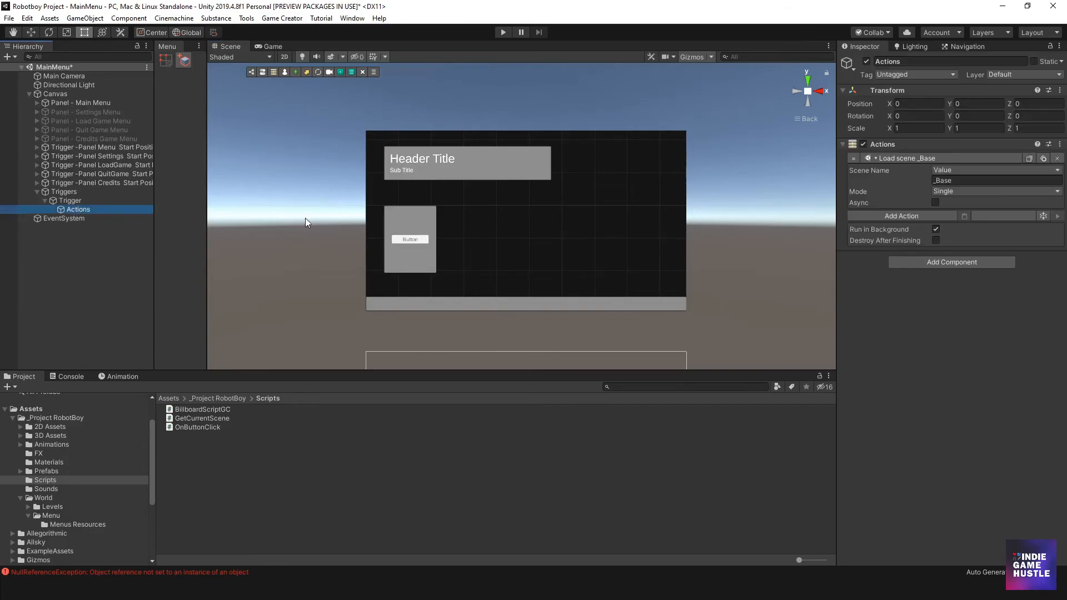
pyautogui.click(1058, 162)
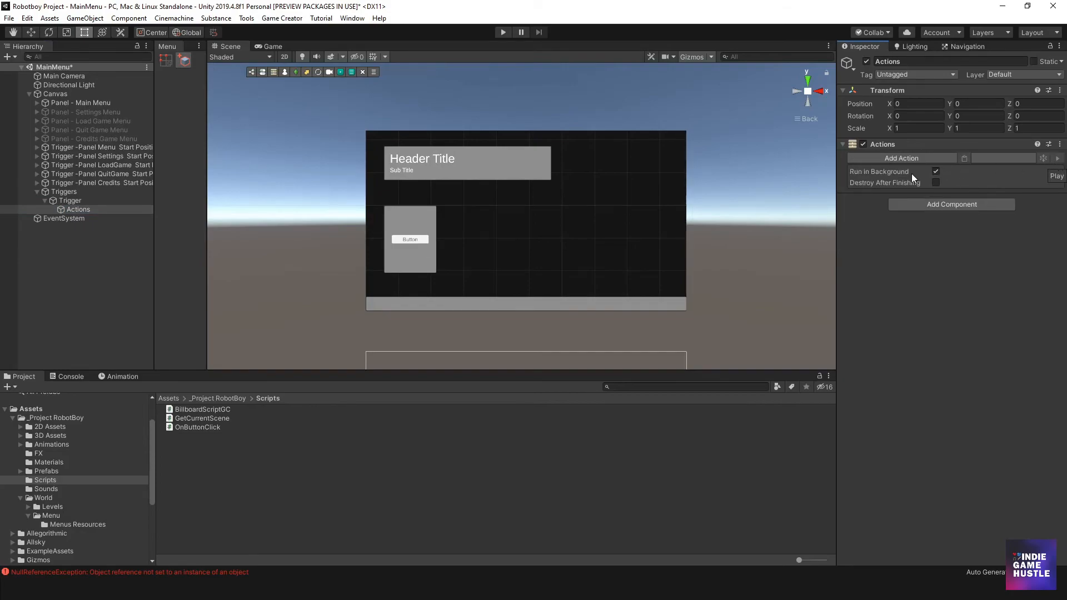
pyautogui.click(888, 159)
pyautogui.write('set')
pyautogui.click(874, 234)
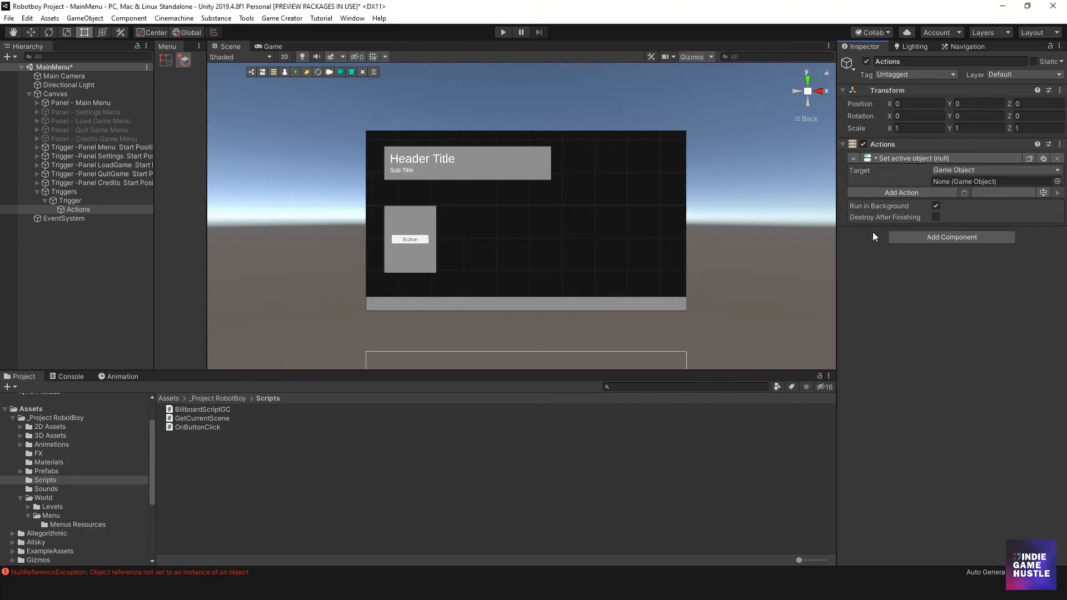
pyautogui.click(1028, 157)
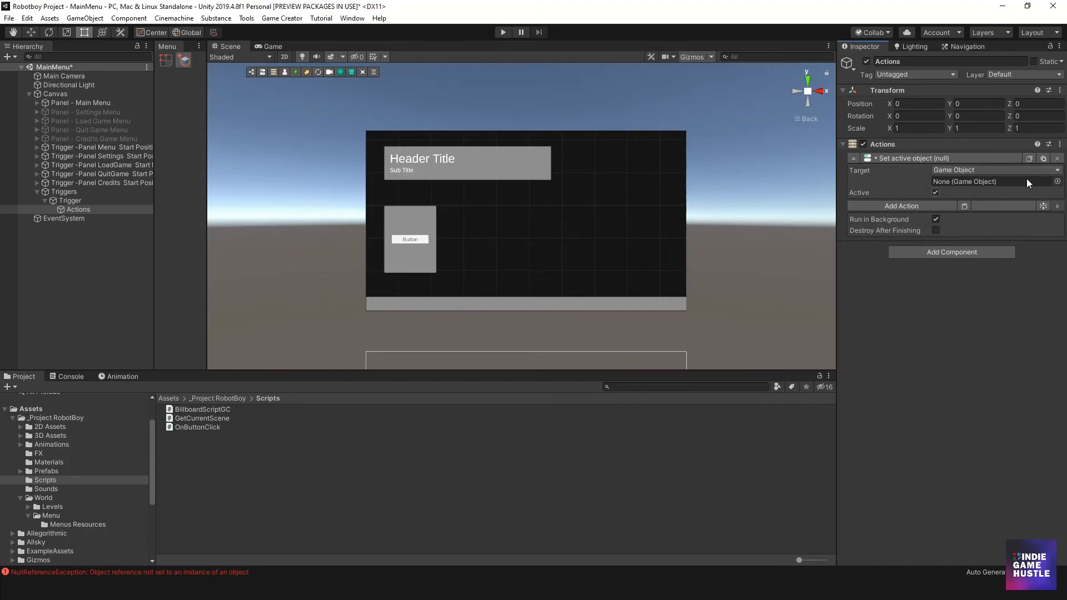
pyautogui.click(964, 206)
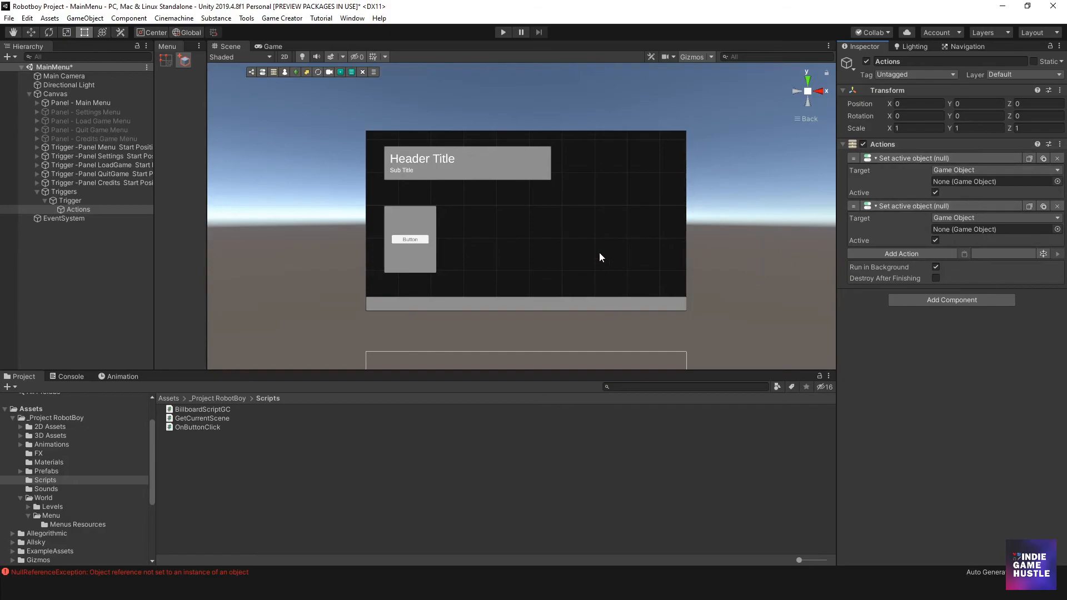
# - Set the first action to activate Panel - Settings Menu and the second to deactivate Panel - Main Menu
pyautogui.scroll(-5, 599, 254)
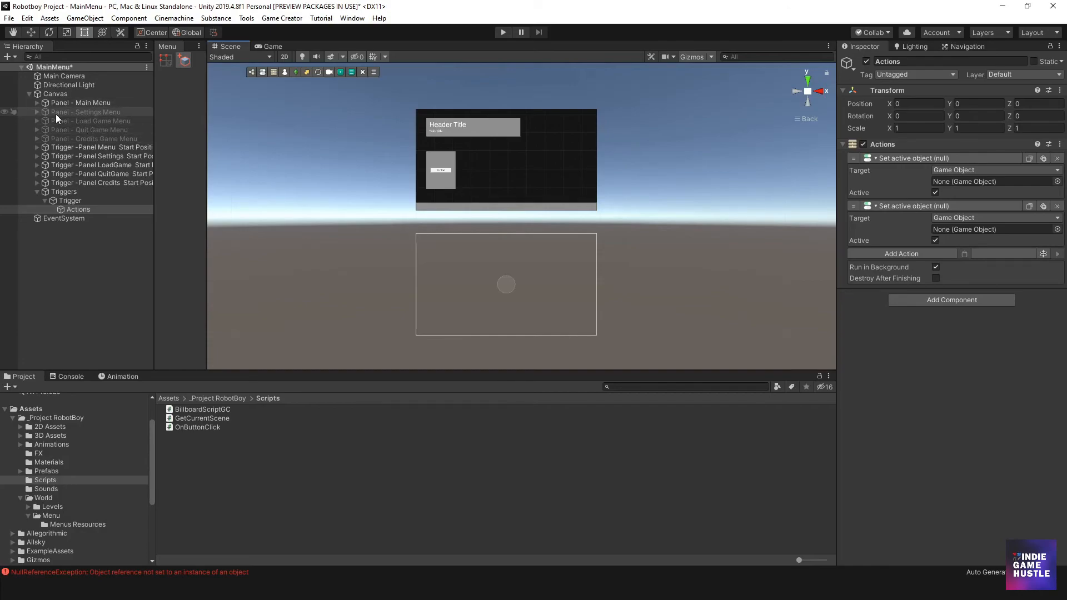
pyautogui.moveTo(56, 115); pyautogui.dragTo(956, 180)
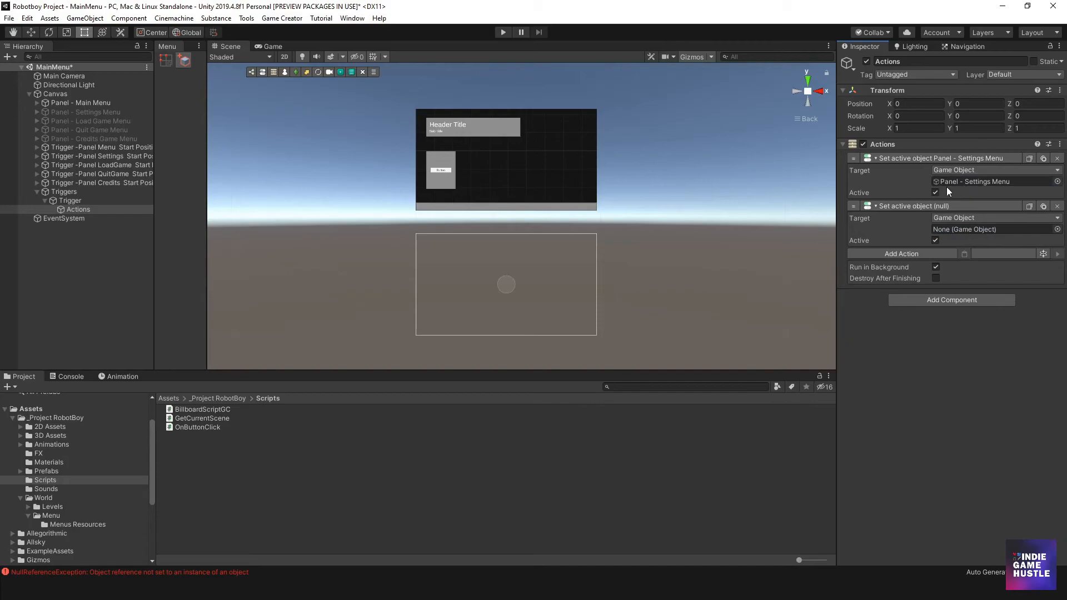
pyautogui.click(936, 193)
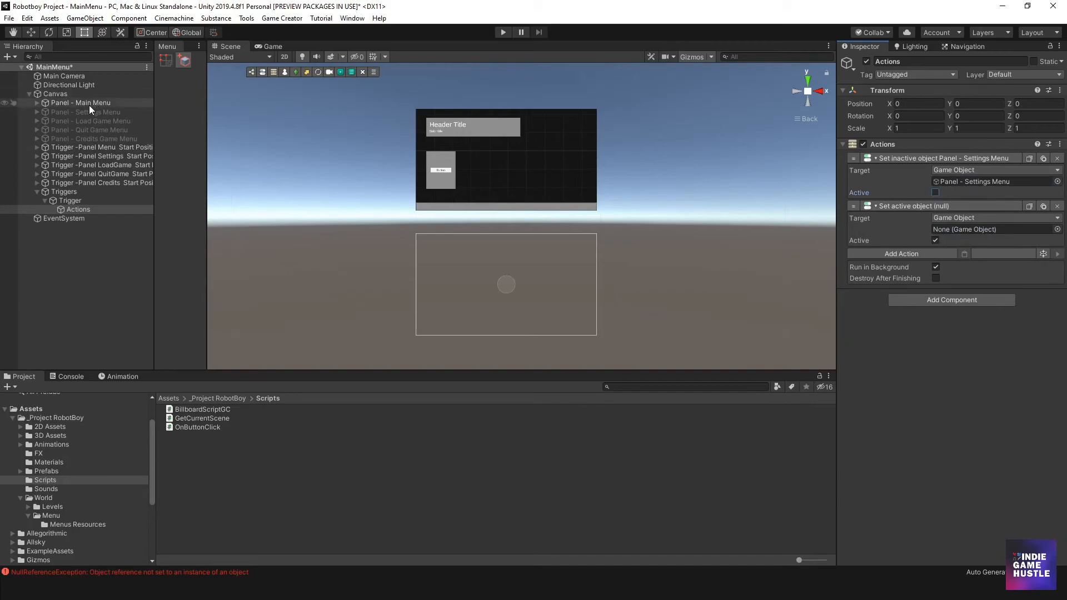
pyautogui.moveTo(86, 105); pyautogui.dragTo(961, 229)
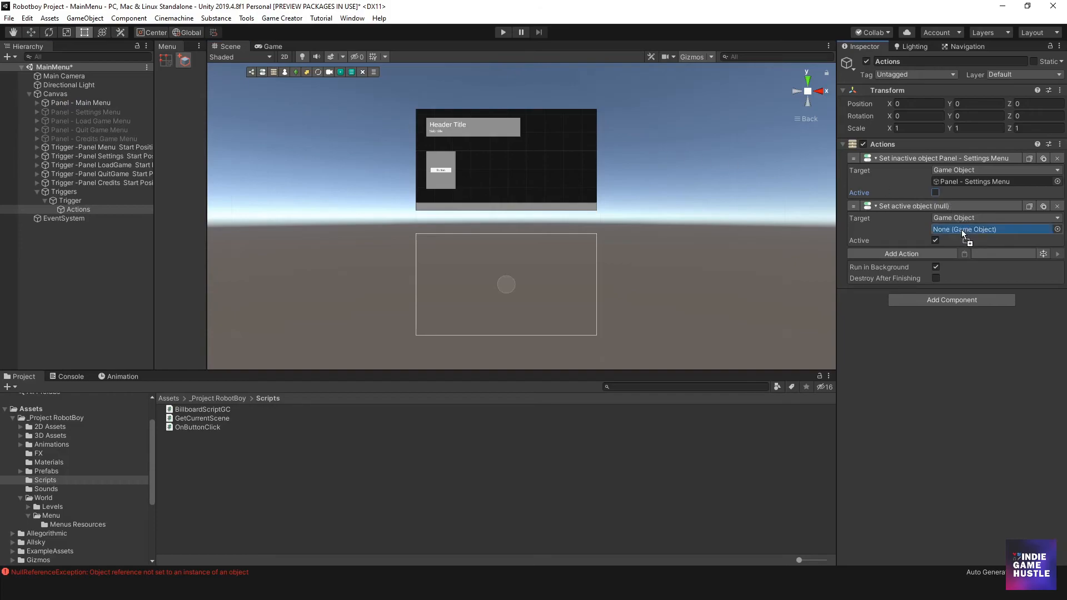
pyautogui.click(936, 241)
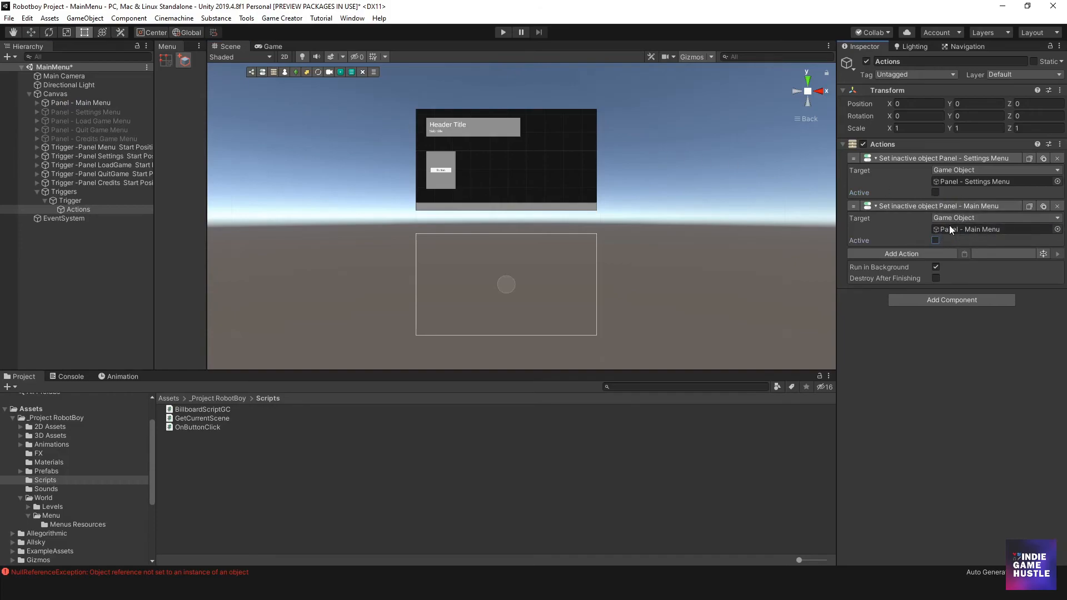
pyautogui.click(935, 193)
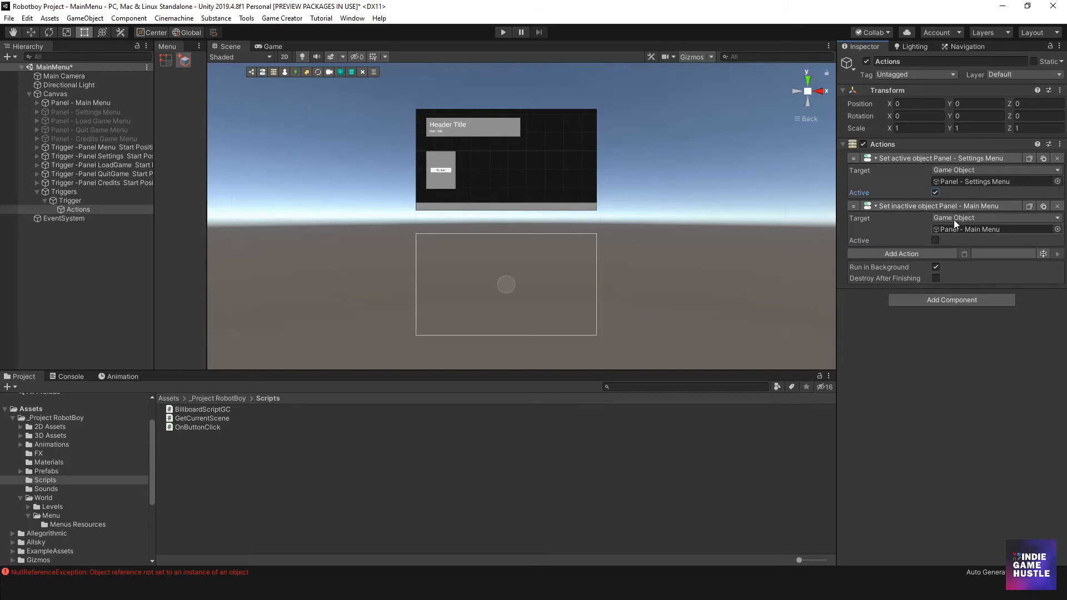
# - Play-test the main menu button's switch to the Settings Menu panel and stop play mode
pyautogui.click(81, 258)
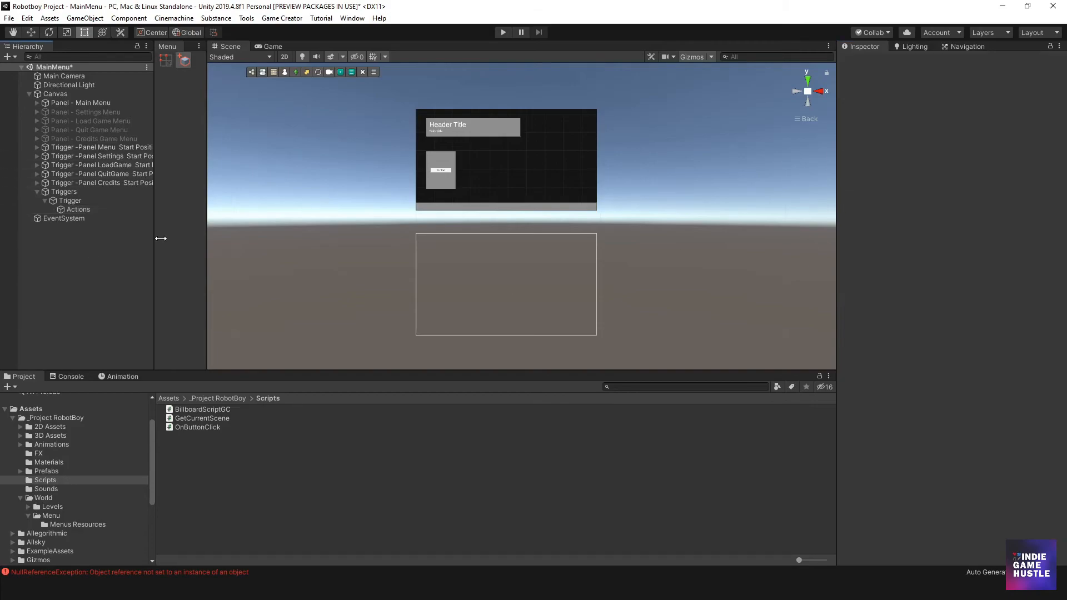
pyautogui.click(504, 32)
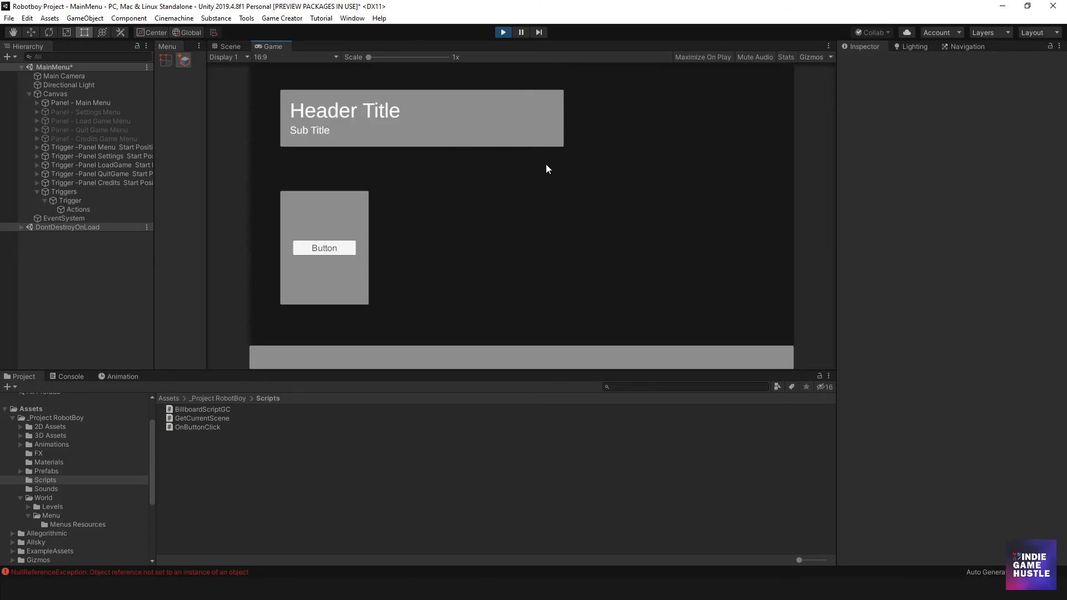
pyautogui.click(338, 248)
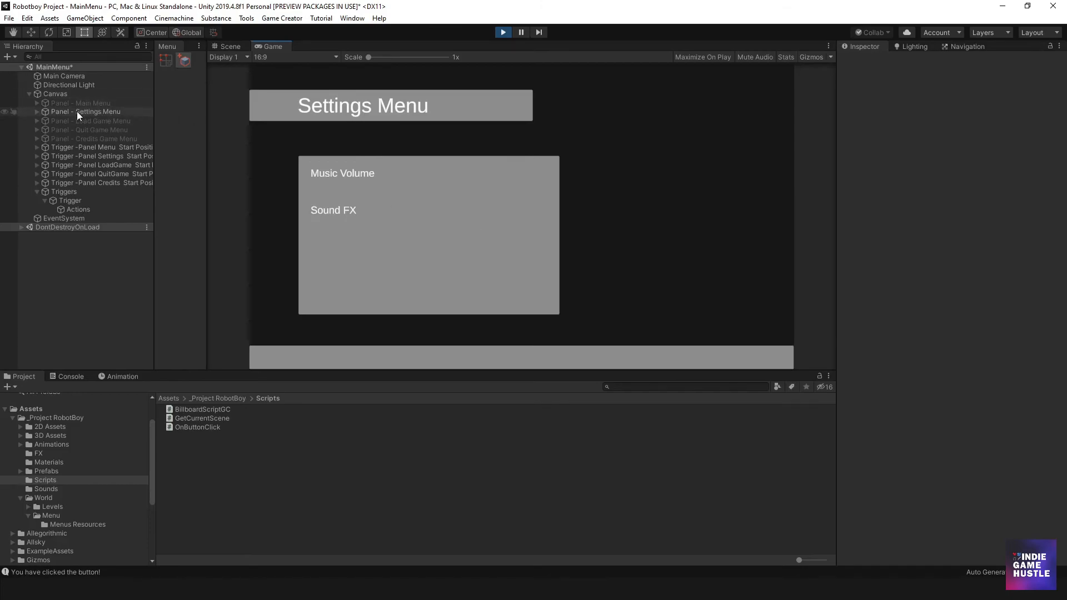
pyautogui.click(499, 33)
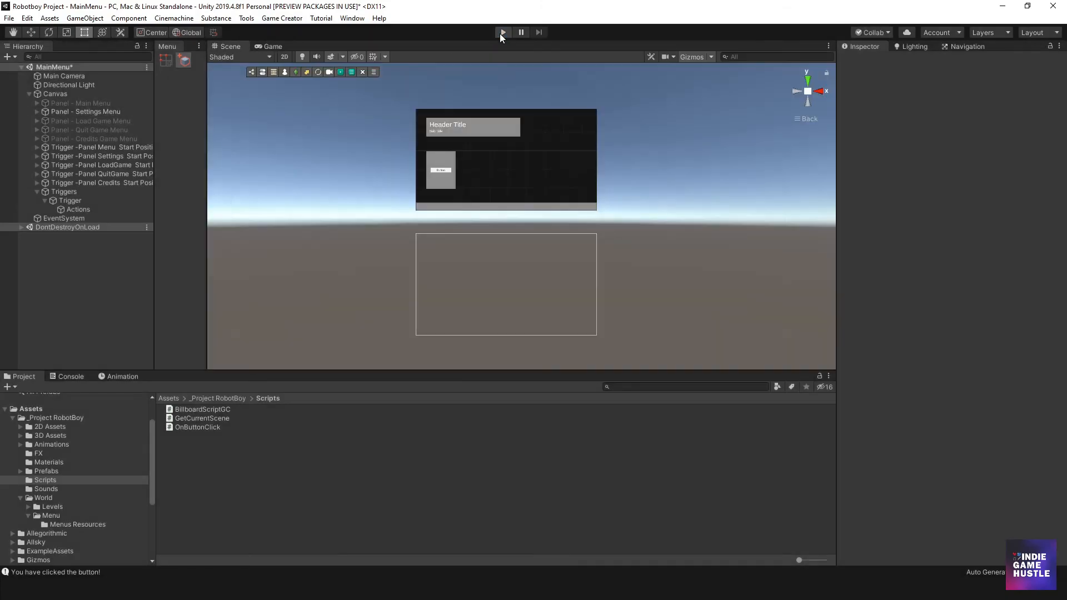
# - Rename the Triggers object under Canvas to "Triggers - Start"
pyautogui.scroll(4, 436, 202)
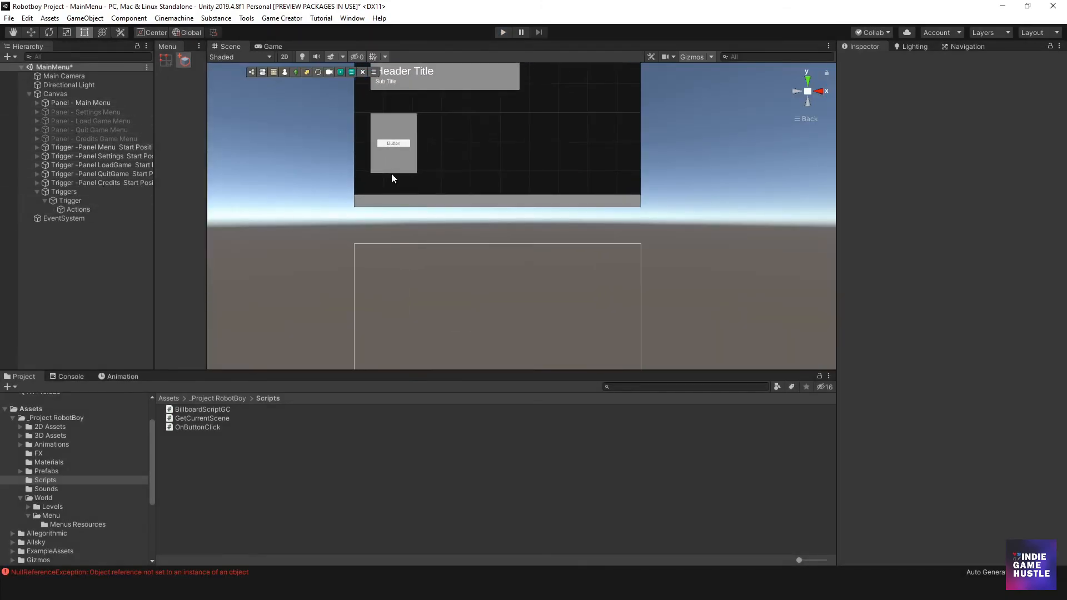
pyautogui.moveTo(395, 176); pyautogui.dragTo(418, 273, button='middle')
pyautogui.scroll(5, 418, 273)
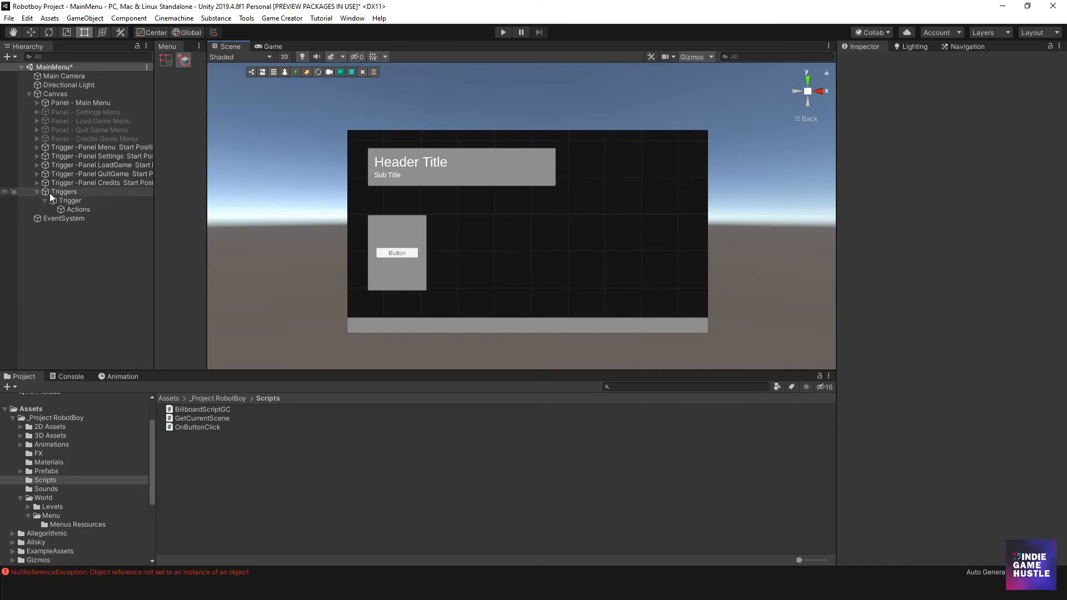
pyautogui.click(36, 192)
pyautogui.click(36, 193)
pyautogui.click(62, 192)
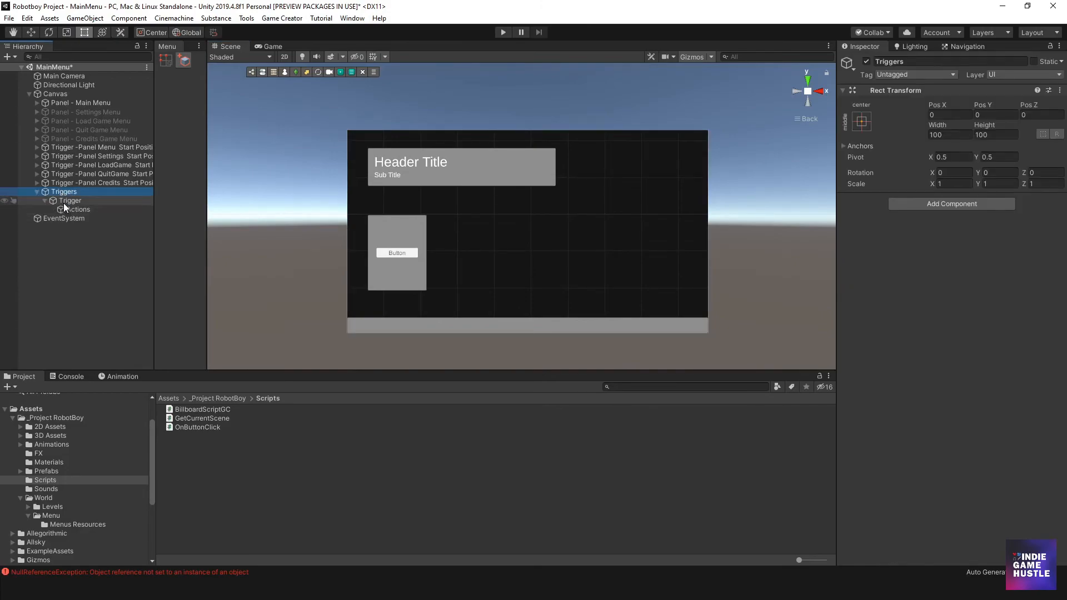
pyautogui.click(68, 193)
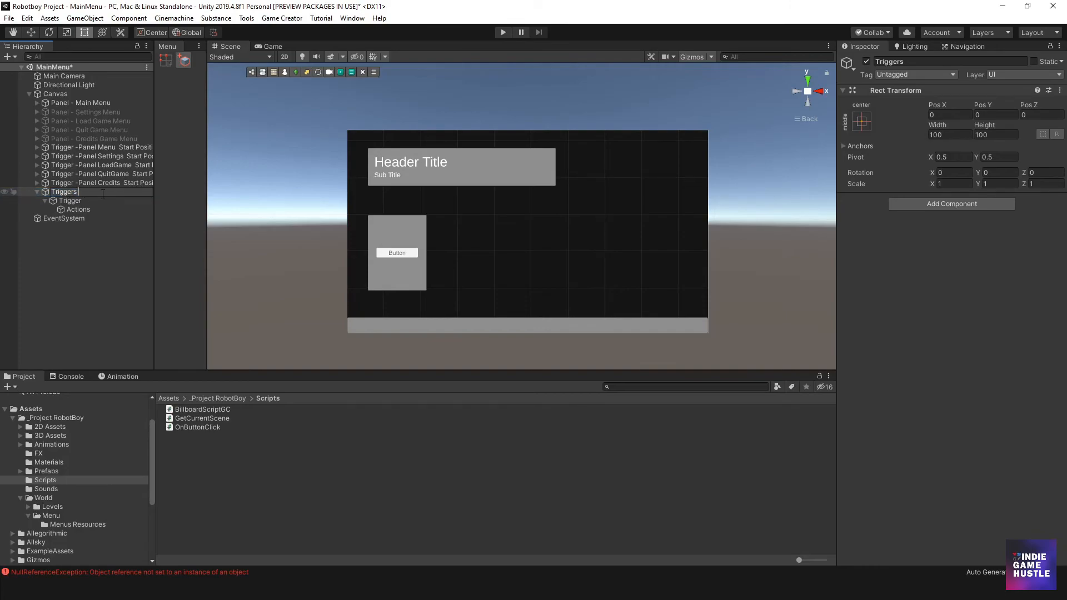
pyautogui.write('- Sr')
pyautogui.press('BackSpace')
pyautogui.press('BackSpace')
pyautogui.write('tart')
pyautogui.press('Return')
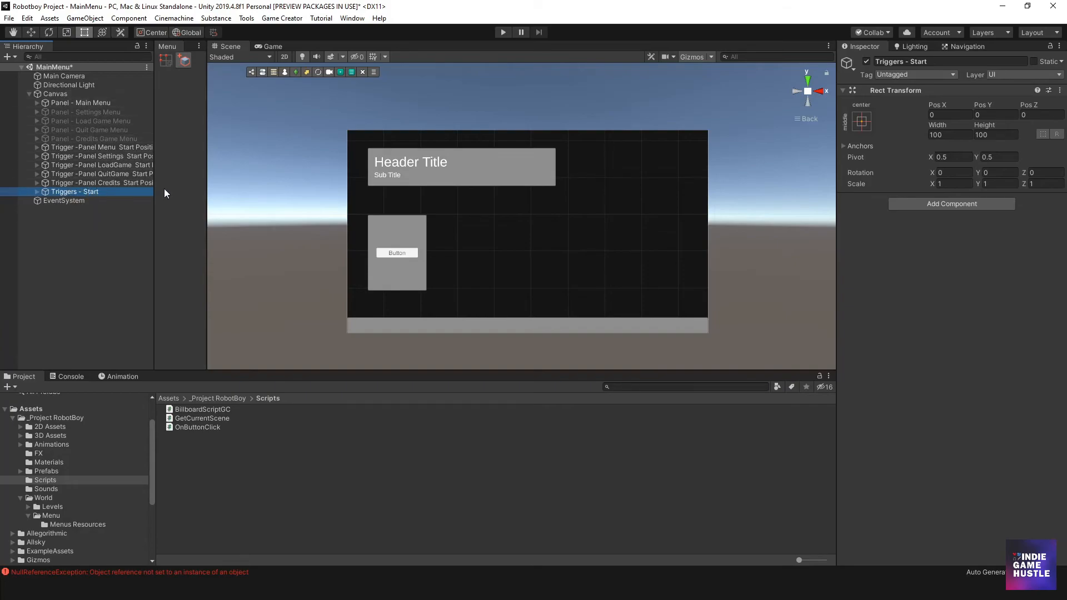
# - Create an empty child object under Canvas and name it "ALL POS"
pyautogui.moveTo(154, 201); pyautogui.dragTo(232, 201)
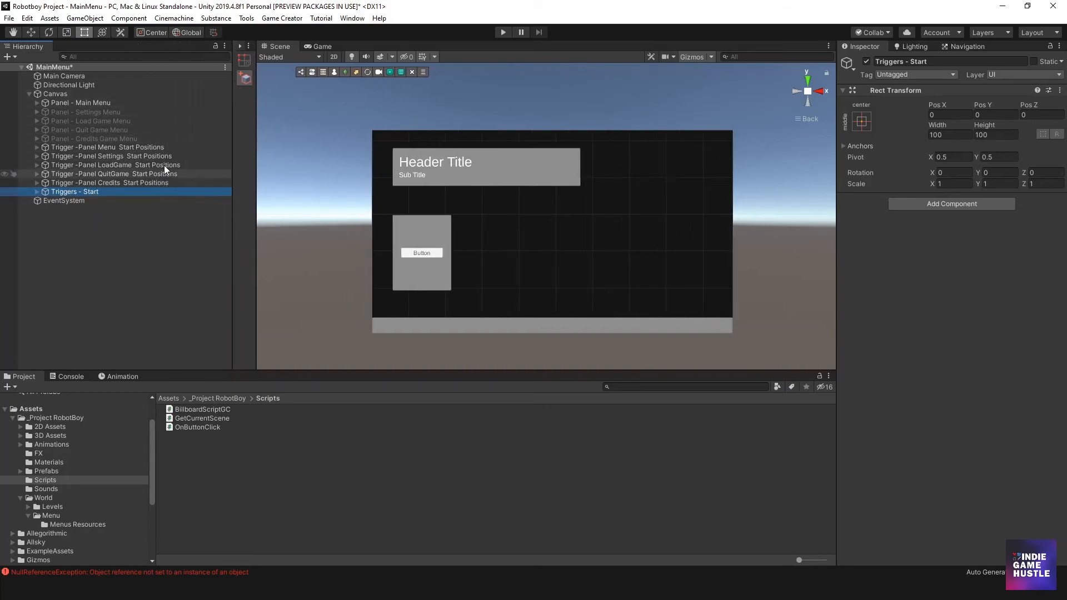
pyautogui.click(94, 147)
pyautogui.keyDown('shift'); pyautogui.click(85, 181); pyautogui.keyUp('shift')
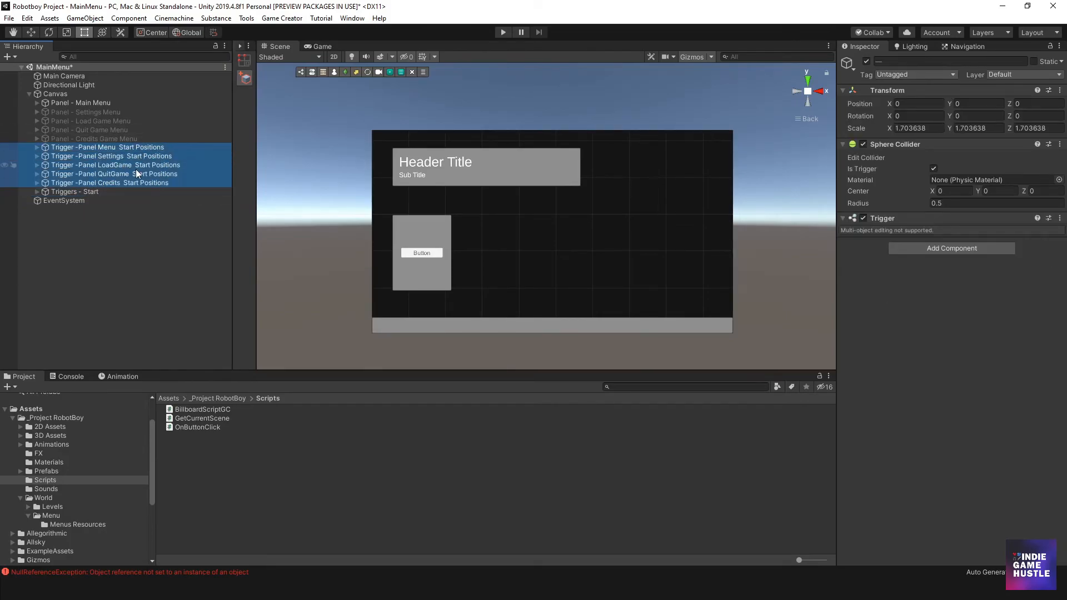
pyautogui.click(63, 94)
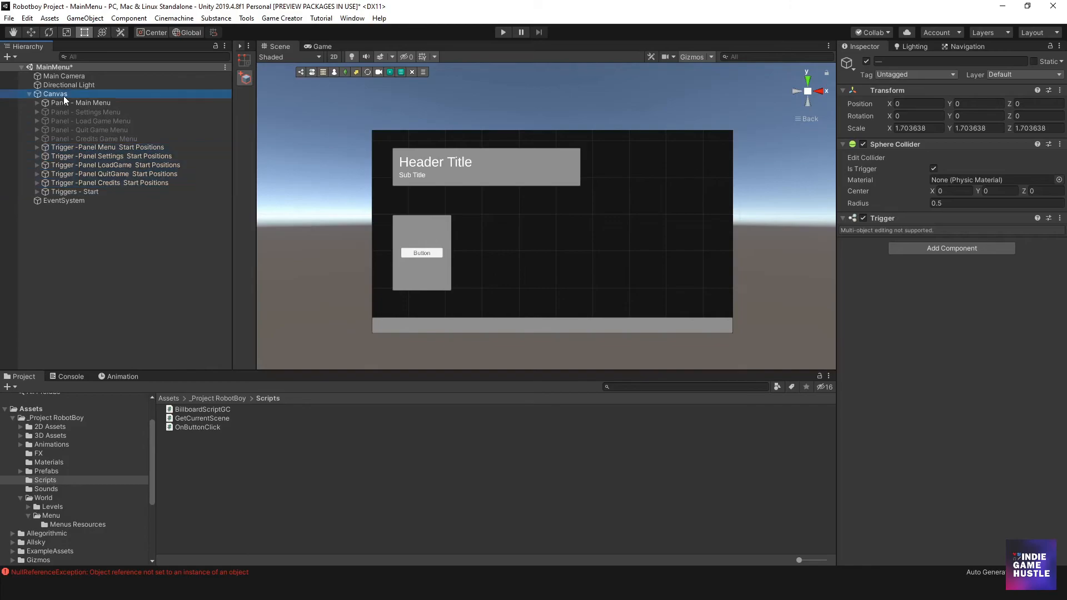
pyautogui.rightClick(63, 96)
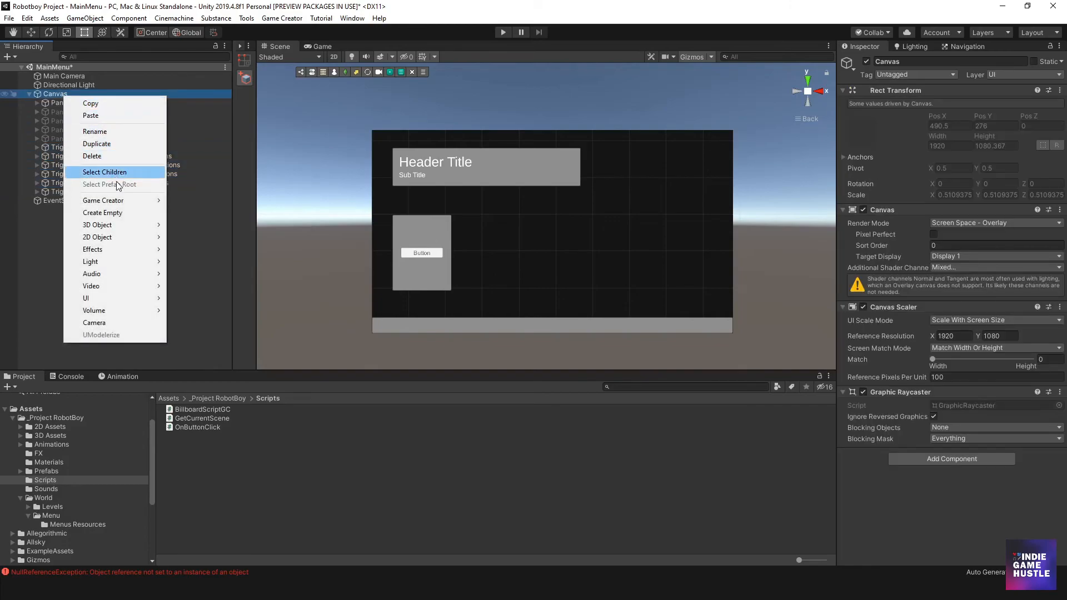
pyautogui.click(123, 212)
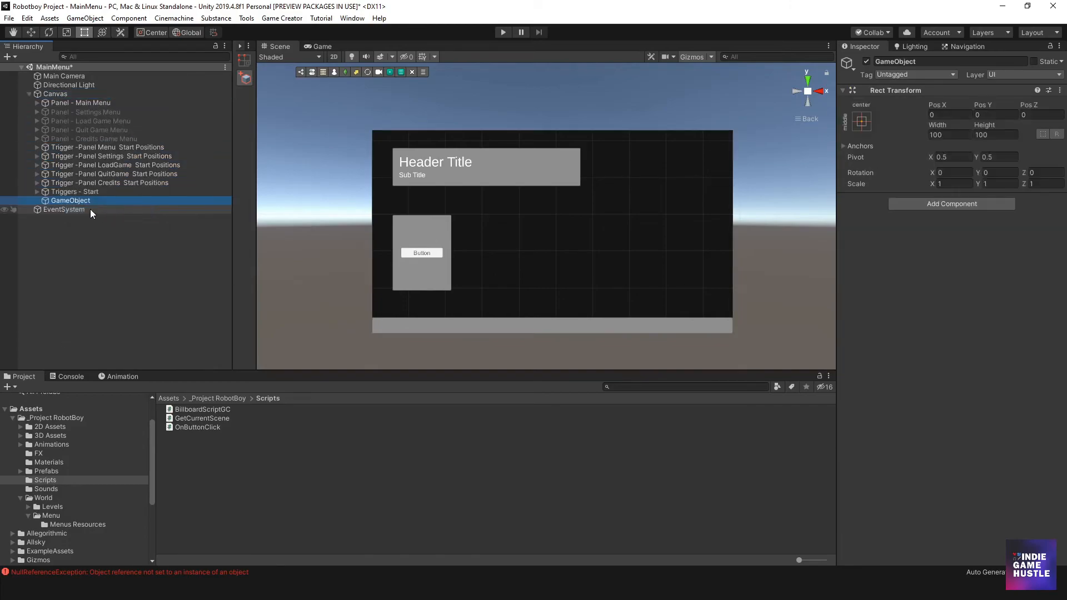
pyautogui.write('ALL POS')
pyautogui.press('Return')
# - Move the five "Trigger -Panel ... Start Positions" objects into ALL POS and collapse it
pyautogui.click(91, 149)
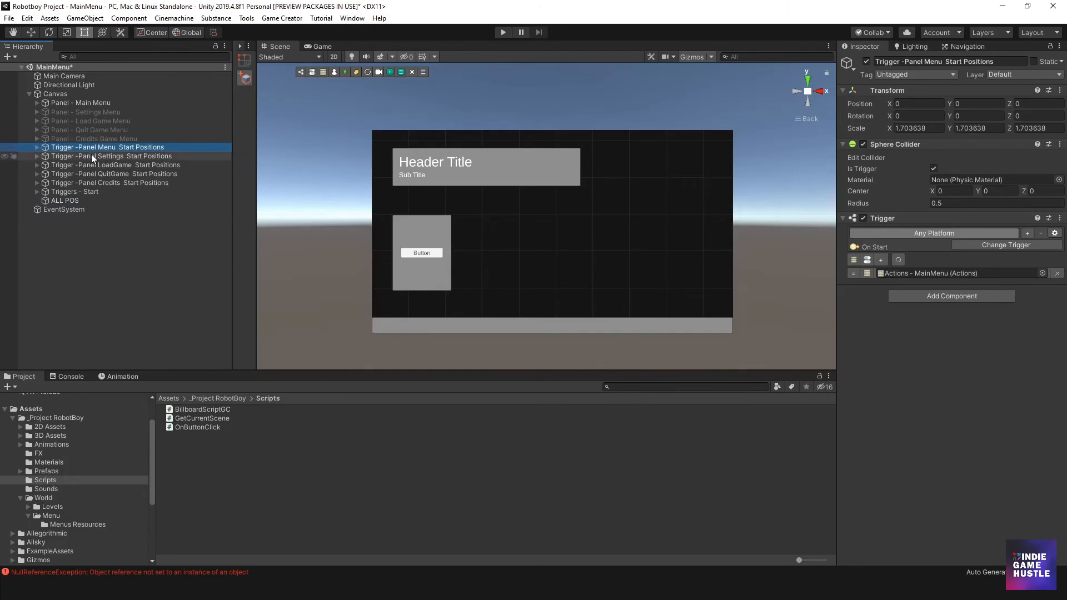
pyautogui.keyDown('shift'); pyautogui.click(104, 184); pyautogui.keyUp('shift')
pyautogui.moveTo(104, 185); pyautogui.dragTo(73, 200)
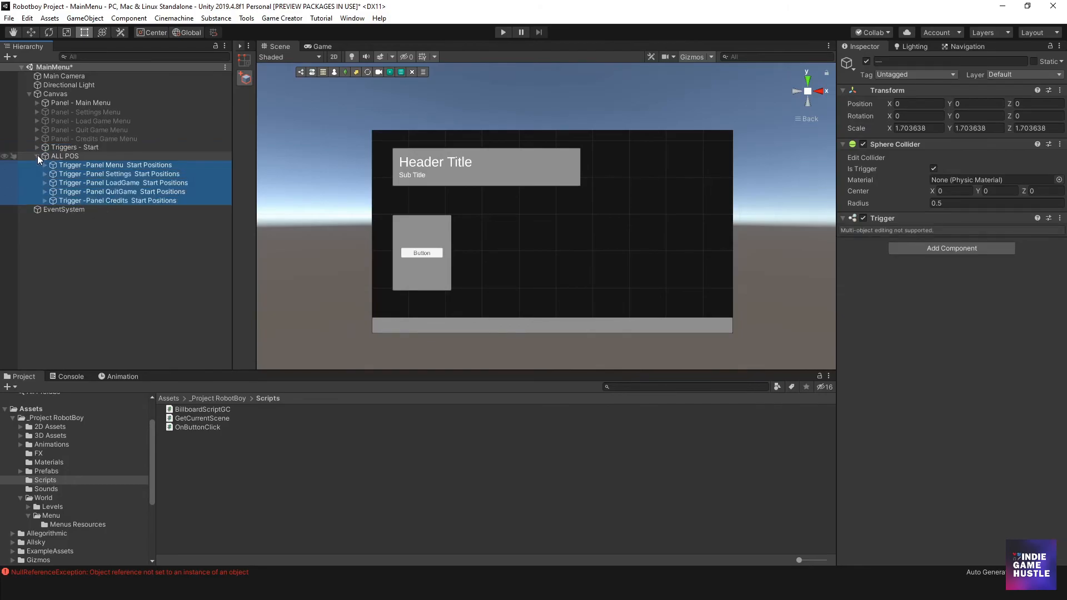
pyautogui.click(37, 156)
# - Hide ALL POS in the scene view with picking disabled, and move it to be Canvas's first child
pyautogui.click(14, 156)
pyautogui.click(5, 157)
pyautogui.click(91, 222)
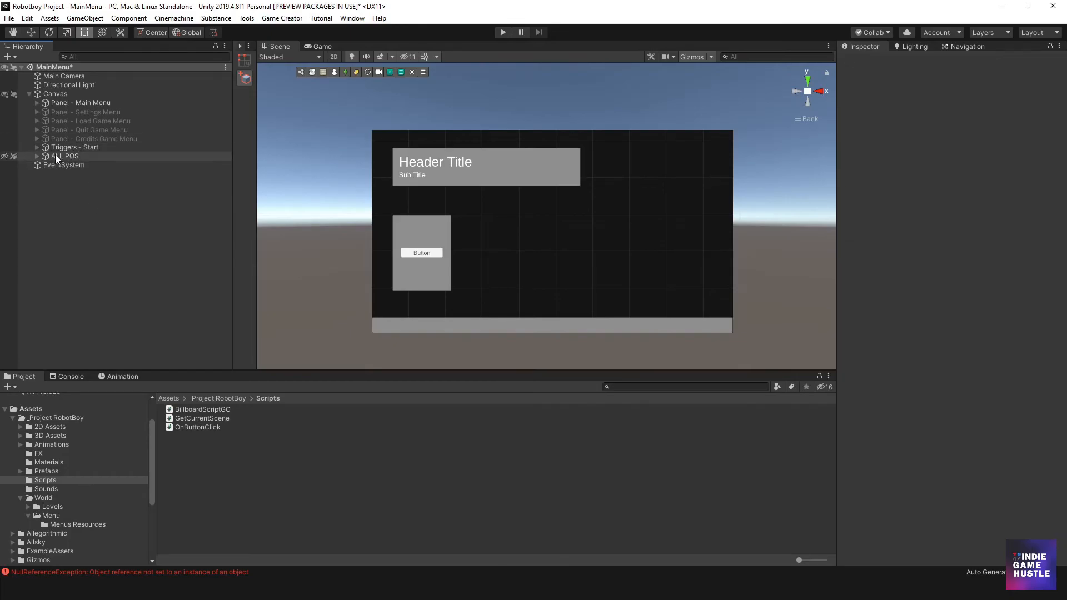
pyautogui.moveTo(64, 159); pyautogui.dragTo(63, 98)
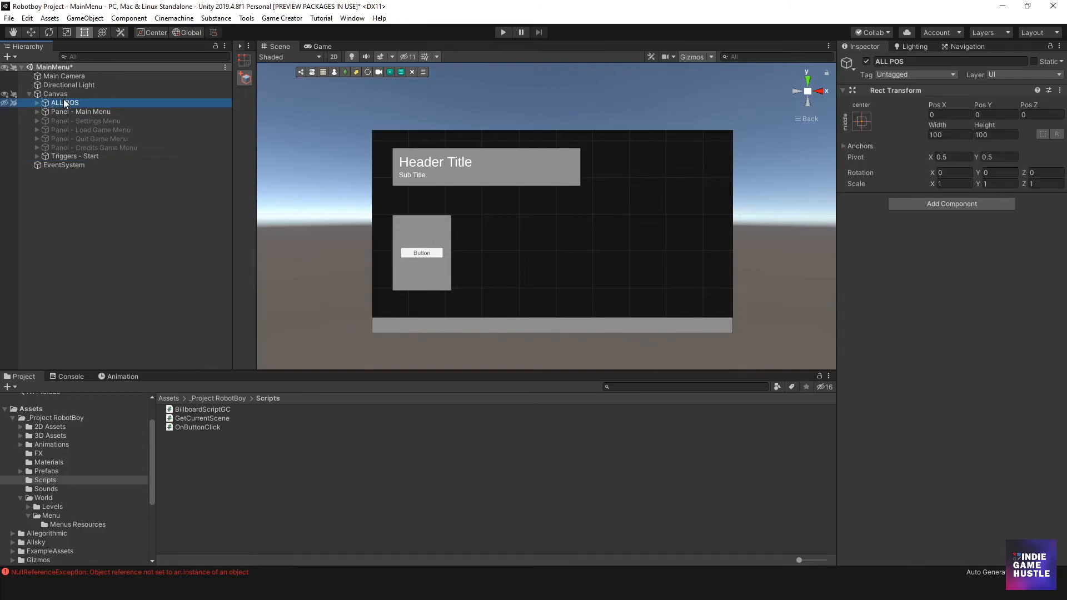
pyautogui.click(95, 211)
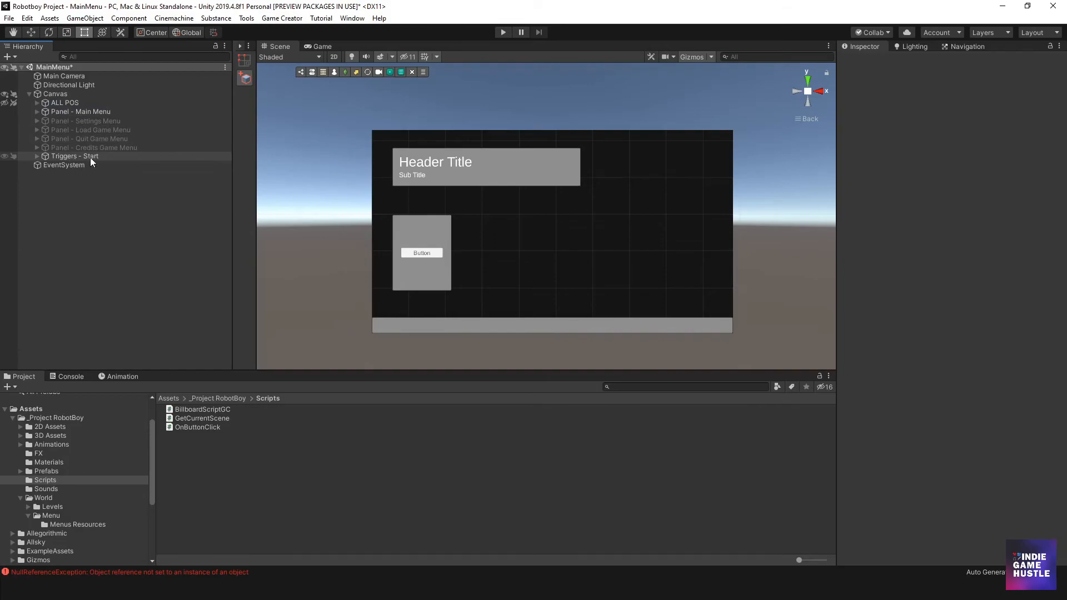
# - Create another empty child object under Canvas and name it "PANEL MANAGER"
pyautogui.rightClick(53, 94)
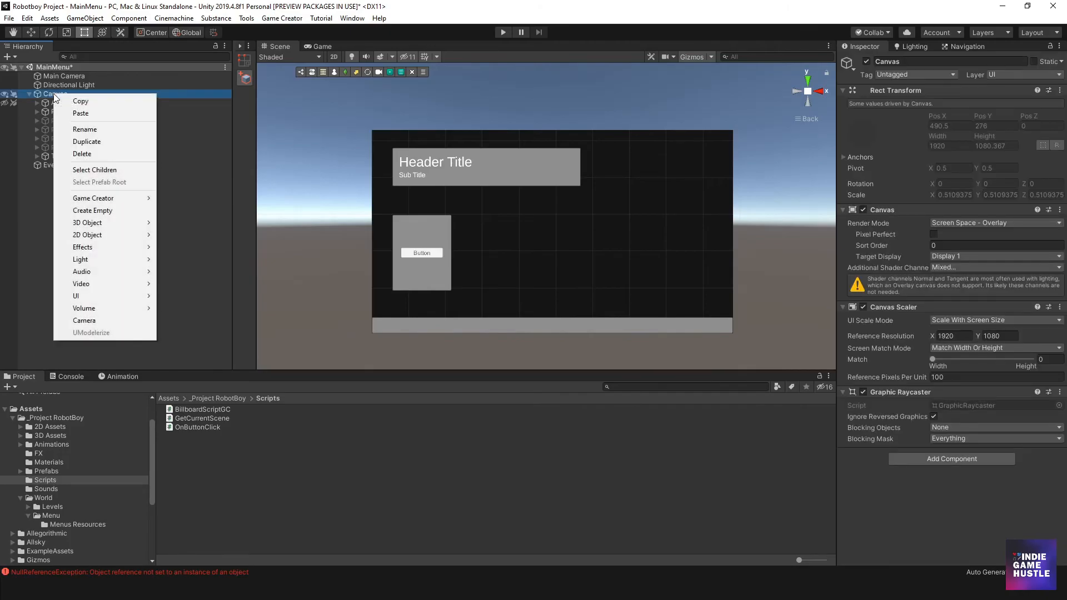
pyautogui.click(103, 210)
pyautogui.click(75, 165)
pyautogui.write('P')
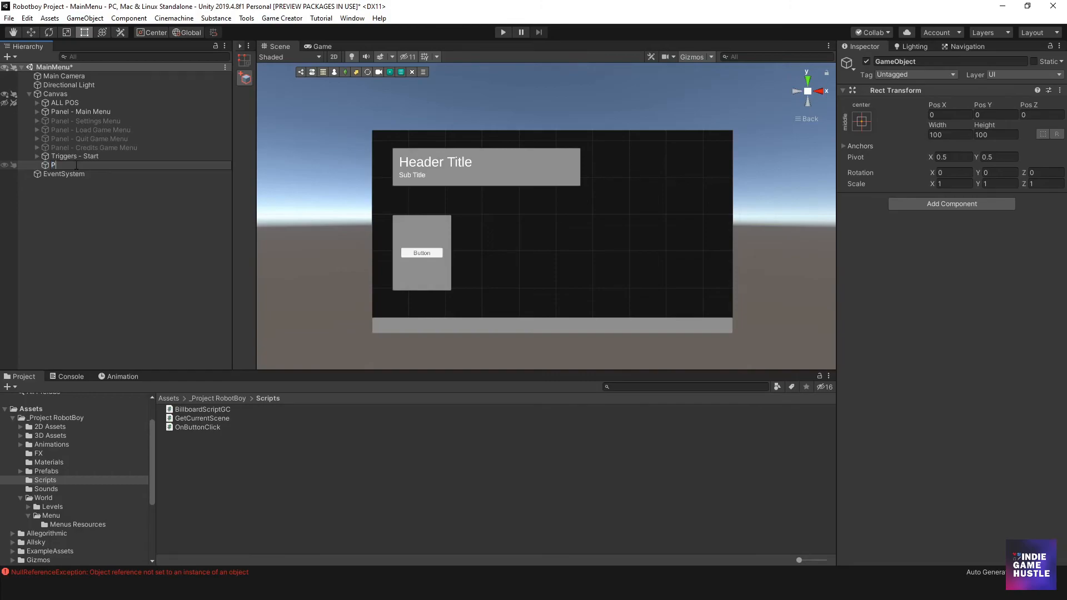
pyautogui.write('ANEL MANAGER')
pyautogui.press('Return')
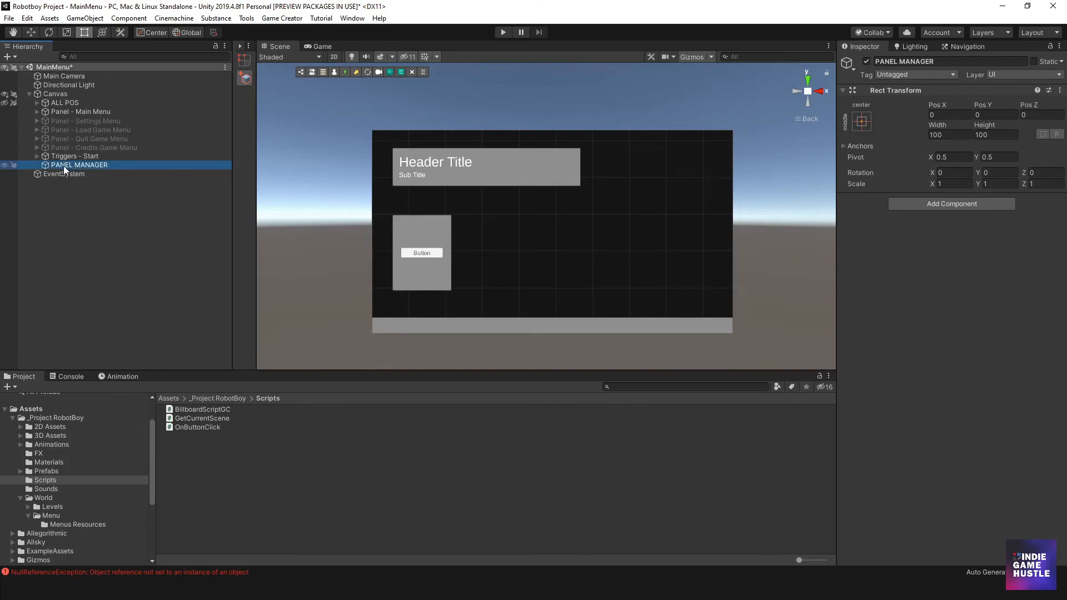
# - Nest Triggers - Start inside PANEL MANAGER and move ALL POS directly above PANEL MANAGER
pyautogui.moveTo(63, 156); pyautogui.dragTo(64, 164)
pyautogui.moveTo(61, 102); pyautogui.dragTo(55, 148)
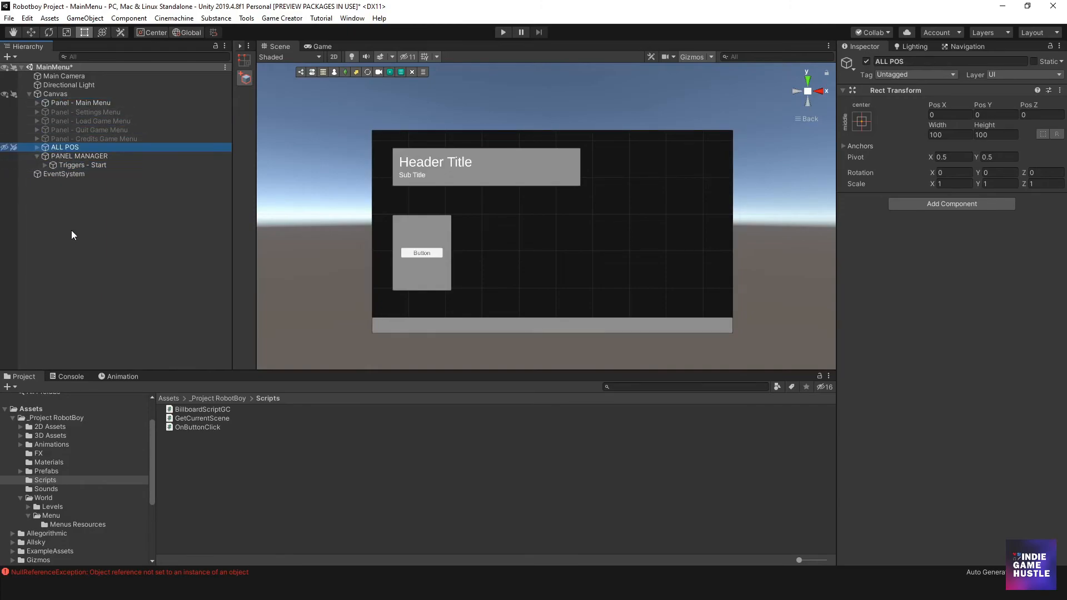
pyautogui.click(71, 228)
# - Review the ALL POS and PANEL MANAGER objects and expand Triggers - Start to examine its contents
pyautogui.click(66, 148)
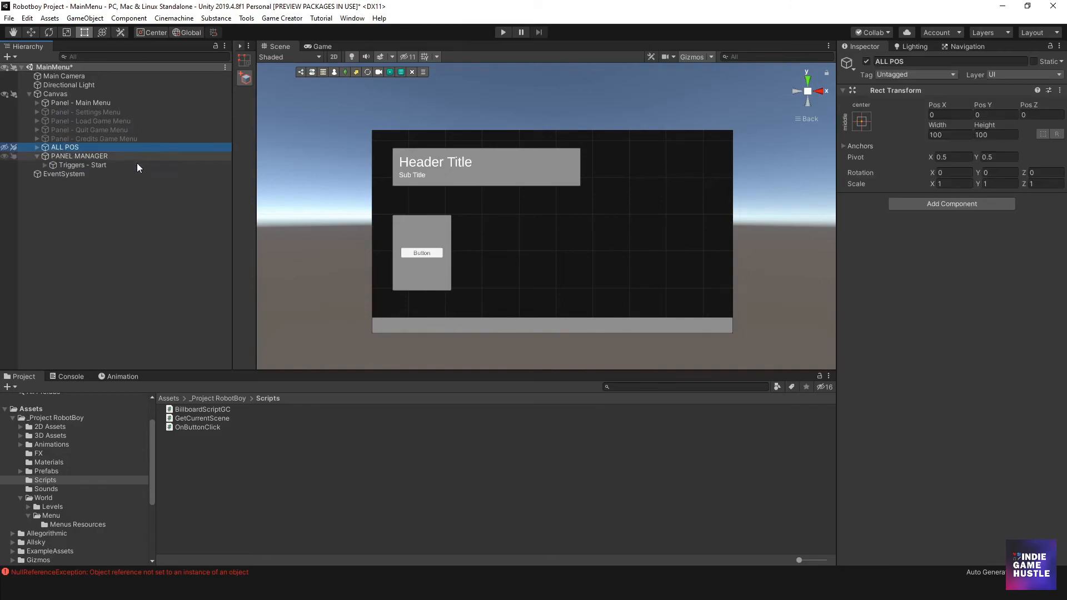
pyautogui.click(61, 156)
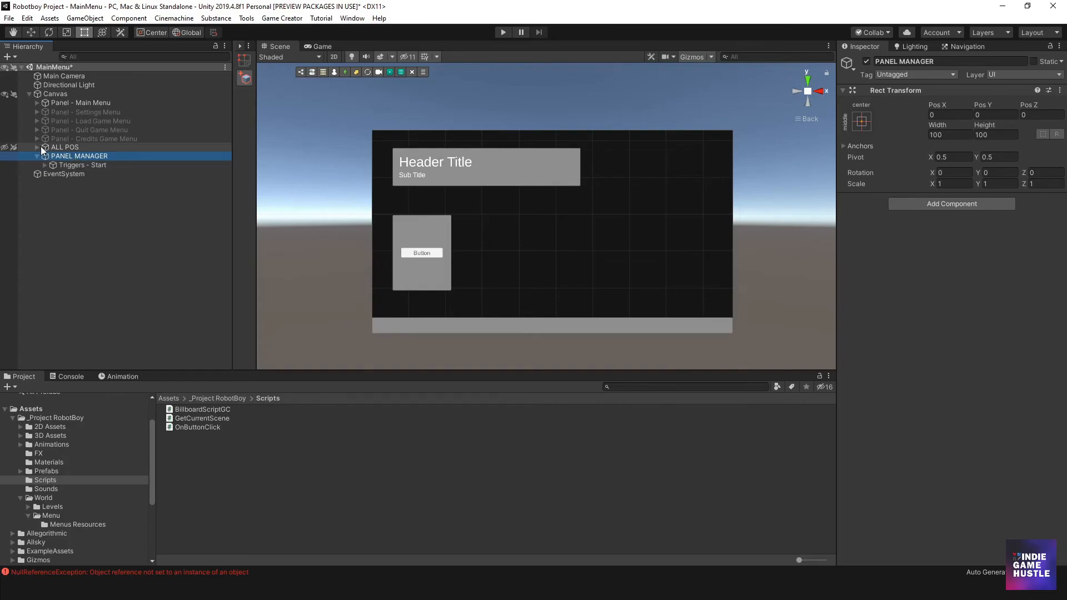
pyautogui.click(80, 165)
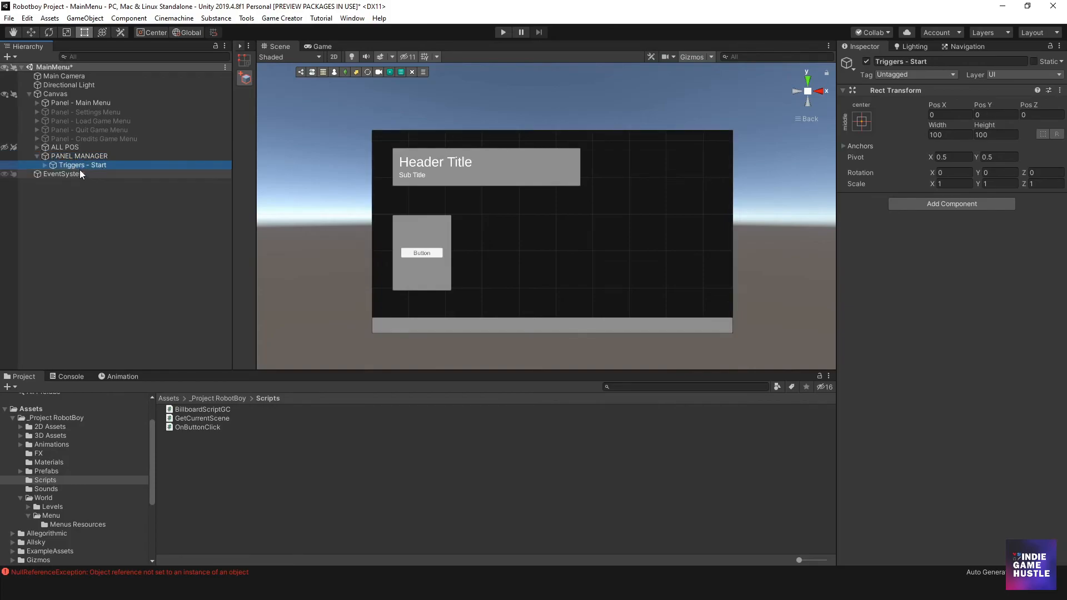
pyautogui.click(45, 166)
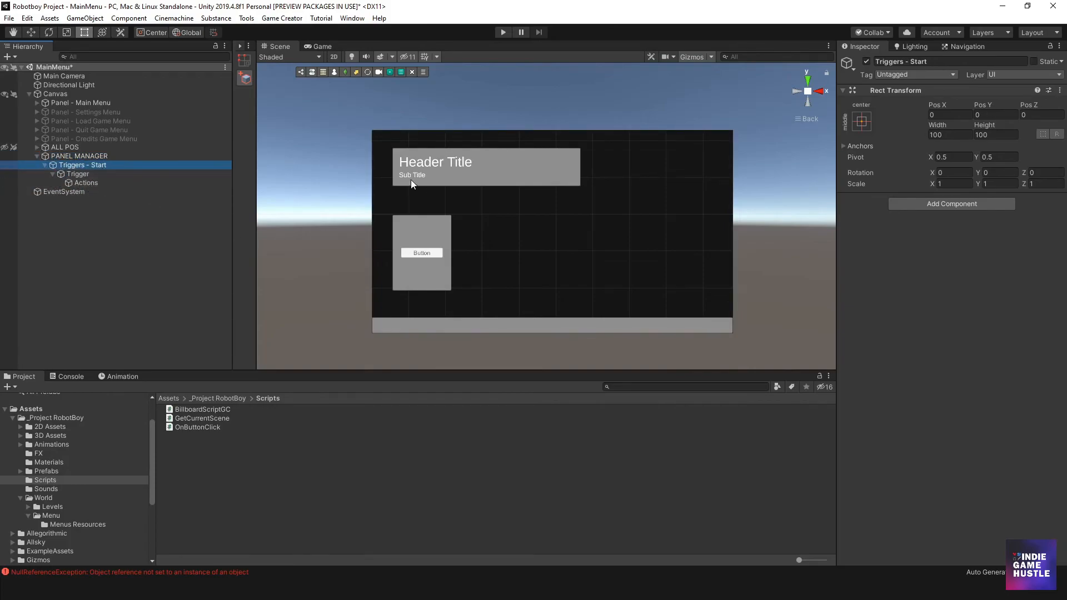
pyautogui.scroll(3, 501, 255)
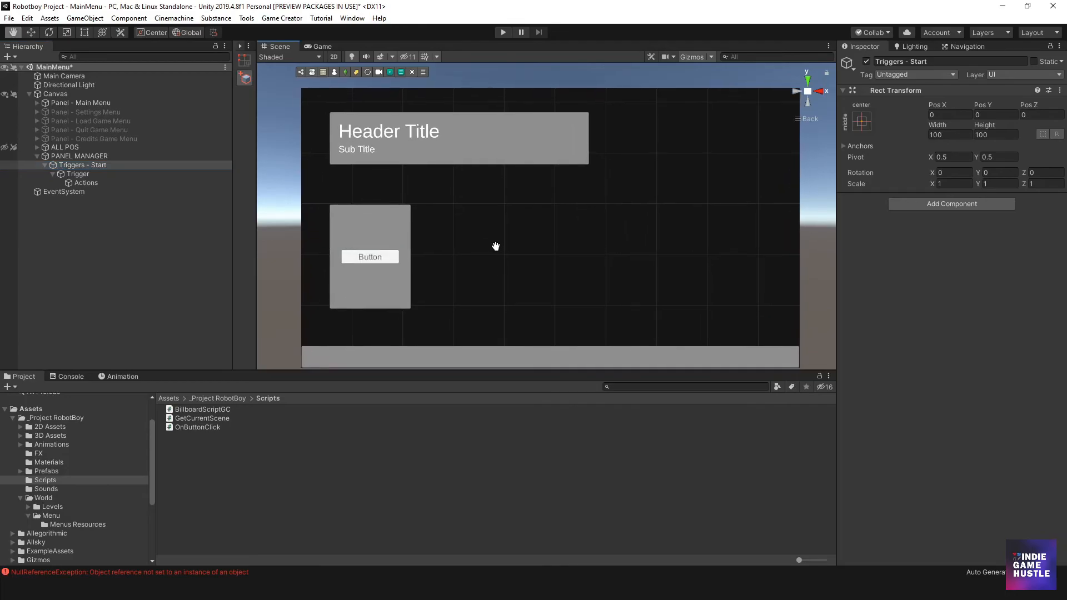
pyautogui.scroll(-2, 468, 245)
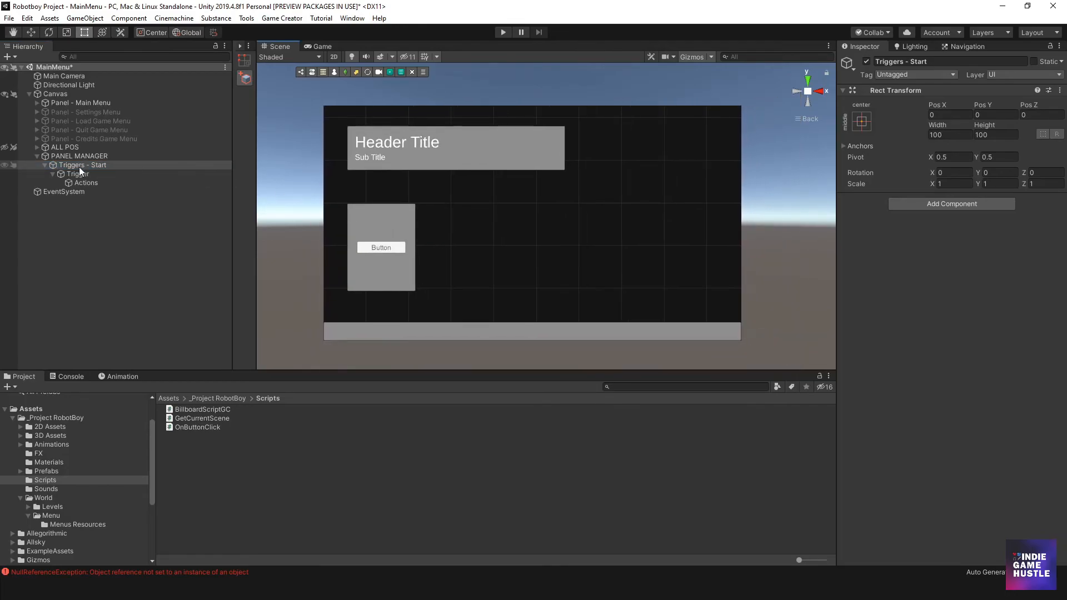
# - Save the Start BTN object from Panel - Menu as a prefab in the Menus Resources folder
pyautogui.click(37, 103)
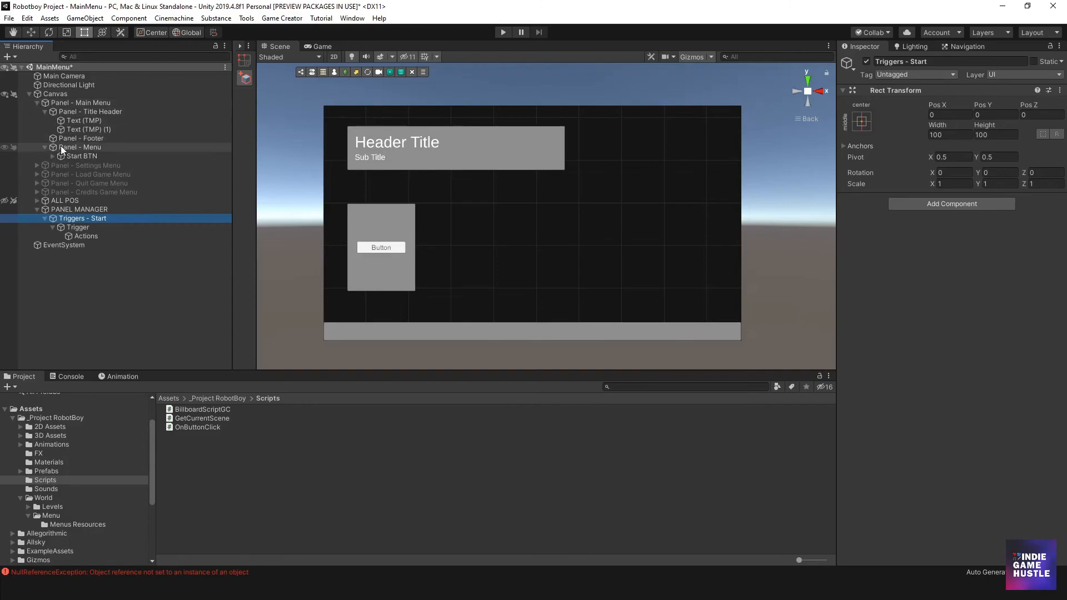
pyautogui.click(44, 111)
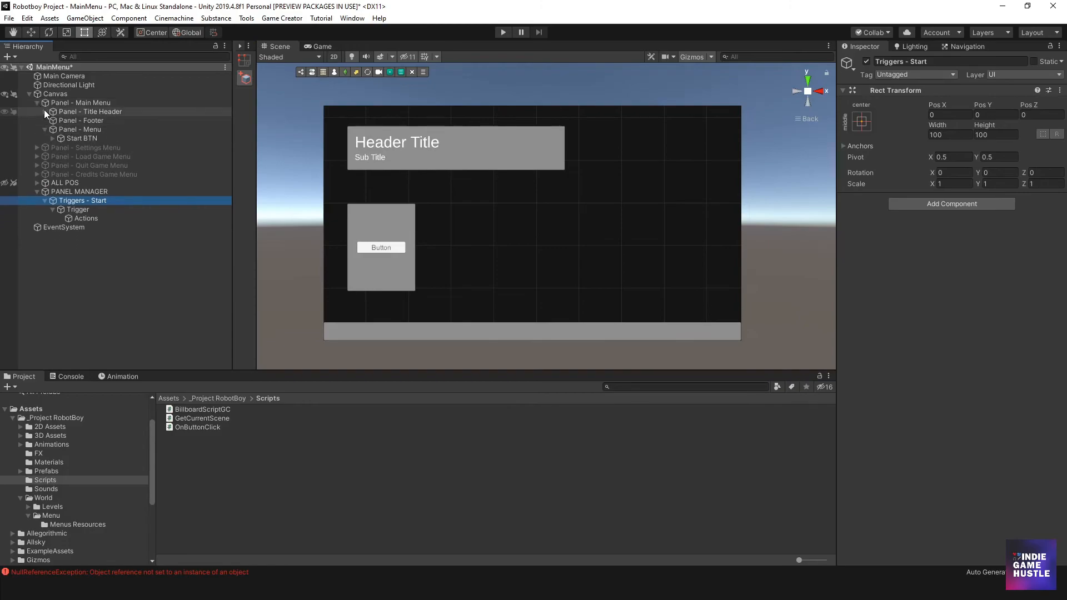
pyautogui.click(71, 132)
pyautogui.scroll(3, 397, 234)
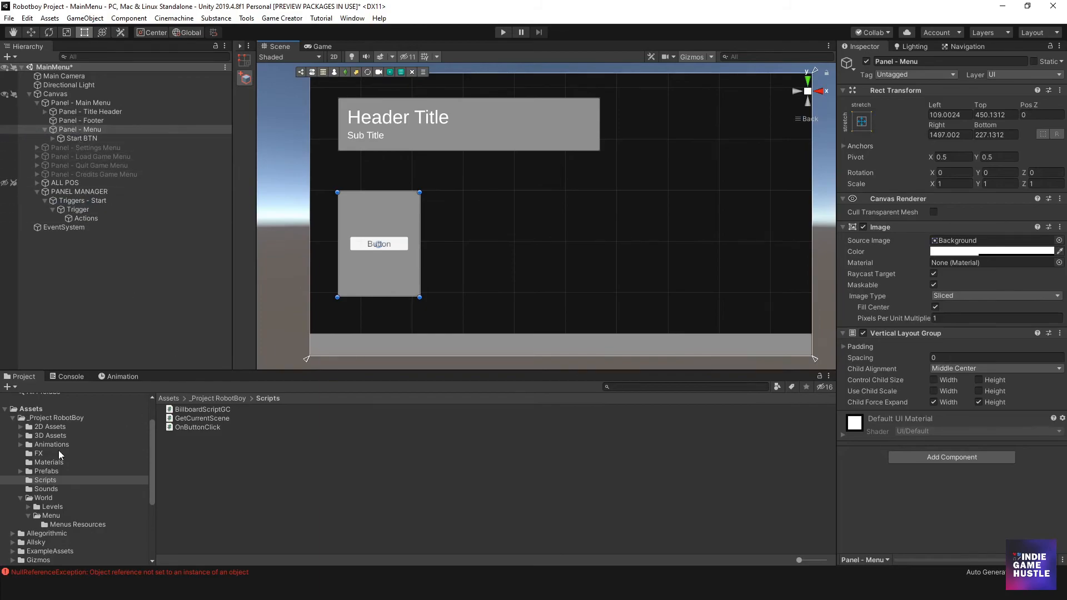
pyautogui.click(53, 525)
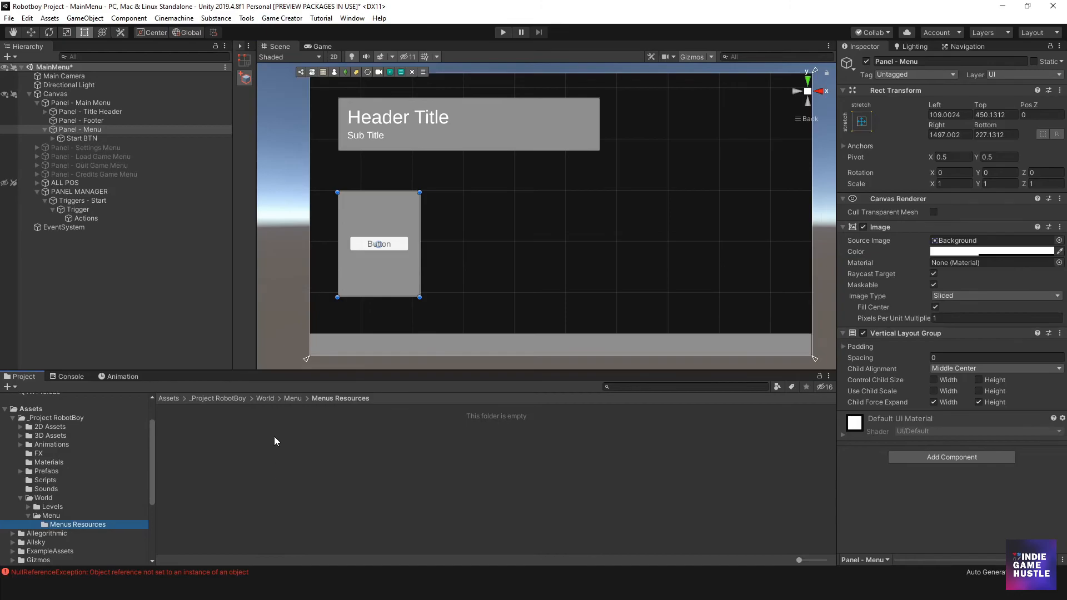
pyautogui.click(70, 138)
pyautogui.moveTo(70, 139); pyautogui.dragTo(226, 439)
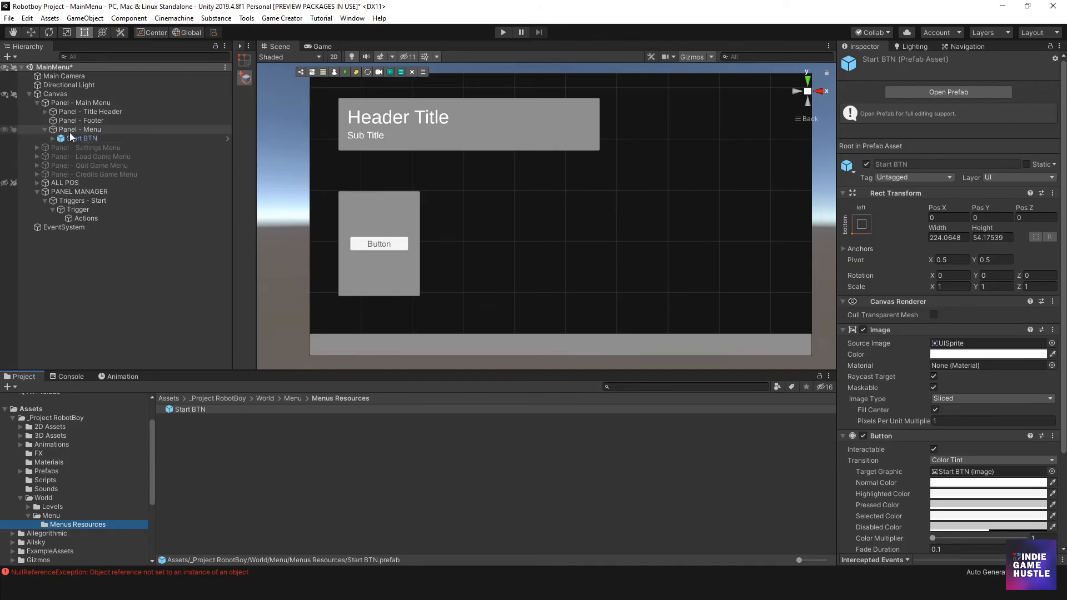
# - Duplicate the Start BTN prefab instance three times inside Panel - Menu
pyautogui.click(81, 139)
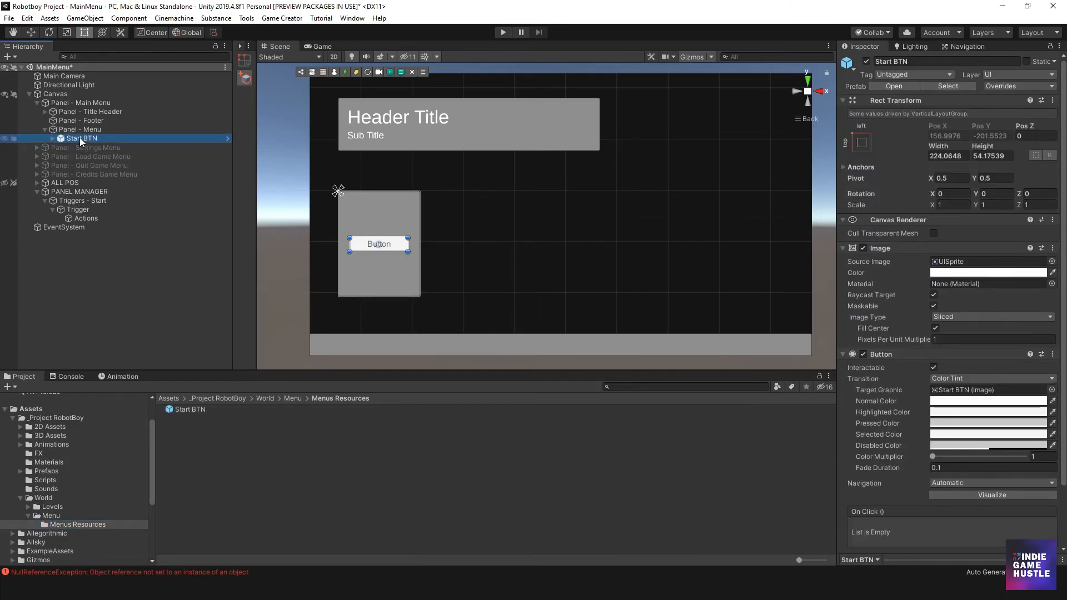
pyautogui.hotkey('ctrl', 'd')
pyautogui.hotkey('ctrl', 'd')
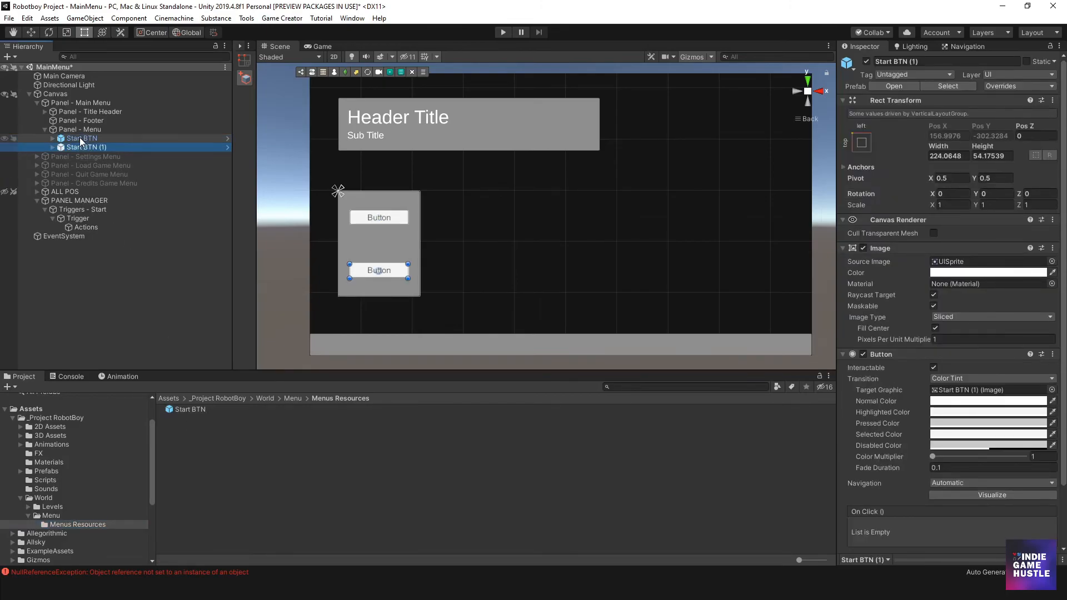
pyautogui.hotkey('ctrl', 'd')
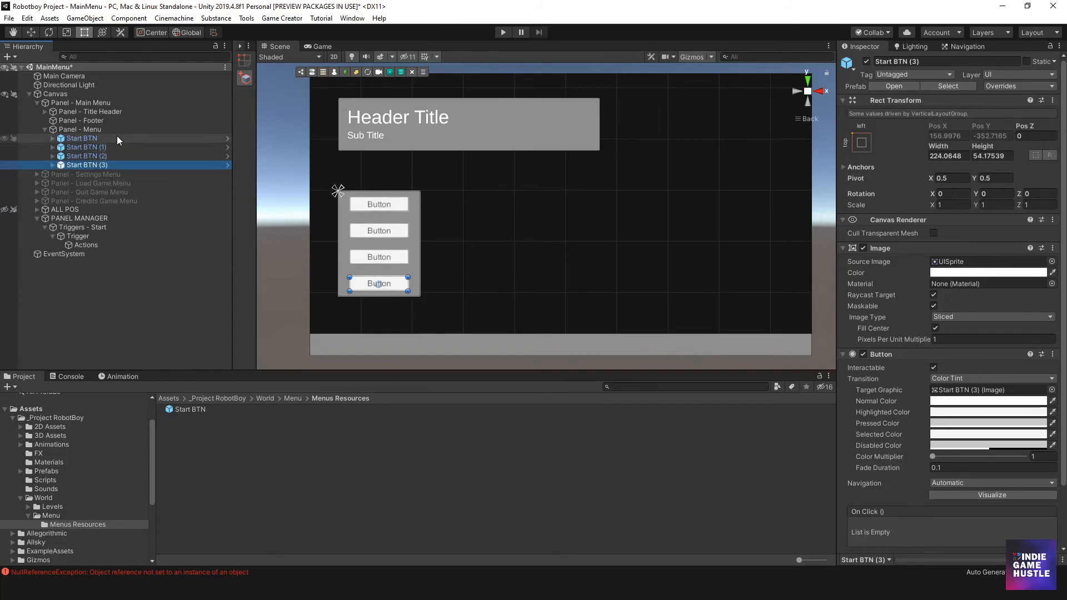
pyautogui.click(82, 137)
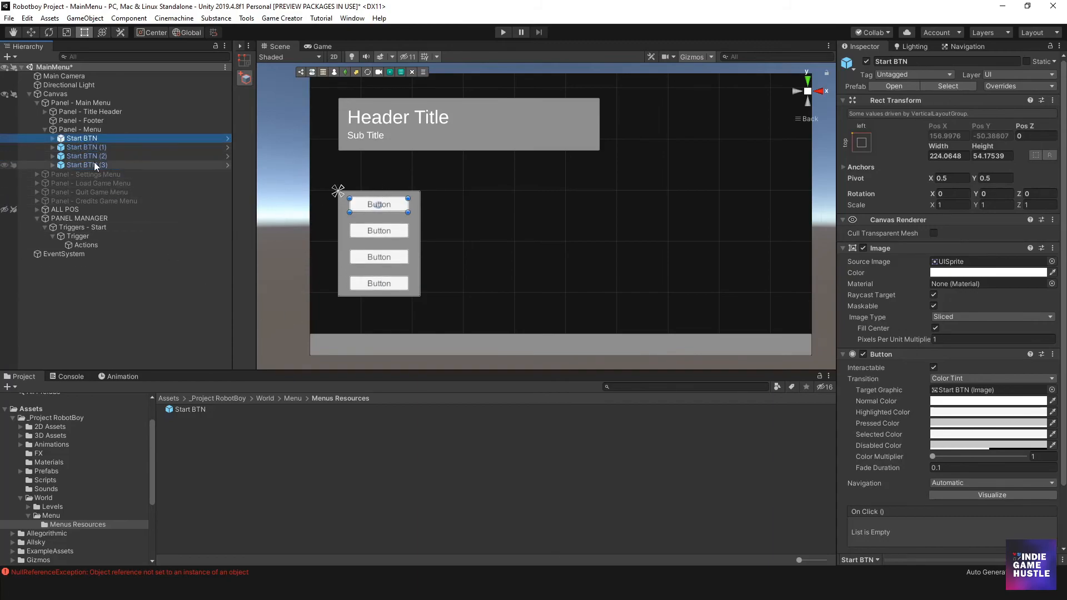
pyautogui.click(187, 446)
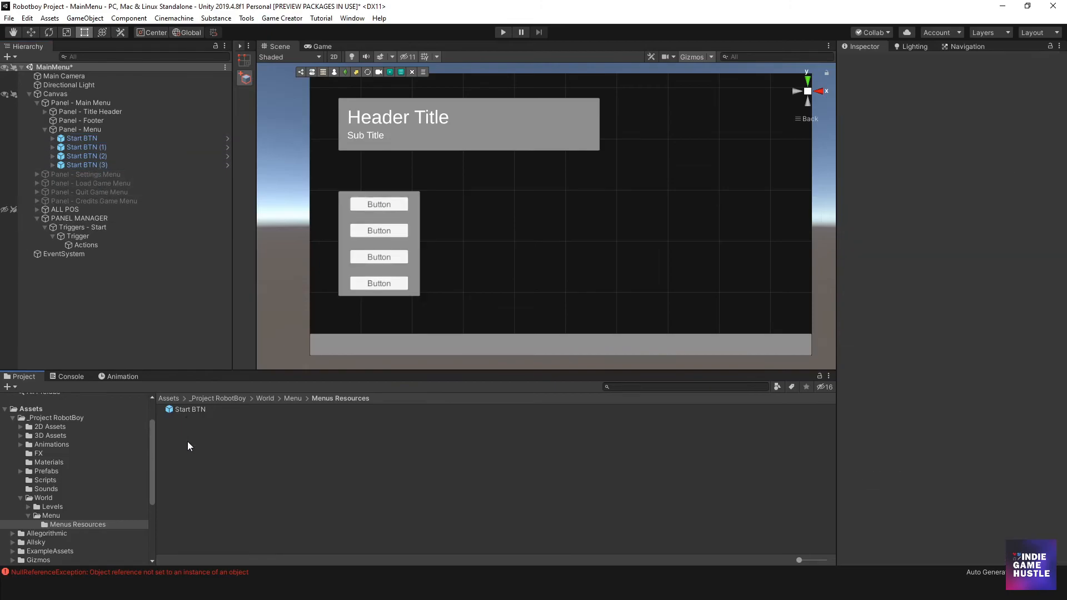
pyautogui.click(78, 138)
pyautogui.click(76, 156)
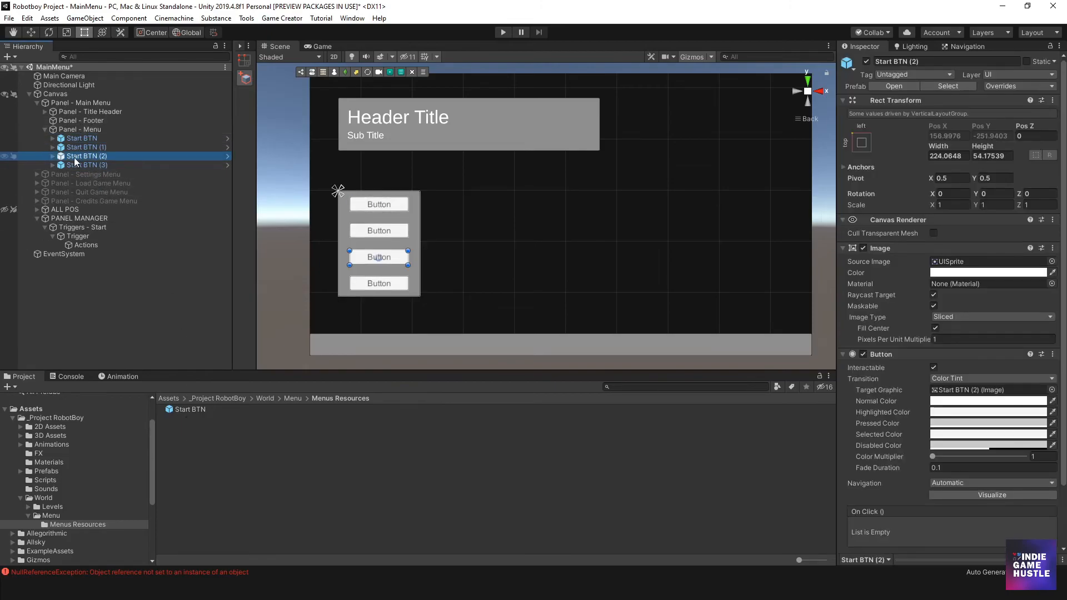
# - Change the Start BTN prefab's Image color to bright sky blue and return to the MainMenu scene
pyautogui.doubleClick(177, 410)
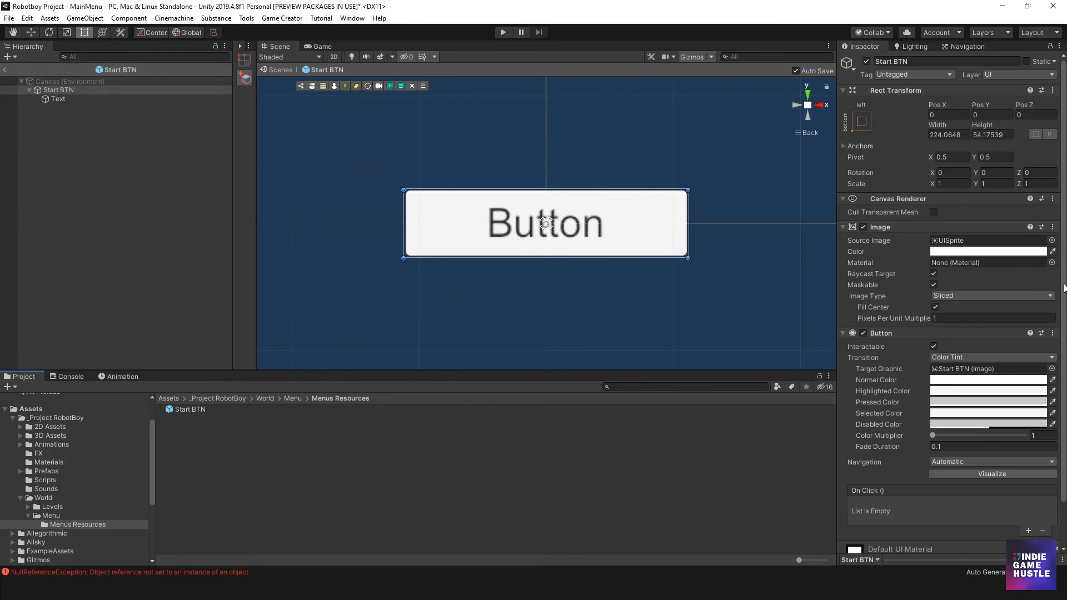
pyautogui.click(984, 255)
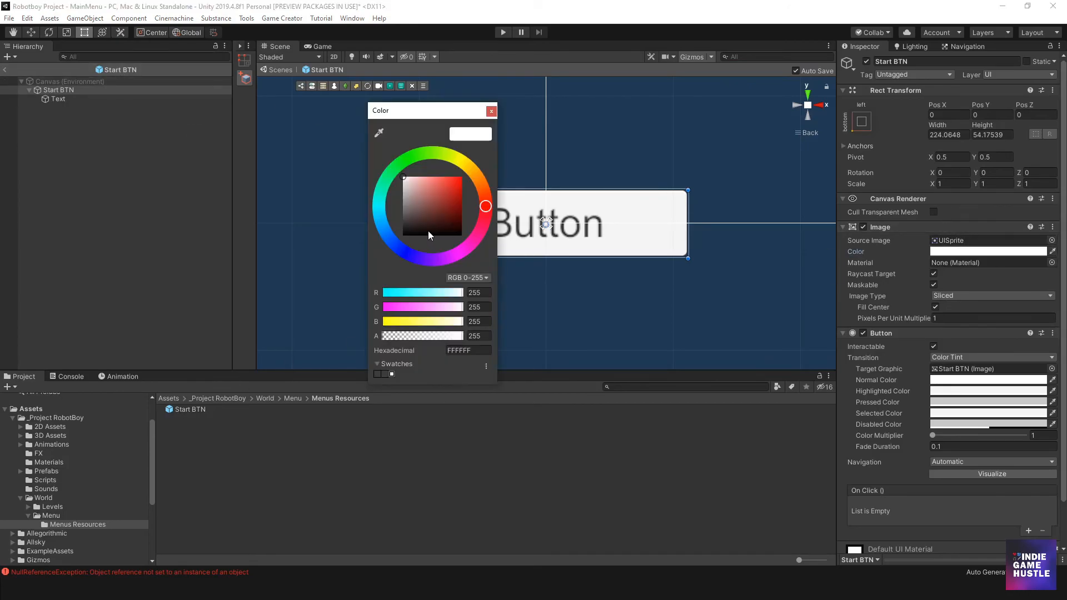
pyautogui.click(381, 220)
pyautogui.moveTo(451, 190); pyautogui.dragTo(465, 171)
pyautogui.click(495, 113)
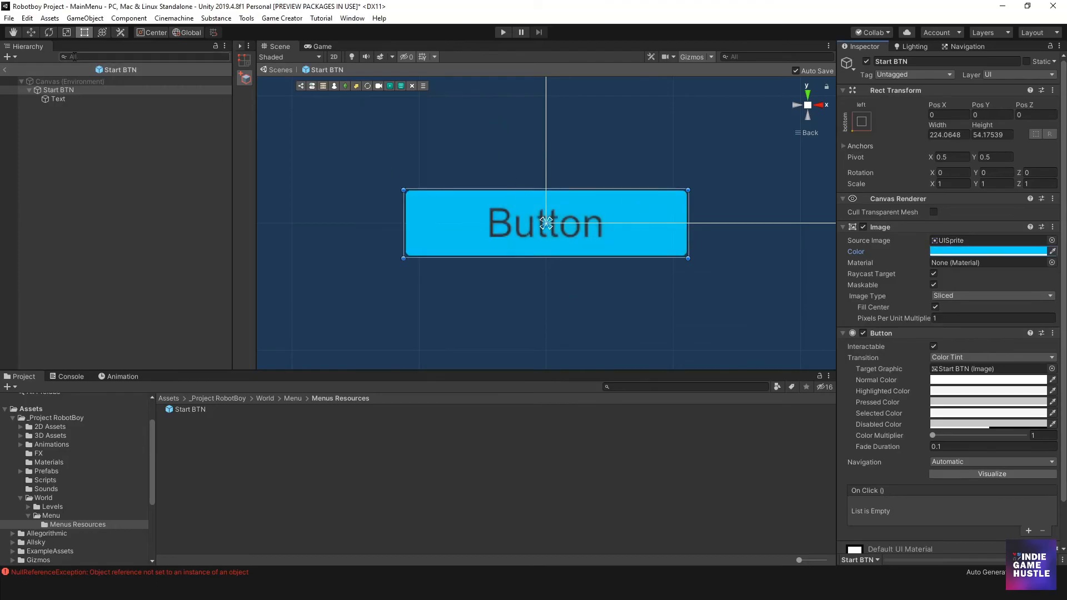
pyautogui.click(7, 70)
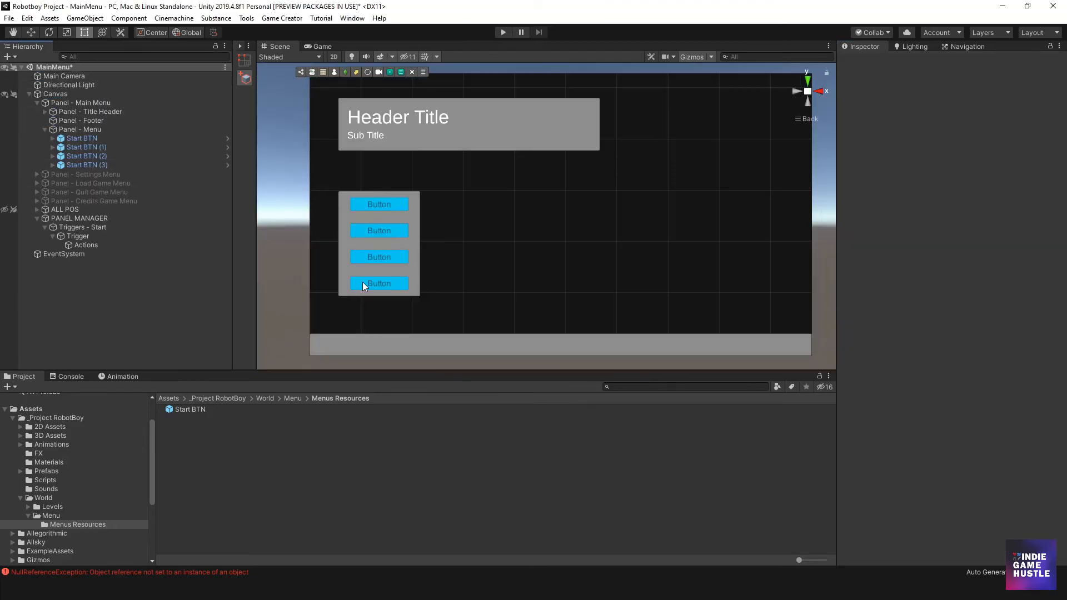
# - Open the Start BTN prefab for editing and set the Image color of Start BTN (3) to near white
pyautogui.click(196, 411)
pyautogui.doubleClick(198, 412)
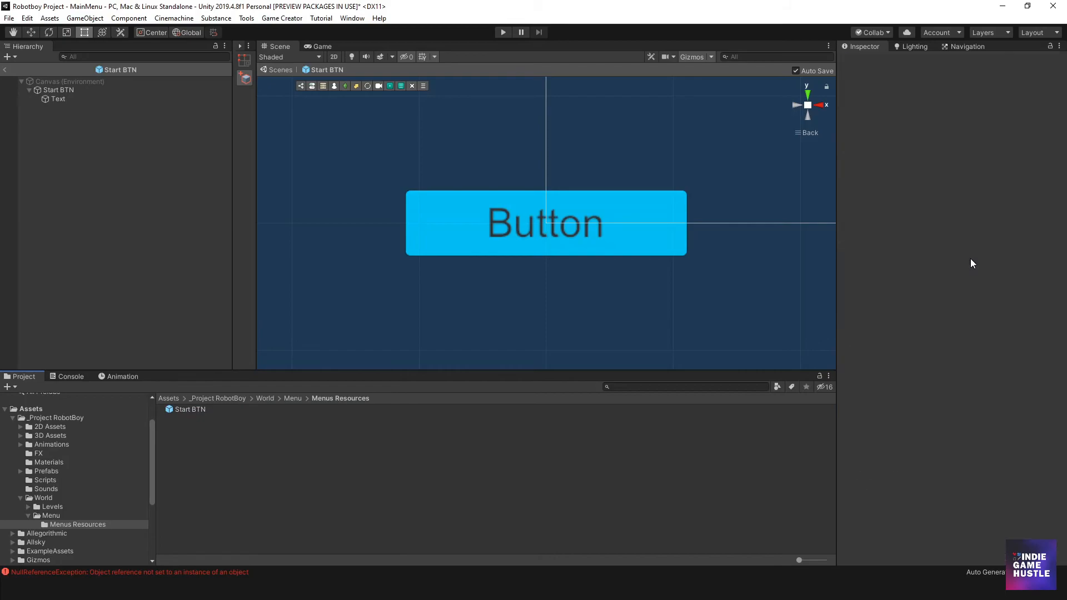
pyautogui.click(950, 272)
pyautogui.moveTo(411, 189); pyautogui.dragTo(388, 179)
pyautogui.click(491, 112)
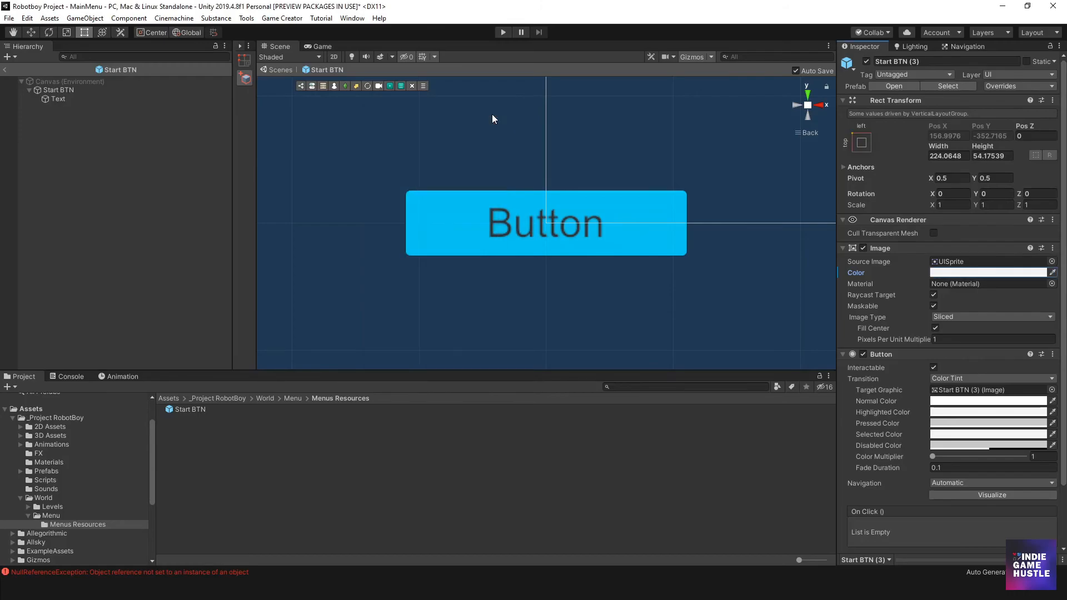
# - Set the Start BTN prefab's Image color to near white, FDFDFD, and return to the MainMenu scene
pyautogui.click(75, 100)
pyautogui.click(70, 91)
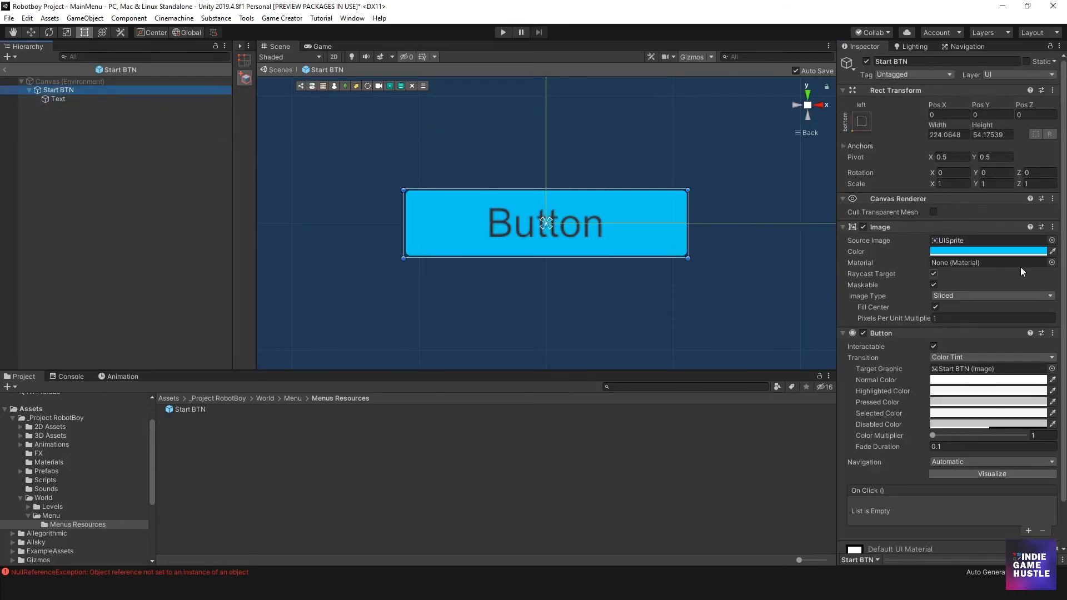
pyautogui.click(1011, 251)
pyautogui.moveTo(422, 189); pyautogui.dragTo(389, 178)
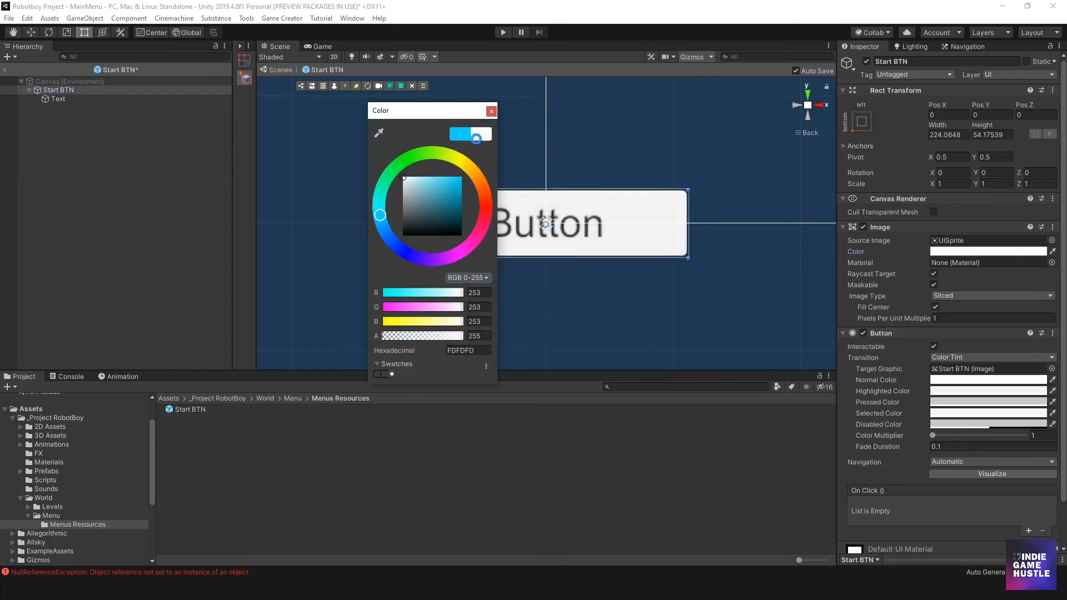
pyautogui.click(491, 111)
pyautogui.click(5, 69)
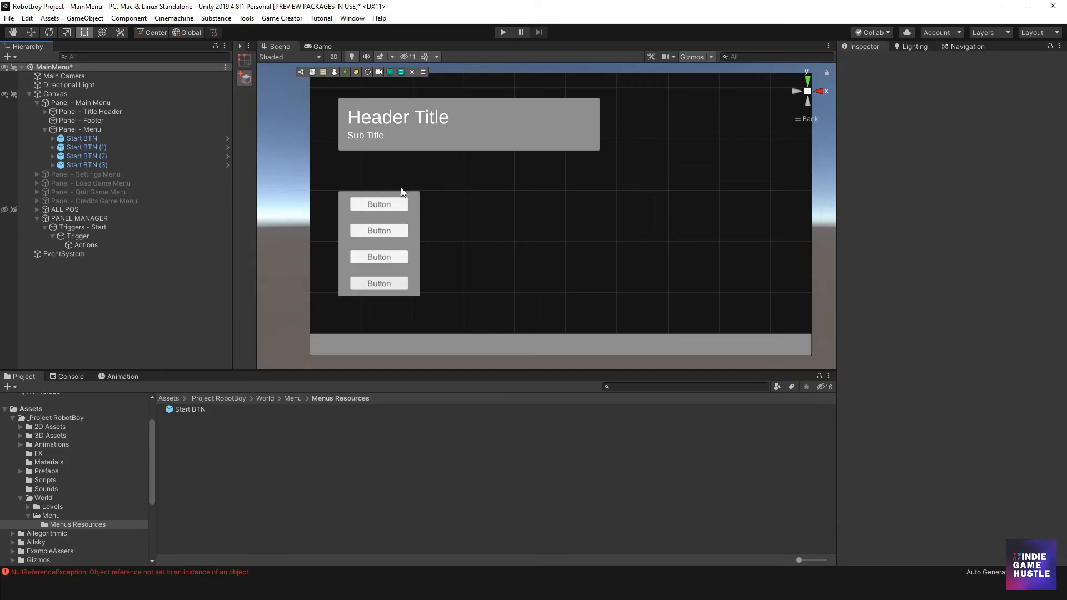
# - Resize Panel - Menu to fit closely around its four buttons, with offsets of about 109 left, 426 top, 1563 right and 328 bottom
pyautogui.click(416, 215)
pyautogui.moveTo(389, 191)
pyautogui.mouseDown()
pyautogui.moveTo(388, 171)
pyautogui.moveTo(389, 183)
pyautogui.mouseUp()
pyautogui.moveTo(337, 221); pyautogui.dragTo(346, 220)
pyautogui.moveTo(384, 184); pyautogui.dragTo(384, 186)
pyautogui.moveTo(413, 225); pyautogui.dragTo(405, 225)
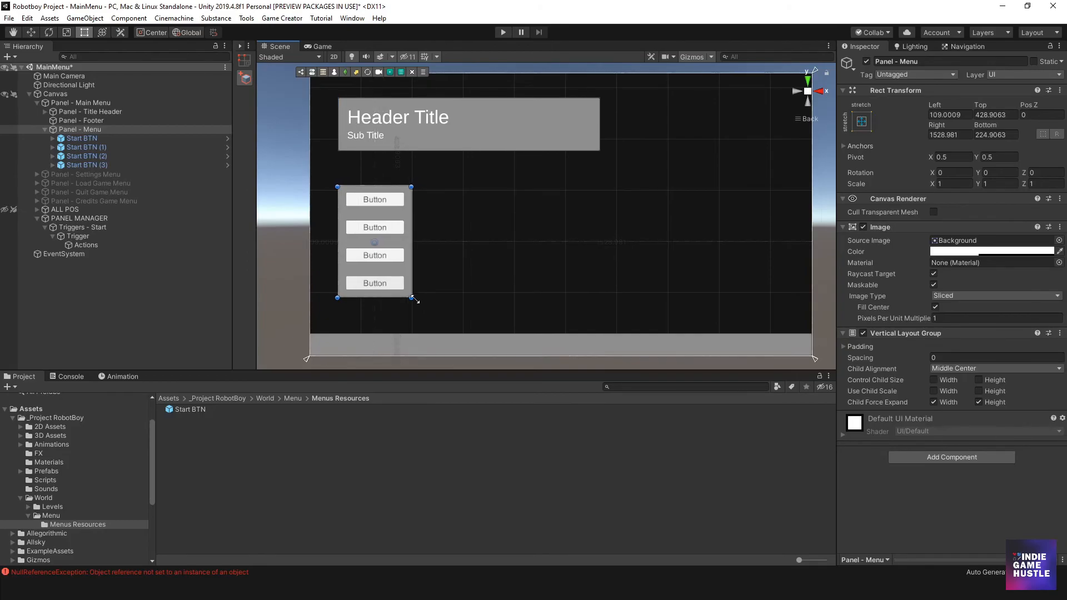
pyautogui.moveTo(412, 298); pyautogui.dragTo(411, 272)
pyautogui.moveTo(338, 235); pyautogui.dragTo(347, 236)
pyautogui.scroll(2, 411, 239)
pyautogui.scroll(2, 382, 238)
pyautogui.moveTo(357, 233); pyautogui.dragTo(483, 263, button='middle')
pyautogui.moveTo(478, 262); pyautogui.dragTo(462, 262)
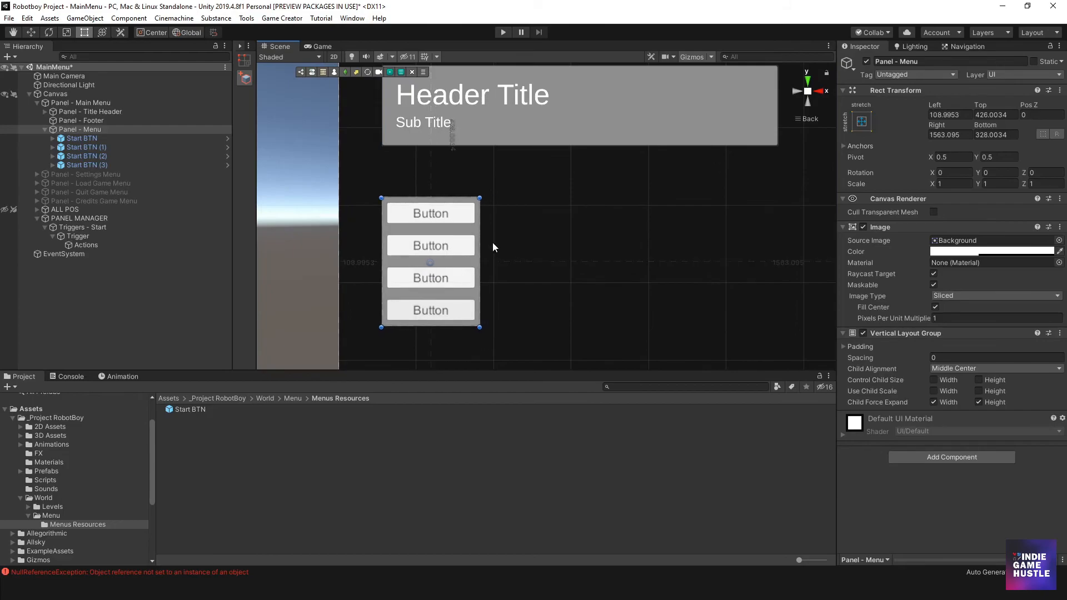
pyautogui.scroll(-2, 449, 303)
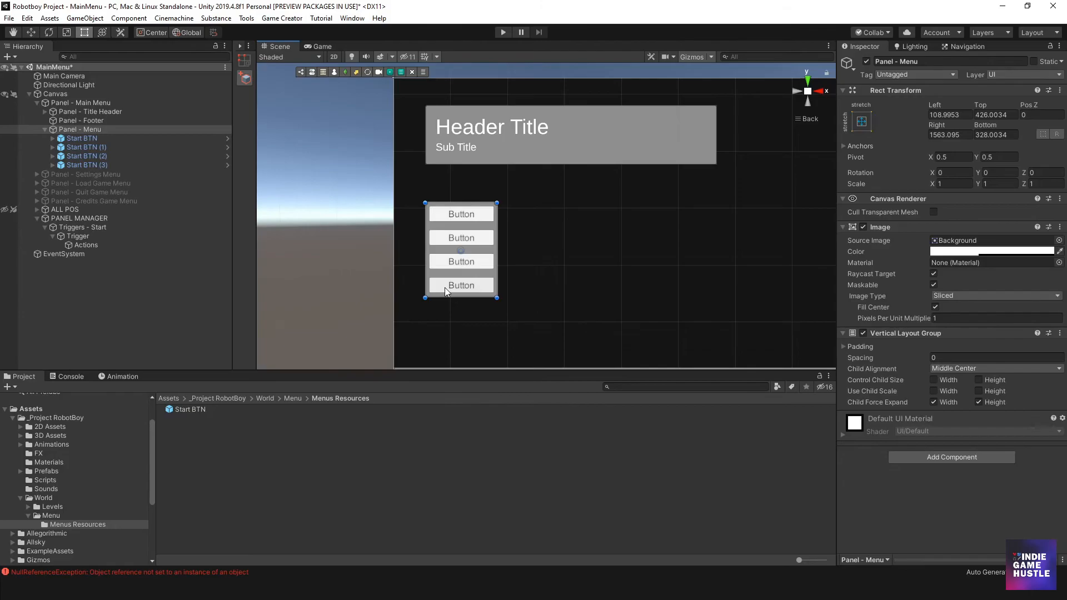
pyautogui.moveTo(567, 276); pyautogui.dragTo(459, 266, button='middle')
pyautogui.scroll(-3, 501, 239)
pyautogui.moveTo(511, 233); pyautogui.dragTo(496, 245, button='middle')
pyautogui.scroll(1, 439, 249)
pyautogui.moveTo(434, 259); pyautogui.dragTo(473, 246, button='middle')
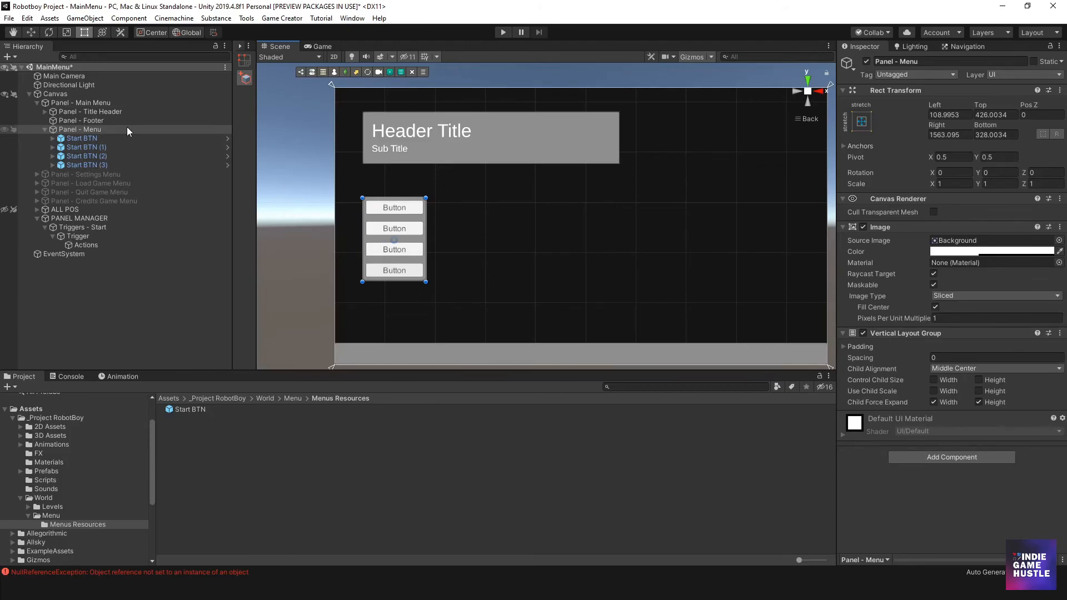
# - Rename Start BTN (1) in Panel - Menu as Load BTN, without the number suffix
pyautogui.click(83, 139)
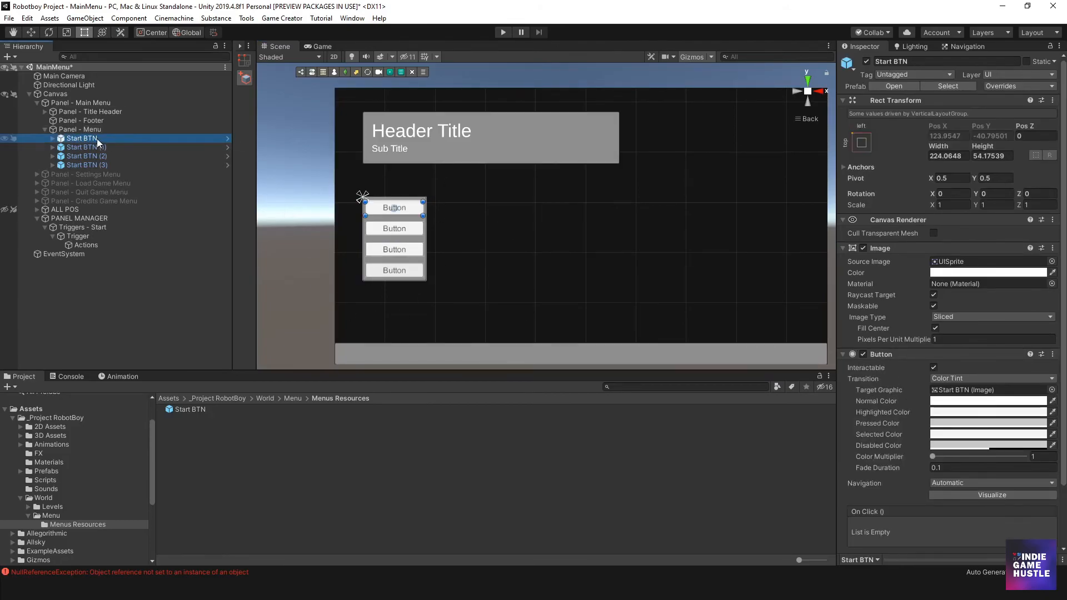
pyautogui.click(75, 148)
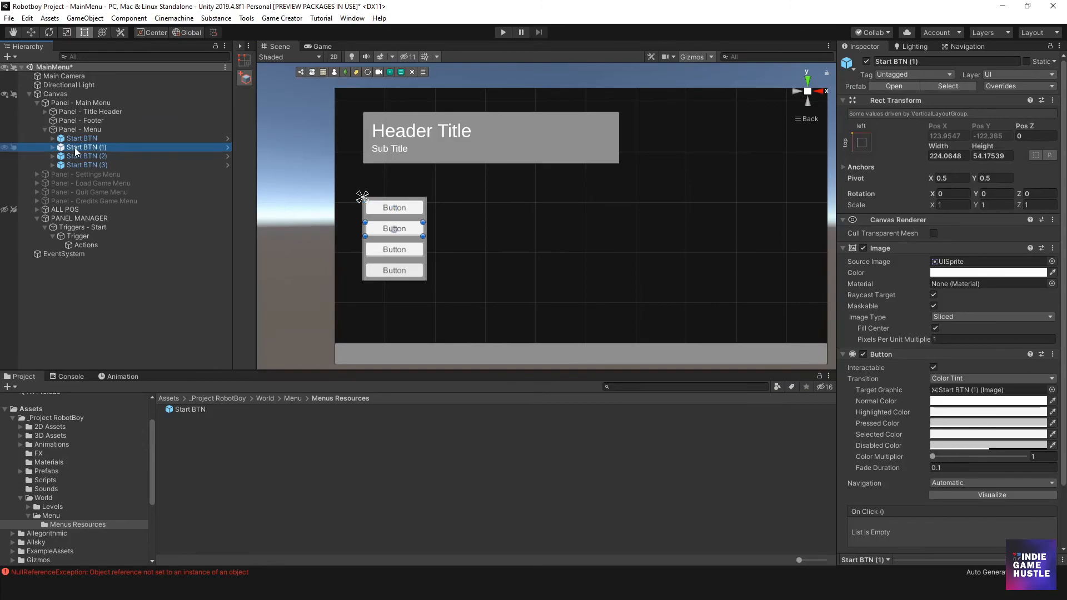
pyautogui.click(86, 148)
pyautogui.click(83, 148)
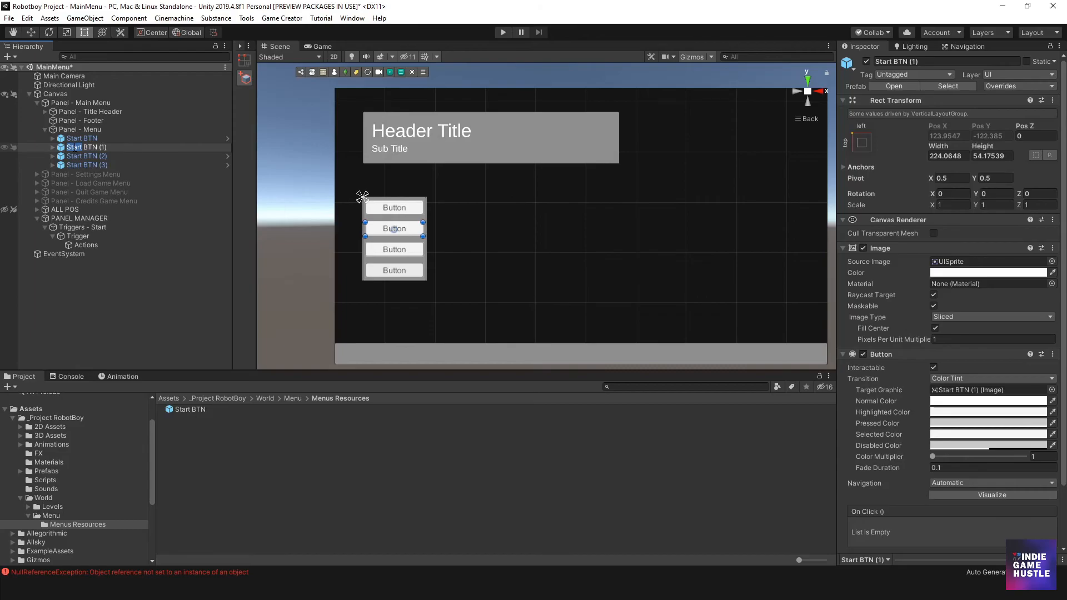
pyautogui.write('Loads')
pyautogui.press('BackSpace')
pyautogui.press('Return')
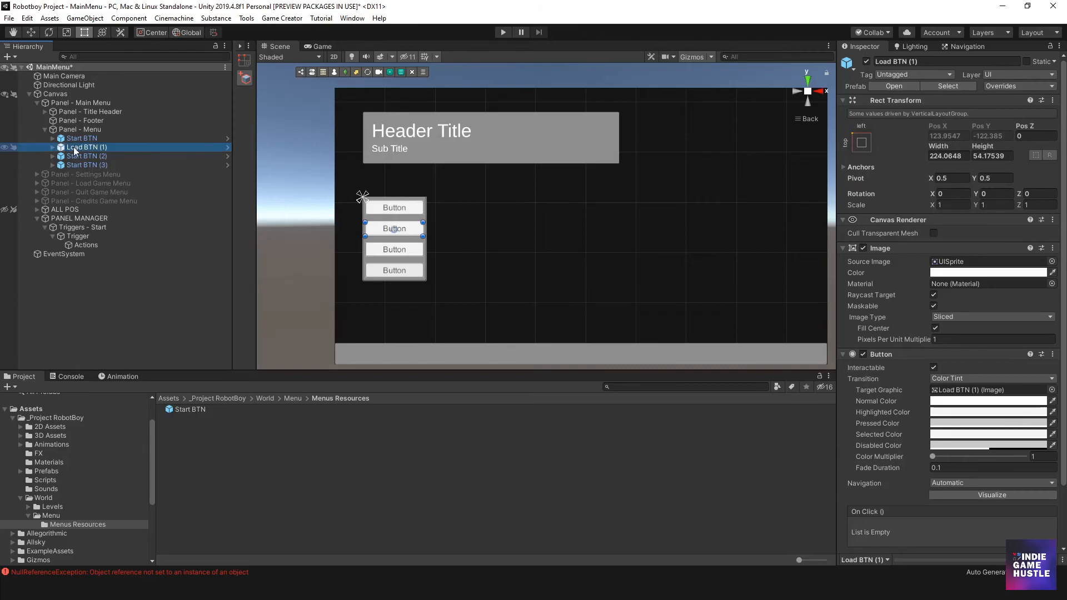
pyautogui.click(109, 146)
pyautogui.press('BackSpace')
pyautogui.press('BackSpace')
pyautogui.press('BackSpace')
pyautogui.press('Return')
# - Rename Start BTN (2) in Panel - Menu as Setings BTN
pyautogui.click(90, 157)
pyautogui.click(89, 158)
pyautogui.doubleClick(75, 156)
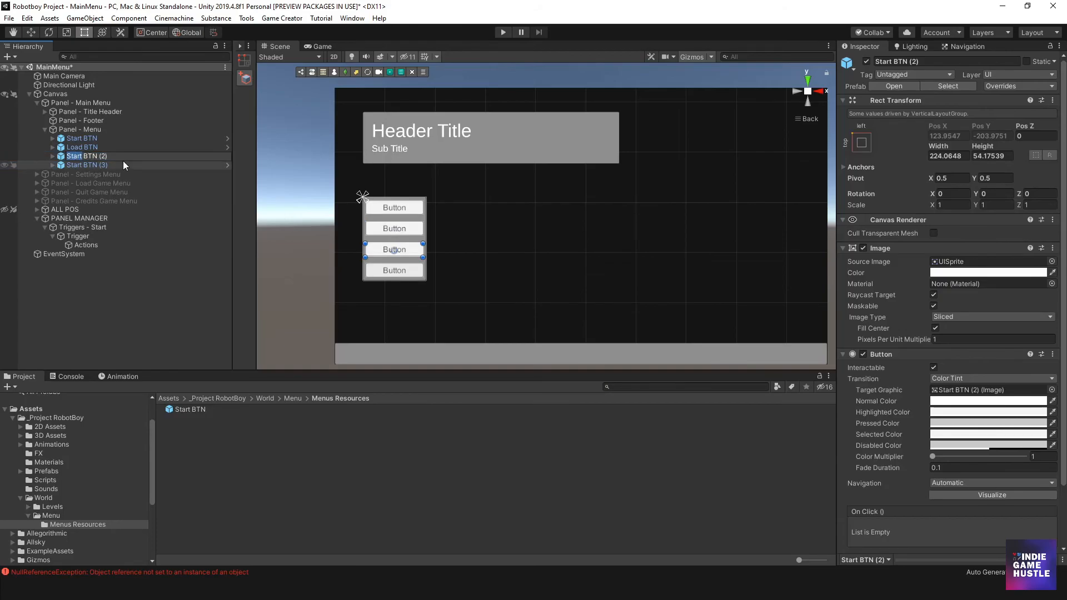
pyautogui.write('Seting')
pyautogui.press('Return')
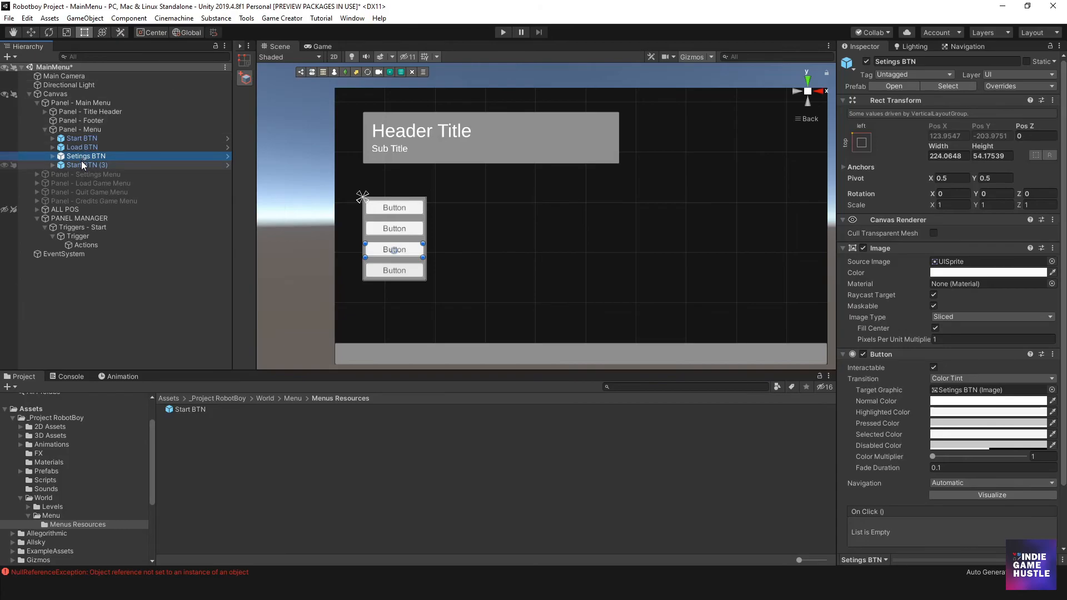
# - Rename Start BTN (3) in Panel - Menu as Quit BTN, without the number suffix
pyautogui.doubleClick(81, 164)
pyautogui.click(81, 165)
pyautogui.press('BackSpace')
pyautogui.press('BackSpace')
pyautogui.press('BackSpace')
pyautogui.press('BackSpace')
pyautogui.press('BackSpace')
pyautogui.write('QUIT')
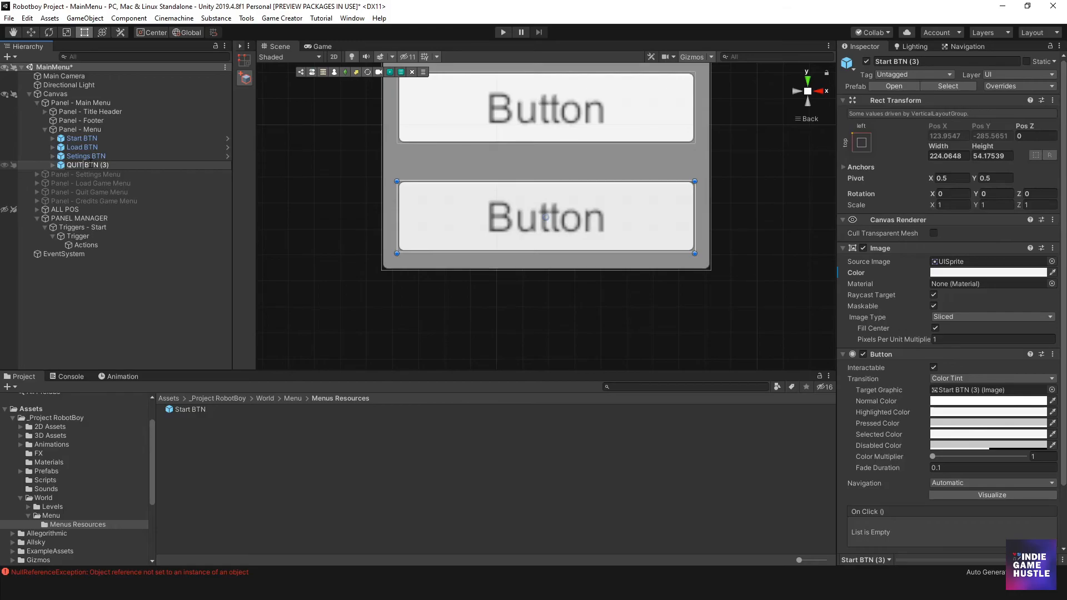
pyautogui.press('BackSpace')
pyautogui.press('BackSpace')
pyautogui.press('BackSpace')
pyautogui.write('uit')
pyautogui.press('Return')
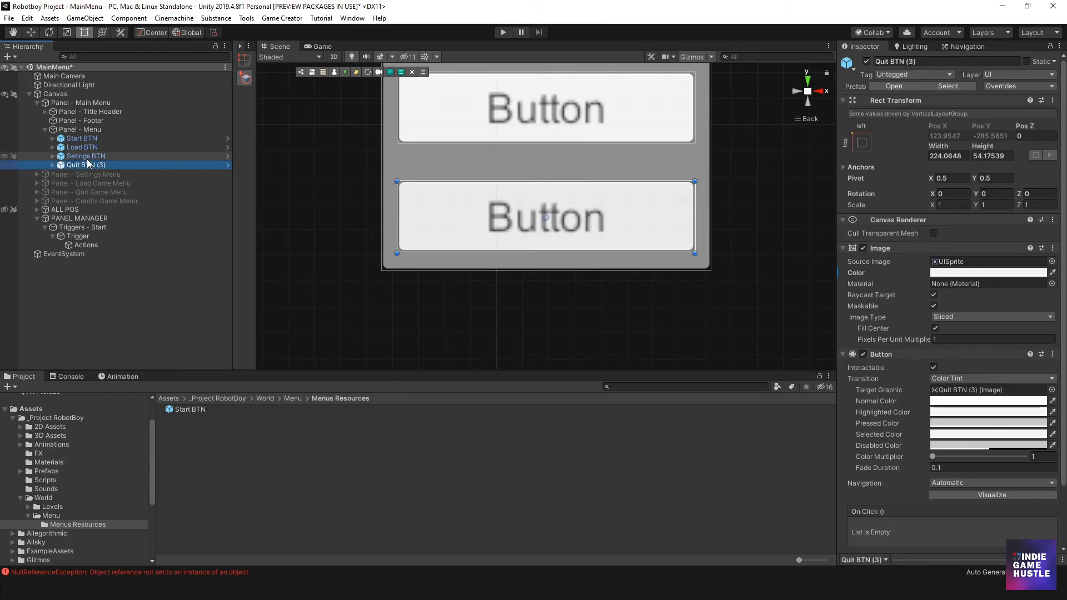
pyautogui.click(100, 167)
pyautogui.click(117, 165)
pyautogui.press('BackSpace')
pyautogui.press('BackSpace')
pyautogui.press('Return')
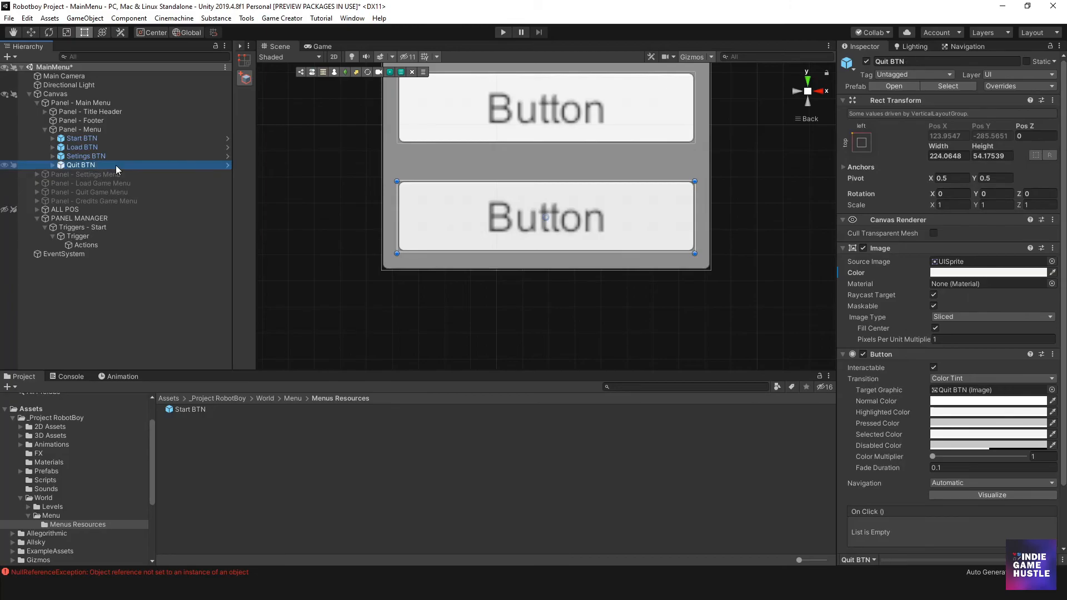
pyautogui.scroll(-5, 545, 241)
pyautogui.scroll(-5, 537, 282)
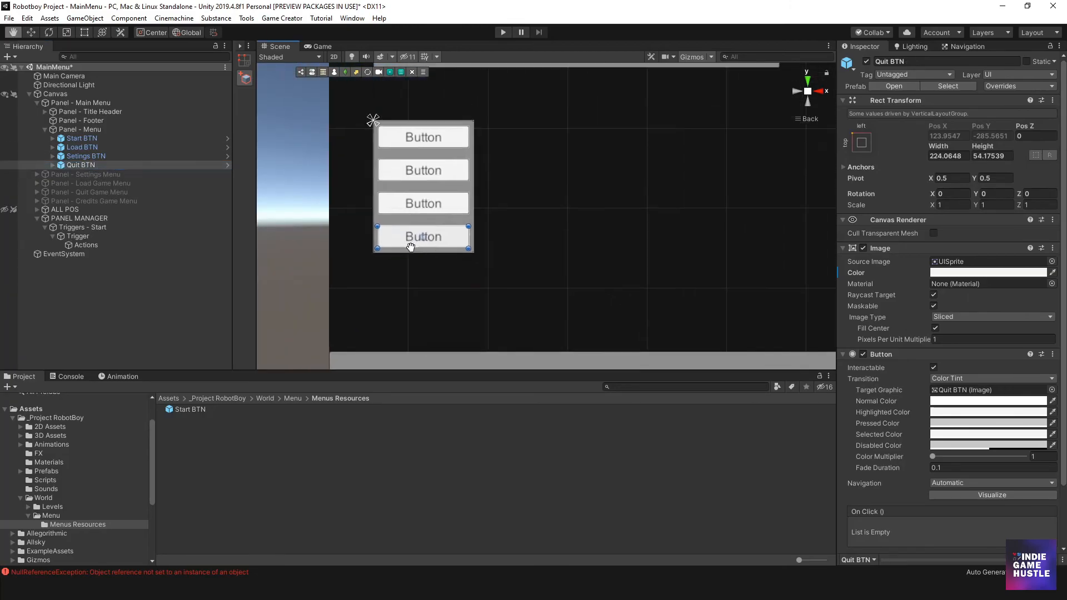
pyautogui.moveTo(515, 237); pyautogui.dragTo(468, 257, button='middle')
pyautogui.scroll(2, 468, 257)
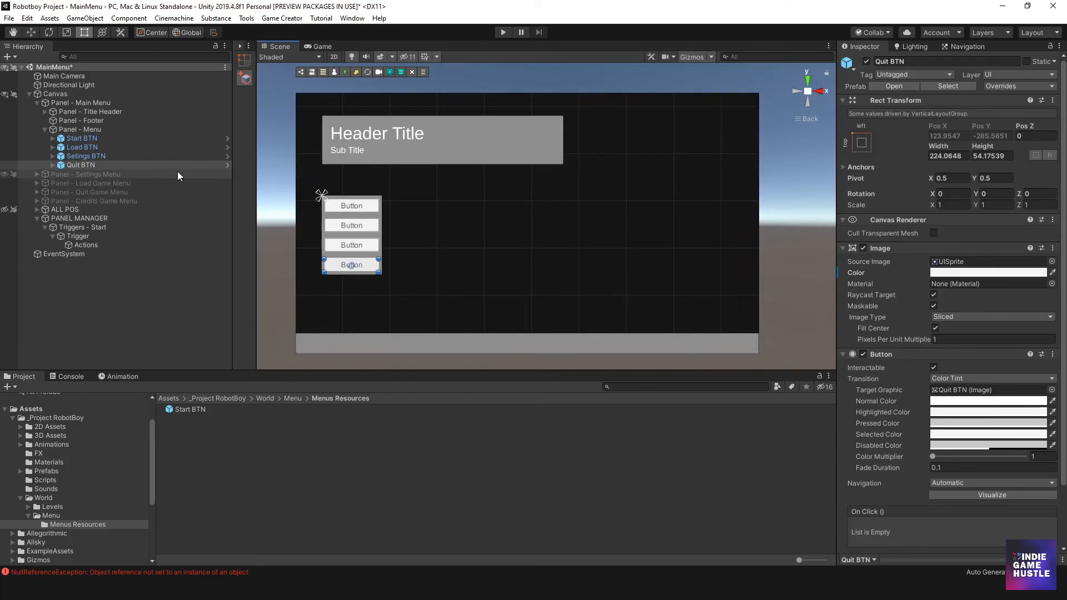
pyautogui.click(209, 304)
pyautogui.scroll(1, 371, 275)
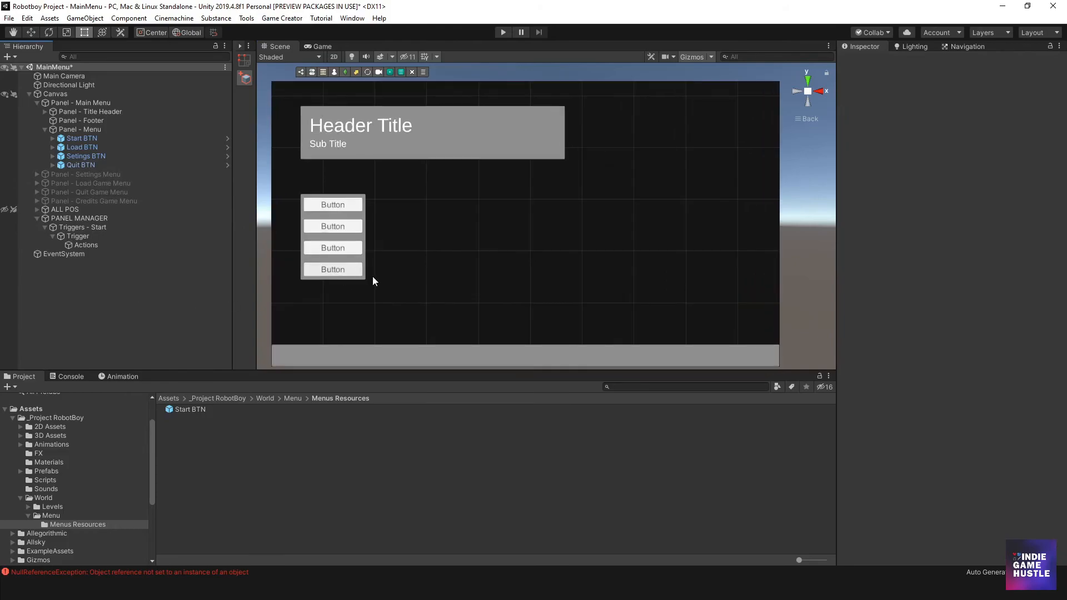
pyautogui.scroll(1, 387, 279)
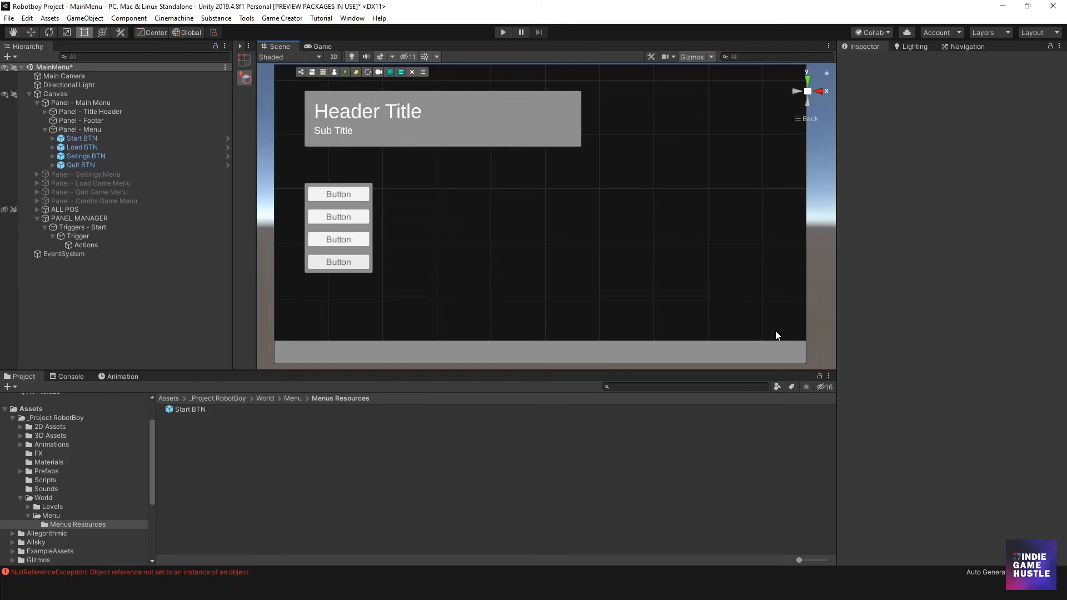
pyautogui.moveTo(287, 284); pyautogui.dragTo(295, 287, button='middle')
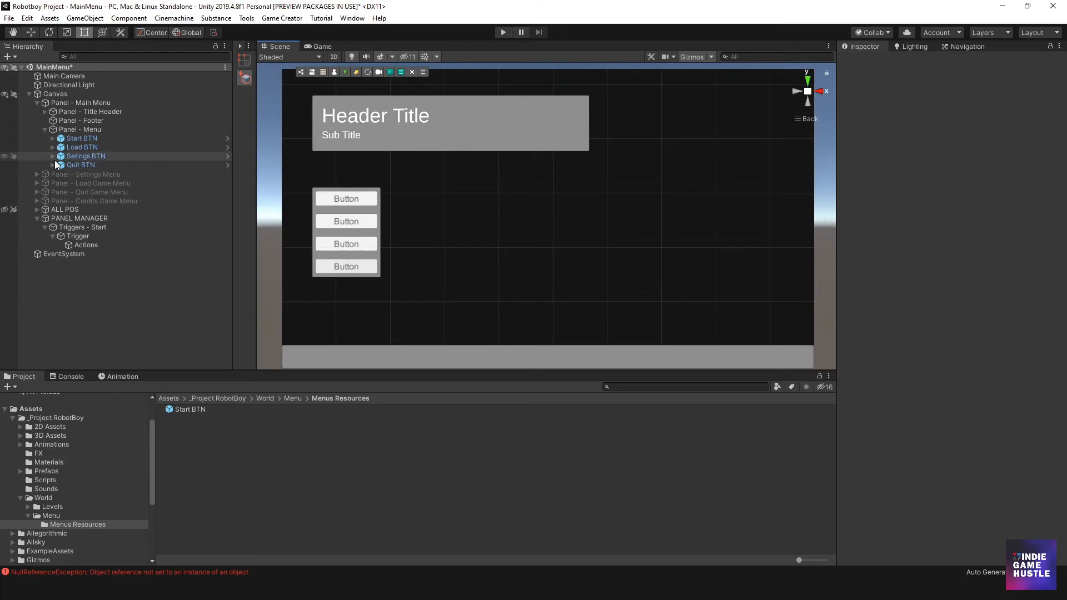
# - Place a separate instance of the Start BTN prefab in the empty area of the menu, parented to Panel - Main Menu
pyautogui.click(82, 166)
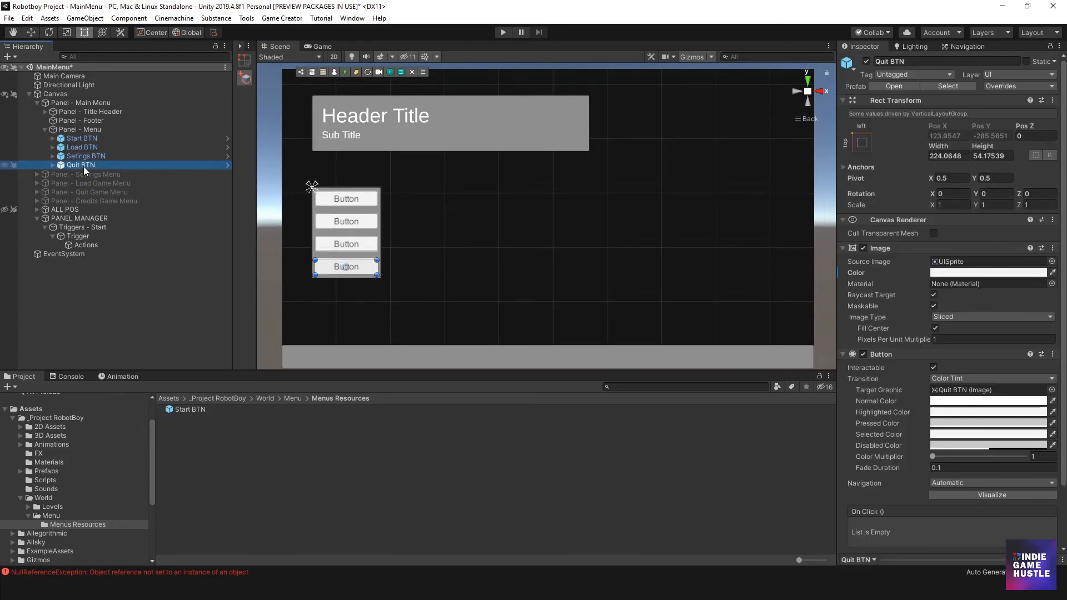
pyautogui.click(201, 433)
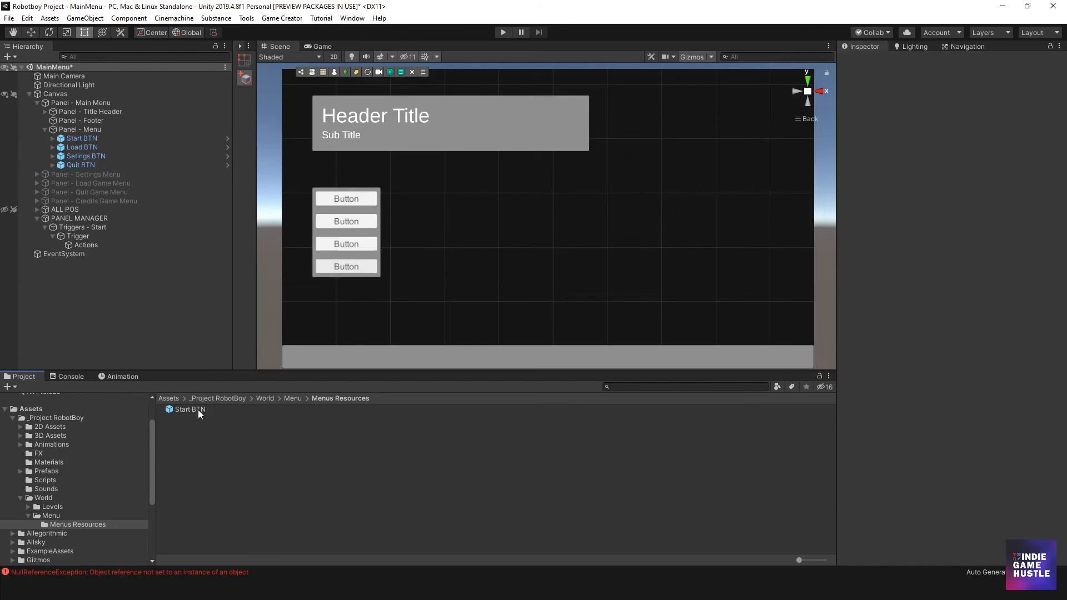
pyautogui.click(181, 411)
pyautogui.moveTo(186, 412); pyautogui.dragTo(578, 279)
pyautogui.moveTo(44, 88); pyautogui.dragTo(69, 122)
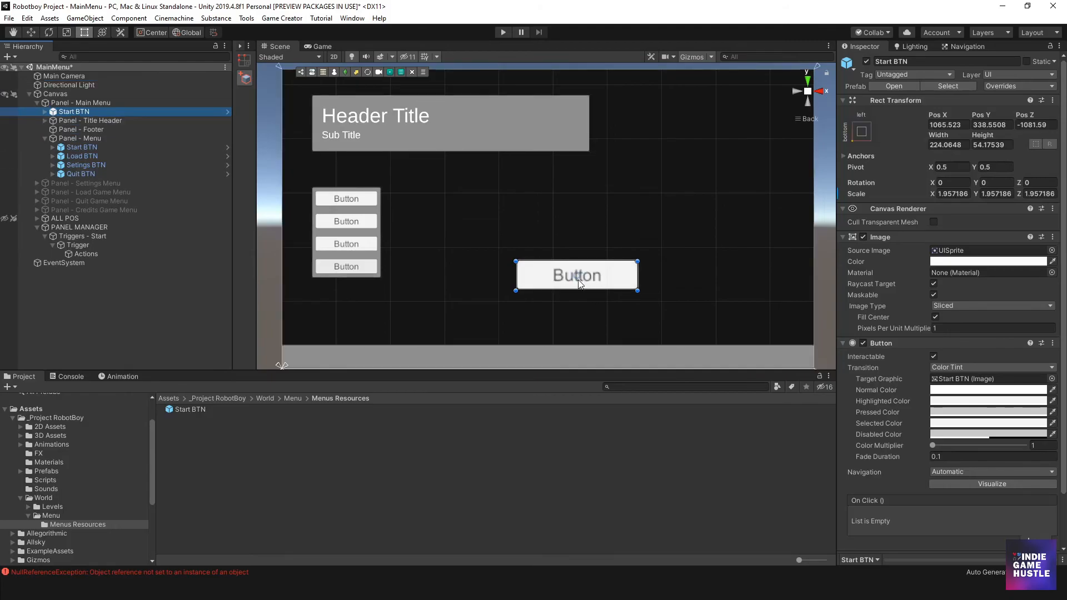
pyautogui.scroll(-1, 531, 283)
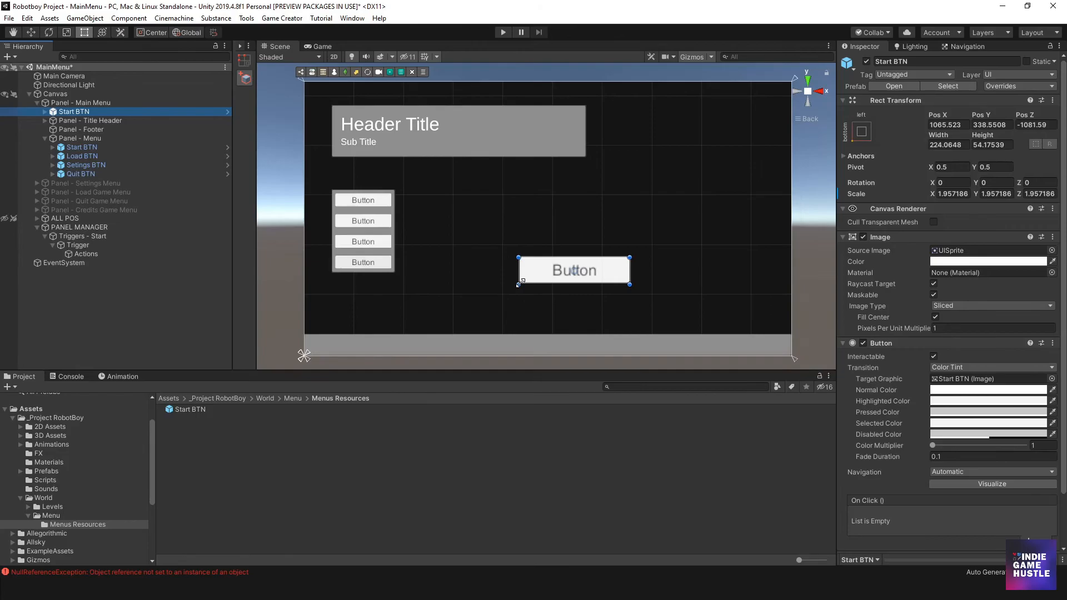
# - Move the loose Start BTN to the menu's lower corner above the footer and shrink it to about 108 by 42
pyautogui.click(112, 174)
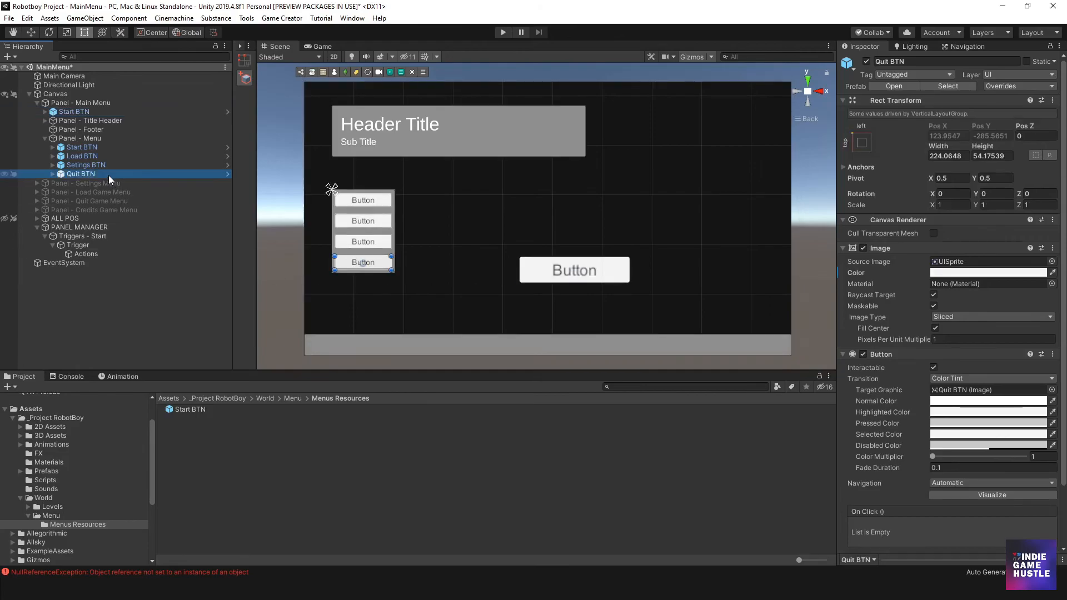
pyautogui.click(533, 272)
pyautogui.moveTo(532, 272); pyautogui.dragTo(724, 323)
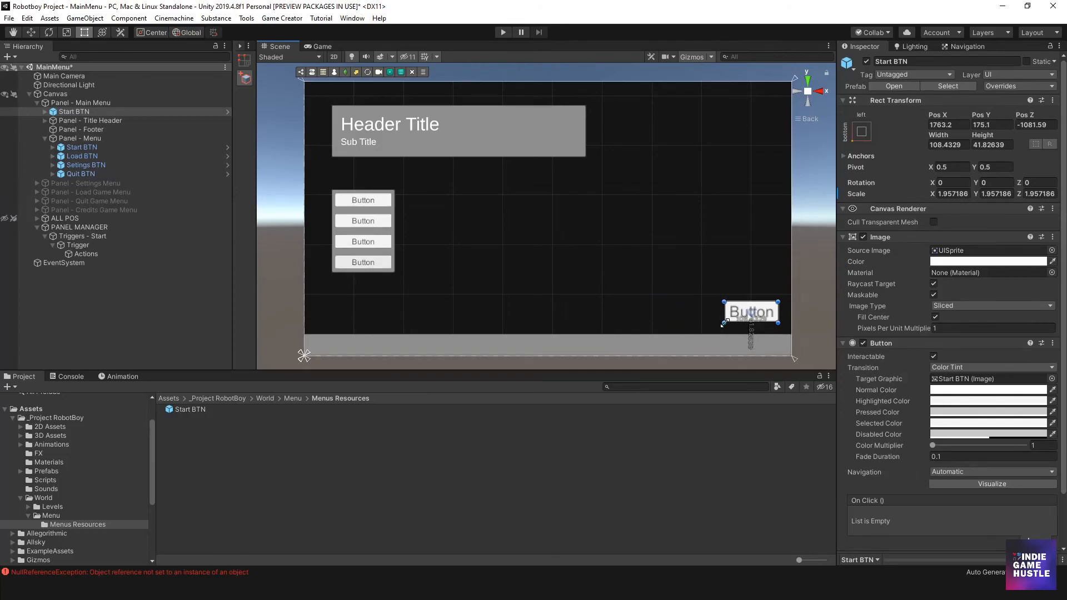
pyautogui.scroll(3, 362, 239)
pyautogui.scroll(-3, 469, 264)
pyautogui.moveTo(490, 263); pyautogui.dragTo(505, 282, button='middle')
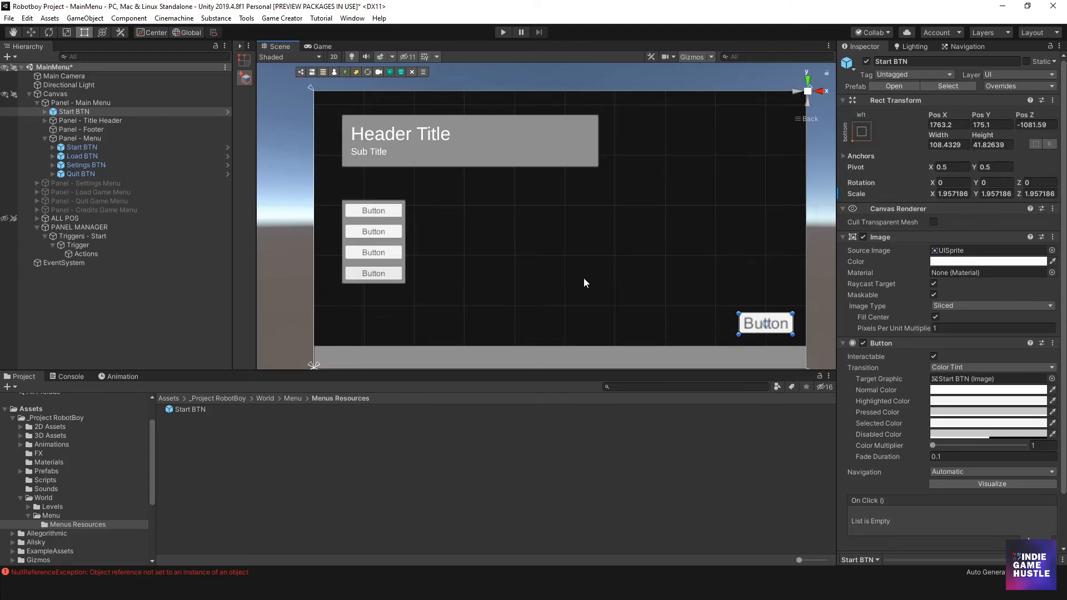
# - Delete the loose Start BTN instance placed directly under Panel - Main Menu
pyautogui.click(71, 120)
pyautogui.click(72, 112)
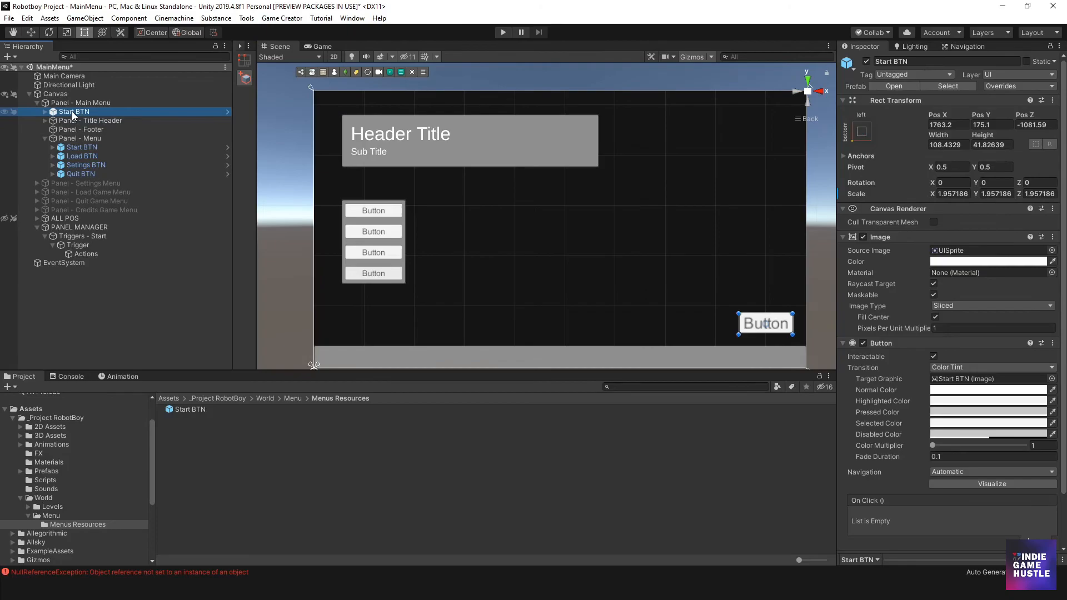
pyautogui.press('Delete')
# - Duplicate Quit BTN and extend Panel - Menu's lower edge to a bottom offset of about 266 to fit the five buttons
pyautogui.click(92, 165)
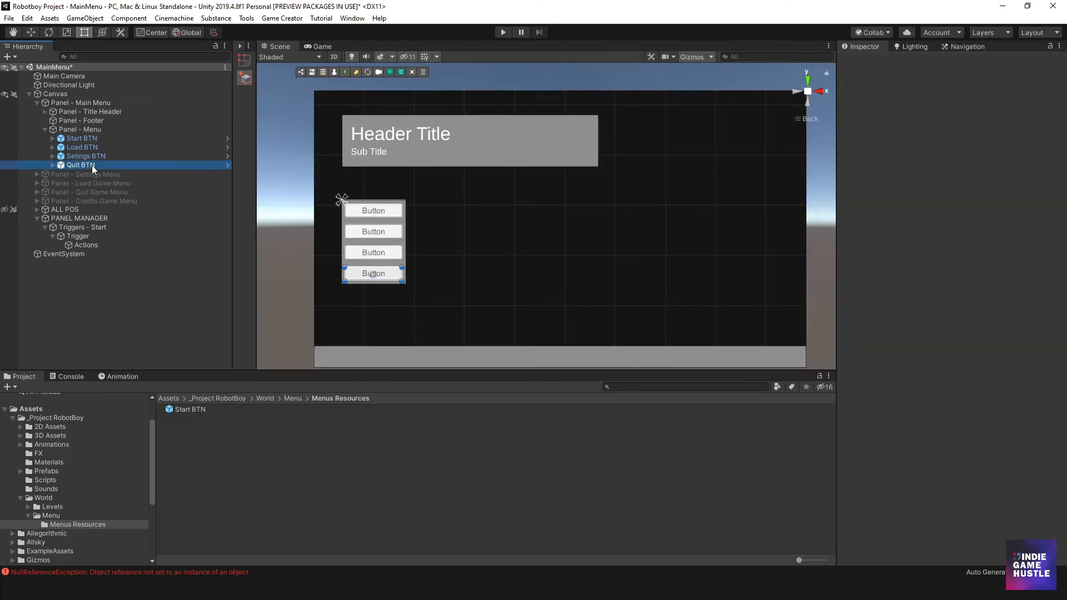
pyautogui.hotkey('ctrl', 'd')
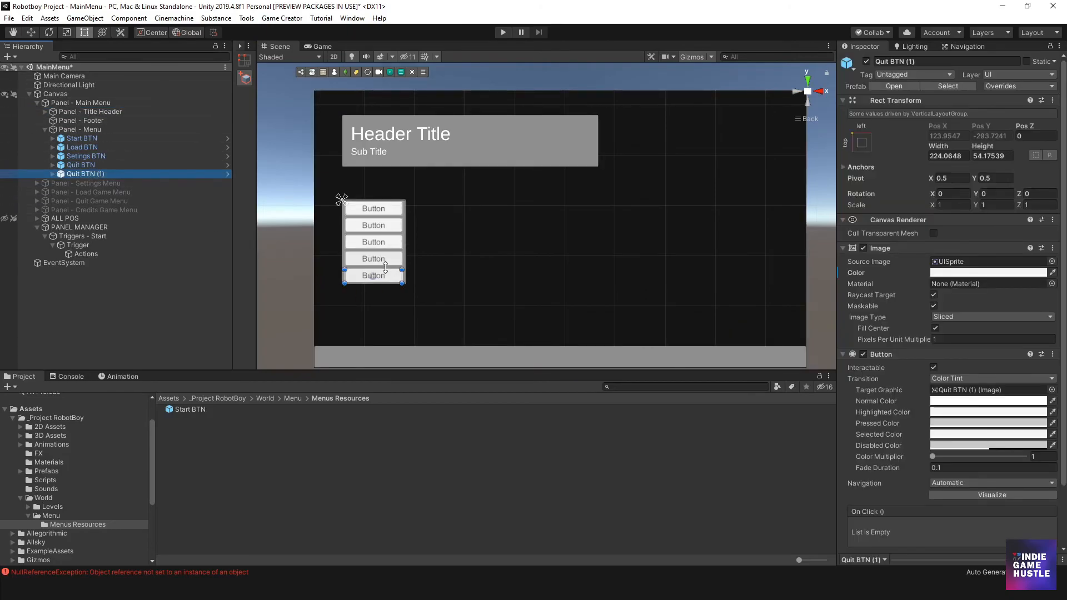
pyautogui.scroll(3, 387, 267)
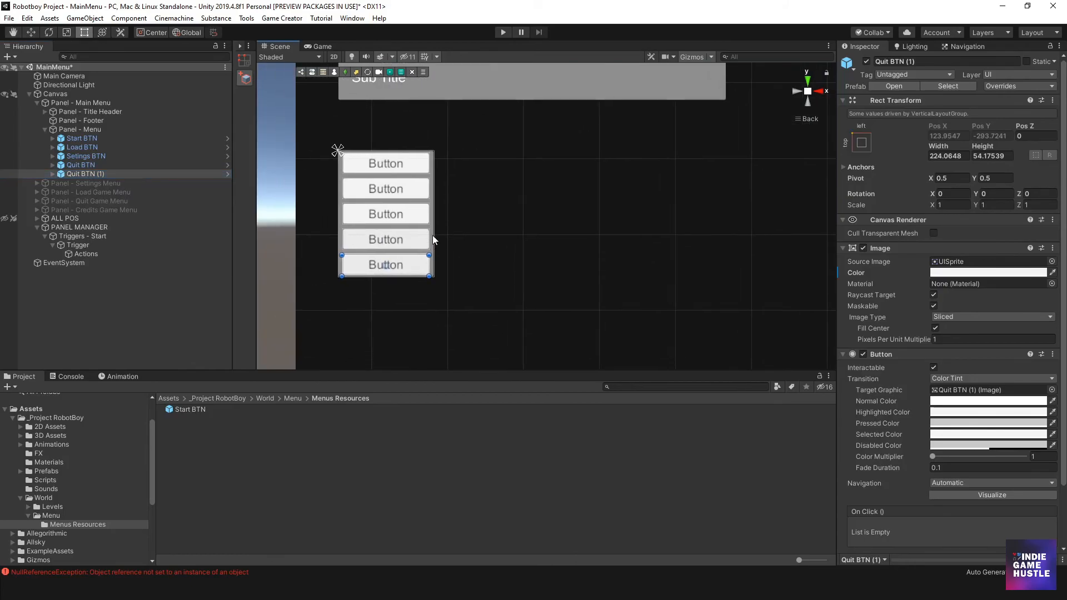
pyautogui.click(432, 266)
pyautogui.moveTo(394, 276); pyautogui.dragTo(395, 303)
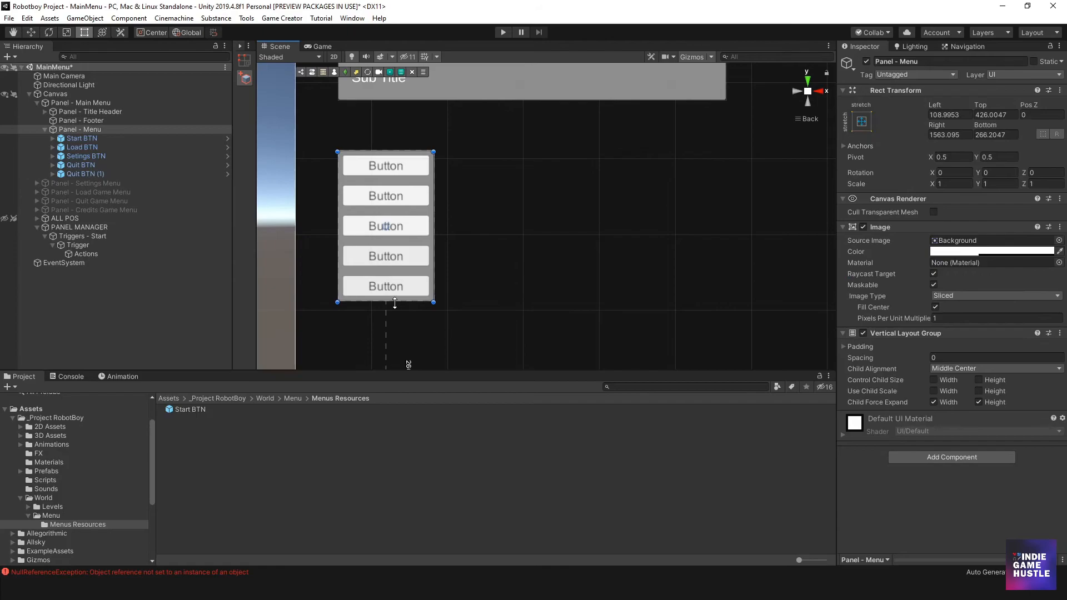
pyautogui.scroll(-3, 412, 300)
pyautogui.scroll(-4, 408, 300)
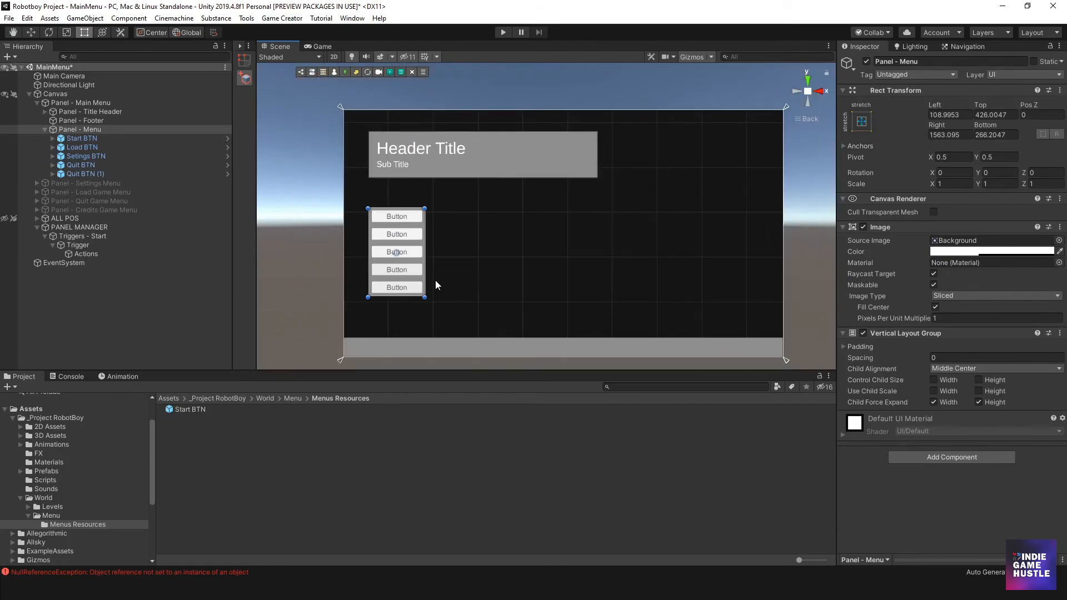
# - Rename the fourth menu button, Quit BTN, to Credits BTN
pyautogui.moveTo(469, 262); pyautogui.dragTo(451, 254, button='middle')
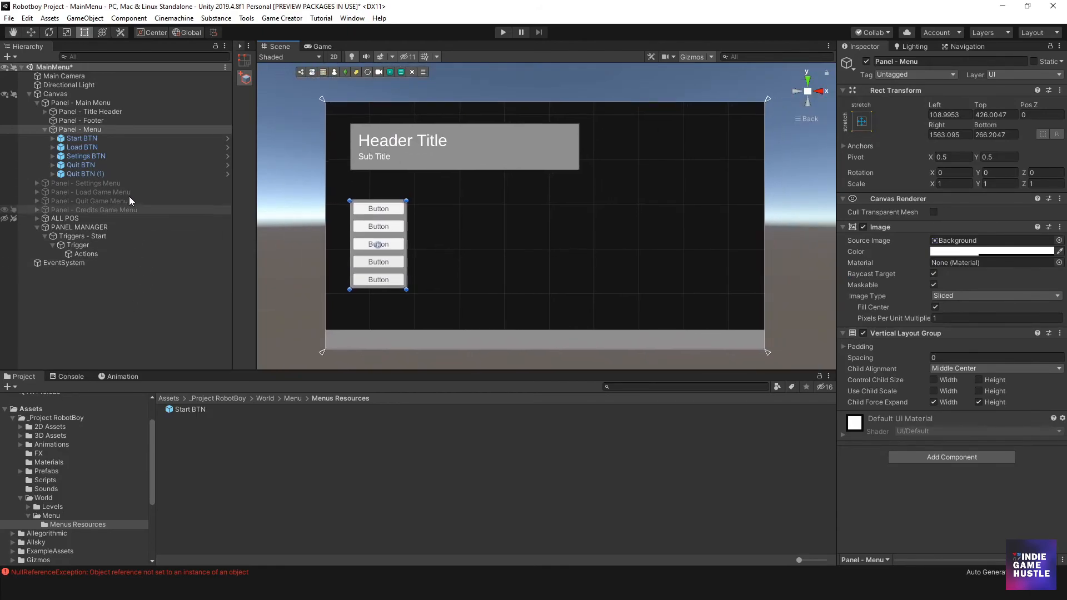
pyautogui.click(86, 175)
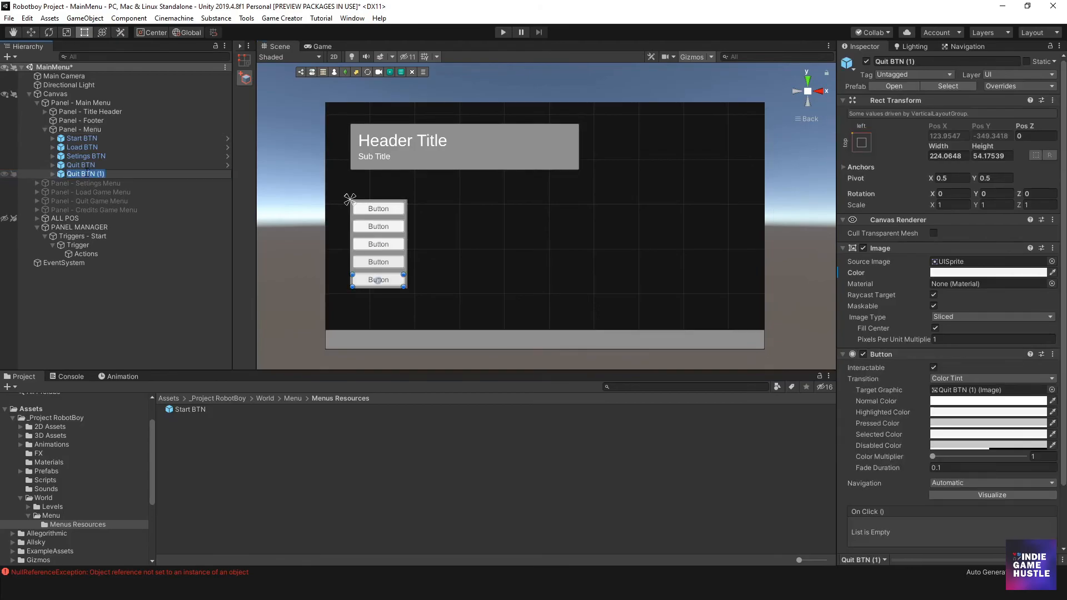
pyautogui.click(81, 165)
pyautogui.press('F2')
pyautogui.press('Right')
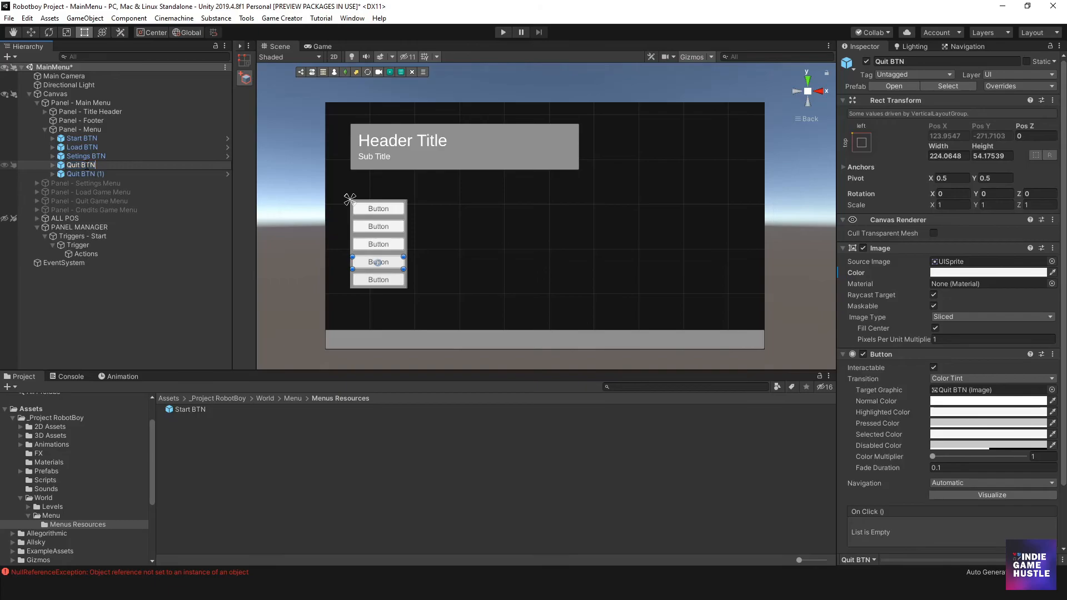
pyautogui.press('BackSpace')
pyautogui.press('BackSpace')
pyautogui.press('BackSpace')
pyautogui.press('BackSpace')
pyautogui.write('CV')
pyautogui.press('BackSpace')
pyautogui.write('redits')
# - Rename the duplicated fifth menu button, Quit BTN (1), to Quit BTN
pyautogui.click(86, 179)
pyautogui.click(91, 174)
pyautogui.click(94, 174)
pyautogui.click(107, 174)
pyautogui.press('BackSpace')
pyautogui.press('BackSpace')
pyautogui.press('Return')
pyautogui.click(329, 228)
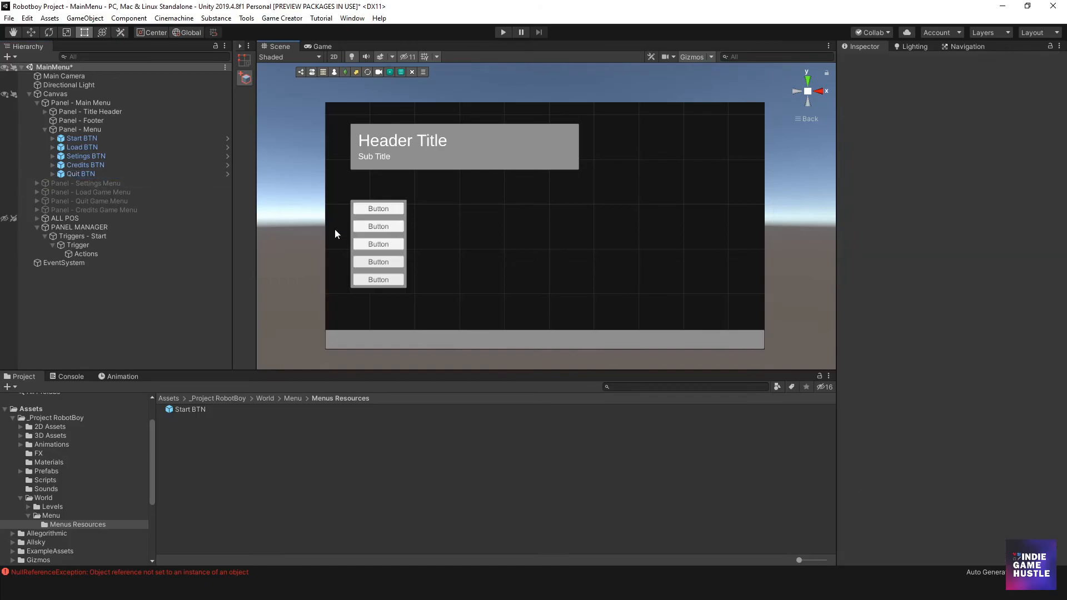
pyautogui.scroll(4, 428, 255)
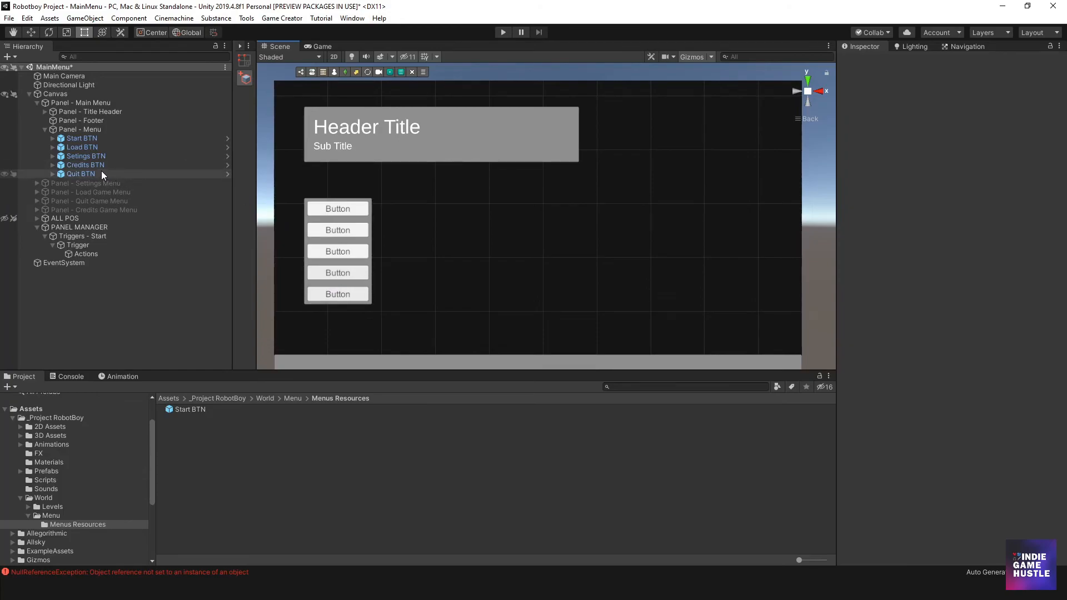
# - Assign Setings BTN as the button of the OnButtonClick Trigger inside Triggers - Start
pyautogui.click(45, 236)
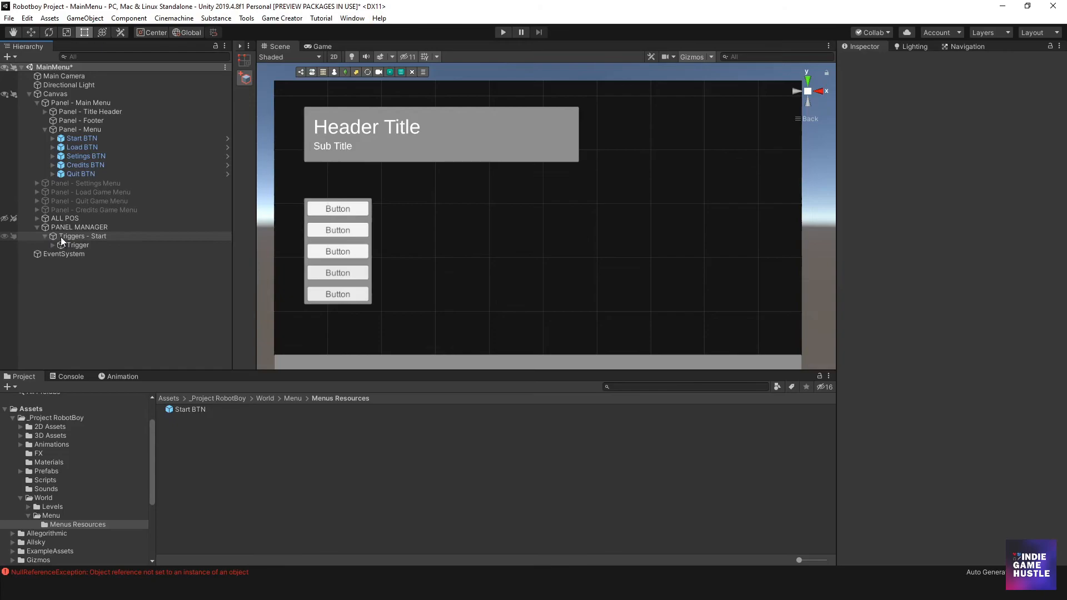
pyautogui.click(69, 237)
pyautogui.press('Right')
pyautogui.click(53, 245)
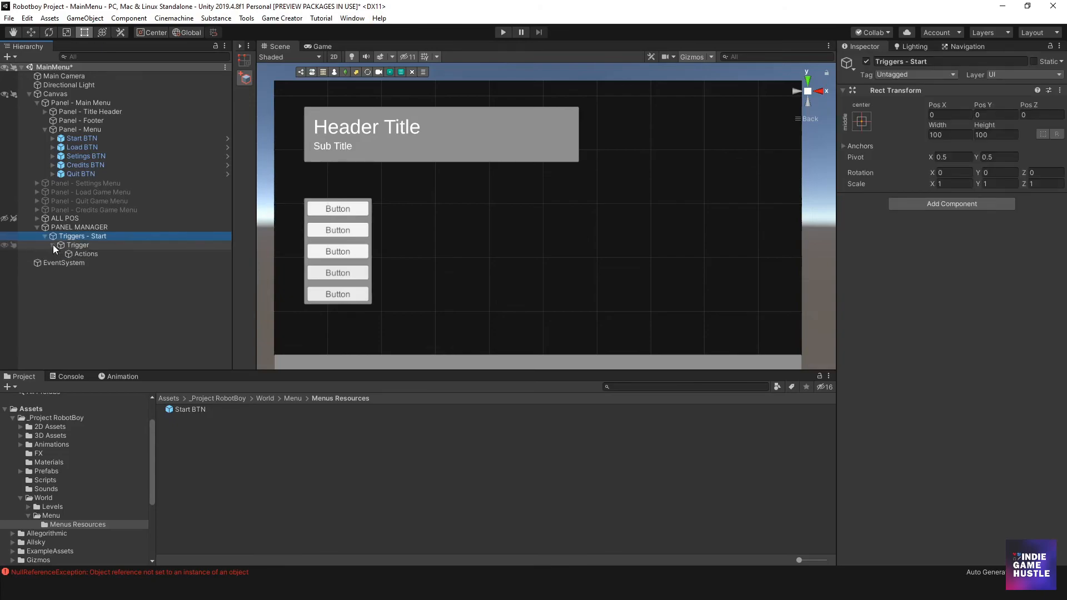
pyautogui.click(89, 254)
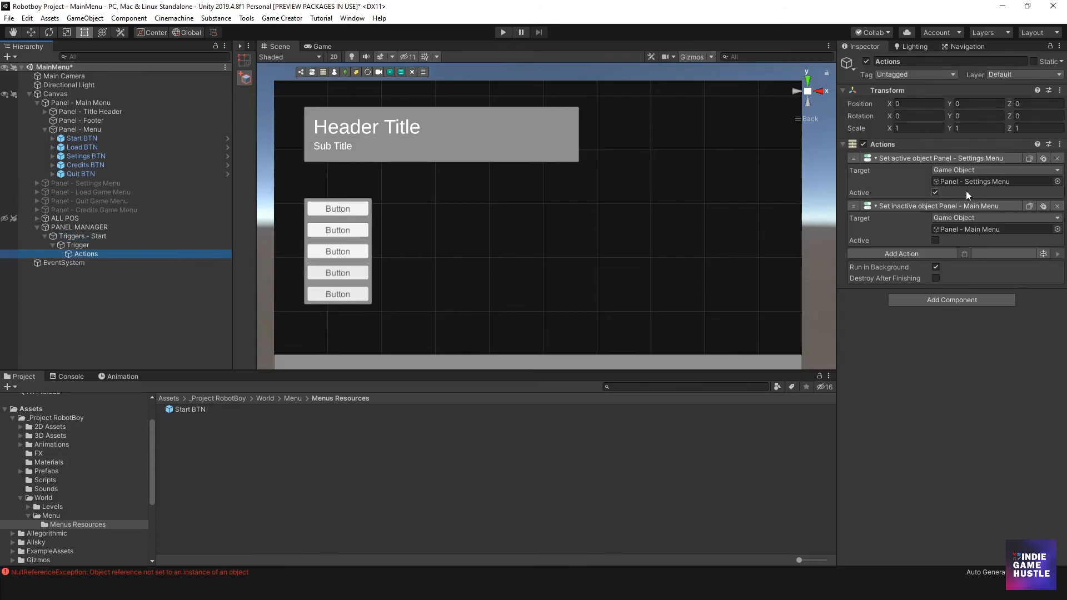
pyautogui.click(66, 236)
pyautogui.click(72, 245)
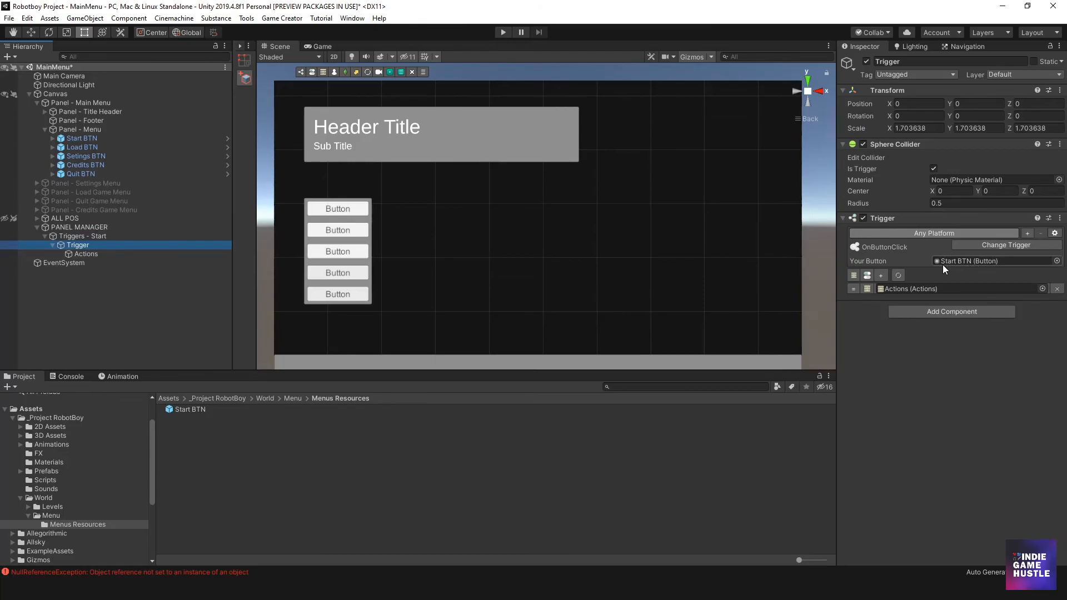
pyautogui.moveTo(962, 262)
pyautogui.mouseDown()
pyautogui.moveTo(281, 195)
pyautogui.moveTo(83, 147)
pyautogui.moveTo(72, 157)
pyautogui.moveTo(386, 181)
pyautogui.moveTo(892, 260)
pyautogui.moveTo(975, 263)
pyautogui.mouseUp()
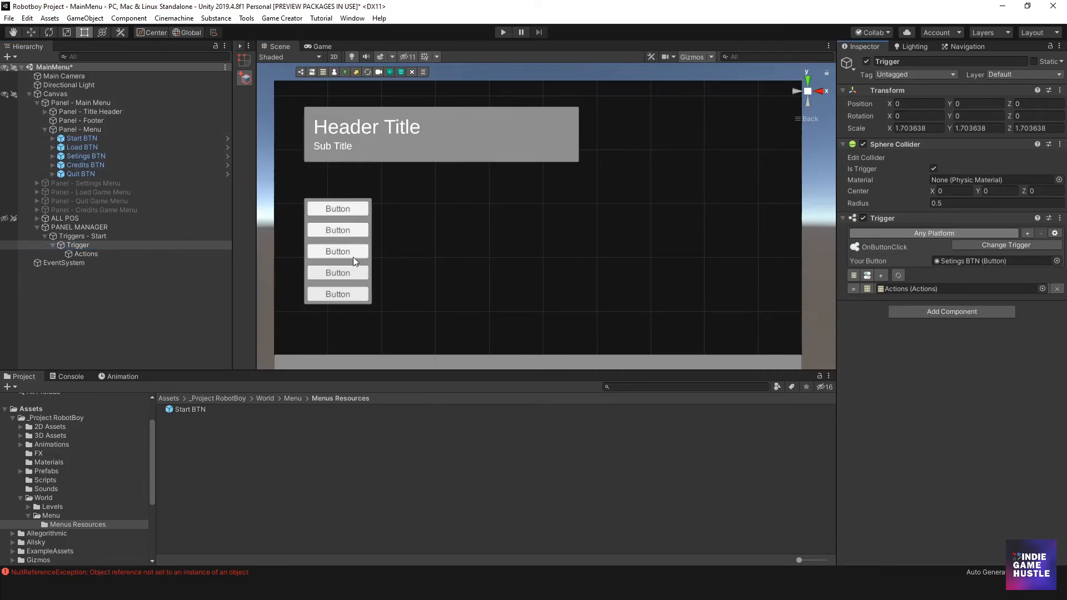
# - Change the label text of Start BTN to "Start"
pyautogui.click(72, 139)
pyautogui.click(52, 139)
pyautogui.click(76, 147)
pyautogui.click(898, 255)
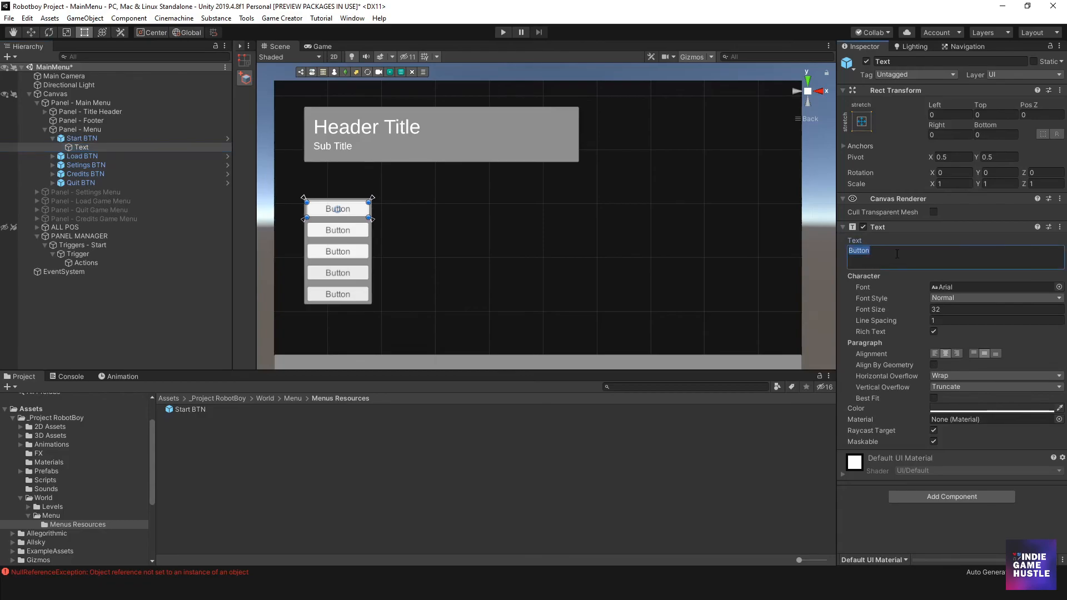
pyautogui.write('Start')
# - Change the label text of Load BTN to "Load"
pyautogui.click(57, 156)
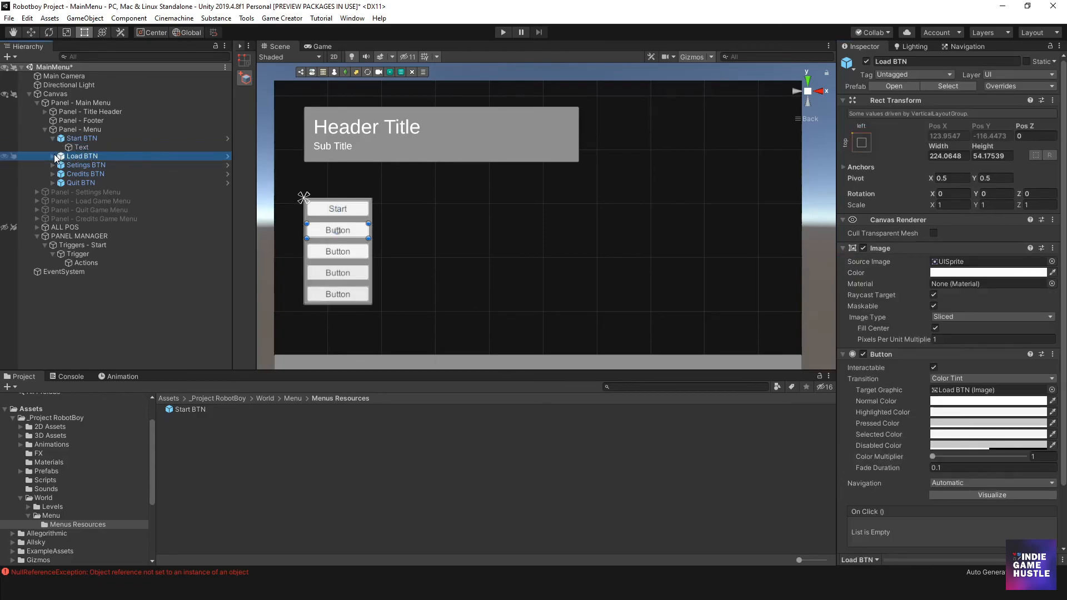
pyautogui.click(54, 156)
pyautogui.click(82, 165)
pyautogui.click(884, 254)
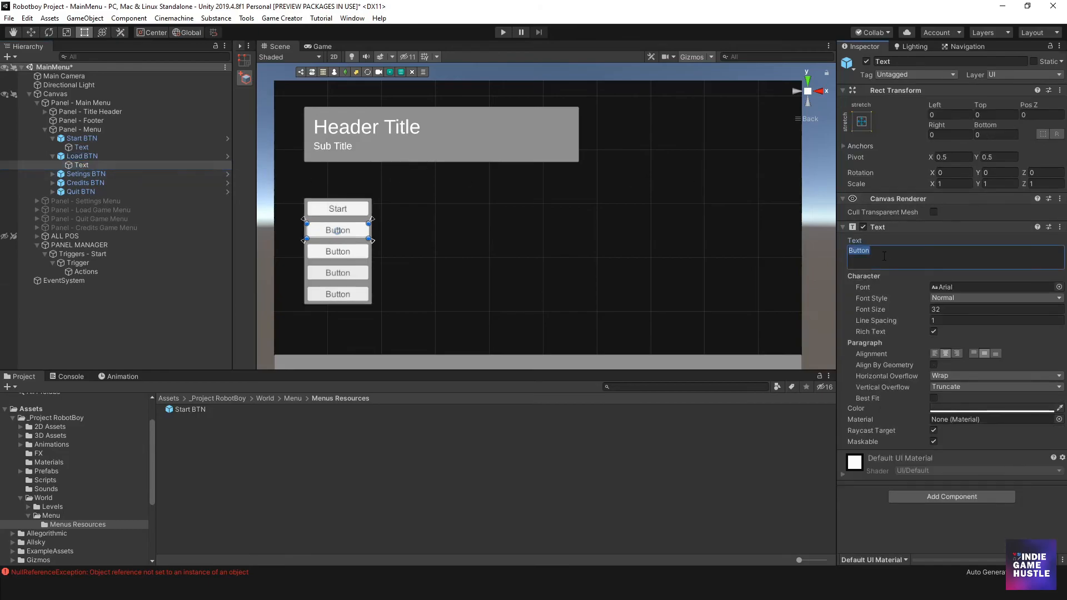
pyautogui.write('Load')
# - Change the label text of Setings BTN to "Settings"
pyautogui.click(54, 174)
pyautogui.click(81, 183)
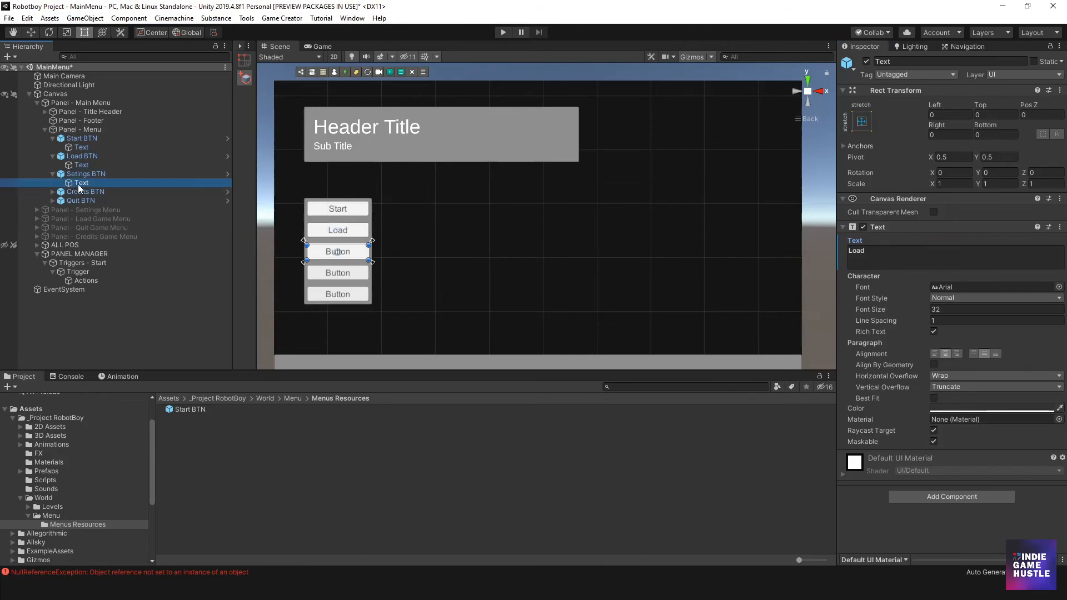
pyautogui.click(865, 250)
pyautogui.write('Settings')
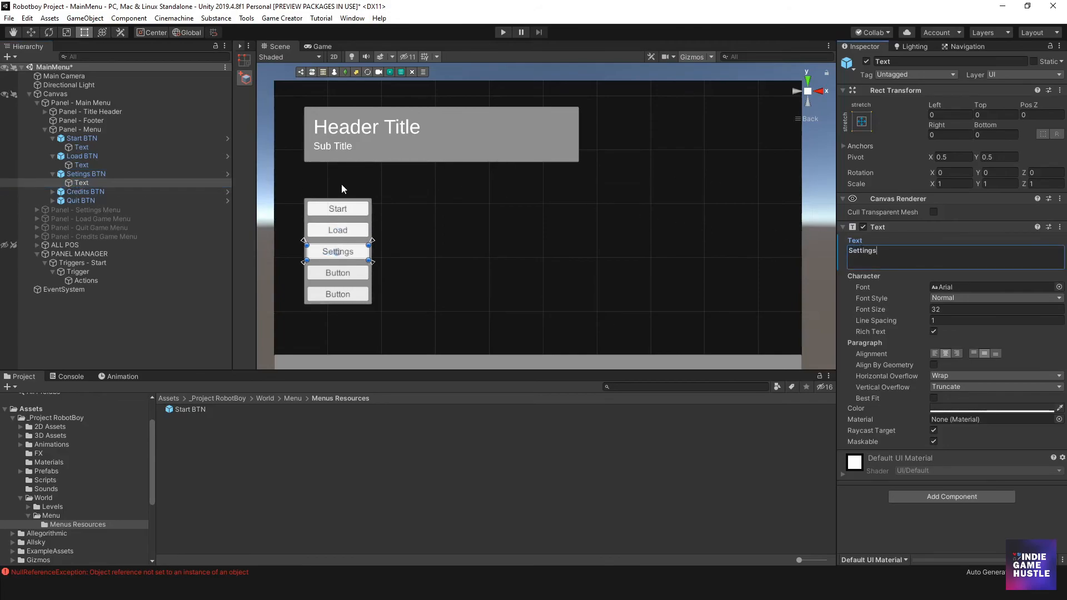
pyautogui.click(89, 182)
# - Change the label text of Credits BTN to "Credits"
pyautogui.click(53, 192)
pyautogui.click(82, 200)
pyautogui.click(864, 251)
pyautogui.write('Credirs')
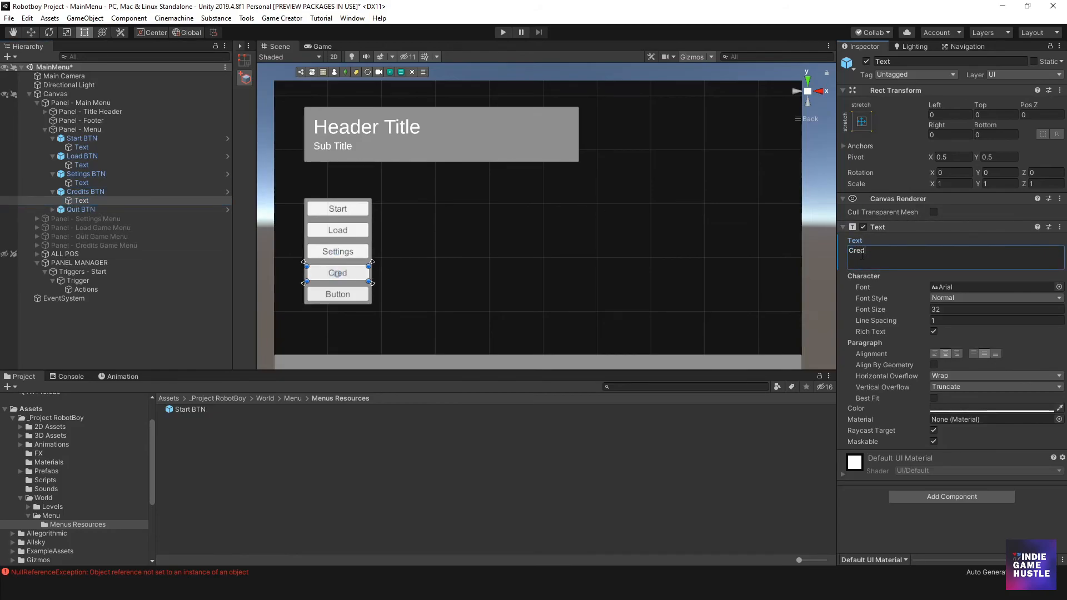
pyautogui.press('BackSpace')
pyautogui.press('BackSpace')
pyautogui.write('ts')
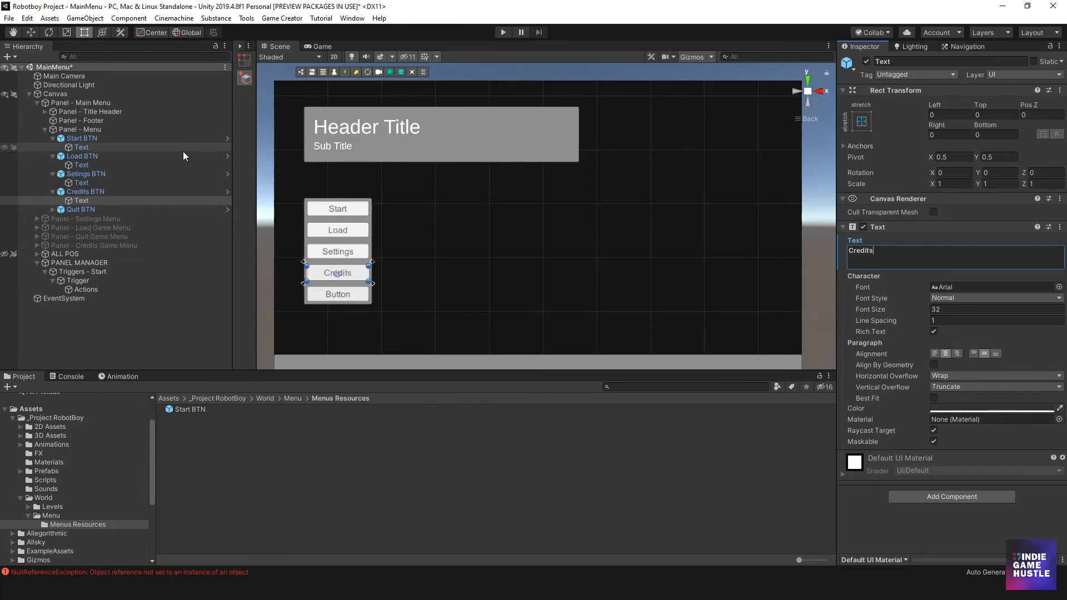
# - Change the label text of Quit BTN to "Quit" and collapse all five buttons in the hierarchy
pyautogui.click(54, 210)
pyautogui.click(69, 217)
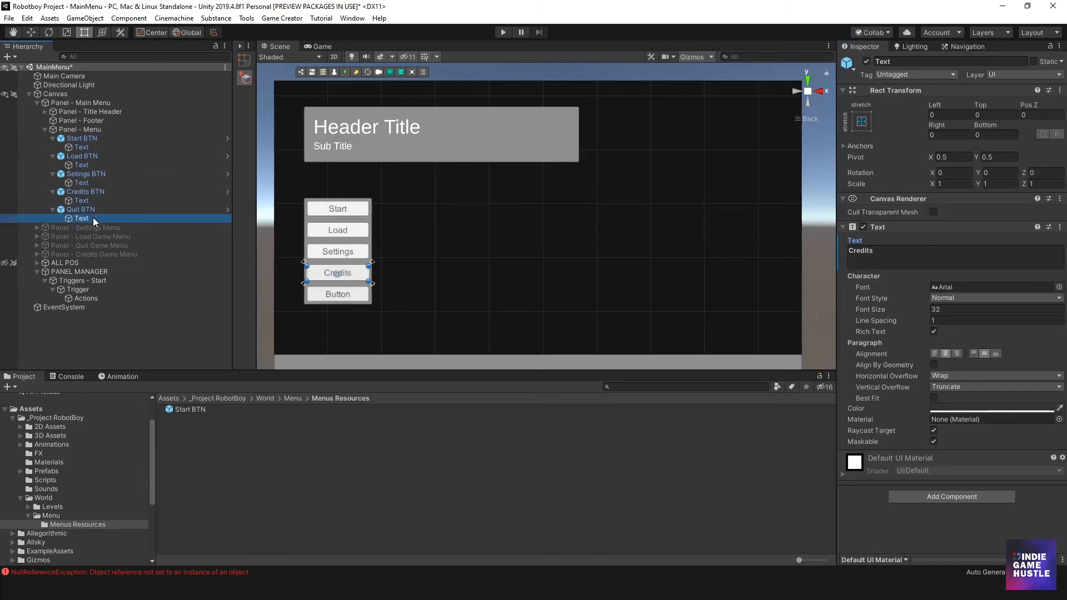
pyautogui.click(880, 259)
pyautogui.write('Quit')
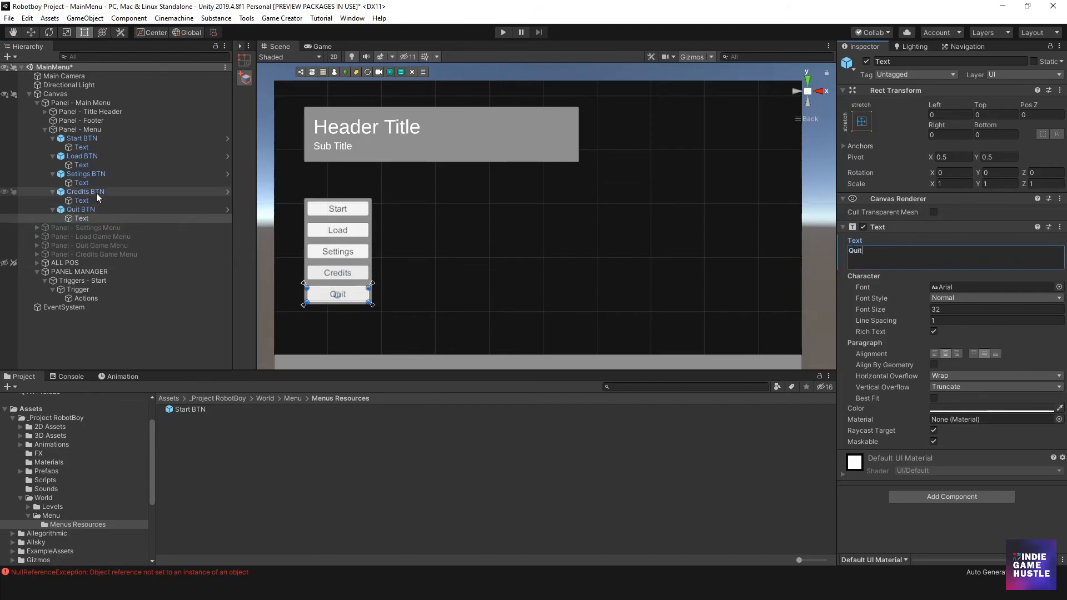
pyautogui.click(53, 139)
pyautogui.click(53, 147)
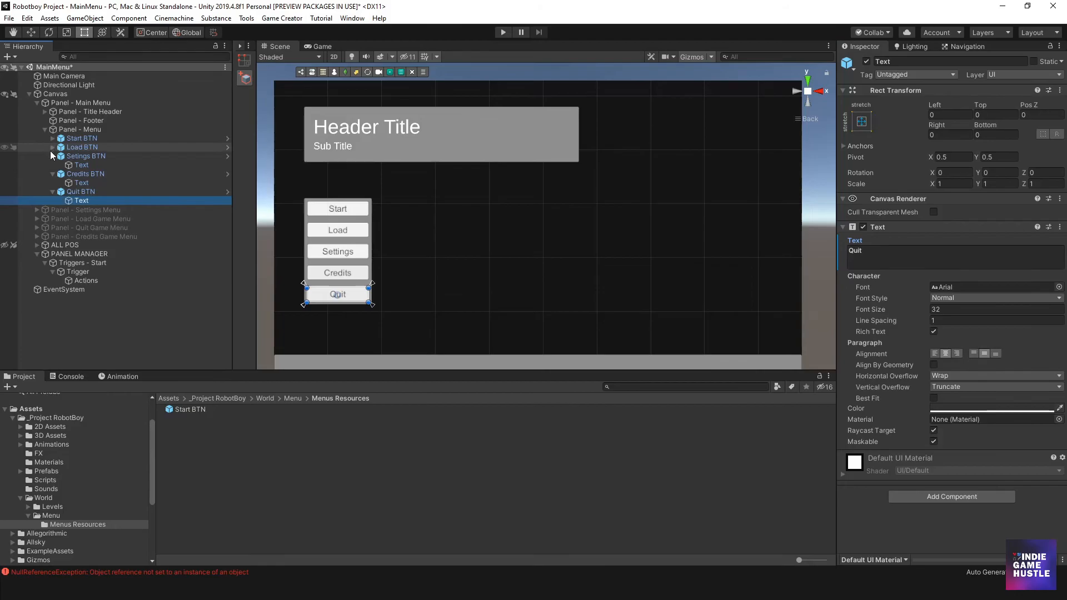
pyautogui.click(52, 156)
pyautogui.click(53, 165)
pyautogui.click(52, 173)
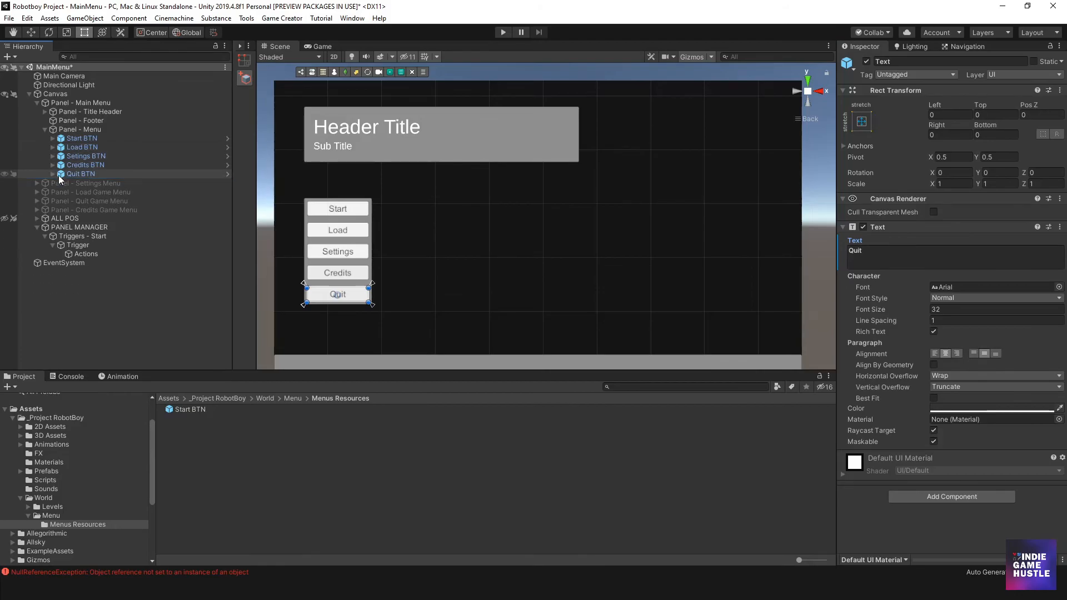
# - Rename the Triggers - Start object under PANEL MANAGER to Triggers - Settings
pyautogui.click(78, 252)
pyautogui.click(80, 237)
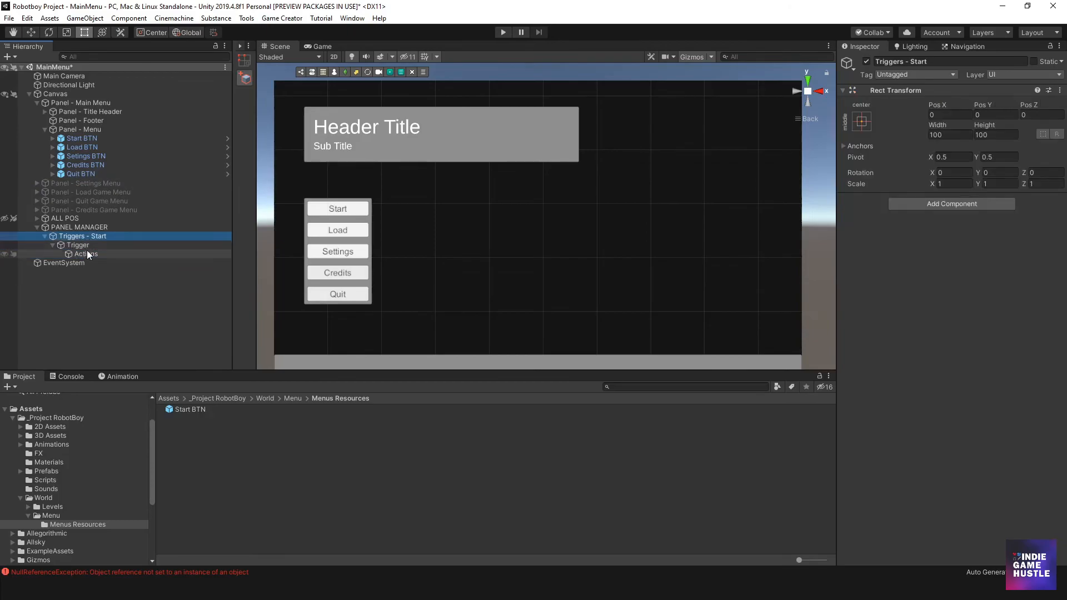
pyautogui.click(81, 246)
pyautogui.click(88, 236)
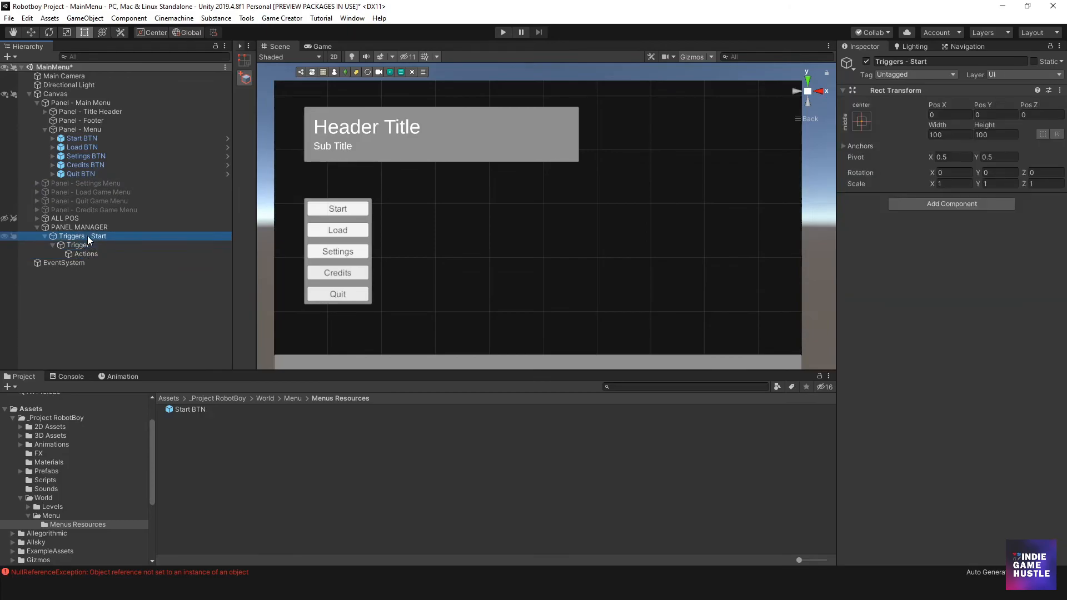
pyautogui.click(82, 254)
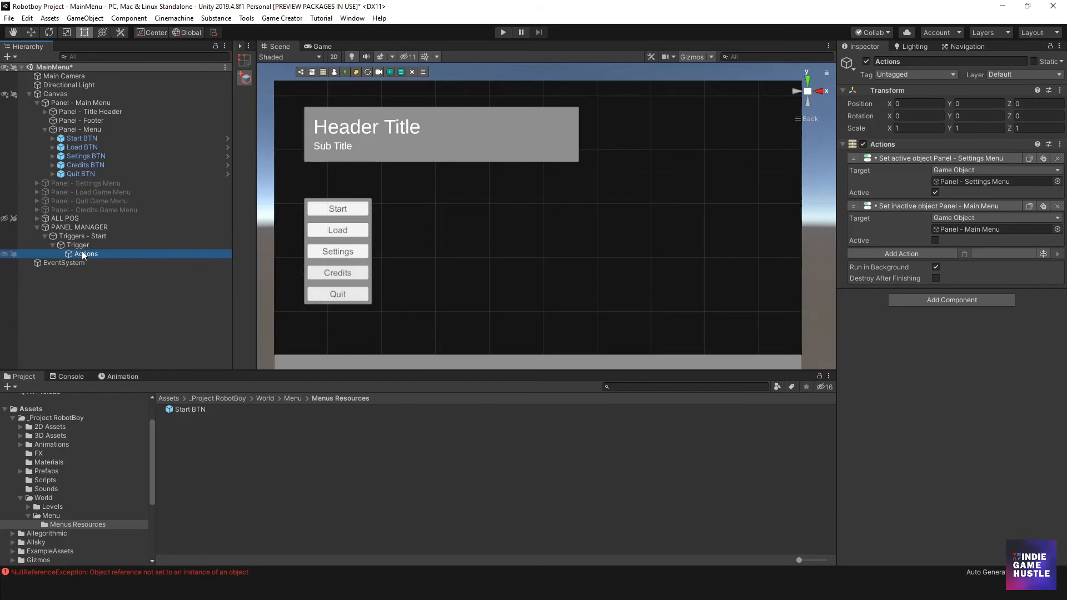
pyautogui.click(82, 247)
pyautogui.click(87, 238)
pyautogui.doubleClick(96, 235)
pyautogui.write('Sett')
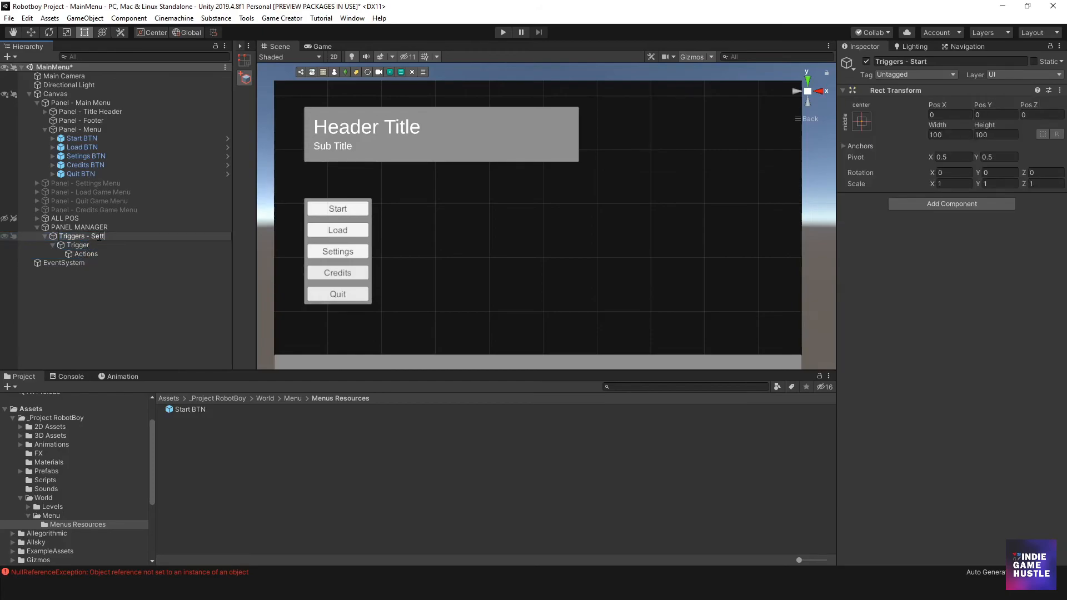
pyautogui.write('ings')
pyautogui.press('Return')
# - Duplicate Triggers - Settings as Triggers - Start and place the copy above the original under PANEL MANAGER
pyautogui.click(45, 237)
pyautogui.click(45, 236)
pyautogui.click(44, 235)
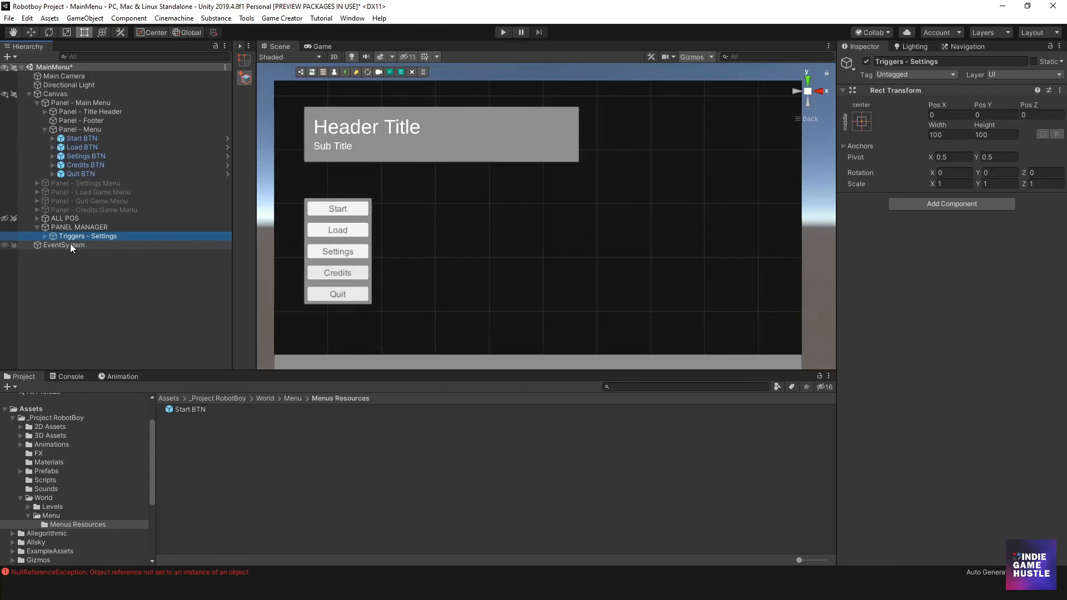
pyautogui.hotkey('ctrl', 'd')
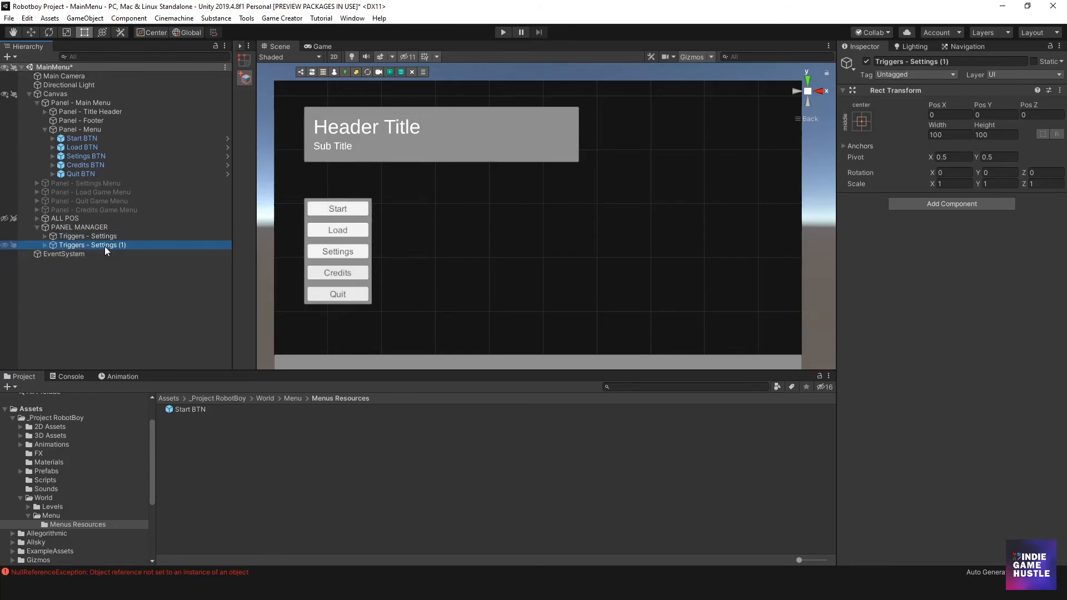
pyautogui.click(124, 245)
pyautogui.press('BackSpace')
pyautogui.press('BackSpace')
pyautogui.press('BackSpace')
pyautogui.press('BackSpace')
pyautogui.press('BackSpace')
pyautogui.press('BackSpace')
pyautogui.press('BackSpace')
pyautogui.press('BackSpace')
pyautogui.press('BackSpace')
pyautogui.press('BackSpace')
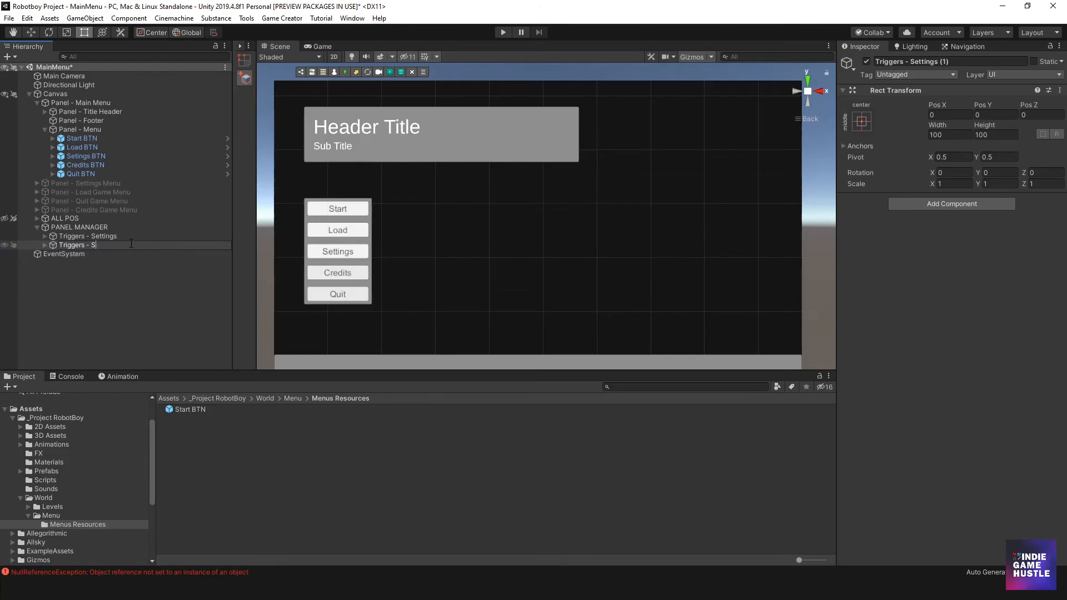
pyautogui.write('tart')
pyautogui.press('Return')
pyautogui.moveTo(58, 242); pyautogui.dragTo(69, 234)
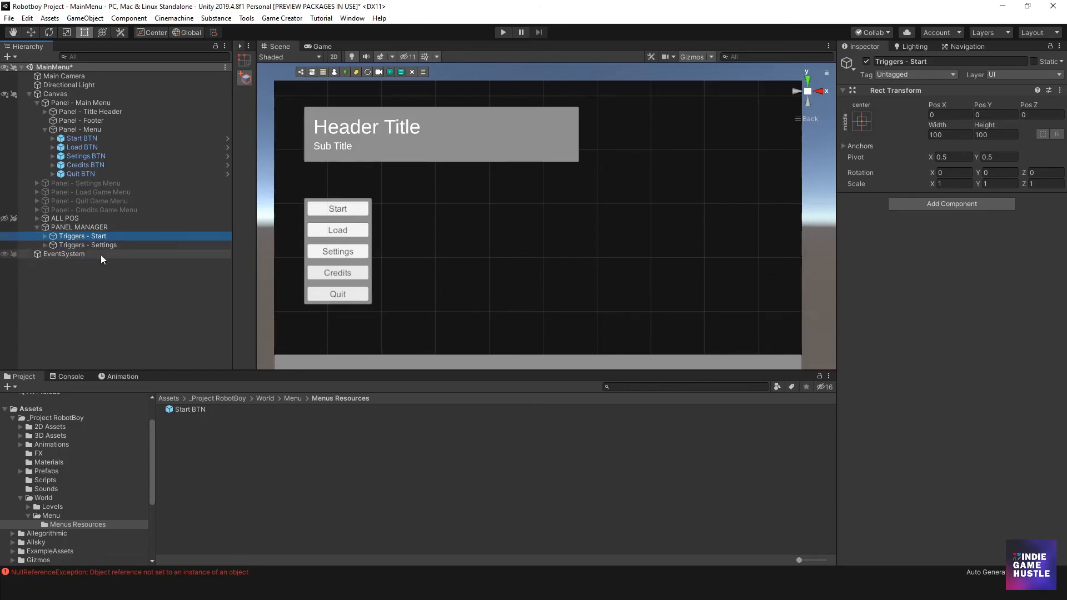
# - Assign Start BTN as the button of the OnButtonClick Trigger inside the new Triggers - Start
pyautogui.click(45, 236)
pyautogui.click(69, 245)
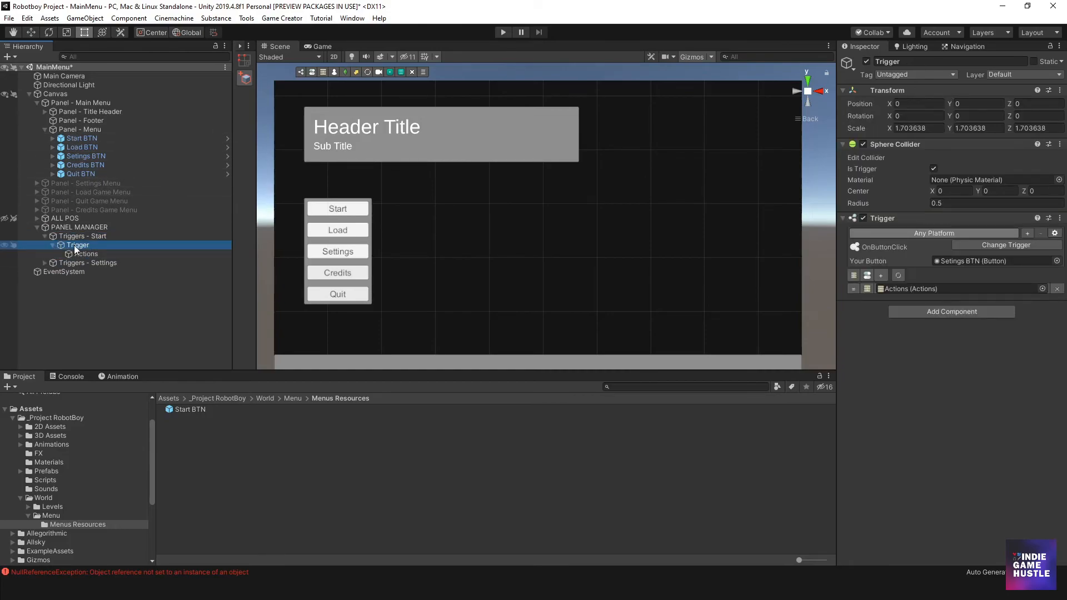
pyautogui.click(78, 140)
pyautogui.moveTo(77, 140); pyautogui.dragTo(1003, 260)
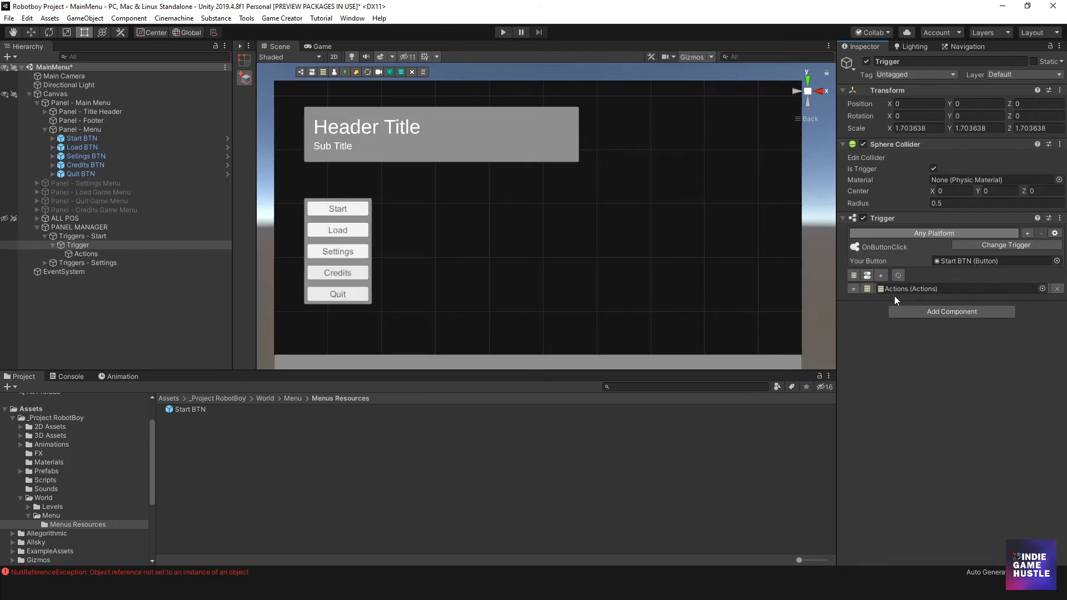
# - Remove both set-active actions, for Panel - Main Menu and Panel - Settings Menu, from the Actions inside Triggers - Start
pyautogui.click(79, 254)
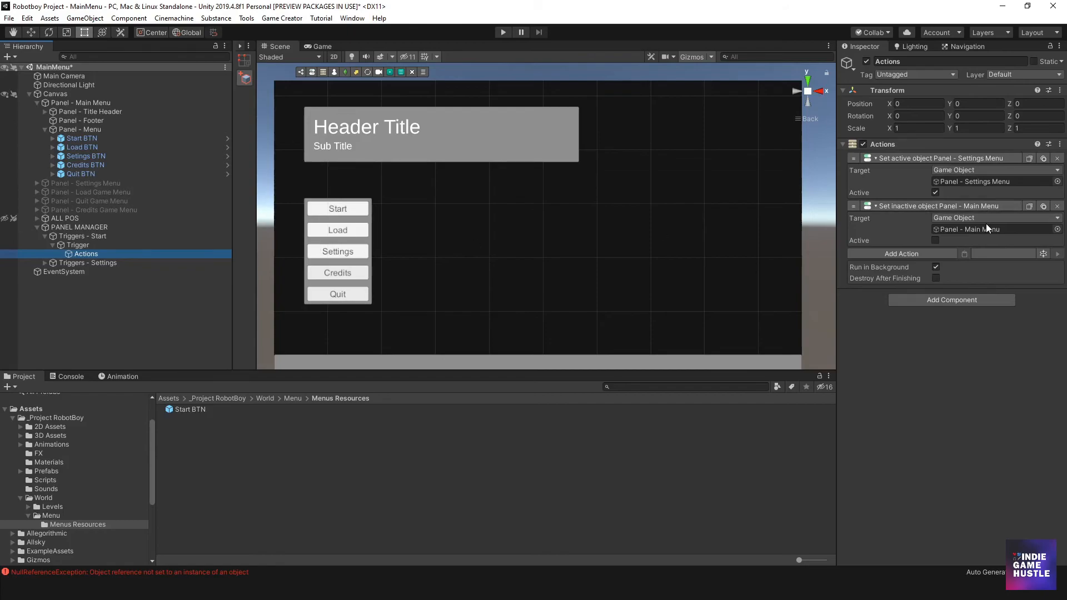
pyautogui.click(72, 236)
pyautogui.click(74, 244)
pyautogui.click(76, 237)
pyautogui.click(79, 253)
pyautogui.click(1057, 207)
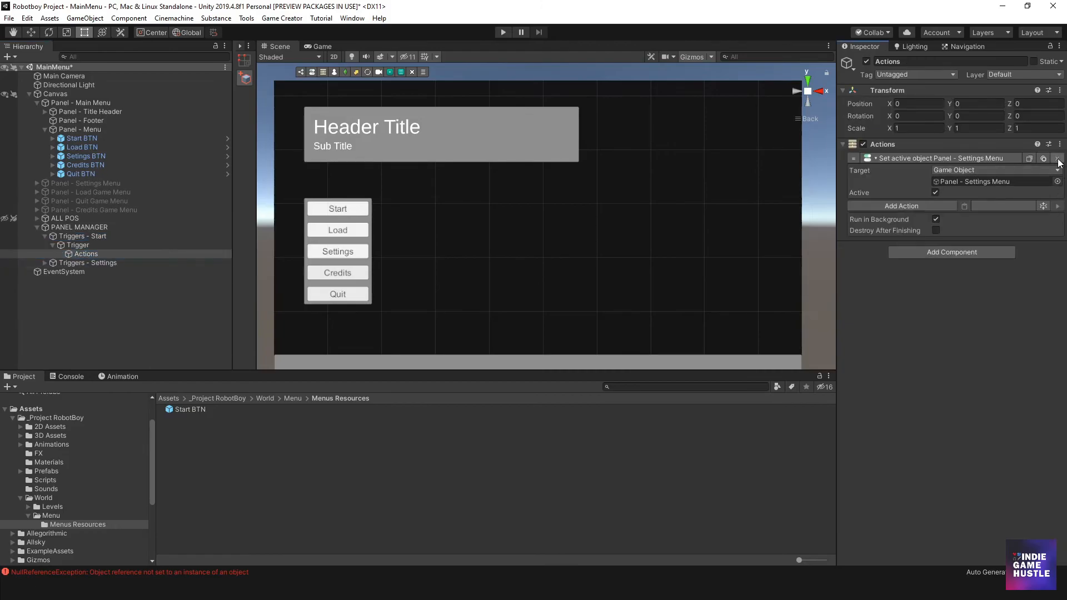
pyautogui.click(1057, 159)
# - Add a Load Scene action for the scene _Base to the Actions inside Triggers - Start, and collapse that trigger group
pyautogui.click(906, 159)
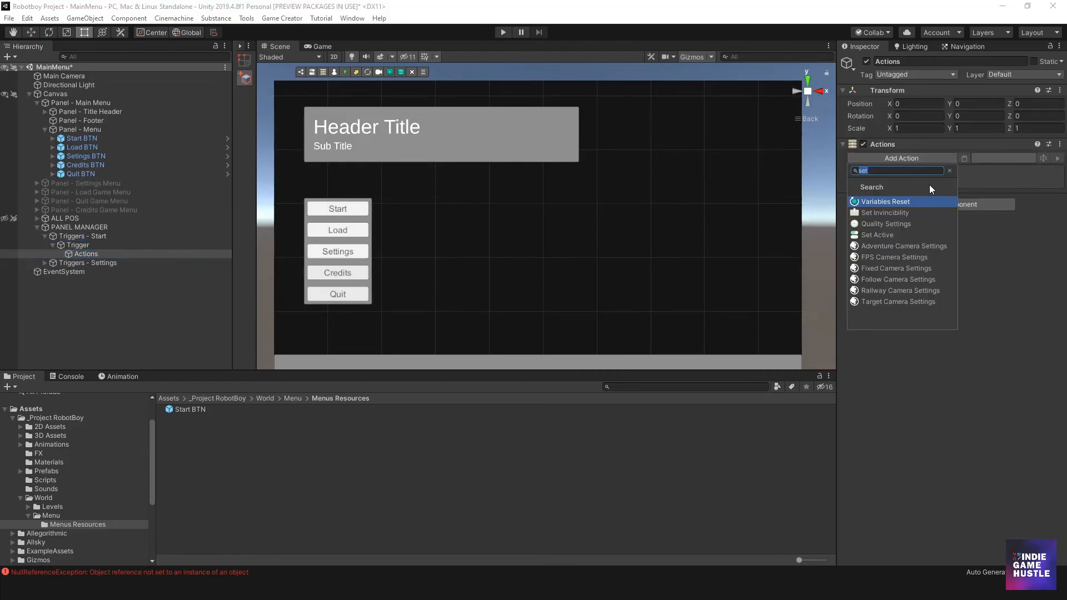
pyautogui.click(950, 170)
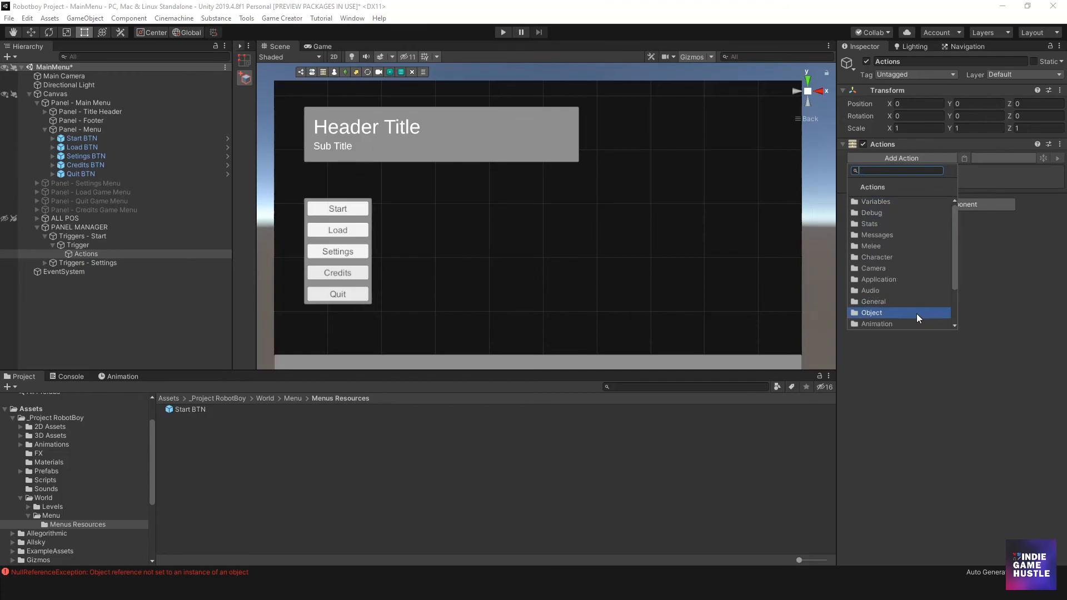
pyautogui.moveTo(953, 232); pyautogui.dragTo(945, 267)
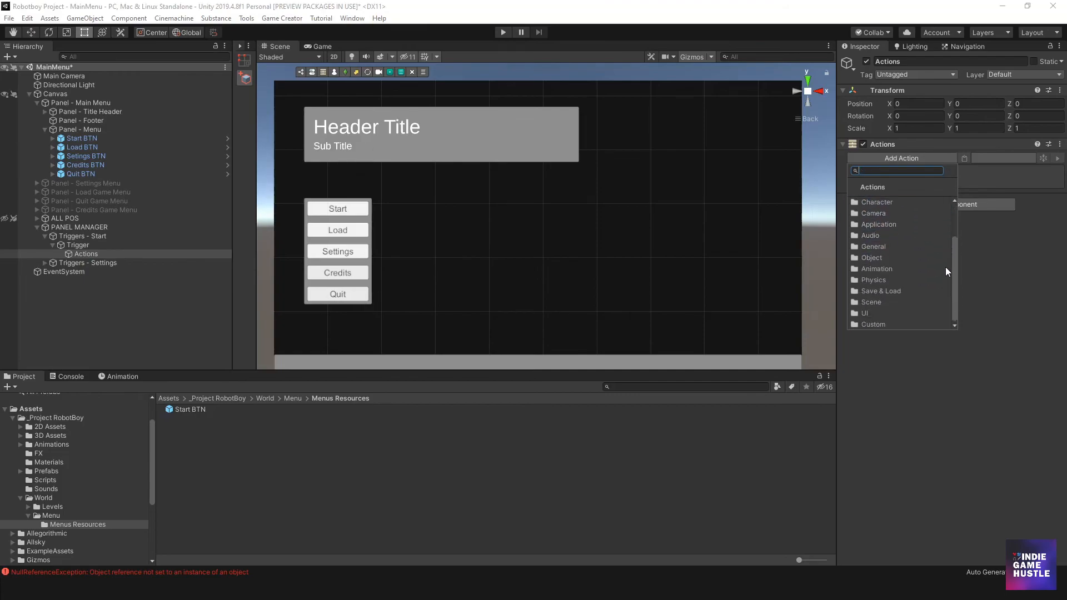
pyautogui.click(889, 302)
pyautogui.click(898, 203)
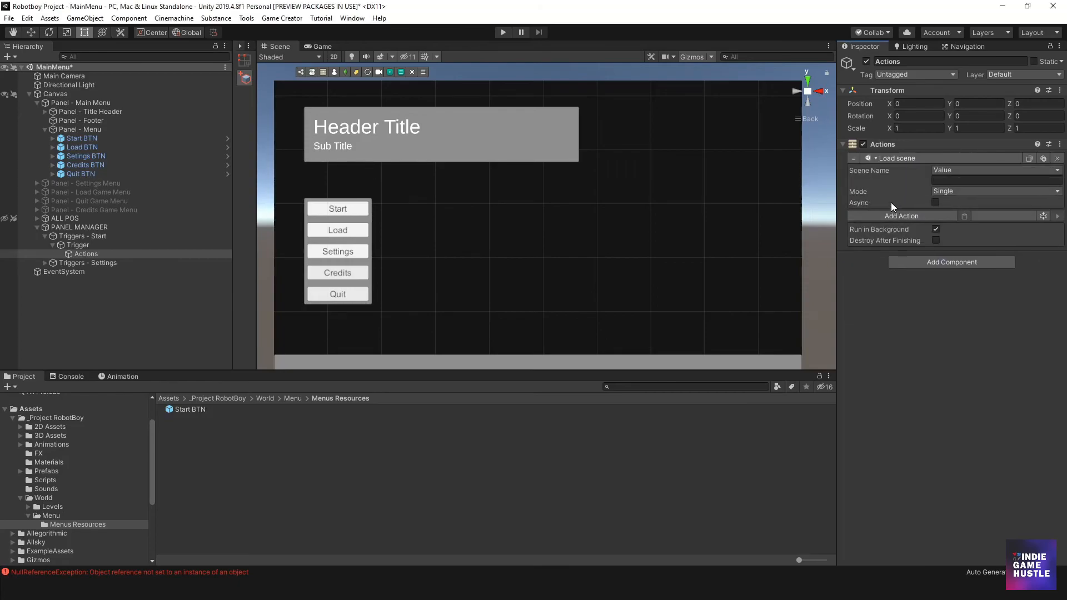
pyautogui.write('_Base')
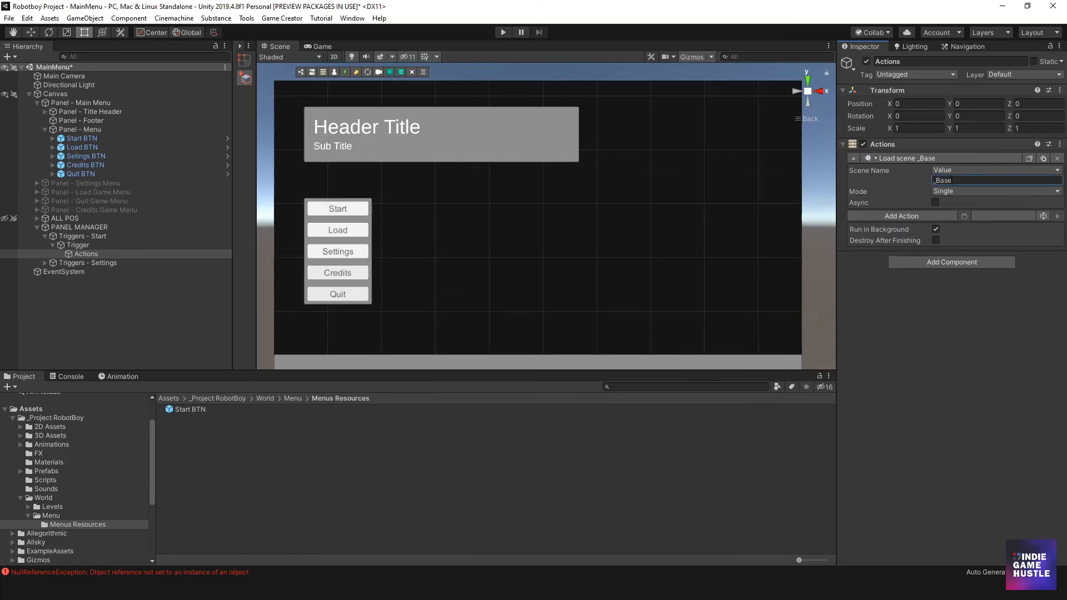
pyautogui.click(913, 339)
pyautogui.click(76, 236)
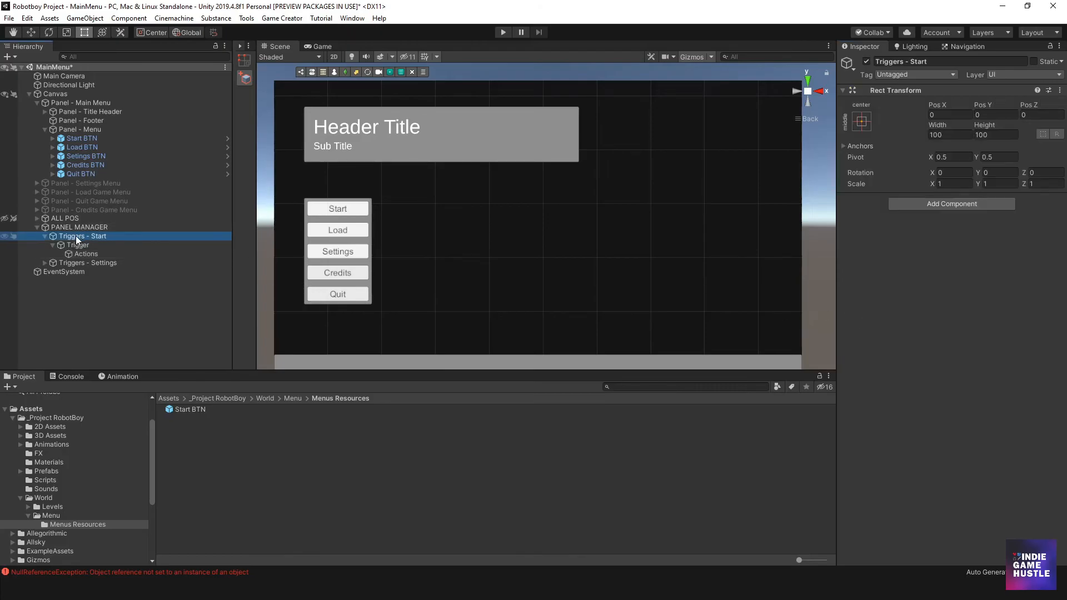
pyautogui.click(46, 237)
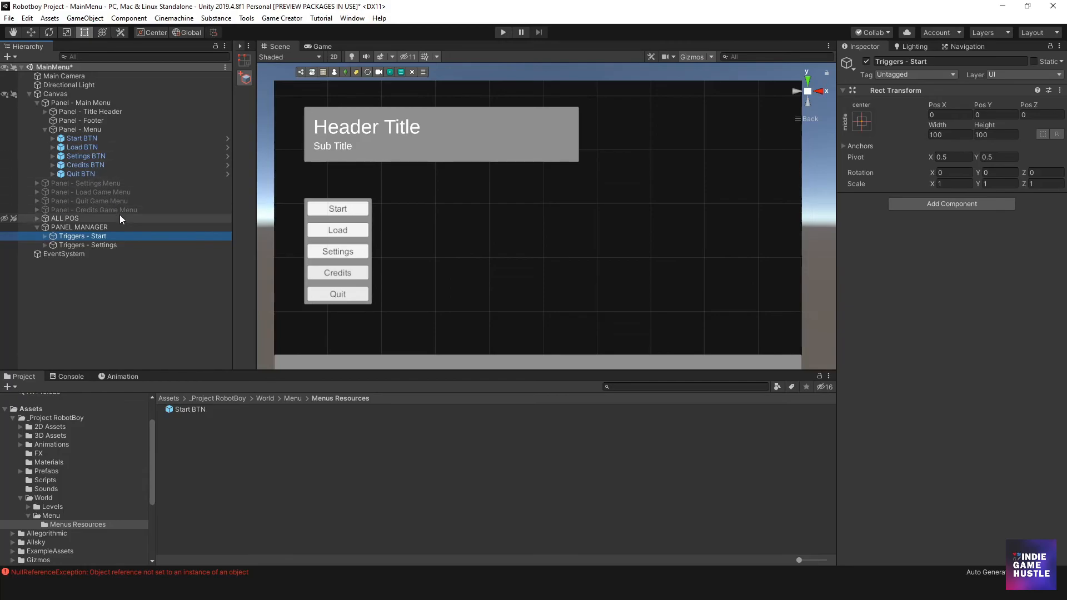
# - Duplicate Triggers - Settings as Triggers - Load and place the copy between Triggers - Start and Triggers - Settings
pyautogui.click(82, 244)
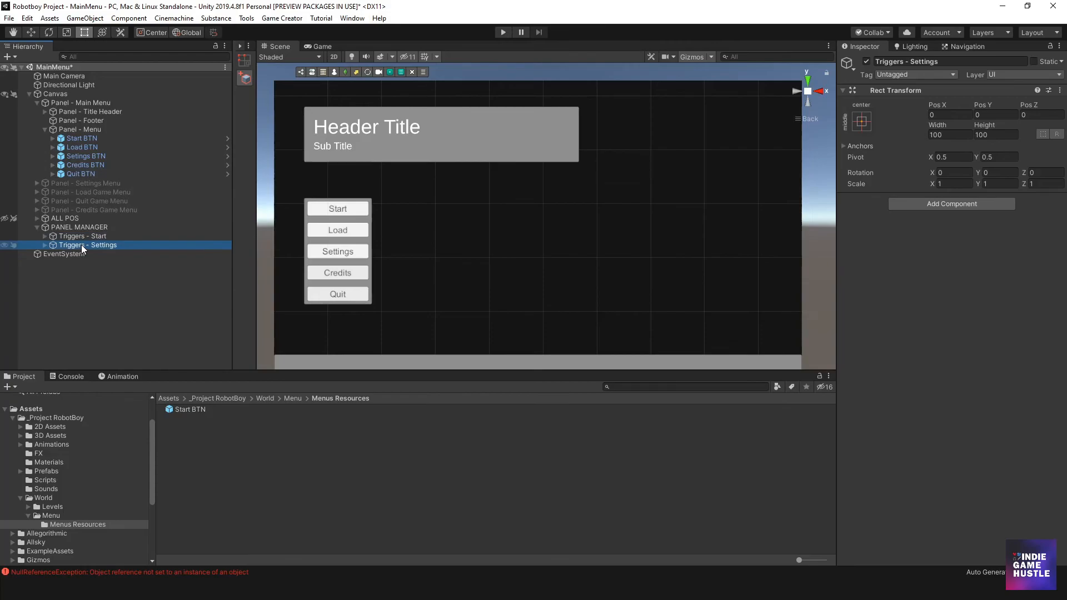
pyautogui.hotkey('ctrl', 'd')
pyautogui.moveTo(76, 252); pyautogui.dragTo(76, 242)
pyautogui.click(97, 245)
pyautogui.doubleClick(103, 245)
pyautogui.write('Load')
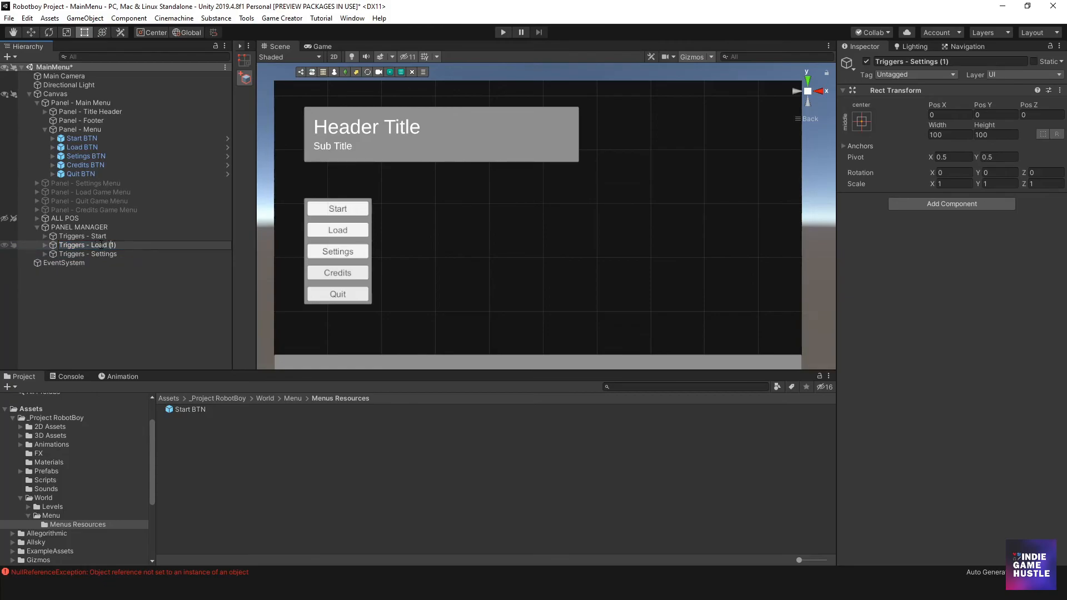
pyautogui.press('BackSpace')
pyautogui.press('BackSpace')
pyautogui.press('BackSpace')
pyautogui.press('BackSpace')
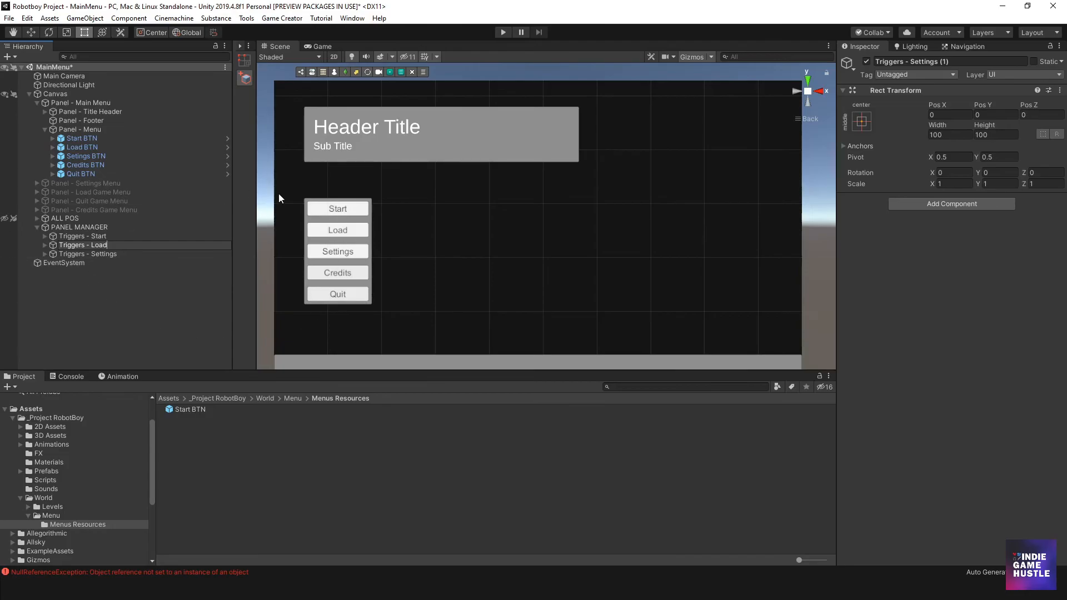
# - Assign Load BTN as the button of the OnButtonClick Trigger inside Triggers - Load
pyautogui.click(43, 246)
pyautogui.click(43, 245)
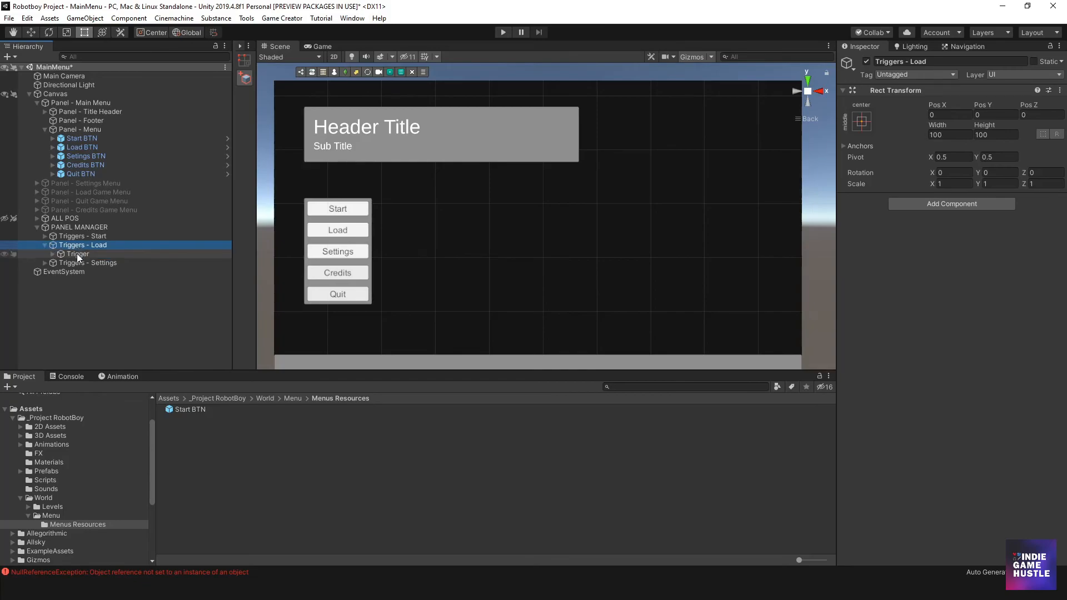
pyautogui.click(77, 254)
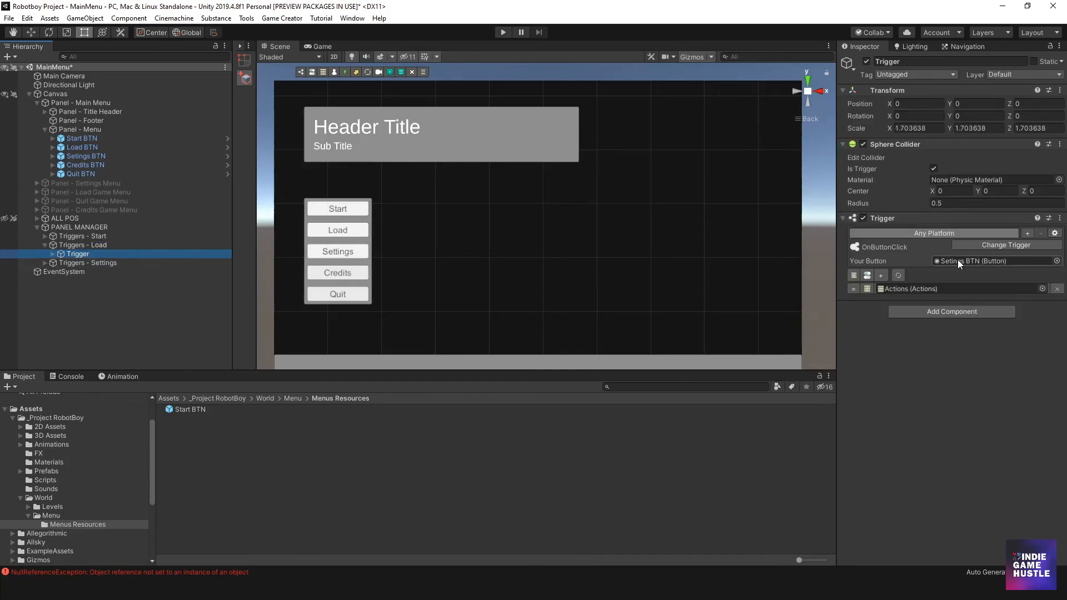
pyautogui.moveTo(74, 148); pyautogui.dragTo(968, 263)
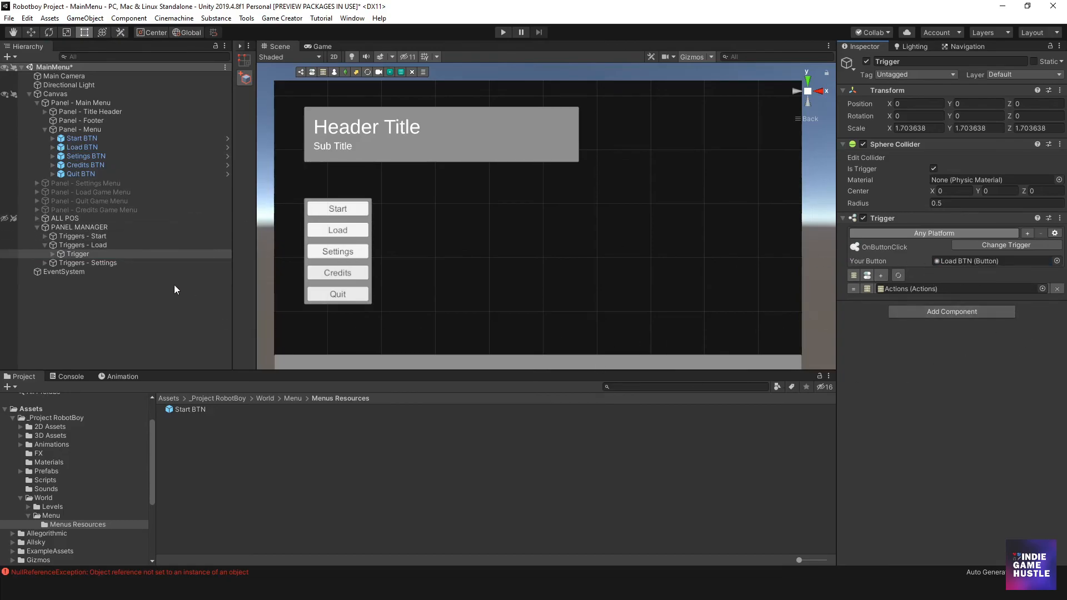
# - Set the target of the set-active action in the Triggers - Load Actions to Panel - Load Game Menu, and collapse the group
pyautogui.click(51, 253)
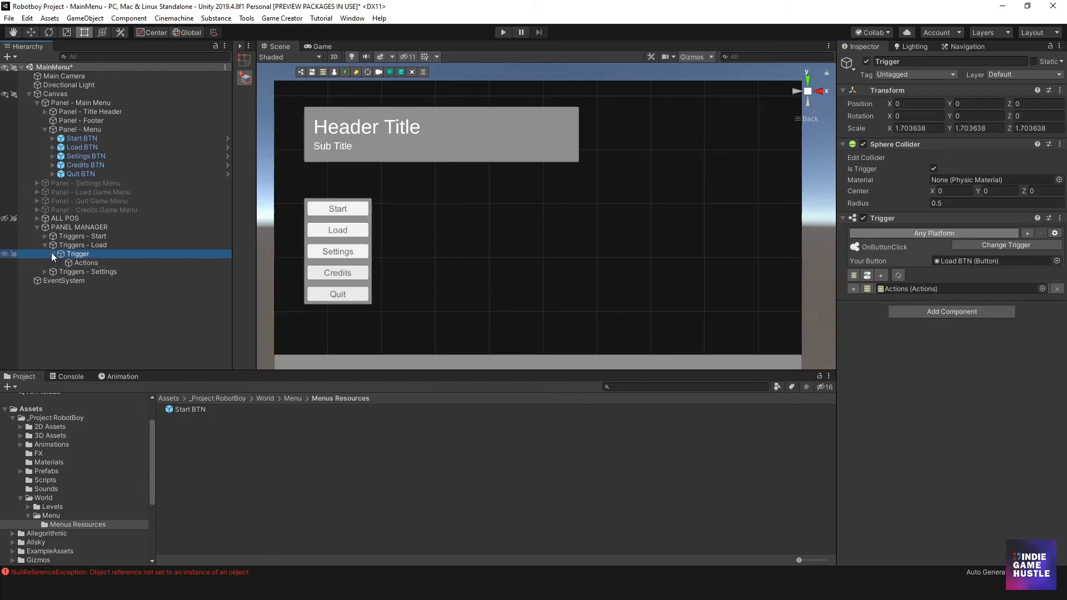
pyautogui.click(81, 262)
pyautogui.click(81, 254)
pyautogui.click(81, 263)
pyautogui.click(83, 255)
pyautogui.click(82, 259)
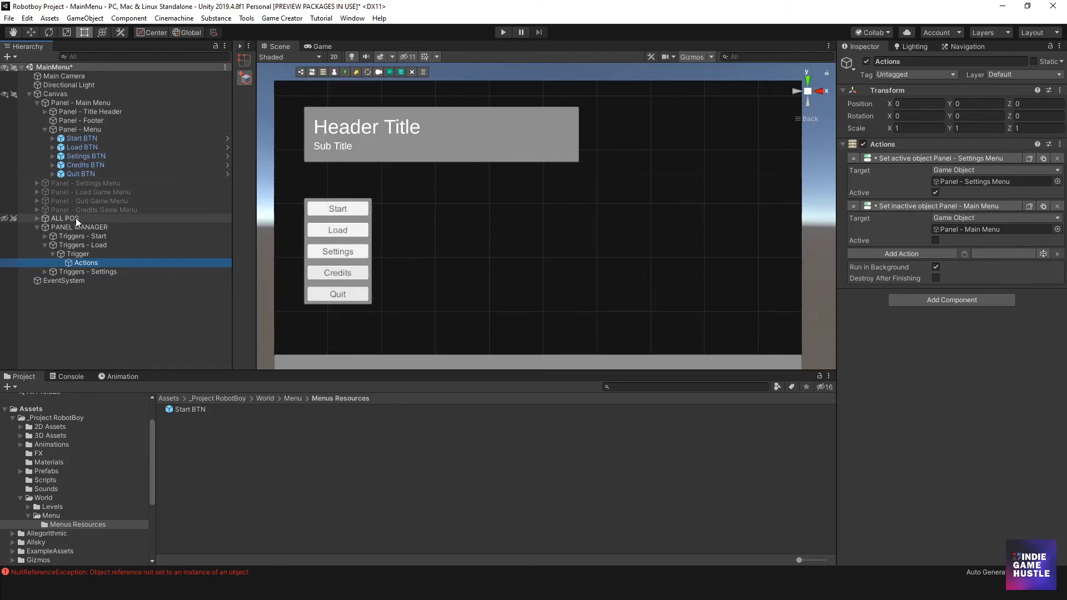
pyautogui.moveTo(90, 192); pyautogui.dragTo(962, 183)
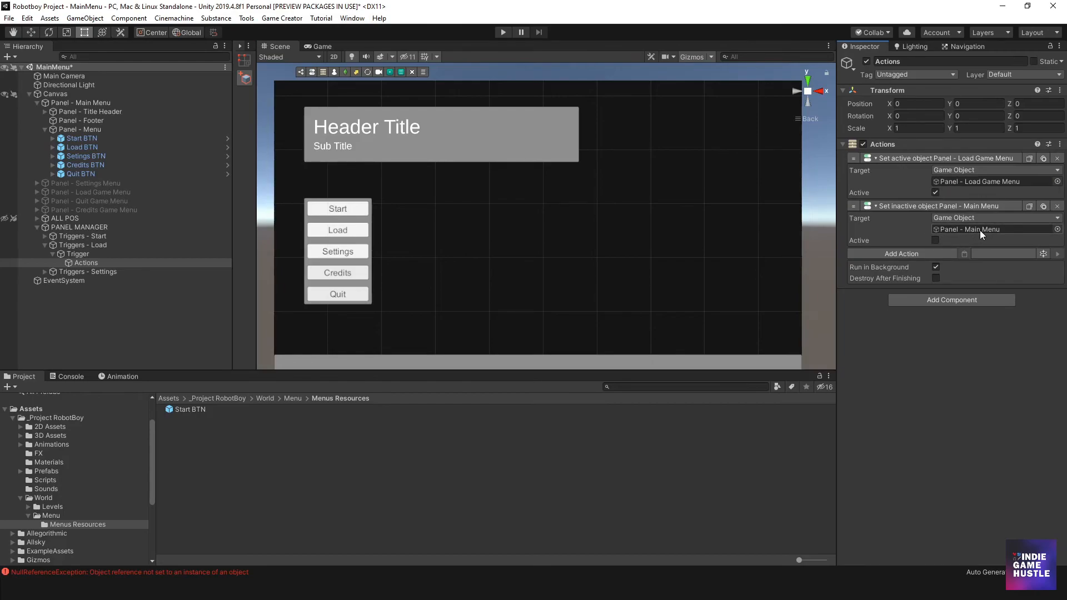
pyautogui.click(44, 244)
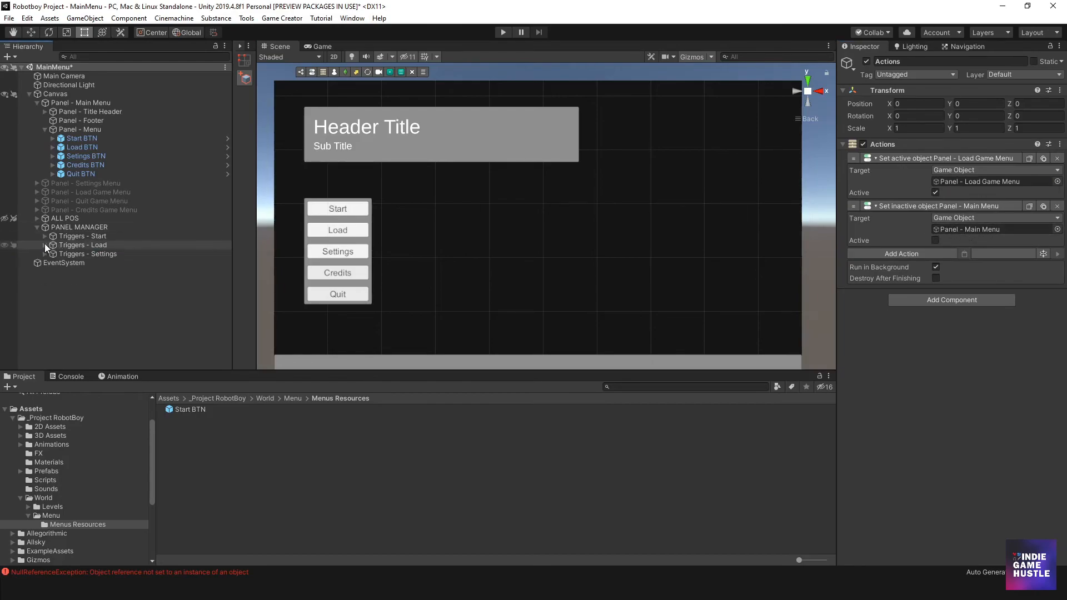
# - Review the Actions inside Triggers - Settings, and collapse that group again
pyautogui.click(69, 246)
pyautogui.click(70, 253)
pyautogui.click(44, 254)
pyautogui.click(94, 272)
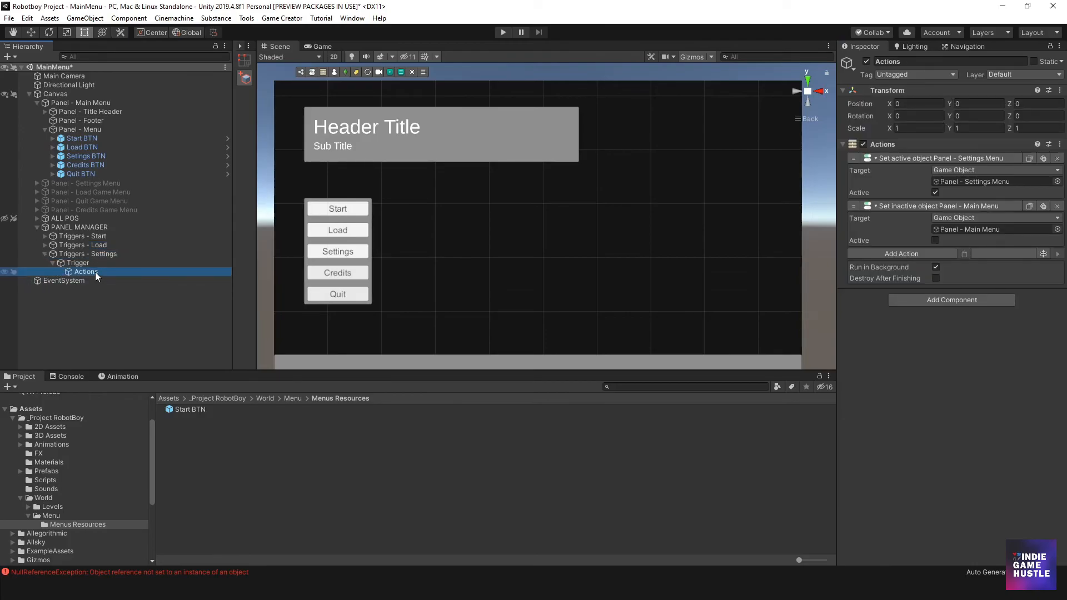
pyautogui.click(91, 262)
pyautogui.click(76, 254)
pyautogui.click(70, 246)
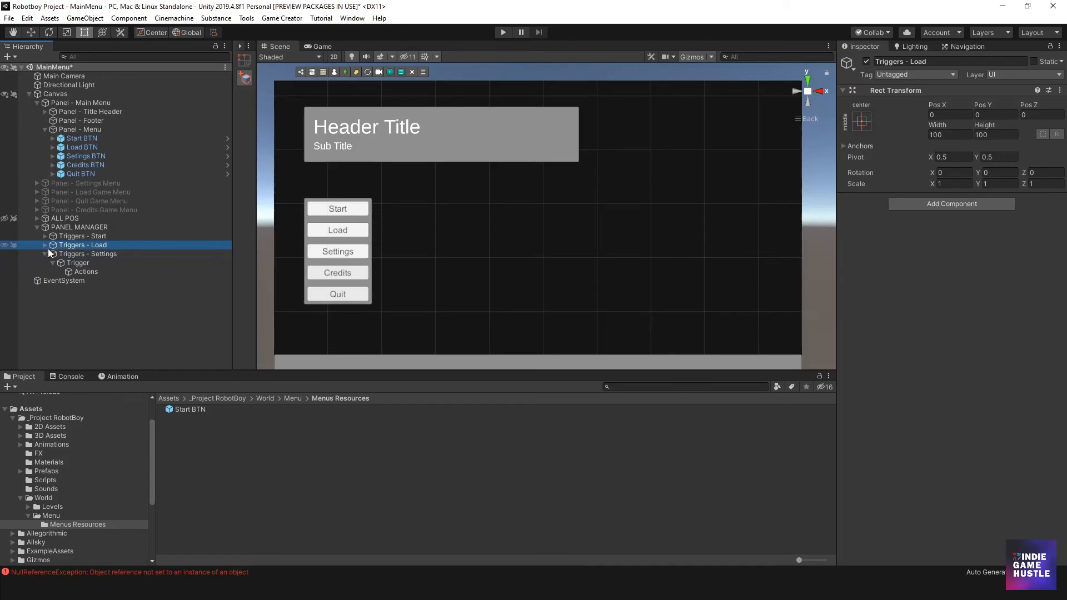
pyautogui.click(45, 246)
pyautogui.click(45, 245)
pyautogui.click(44, 253)
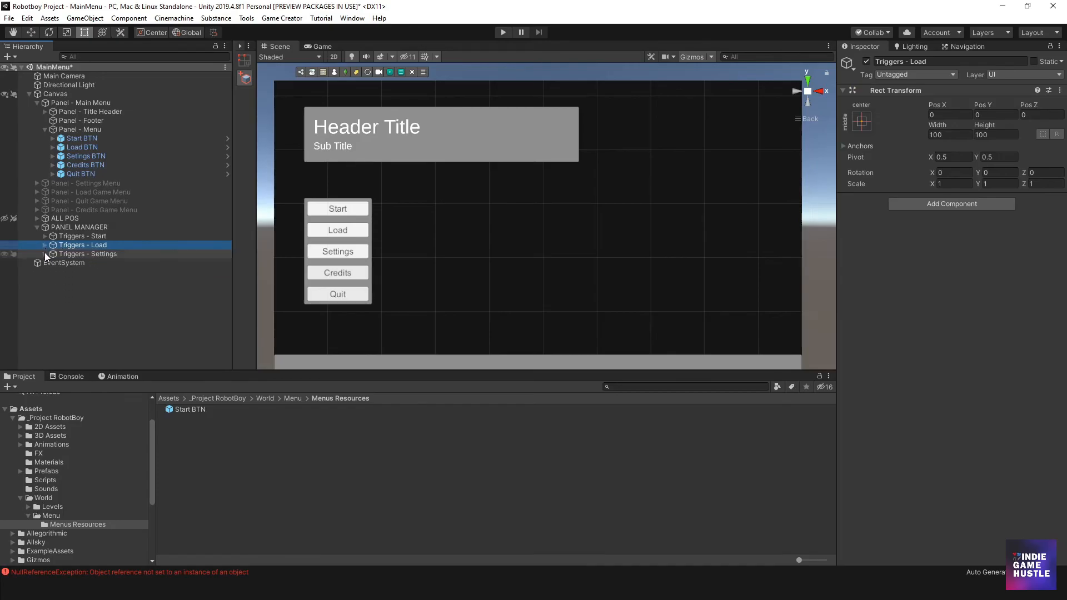
# - Duplicate Triggers - Settings and rename the copy Triggers - Credits
pyautogui.click(80, 253)
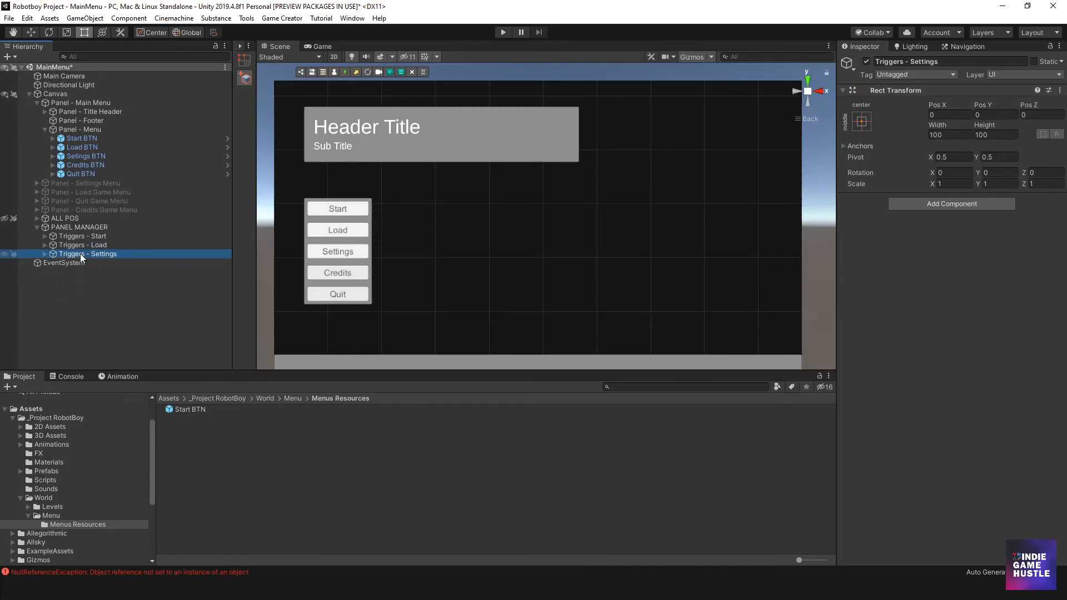
pyautogui.hotkey('ctrl', 'd')
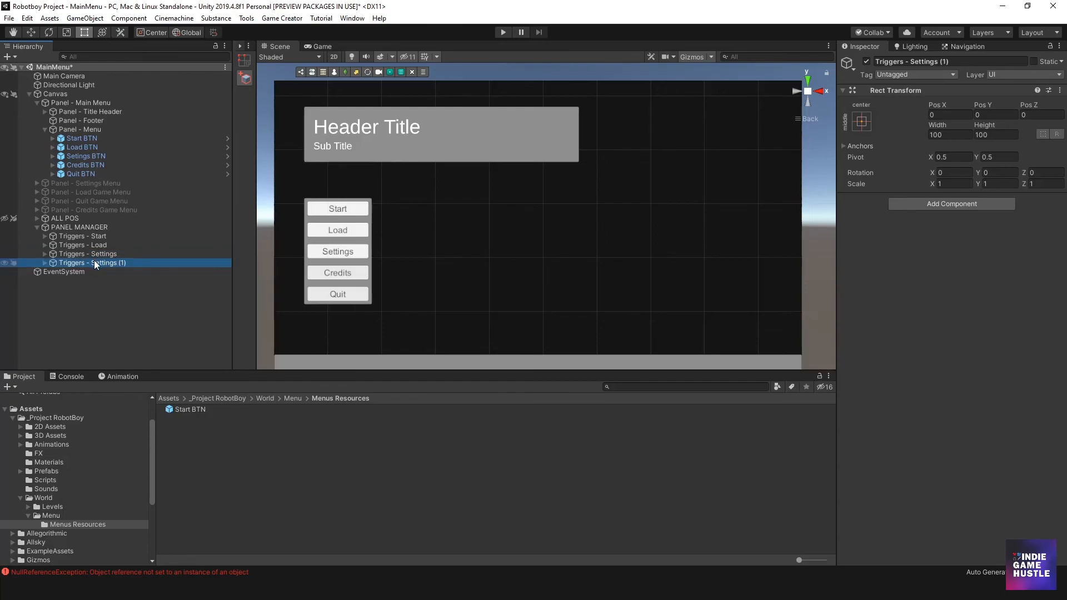
pyautogui.click(101, 263)
pyautogui.doubleClick(103, 263)
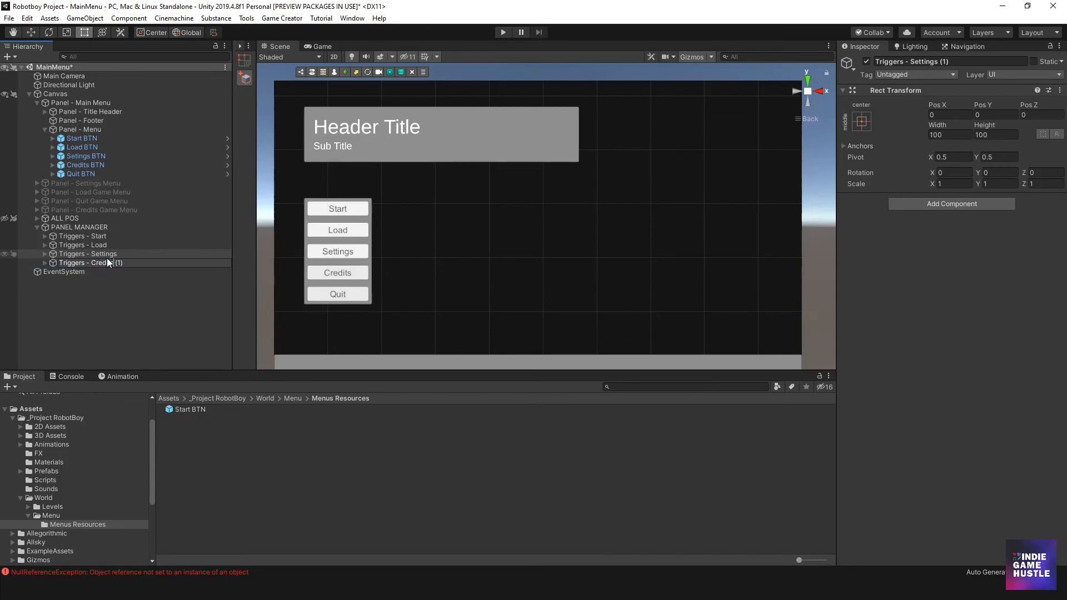
pyautogui.press('BackSpace')
pyautogui.press('BackSpace')
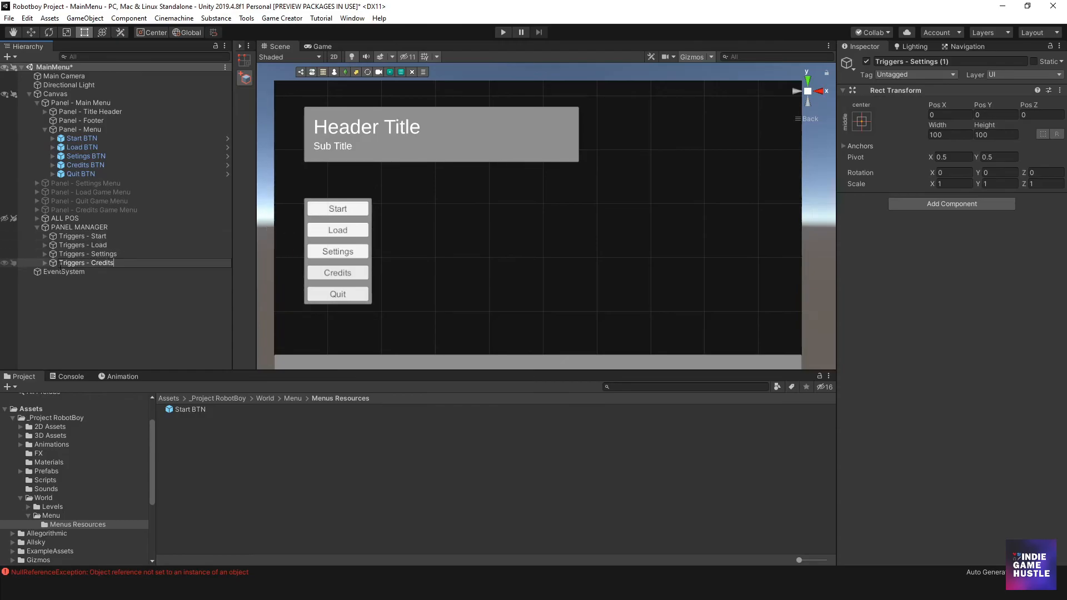
pyautogui.press('Return')
# - Assign Credits BTN as the button of the OnButtonClick Trigger inside Triggers - Credits
pyautogui.click(44, 263)
pyautogui.click(78, 272)
pyautogui.click(53, 271)
pyautogui.click(82, 280)
pyautogui.click(81, 275)
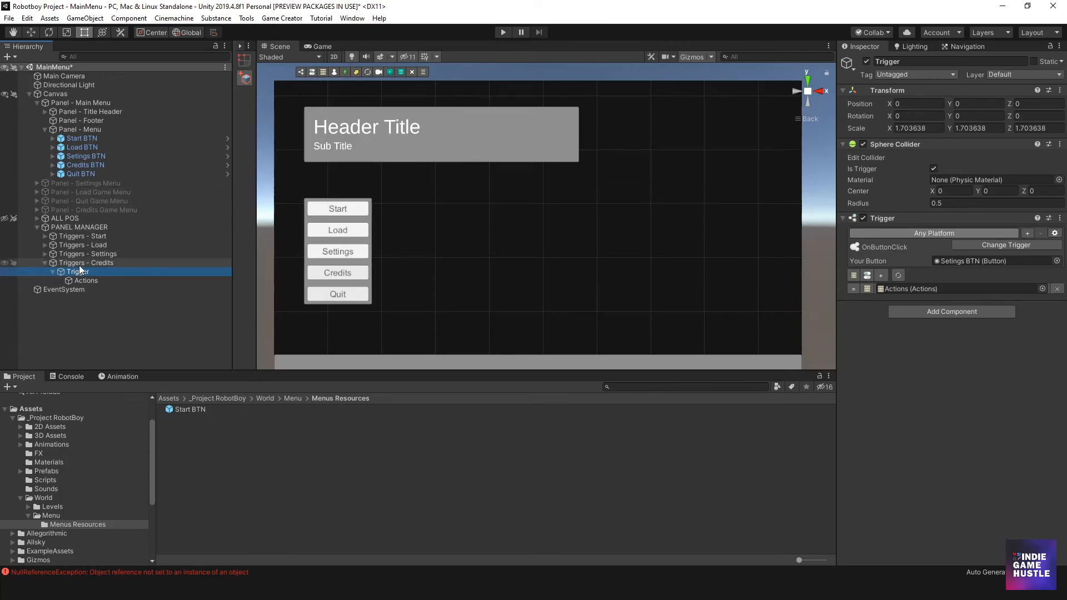
pyautogui.moveTo(77, 165); pyautogui.dragTo(957, 260)
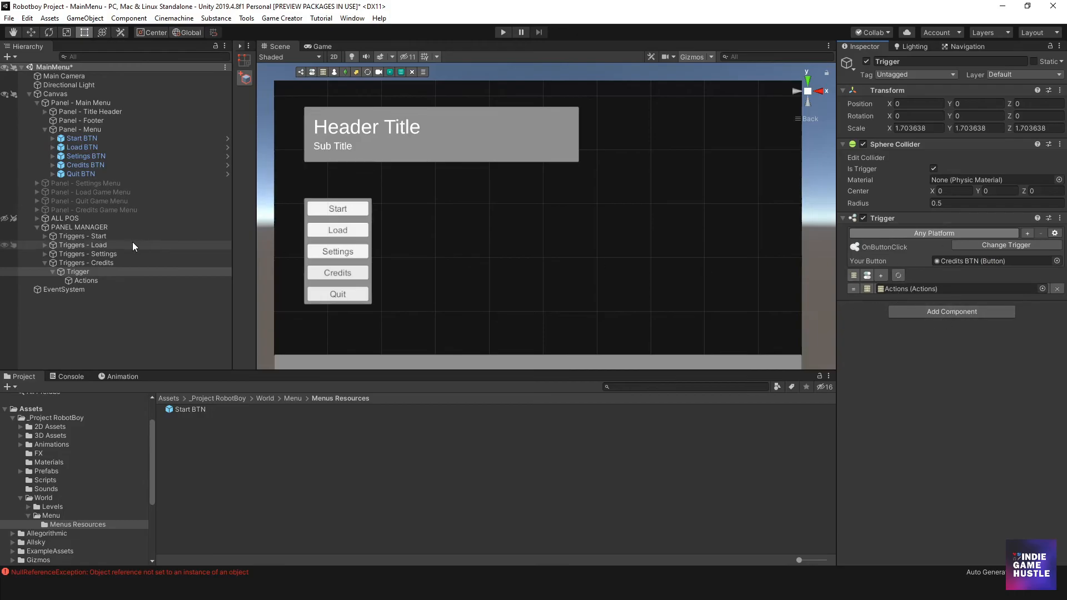
# - Target Panel - Credits Game Menu with the set-active action in the Triggers - Credits Actions, and move that panel above Panel - Quit Game Menu
pyautogui.click(85, 280)
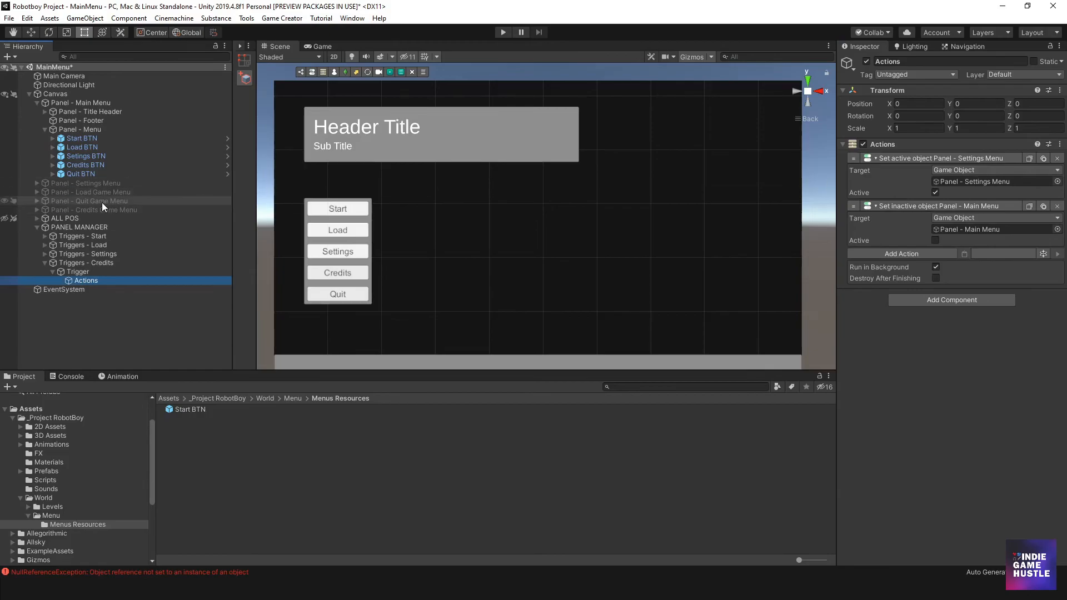
pyautogui.moveTo(88, 210); pyautogui.dragTo(945, 182)
pyautogui.moveTo(74, 212); pyautogui.dragTo(74, 199)
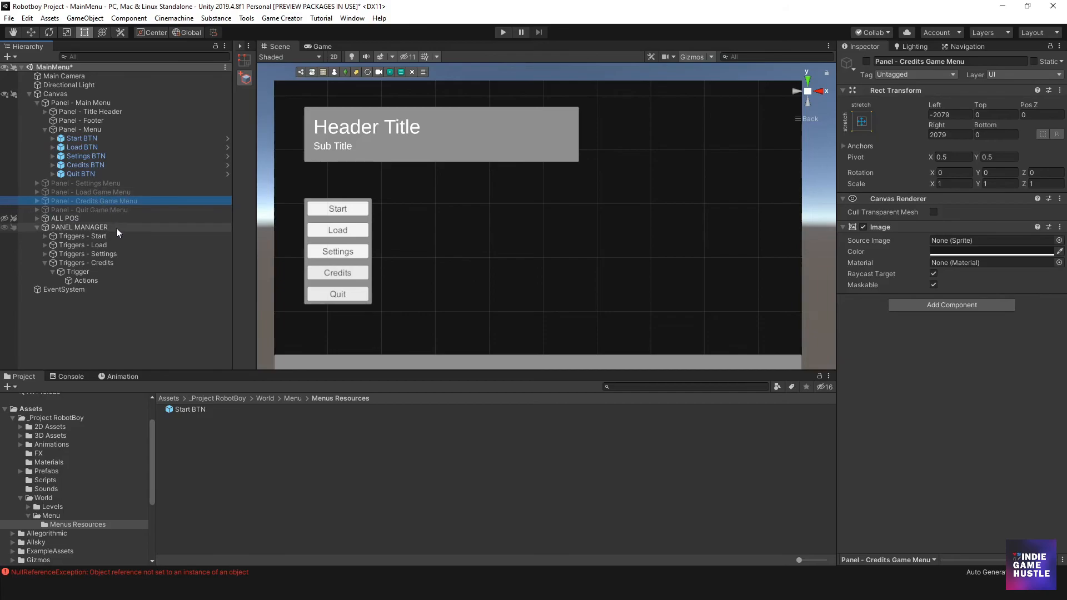
pyautogui.click(91, 281)
pyautogui.click(91, 263)
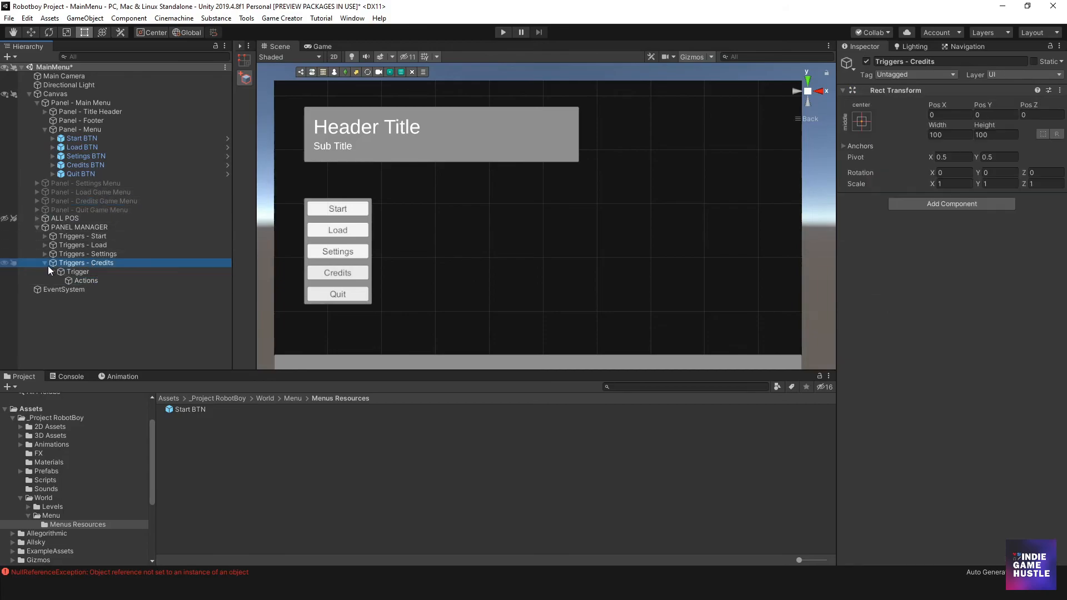
pyautogui.click(44, 262)
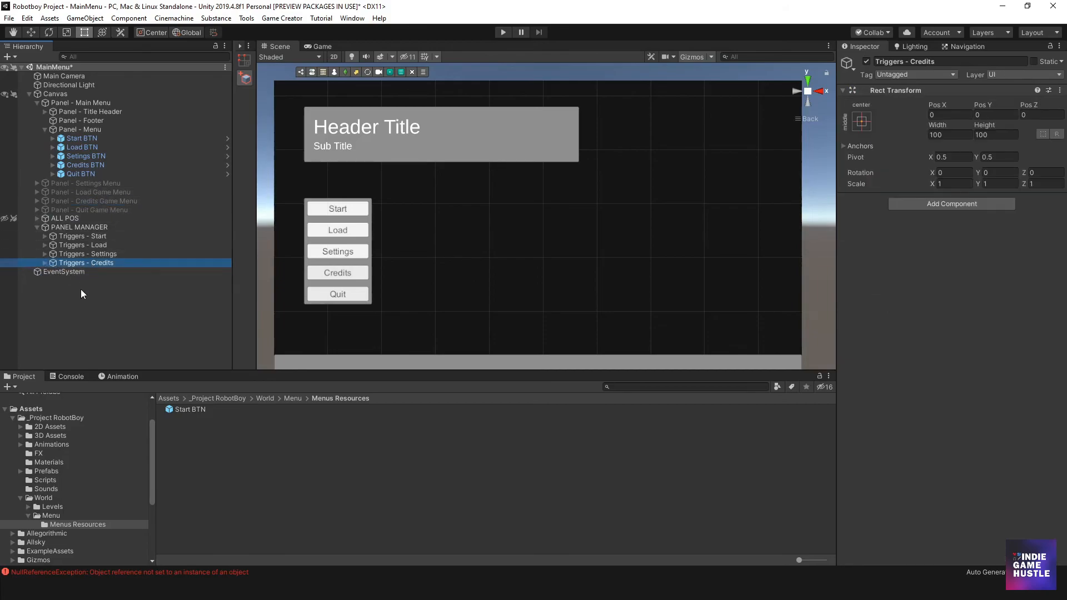
# - Duplicate Triggers - Credits and rename the copy Triggers - Quit
pyautogui.click(93, 254)
pyautogui.click(92, 262)
pyautogui.hotkey('ctrl', 'd')
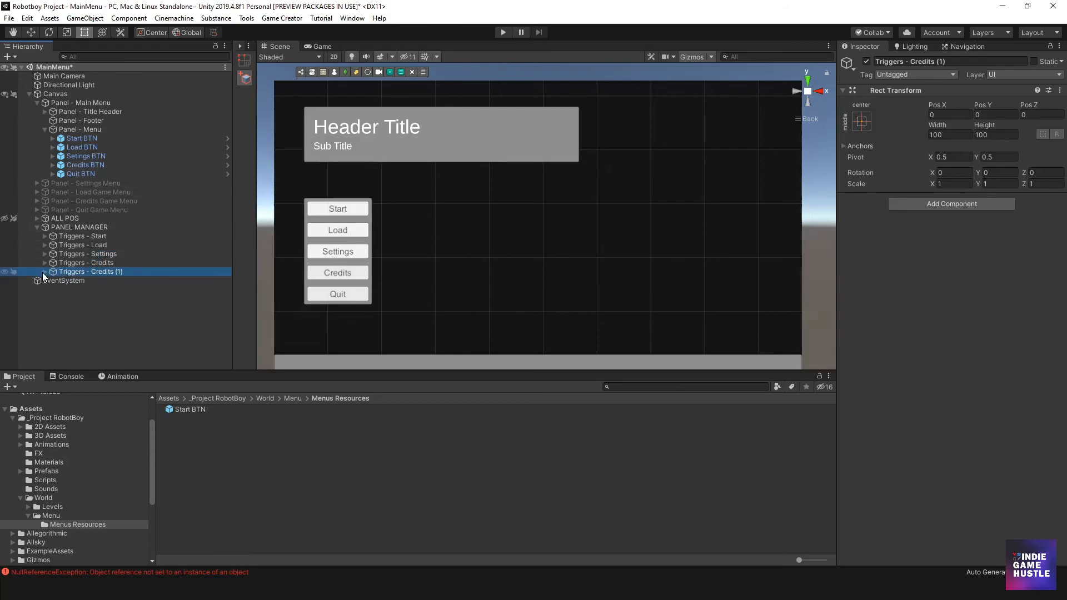
pyautogui.click(44, 271)
pyautogui.doubleClick(100, 272)
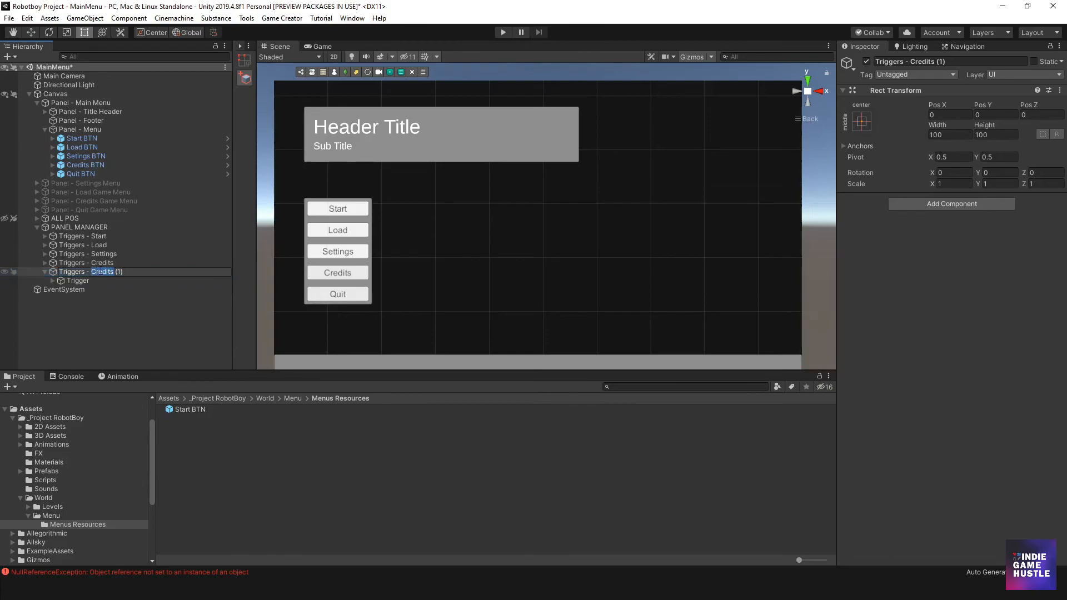
pyautogui.write('Quit')
# - Assign Quit BTN as the button of the OnButtonClick Trigger inside Triggers - Quit
pyautogui.click(92, 281)
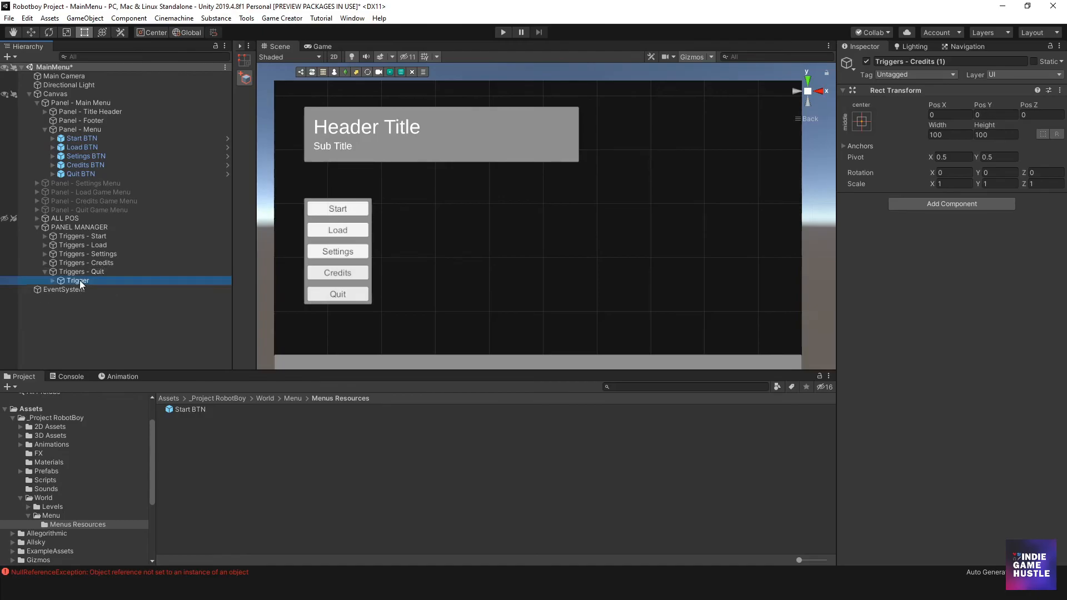
pyautogui.click(51, 279)
pyautogui.click(77, 270)
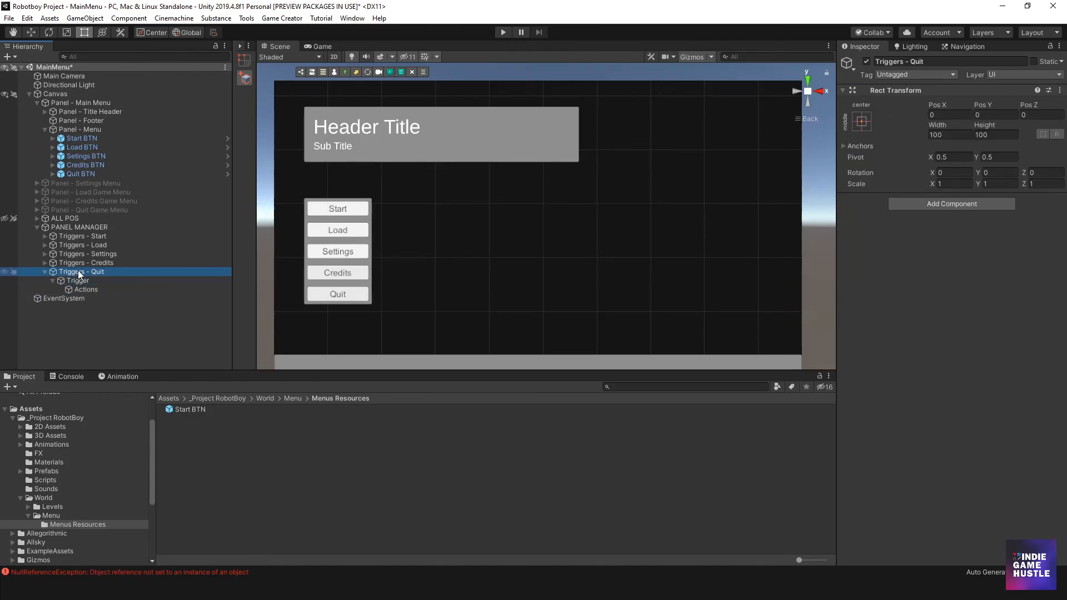
pyautogui.click(76, 282)
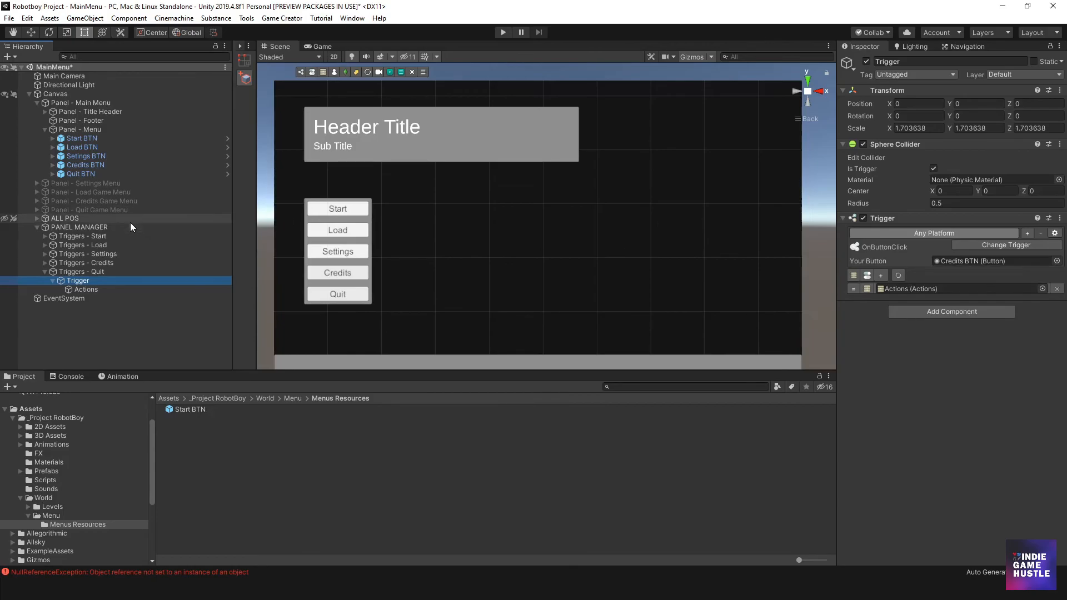
pyautogui.moveTo(81, 174); pyautogui.dragTo(978, 259)
# - Set the target of the set-active action in the Triggers - Quit Actions to Panel - Quit Game Menu, and collapse the group
pyautogui.click(85, 289)
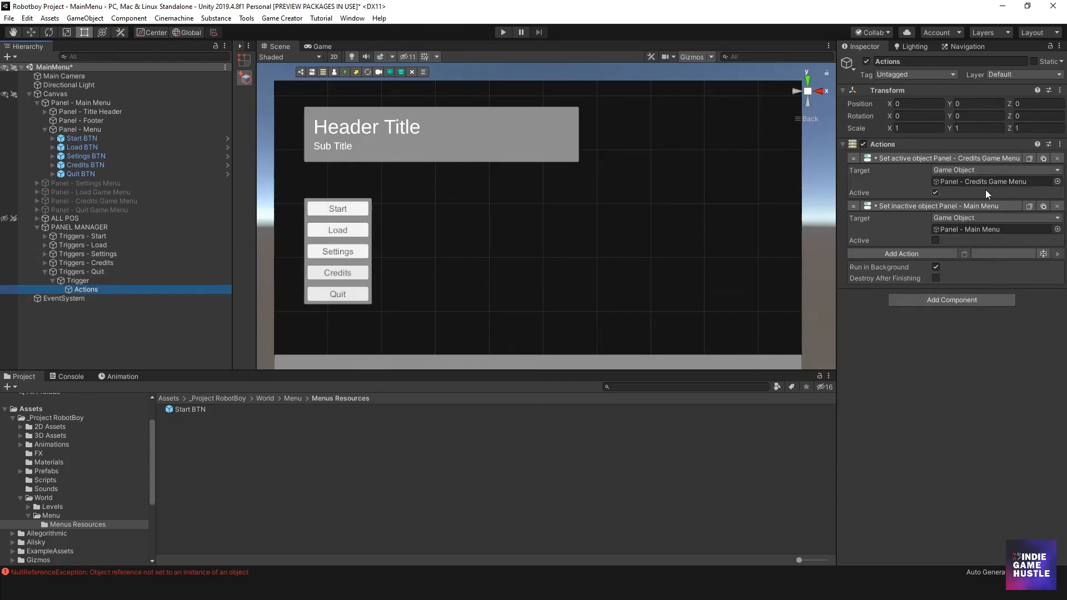
pyautogui.moveTo(81, 211); pyautogui.dragTo(953, 182)
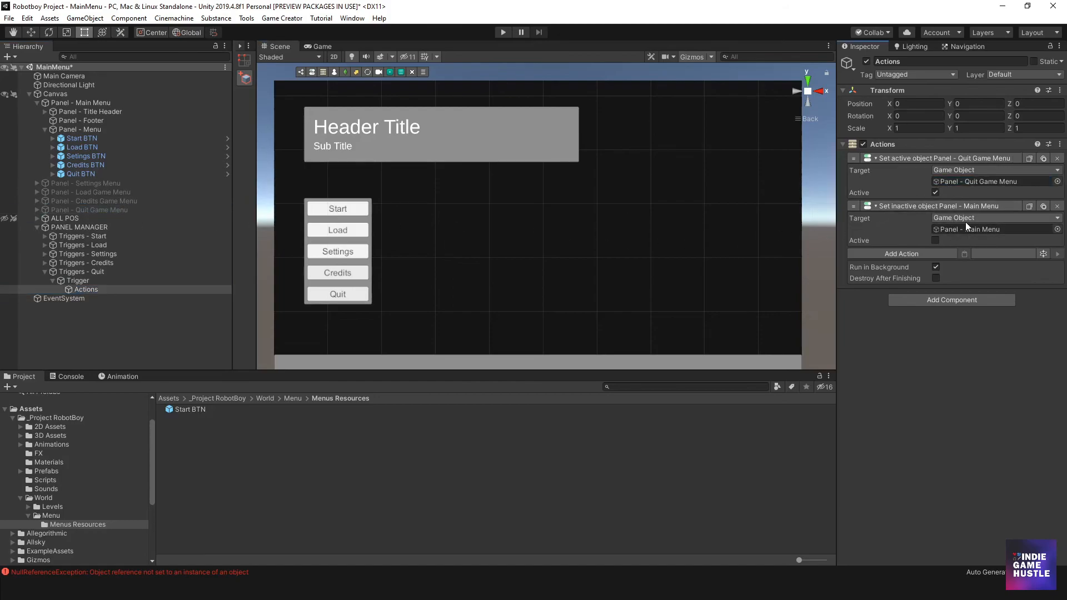
pyautogui.click(53, 280)
pyautogui.click(45, 273)
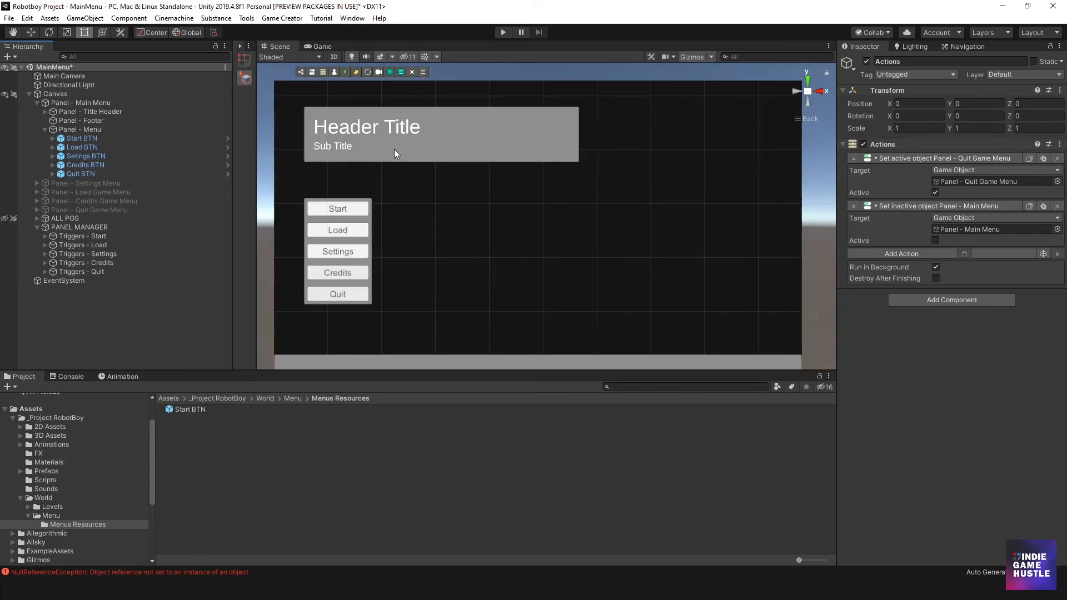
# - Run the scene, test the main menu's Settings button, and stop the playback
pyautogui.click(503, 32)
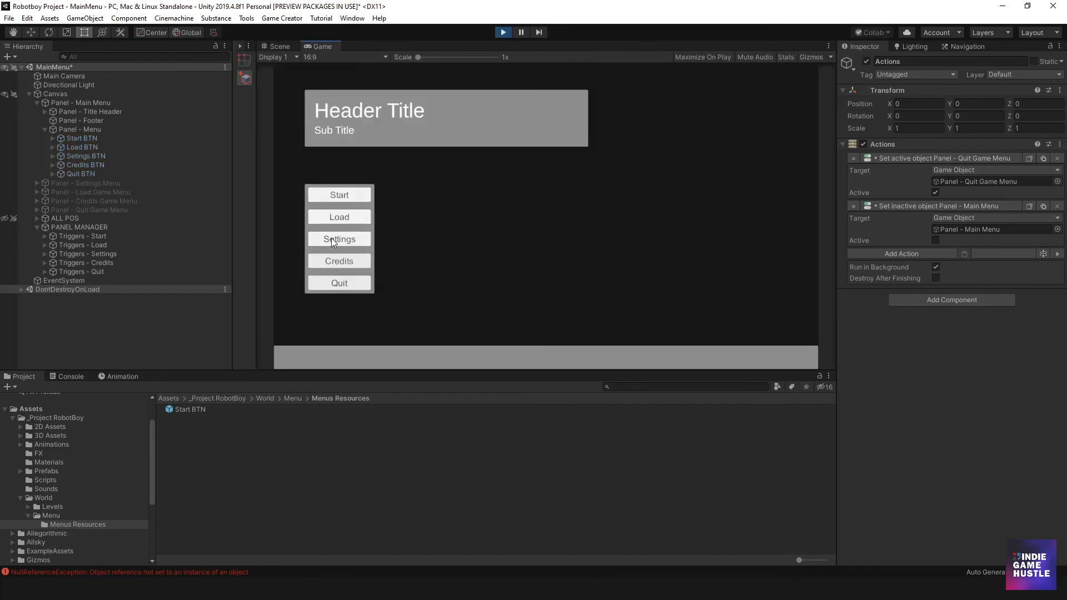
pyautogui.click(347, 237)
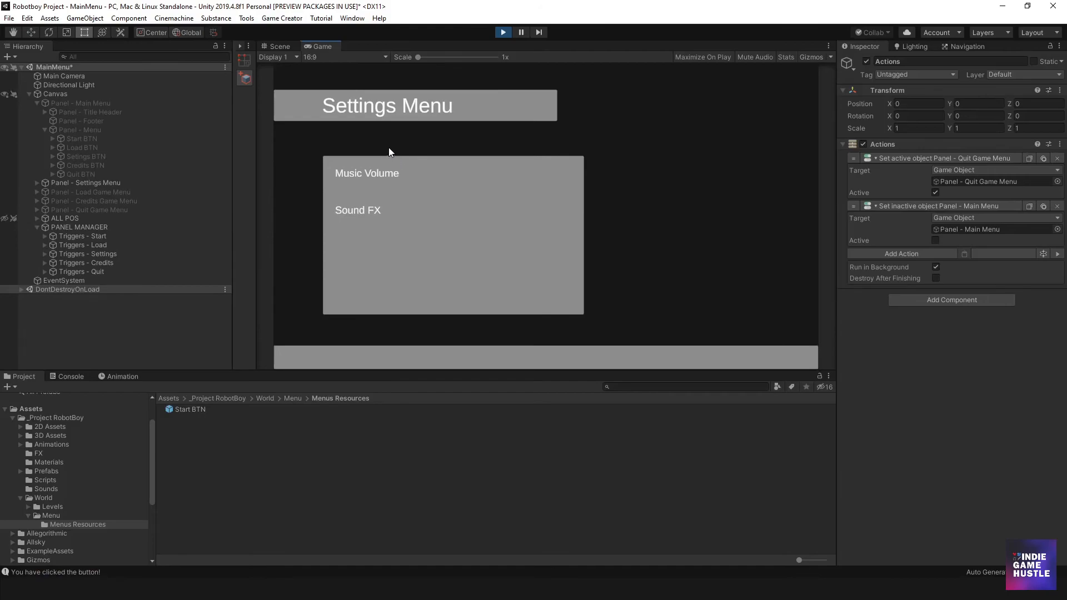
pyautogui.click(503, 33)
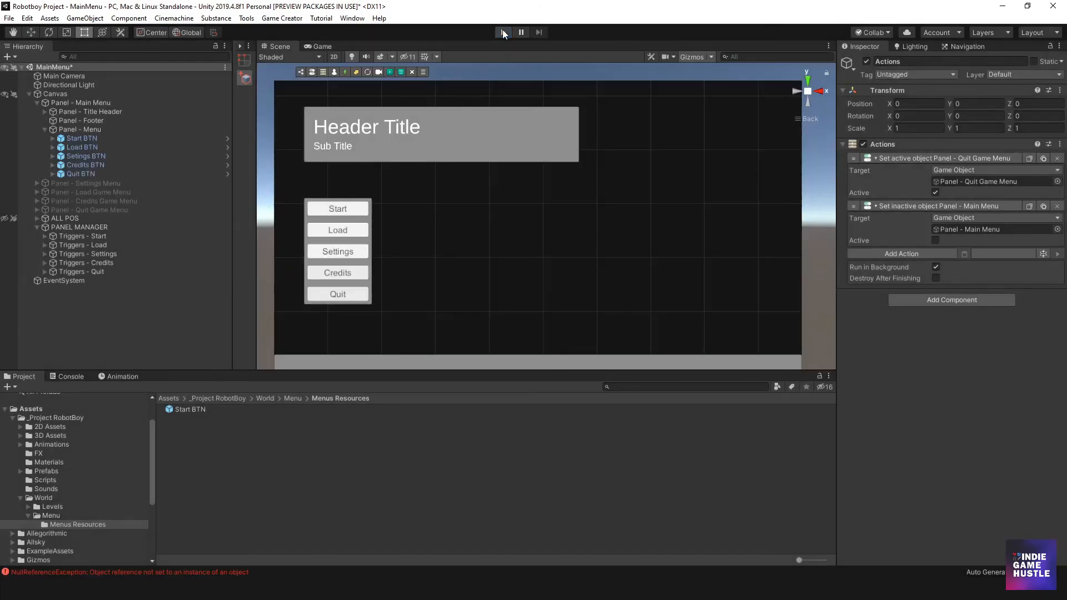
# - Run the scene again, test the main menu's Load button, and stop the playback
pyautogui.click(503, 32)
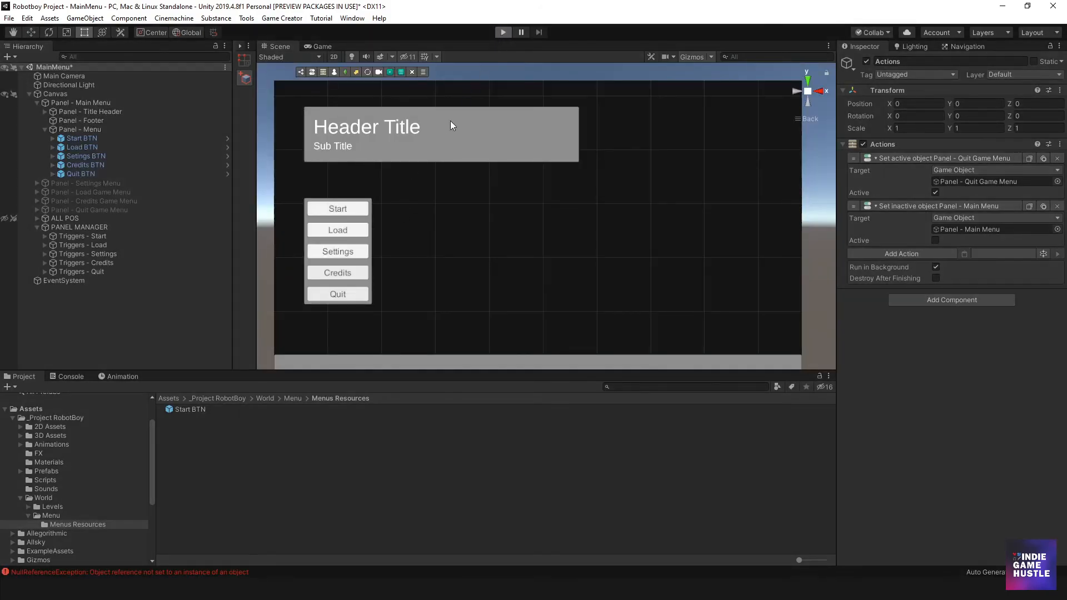
pyautogui.click(350, 217)
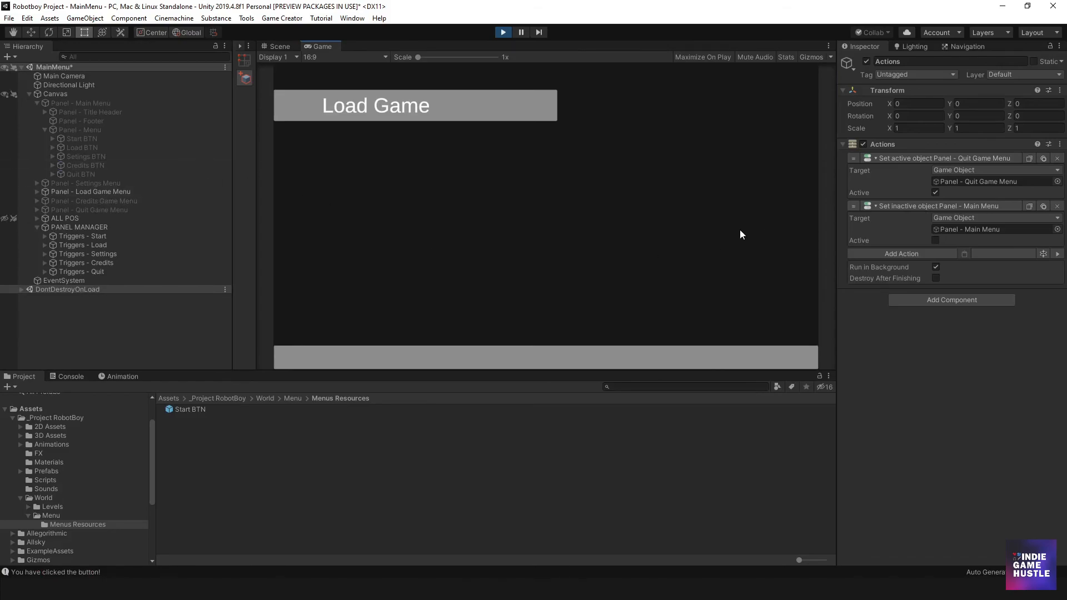
pyautogui.click(503, 32)
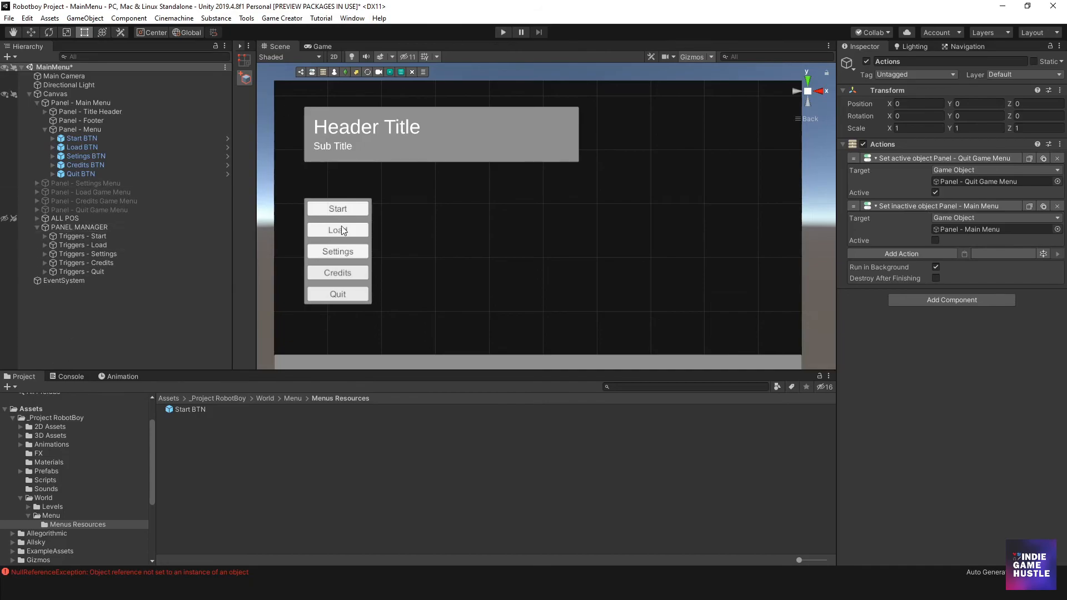
pyautogui.scroll(-3, 588, 239)
pyautogui.moveTo(548, 226); pyautogui.dragTo(544, 223, button='middle')
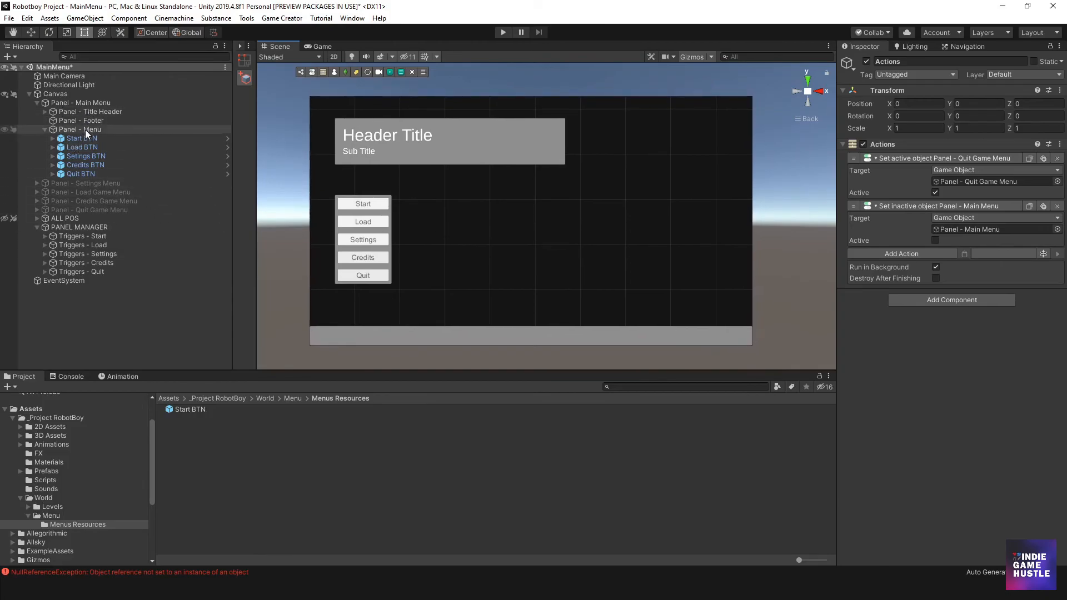
# - Collapse the Panel - Main Menu group, make Panel - Settings Menu active, and frame it in the scene
pyautogui.click(45, 129)
pyautogui.click(37, 103)
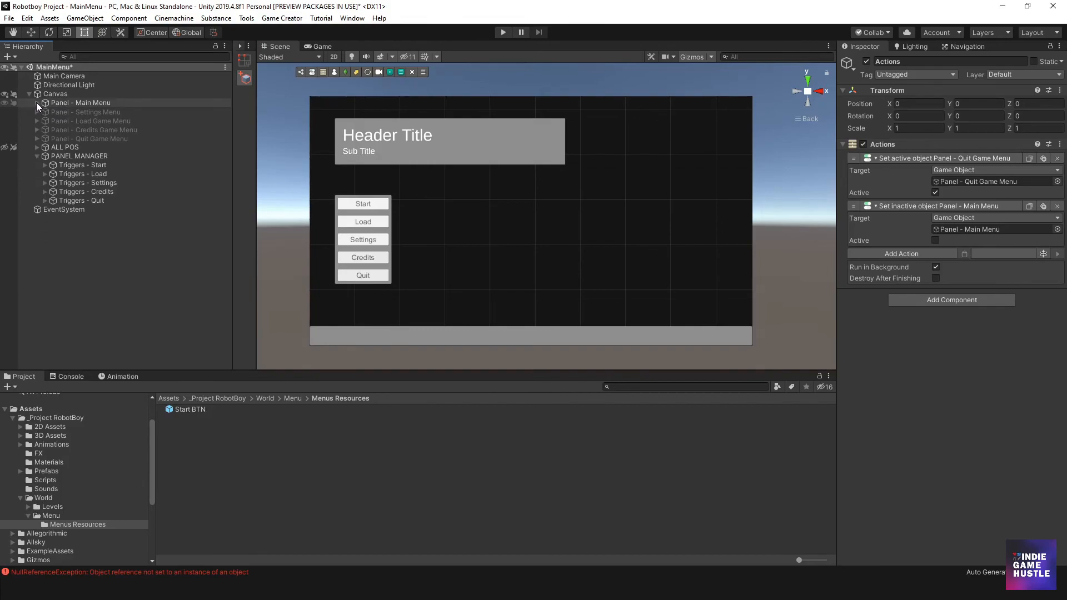
pyautogui.scroll(-5, 519, 217)
pyautogui.moveTo(526, 252); pyautogui.dragTo(496, 205, button='middle')
pyautogui.click(60, 102)
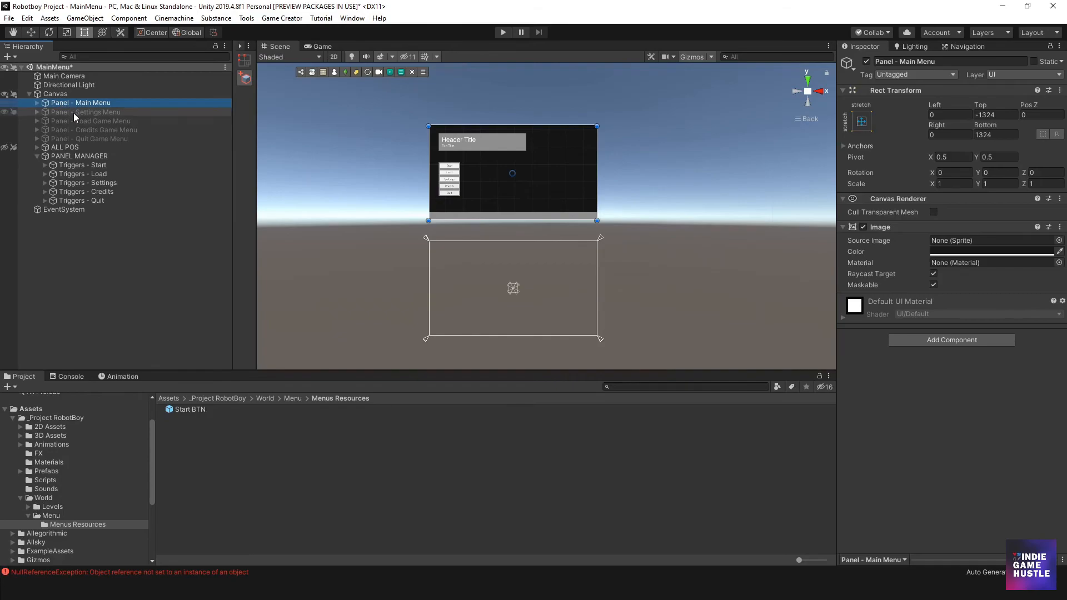
pyautogui.click(74, 112)
pyautogui.click(866, 62)
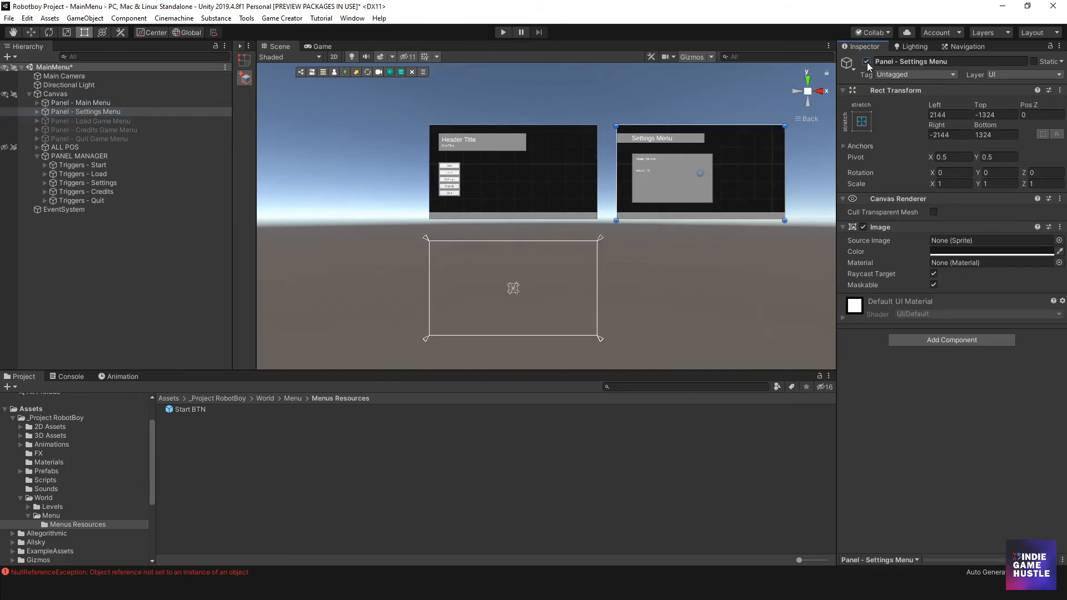
pyautogui.press('f')
pyautogui.scroll(4, 548, 196)
pyautogui.moveTo(552, 180); pyautogui.dragTo(549, 242, button='middle')
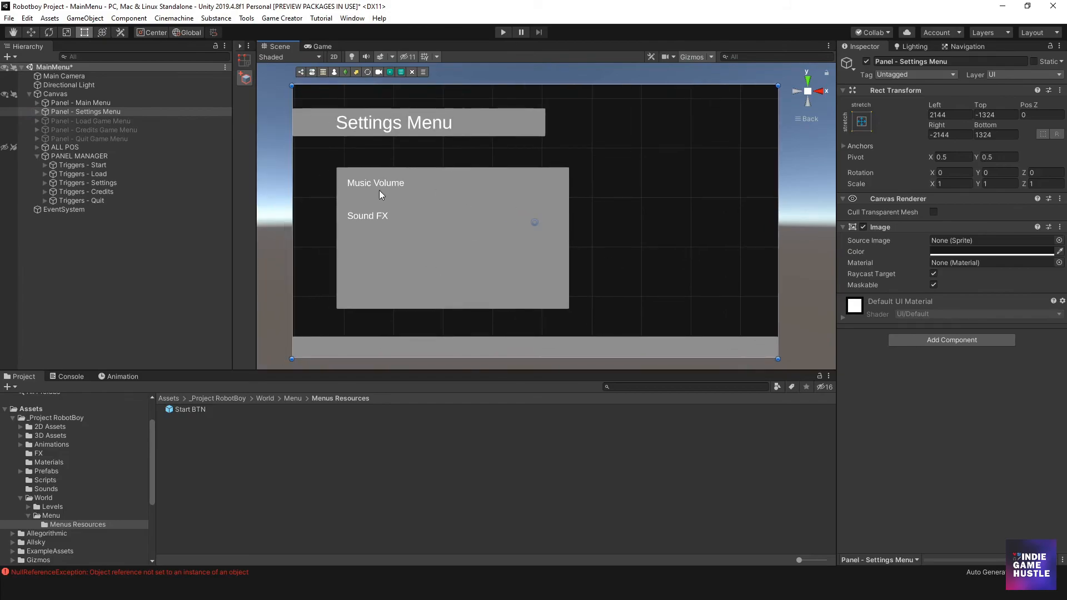
# - Clear all messages from the Console and return to the project files
pyautogui.click(62, 379)
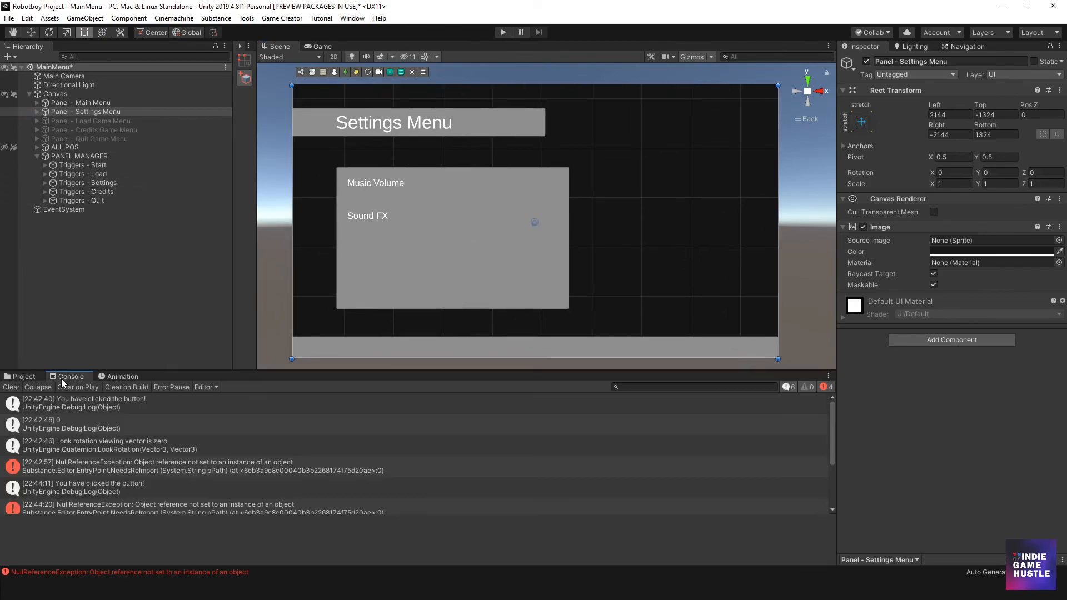
pyautogui.click(14, 387)
pyautogui.click(19, 379)
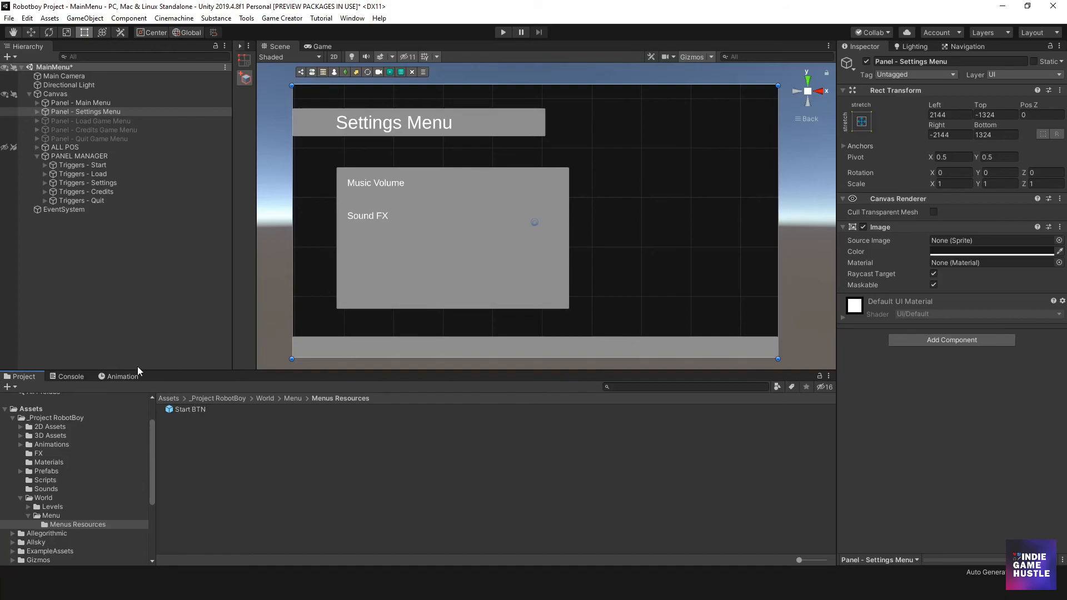
# - Place an instance of the Start BTN prefab in the scene and nest it under Panel - Settings Menu in the Canvas
pyautogui.moveTo(177, 410); pyautogui.dragTo(606, 241)
pyautogui.moveTo(628, 207); pyautogui.dragTo(628, 207)
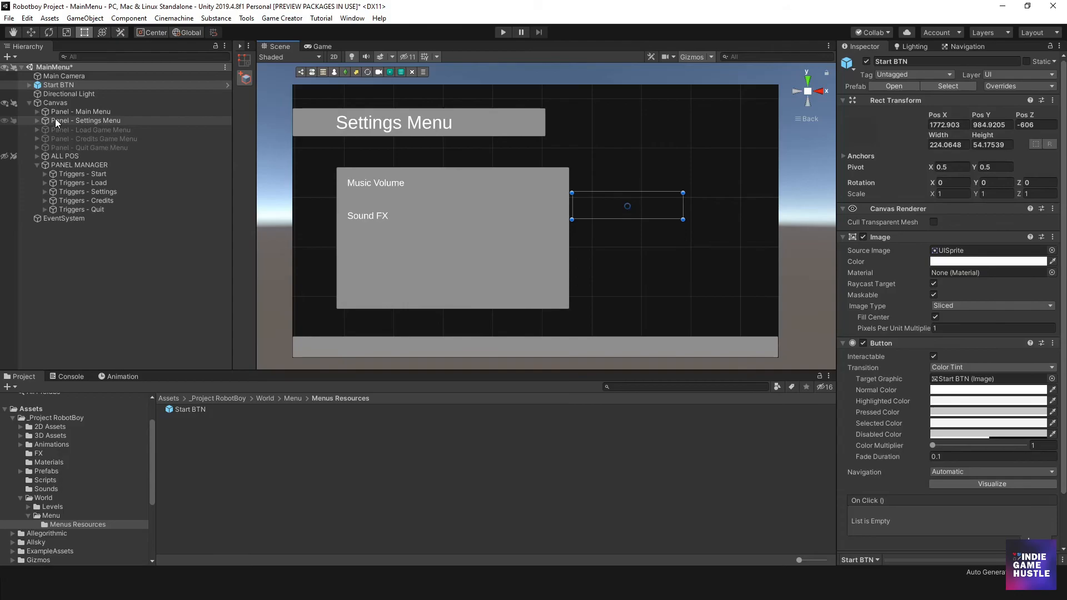
pyautogui.moveTo(55, 82); pyautogui.dragTo(58, 106)
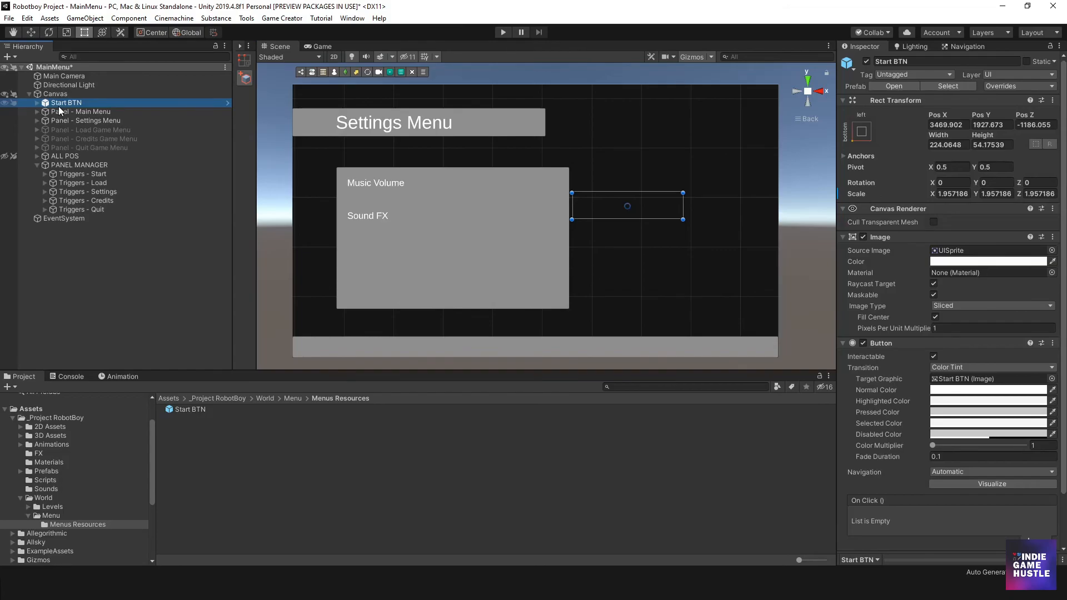
pyautogui.moveTo(59, 104); pyautogui.dragTo(58, 154)
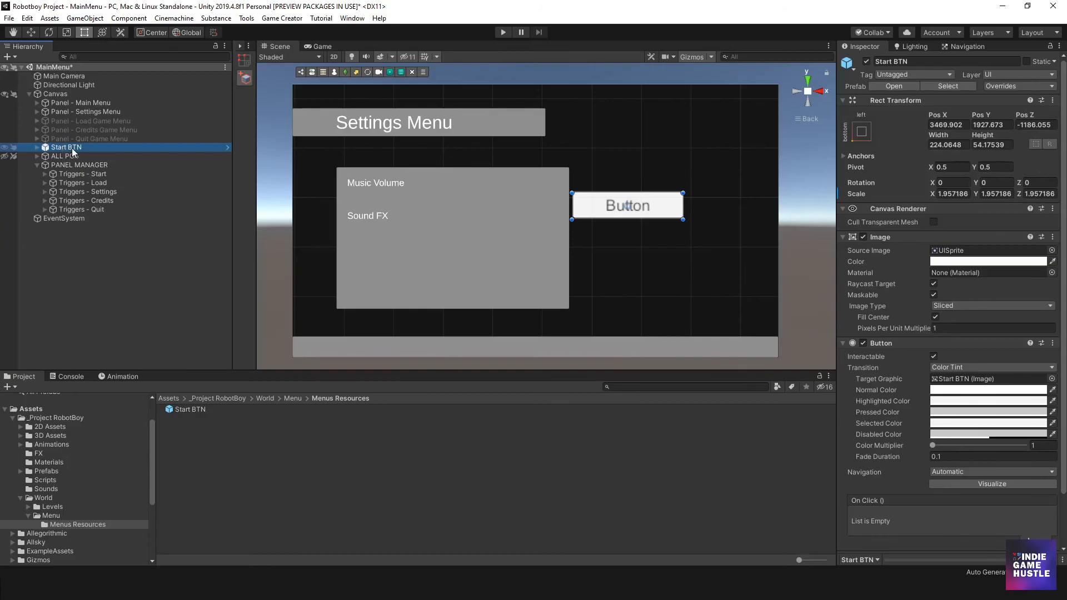
pyautogui.click(36, 112)
pyautogui.moveTo(63, 177); pyautogui.dragTo(64, 116)
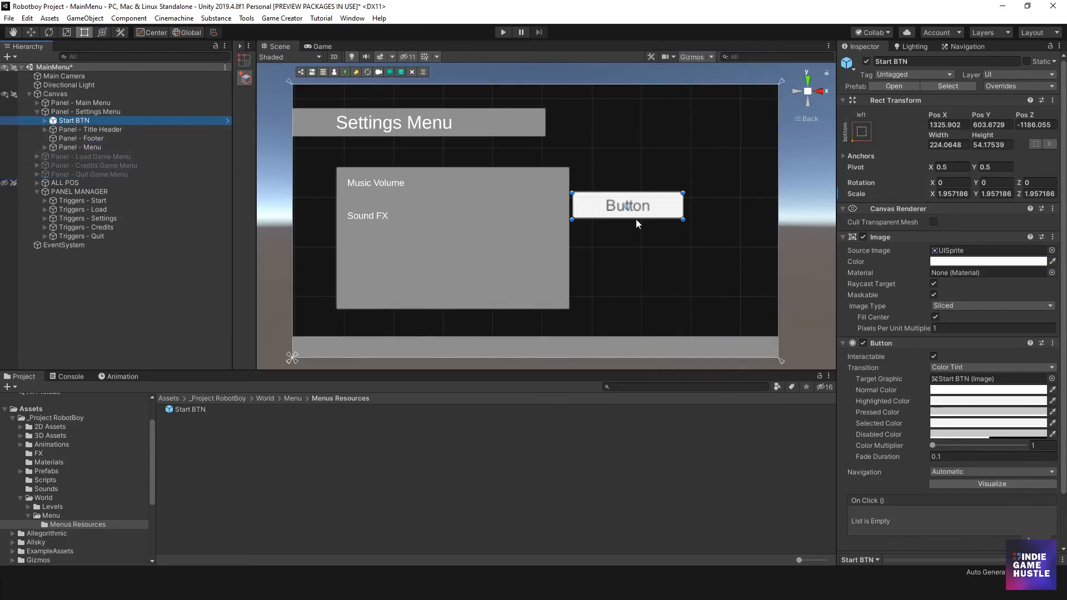
pyautogui.moveTo(595, 206); pyautogui.dragTo(641, 301)
# - Shrink the settings Panel - Menu and move it up, with its right offset at about 1187 and bottom offset at about 411
pyautogui.click(459, 259)
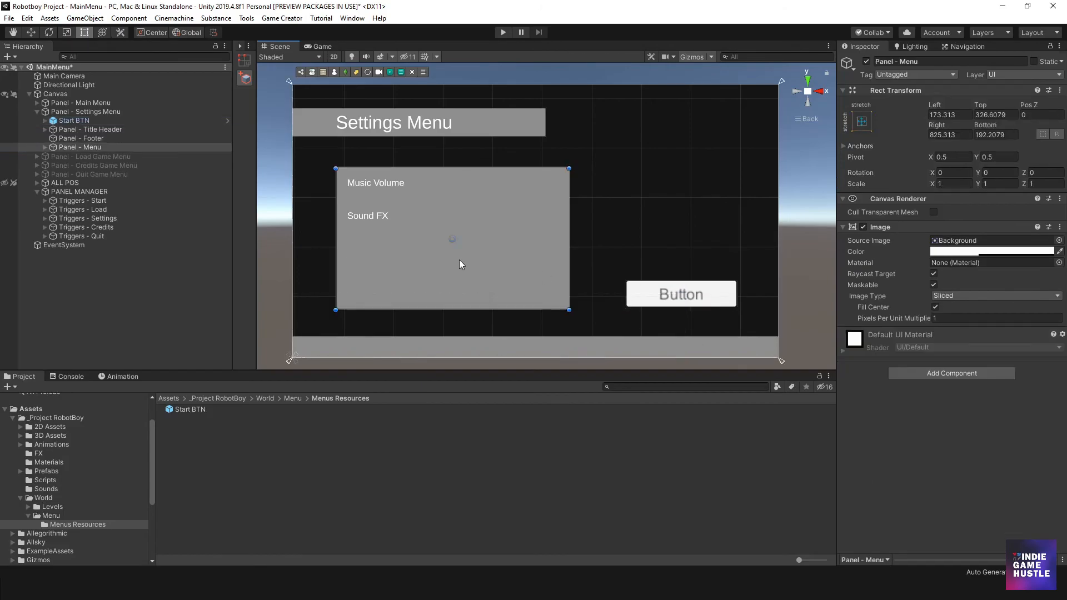
pyautogui.moveTo(494, 309); pyautogui.dragTo(494, 274)
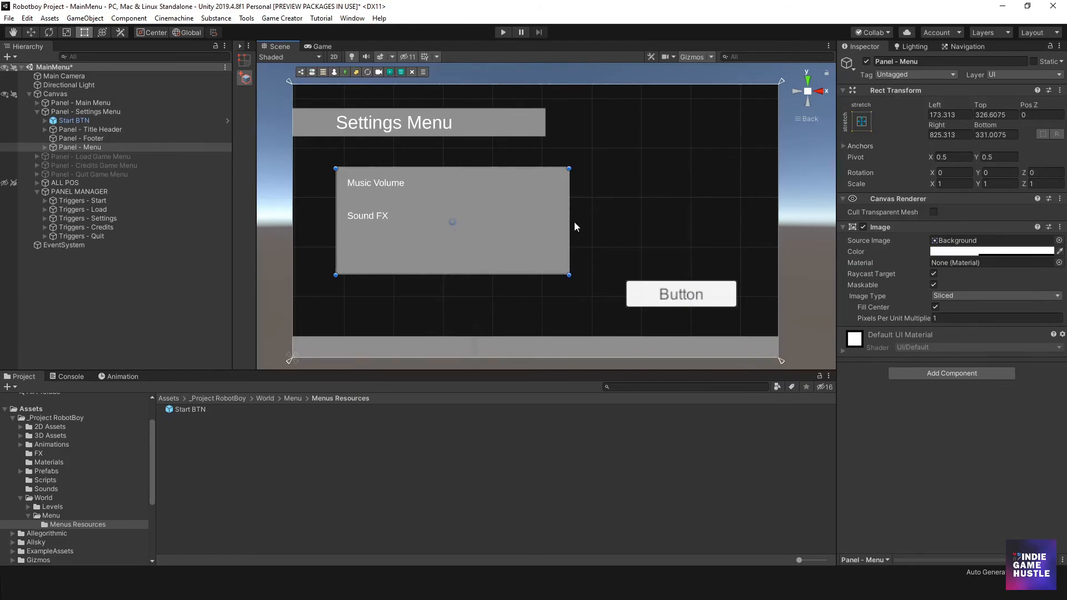
pyautogui.moveTo(567, 220); pyautogui.dragTo(415, 202)
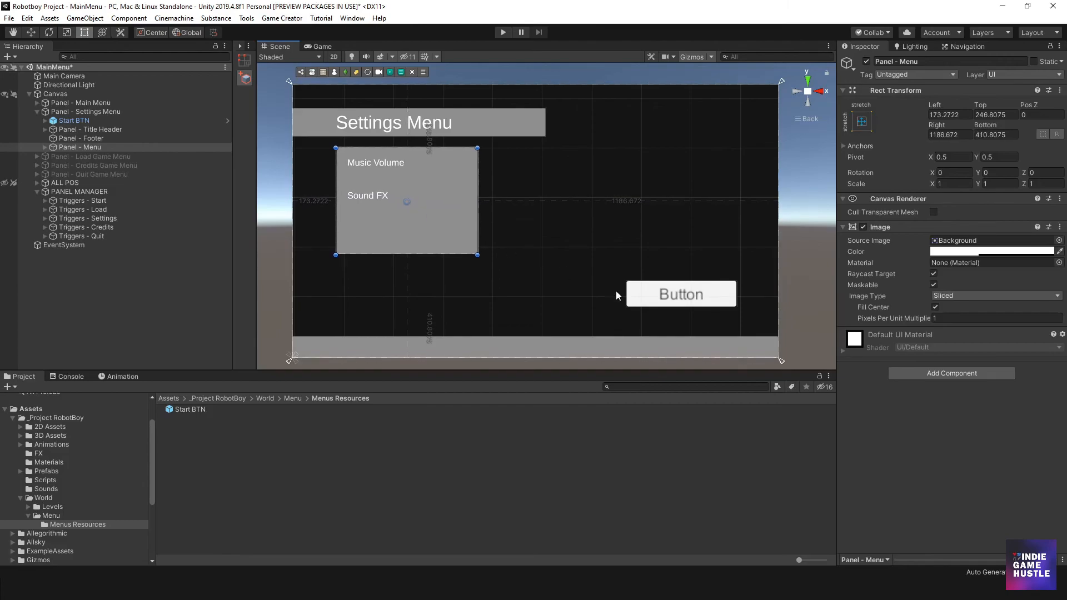
# - Move the Start BTN below the settings box, aligned with its left edge, and shrink it to about 157 by 41
pyautogui.click(666, 295)
pyautogui.moveTo(666, 294); pyautogui.dragTo(429, 316)
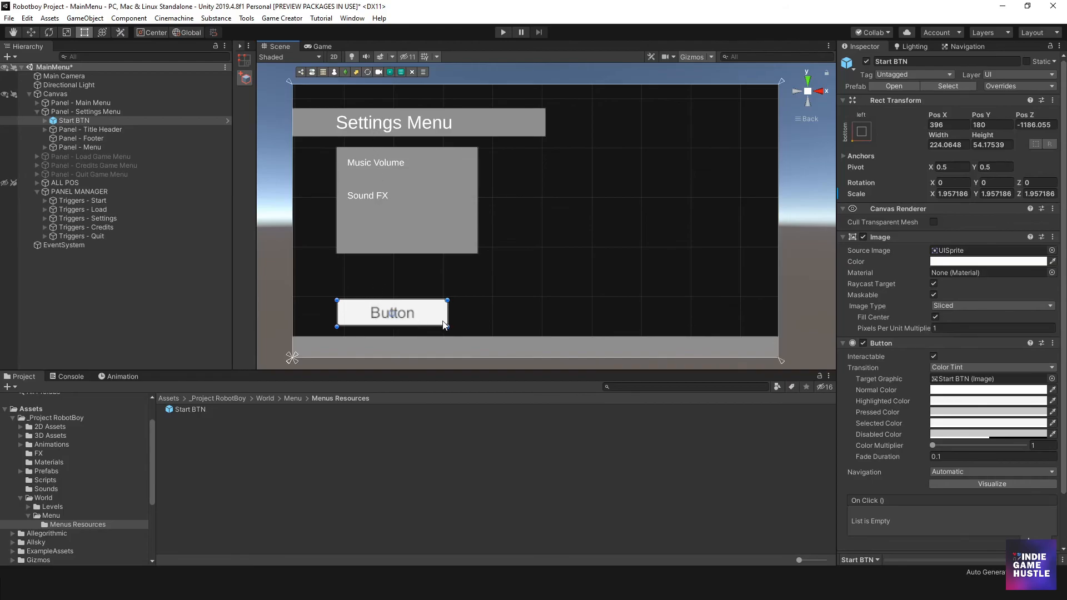
pyautogui.moveTo(446, 325); pyautogui.dragTo(414, 320)
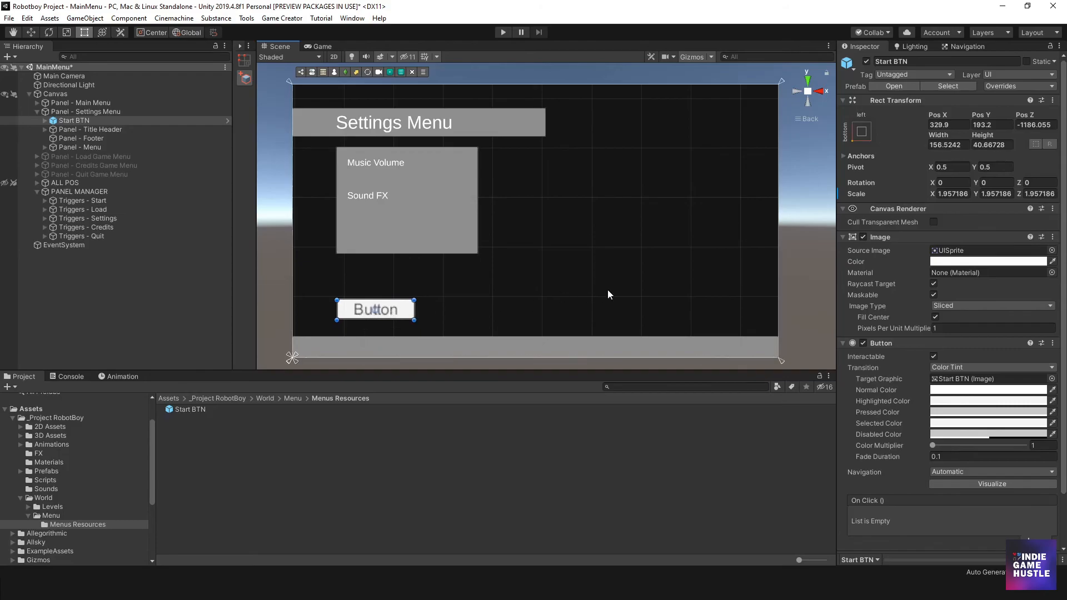
# - Try font size 28 on the Start BTN's Text object, and set it back to 32
pyautogui.click(45, 121)
pyautogui.click(73, 130)
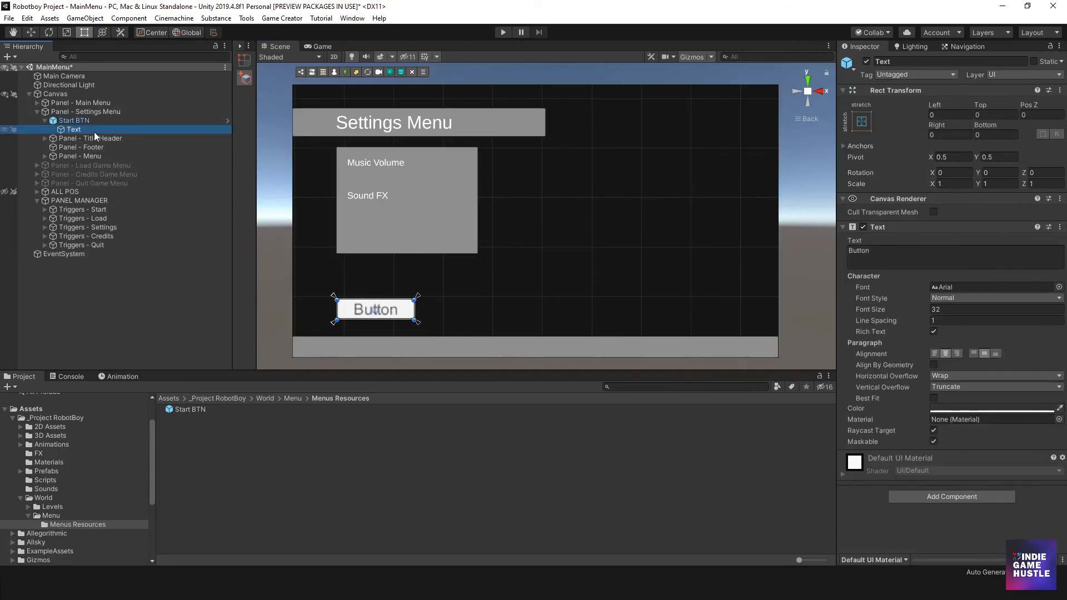
pyautogui.click(935, 310)
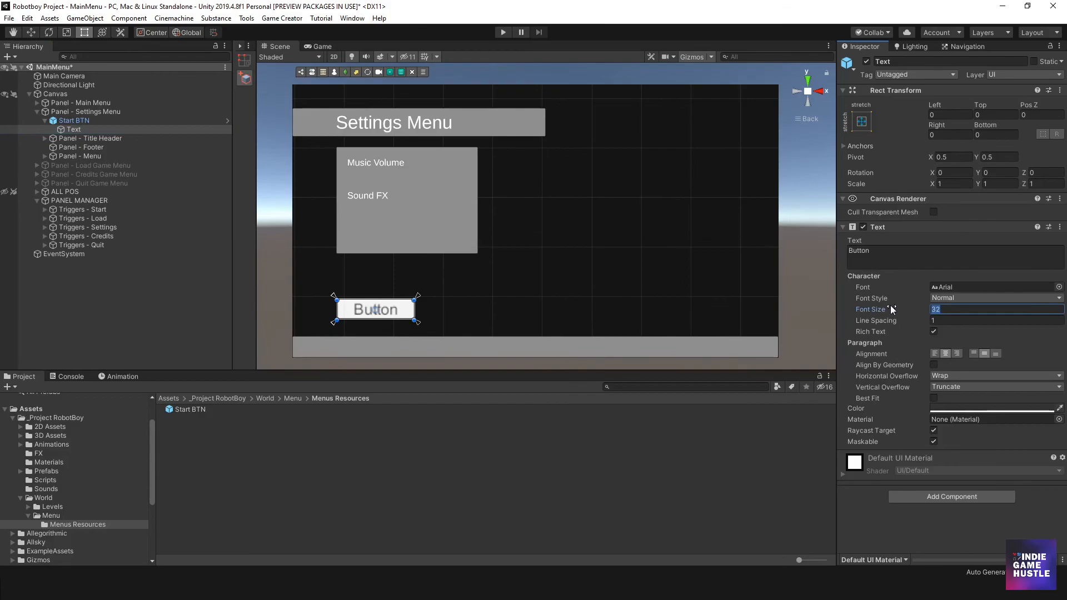
pyautogui.write('28')
pyautogui.press('BackSpace')
pyautogui.press('BackSpace')
pyautogui.write('32')
pyautogui.press('Tab')
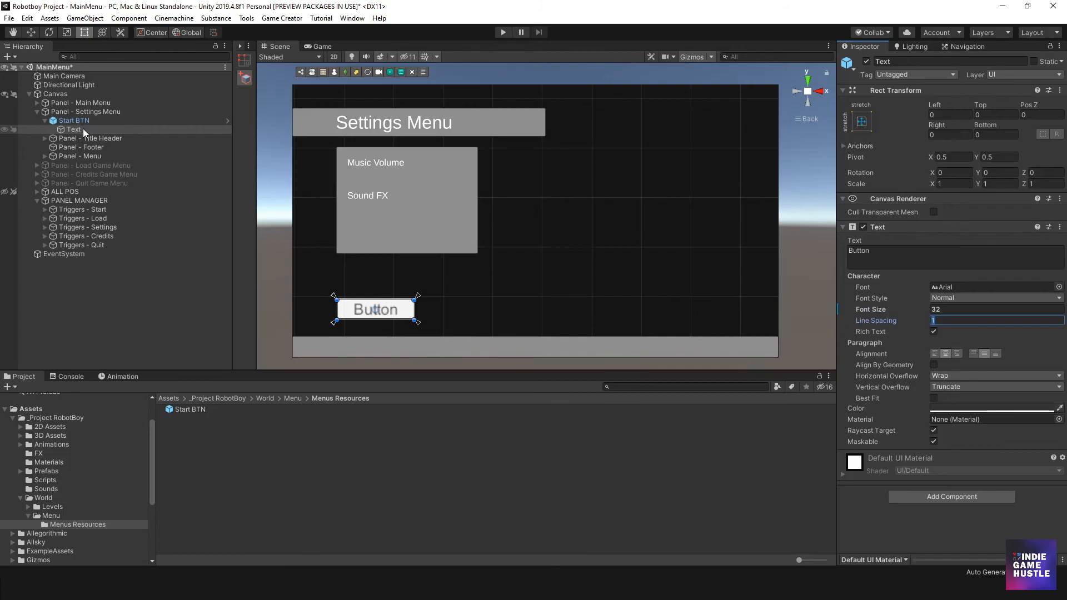
# - Try to move the Start BTN's Text object upward in the scene, and undo the move
pyautogui.click(82, 121)
pyautogui.click(80, 130)
pyautogui.click(365, 317)
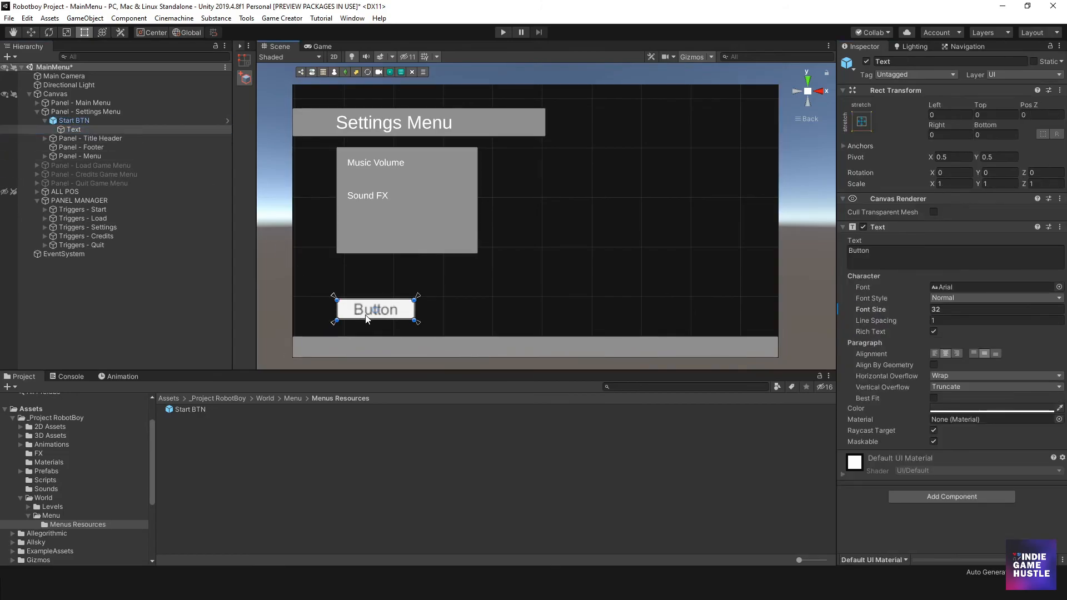
pyautogui.click(76, 130)
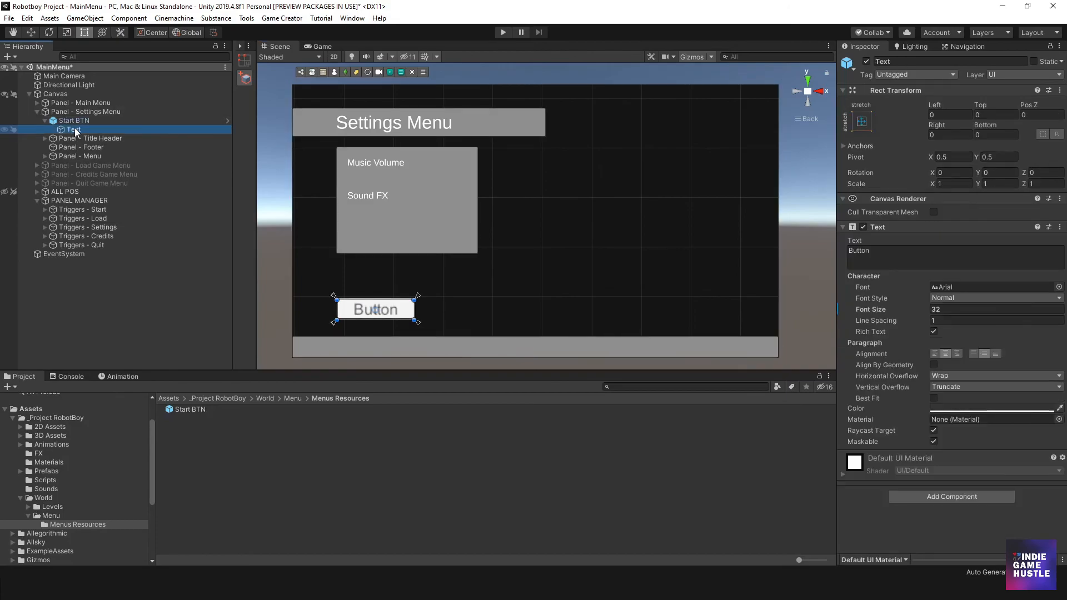
pyautogui.moveTo(364, 316); pyautogui.dragTo(363, 293)
pyautogui.hotkey('ctrl', 'z')
# - Set the font size of the Start BTN's Text object to 24
pyautogui.click(918, 309)
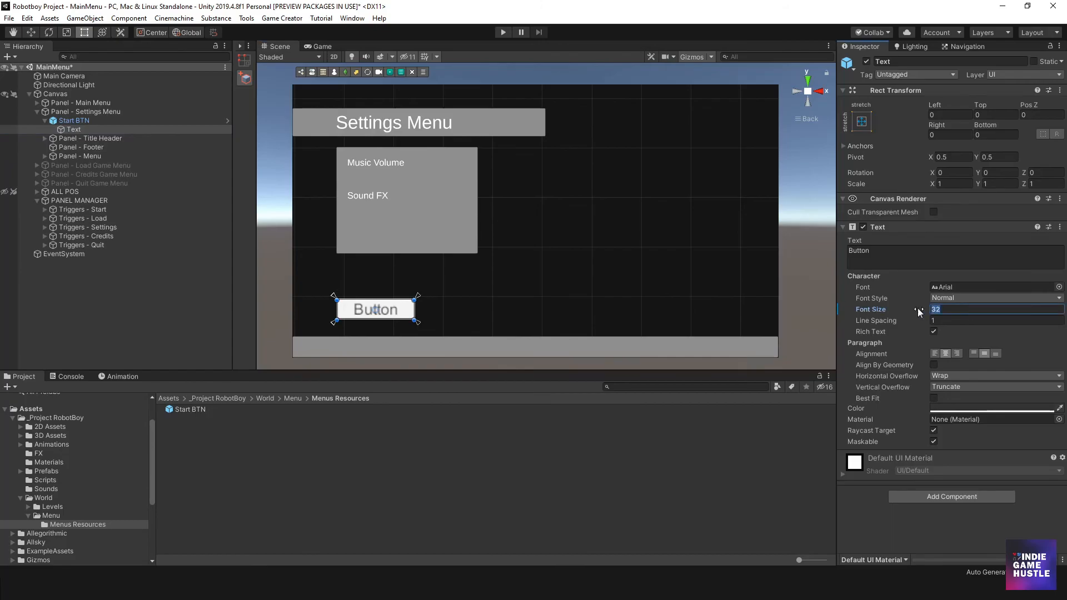
pyautogui.write('18')
pyautogui.press('BackSpace')
pyautogui.press('BackSpace')
pyautogui.write('24')
# - Resize the Start BTN to about 130 by 30 by pulling in its lower-left corner
pyautogui.scroll(-5, 430, 249)
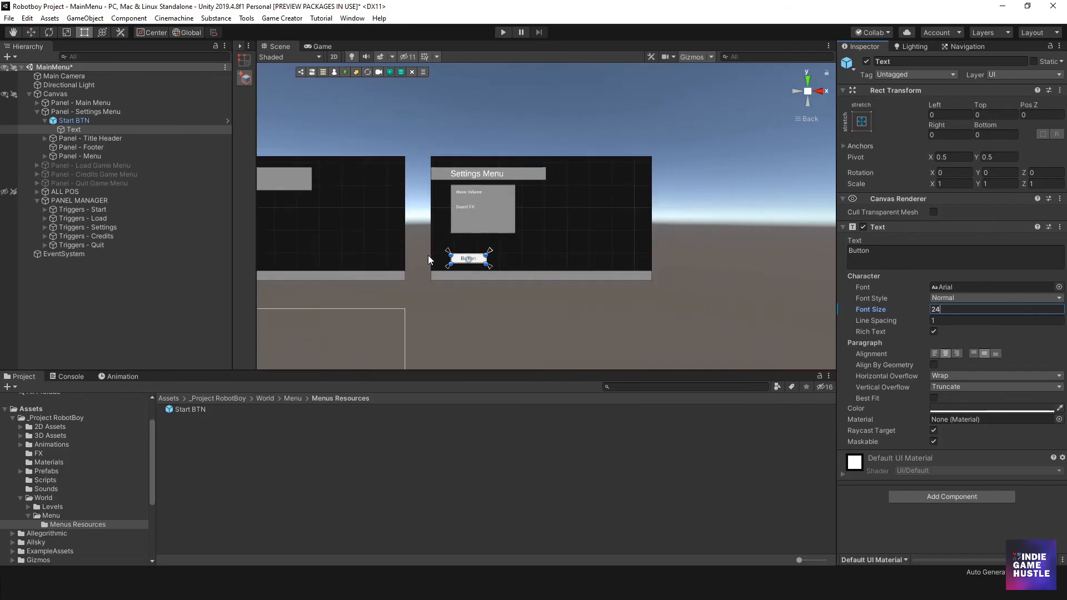
pyautogui.scroll(8, 429, 248)
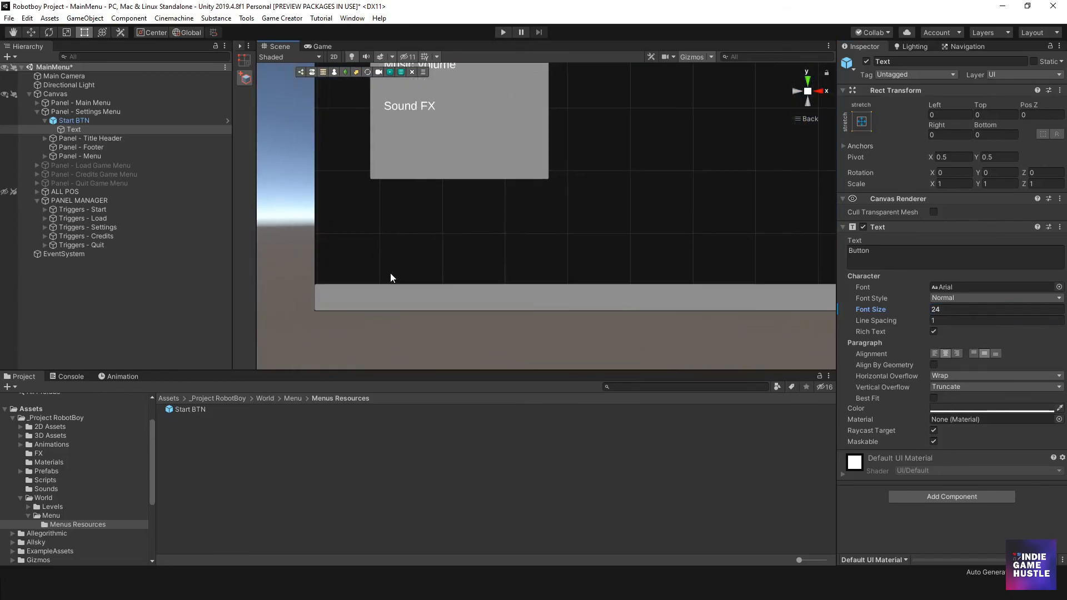
pyautogui.scroll(-6, 397, 258)
pyautogui.scroll(3, 397, 286)
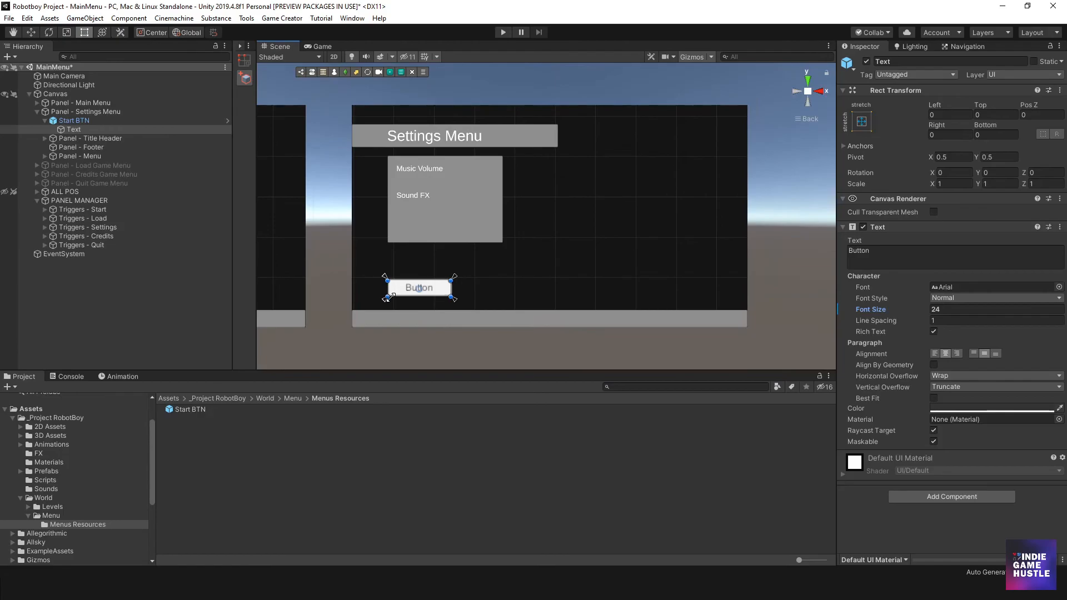
pyautogui.moveTo(397, 288); pyautogui.dragTo(388, 288)
pyautogui.click(92, 122)
pyautogui.moveTo(389, 297); pyautogui.dragTo(399, 293)
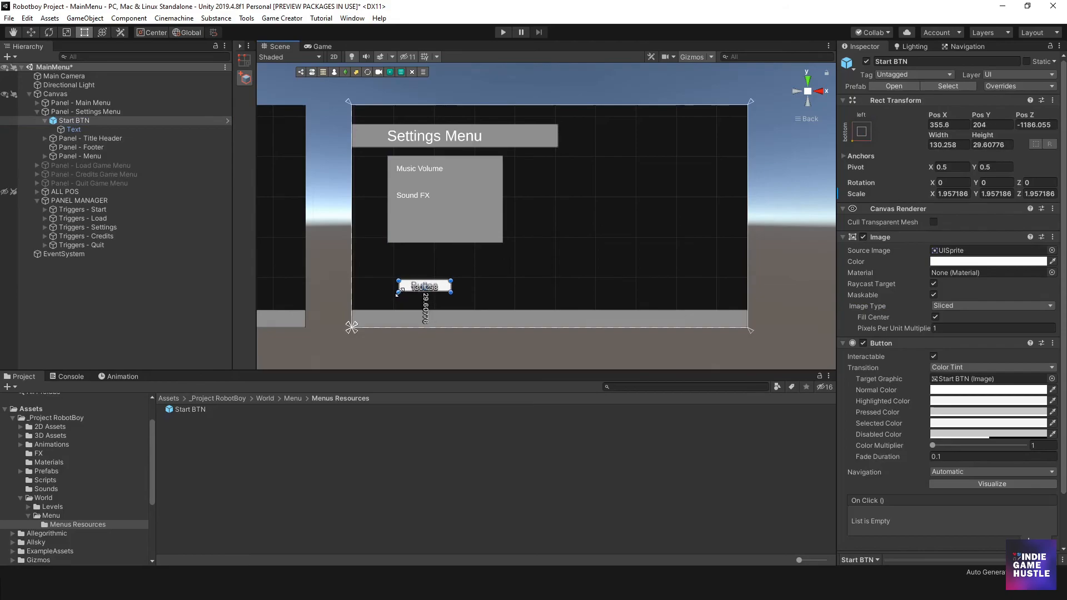
# - Move the resized Start BTN under the settings box's left edge, to about X 307, Y 241
pyautogui.click(84, 129)
pyautogui.scroll(3, 419, 266)
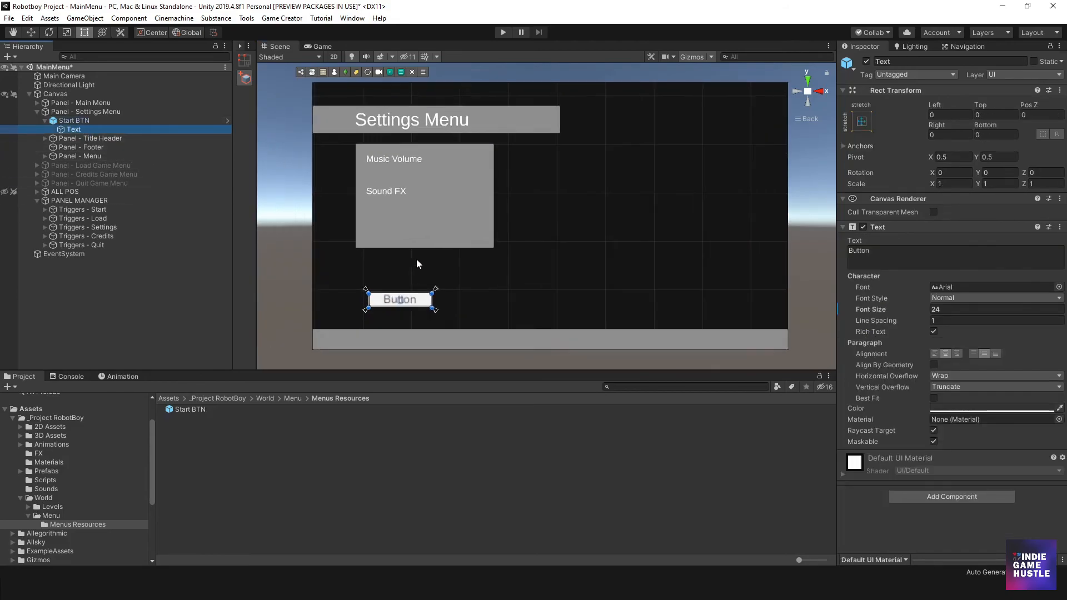
pyautogui.scroll(-2, 366, 296)
pyautogui.scroll(3, 426, 282)
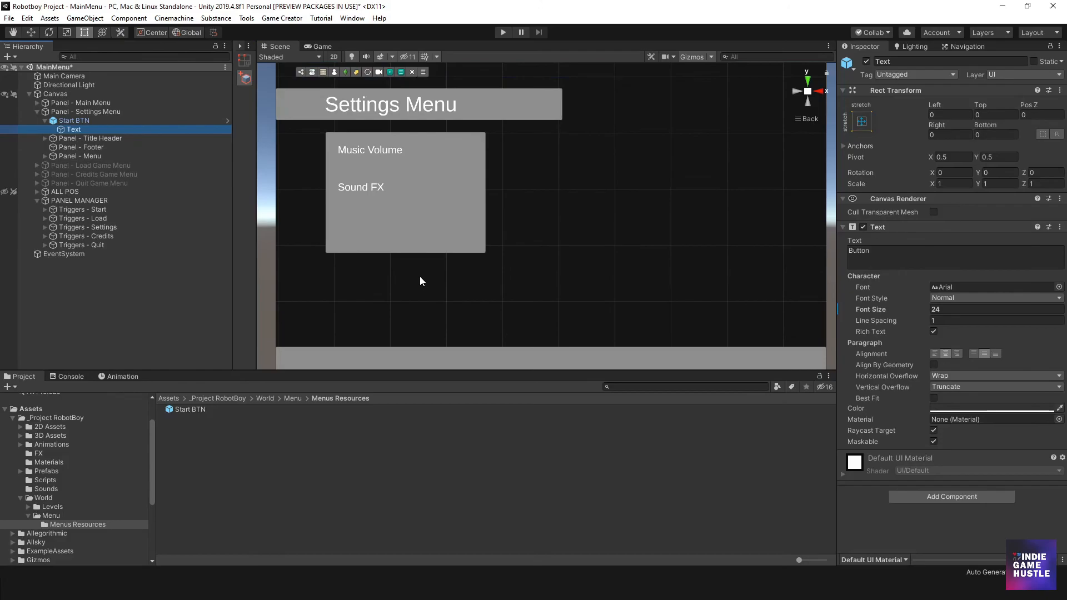
pyautogui.moveTo(423, 279); pyautogui.dragTo(459, 170, button='middle')
pyautogui.scroll(2, 433, 214)
pyautogui.moveTo(373, 206); pyautogui.dragTo(403, 287, button='middle')
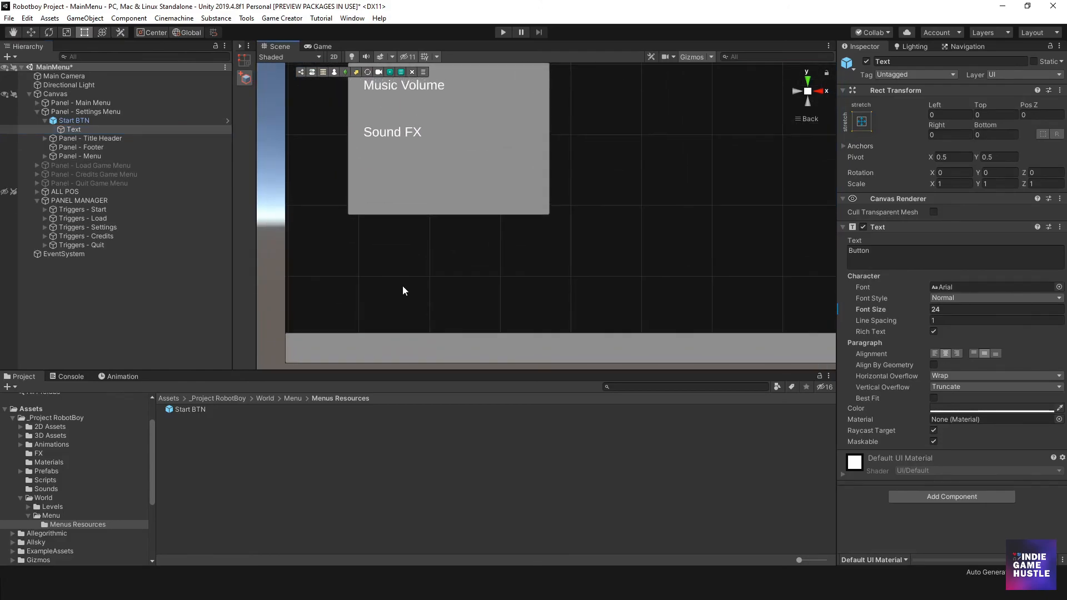
pyautogui.click(74, 120)
pyautogui.scroll(-5, 378, 240)
pyautogui.moveTo(444, 240); pyautogui.dragTo(392, 286, button='middle')
pyautogui.moveTo(421, 326)
pyautogui.mouseDown()
pyautogui.moveTo(414, 305)
pyautogui.moveTo(409, 317)
pyautogui.mouseUp()
# - Change the caption of the Start BTN in Panel - Settings Menu to "Back"
pyautogui.click(74, 129)
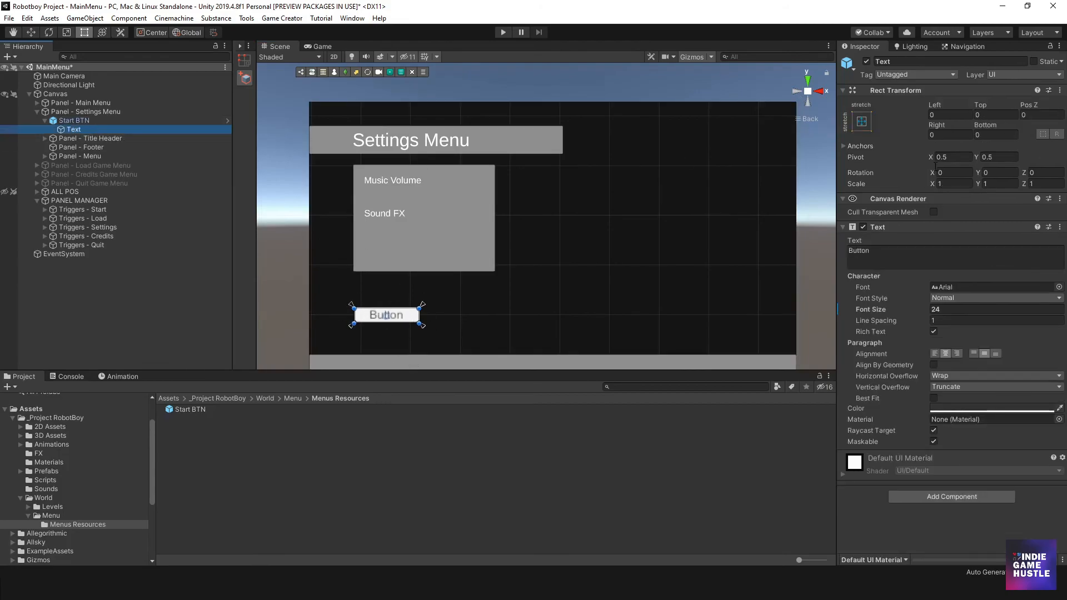
pyautogui.doubleClick(874, 251)
pyautogui.write('Back')
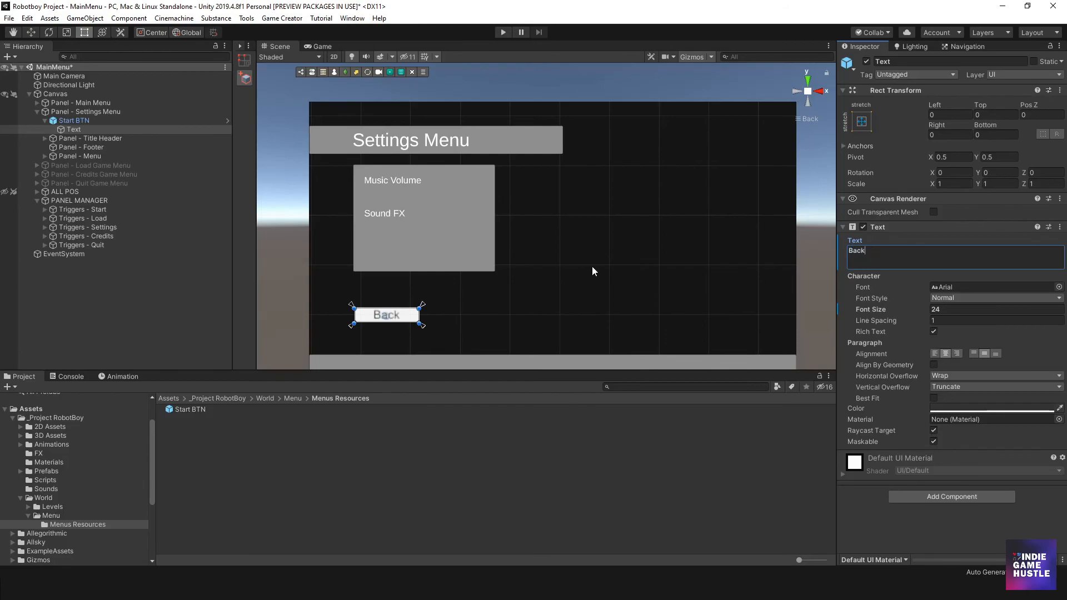
# - Deactivate the Start BTN object under Panel - Settings Menu
pyautogui.click(198, 258)
pyautogui.click(96, 118)
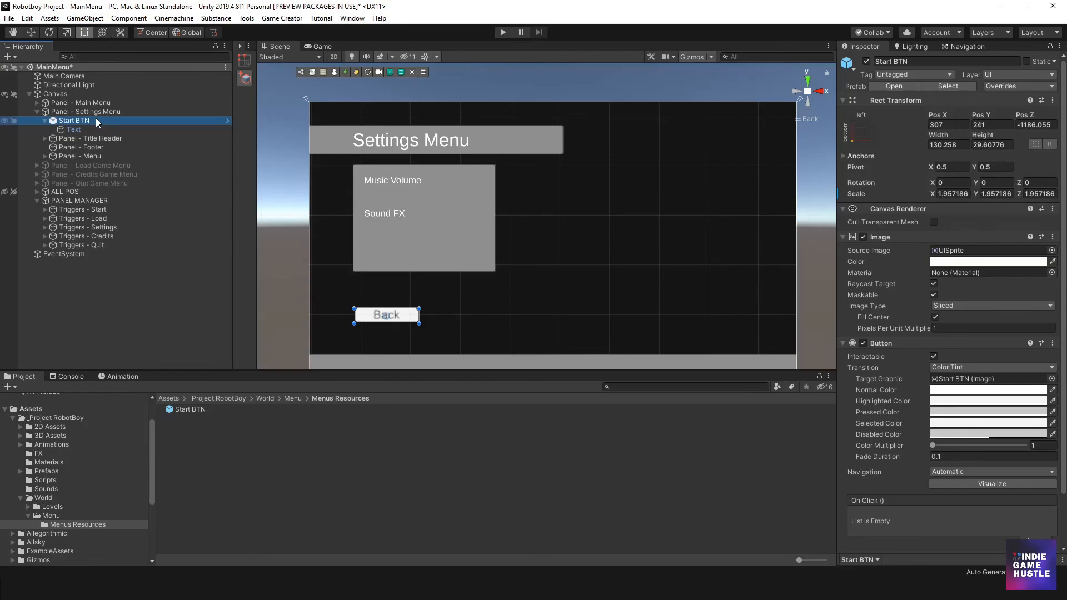
pyautogui.click(867, 63)
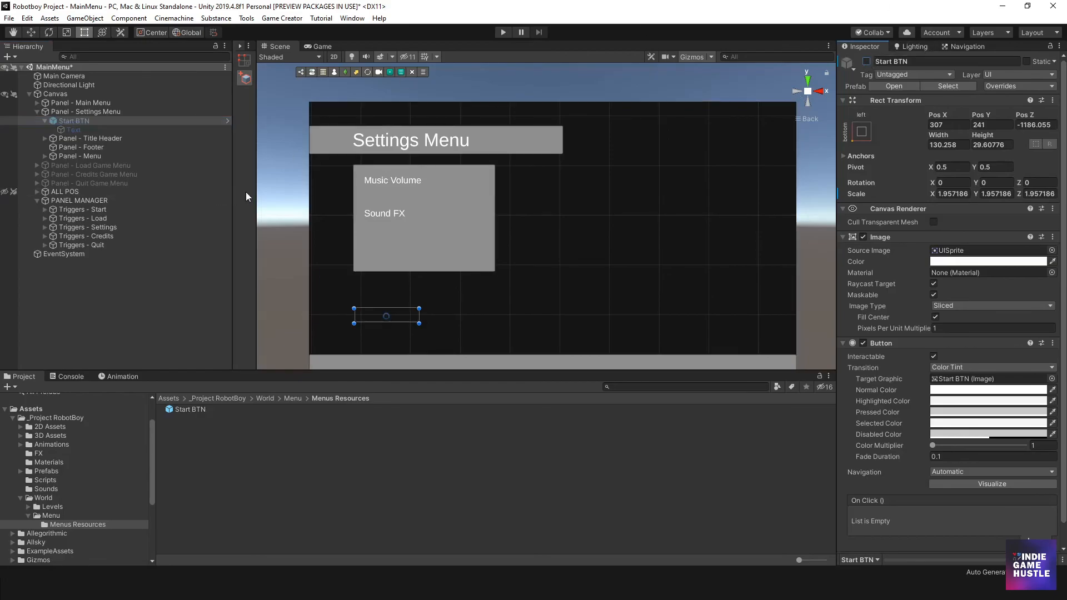
# - Add a UI Button to Panel - Settings Menu, enlarge it to about 246 by 61, and make it the panel's first child
pyautogui.rightClick(76, 111)
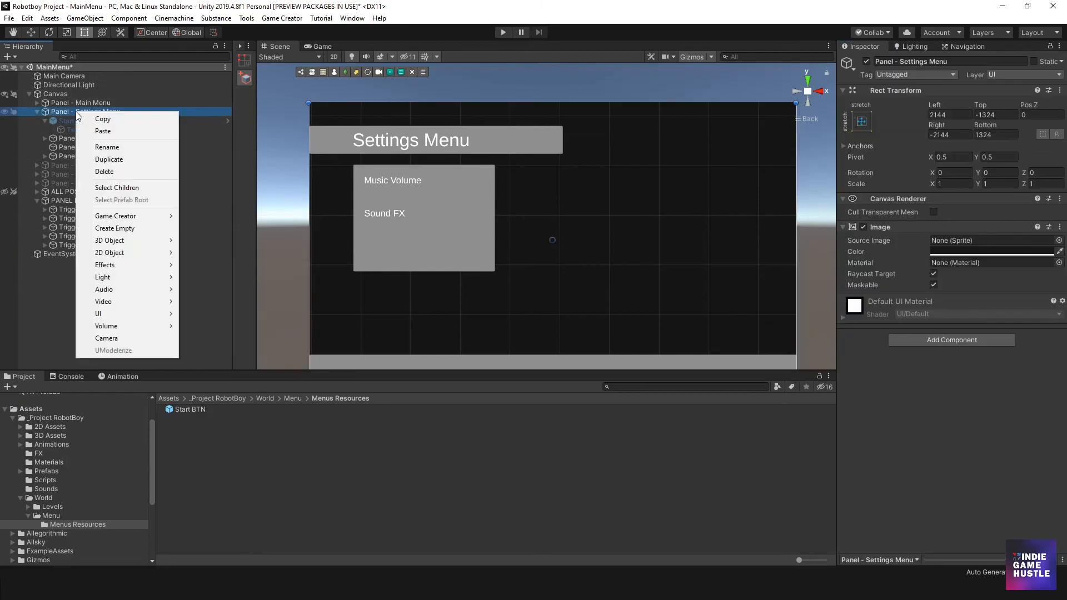
pyautogui.moveTo(115, 313)
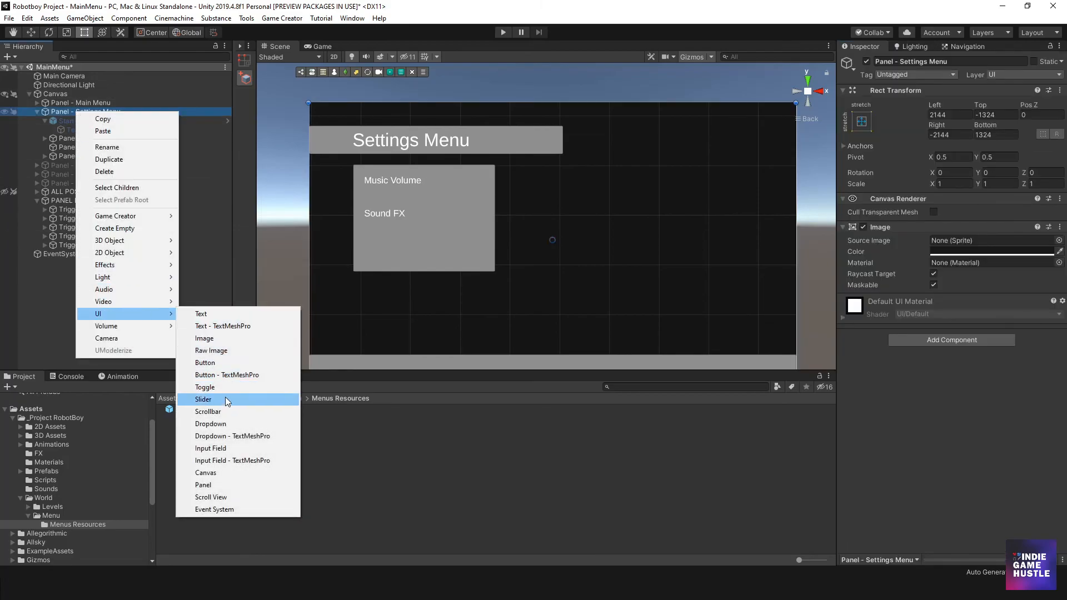
pyautogui.click(231, 367)
pyautogui.moveTo(532, 243); pyautogui.dragTo(510, 252)
pyautogui.click(67, 165)
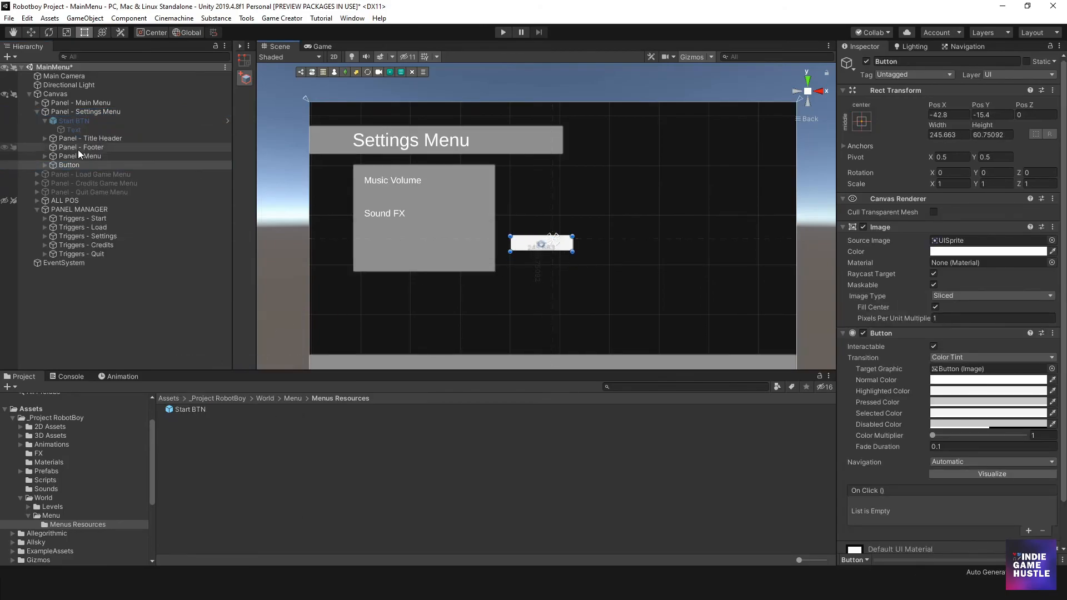
pyautogui.moveTo(67, 165); pyautogui.dragTo(77, 118)
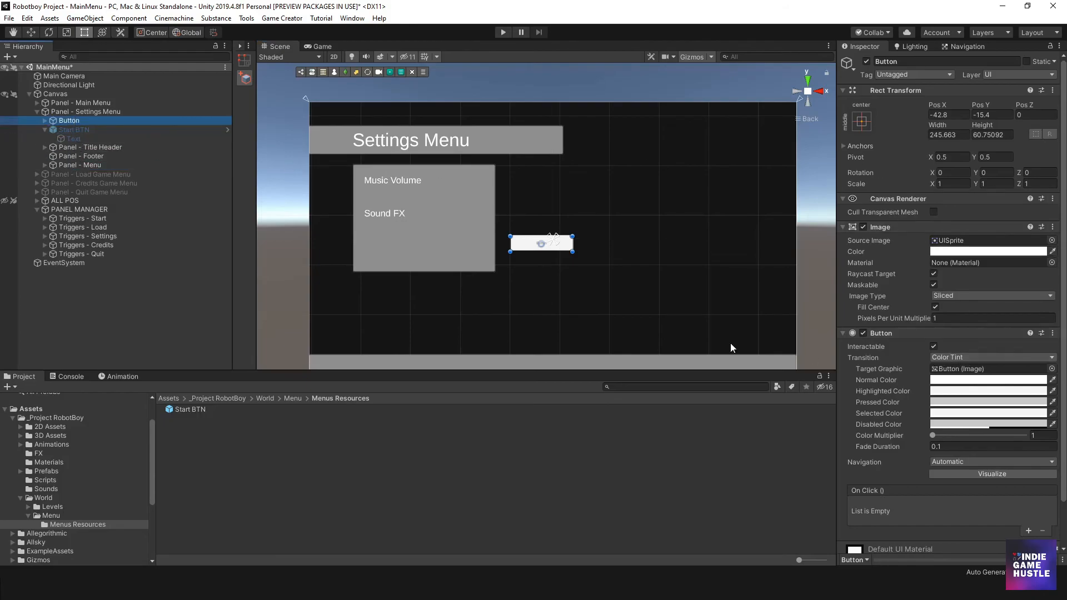
# - Set the font size of the new Button's text in Panel - Settings Menu to 32
pyautogui.click(45, 120)
pyautogui.click(72, 130)
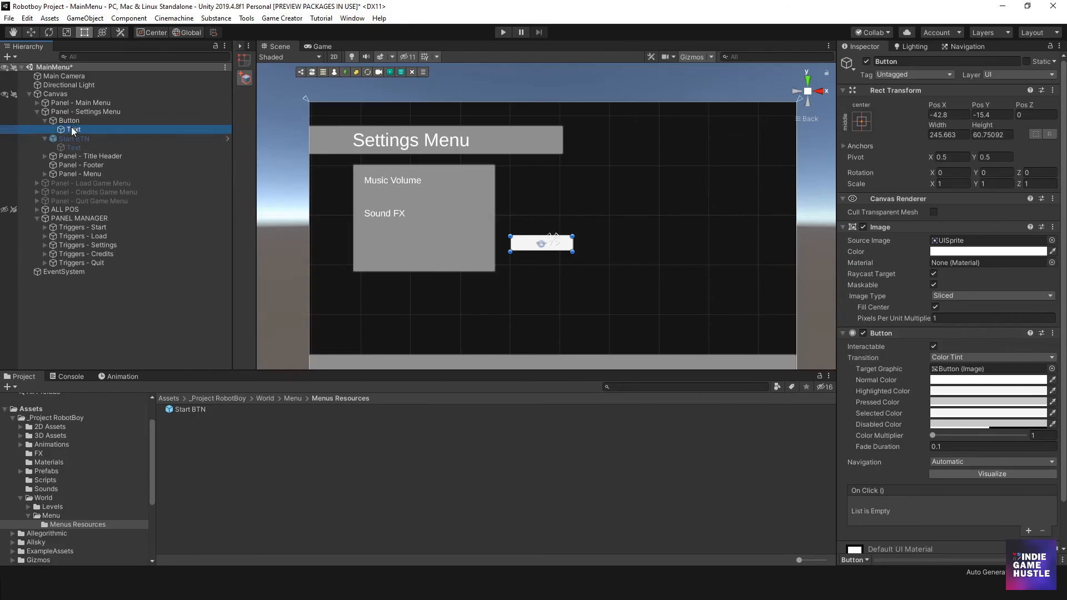
pyautogui.click(954, 309)
pyautogui.write('32')
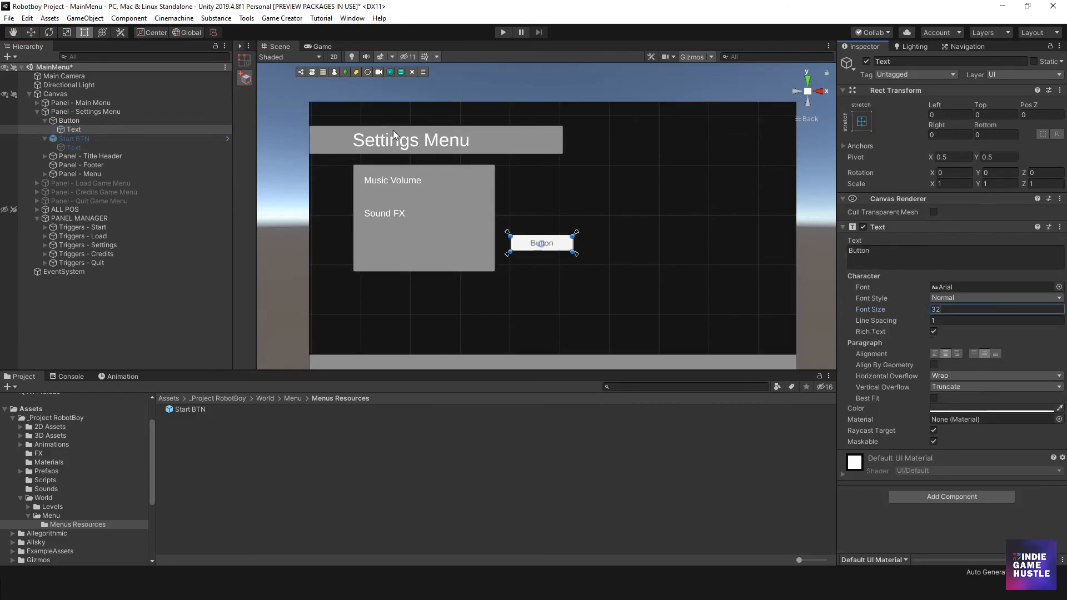
# - Delete the deactivated Start BTN object from Panel - Settings Menu
pyautogui.click(72, 139)
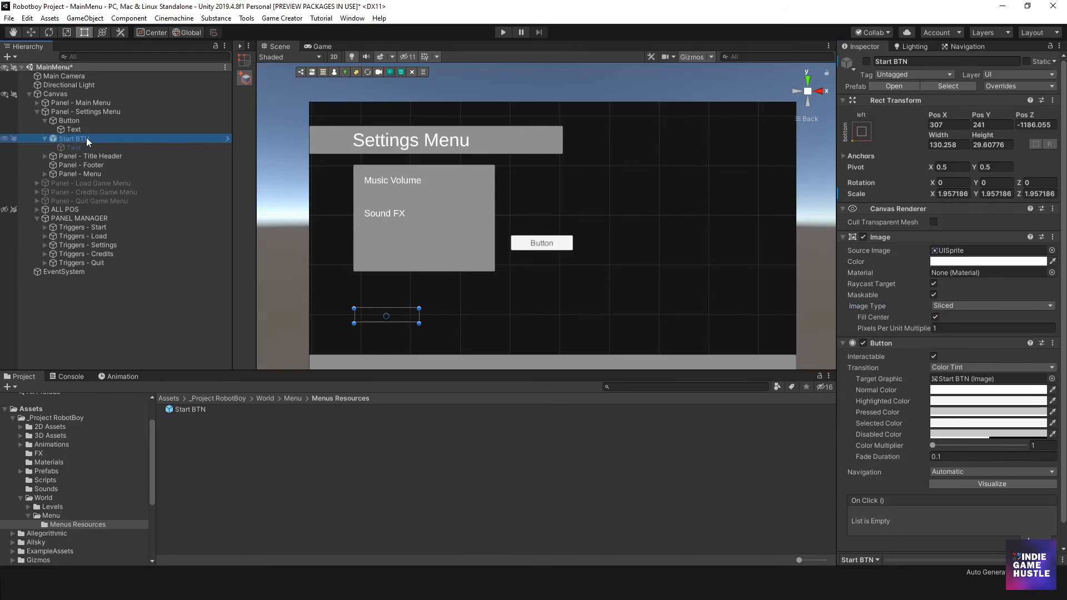
pyautogui.rightClick(85, 138)
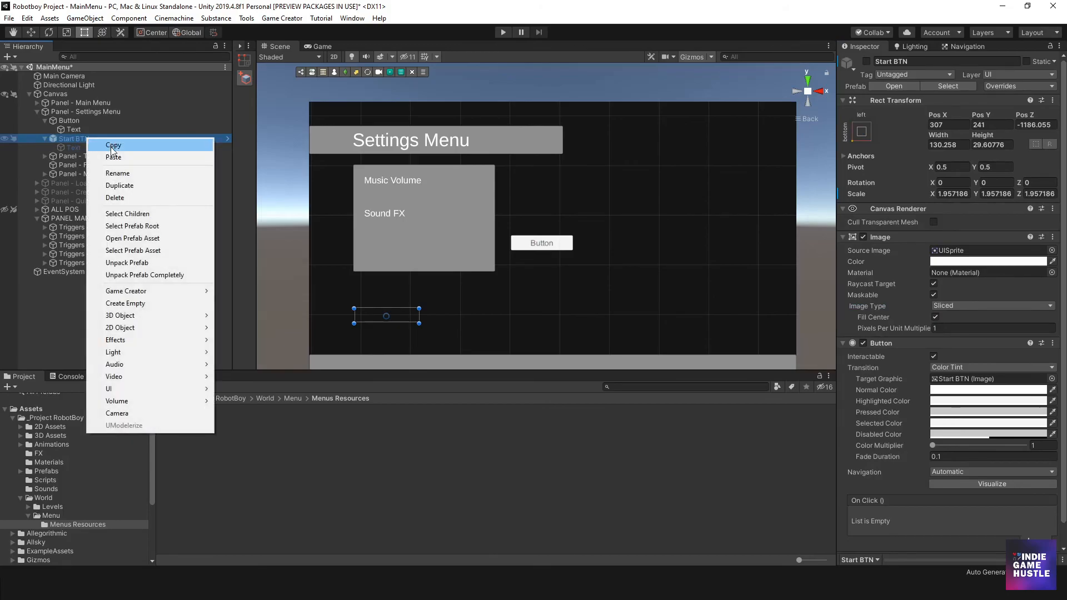
pyautogui.click(130, 199)
# - Rename the Button object under Panel - Settings Menu to "Back"
pyautogui.click(78, 121)
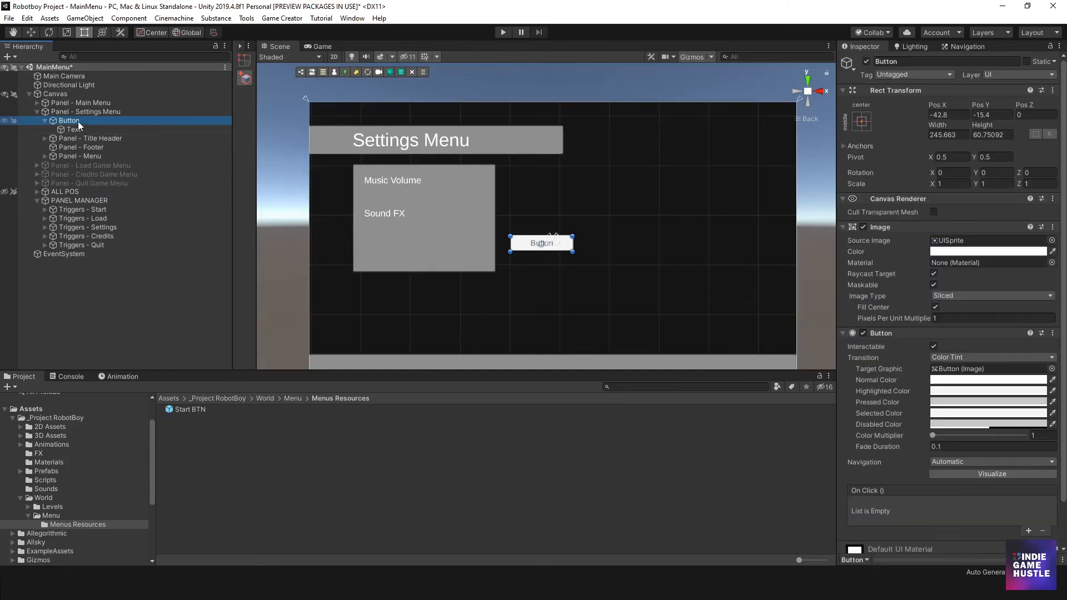
pyautogui.click(73, 121)
pyautogui.write('Back')
pyautogui.press('Return')
pyautogui.click(68, 129)
pyautogui.click(72, 120)
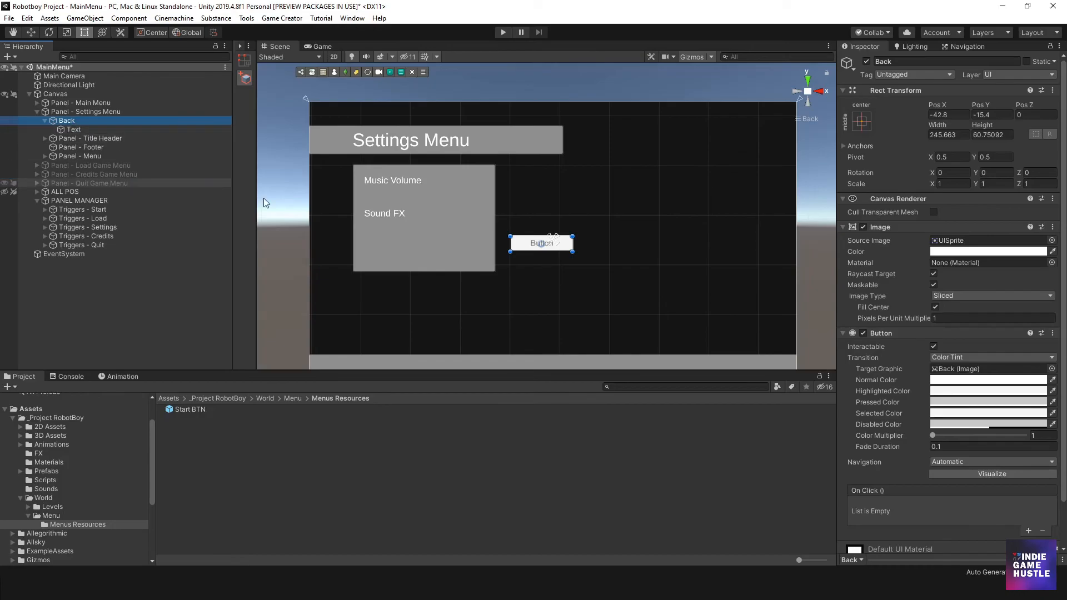
# - Move the Back button below the settings box, to about X -664, Y -303, and change its caption to "Back"
pyautogui.moveTo(518, 251); pyautogui.dragTo(361, 324)
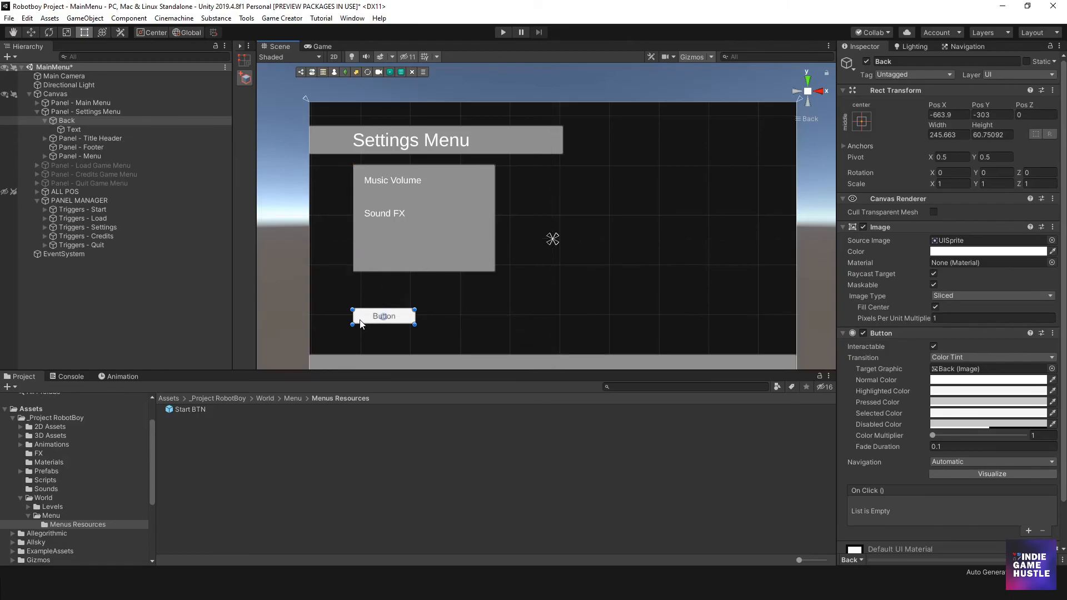
pyautogui.click(369, 322)
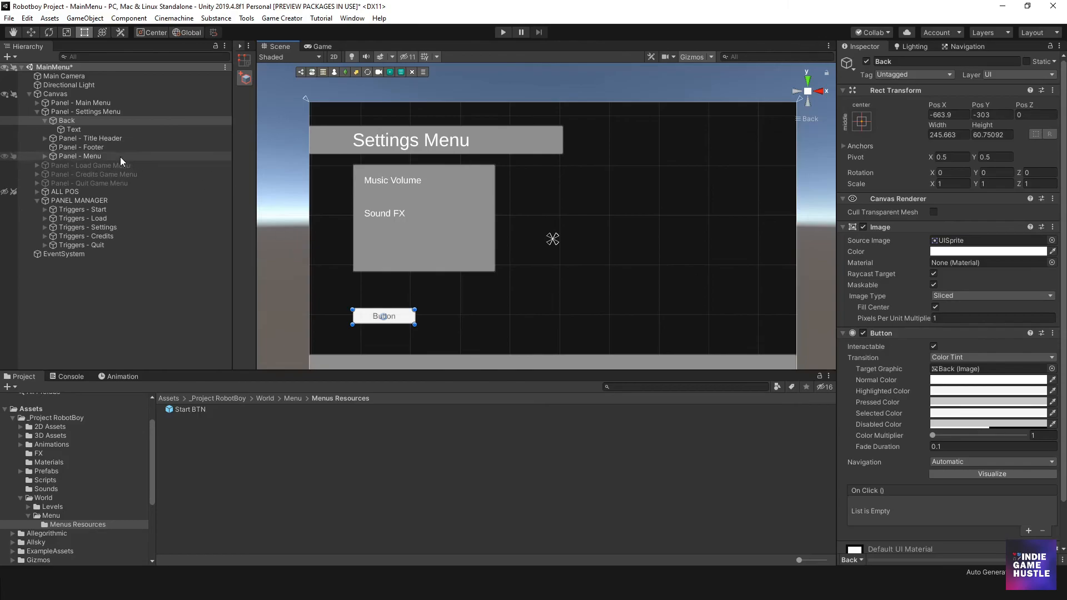
pyautogui.click(886, 256)
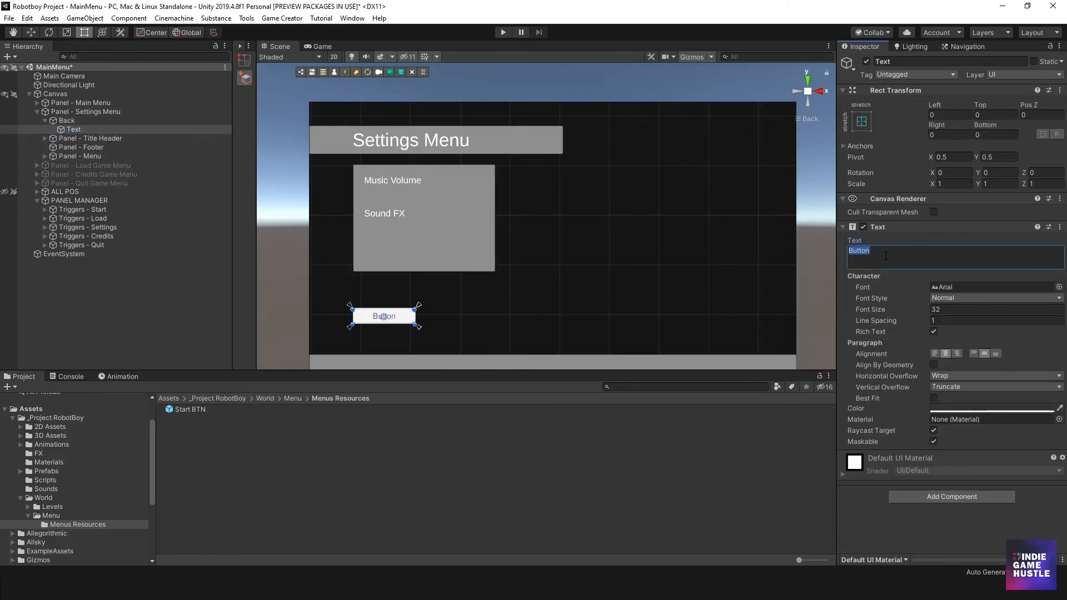
pyautogui.write('Back')
pyautogui.click(78, 119)
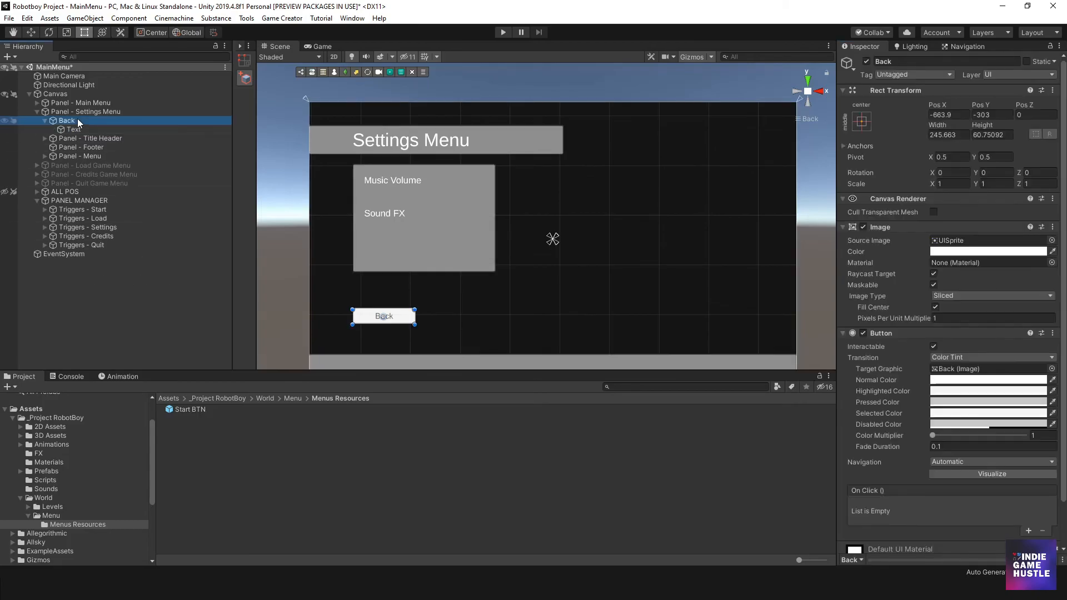
# - Duplicate Triggers - Quit under PANEL MANAGER and rename the copy "Triggers - All Back Btn (1)"
pyautogui.click(67, 201)
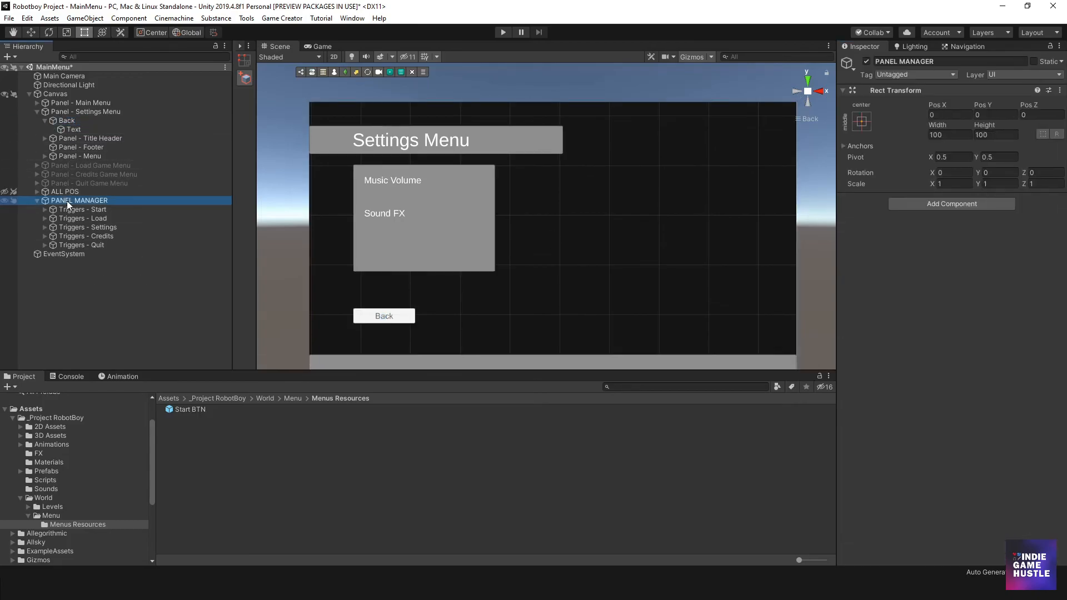
pyautogui.rightClick(67, 201)
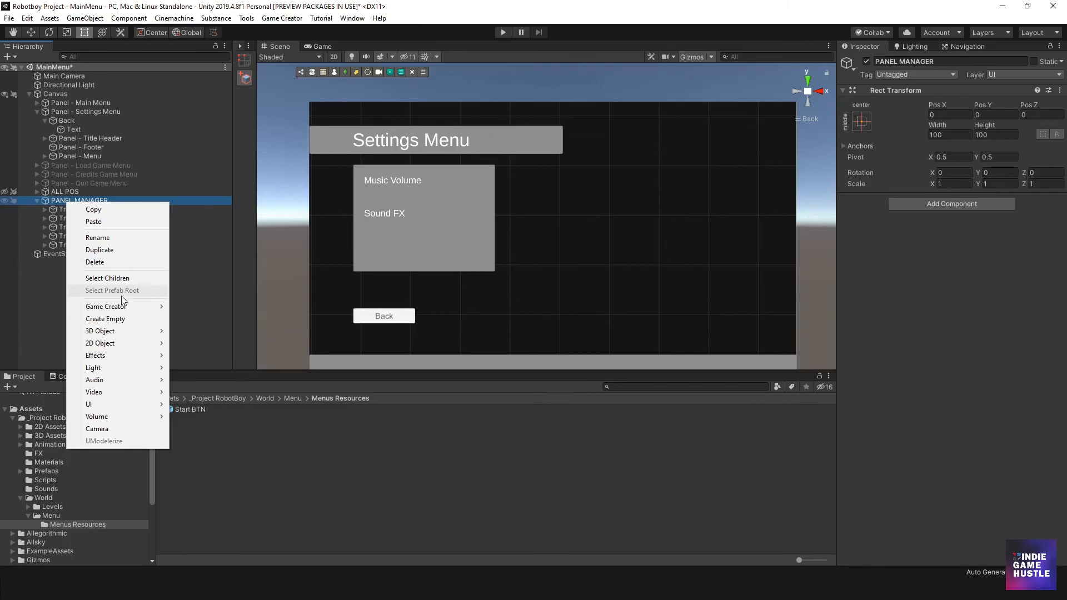
pyautogui.click(89, 245)
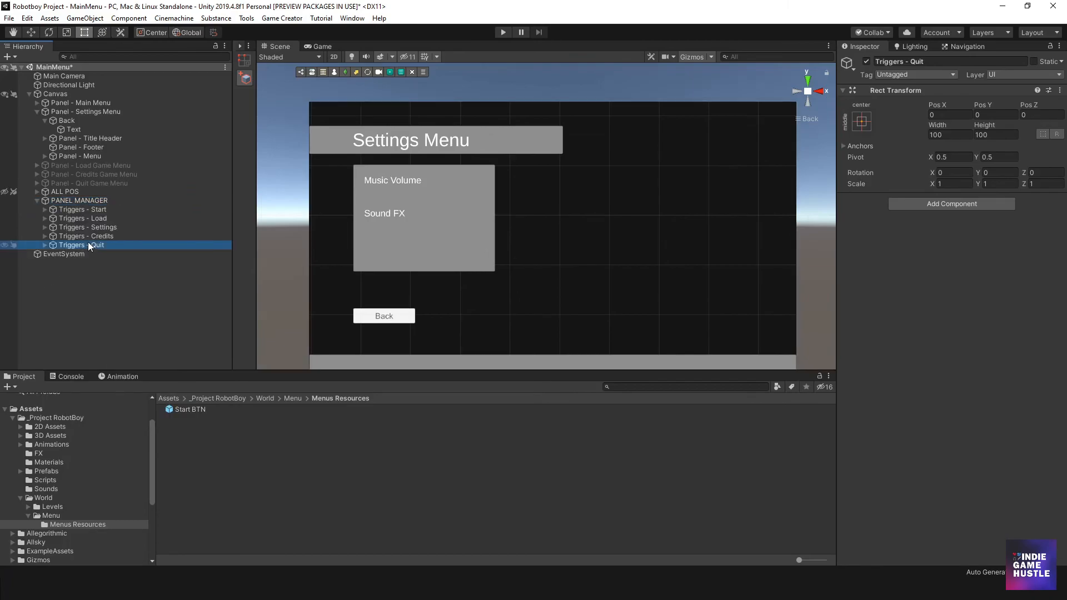
pyautogui.hotkey('ctrl', 'd')
pyautogui.click(92, 256)
pyautogui.doubleClick(98, 255)
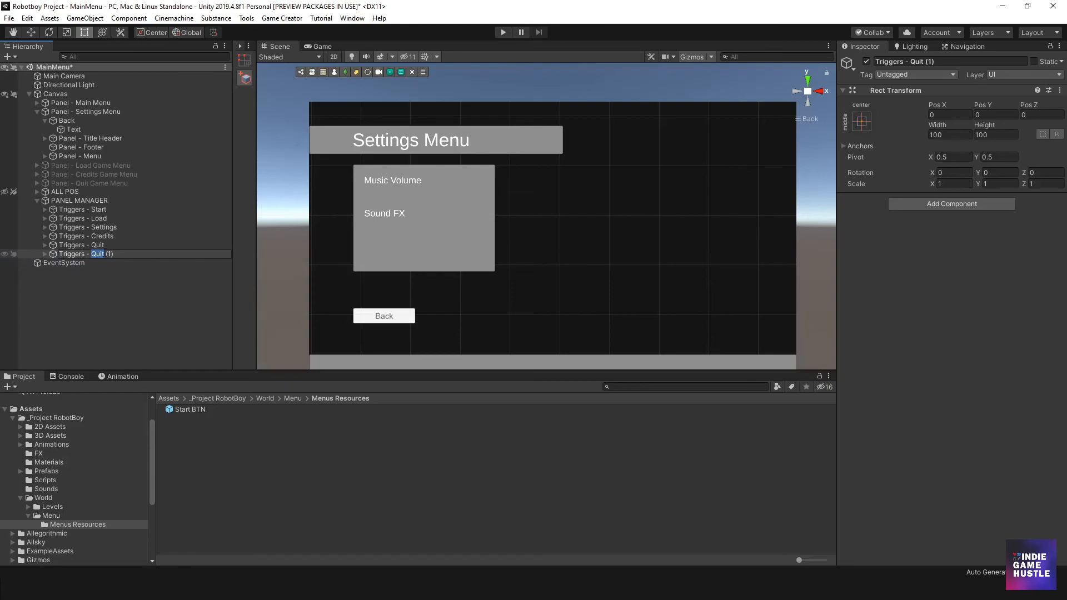
pyautogui.write('Back')
pyautogui.write('All ')
pyautogui.write('Btn')
pyautogui.press('Return')
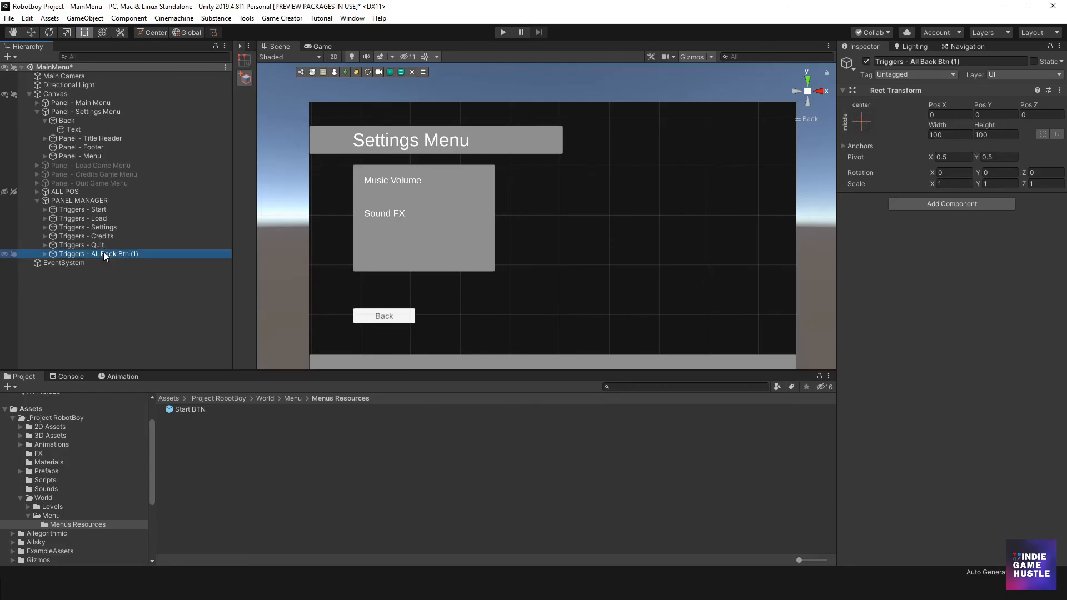
# - Correct the duplicated trigger group's name to "Triggers - All Back BTN", without the number suffix
pyautogui.click(150, 256)
pyautogui.click(146, 254)
pyautogui.press('BackSpace')
pyautogui.press('BackSpace')
pyautogui.press('BackSpace')
pyautogui.press('BackSpace')
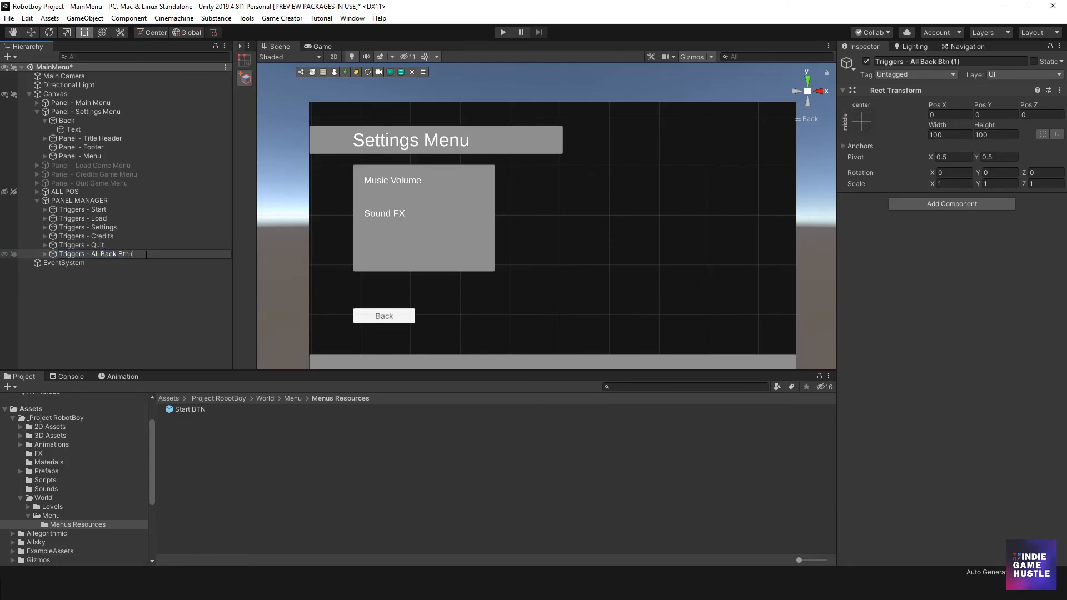
pyautogui.press('BackSpace')
pyautogui.press('BackSpace')
pyautogui.write('TN')
pyautogui.press('Return')
# - Assign the Back button as the button of the Trigger inside Triggers - All Back BTN
pyautogui.click(45, 254)
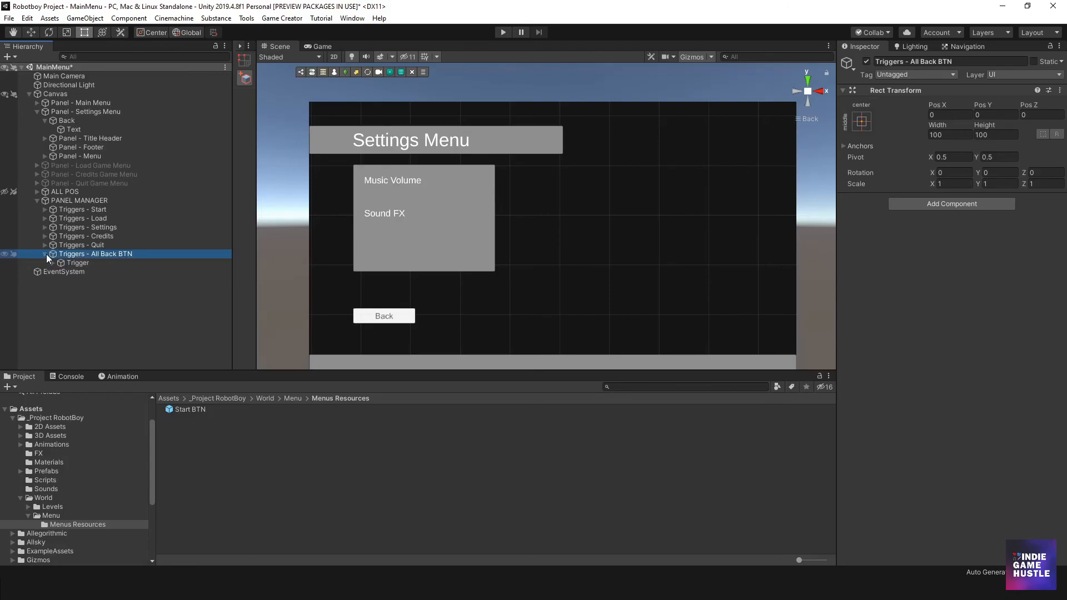
pyautogui.click(80, 263)
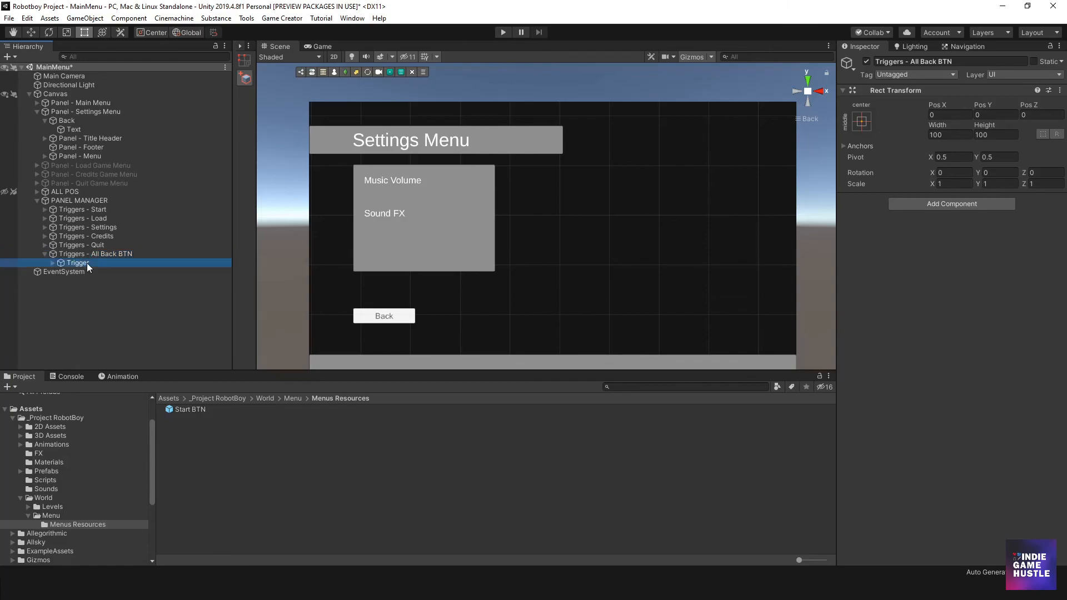
pyautogui.click(53, 264)
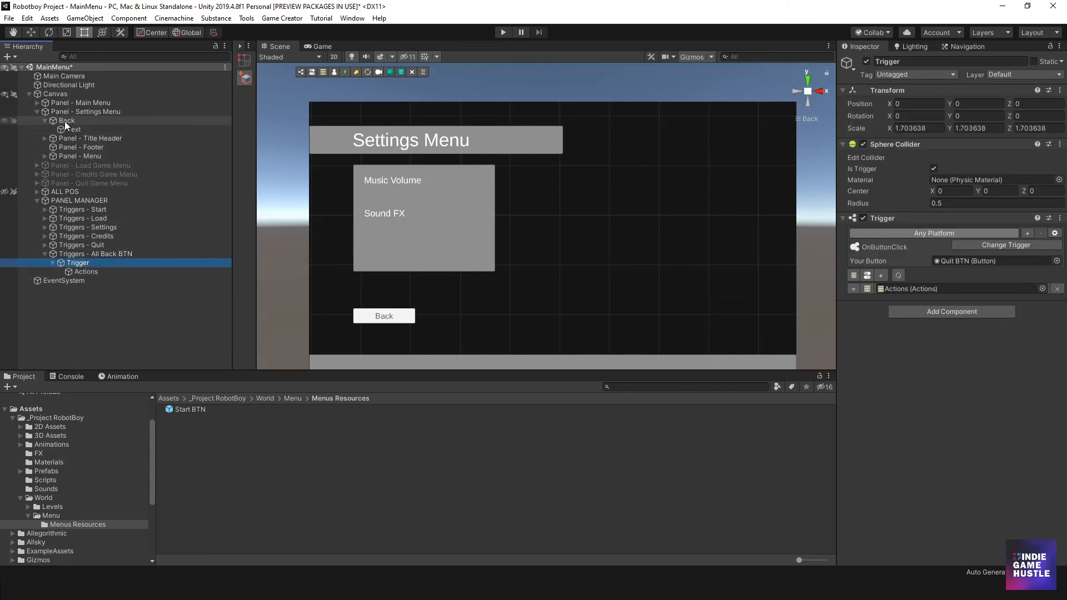
pyautogui.moveTo(65, 121); pyautogui.dragTo(956, 261)
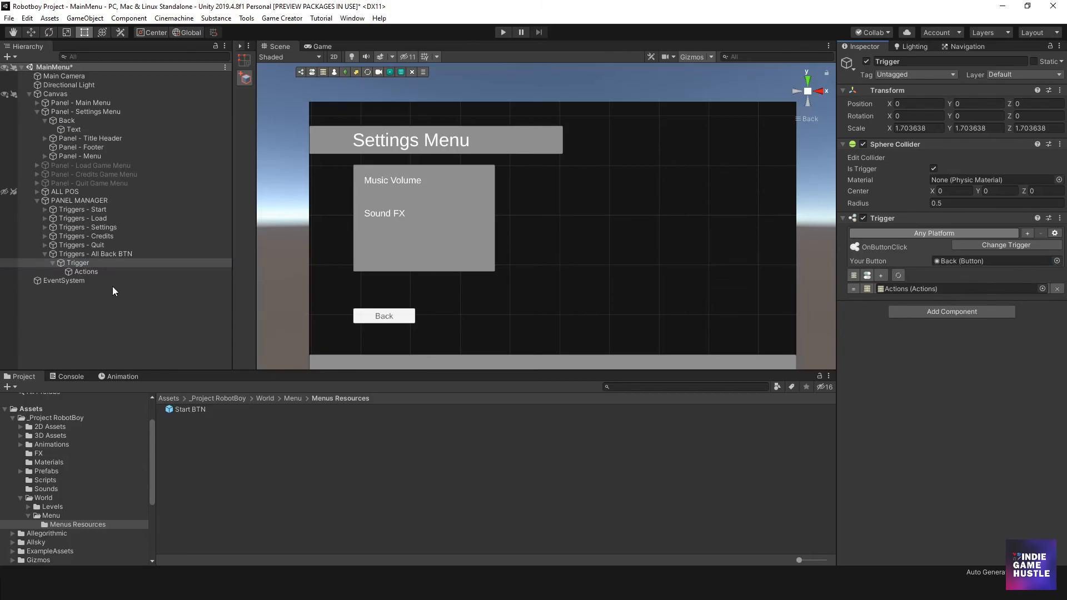
# - Copy the Panel - Main Menu inactive action in the back trigger's Actions and paste it three times
pyautogui.click(101, 271)
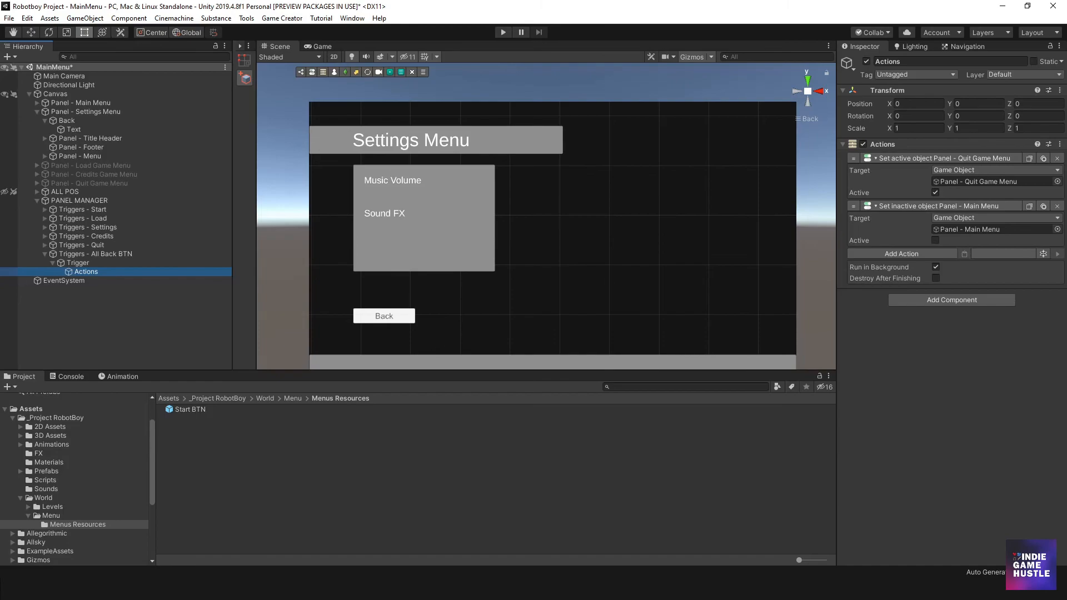
pyautogui.click(1043, 207)
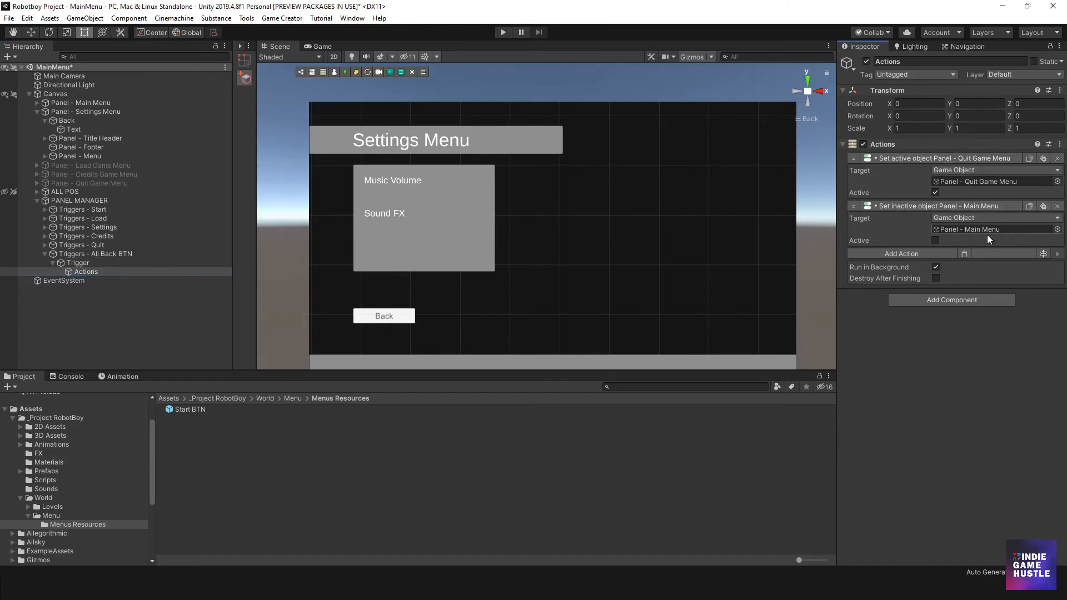
pyautogui.click(964, 254)
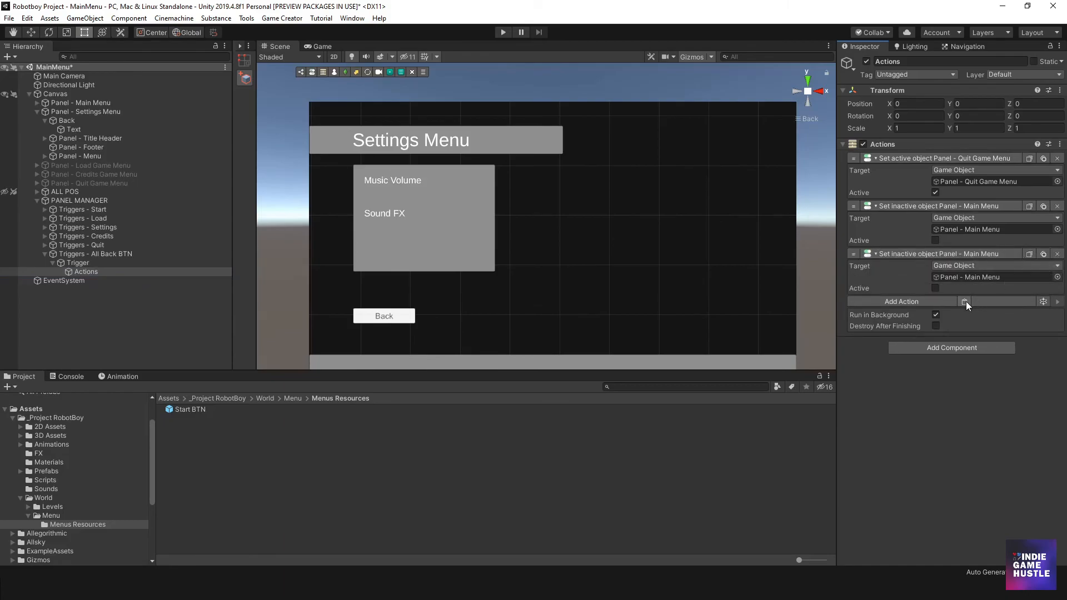
pyautogui.click(965, 301)
pyautogui.click(964, 349)
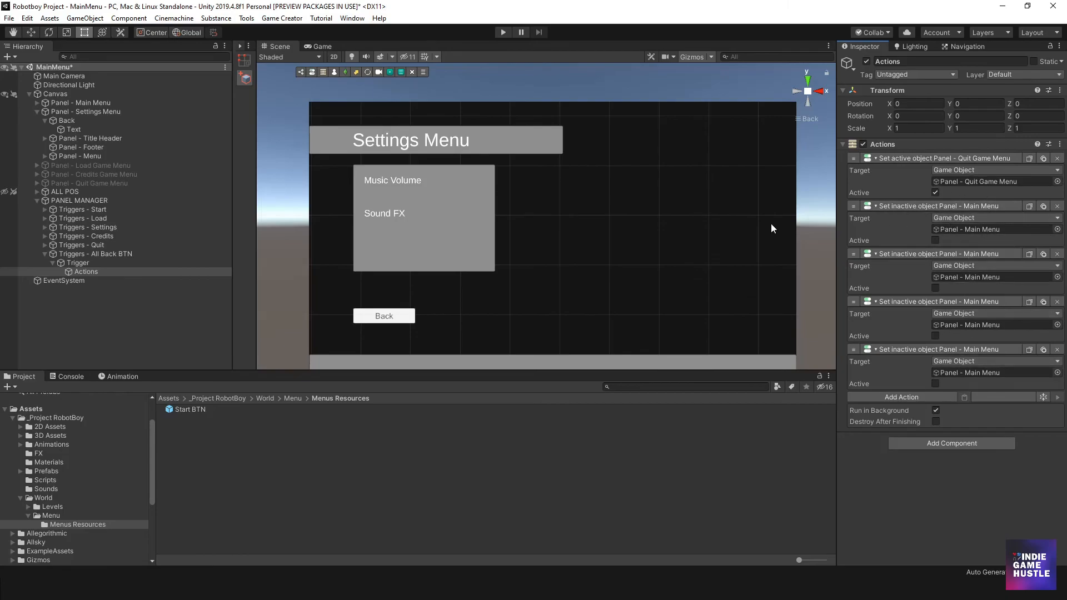
# - Move a Panel - Main Menu action to first place and set it active, and set the Panel - Quit Game Menu action inactive
pyautogui.moveTo(856, 206); pyautogui.dragTo(868, 154)
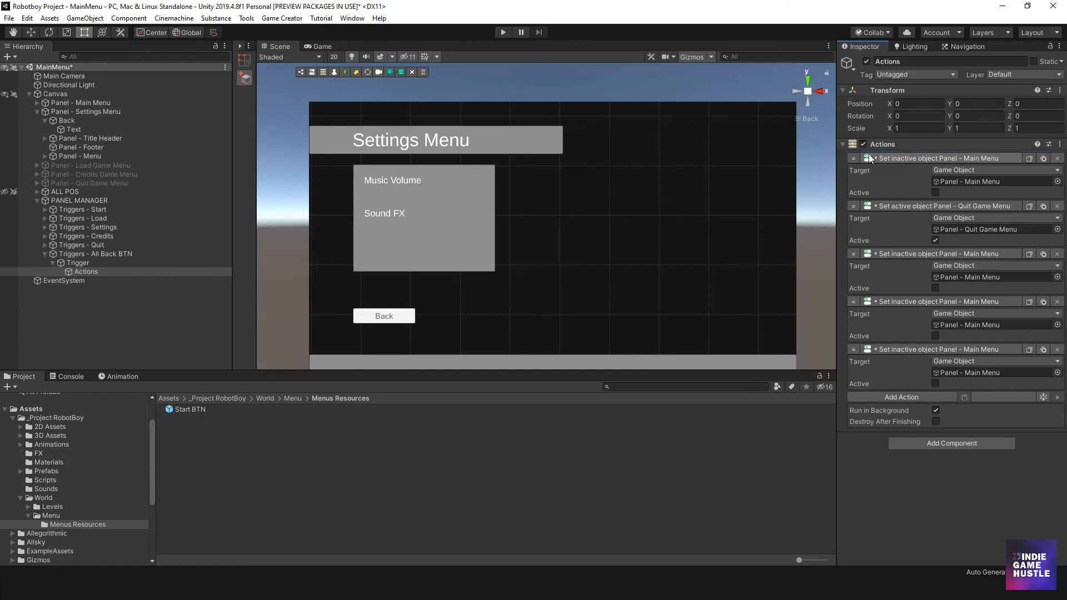
pyautogui.click(935, 193)
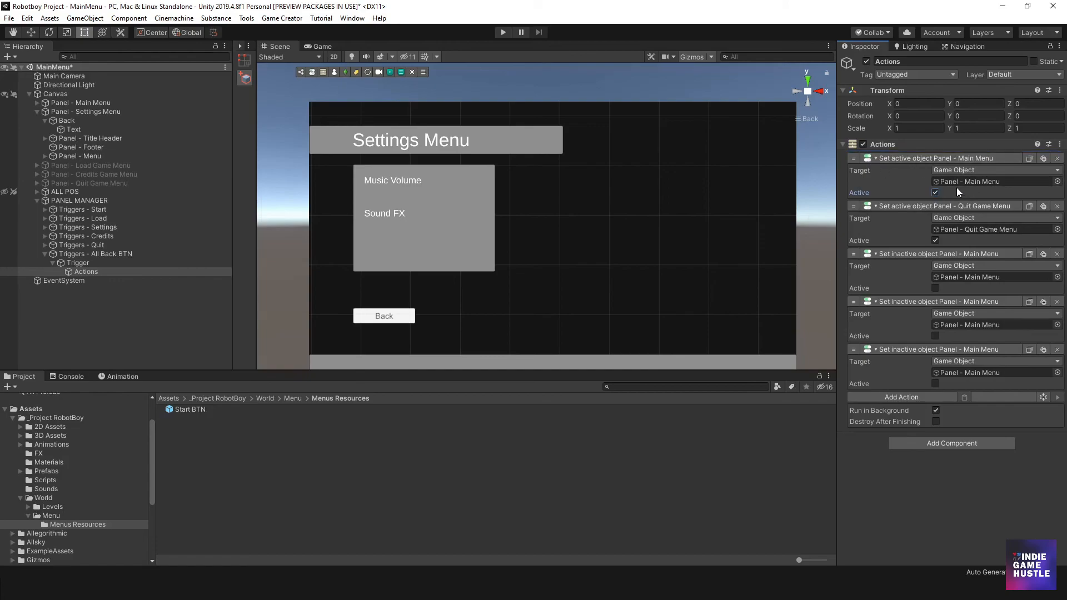
pyautogui.click(935, 240)
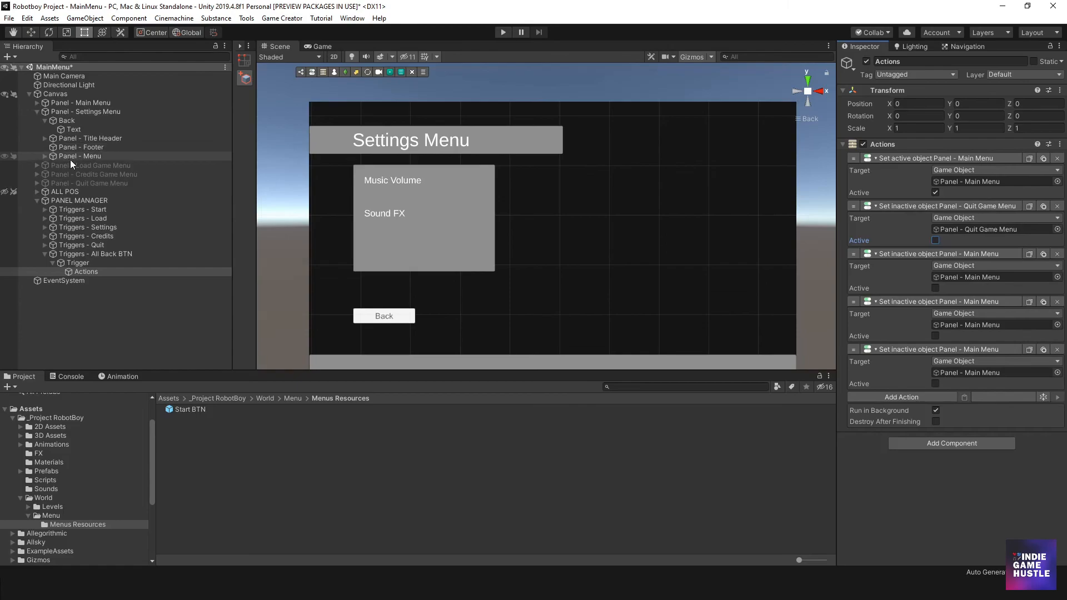
# - Retarget the fourth, second and fifth actions to Panel - Settings Menu, Panel - Load Game Menu and Panel - Credits Game Menu respectively
pyautogui.moveTo(83, 113); pyautogui.dragTo(964, 330)
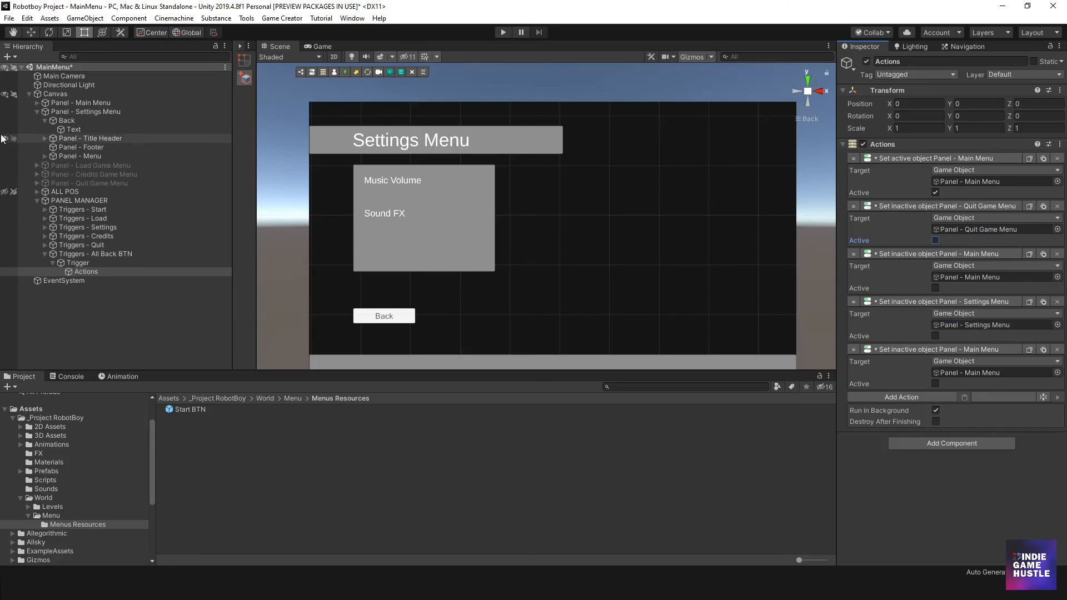
pyautogui.moveTo(82, 166); pyautogui.dragTo(957, 229)
pyautogui.moveTo(94, 177); pyautogui.dragTo(977, 373)
# - Duplicate the Credits action with Panel - Quit Game Menu as its target, and remove the surplus inactive Panel - Main Menu action
pyautogui.click(1029, 349)
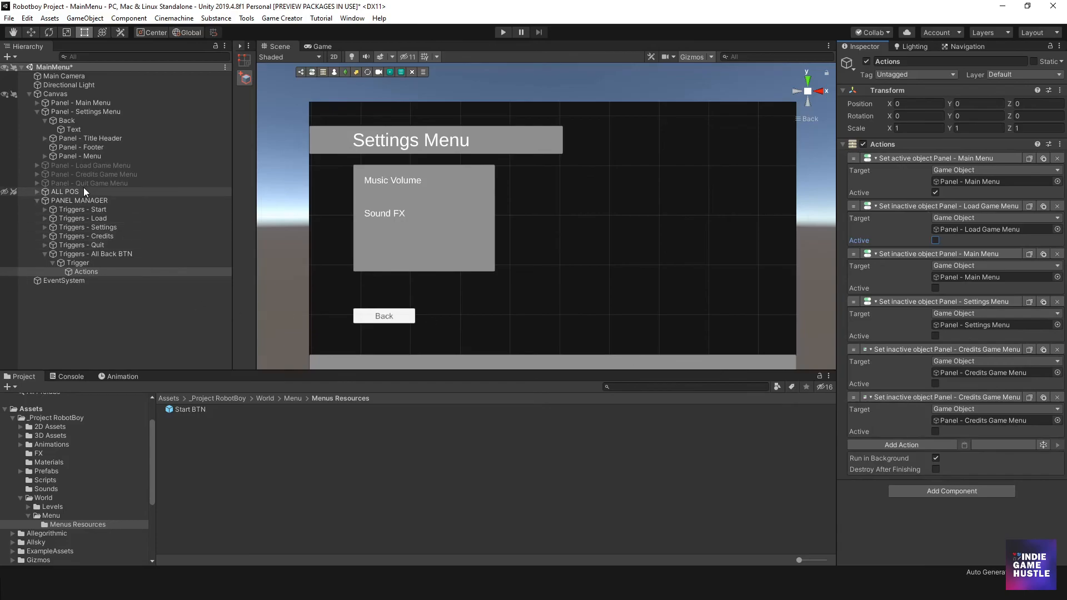
pyautogui.moveTo(84, 183); pyautogui.dragTo(969, 420)
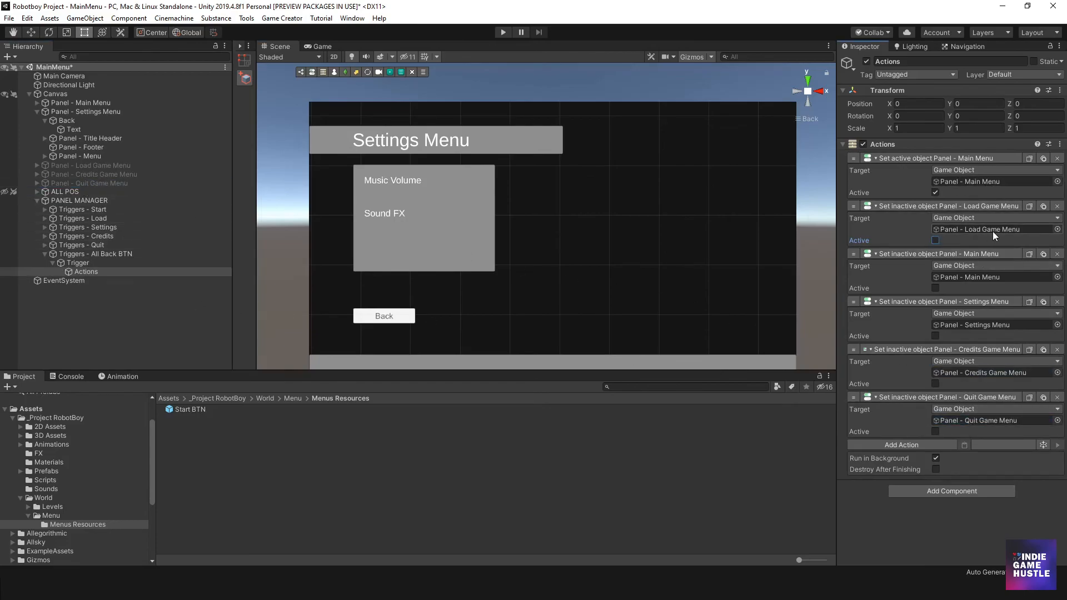
pyautogui.click(1057, 254)
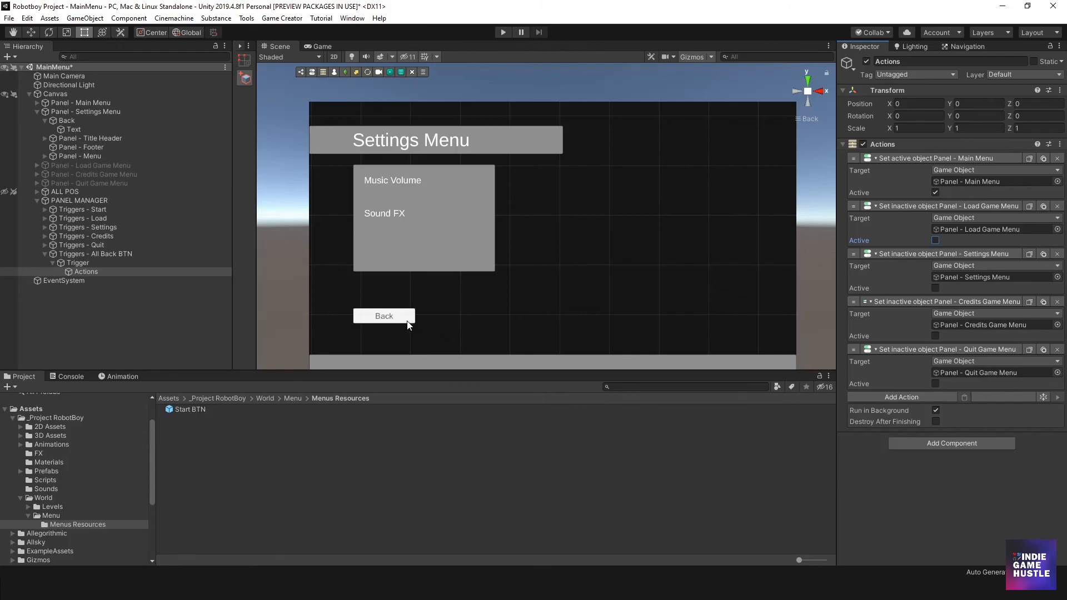
# - Collapse the Triggers - All Back BTN and Panel - Settings Menu hierarchies and deactivate Panel - Settings Menu
pyautogui.click(53, 263)
pyautogui.click(45, 254)
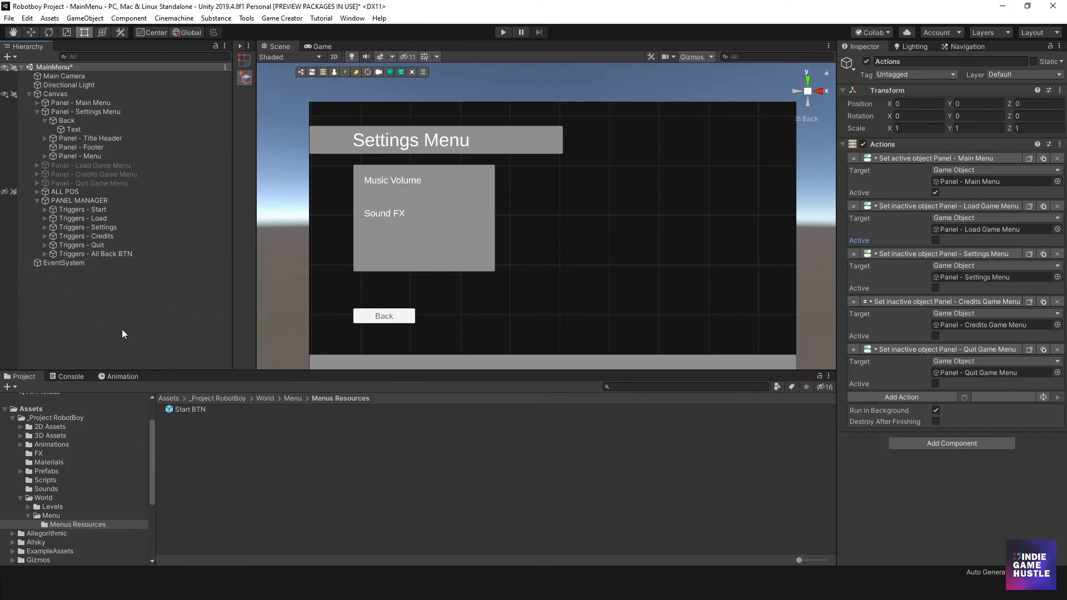
pyautogui.click(36, 110)
pyautogui.click(69, 111)
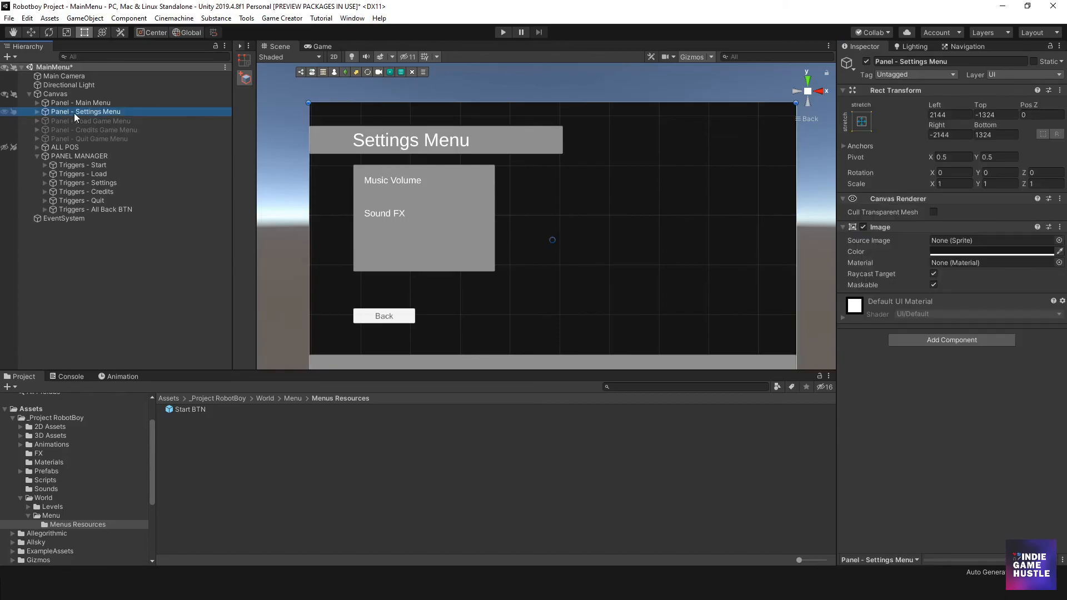
pyautogui.click(866, 61)
pyautogui.scroll(-5, 589, 213)
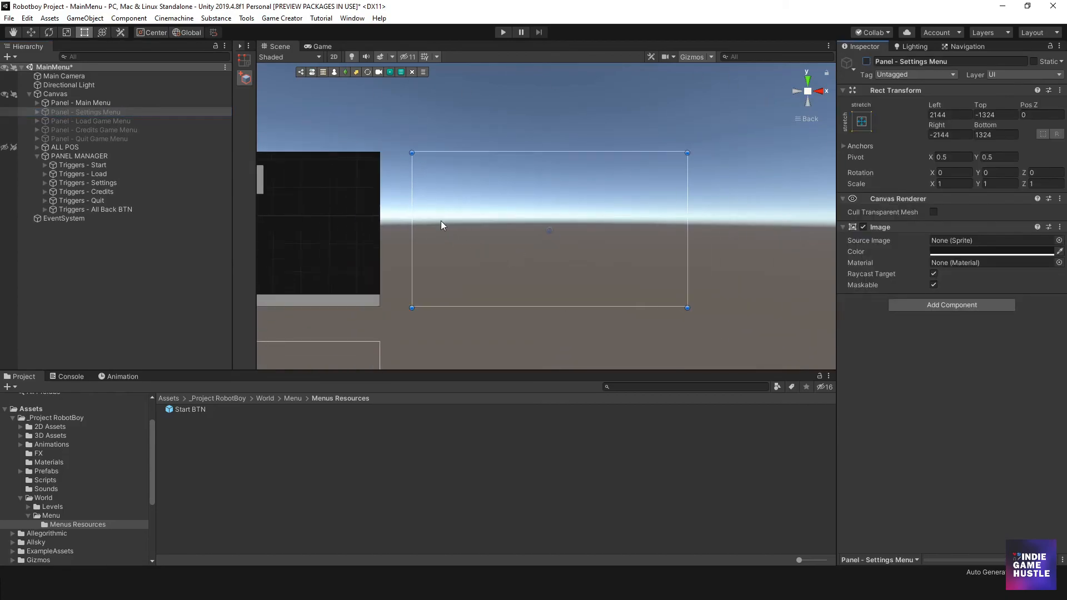
pyautogui.moveTo(363, 222); pyautogui.dragTo(508, 176, button='middle')
pyautogui.click(343, 195)
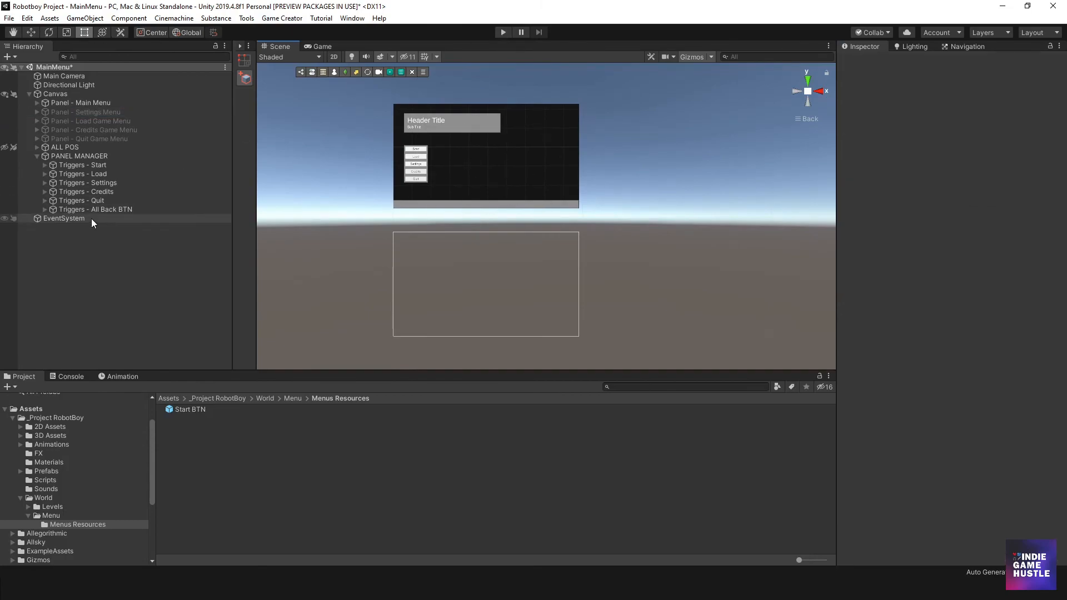
# - Run the scene and test switching repeatedly between the main menu and the Settings panel with its Back button, and stop the run
pyautogui.click(502, 33)
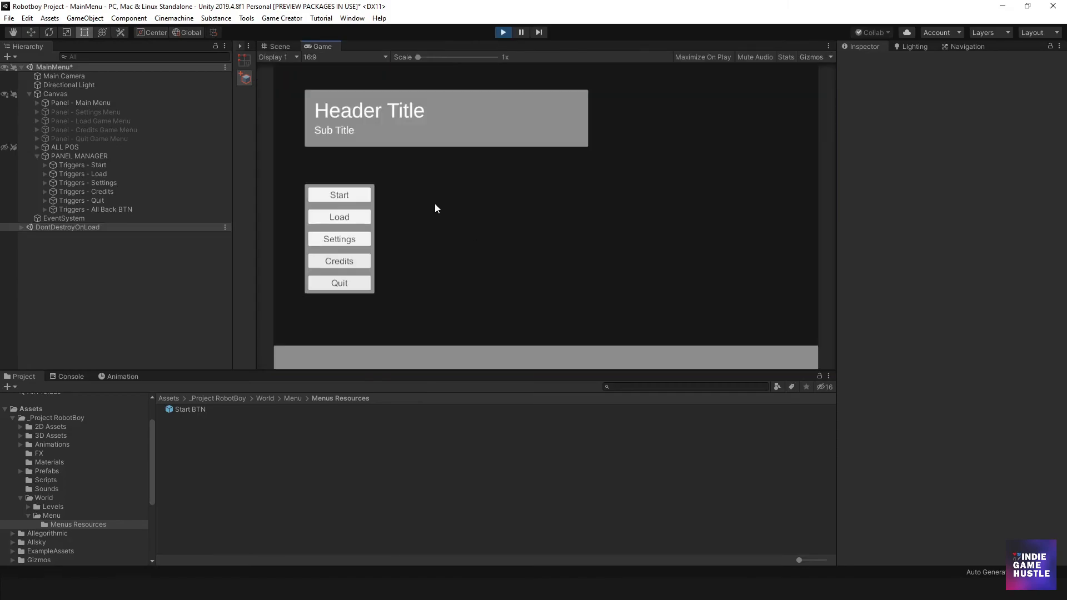
pyautogui.click(355, 240)
pyautogui.click(365, 301)
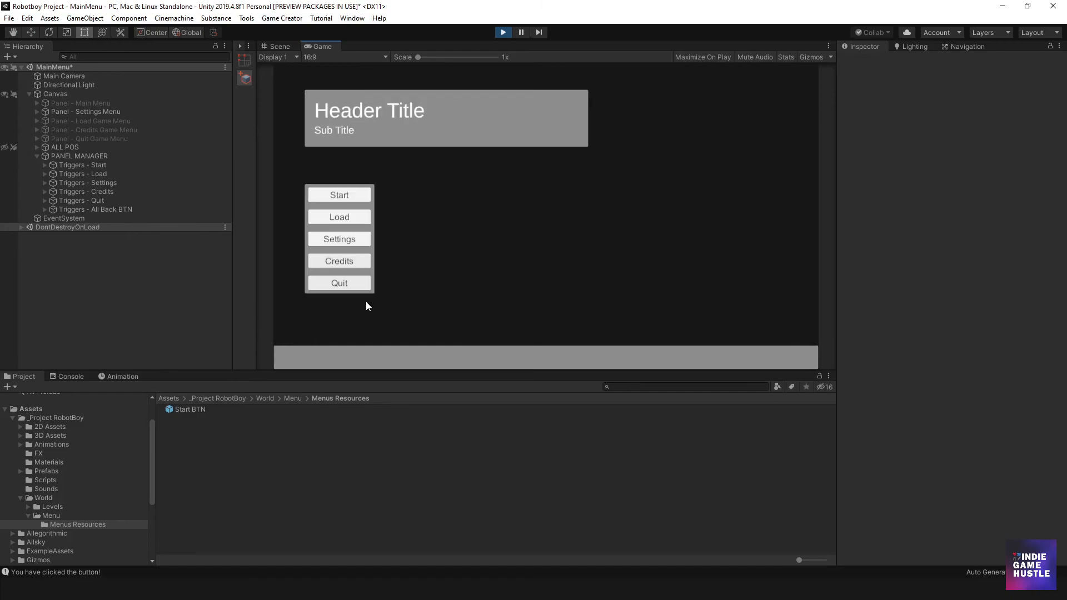
pyautogui.click(355, 238)
pyautogui.click(368, 299)
pyautogui.click(354, 240)
pyautogui.click(366, 301)
pyautogui.click(508, 29)
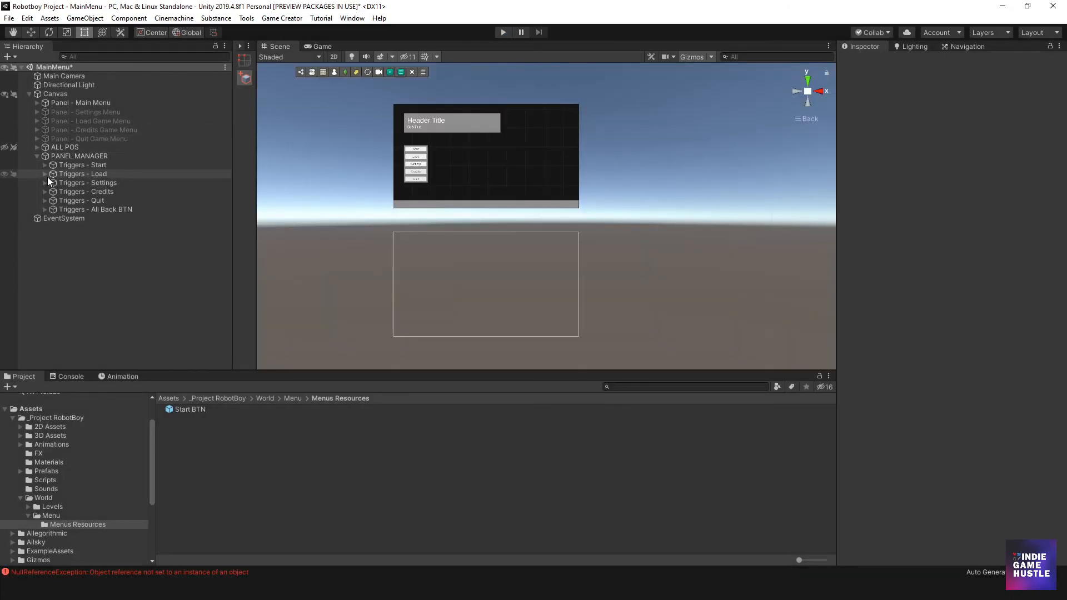
# - Activate Panel - Settings Menu and save its Back button as a prefab in the Menus Resources folder
pyautogui.click(37, 112)
pyautogui.click(36, 111)
pyautogui.click(55, 111)
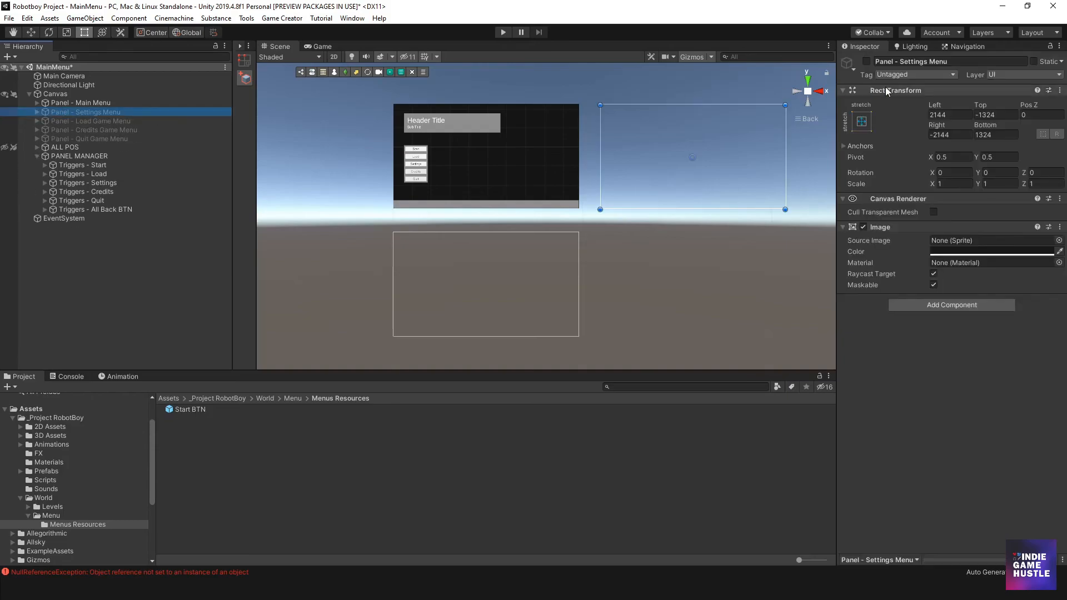
pyautogui.click(866, 62)
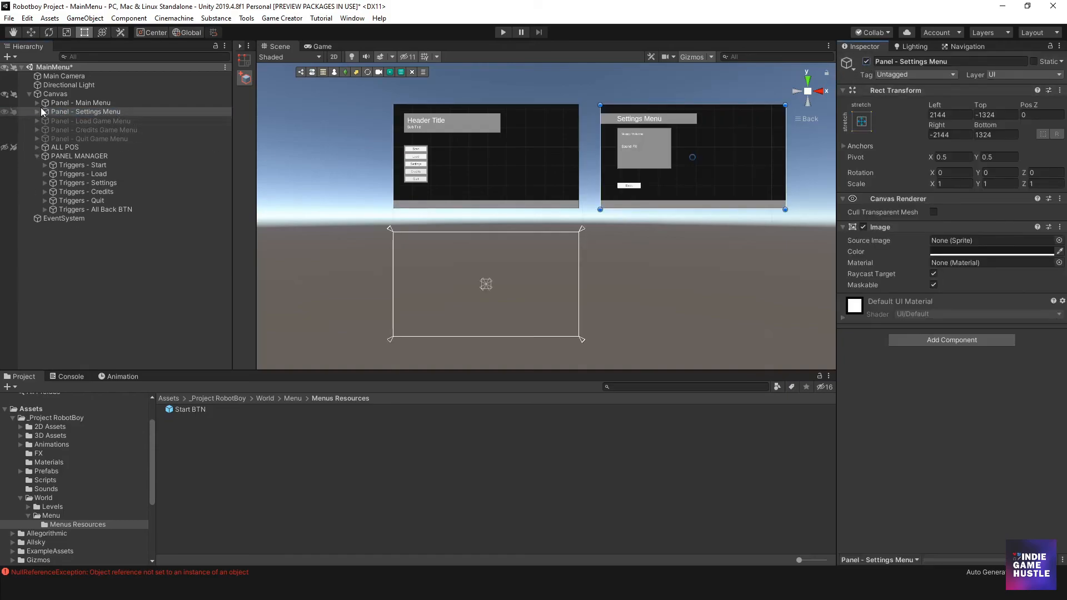
pyautogui.click(37, 111)
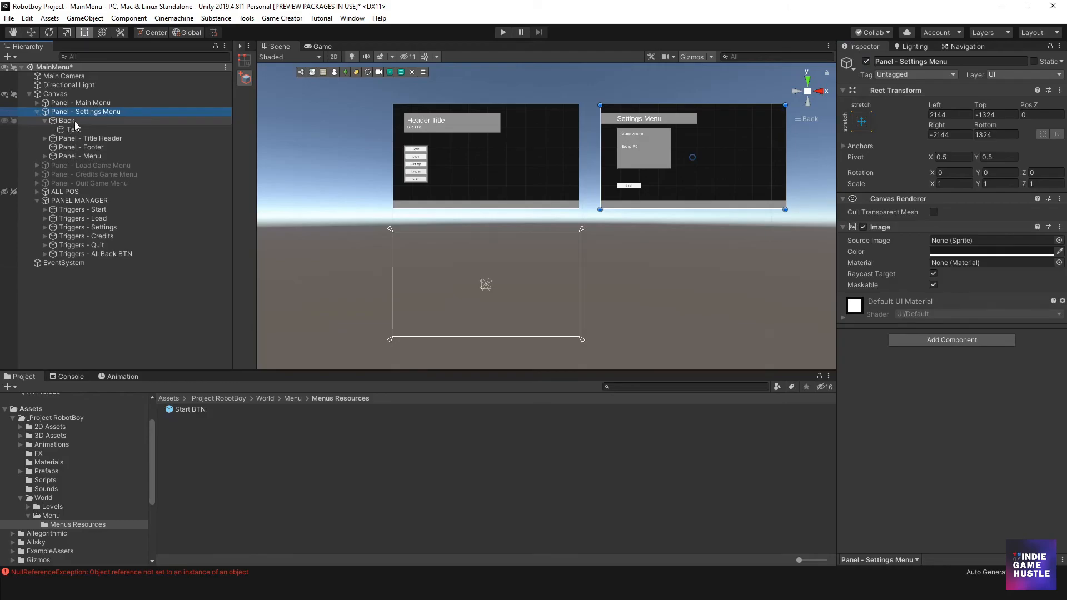
pyautogui.click(67, 120)
pyautogui.click(44, 120)
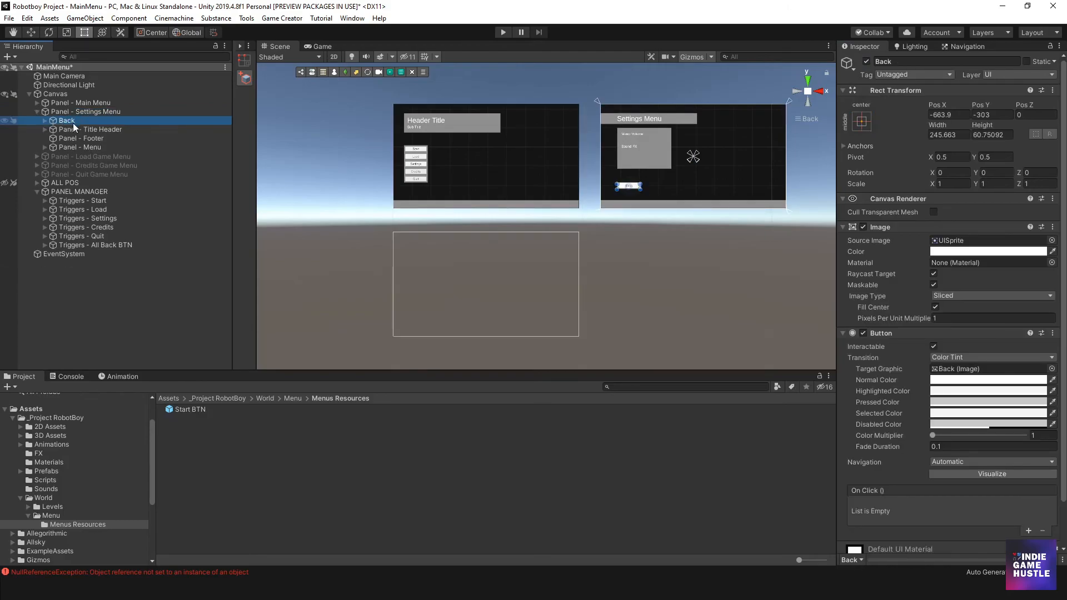
pyautogui.moveTo(67, 121); pyautogui.dragTo(183, 444)
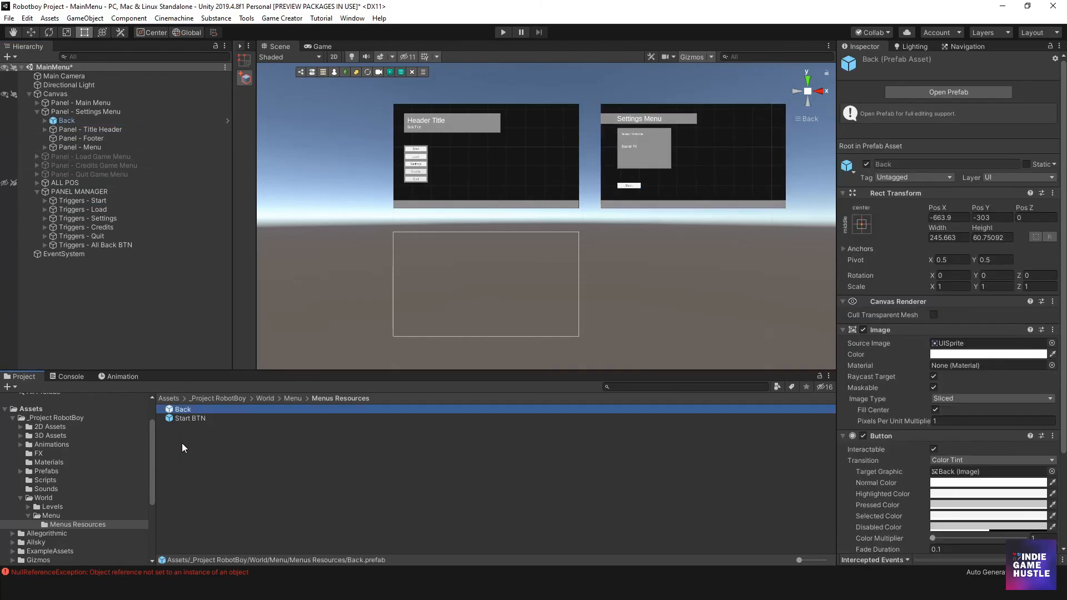
# - Duplicate the Settings panel's Back button and parent the copy to Panel - Load Game Menu as its first child
pyautogui.click(38, 113)
pyautogui.click(38, 112)
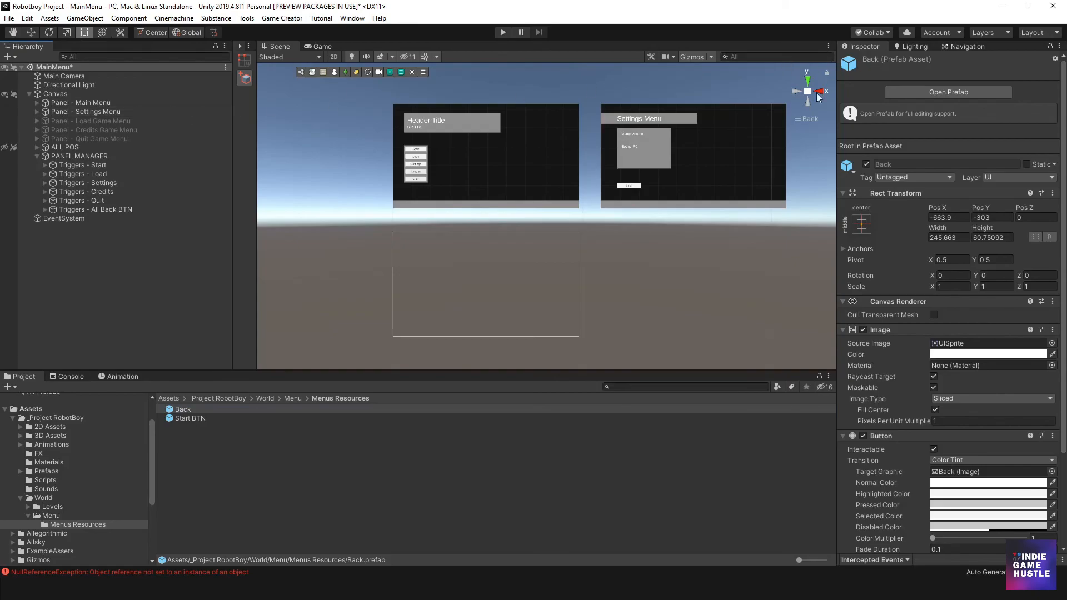
pyautogui.scroll(2, 586, 189)
pyautogui.scroll(1, 588, 190)
pyautogui.moveTo(612, 184); pyautogui.dragTo(501, 255, button='middle')
pyautogui.moveTo(422, 262); pyautogui.dragTo(539, 217, button='middle')
pyautogui.moveTo(607, 220); pyautogui.dragTo(558, 231, button='middle')
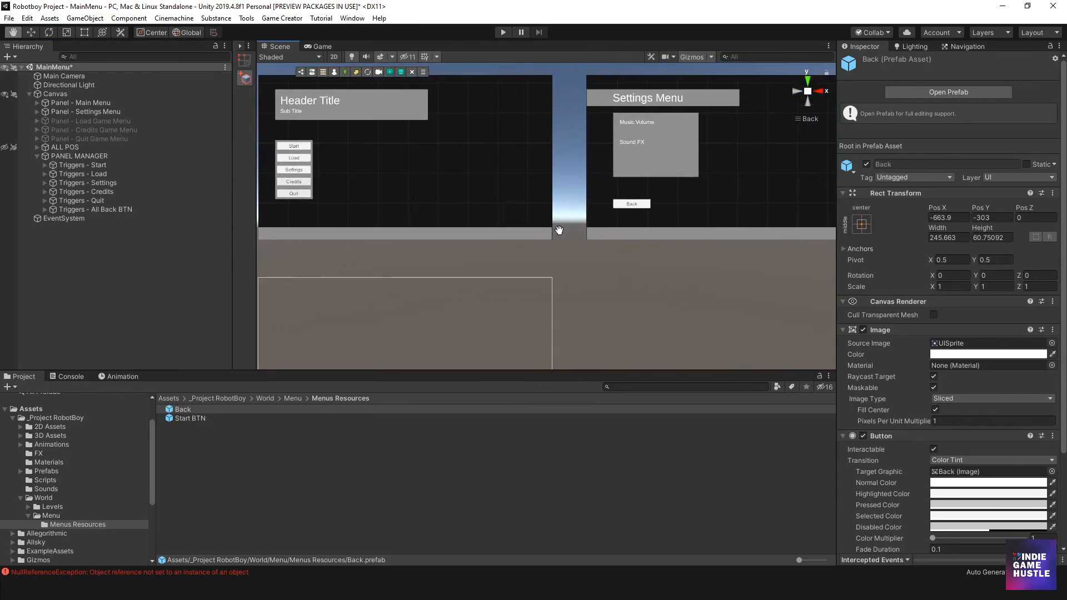
pyautogui.click(621, 207)
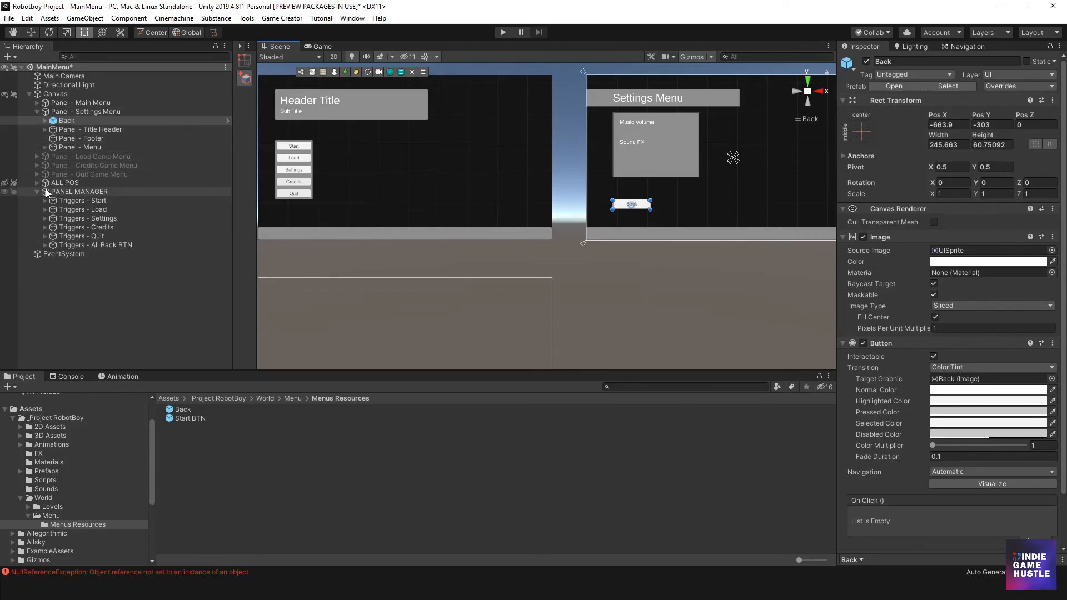
pyautogui.click(36, 157)
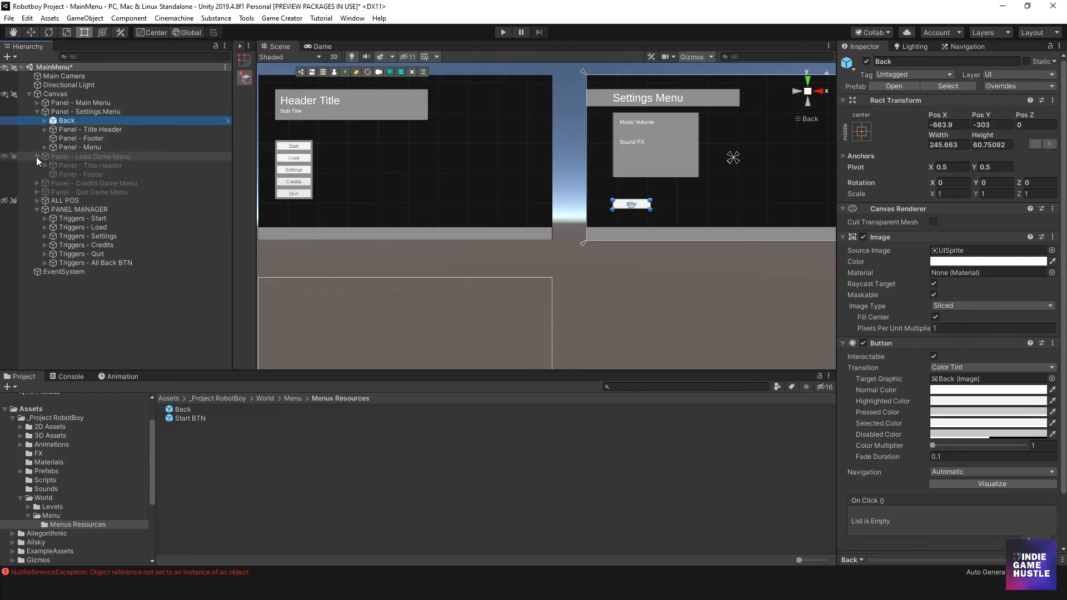
pyautogui.click(69, 129)
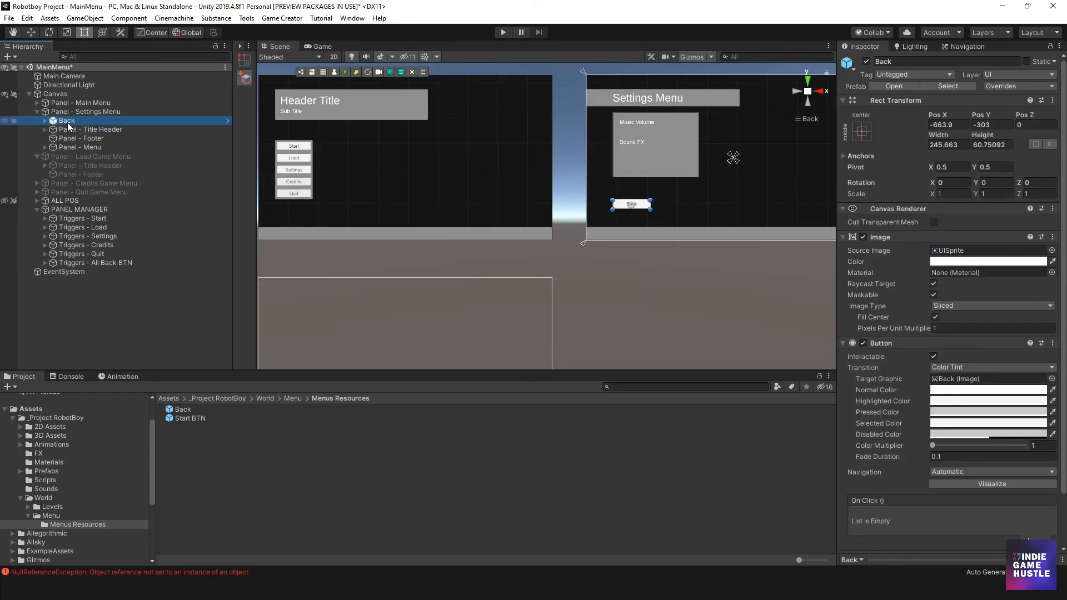
pyautogui.hotkey('ctrl', 'd')
pyautogui.moveTo(70, 157); pyautogui.dragTo(67, 173)
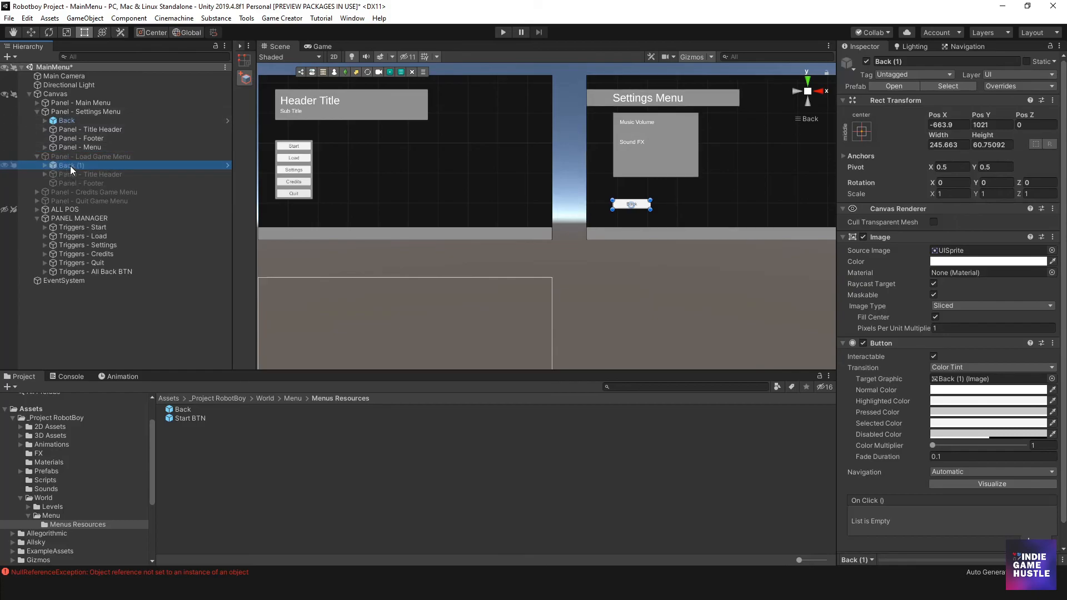
# - Rename the Back (1) copy in Panel - Load Game Menu to Back
pyautogui.click(70, 166)
pyautogui.press('BackSpace')
pyautogui.press('BackSpace')
pyautogui.press('BackSpace')
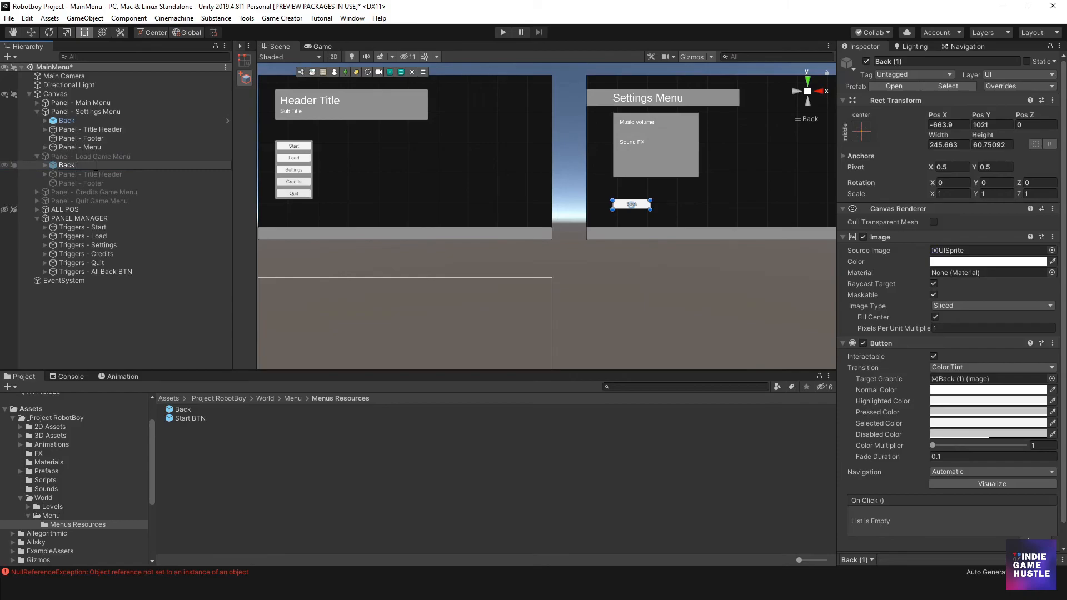
pyautogui.press('Return')
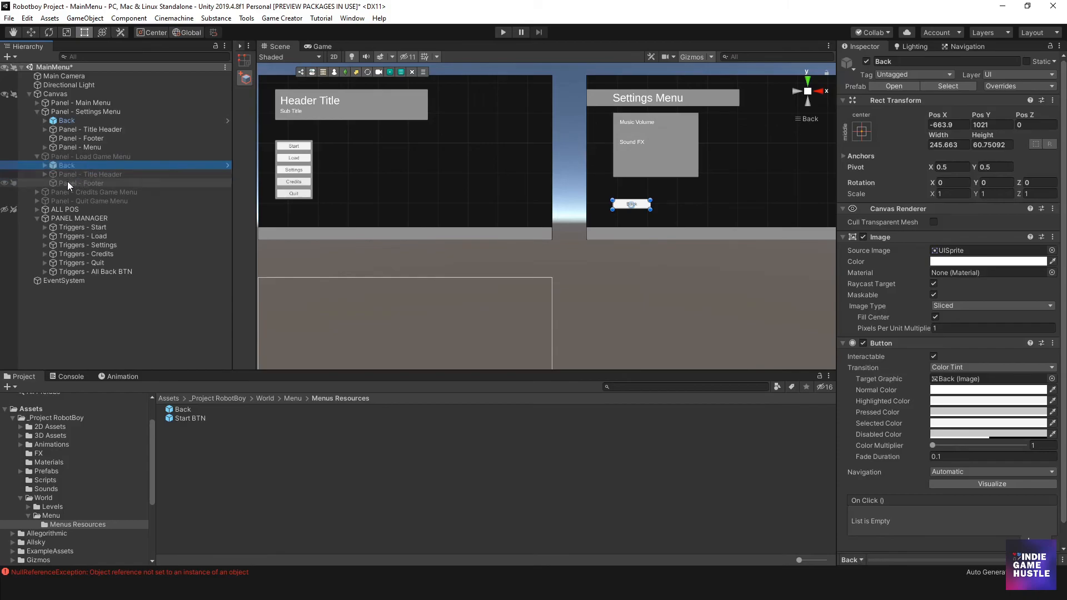
# - Collapse and deactivate Panel - Settings Menu, and activate Panel - Load Game Menu
pyautogui.click(94, 111)
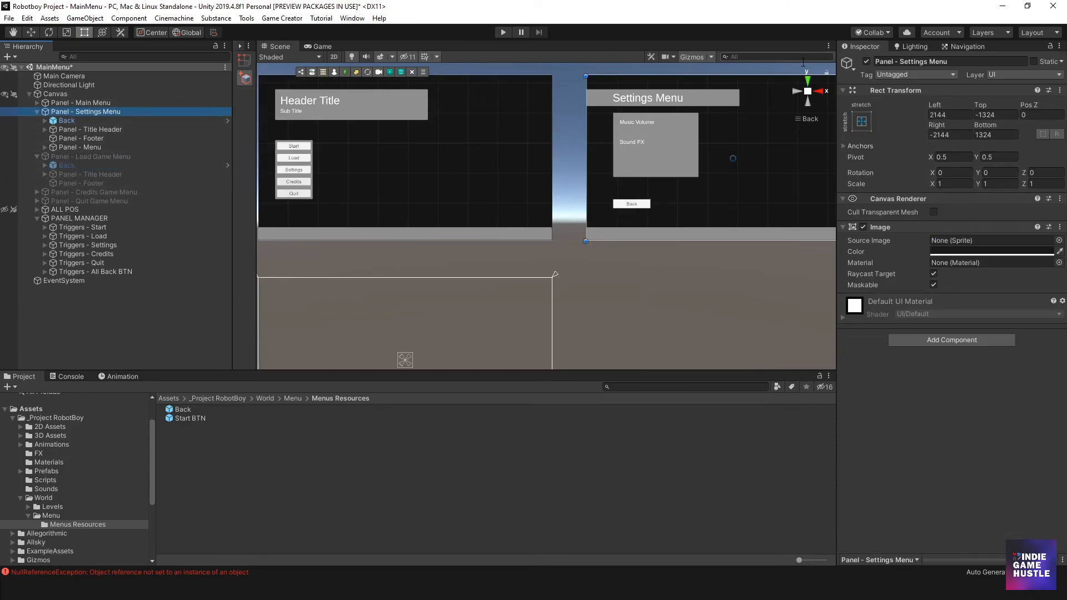
pyautogui.click(37, 112)
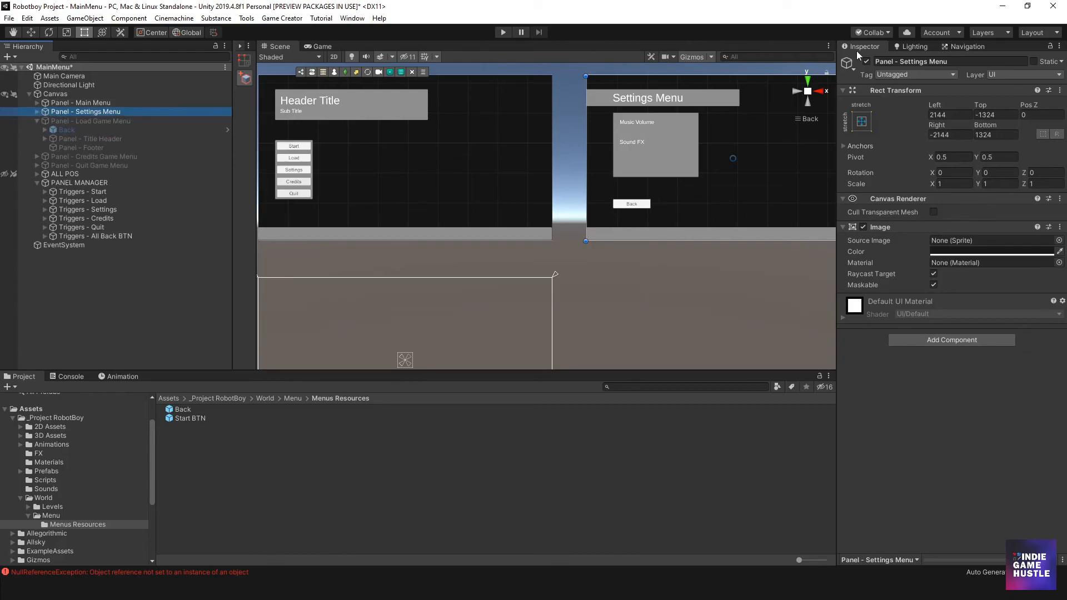
pyautogui.click(866, 61)
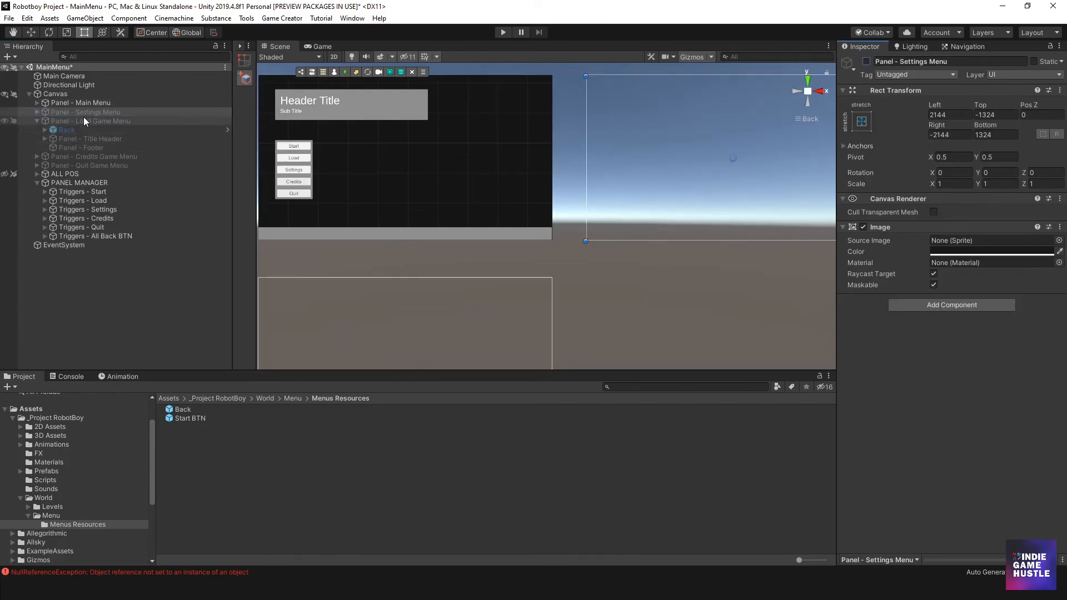
pyautogui.click(95, 120)
pyautogui.click(865, 61)
# - Move the Load Game panel's Back button straight down to just above the panel's footer, at about Pos Y -293
pyautogui.scroll(-2, 503, 186)
pyautogui.moveTo(503, 186); pyautogui.dragTo(451, 149, button='middle')
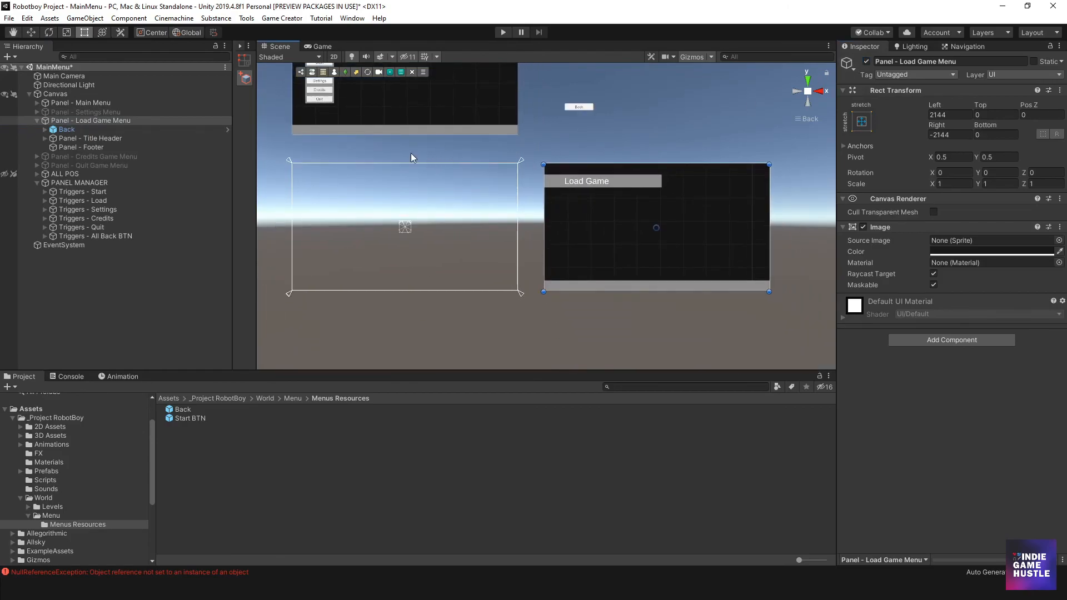
pyautogui.click(587, 109)
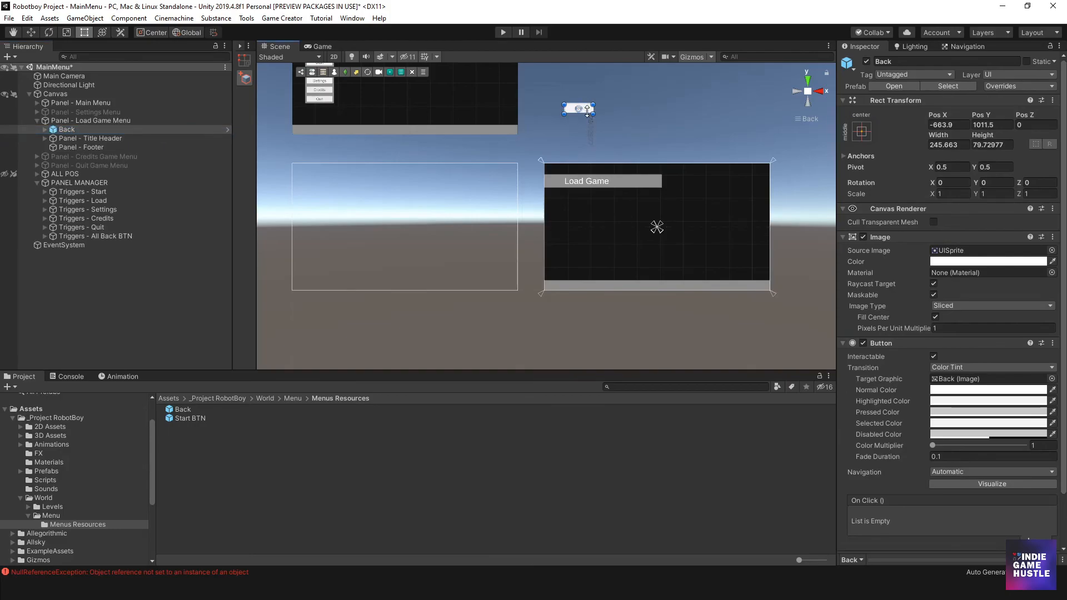
pyautogui.moveTo(587, 109); pyautogui.dragTo(582, 264)
# - Duplicate the Load Game panel's Back button and parent the copy to Panel - Credits Game Menu as its first child
pyautogui.hotkey('ctrl', 'd')
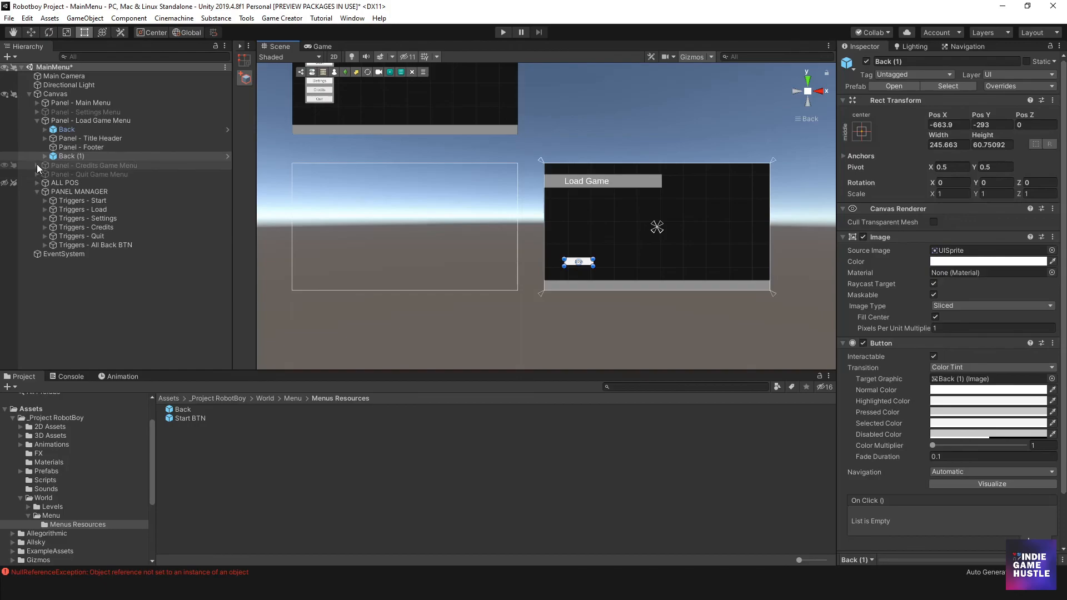
pyautogui.click(38, 165)
pyautogui.moveTo(67, 158); pyautogui.dragTo(67, 170)
# - Deactivate Panel - Load Game Menu and activate Panel - Credits Game Menu
pyautogui.click(91, 121)
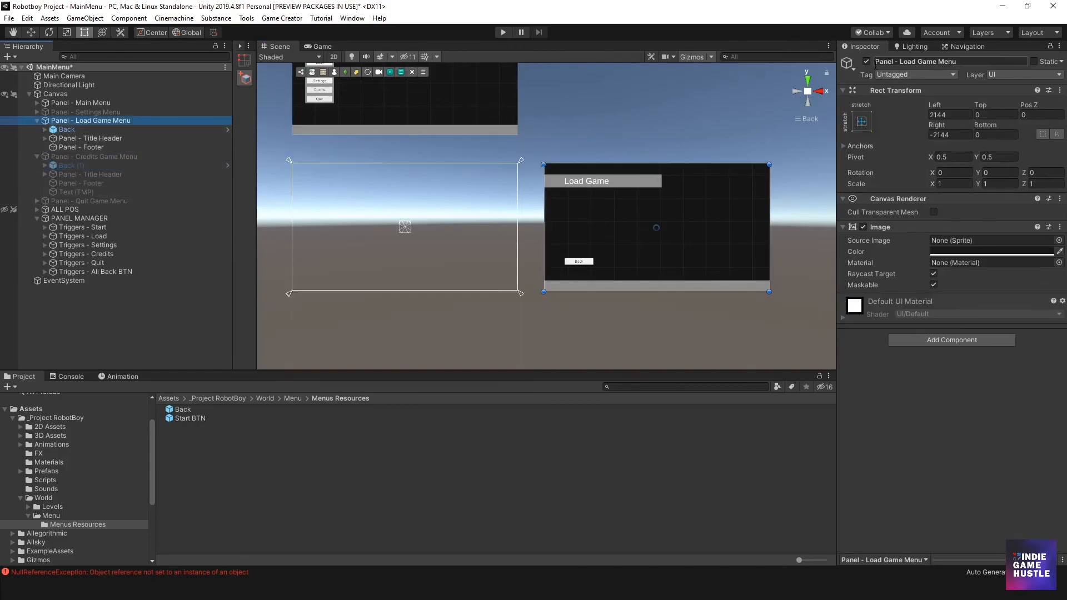
pyautogui.click(866, 62)
pyautogui.click(153, 158)
pyautogui.click(866, 61)
# - Move the Credits panel's Back (1) button to the panel's horizontal centre at Pos X 0, Pos Y -293, and rename it Back
pyautogui.moveTo(419, 185); pyautogui.dragTo(575, 185, button='middle')
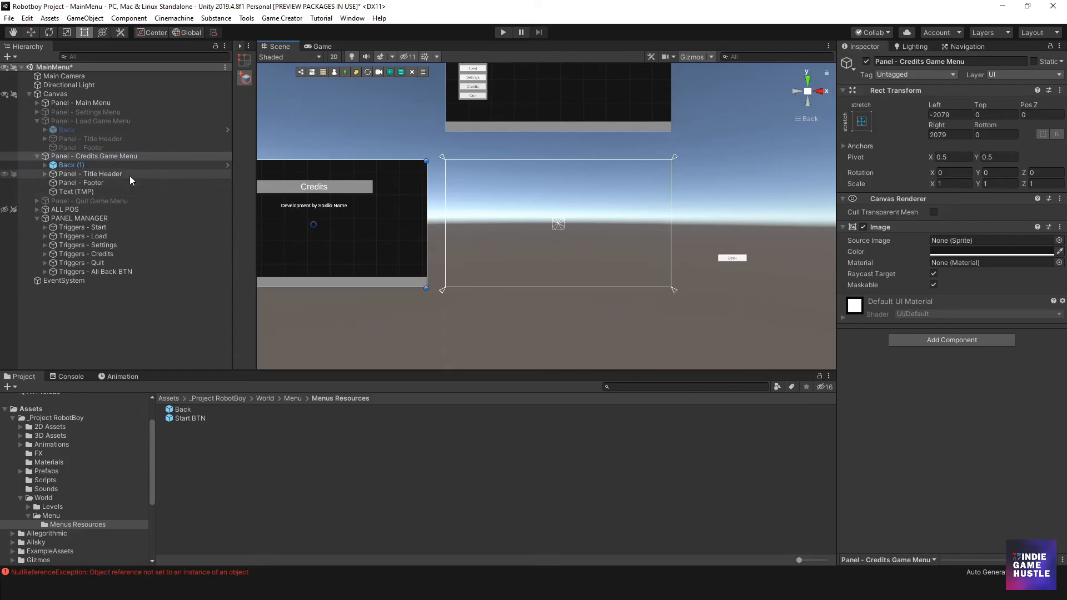
pyautogui.click(84, 165)
pyautogui.moveTo(732, 259); pyautogui.dragTo(322, 262)
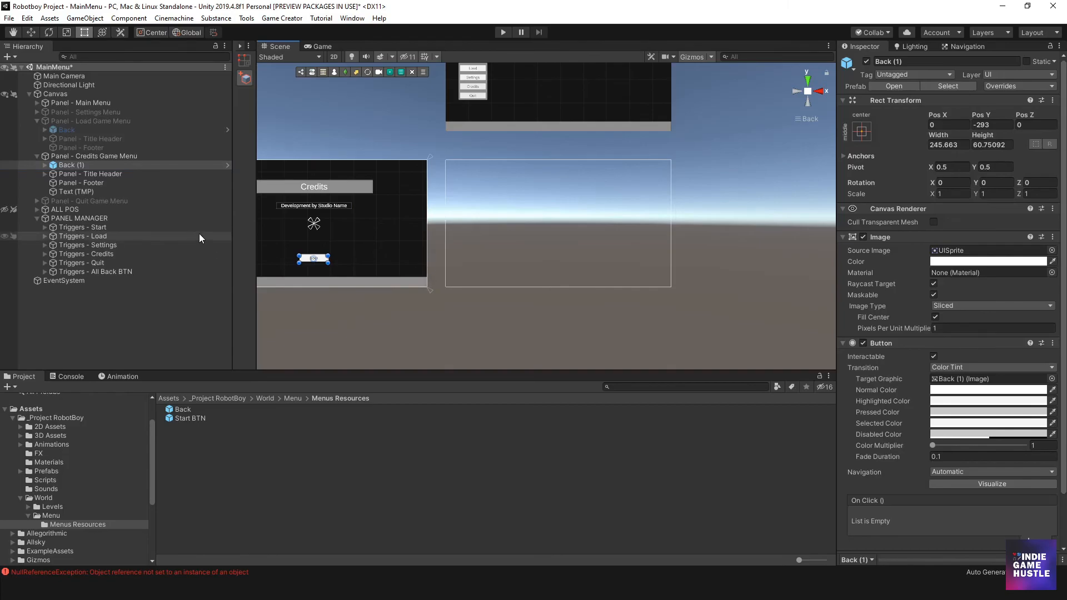
pyautogui.click(73, 165)
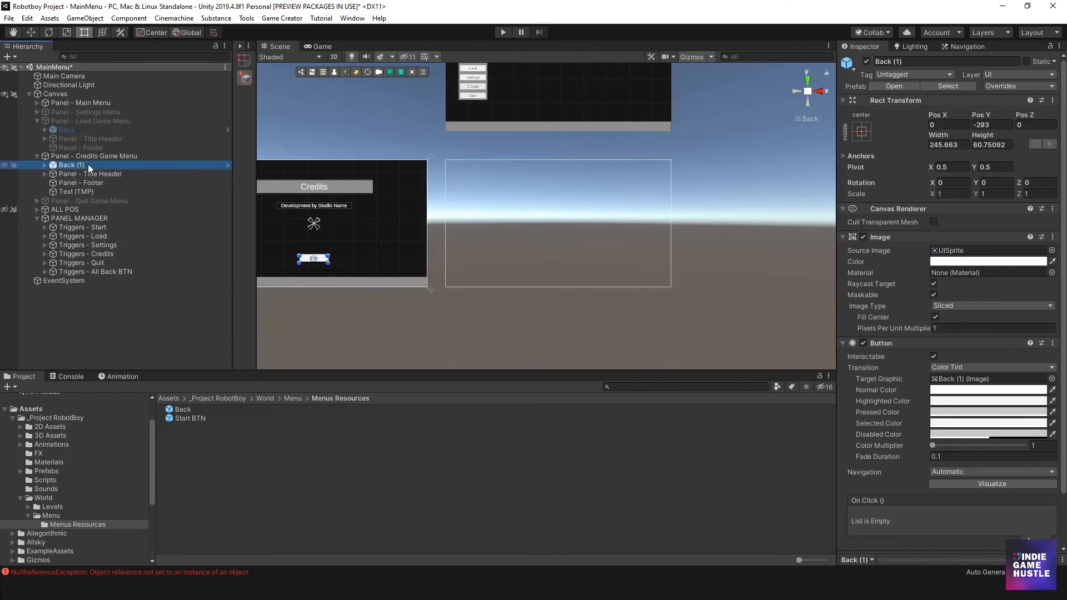
pyautogui.click(87, 164)
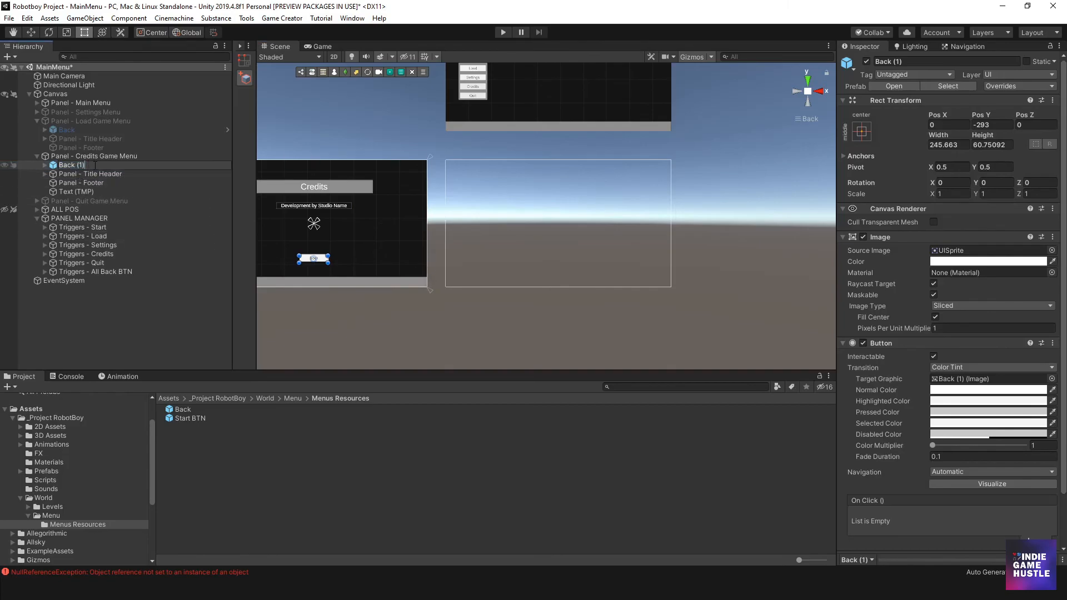
pyautogui.press('Return')
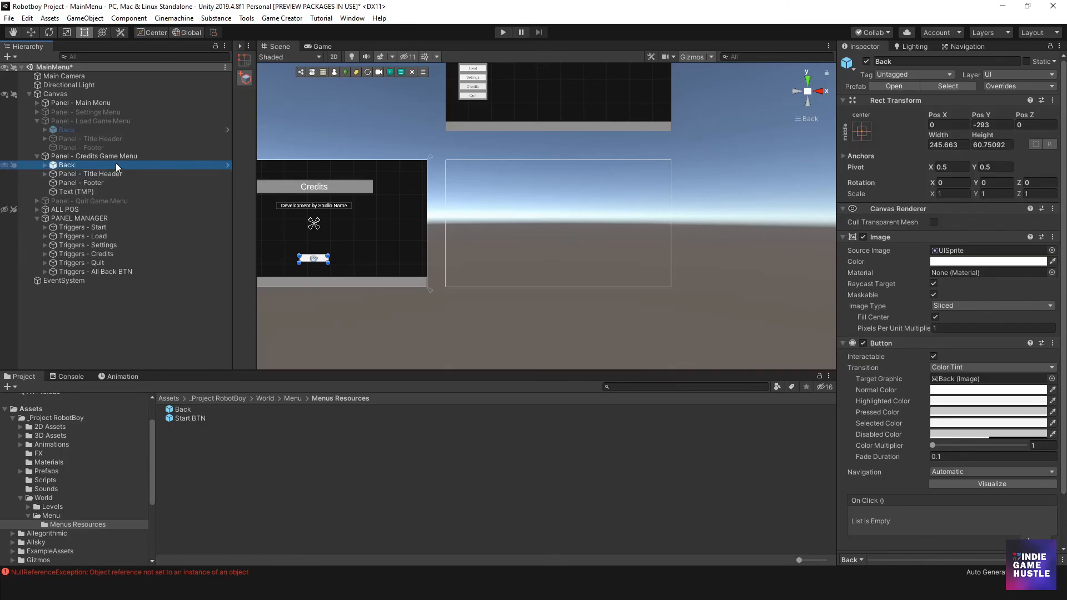
# - Duplicate the Credits panel's Back button and parent the copy to Panel - Quit Game Menu as its first child
pyautogui.click(36, 200)
pyautogui.click(65, 170)
pyautogui.click(64, 166)
pyautogui.hotkey('ctrl', 'd')
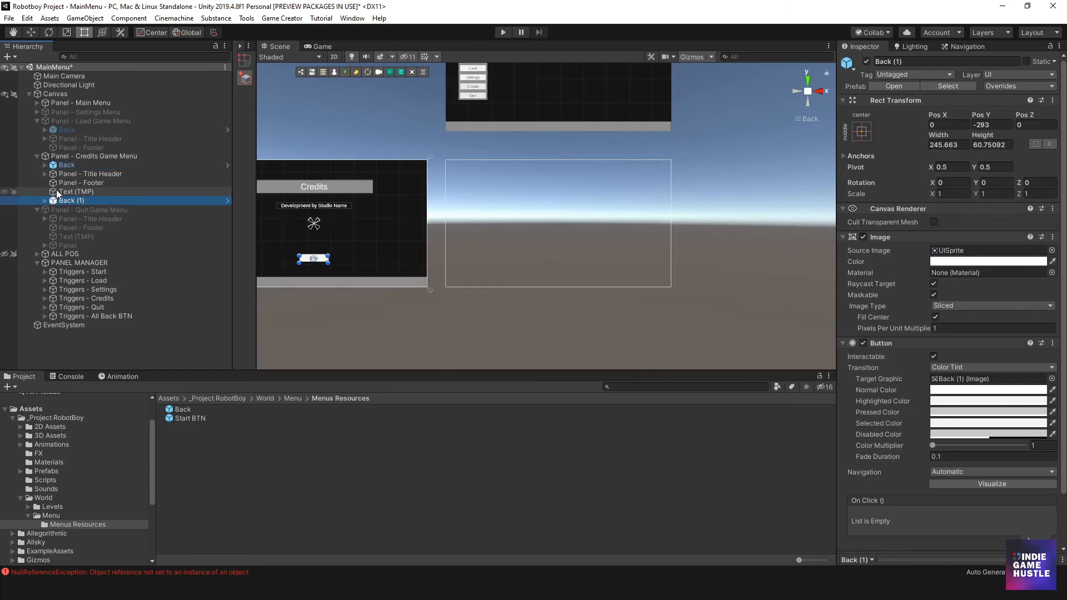
pyautogui.moveTo(59, 199); pyautogui.dragTo(61, 213)
# - Deactivate Panel - Credits Game Menu and activate Panel - Quit Game Menu
pyautogui.click(78, 156)
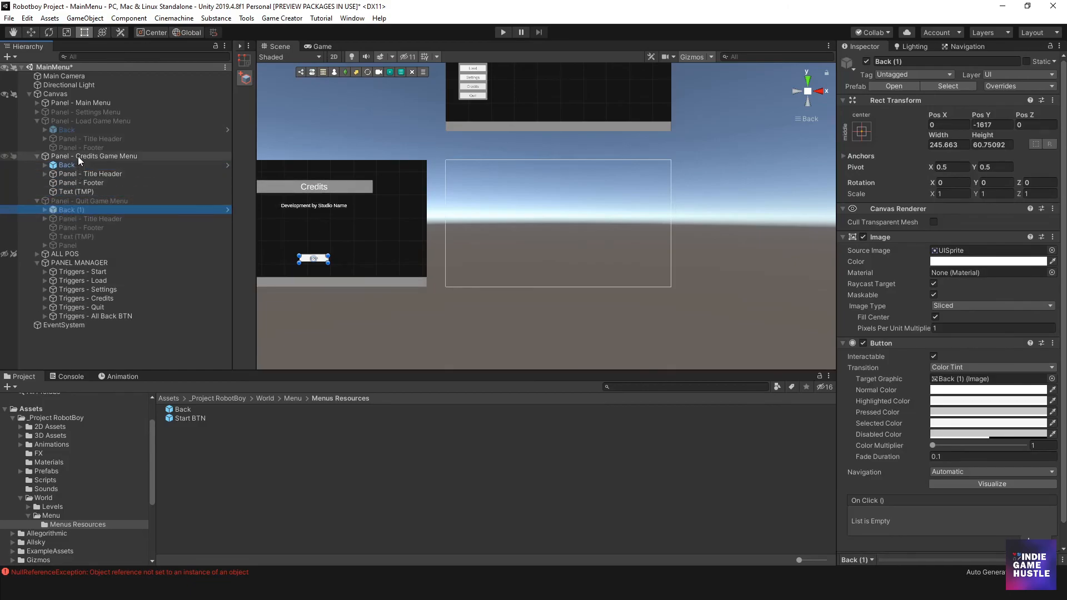
pyautogui.click(866, 62)
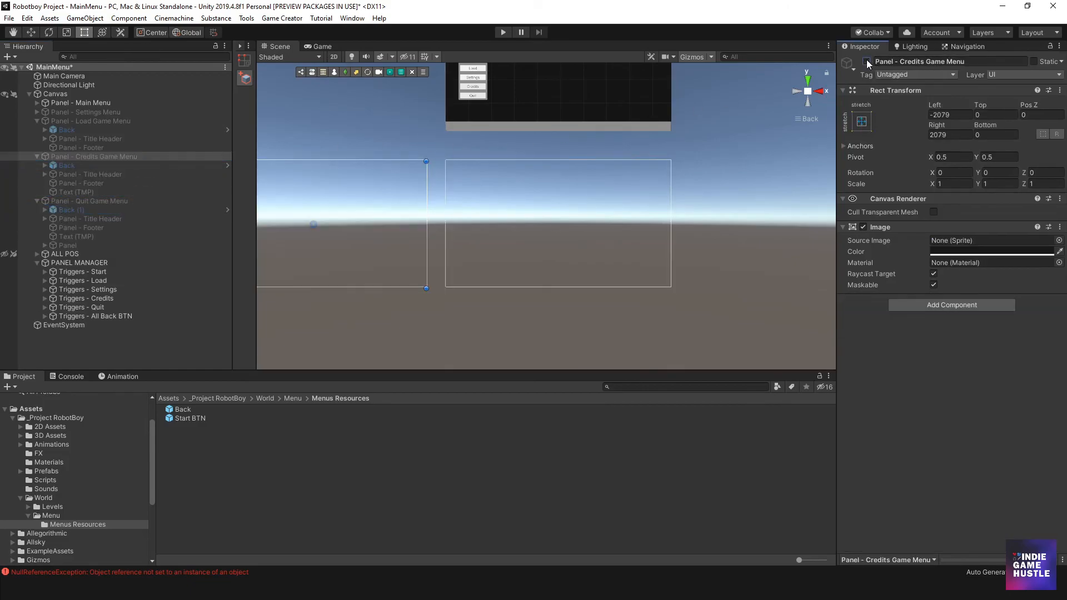
pyautogui.click(122, 203)
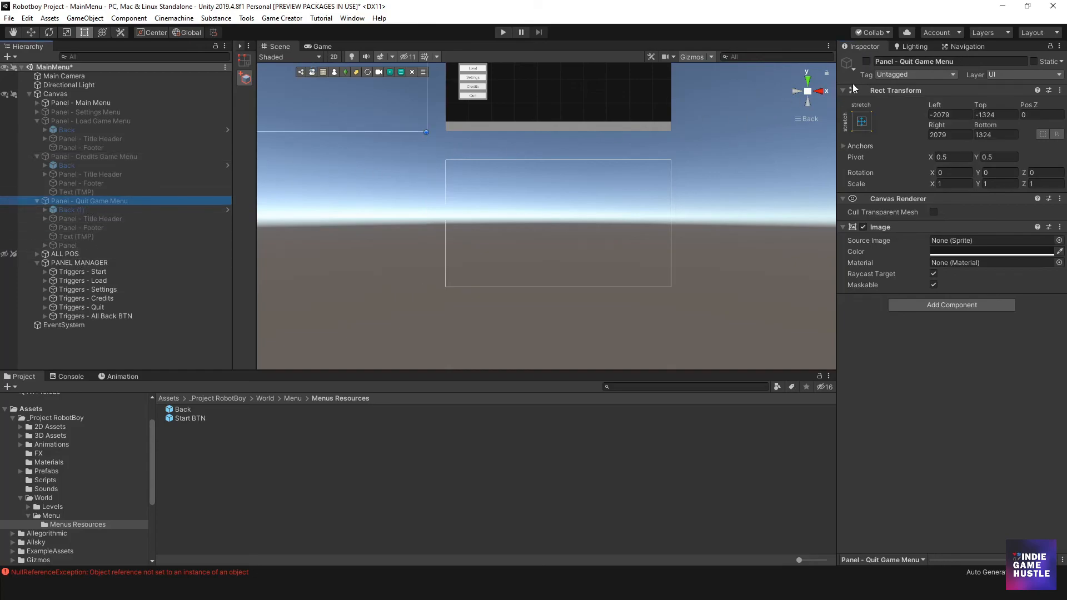
pyautogui.click(867, 61)
# - Rename the Back (1) copy in Panel - Quit Game Menu to Back
pyautogui.click(69, 210)
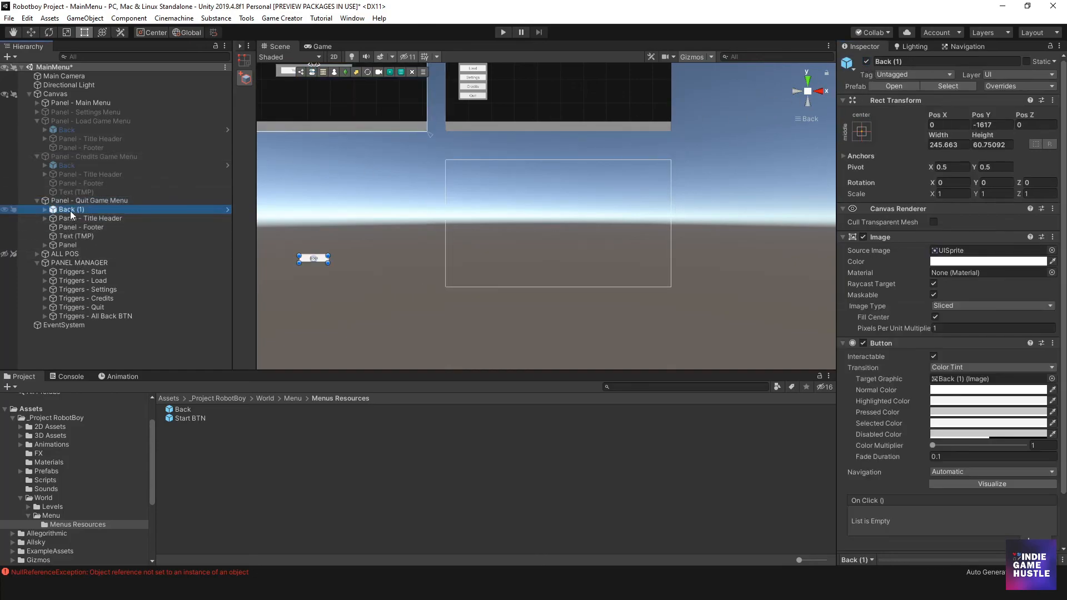
pyautogui.click(90, 209)
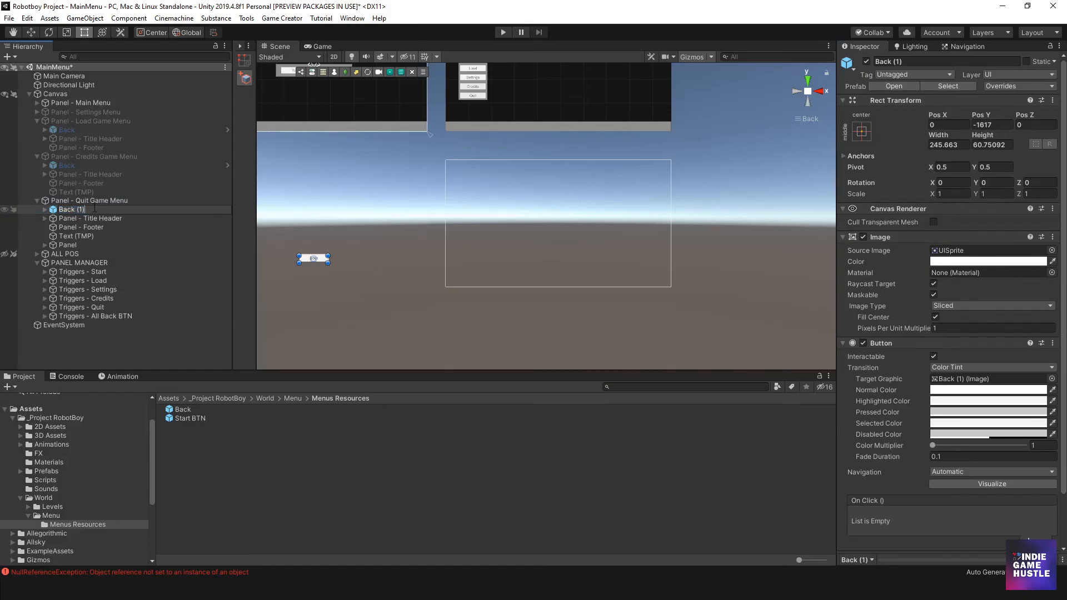
pyautogui.press('Return')
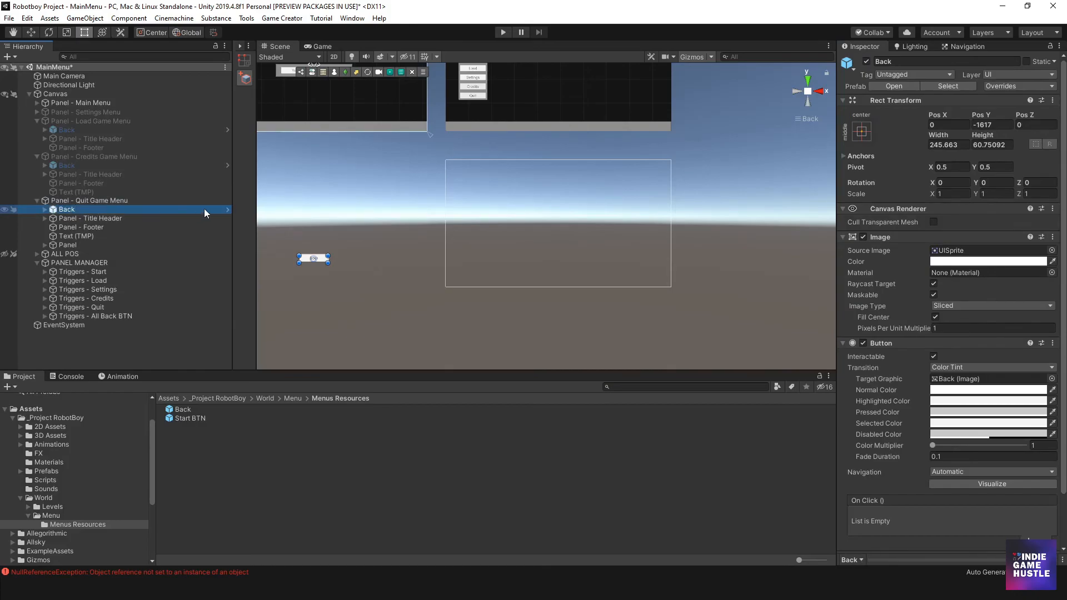
# - Move the Quit Game panel's Back button below the Yes and No buttons, at Pos X 0, Pos Y -310
pyautogui.scroll(-5, 445, 232)
pyautogui.moveTo(440, 238); pyautogui.dragTo(489, 301, button='middle')
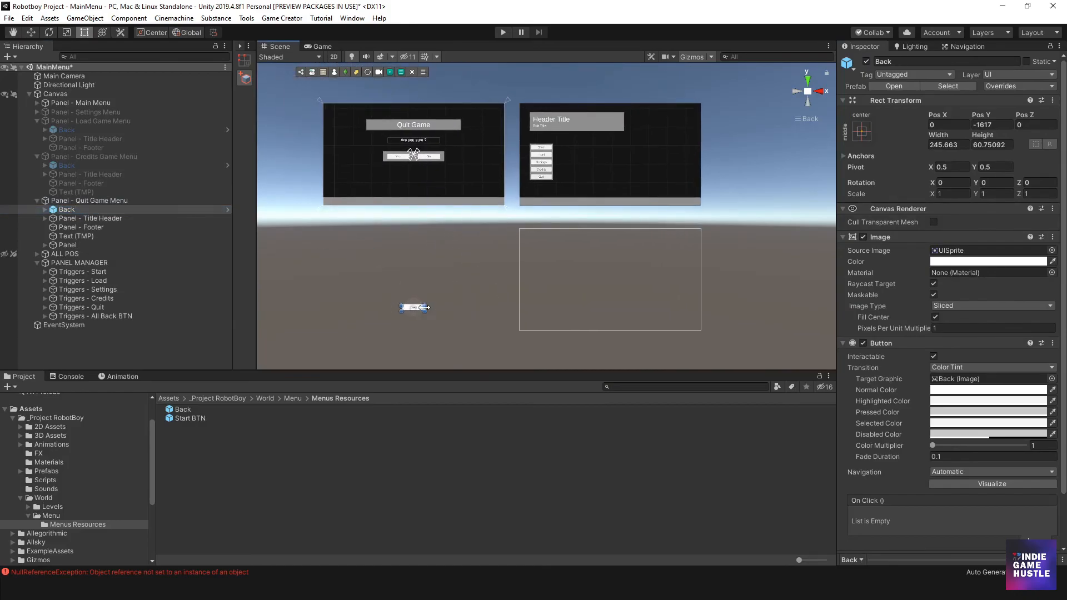
pyautogui.scroll(2, 400, 314)
pyautogui.moveTo(378, 337); pyautogui.dragTo(404, 176)
pyautogui.hotkey('ctrl', 'z')
pyautogui.scroll(8, 447, 242)
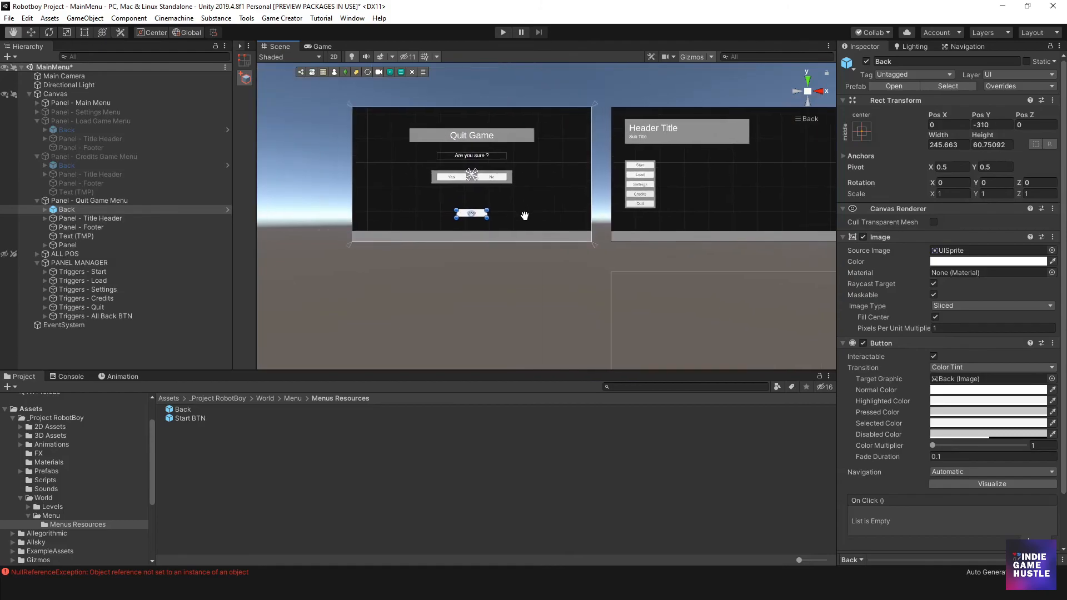
pyautogui.moveTo(461, 247); pyautogui.dragTo(488, 243, button='middle')
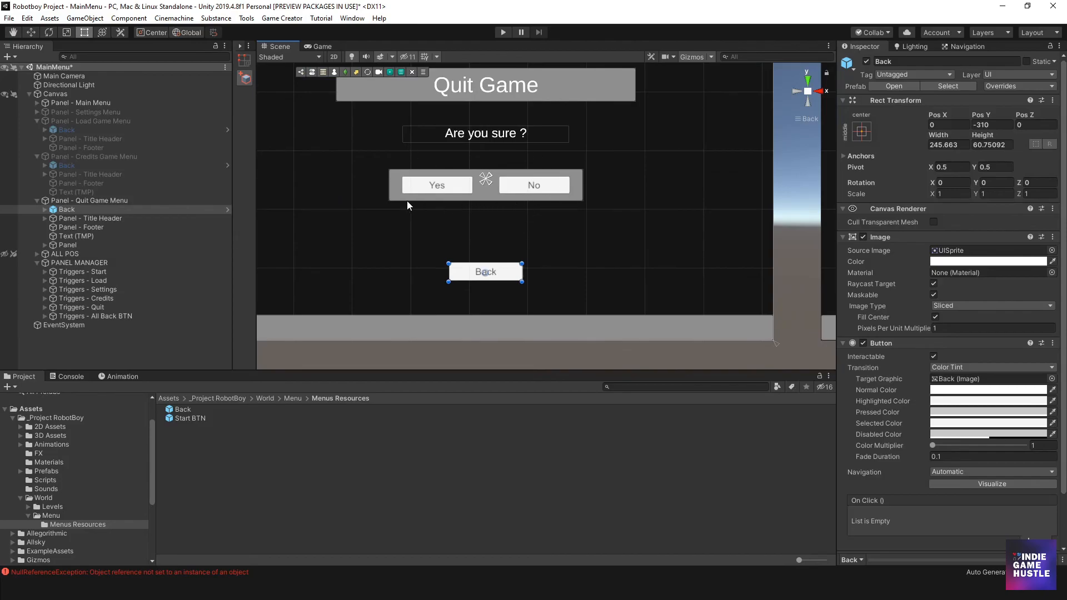
# - Delete the Back button from Panel - Quit Game Menu
pyautogui.click(83, 225)
pyautogui.click(78, 208)
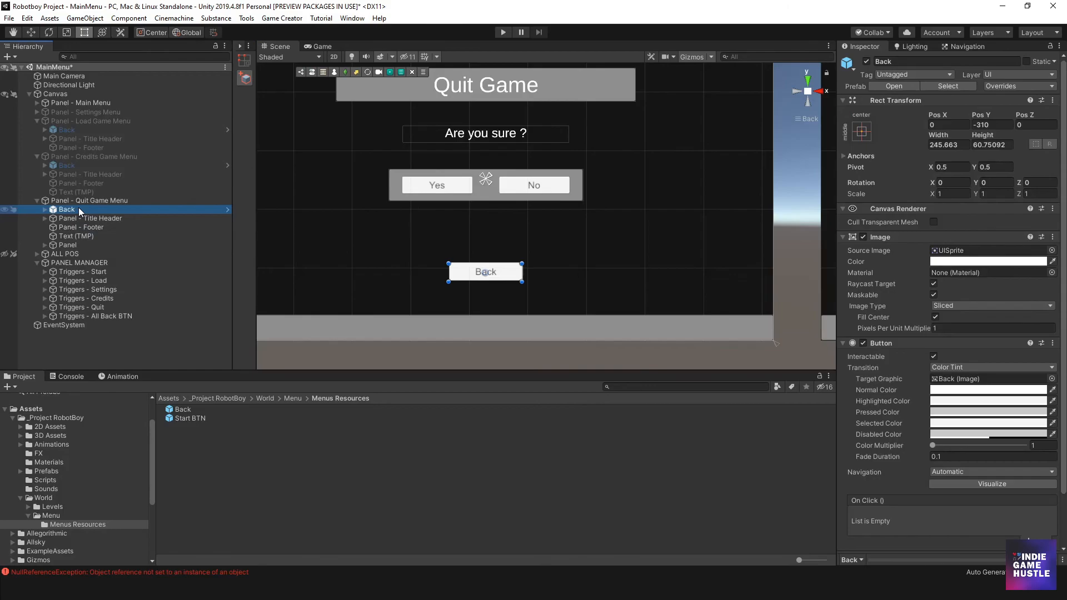
pyautogui.press('Delete')
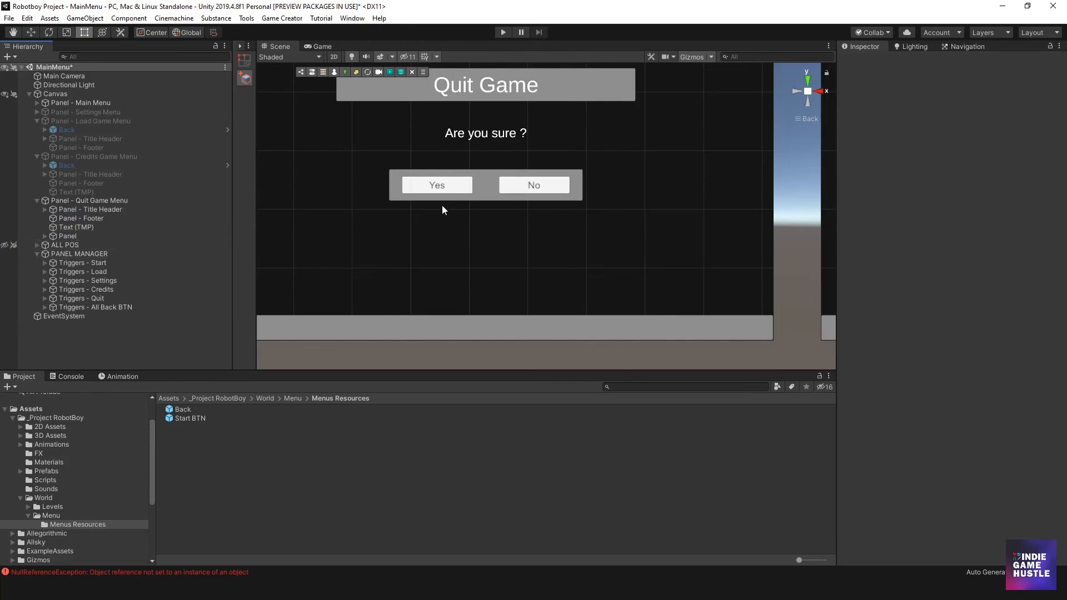
pyautogui.click(439, 190)
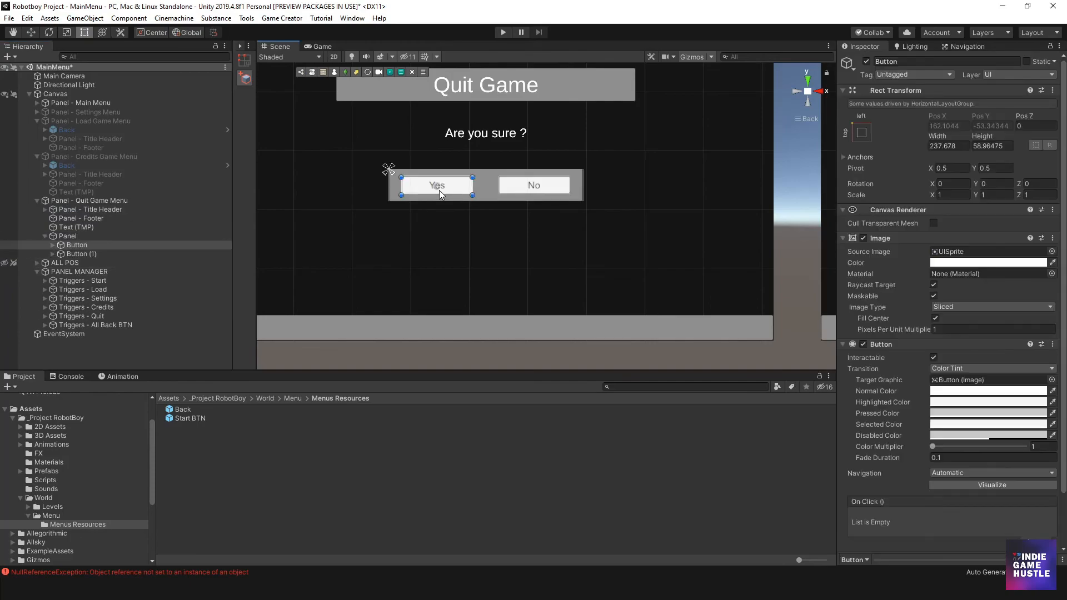
pyautogui.click(82, 272)
pyautogui.rightClick(81, 271)
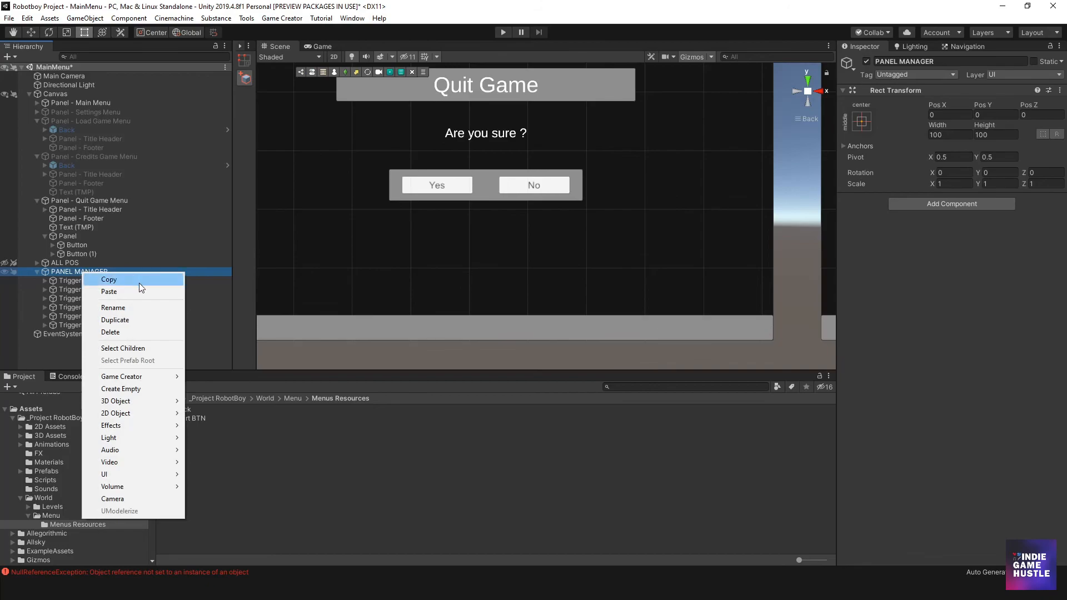
pyautogui.press('Escape')
# - Duplicate Triggers - All Back BTN inside PANEL MANAGER
pyautogui.click(78, 325)
pyautogui.click(82, 316)
pyautogui.click(82, 325)
pyautogui.hotkey('ctrl', 'd')
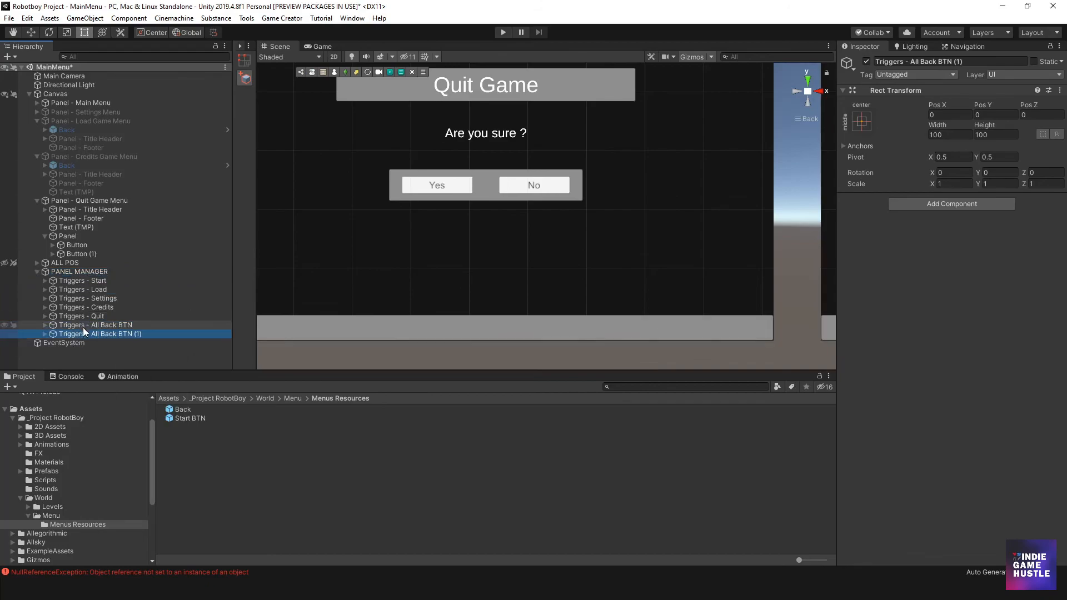
# - Rename the duplicated All Back BTN trigger group to Triggers - YES BTN - QUIT GAME
pyautogui.click(45, 334)
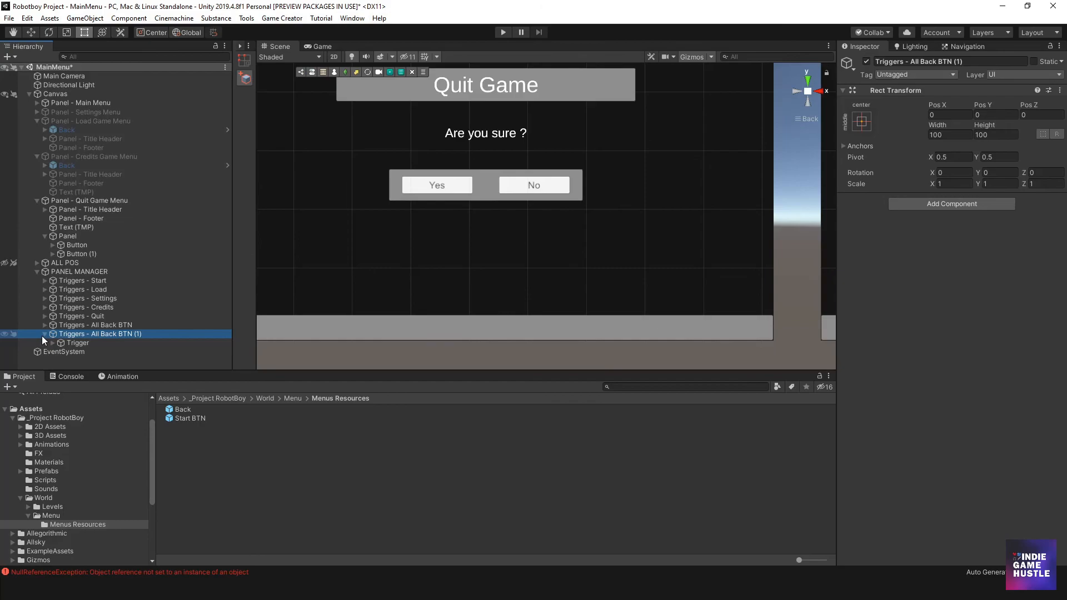
pyautogui.click(99, 335)
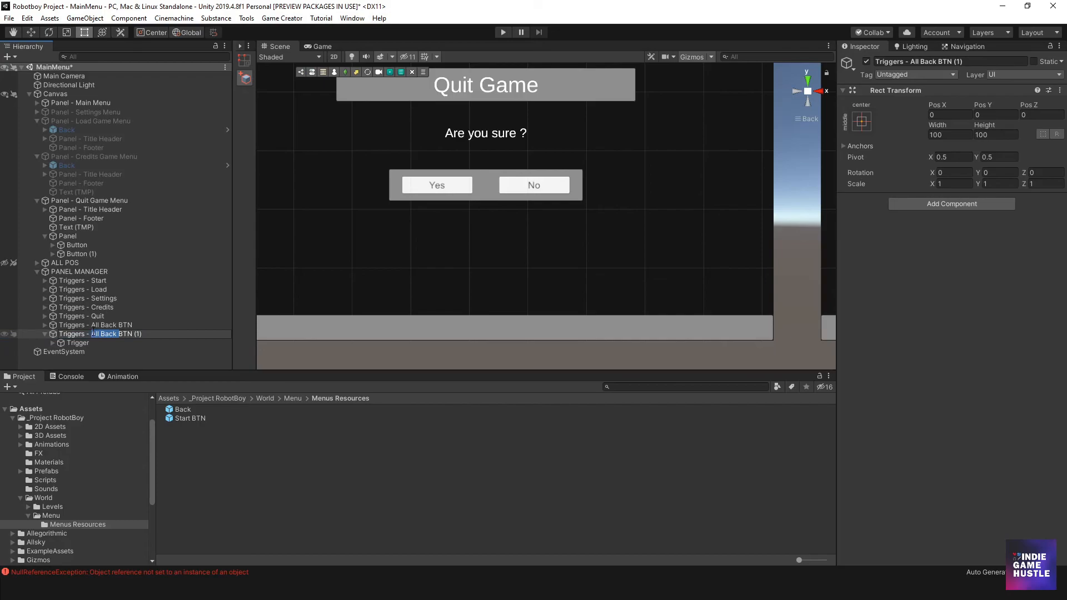
pyautogui.write('YES')
pyautogui.press('BackSpace')
pyautogui.press('BackSpace')
pyautogui.write('- QUIT GAME')
pyautogui.press('Return')
# - Rename the Quit Game panel's Yes button to Button -YES and its No button to Button - NO
pyautogui.click(74, 343)
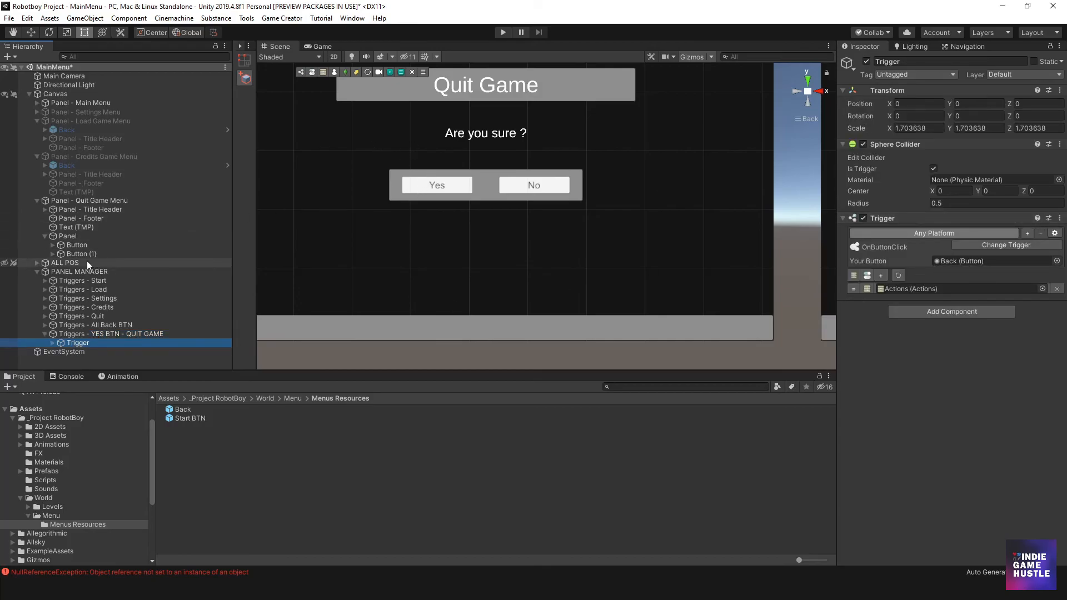
pyautogui.click(74, 245)
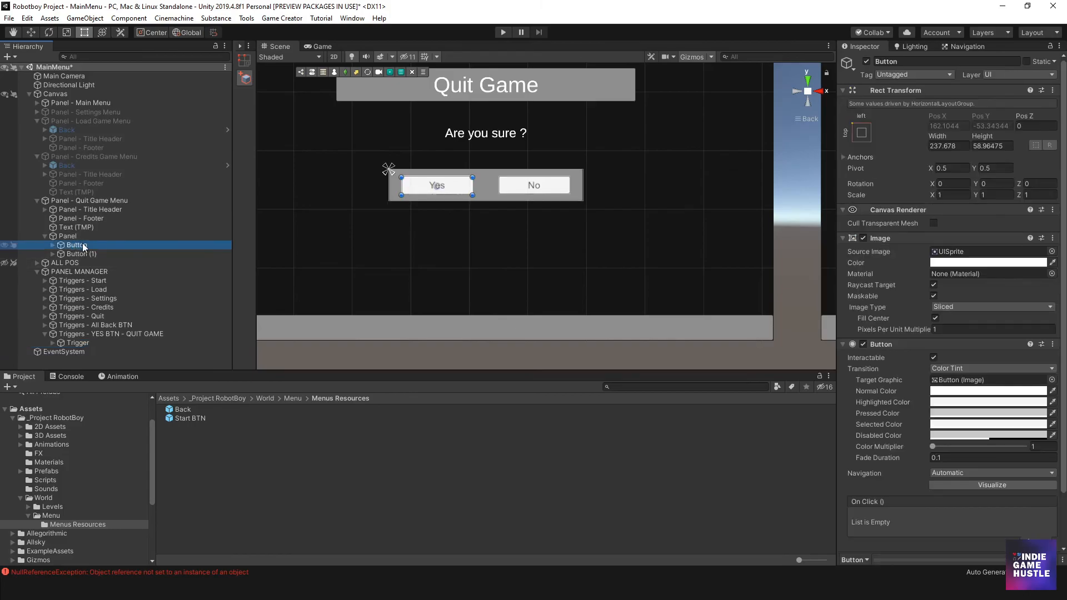
pyautogui.click(89, 245)
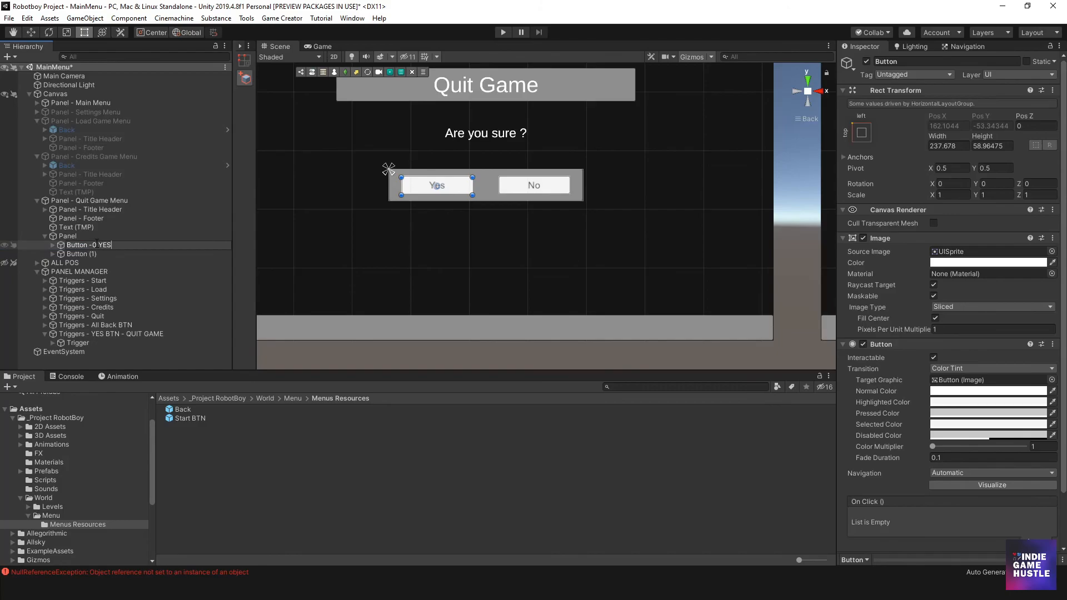
pyautogui.write('-YES')
pyautogui.press('Return')
pyautogui.click(91, 255)
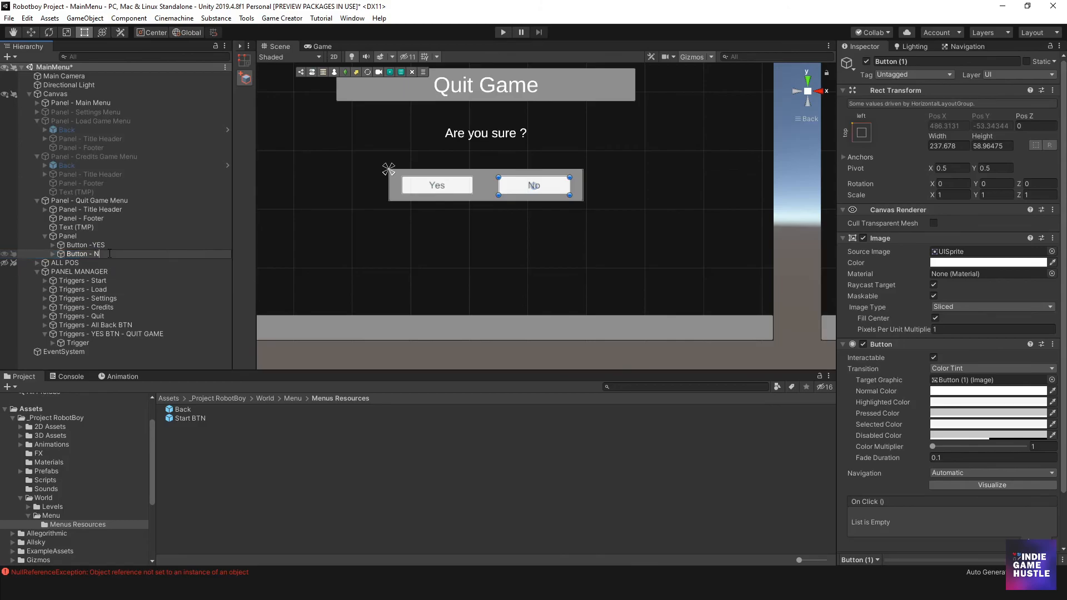
pyautogui.press('Return')
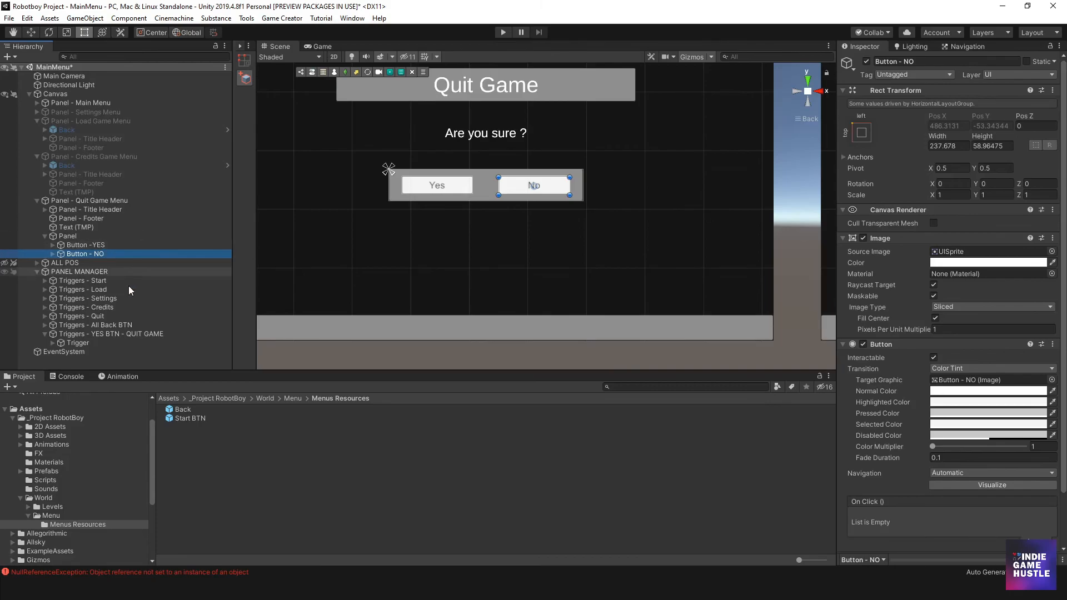
# - Assign Button -YES as the OnButtonClick button of the Trigger under Triggers - YES BTN - QUIT GAME
pyautogui.click(111, 334)
pyautogui.click(79, 342)
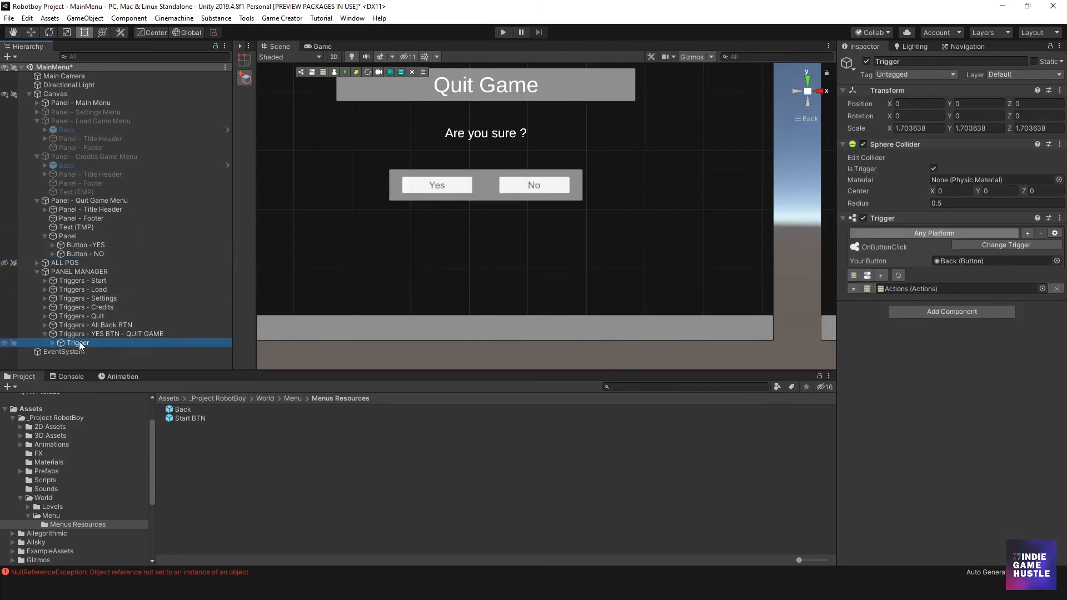
pyautogui.moveTo(81, 245); pyautogui.dragTo(1017, 263)
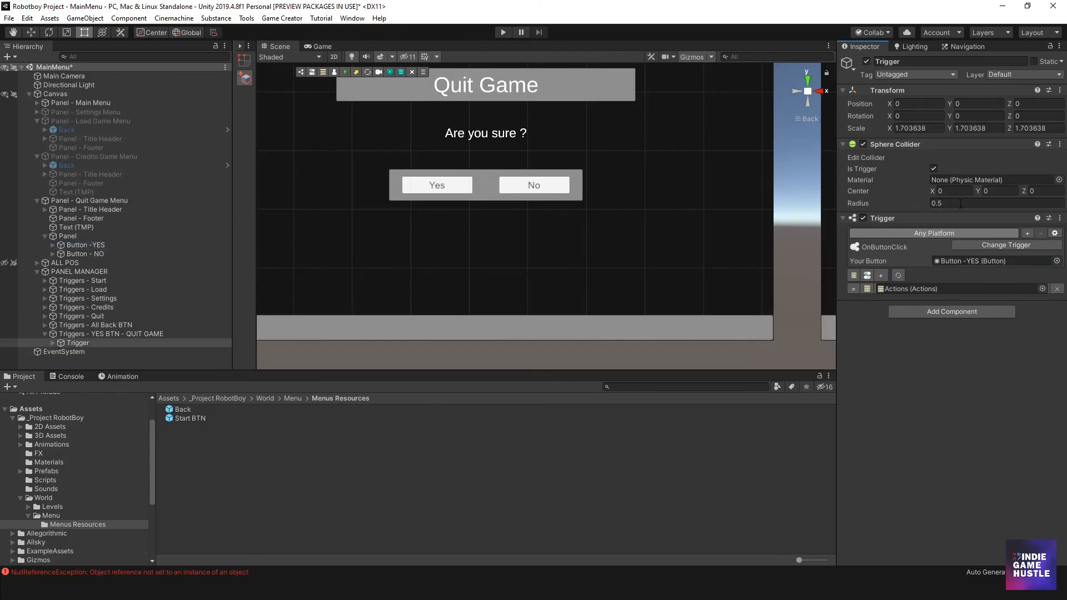
# - Remove all five panel activation actions from the Actions object under Triggers - YES BTN - QUIT GAME
pyautogui.click(53, 342)
pyautogui.click(86, 351)
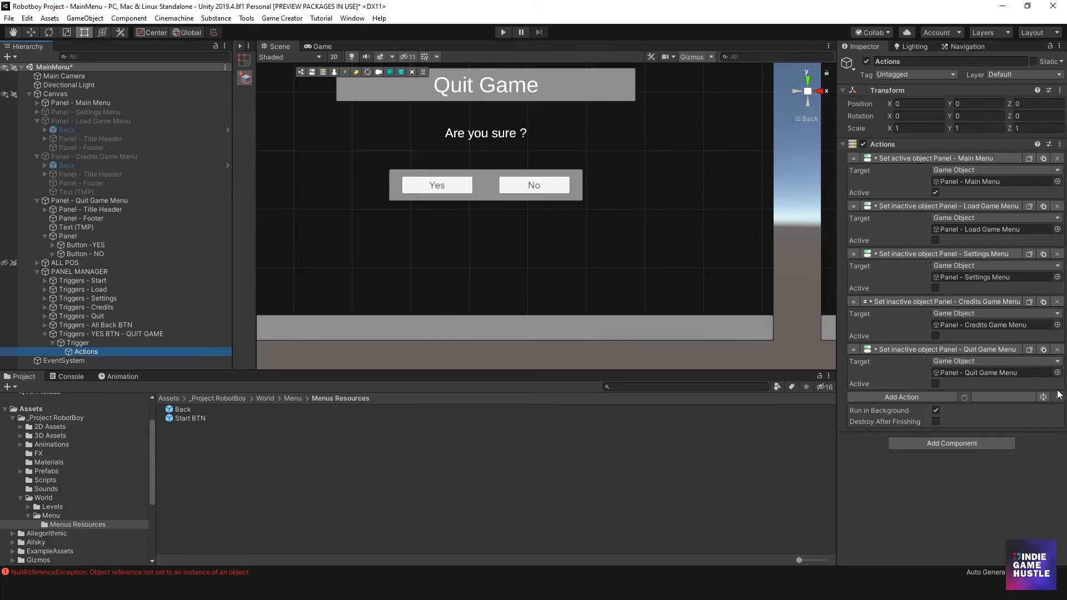
pyautogui.click(1057, 349)
pyautogui.click(1057, 301)
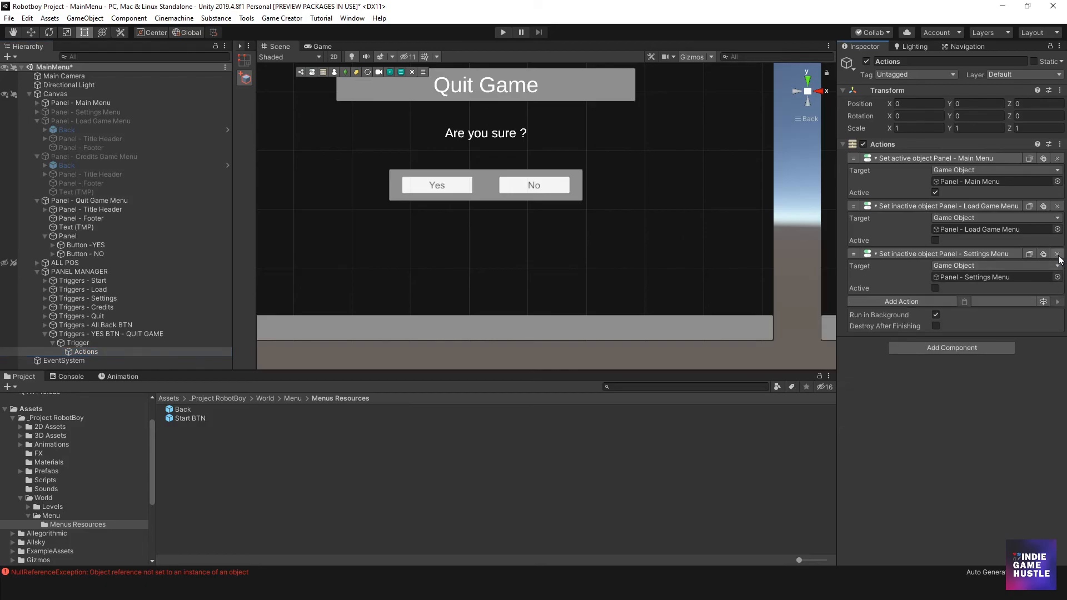
pyautogui.click(1058, 254)
pyautogui.click(1057, 207)
pyautogui.click(1057, 158)
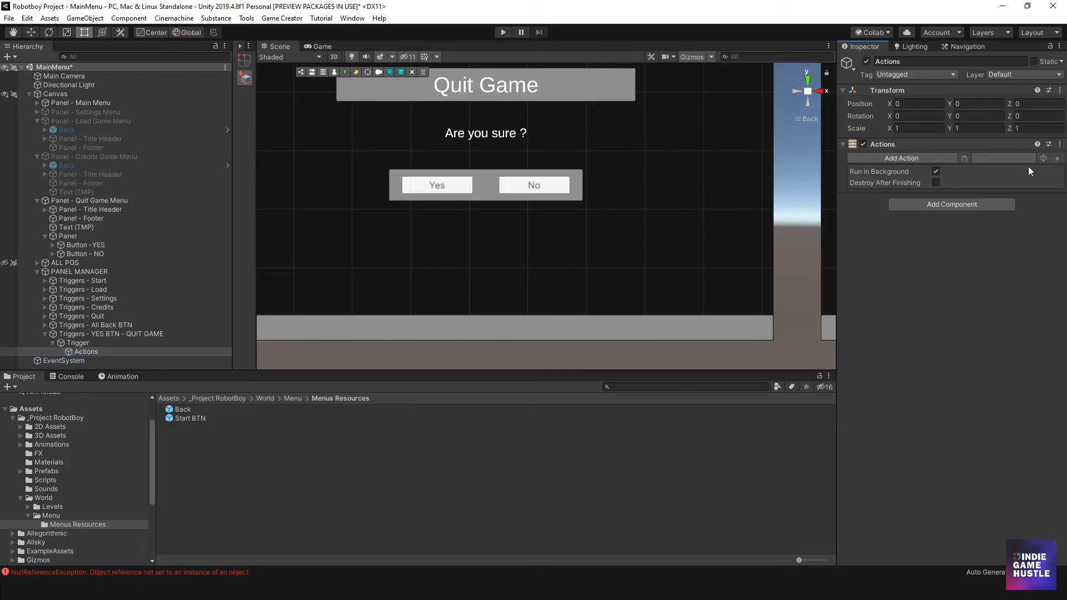
# - Add the Application action Quit Game to the emptied Actions of the Yes button's trigger
pyautogui.click(952, 155)
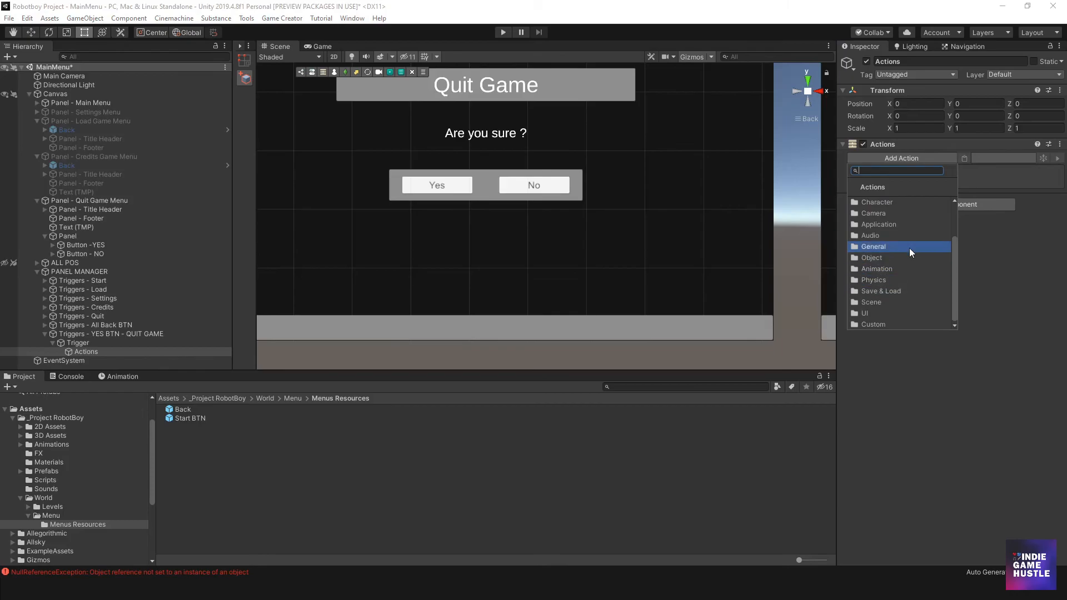
pyautogui.click(900, 225)
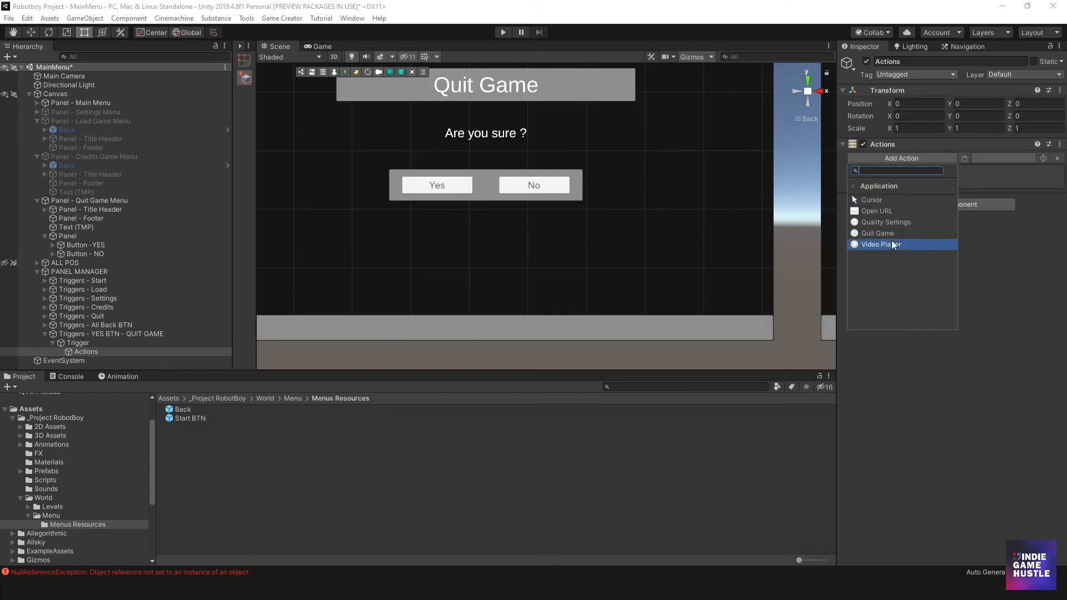
pyautogui.click(876, 234)
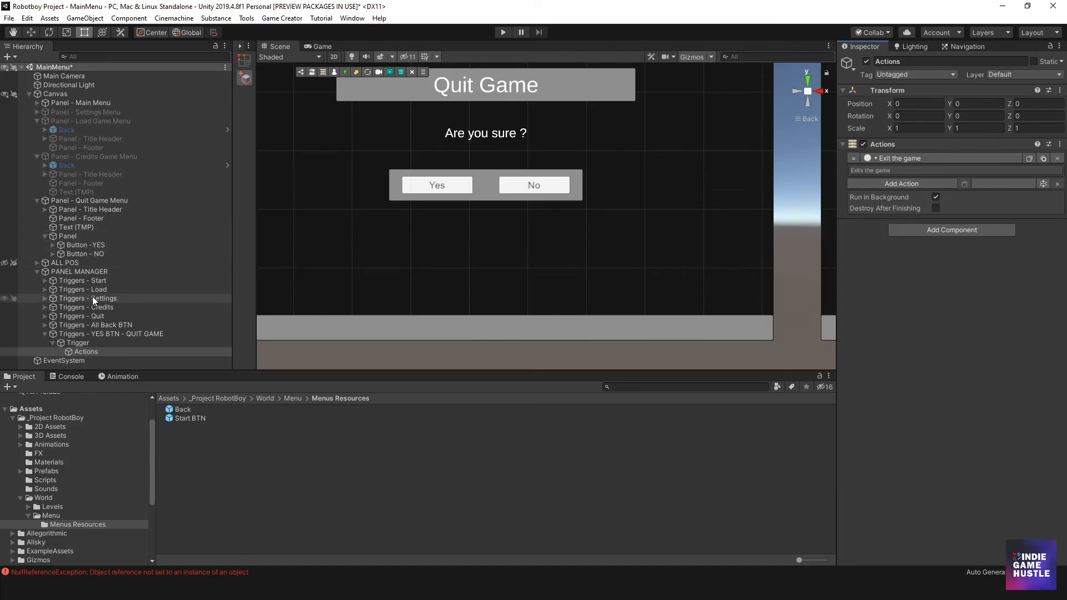
# - Duplicate Triggers - YES BTN - QUIT GAME and rename the copy to Triggers - YES BTN - BACK BTN
pyautogui.click(88, 333)
pyautogui.hotkey('ctrl', 'd')
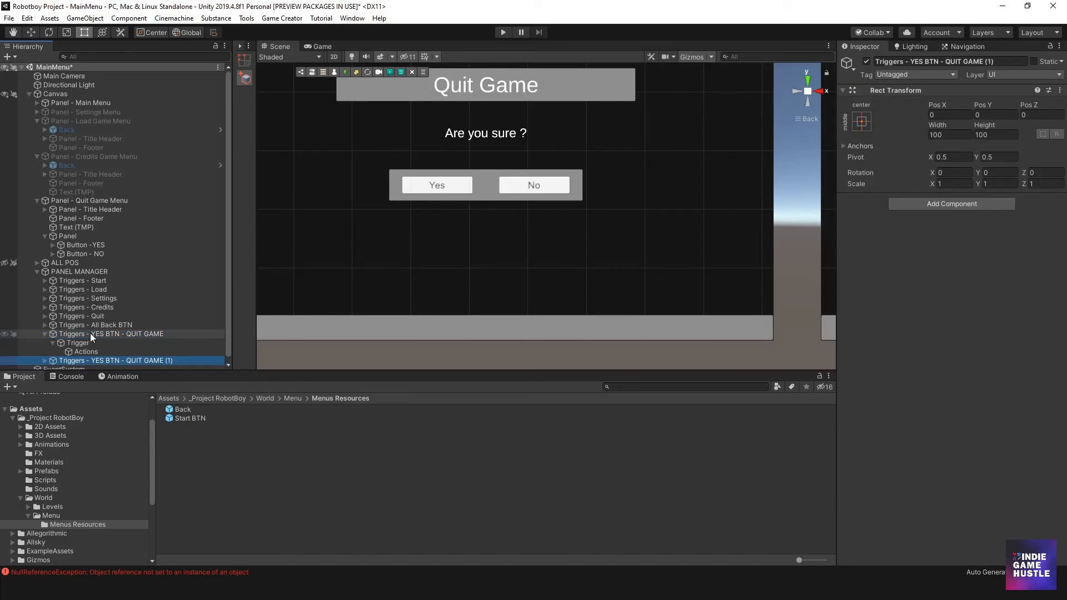
pyautogui.click(44, 356)
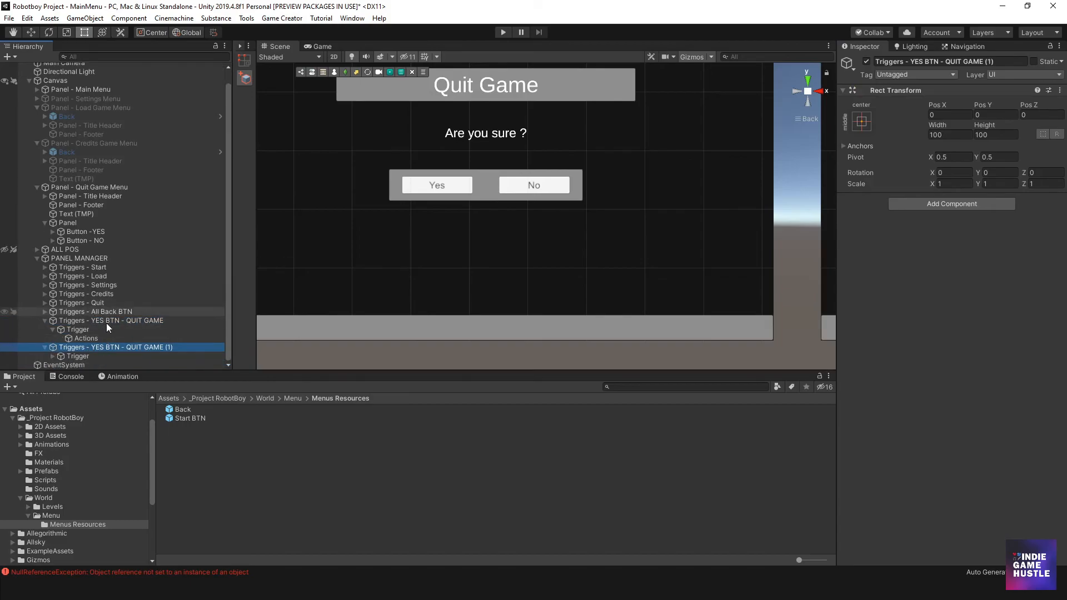
pyautogui.click(130, 345)
pyautogui.doubleClick(134, 347)
pyautogui.write('BACK')
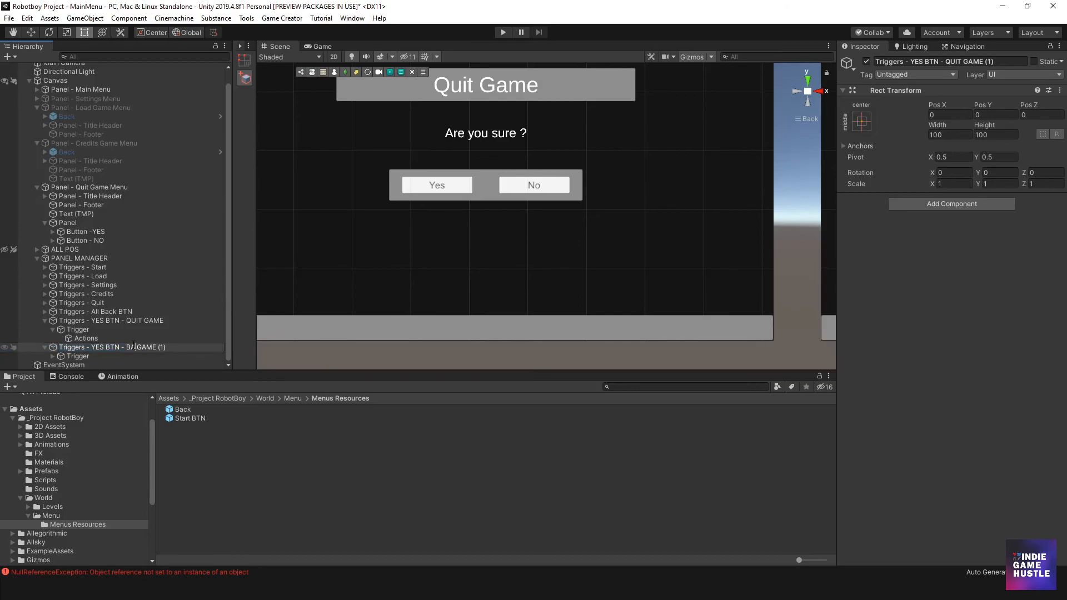
pyautogui.press('BackSpace')
pyautogui.press('BackSpace')
pyautogui.press('BackSpace')
pyautogui.press('BackSpace')
pyautogui.press('BackSpace')
pyautogui.press('BackSpace')
pyautogui.write('BTN')
pyautogui.click(78, 363)
# - Assign Button - NO as the OnButtonClick button of the Trigger under Triggers - YES BTN - BACK BTN
pyautogui.click(82, 357)
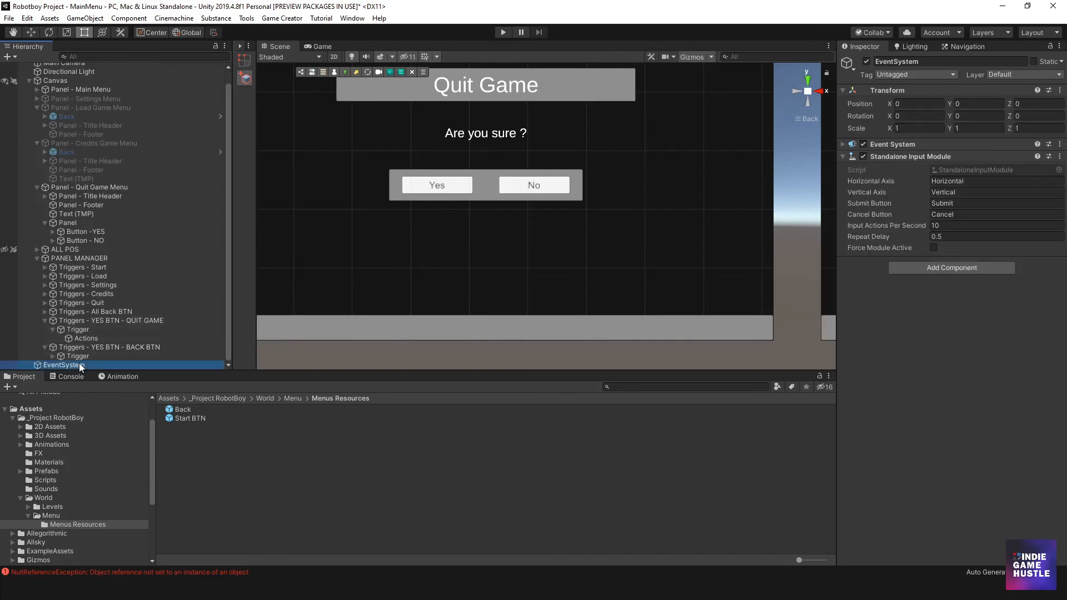
pyautogui.click(53, 356)
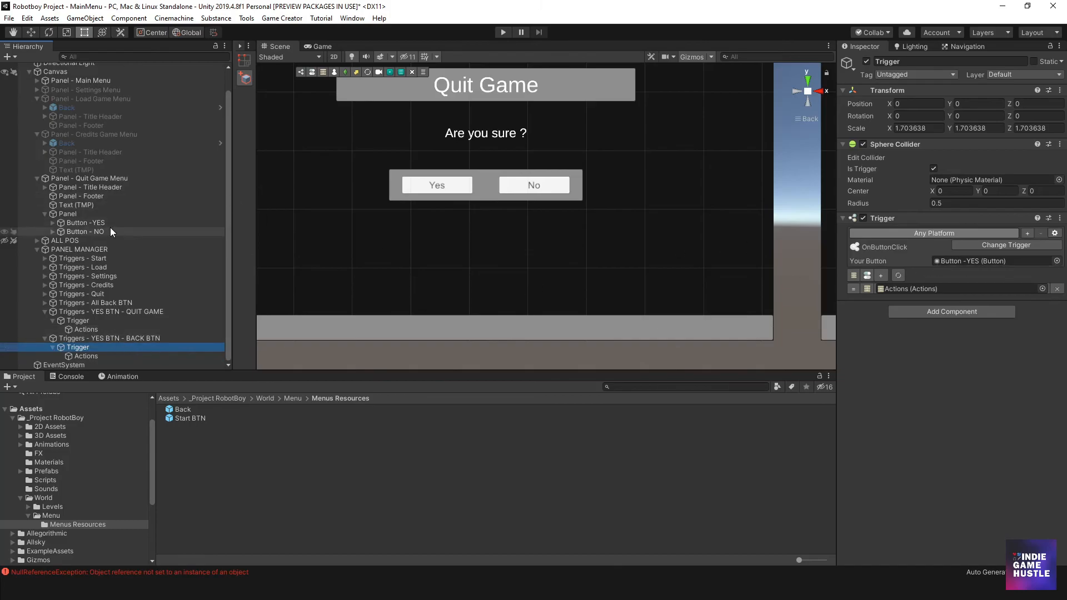
pyautogui.moveTo(77, 229); pyautogui.dragTo(1000, 264)
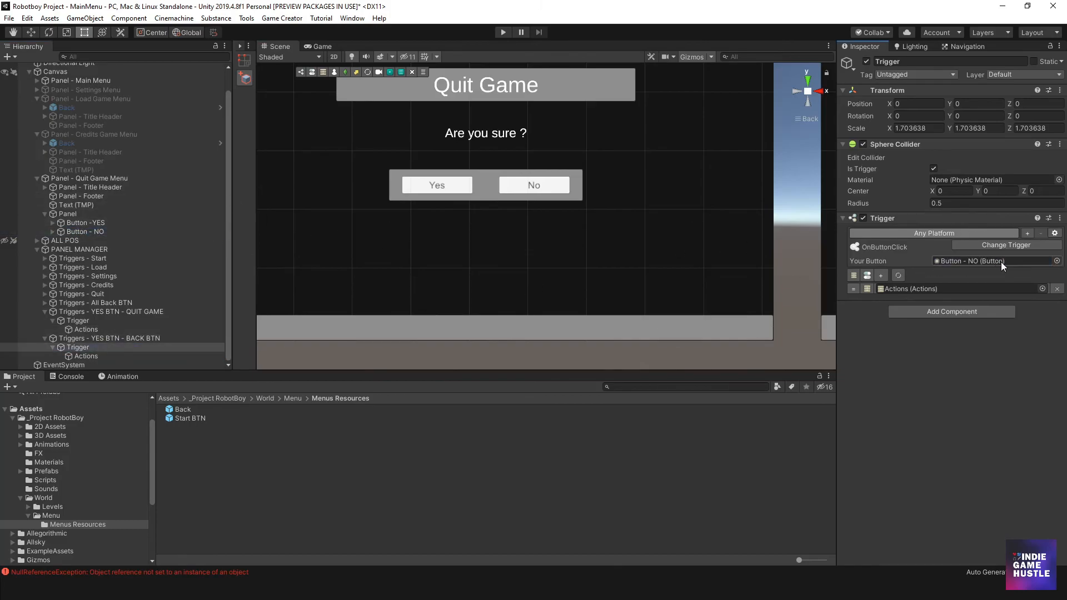
# - Replace the exit action in the Actions under Triggers - YES BTN - BACK BTN with a Set Active action
pyautogui.click(87, 356)
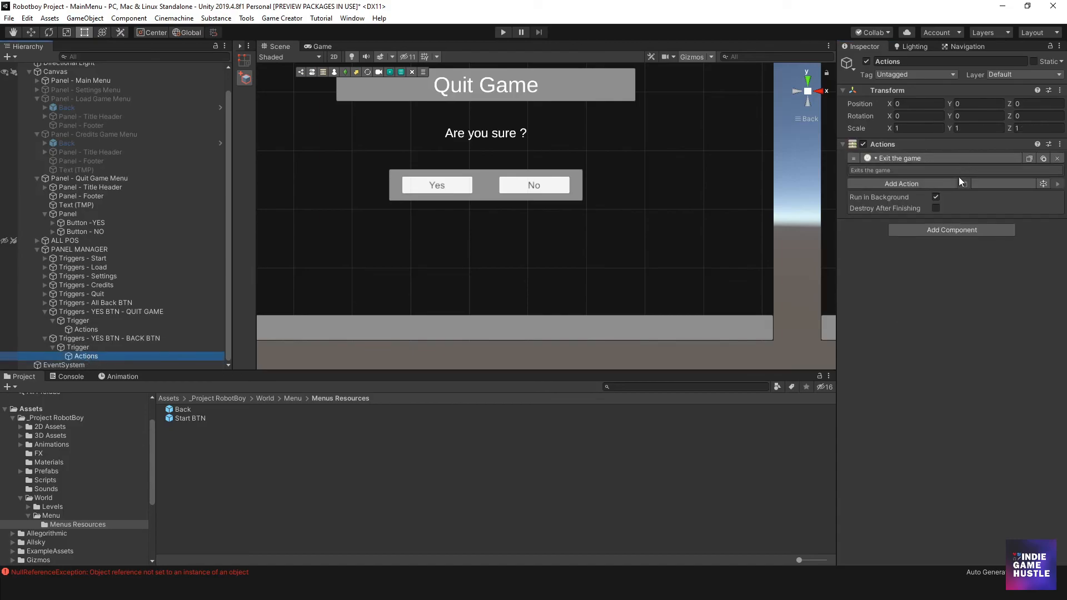
pyautogui.click(1057, 158)
pyautogui.click(902, 158)
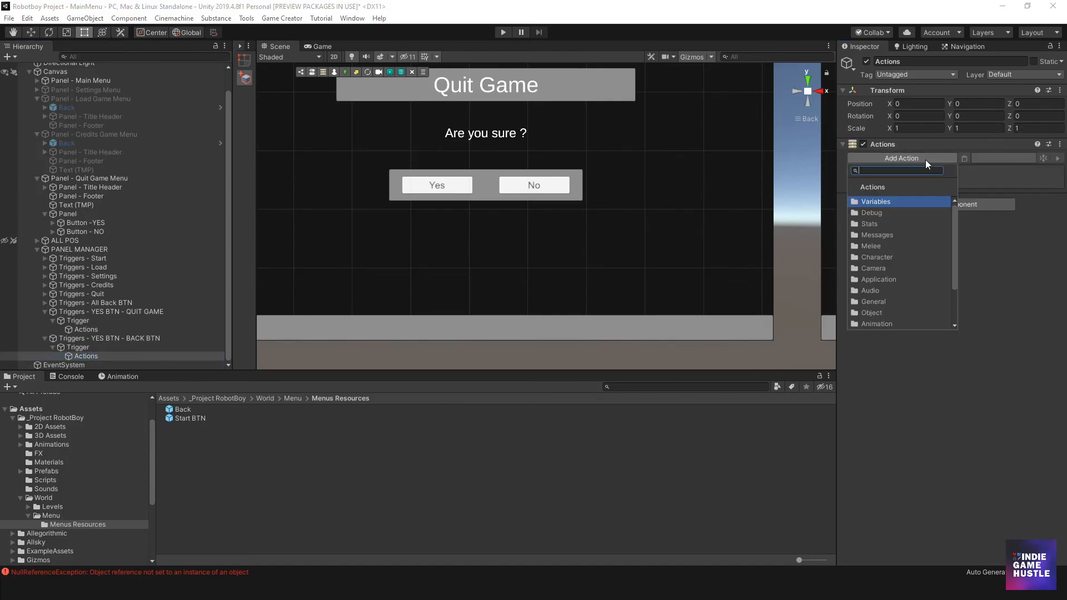
pyautogui.write('Set')
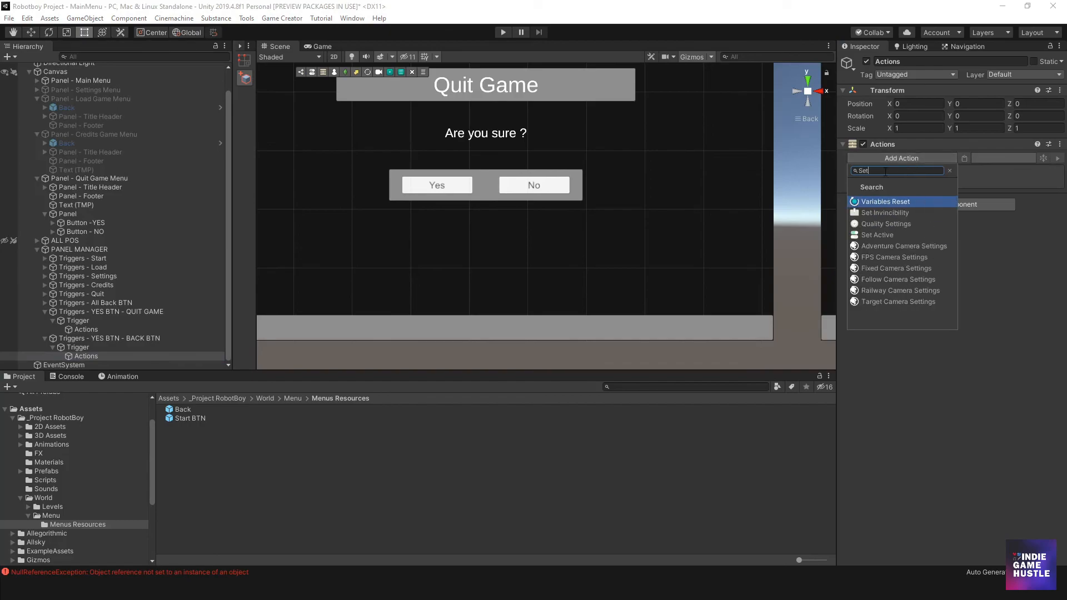
pyautogui.click(885, 235)
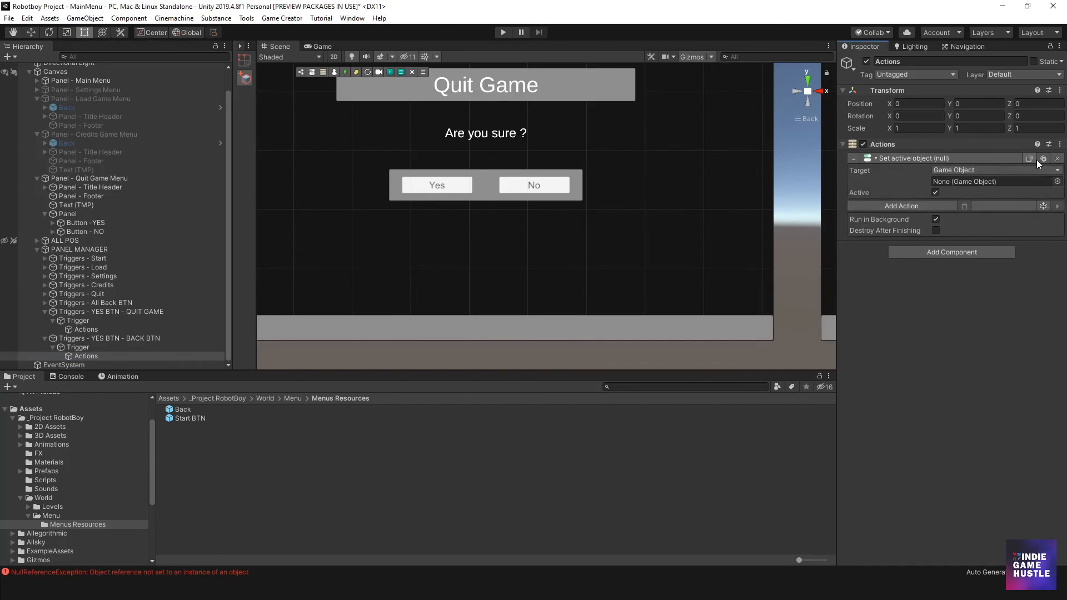
# - Paste five copies of the Set Active action into the Actions under Triggers - YES BTN - BACK BTN
pyautogui.click(964, 206)
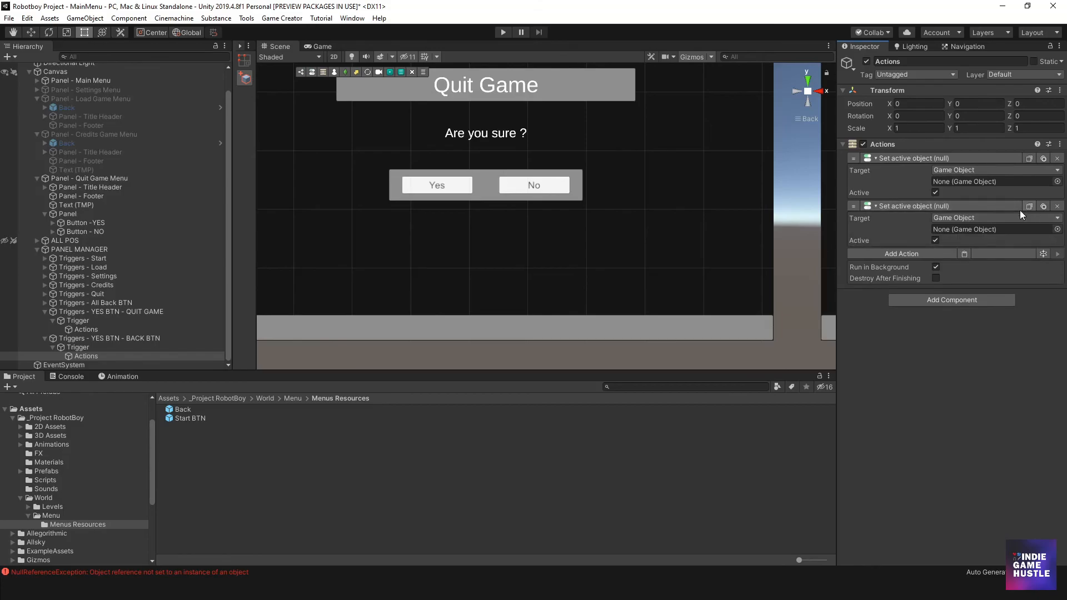
pyautogui.click(965, 254)
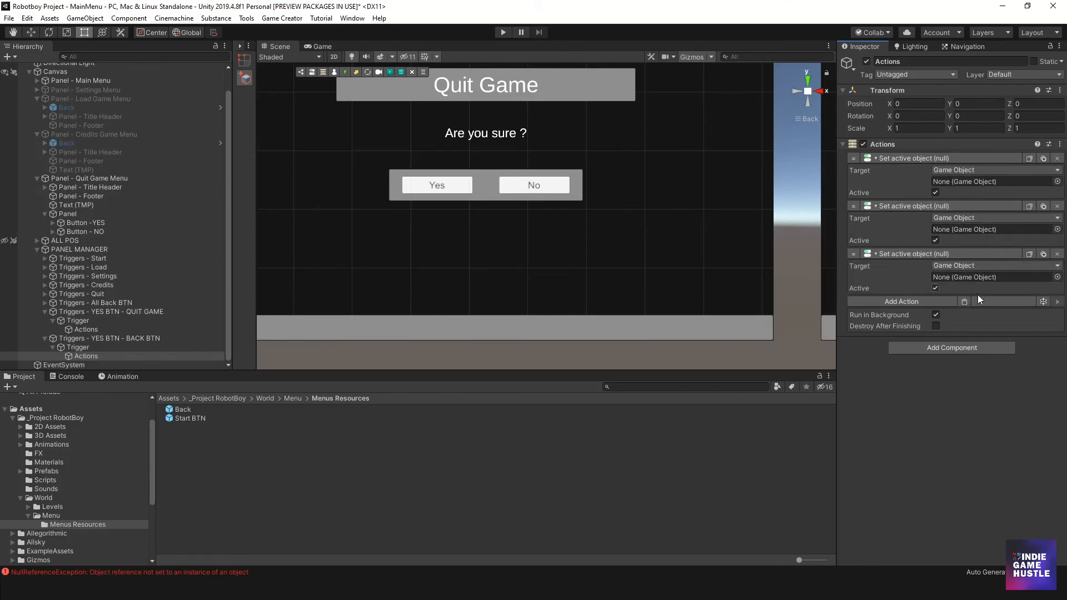
pyautogui.click(964, 301)
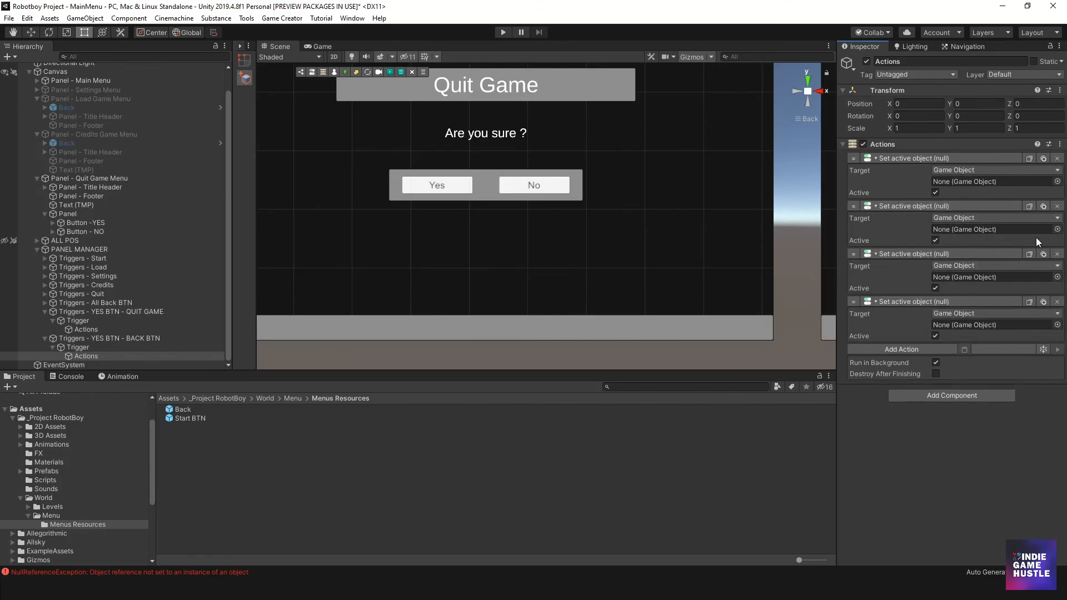
pyautogui.click(964, 350)
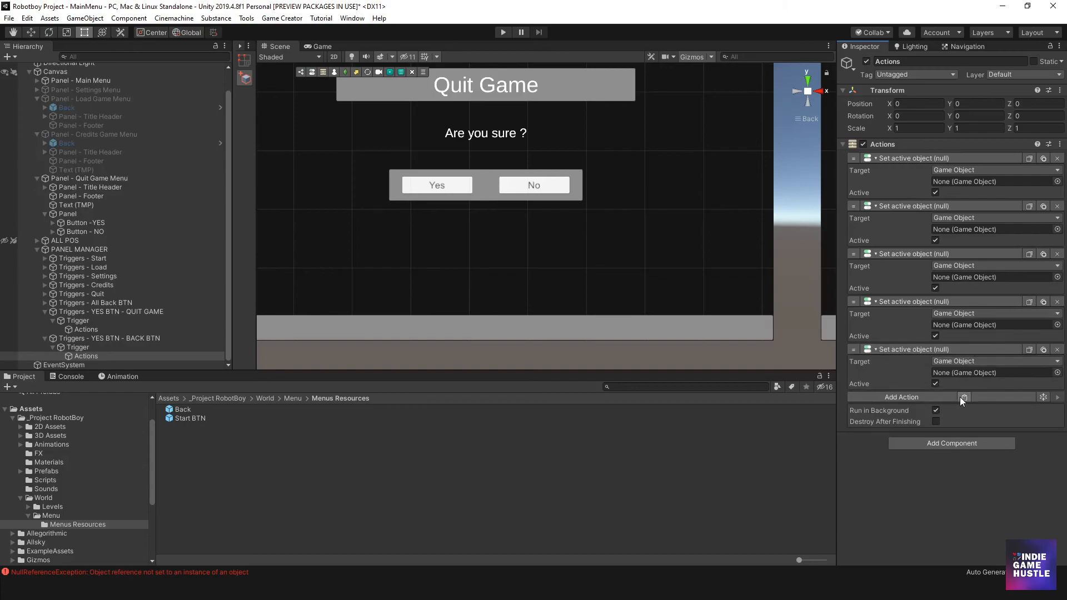
pyautogui.click(964, 399)
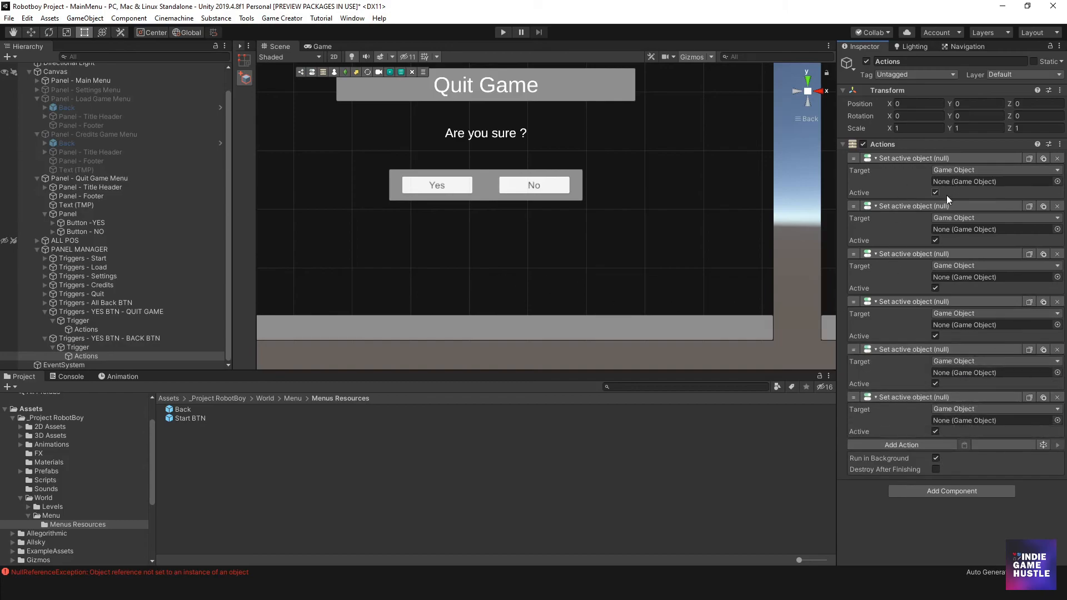
# - Turn off Active on the five pasted Set Active actions
pyautogui.click(935, 240)
pyautogui.click(936, 287)
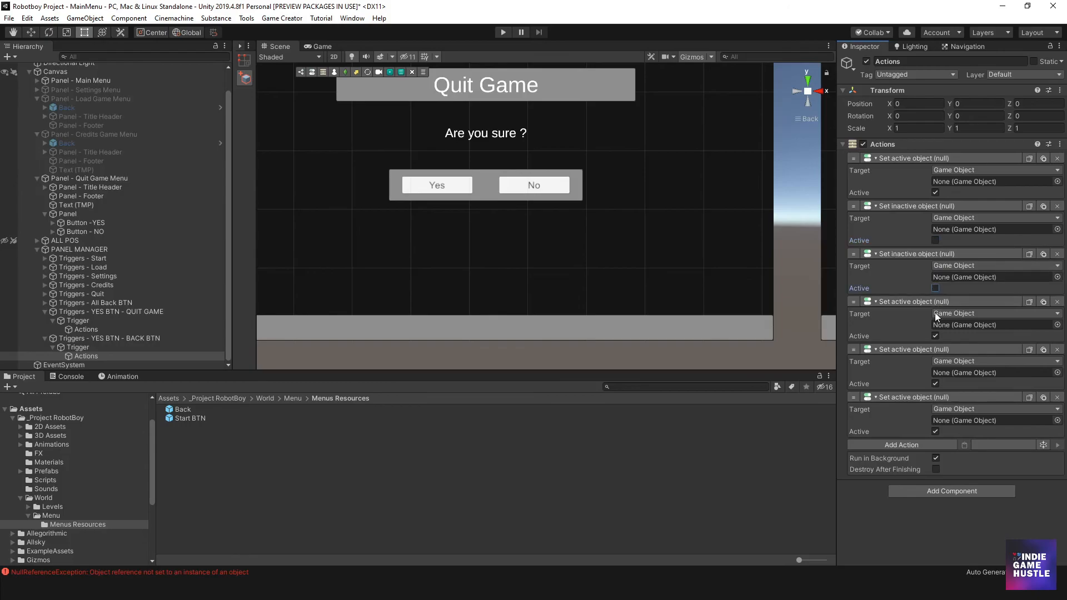
pyautogui.click(935, 336)
pyautogui.click(935, 384)
pyautogui.click(935, 431)
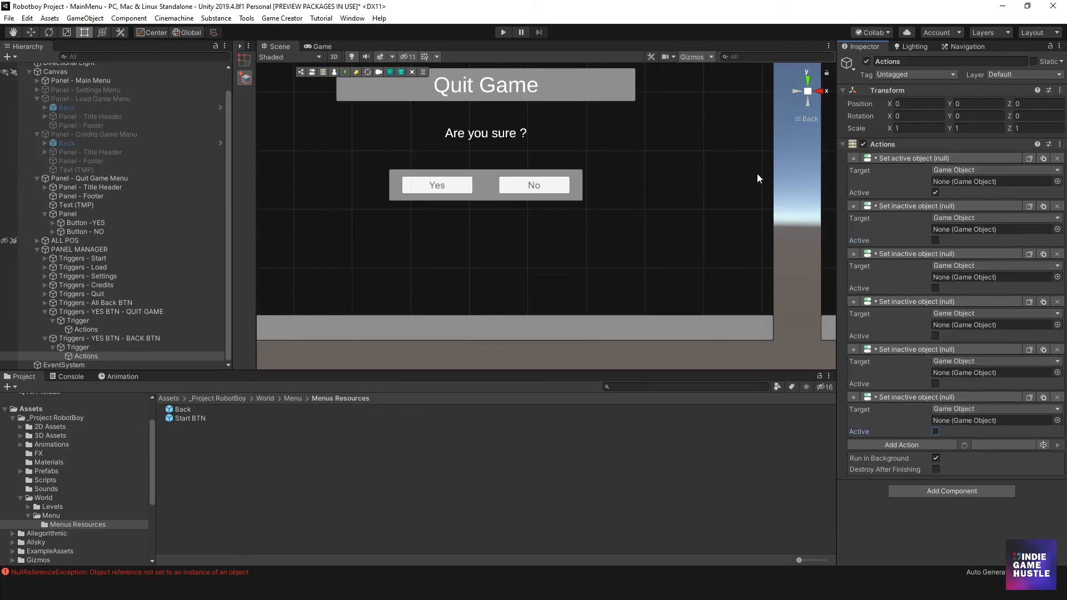
# - Target the actions in order at the Main Menu, Settings Menu, Load Game Menu, Credits Game Menu and Quit Game Menu panels, deleting the spare action
pyautogui.scroll(1, 116, 135)
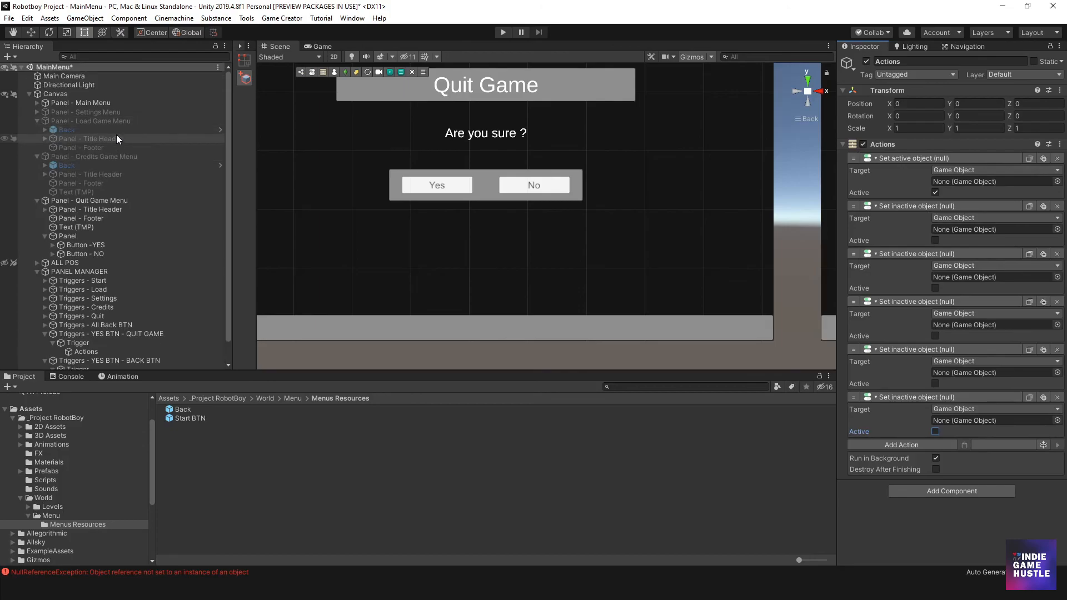
pyautogui.click(38, 121)
pyautogui.click(37, 130)
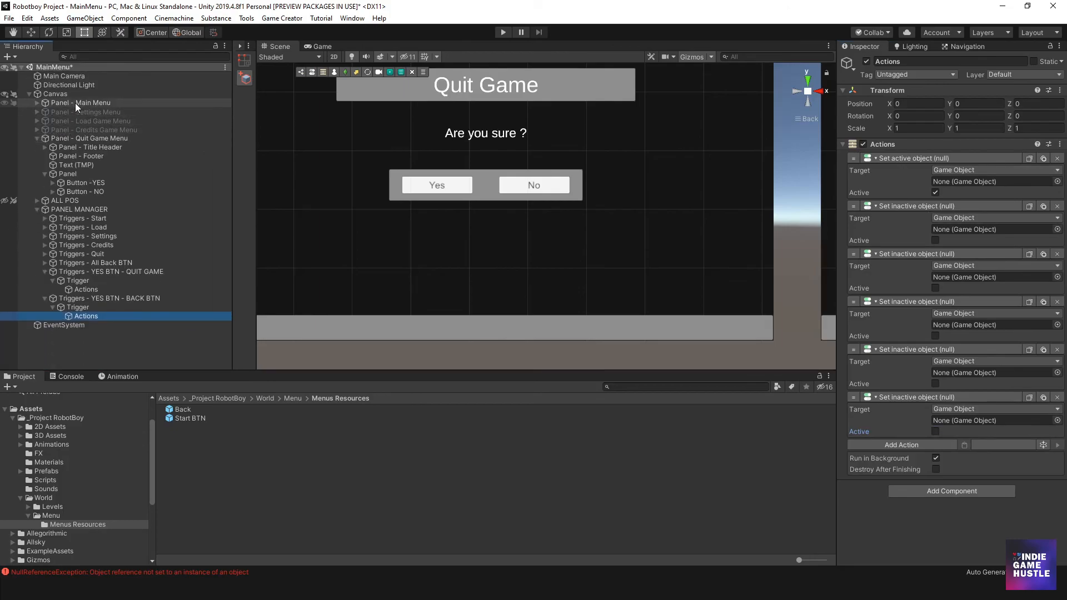
pyautogui.moveTo(75, 103); pyautogui.dragTo(969, 183)
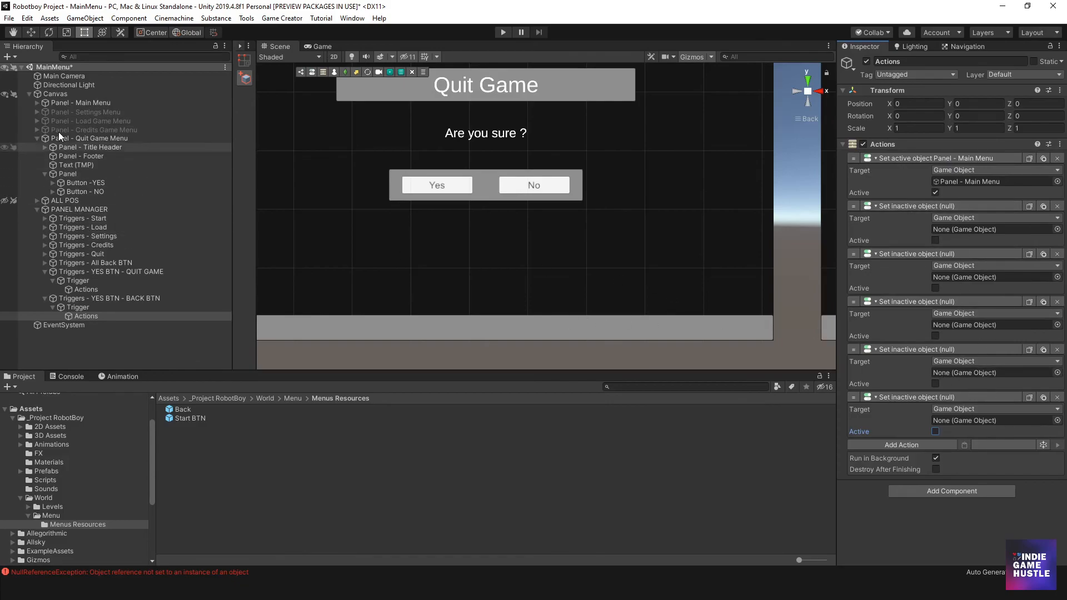
pyautogui.moveTo(75, 112); pyautogui.dragTo(975, 232)
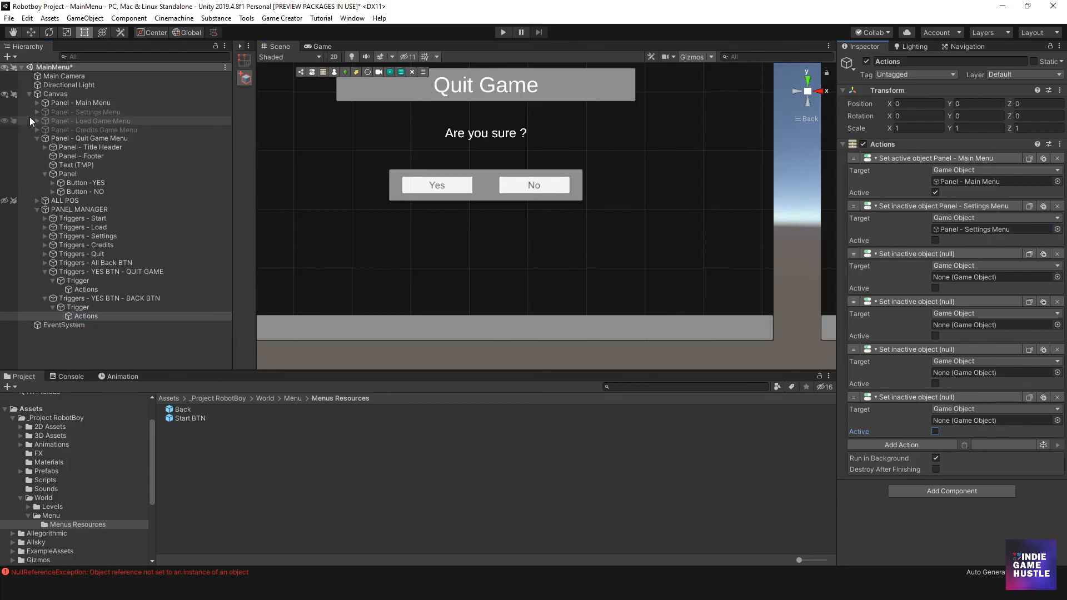
pyautogui.moveTo(73, 120); pyautogui.dragTo(952, 276)
pyautogui.moveTo(95, 128); pyautogui.dragTo(991, 324)
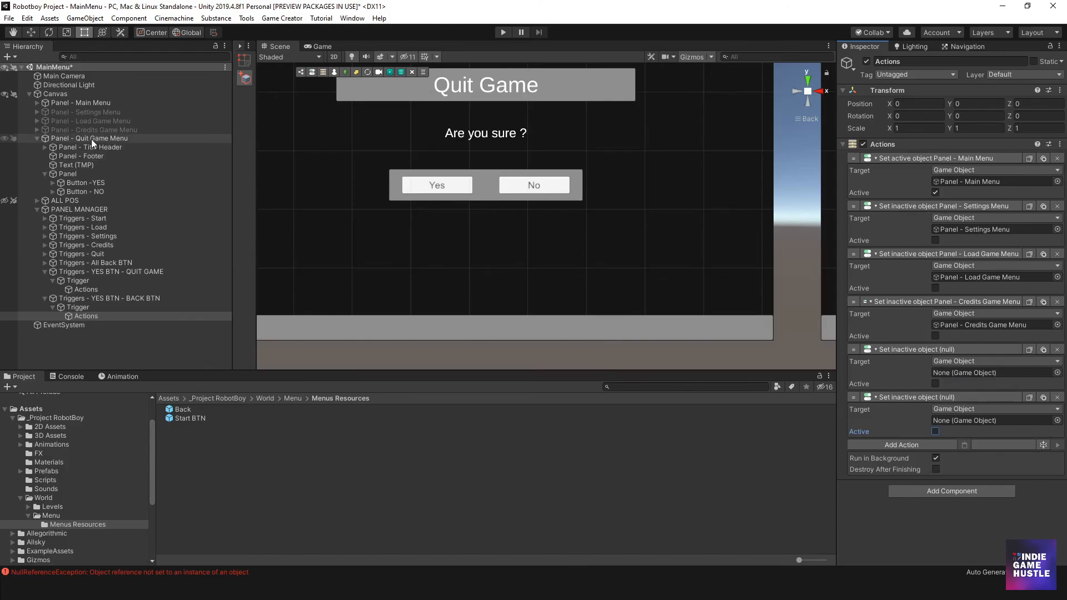
pyautogui.moveTo(86, 139); pyautogui.dragTo(985, 375)
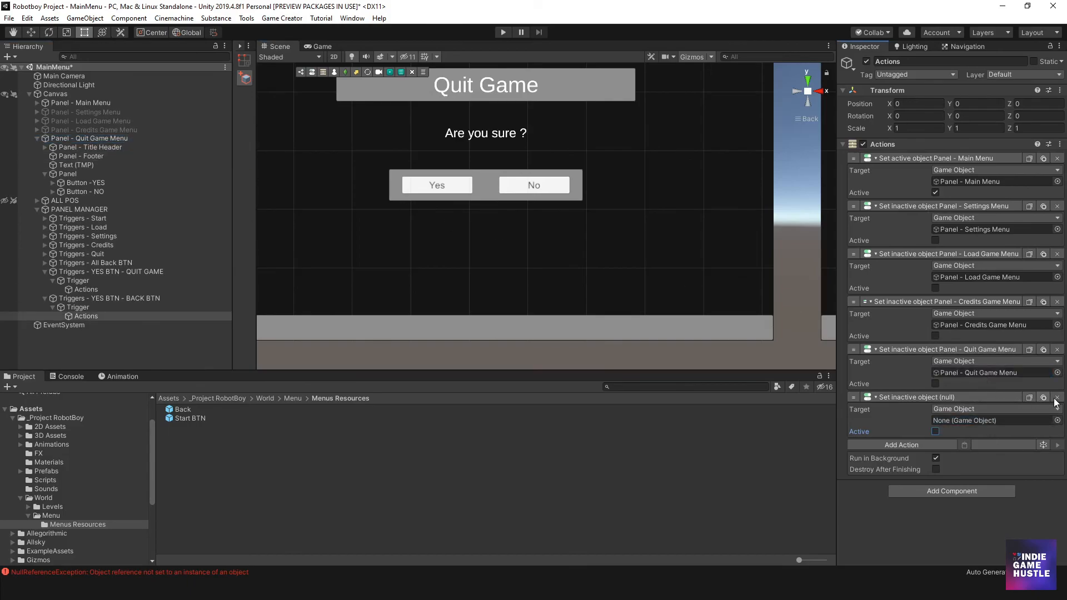
pyautogui.click(1057, 397)
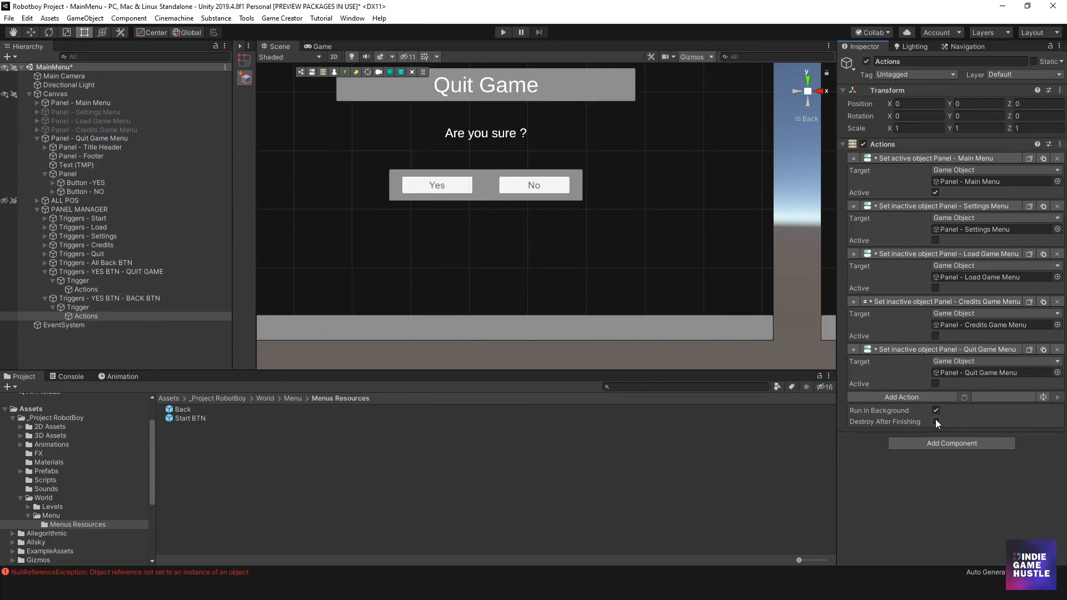
# - Collapse the two YES BTN trigger groups in the Hierarchy and deactivate Panel - Quit Game Menu
pyautogui.click(52, 308)
pyautogui.click(44, 298)
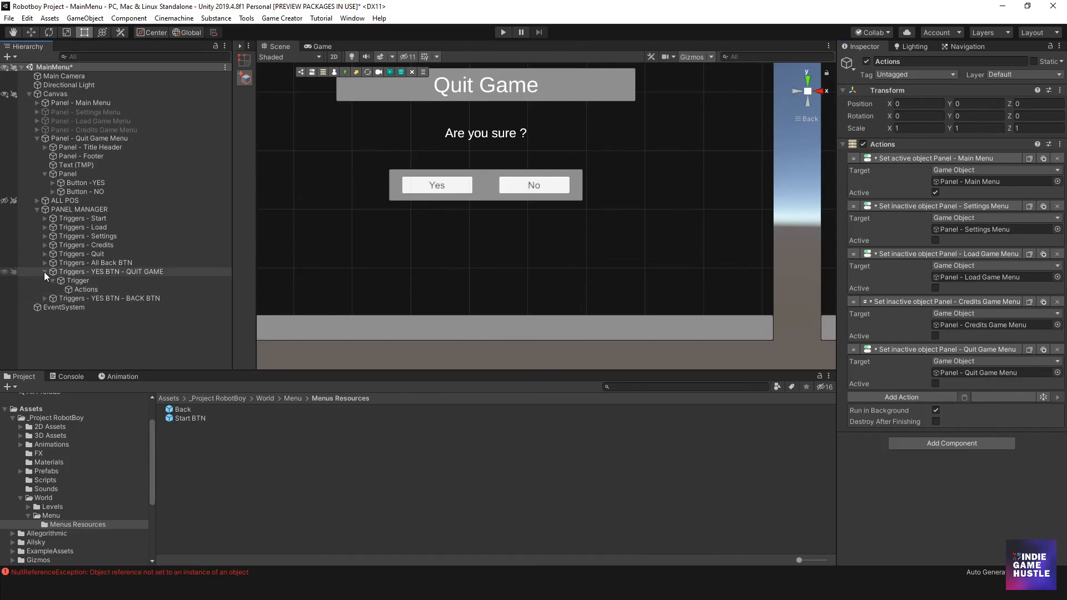
pyautogui.click(45, 272)
pyautogui.scroll(-4, 445, 172)
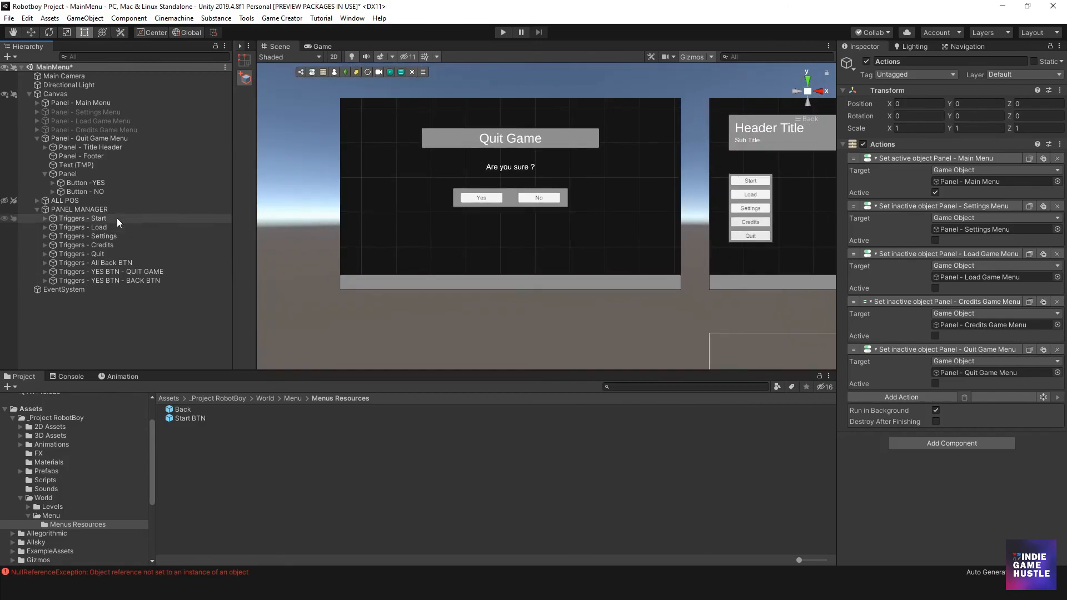
pyautogui.click(75, 138)
pyautogui.click(866, 61)
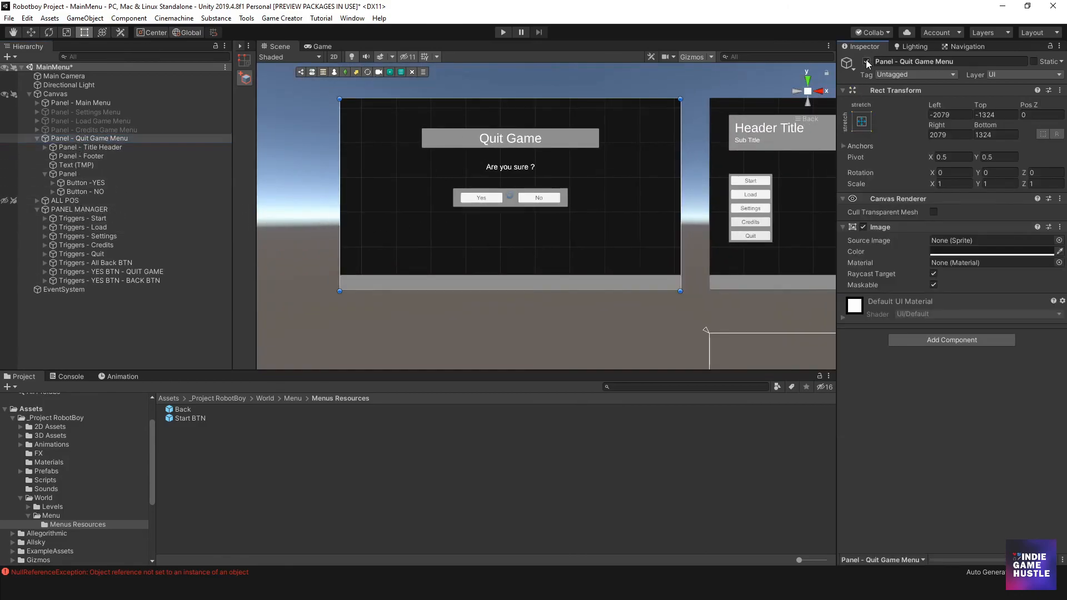
pyautogui.scroll(-2, 522, 194)
pyautogui.moveTo(661, 191); pyautogui.dragTo(383, 182, button='middle')
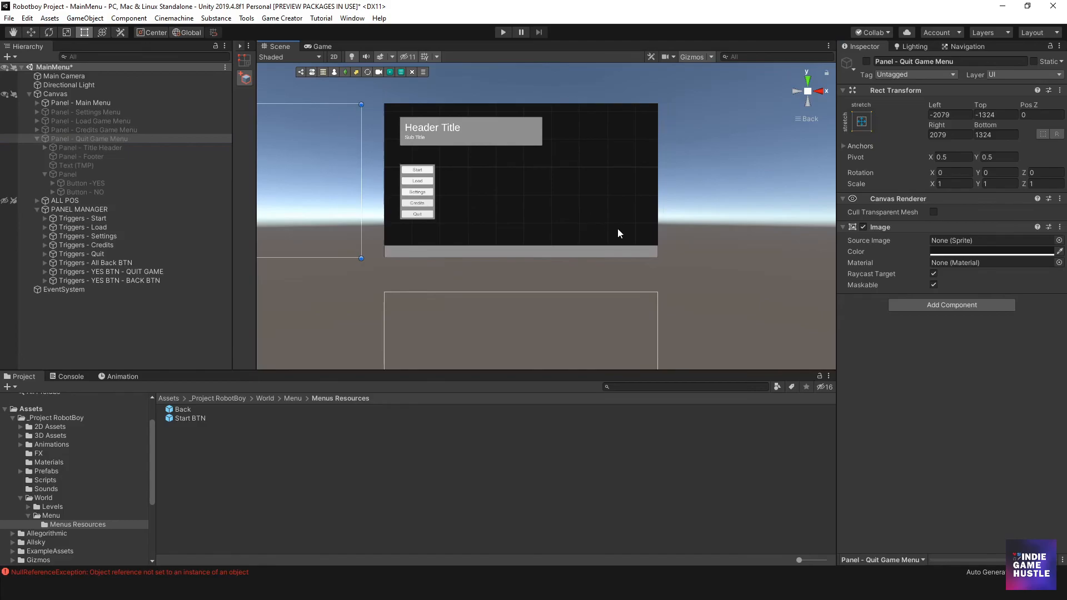
pyautogui.click(575, 202)
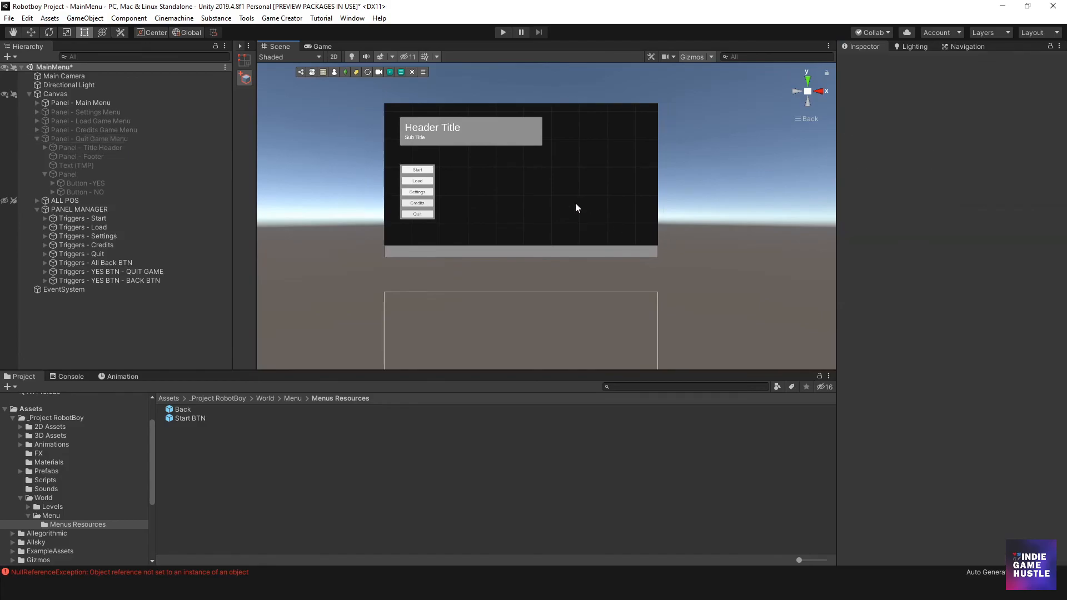
# - Play-test the Quit panel's No button and the Credits panel's Back button, and stop play mode
pyautogui.click(504, 36)
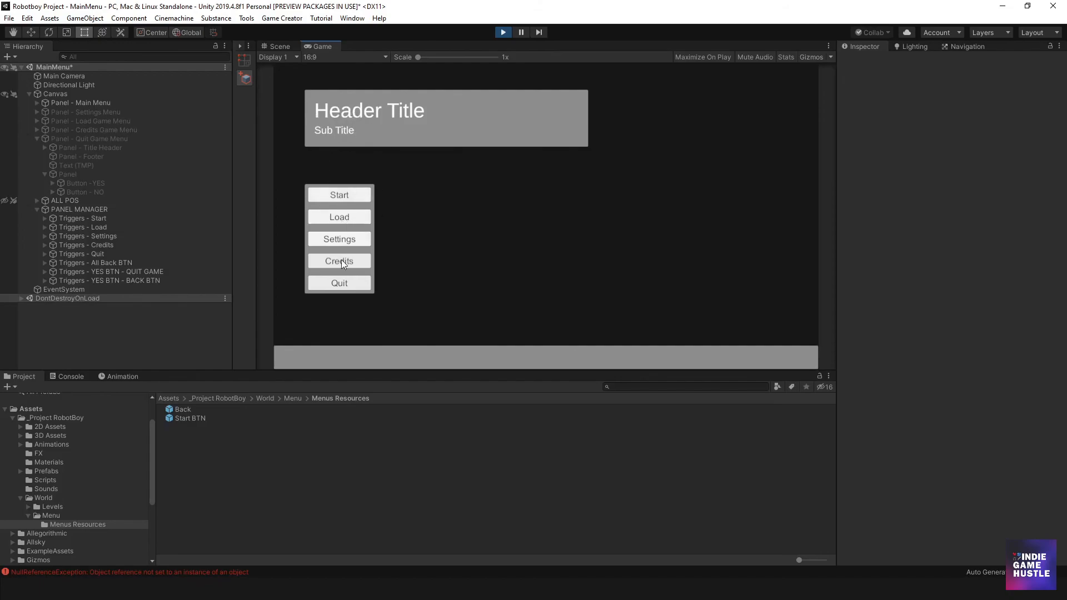
pyautogui.click(358, 288)
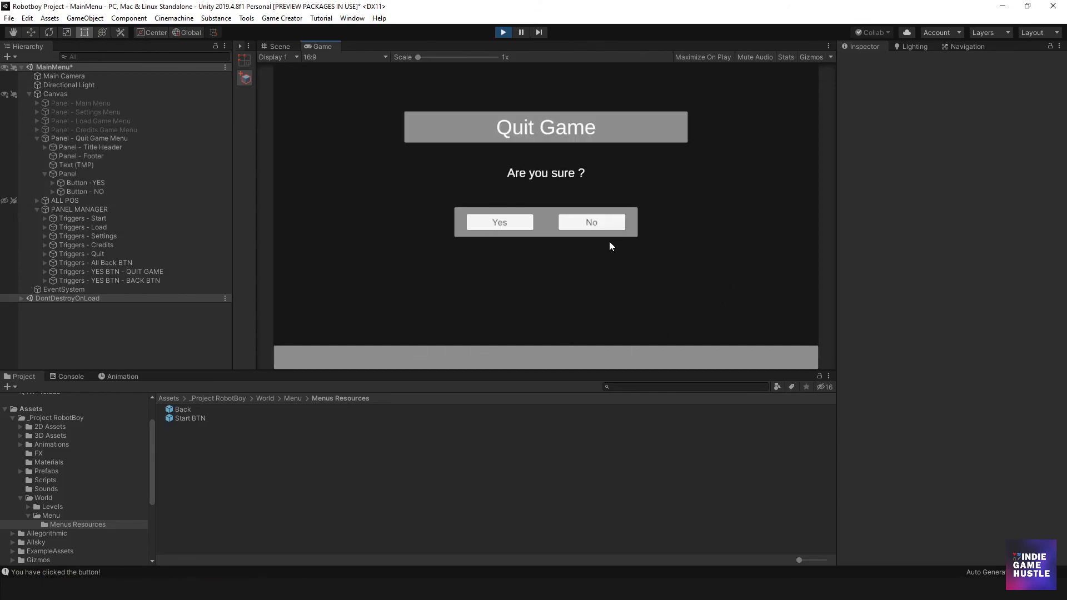
pyautogui.click(609, 225)
pyautogui.click(362, 259)
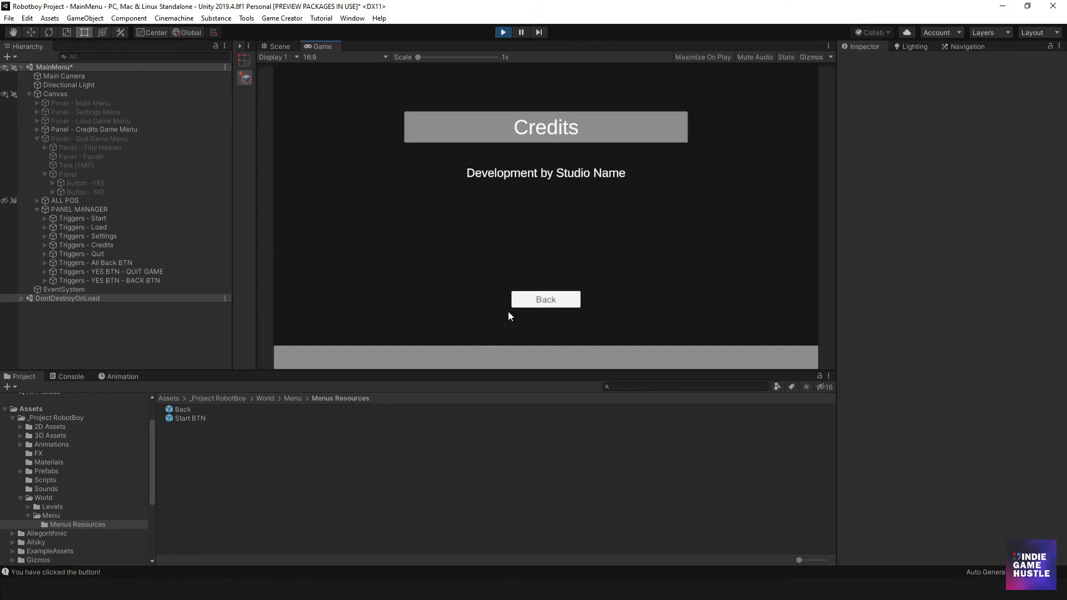
pyautogui.click(538, 304)
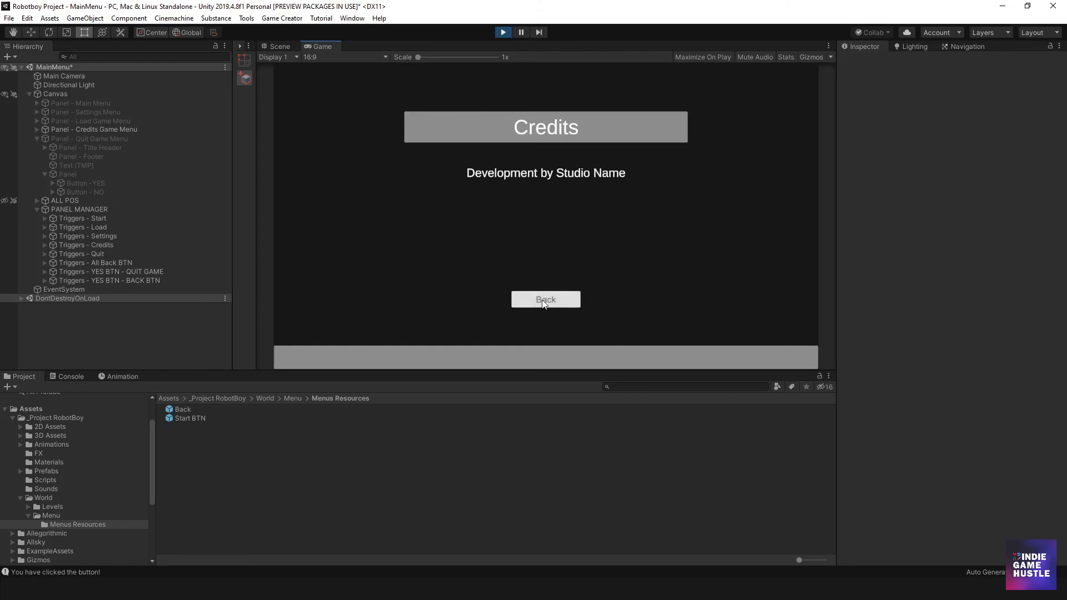
pyautogui.click(502, 35)
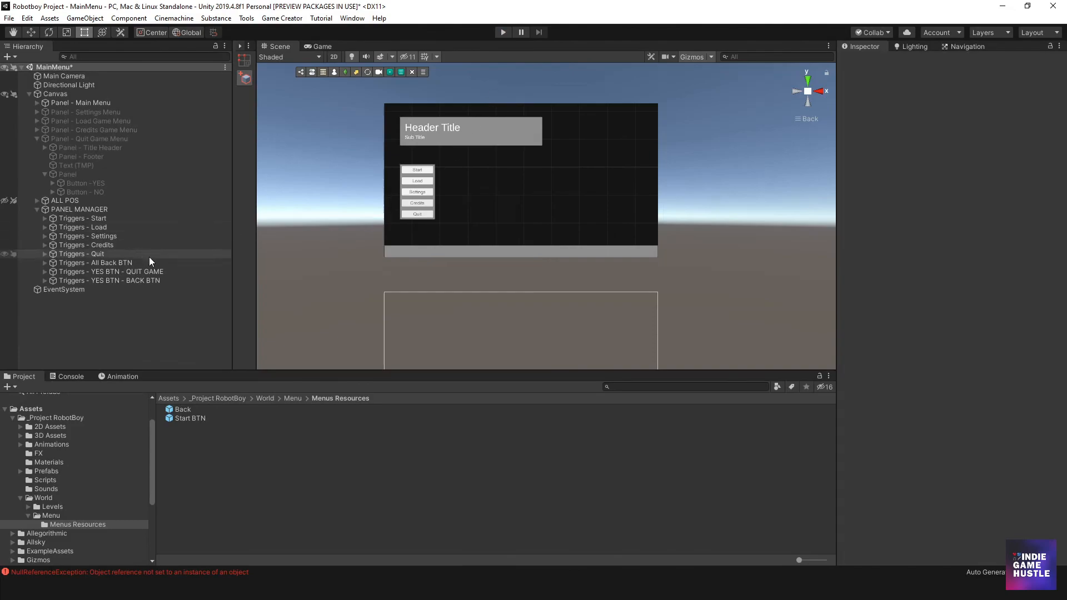
# - Expand Panel - Credits Game Menu in the Hierarchy and activate it
pyautogui.moveTo(413, 177); pyautogui.dragTo(431, 145, button='middle')
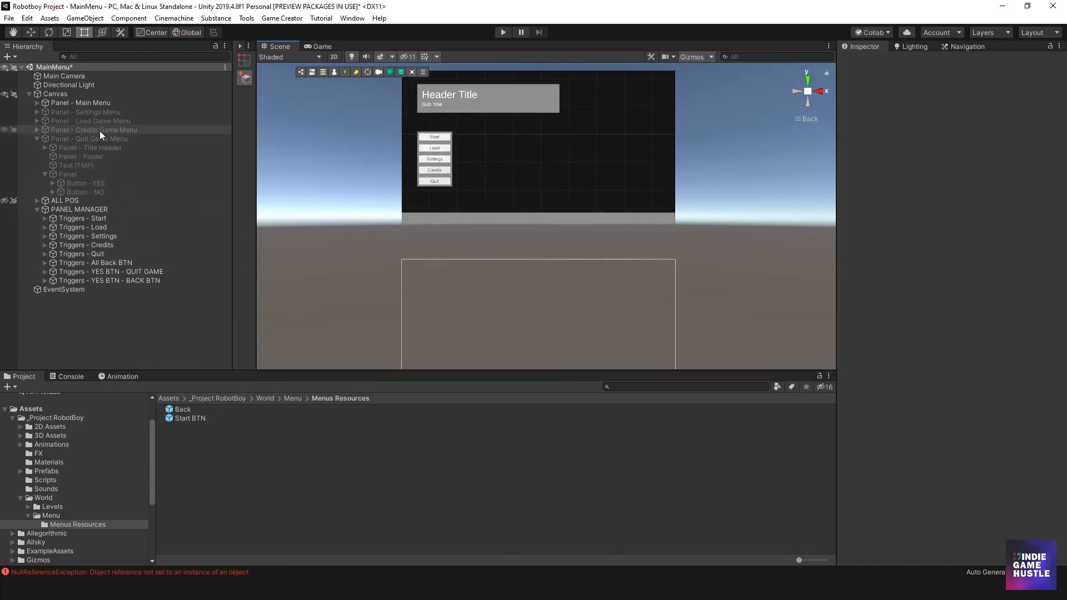
pyautogui.click(75, 130)
pyautogui.click(37, 130)
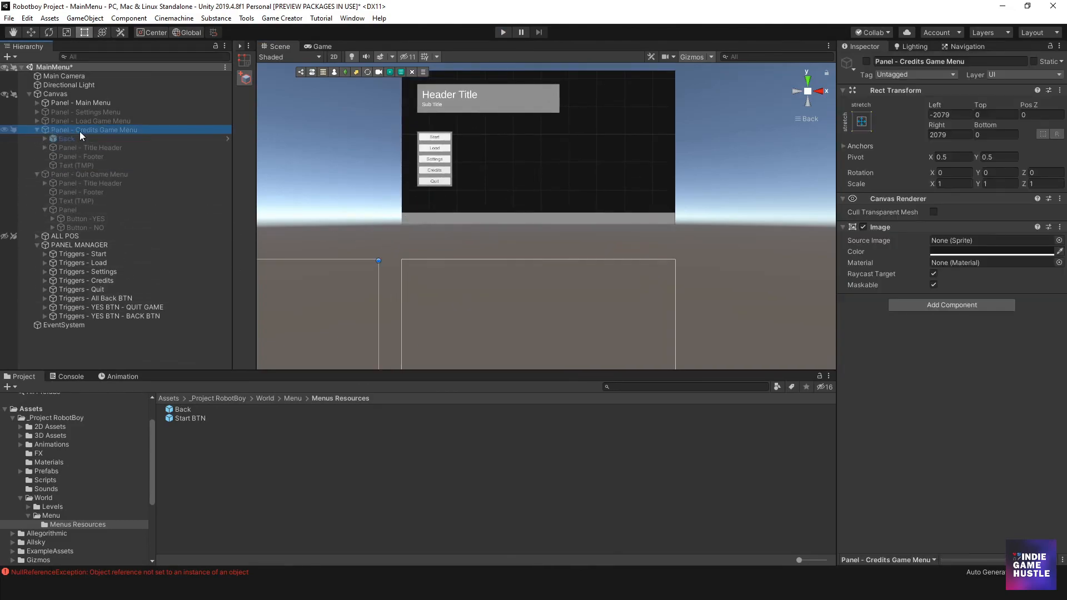
pyautogui.click(866, 61)
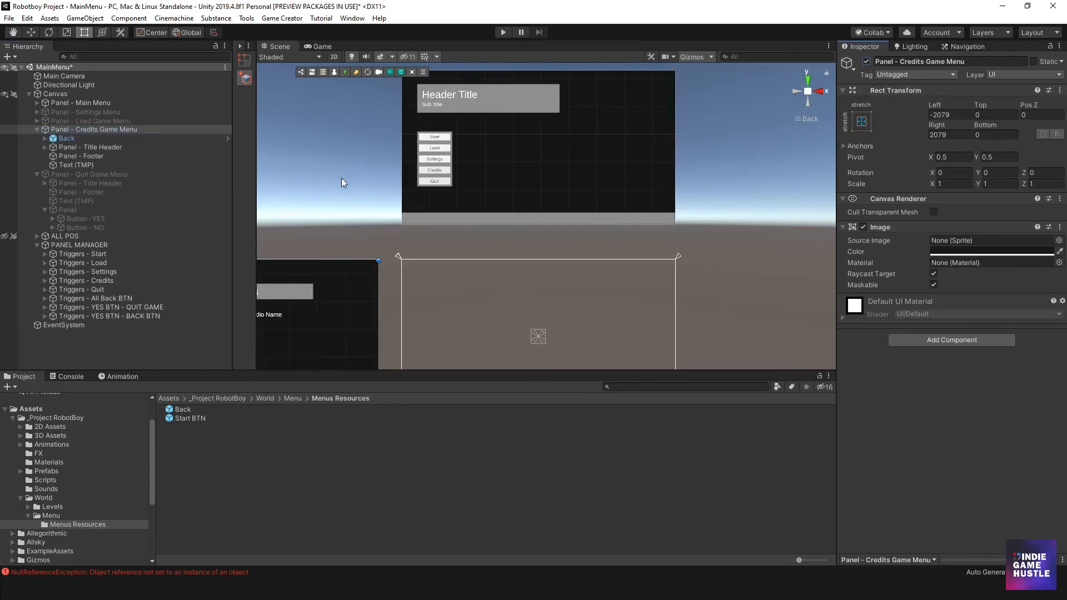
pyautogui.scroll(-5, 466, 261)
pyautogui.moveTo(464, 262); pyautogui.dragTo(531, 227, button='middle')
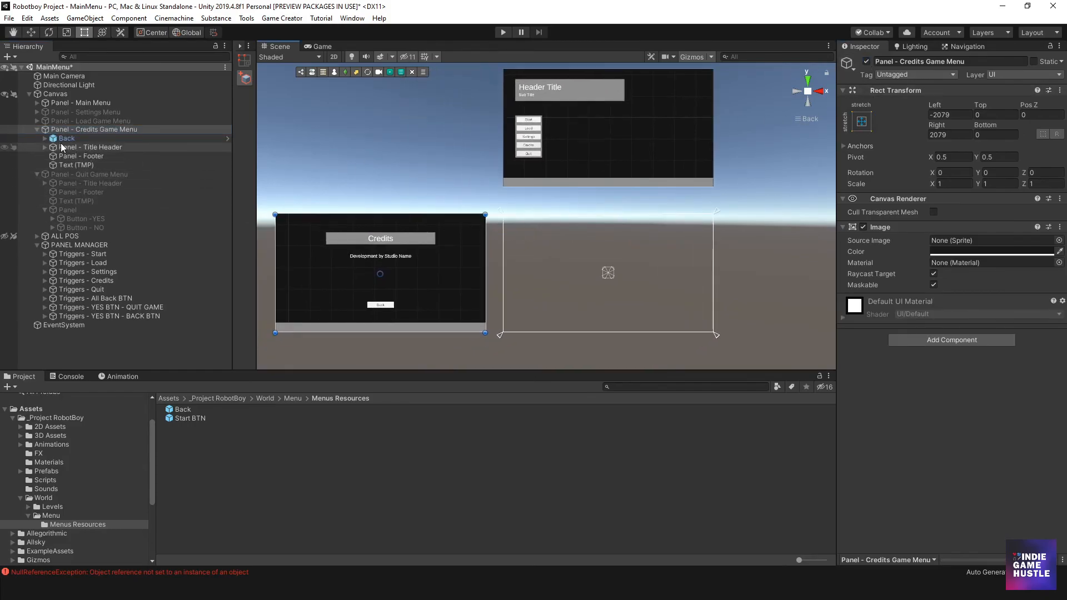
# - Examine the components and child text of the Back button in Panel - Credits Game Menu
pyautogui.click(62, 140)
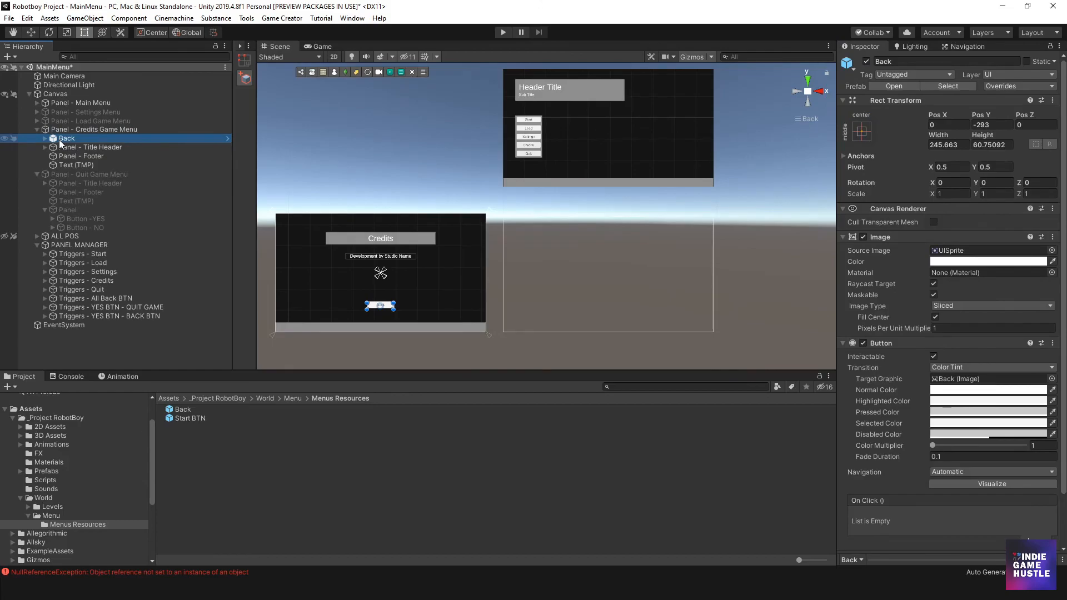
pyautogui.click(45, 139)
pyautogui.click(67, 146)
pyautogui.click(67, 139)
pyautogui.scroll(-3, 925, 327)
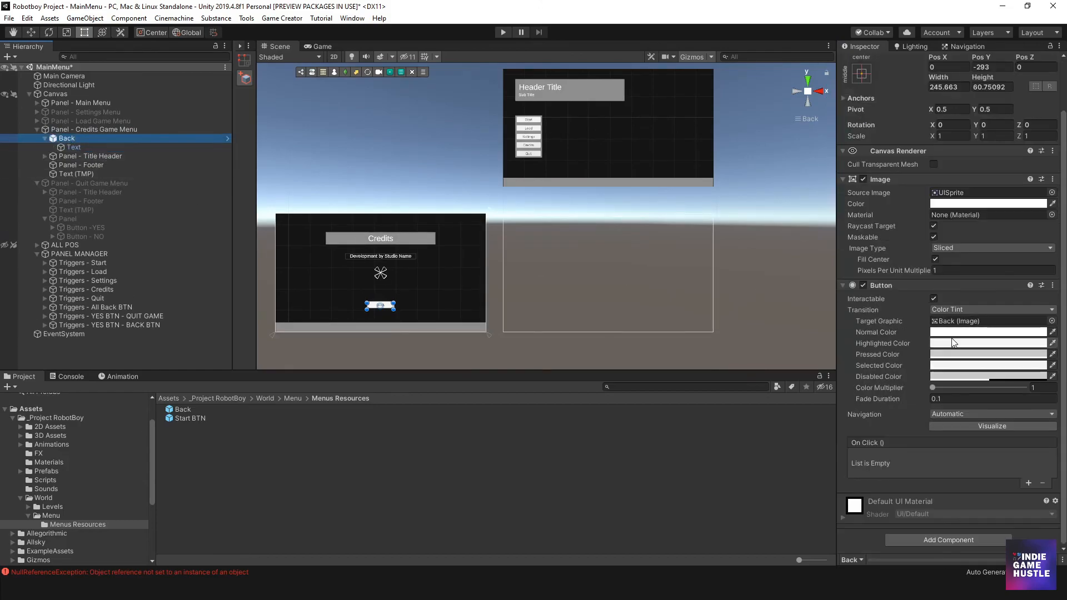
pyautogui.scroll(5, 410, 257)
pyautogui.moveTo(398, 285); pyautogui.dragTo(480, 249, button='middle')
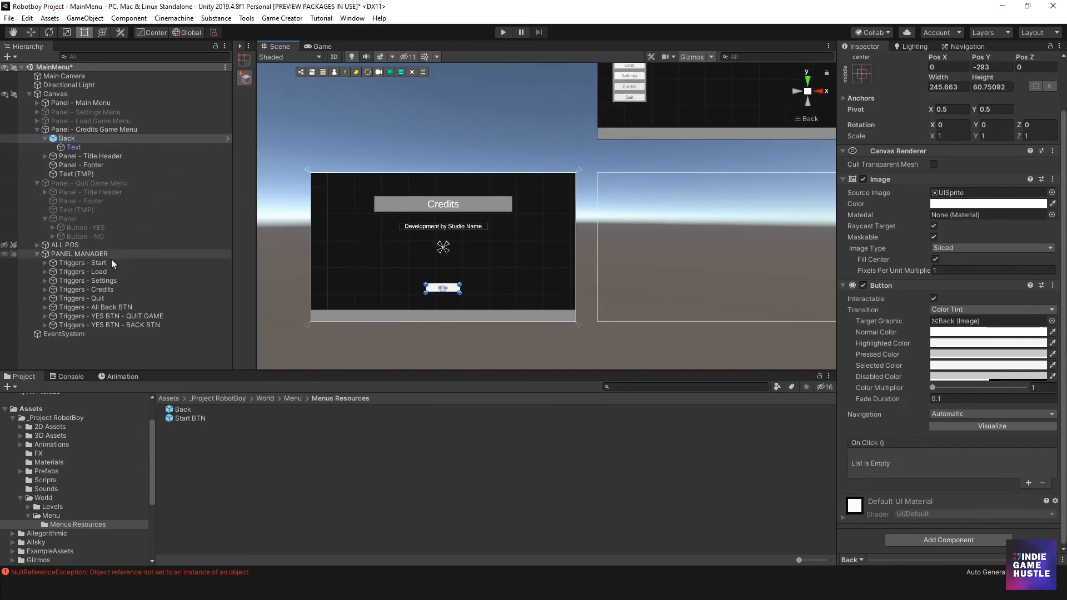
# - Check the assigned button and the panel actions of the Trigger under Triggers - All Back BTN
pyautogui.click(130, 307)
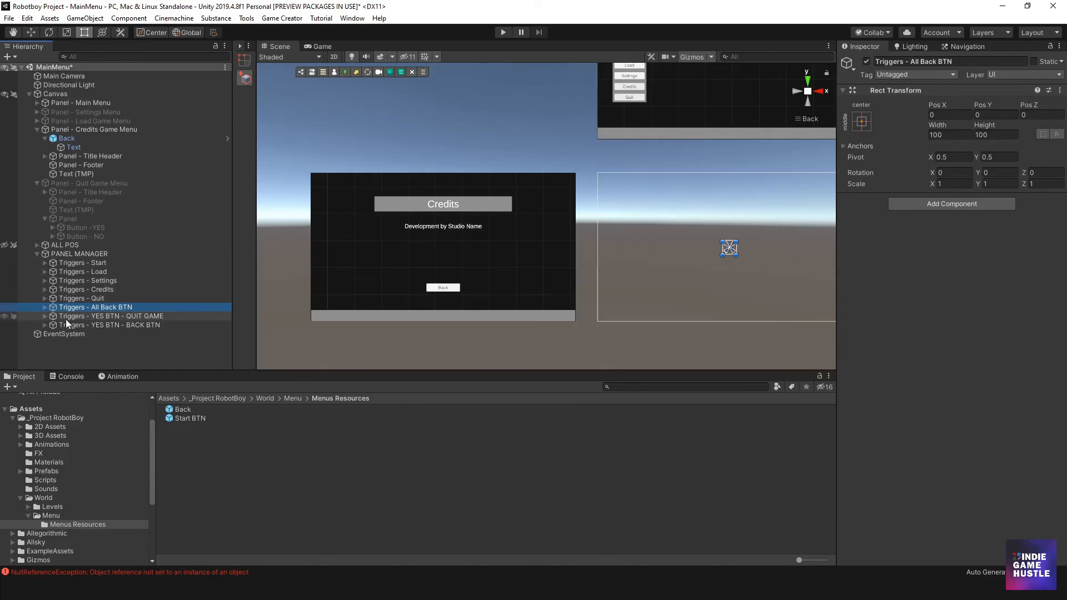
pyautogui.click(44, 307)
pyautogui.click(78, 316)
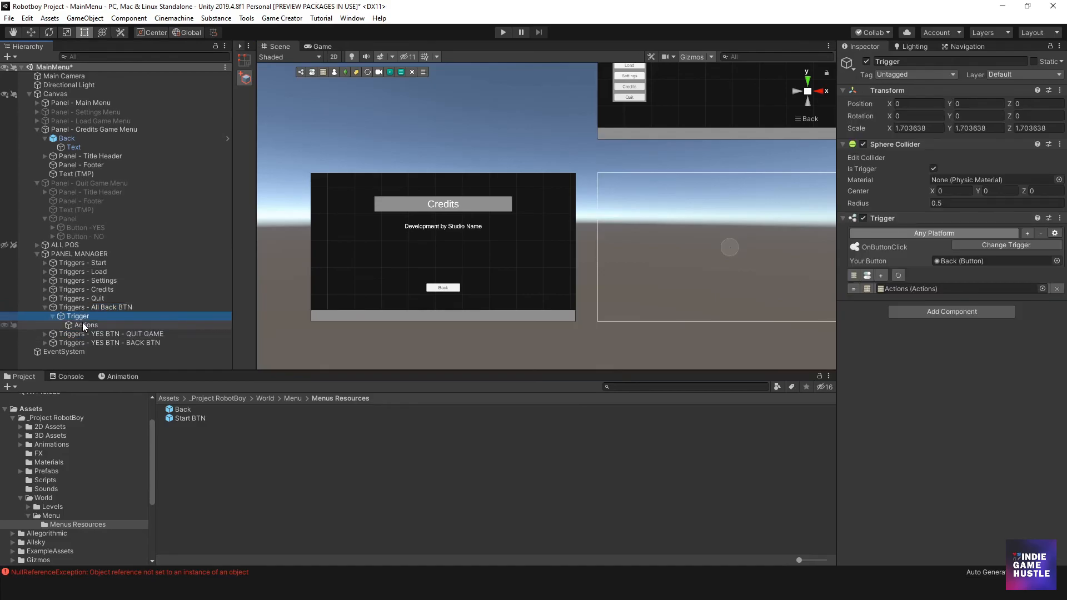
pyautogui.click(85, 325)
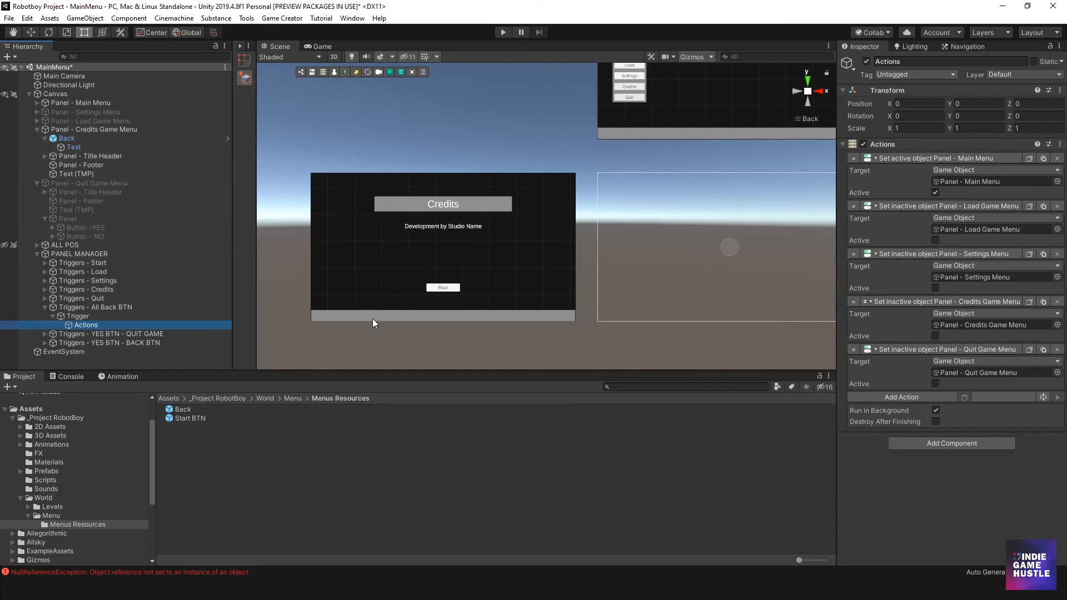
# - Assign the Credits panel's Back button to the Trigger under Triggers - All Back BTN and deactivate Panel - Credits Game Menu
pyautogui.click(99, 316)
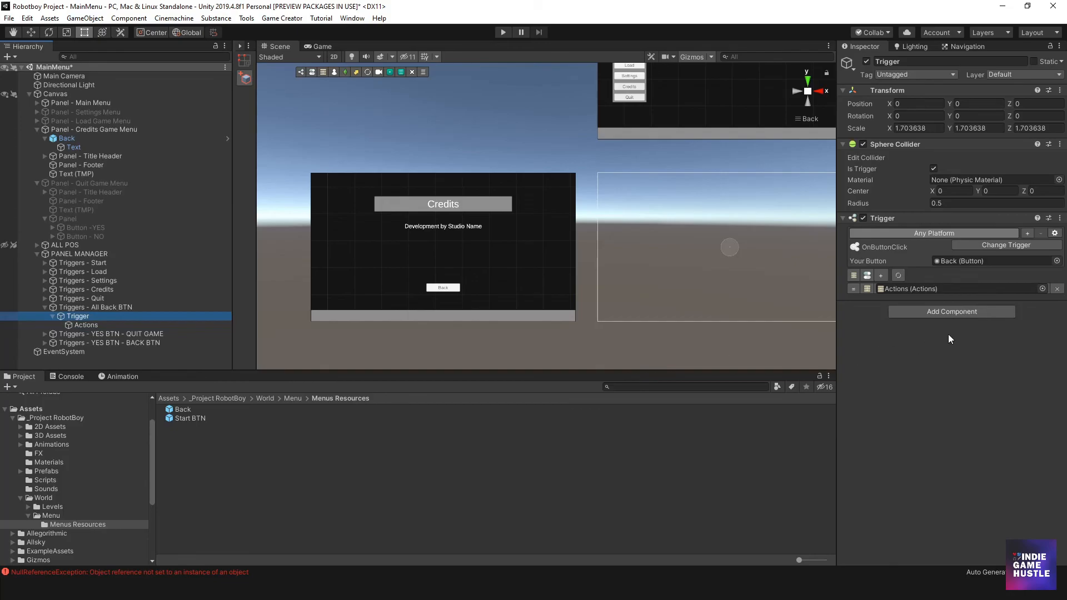
pyautogui.moveTo(63, 142); pyautogui.dragTo(962, 267)
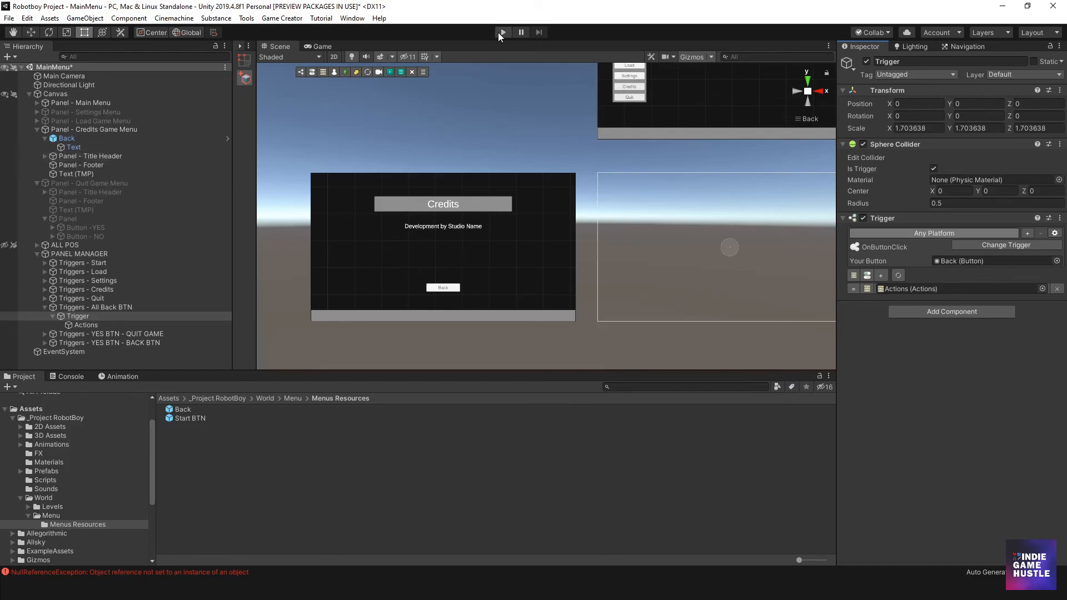
pyautogui.scroll(-2, 543, 259)
pyautogui.scroll(-3, 541, 255)
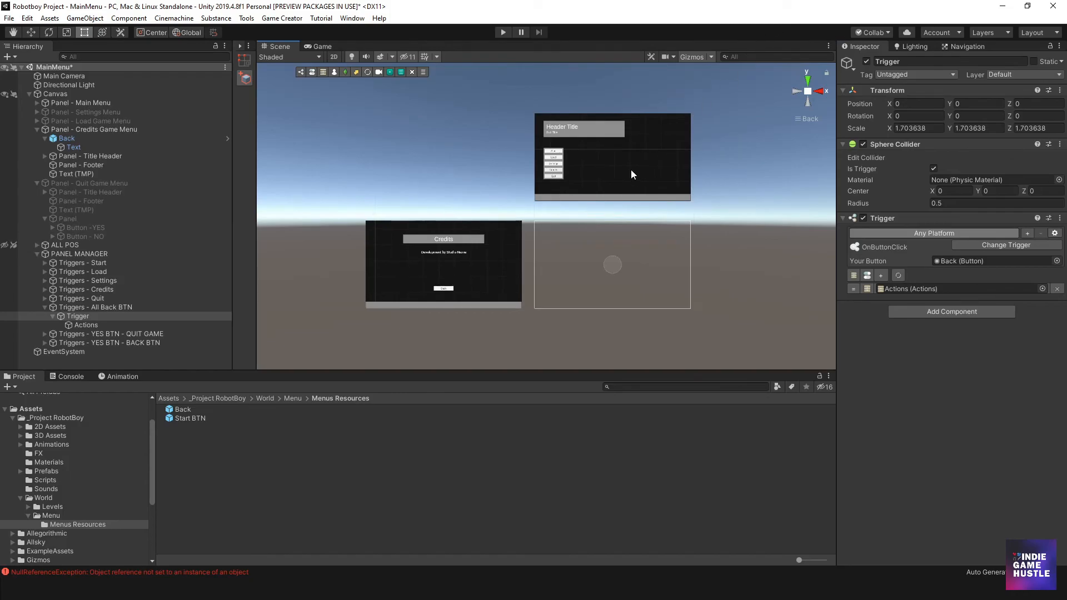
pyautogui.click(94, 129)
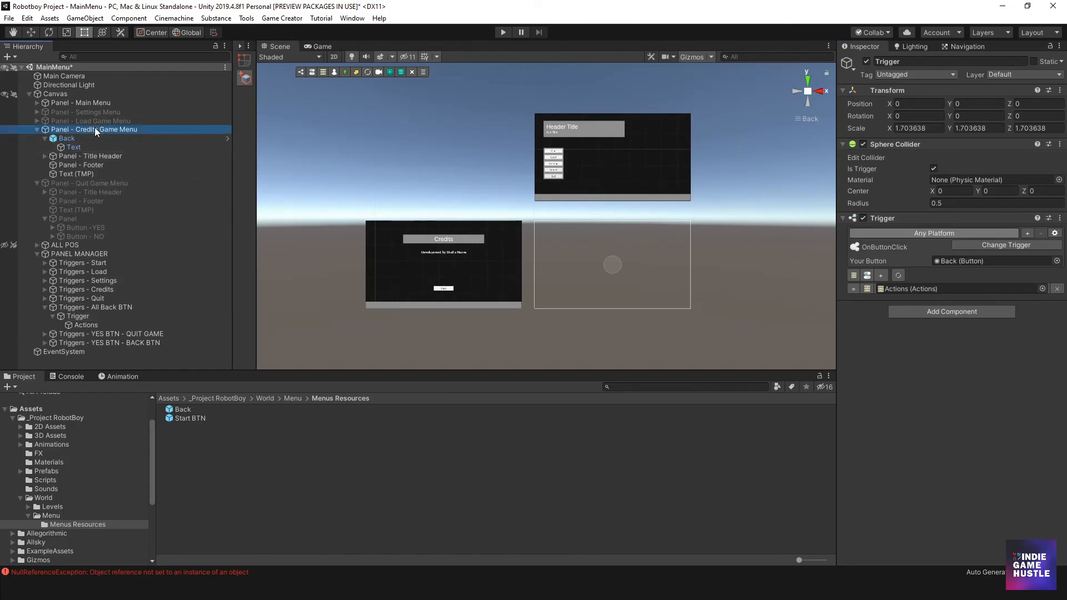
pyautogui.click(866, 61)
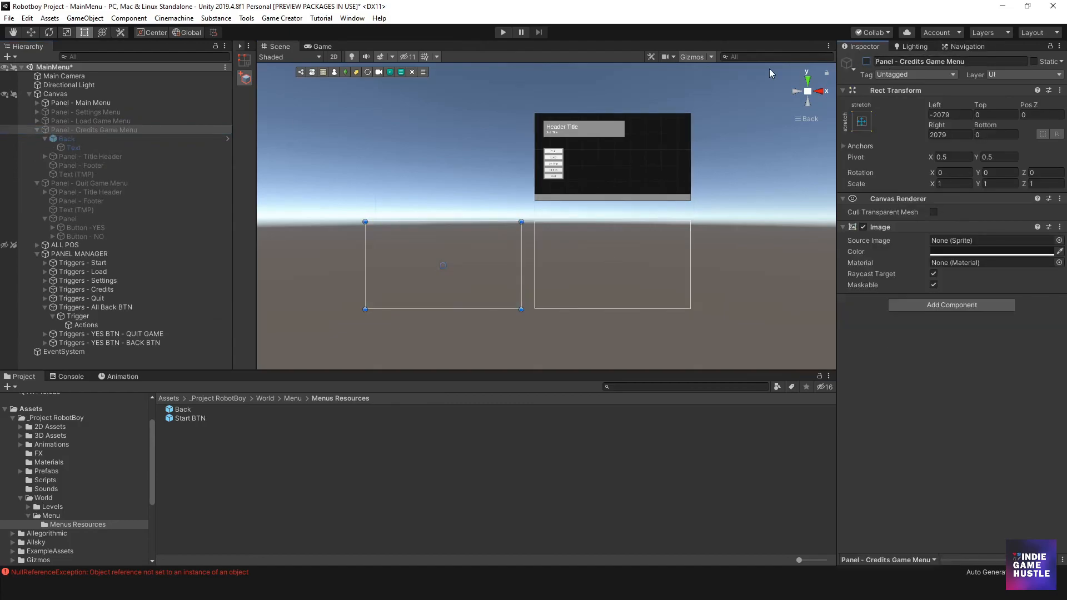
# - Play-test the Credits panel's Back button several times, open the Settings panel to test its Back button, and stop play mode
pyautogui.click(503, 33)
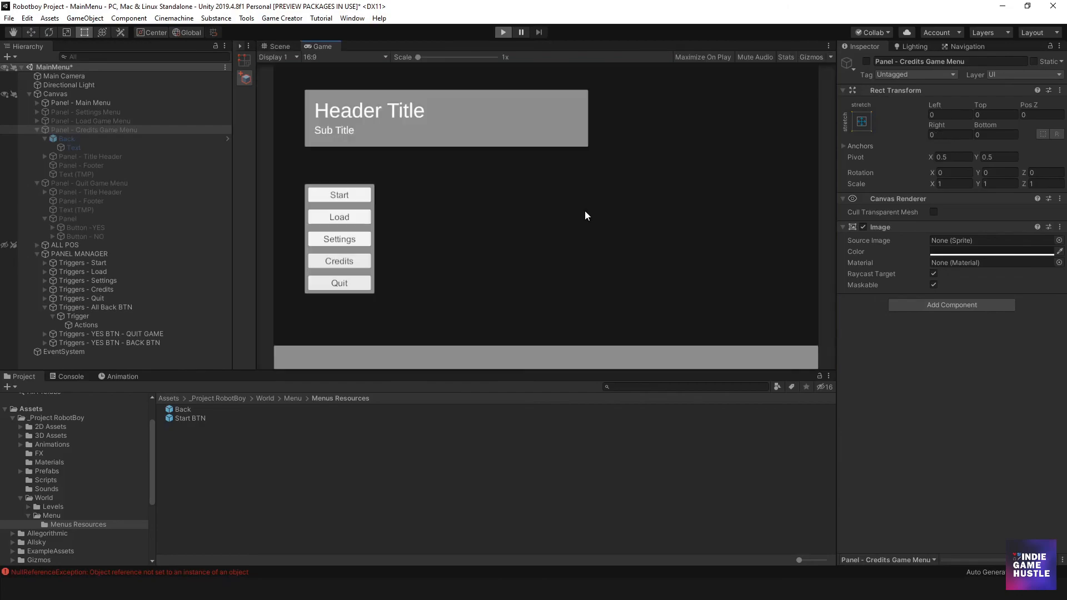
pyautogui.click(337, 263)
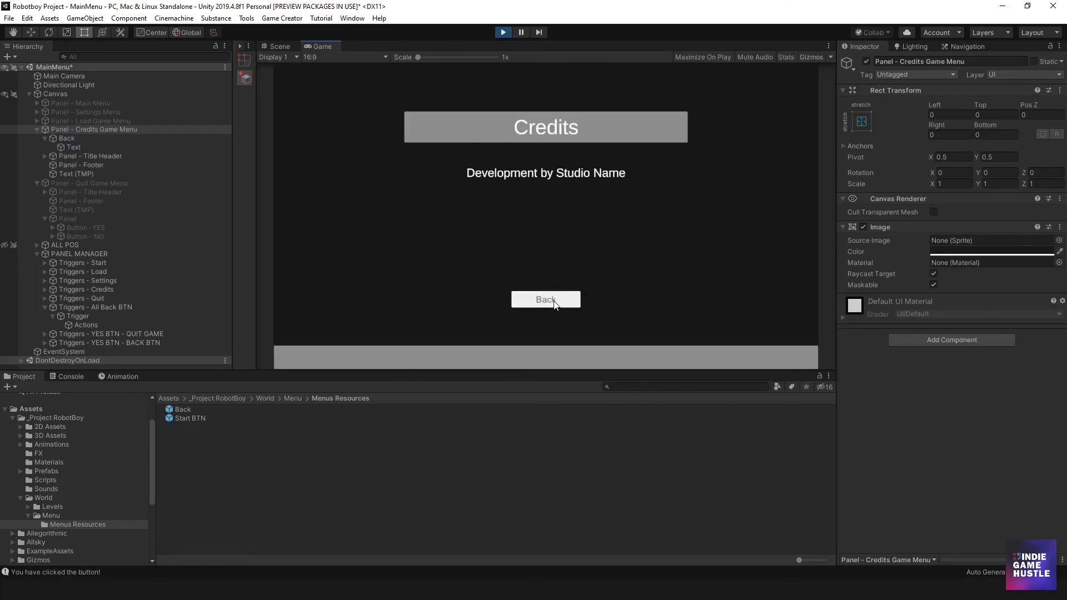
pyautogui.click(553, 301)
pyautogui.click(360, 262)
pyautogui.click(576, 303)
pyautogui.click(355, 260)
pyautogui.click(515, 295)
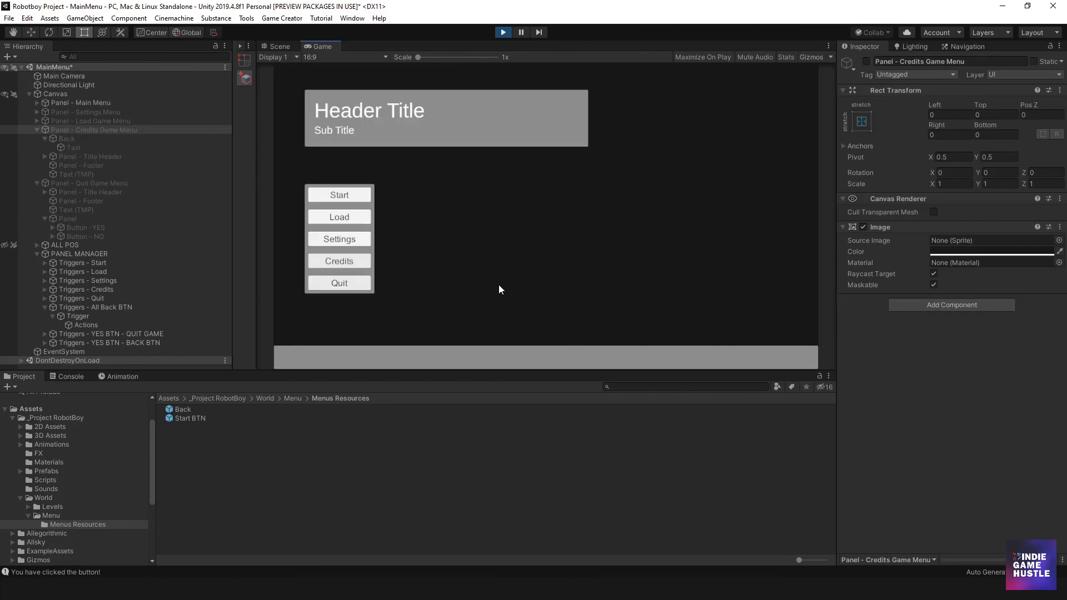
pyautogui.click(334, 239)
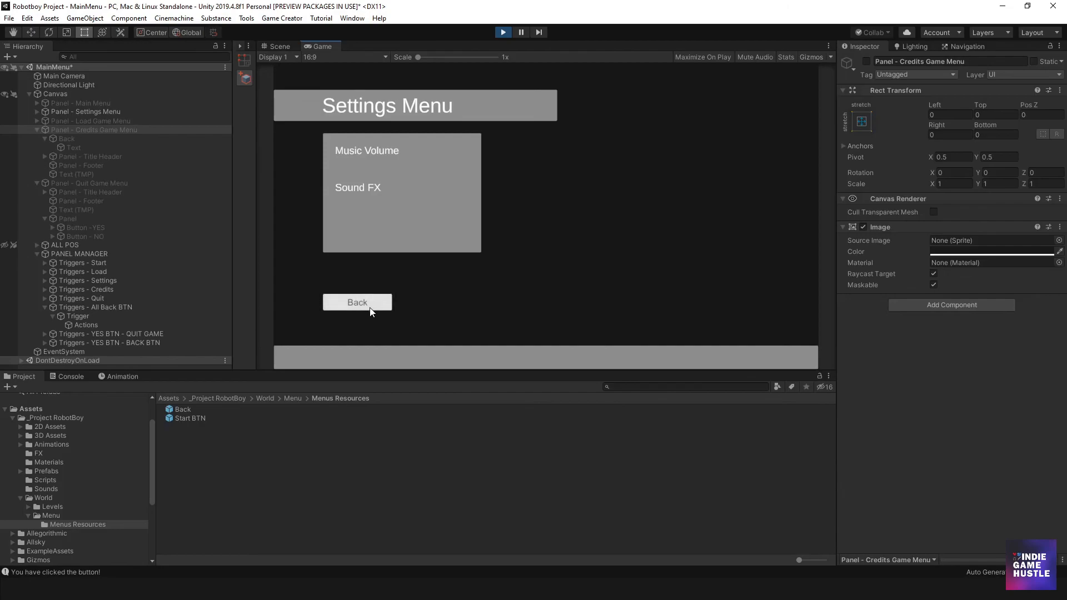
pyautogui.click(504, 32)
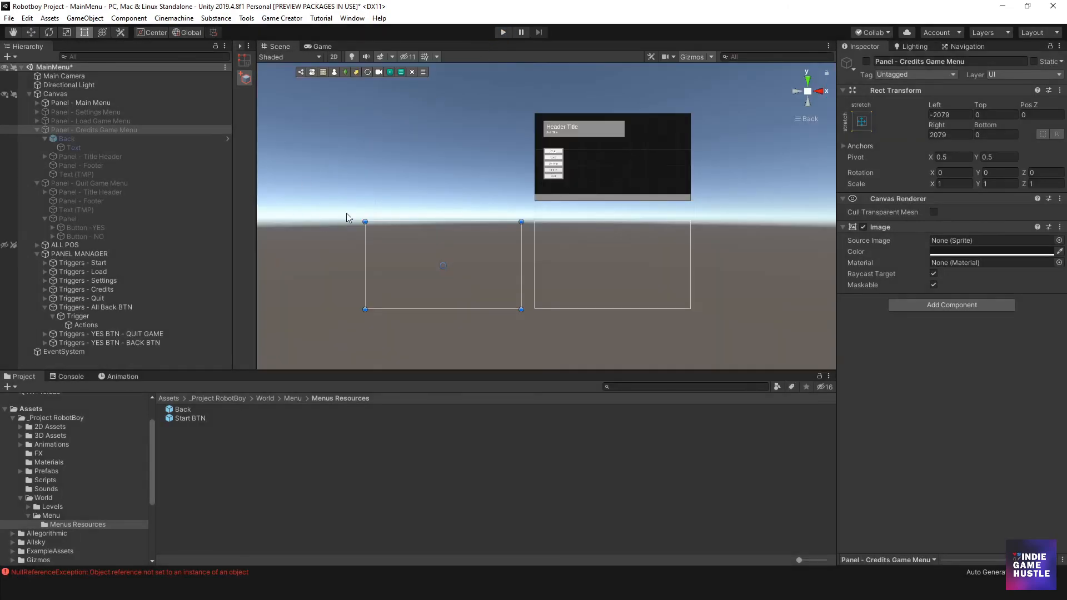
# - Compare the components of the Back buttons in Panel - Settings Menu and Panel - Credits Game Menu
pyautogui.moveTo(559, 171); pyautogui.dragTo(474, 240, button='middle')
pyautogui.scroll(5, 473, 239)
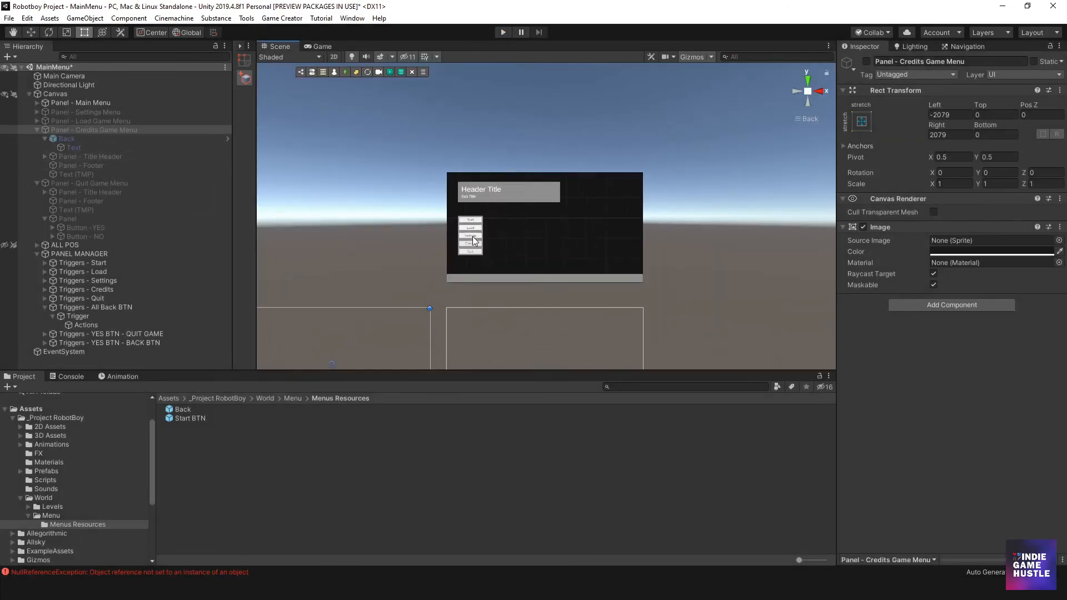
pyautogui.scroll(5, 472, 242)
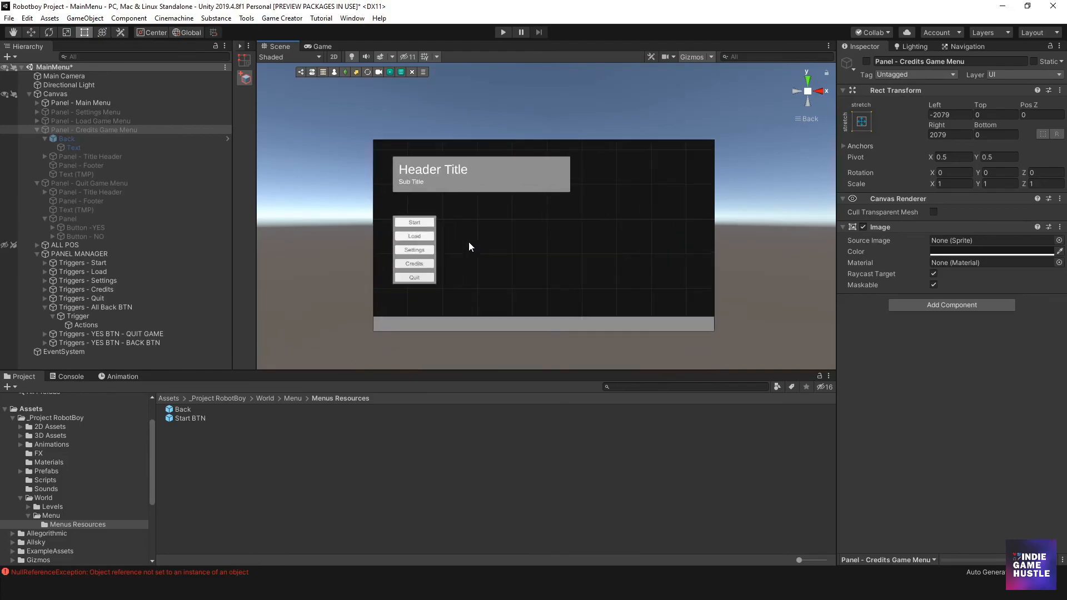
pyautogui.click(37, 112)
pyautogui.click(68, 121)
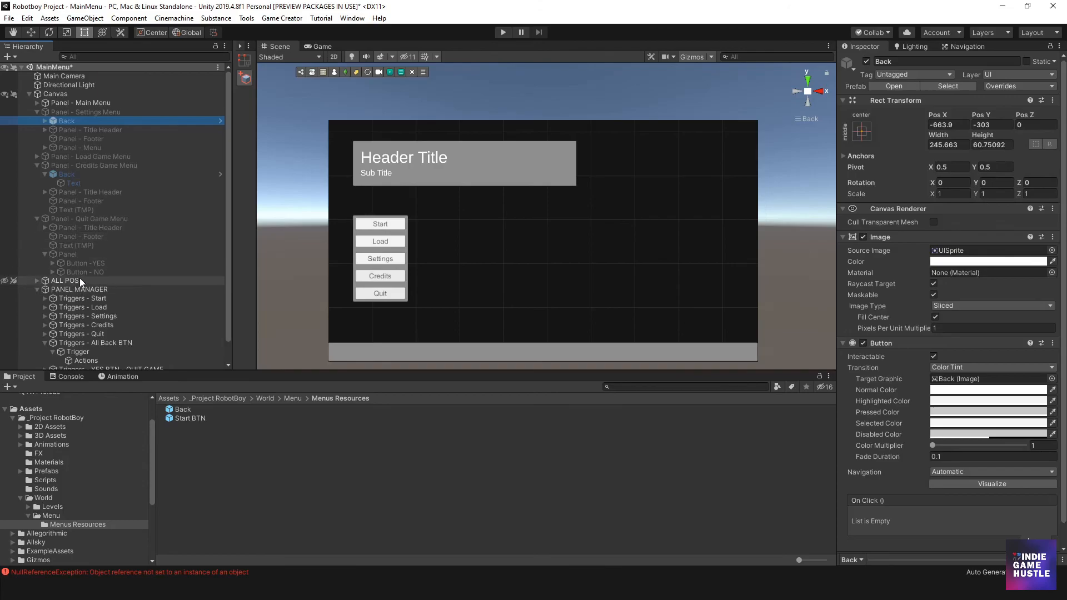
pyautogui.click(72, 174)
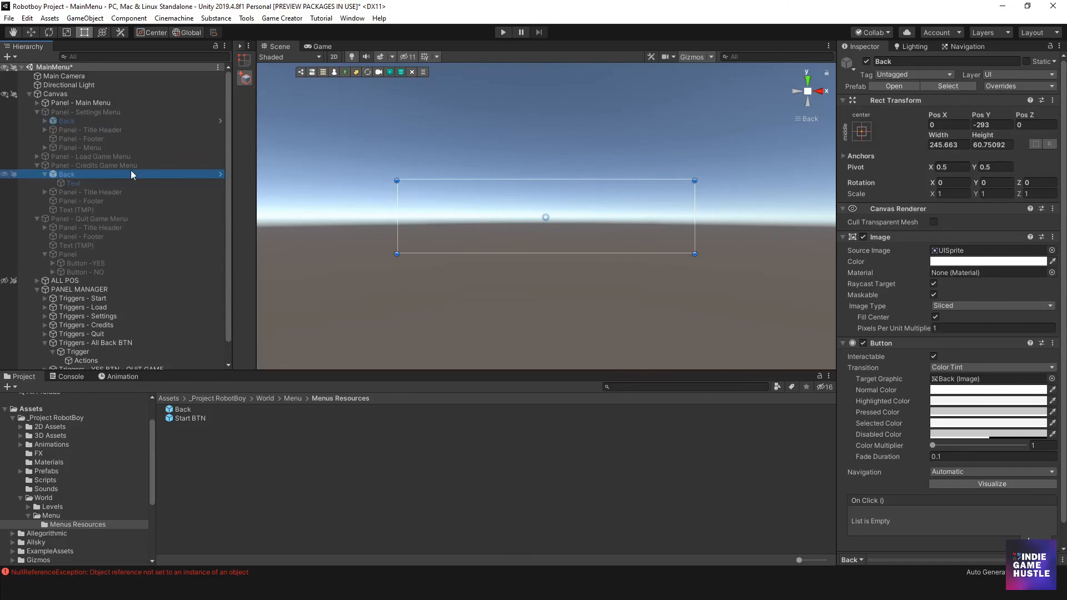
pyautogui.click(138, 121)
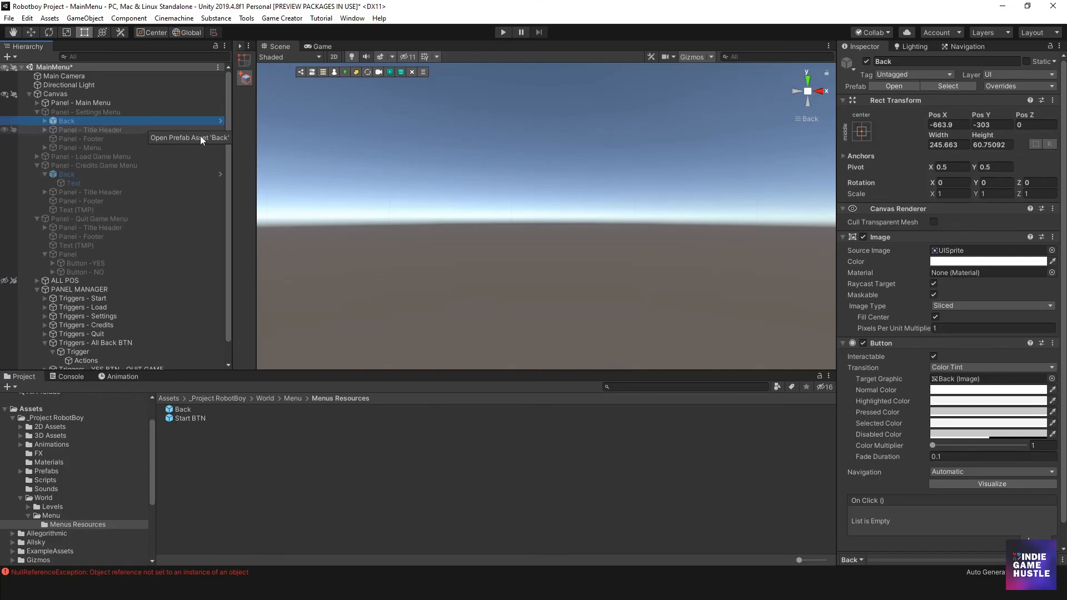
pyautogui.doubleClick(59, 120)
pyautogui.scroll(-15, 503, 256)
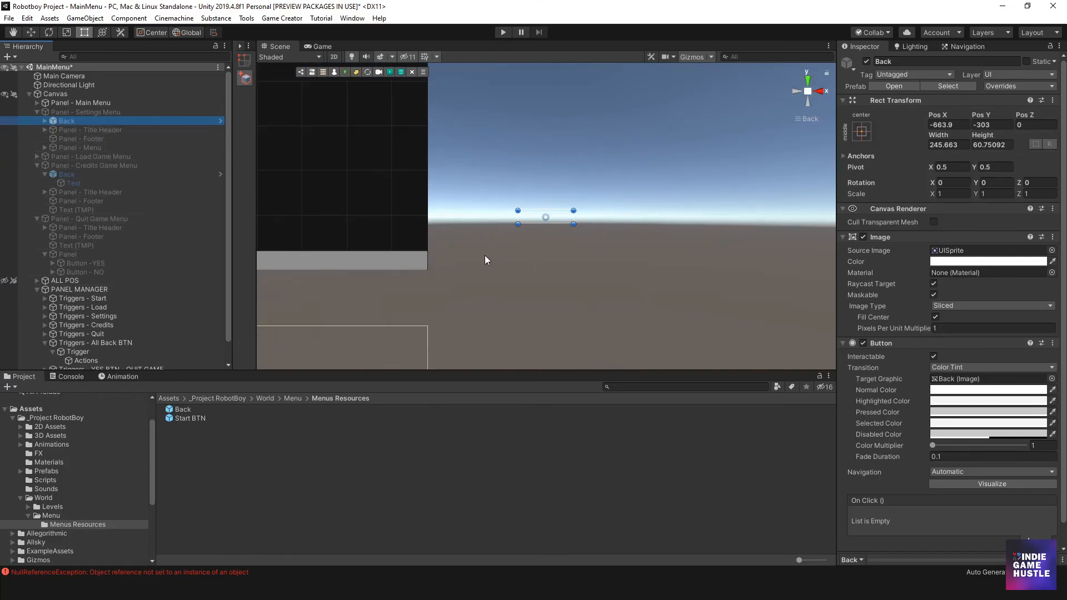
pyautogui.moveTo(472, 253); pyautogui.dragTo(532, 242, button='middle')
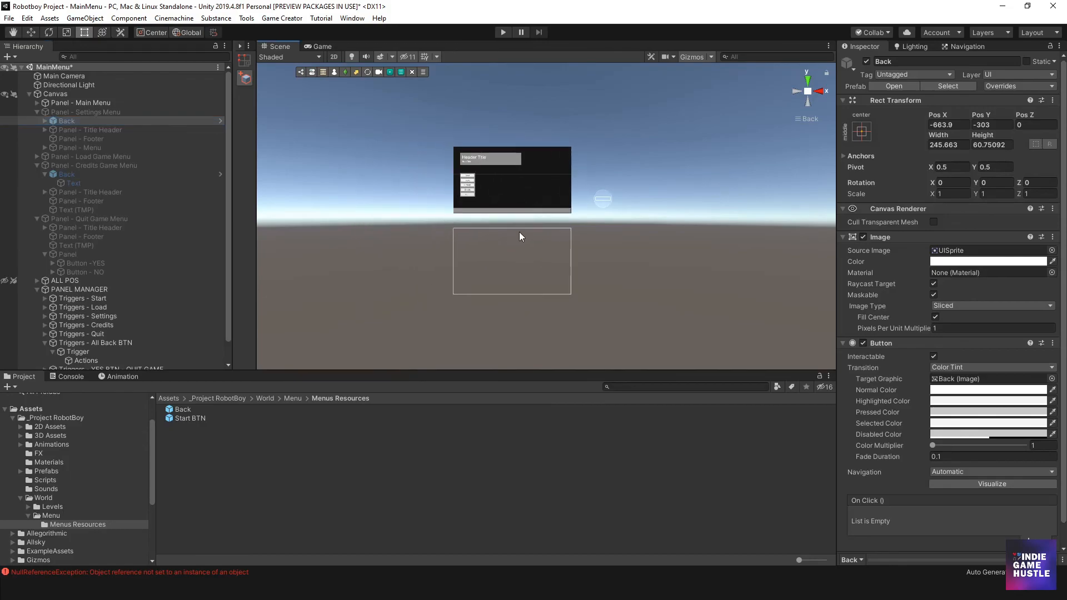
pyautogui.scroll(-2, 73, 301)
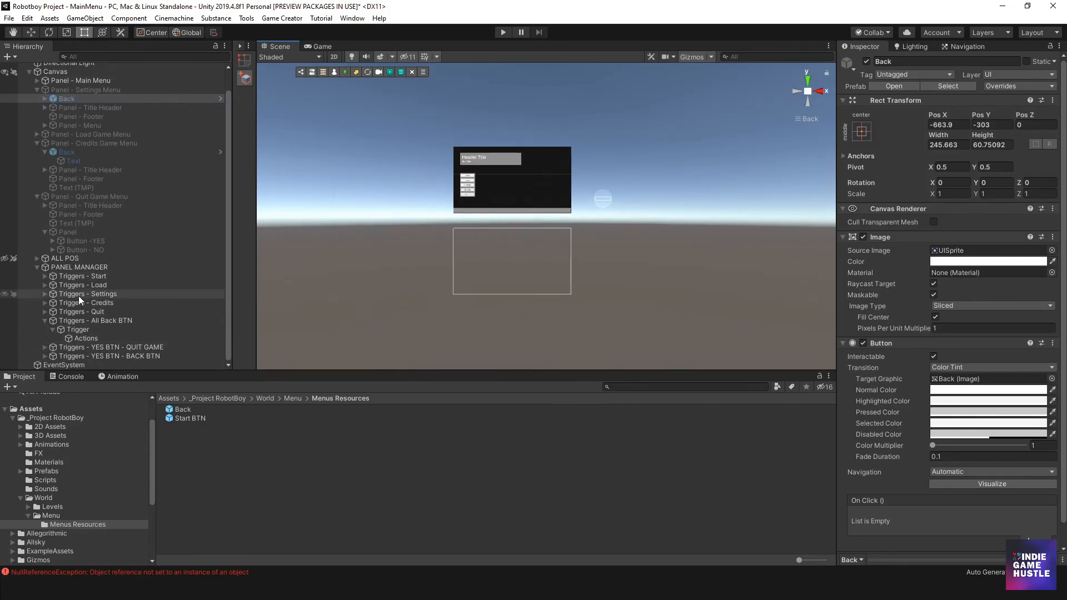
# - Show the Console and deselect the Settings panel's Back button
pyautogui.click(66, 376)
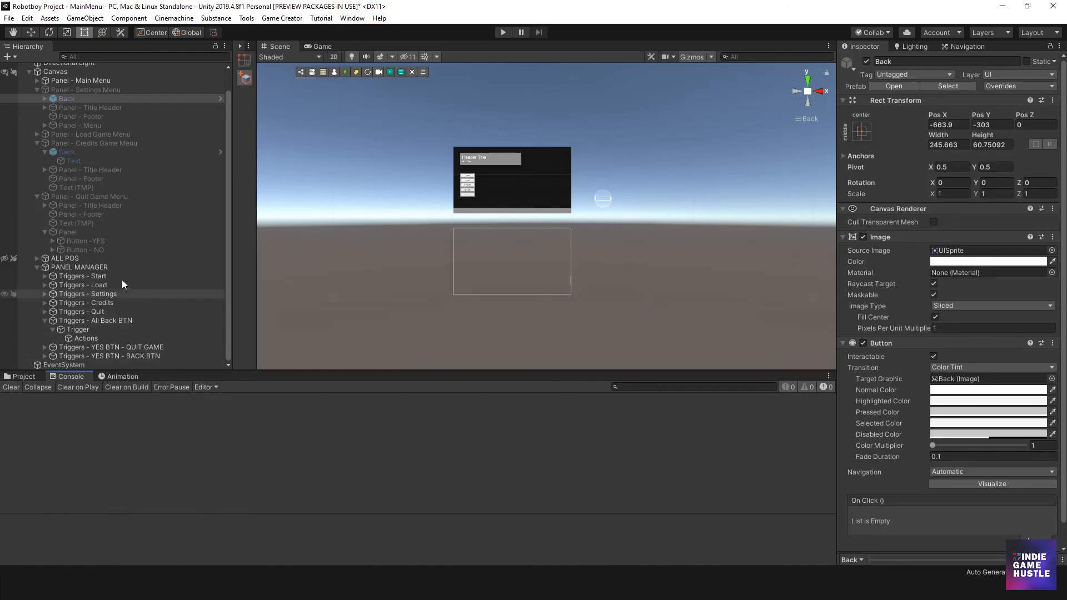
pyautogui.scroll(5, 544, 184)
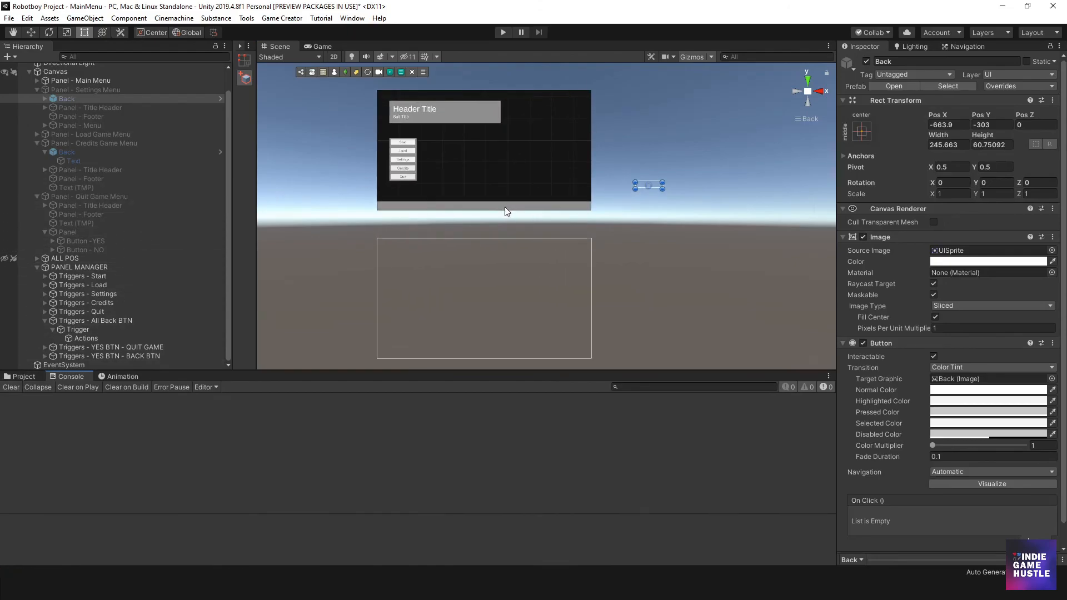
pyautogui.click(675, 235)
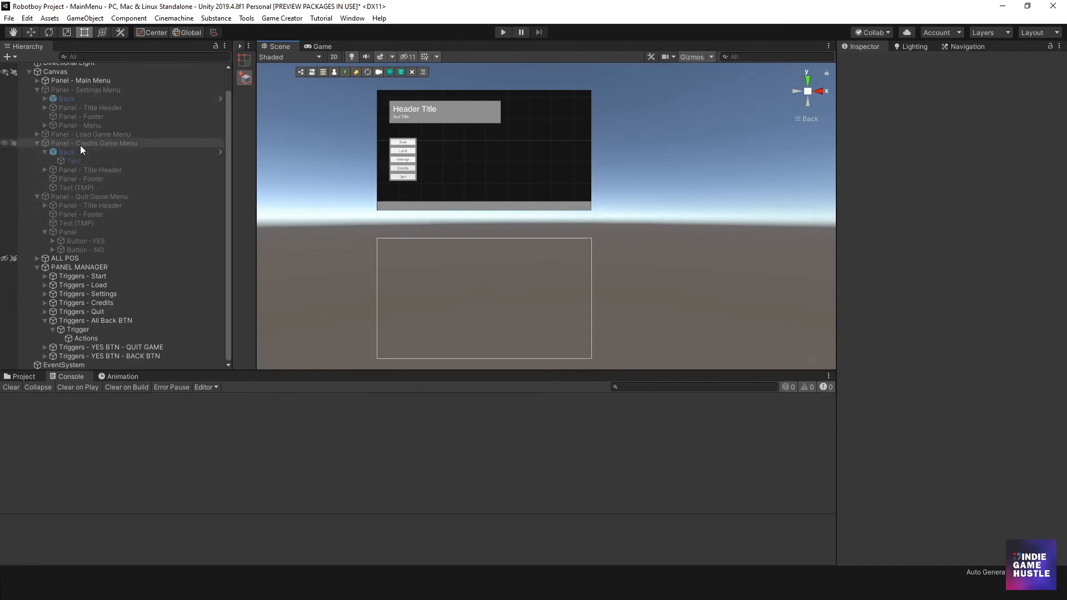
pyautogui.scroll(6, 437, 198)
pyautogui.moveTo(379, 193); pyautogui.dragTo(429, 254, button='middle')
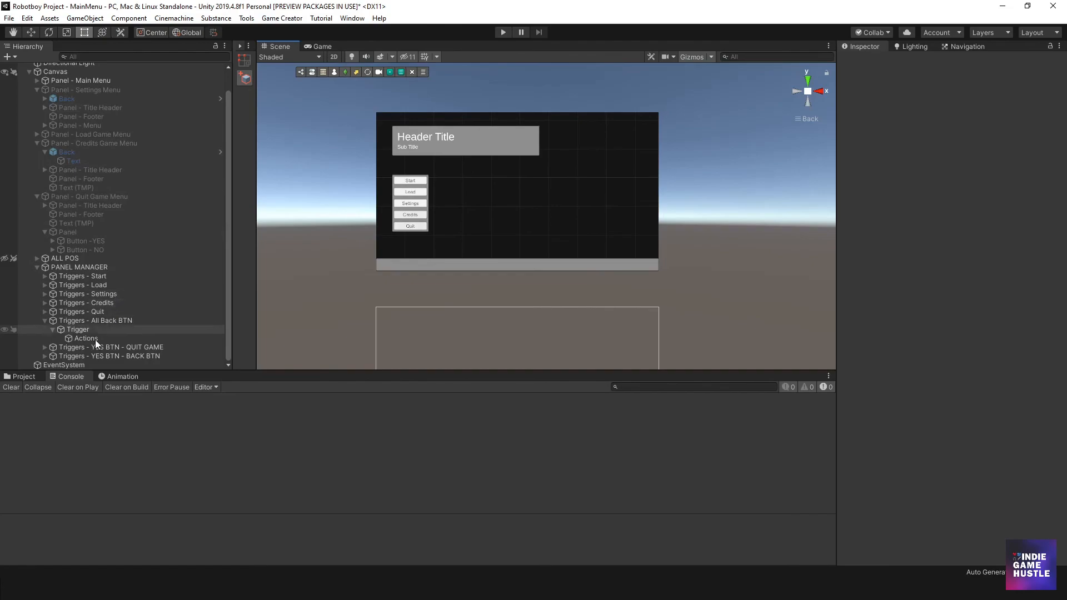
# - Inspect Triggers - YES BTN - QUIT GAME and Triggers - All Back BTN, expanding the latter to show its Trigger
pyautogui.click(44, 321)
pyautogui.click(106, 346)
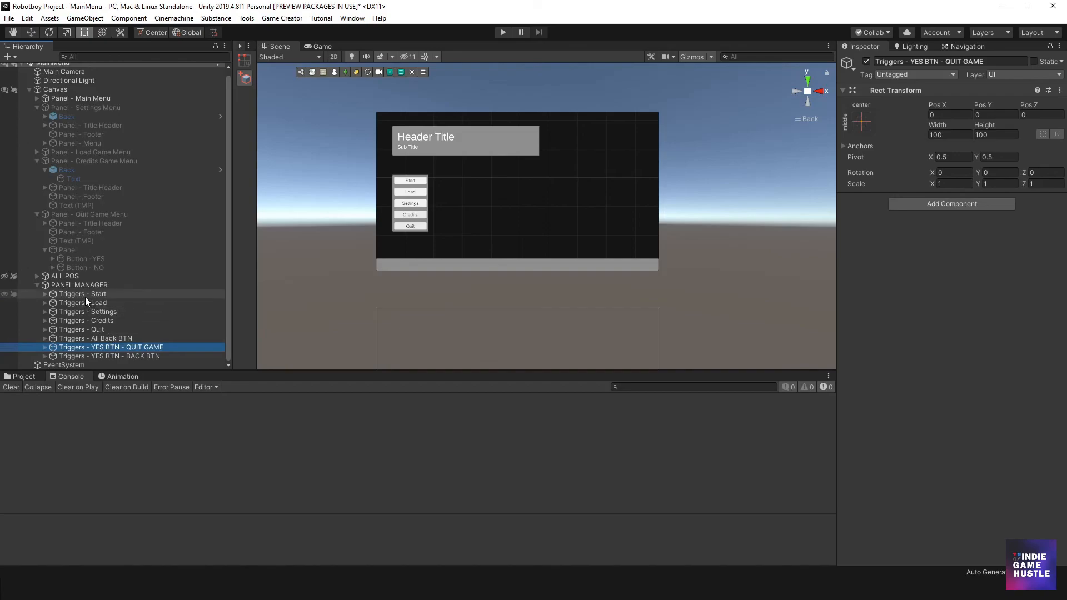
pyautogui.click(99, 339)
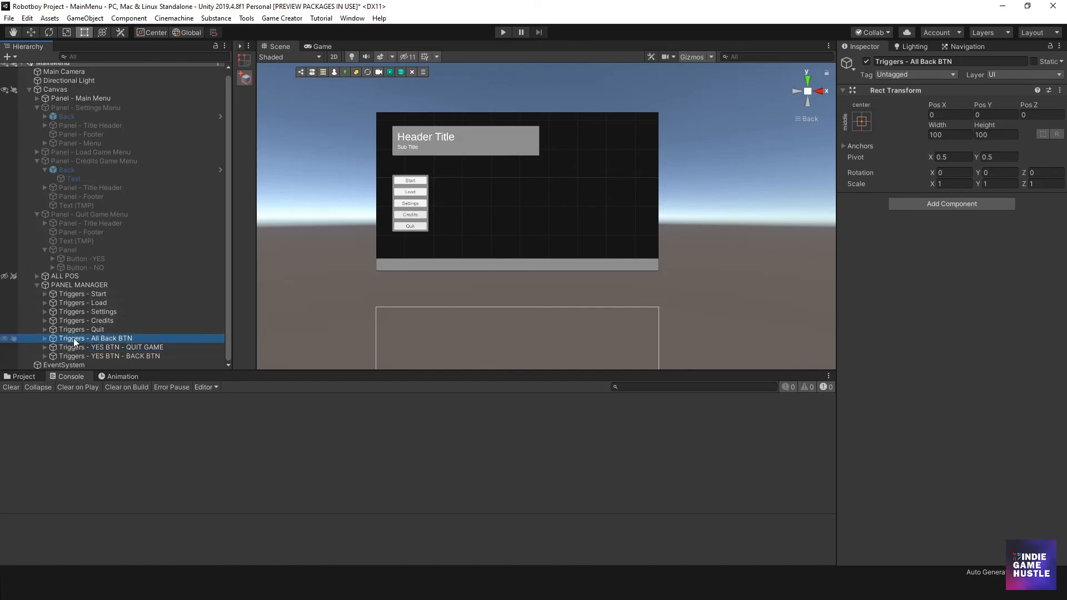
pyautogui.click(45, 338)
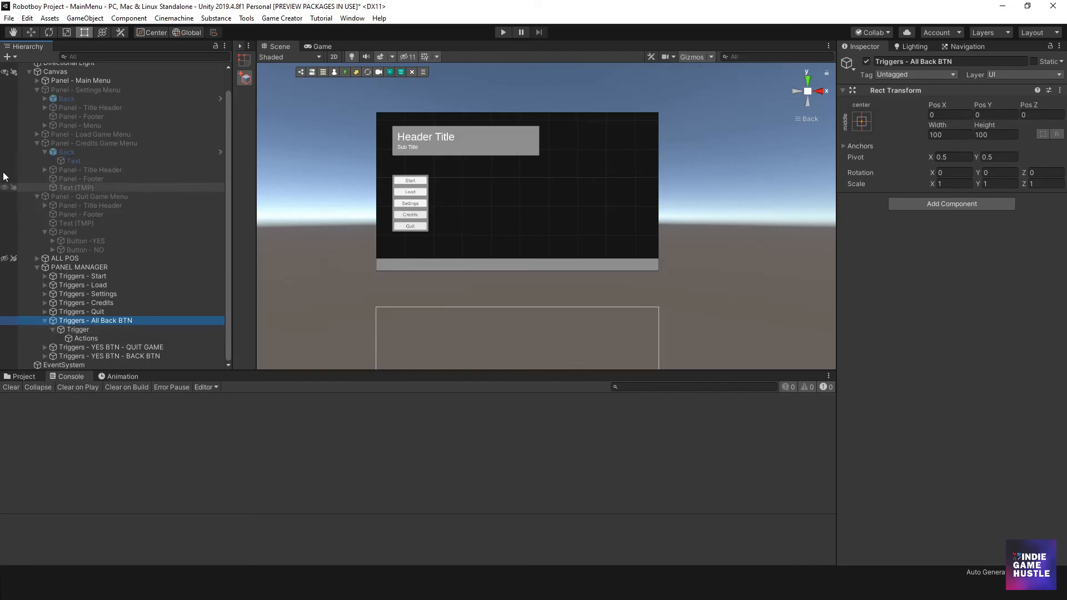
# - Check the prefab overrides of the Settings panel's Back button and compare it with the Credits panel's Back button
pyautogui.click(61, 152)
pyautogui.click(62, 98)
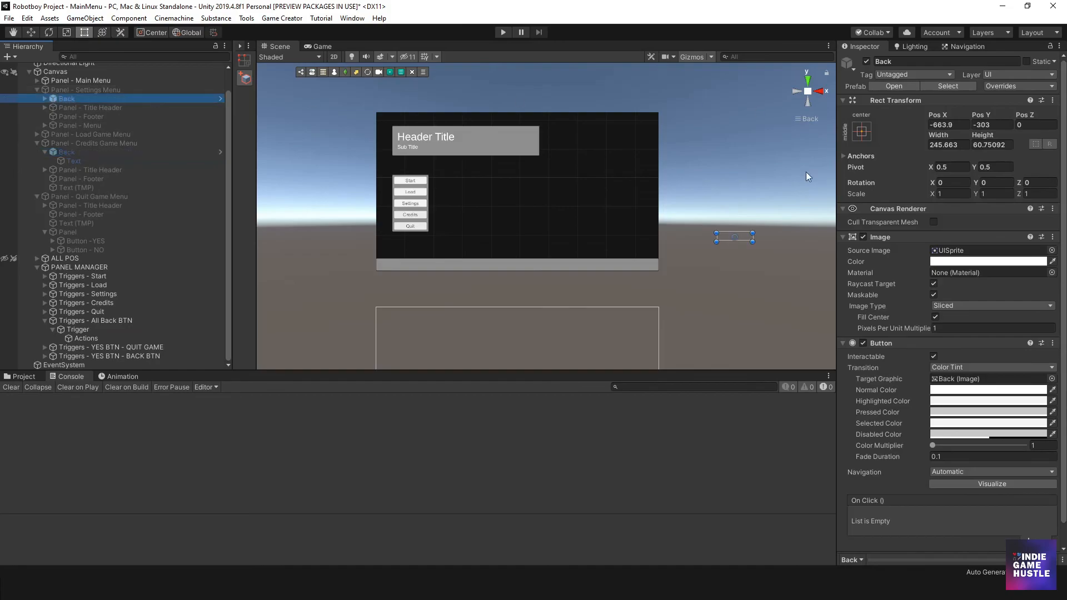
pyautogui.click(988, 87)
pyautogui.click(988, 88)
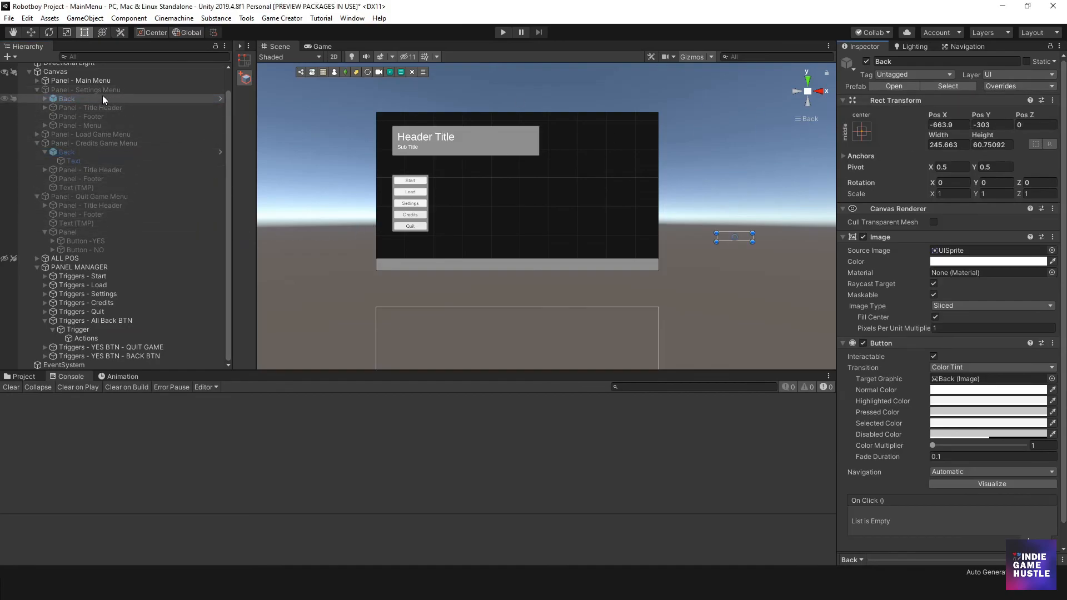
pyautogui.click(77, 152)
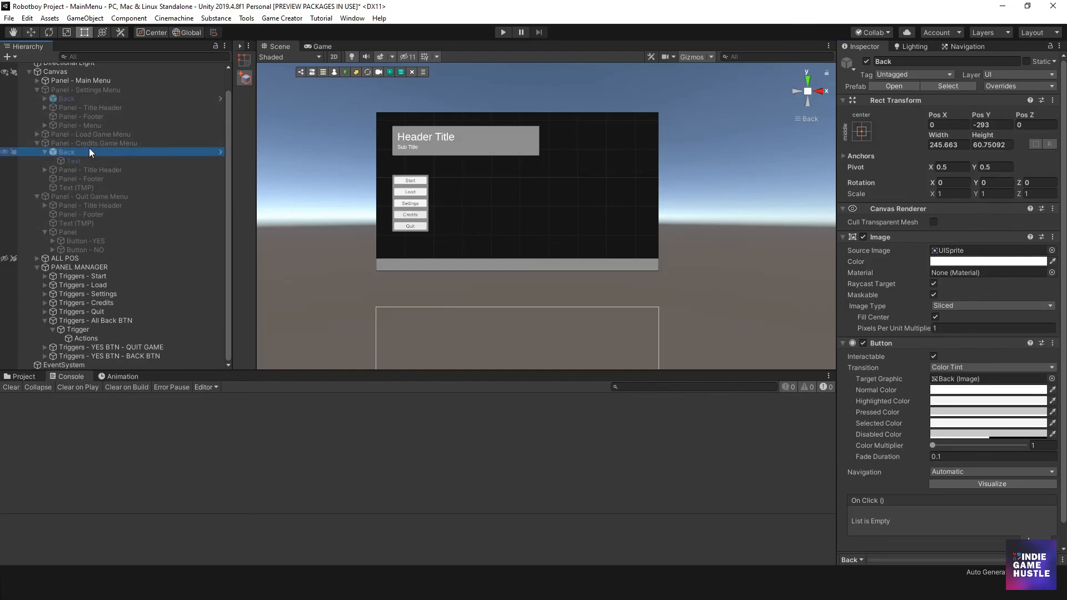
# - Play-test the Settings panel's Back button, stop play mode, and clear the Console
pyautogui.click(502, 33)
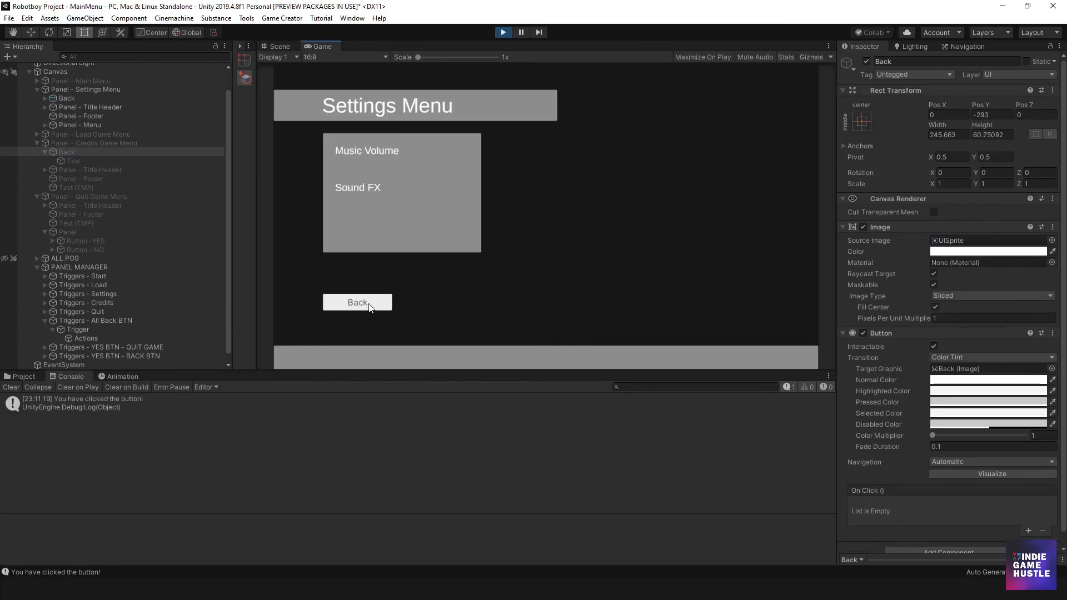
pyautogui.click(366, 306)
pyautogui.click(502, 31)
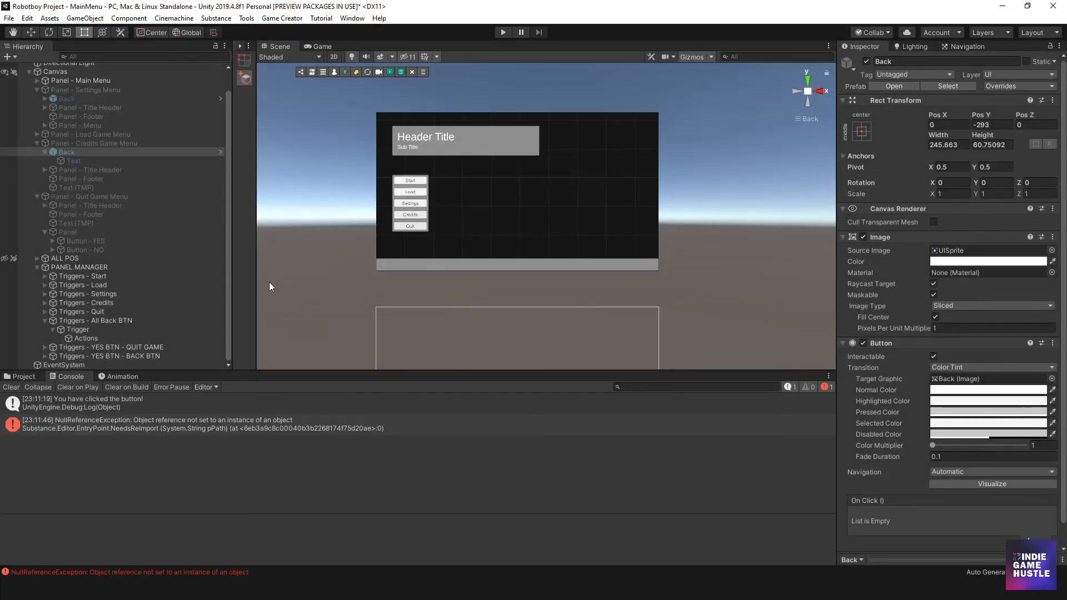
pyautogui.click(11, 387)
# - Collapse the Credits and Settings panels in the Hierarchy and activate the Settings, Load, Credits and Quit panels together
pyautogui.scroll(-2, 425, 219)
pyautogui.moveTo(409, 234); pyautogui.dragTo(397, 194, button='middle')
pyautogui.click(36, 142)
pyautogui.click(36, 143)
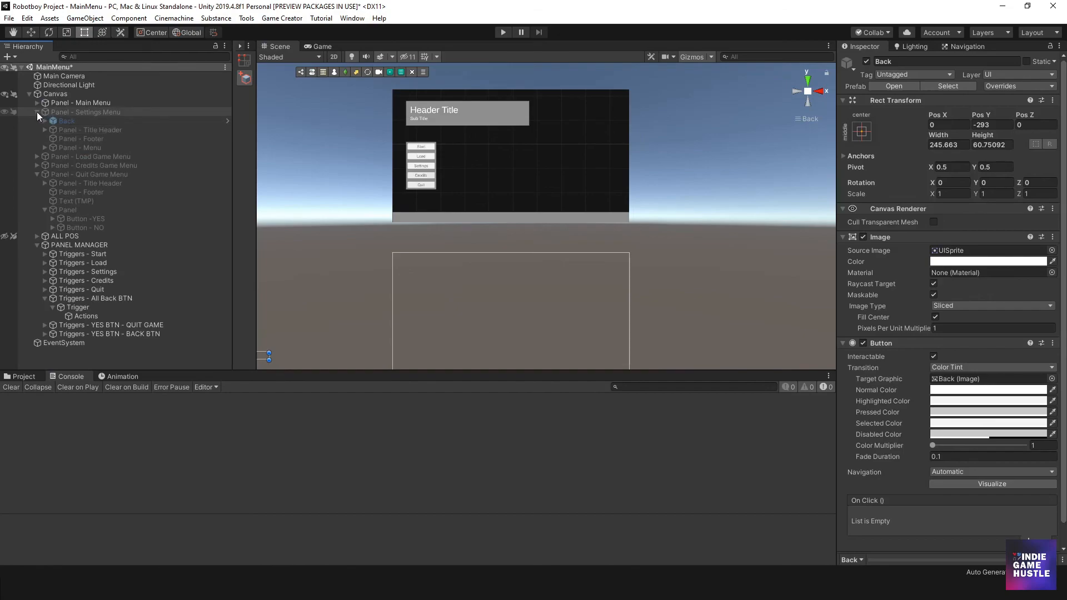
pyautogui.click(36, 111)
pyautogui.click(94, 111)
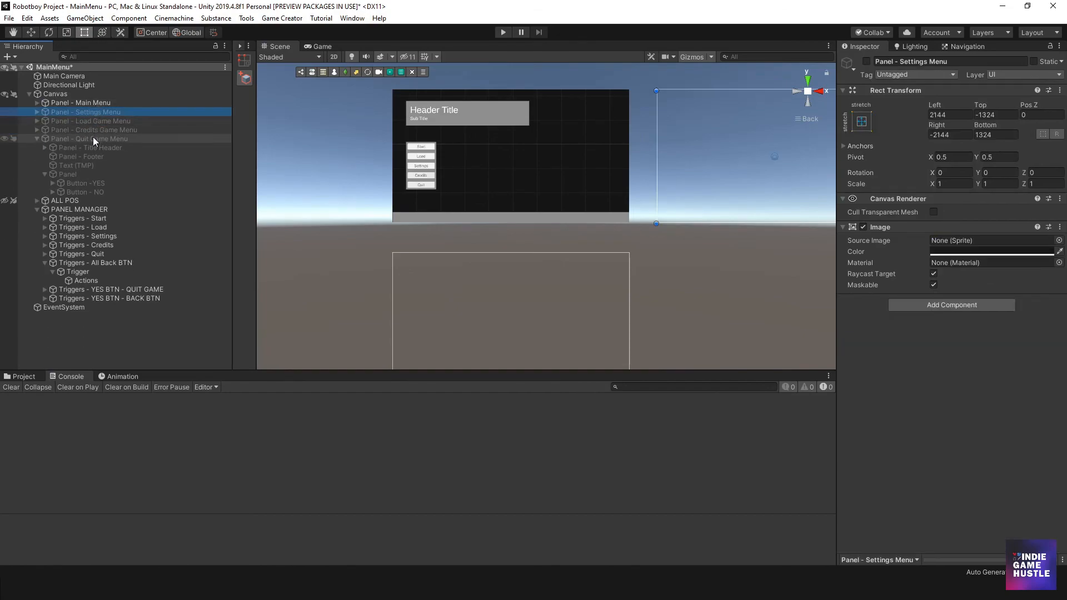
pyautogui.keyDown('shift'); pyautogui.click(92, 138); pyautogui.keyUp('shift')
pyautogui.click(866, 61)
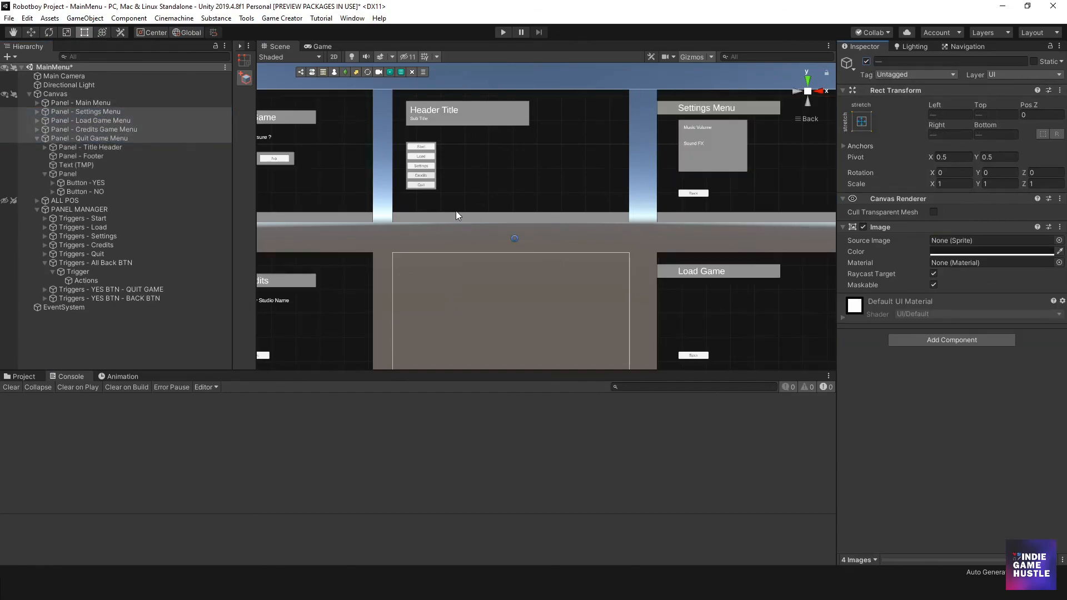
# - Examine the Back buttons across the menu panels and the panel actions under Triggers - All Back BTN
pyautogui.scroll(-3, 450, 222)
pyautogui.moveTo(520, 205); pyautogui.dragTo(348, 195, button='middle')
pyautogui.scroll(6, 489, 192)
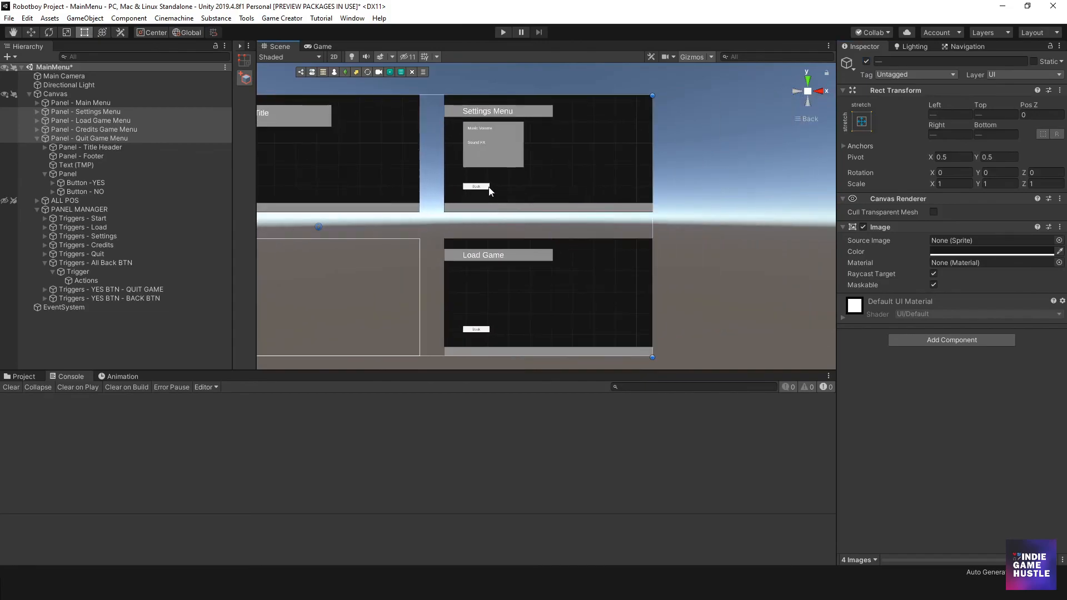
pyautogui.moveTo(301, 223); pyautogui.dragTo(689, 214, button='middle')
pyautogui.click(52, 263)
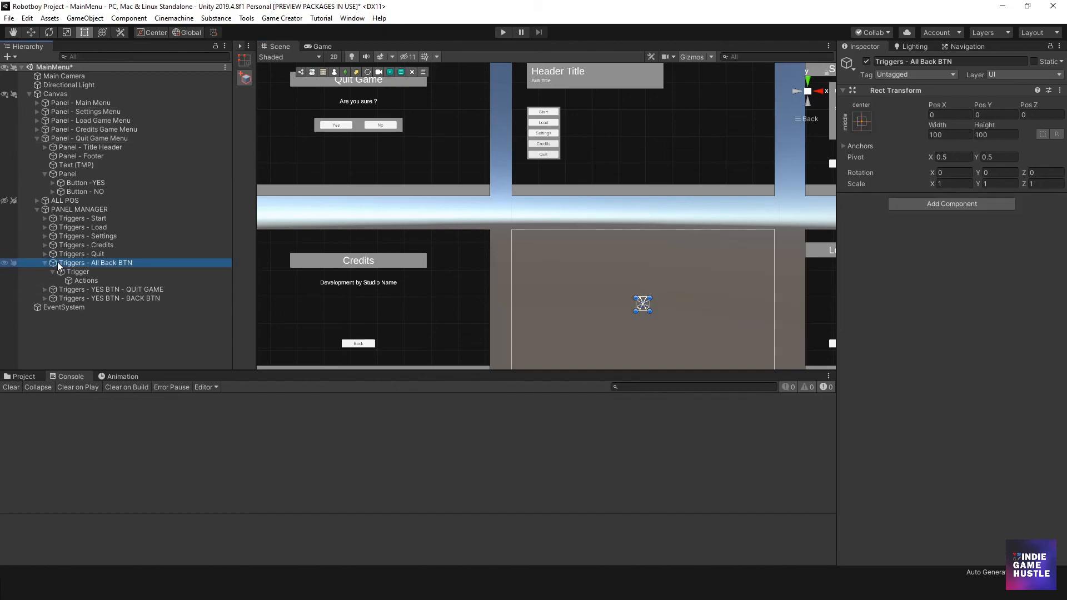
pyautogui.click(45, 262)
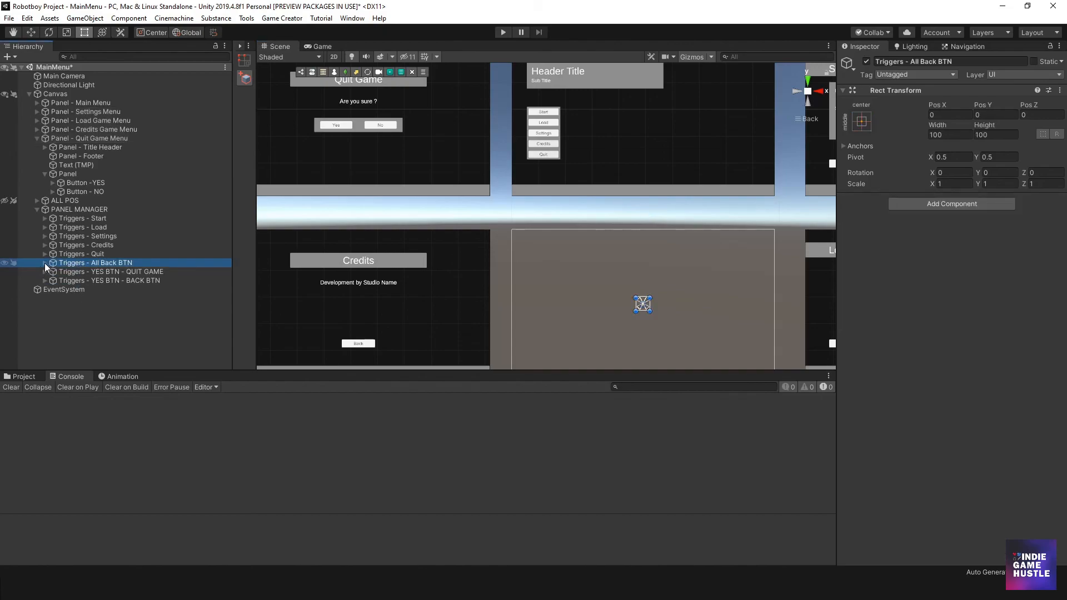
pyautogui.click(44, 263)
pyautogui.click(85, 280)
pyautogui.click(96, 262)
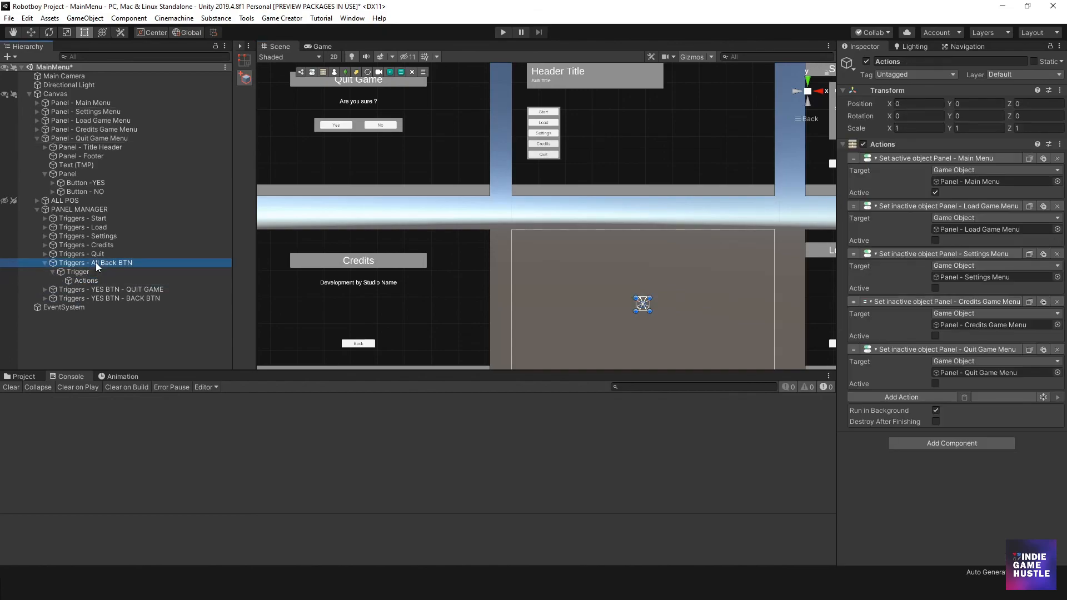
# - Duplicate Triggers - All Back BTN twice and place both copies directly above the original under PANEL MANAGER
pyautogui.hotkey('ctrl', 'd')
pyautogui.hotkey('ctrl', 'd')
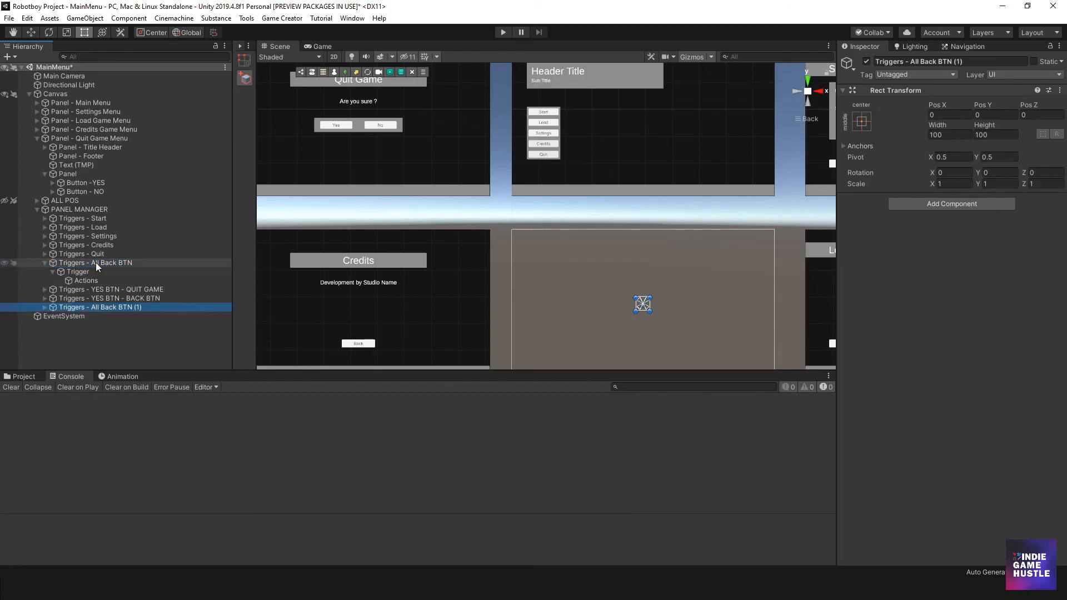
pyautogui.keyDown('shift'); pyautogui.click(96, 309); pyautogui.keyUp('shift')
pyautogui.moveTo(97, 313); pyautogui.dragTo(102, 258)
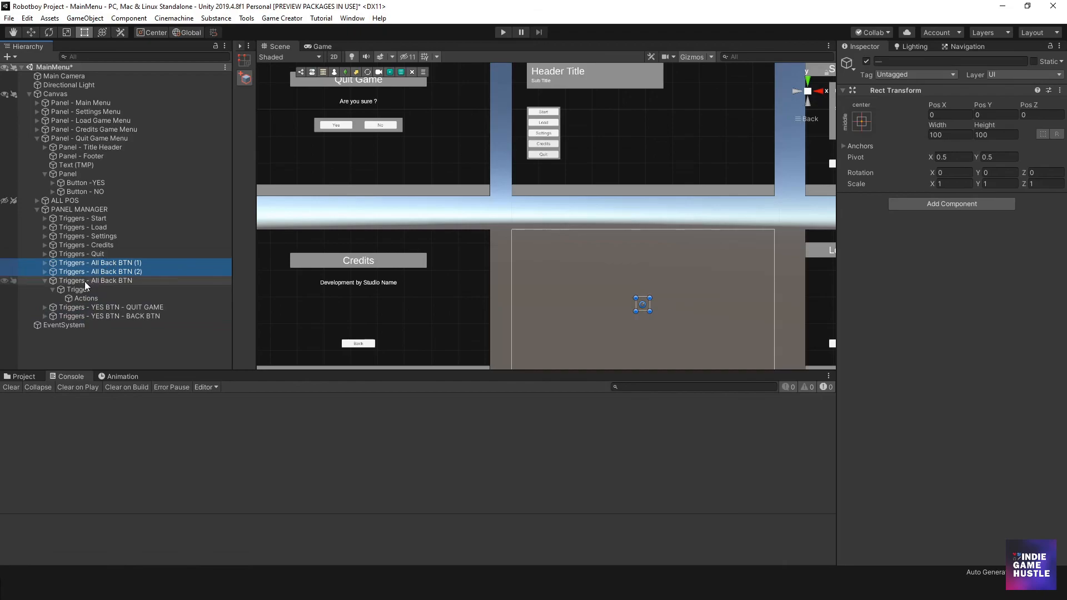
pyautogui.click(45, 281)
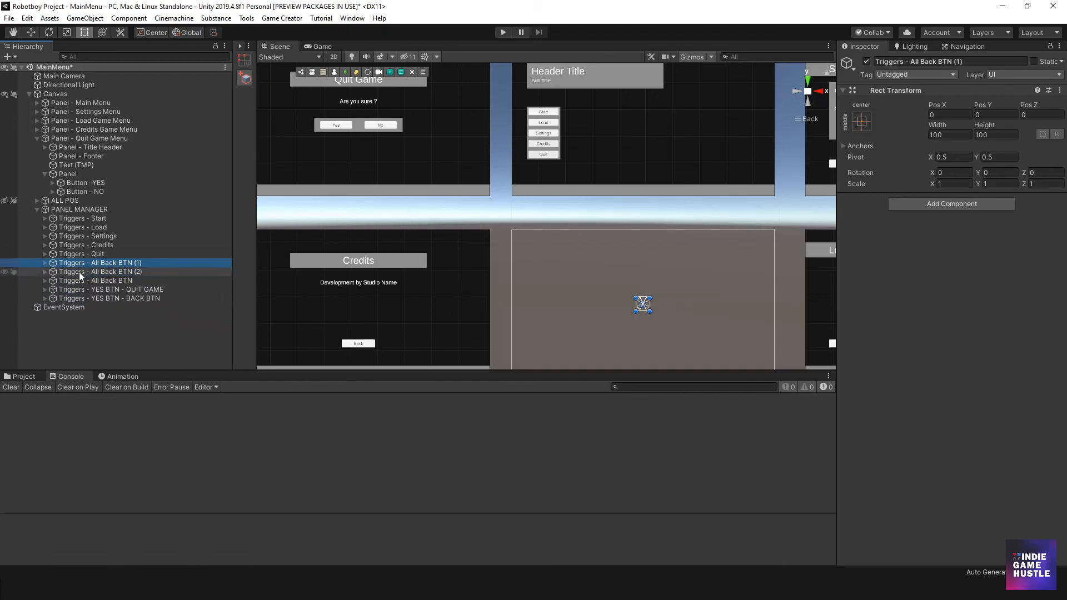
# - Rename the first Back trigger copy to "Triggers - All Back BTN Settings"
pyautogui.click(51, 265)
pyautogui.click(45, 264)
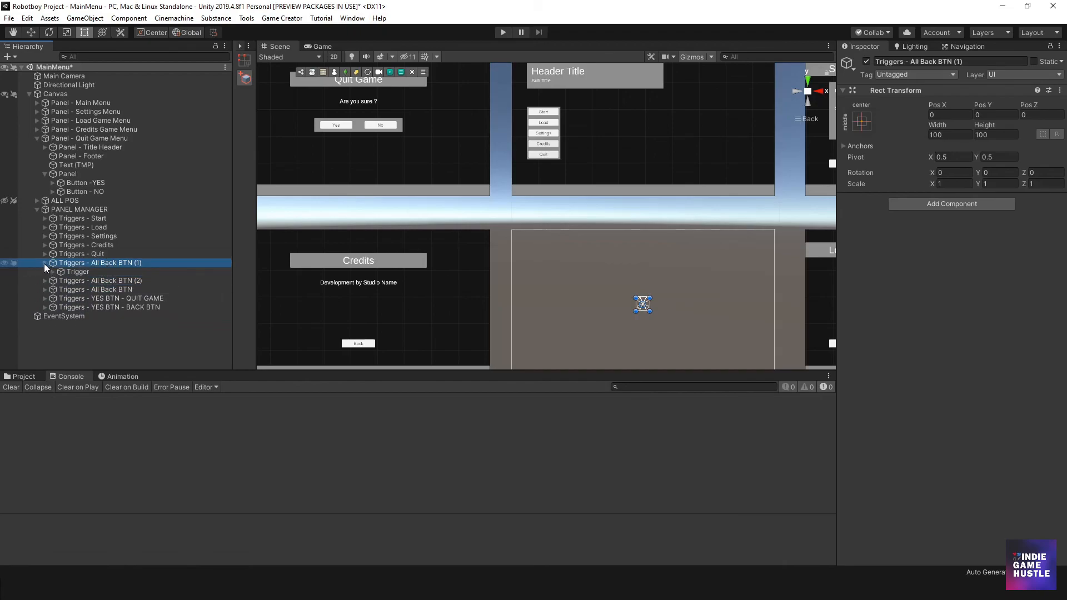
pyautogui.click(108, 261)
pyautogui.click(144, 262)
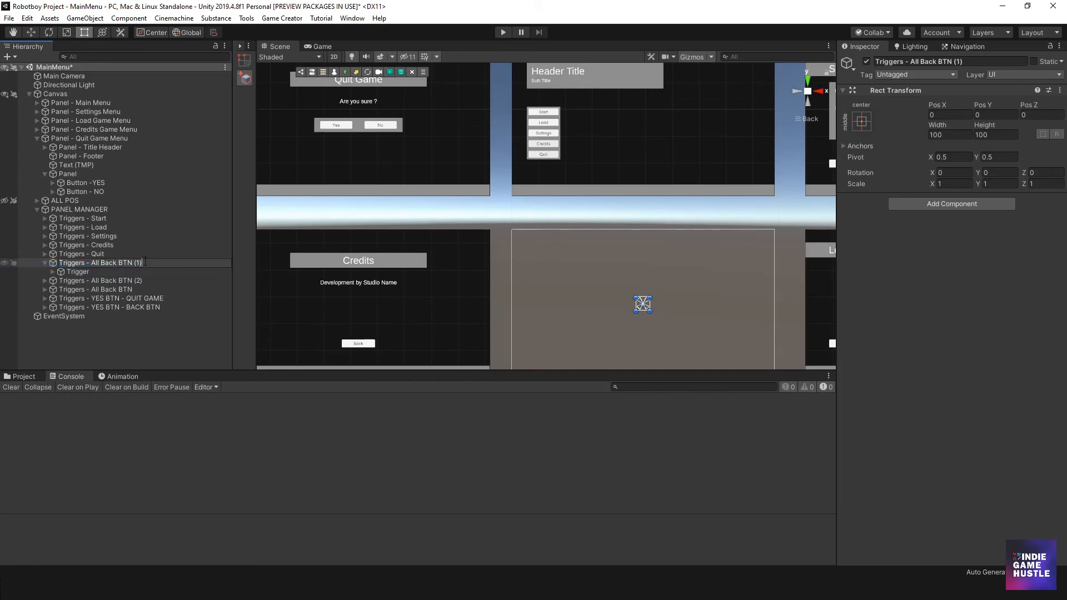
pyautogui.press('BackSpace')
pyautogui.press('BackSpace')
pyautogui.write('Settings')
pyautogui.press('Return')
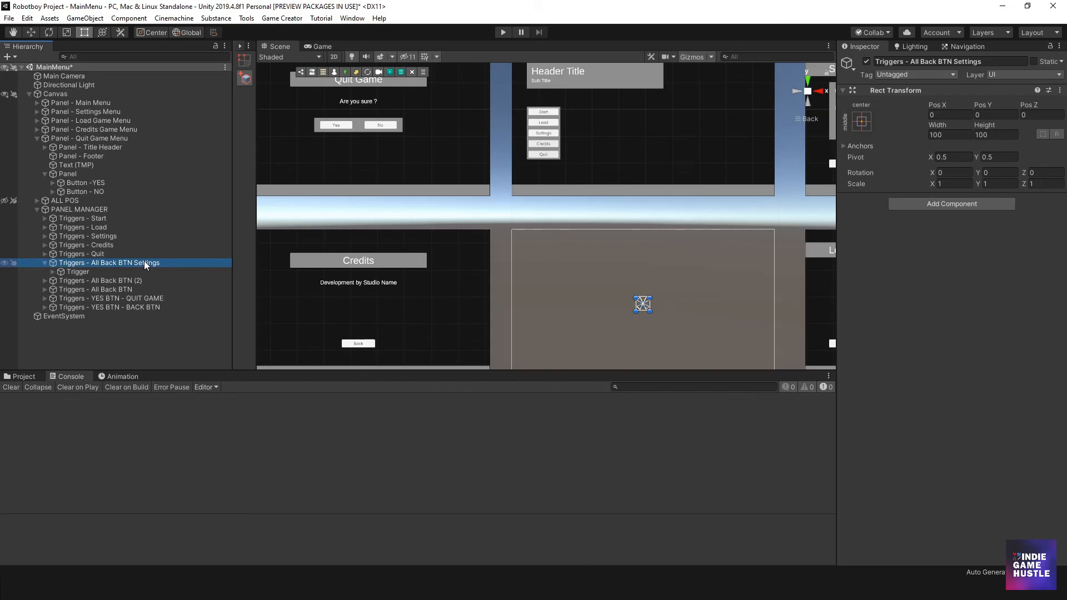
# - Assign the Settings panel's Back button as the button of the Trigger under Triggers - All Back BTN Settings
pyautogui.click(51, 272)
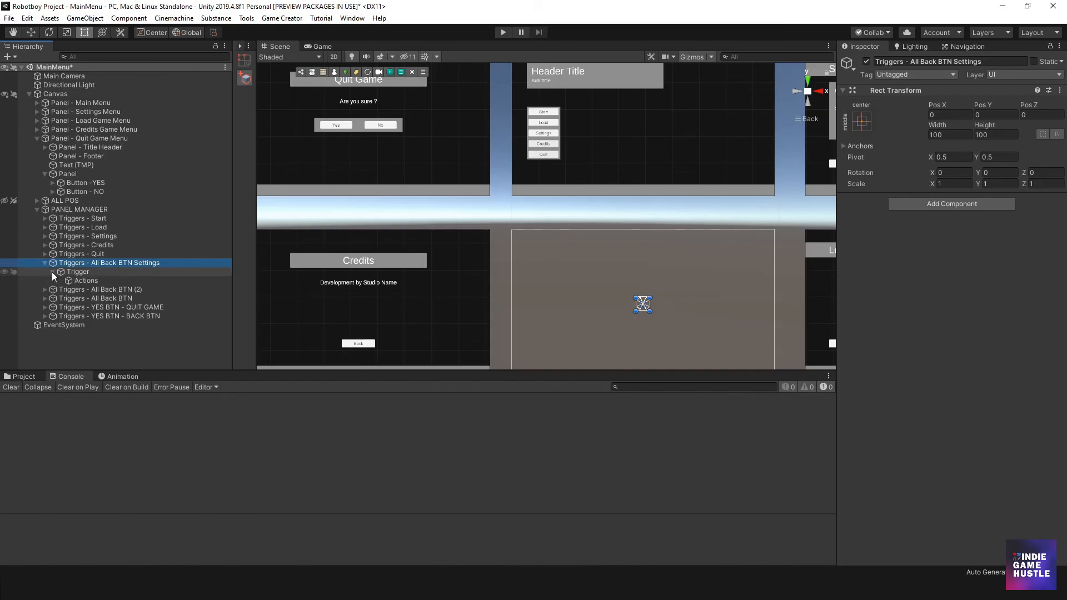
pyautogui.click(96, 278)
pyautogui.click(84, 271)
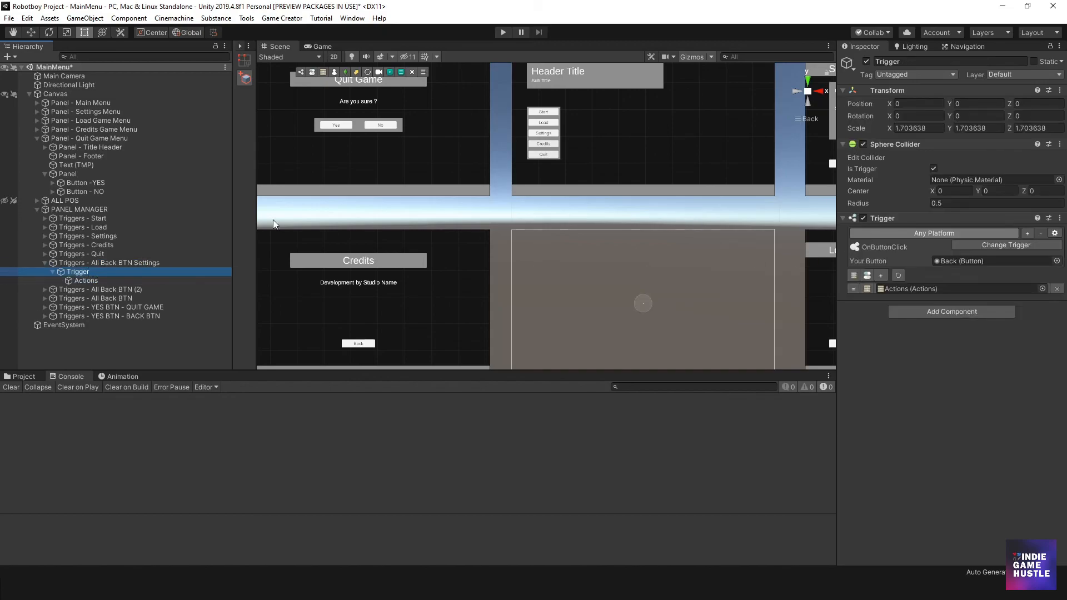
pyautogui.click(37, 111)
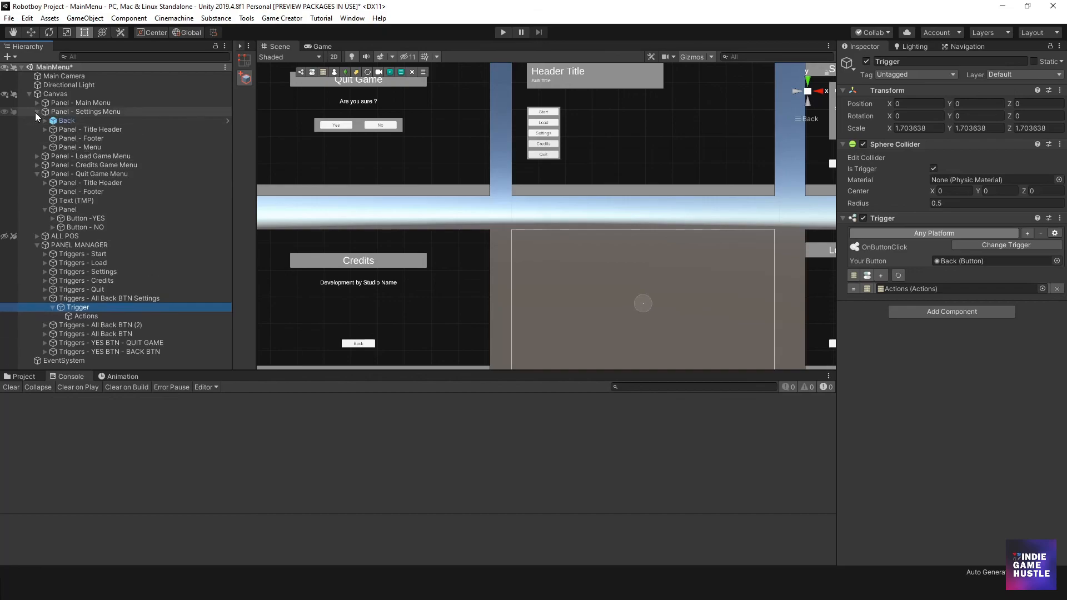
pyautogui.moveTo(66, 125); pyautogui.dragTo(968, 262)
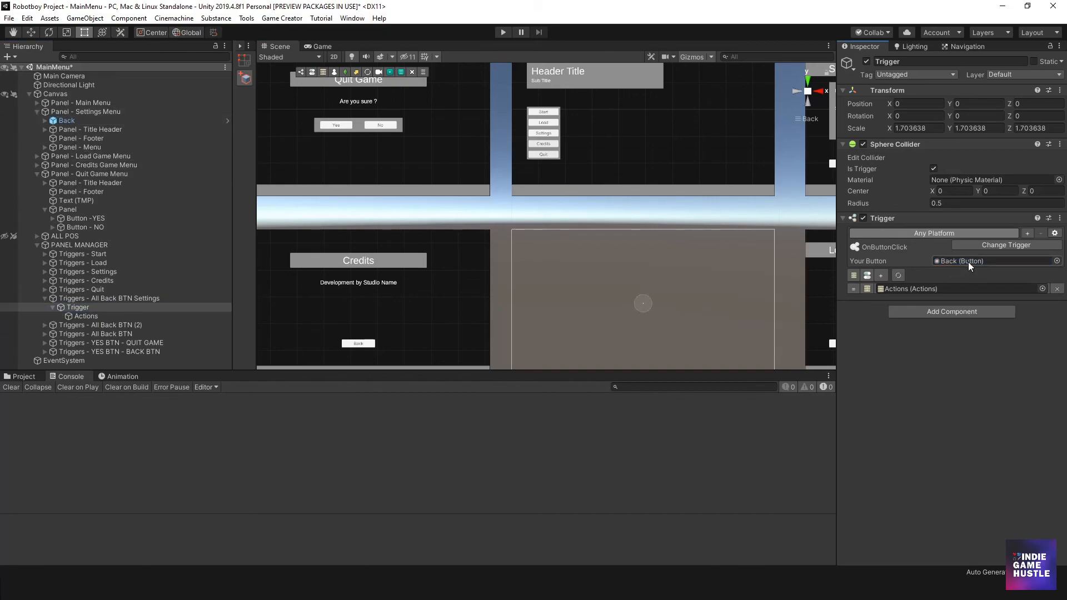
pyautogui.click(36, 112)
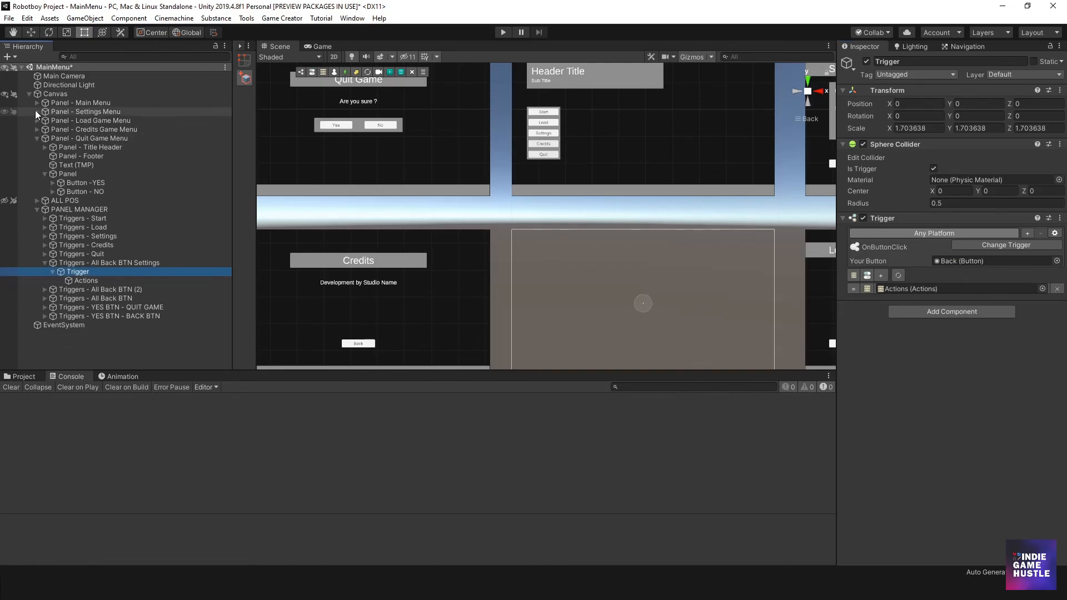
# - Rename the second Back trigger copy to "Triggers - All Back BTN Load"
pyautogui.click(75, 120)
pyautogui.click(37, 120)
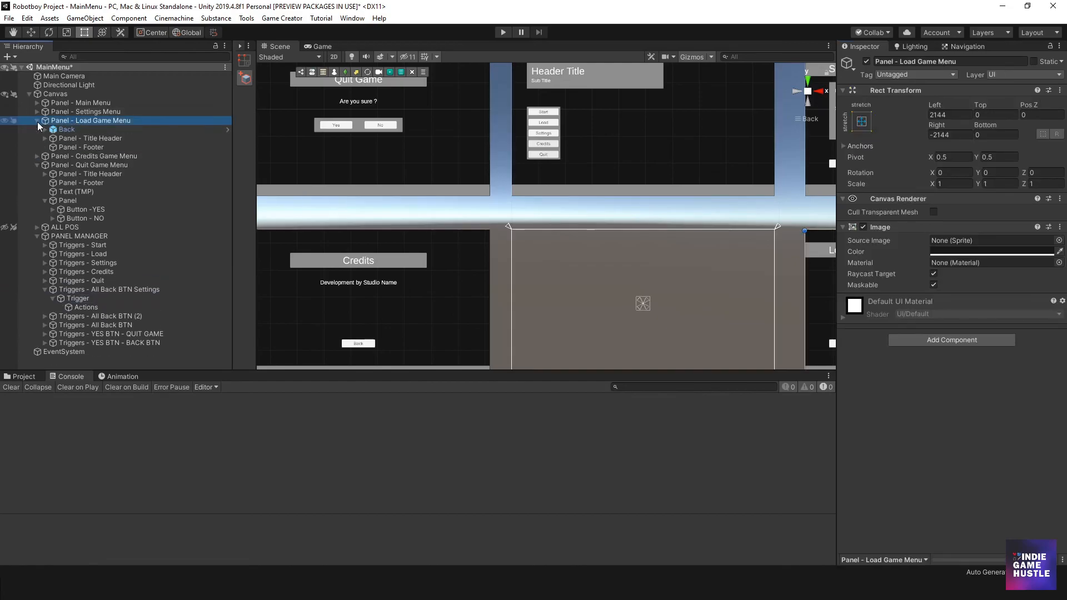
pyautogui.click(45, 290)
pyautogui.click(75, 297)
pyautogui.click(121, 299)
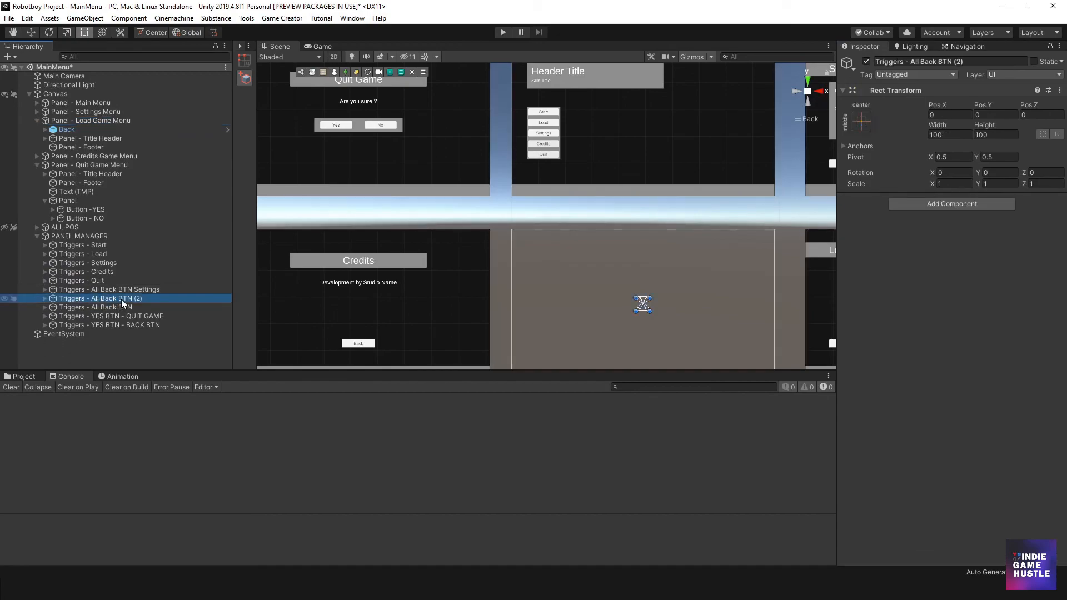
pyautogui.press('BackSpace')
pyautogui.press('BackSpace')
pyautogui.write('Load')
pyautogui.press('Return')
# - Assign the Load Game panel's Back button as the button of the Trigger under Triggers - All Back BTN Load
pyautogui.click(43, 298)
pyautogui.click(69, 308)
pyautogui.click(53, 307)
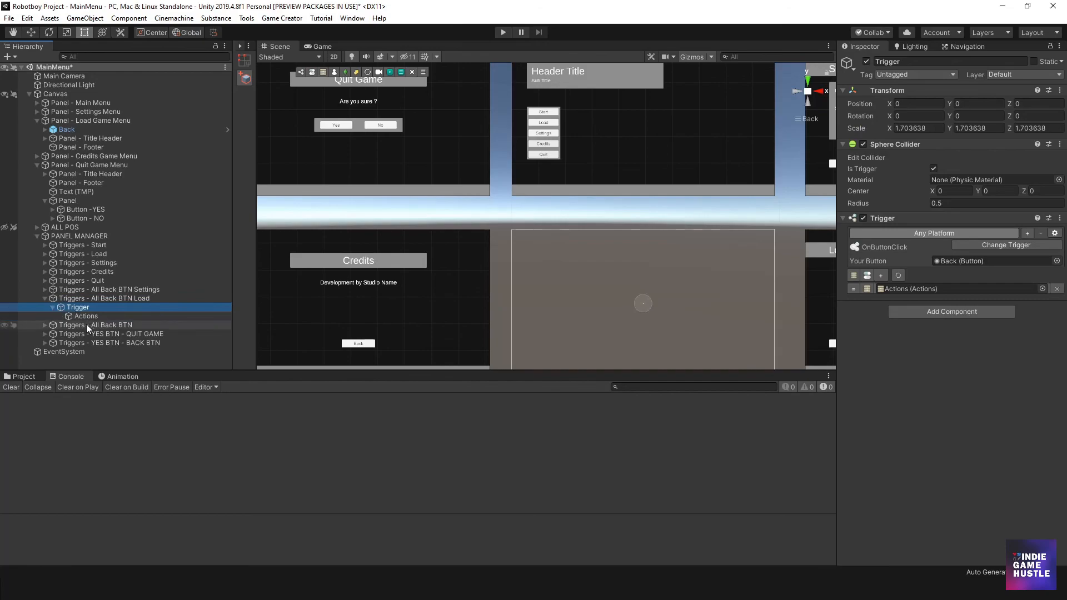
pyautogui.moveTo(66, 129); pyautogui.dragTo(966, 263)
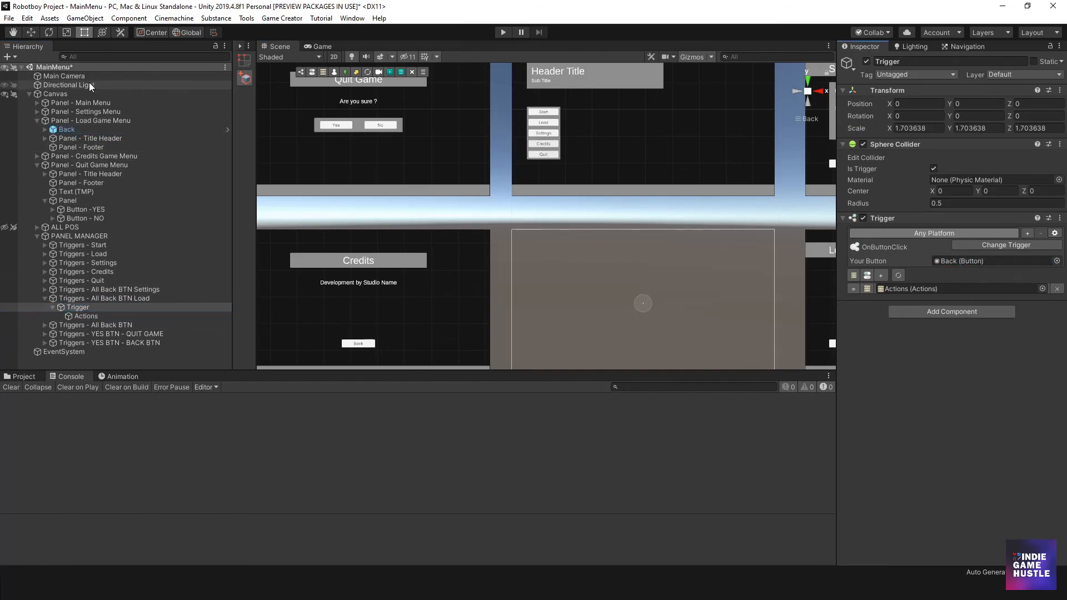
pyautogui.click(36, 120)
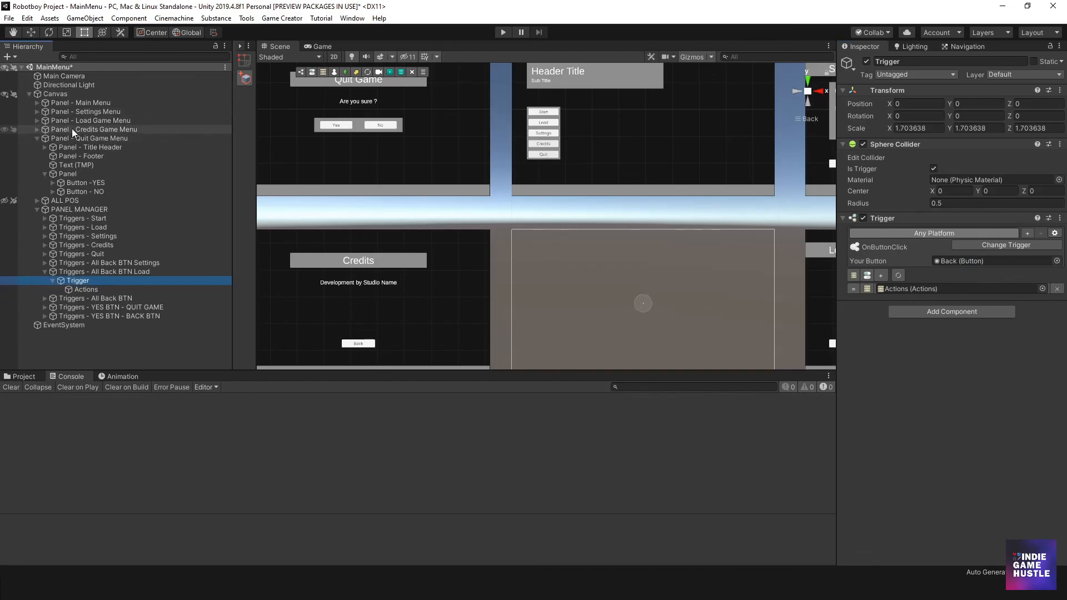
# - Rename the original Back trigger object to "Triggers - All Back BTN Credits"
pyautogui.click(72, 131)
pyautogui.click(37, 129)
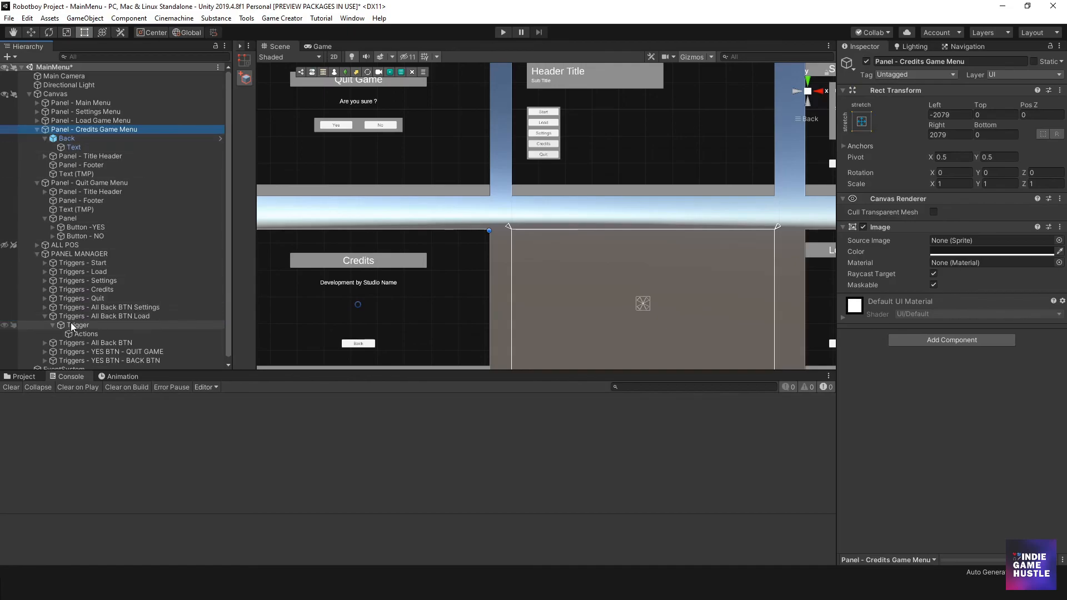
pyautogui.scroll(-1, 56, 318)
pyautogui.click(45, 311)
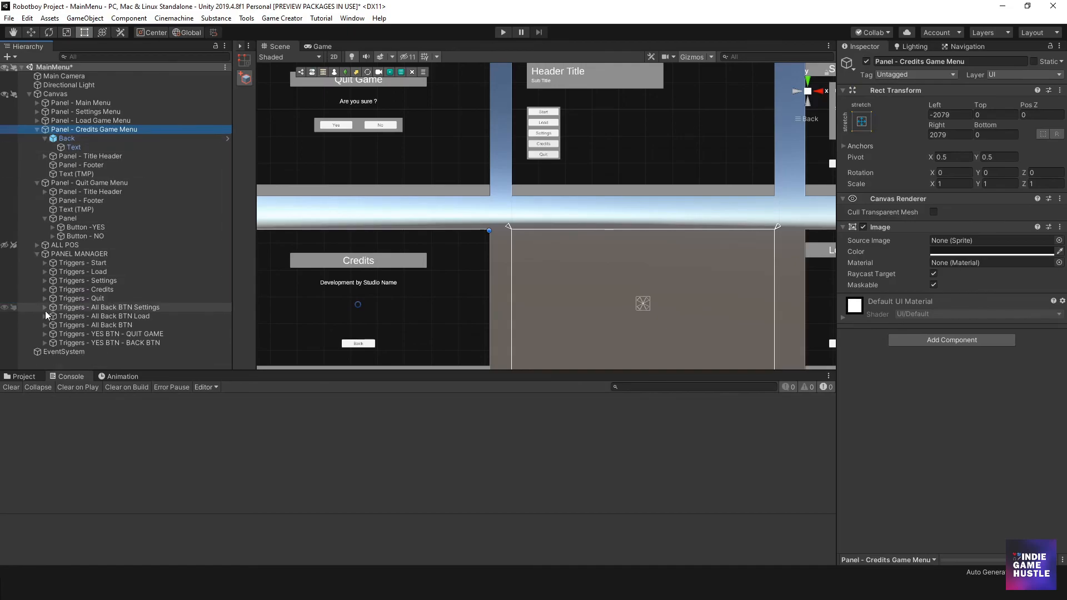
pyautogui.click(104, 325)
pyautogui.click(119, 325)
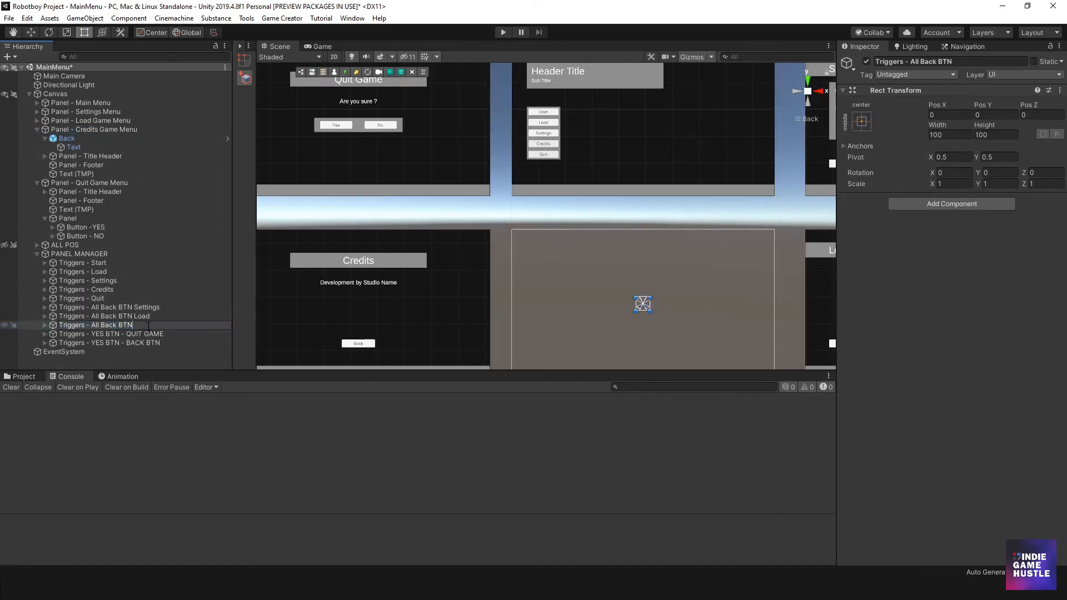
pyautogui.write('Credits')
pyautogui.press('Return')
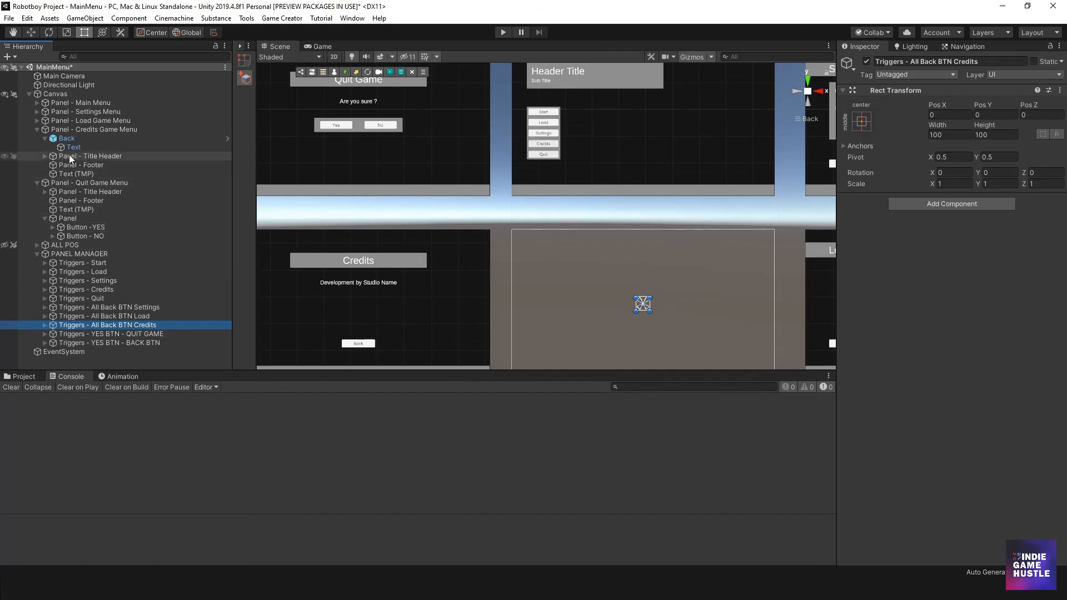
# - Assign the Credits panel's Back button as the button of the Trigger under Triggers - All Back BTN Credits
pyautogui.click(45, 325)
pyautogui.click(69, 335)
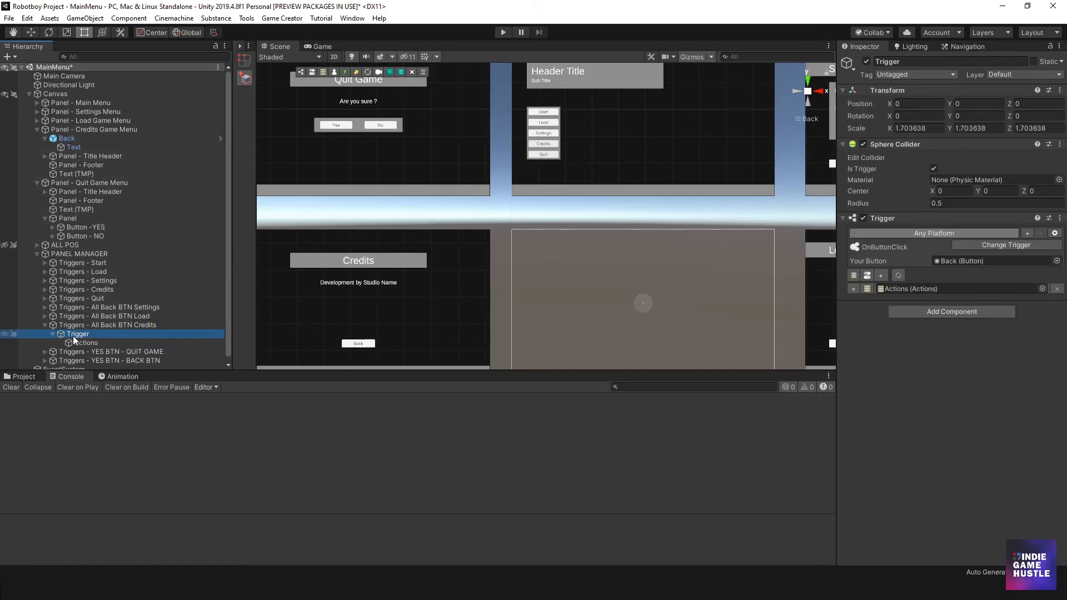
pyautogui.moveTo(64, 138); pyautogui.dragTo(970, 262)
pyautogui.click(45, 325)
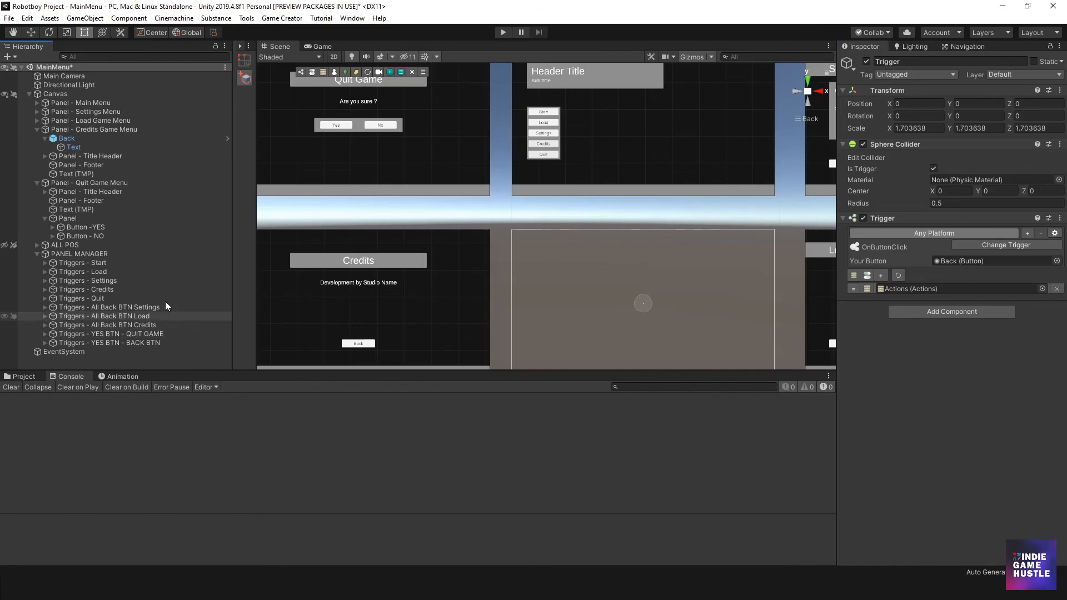
pyautogui.scroll(-3, 492, 255)
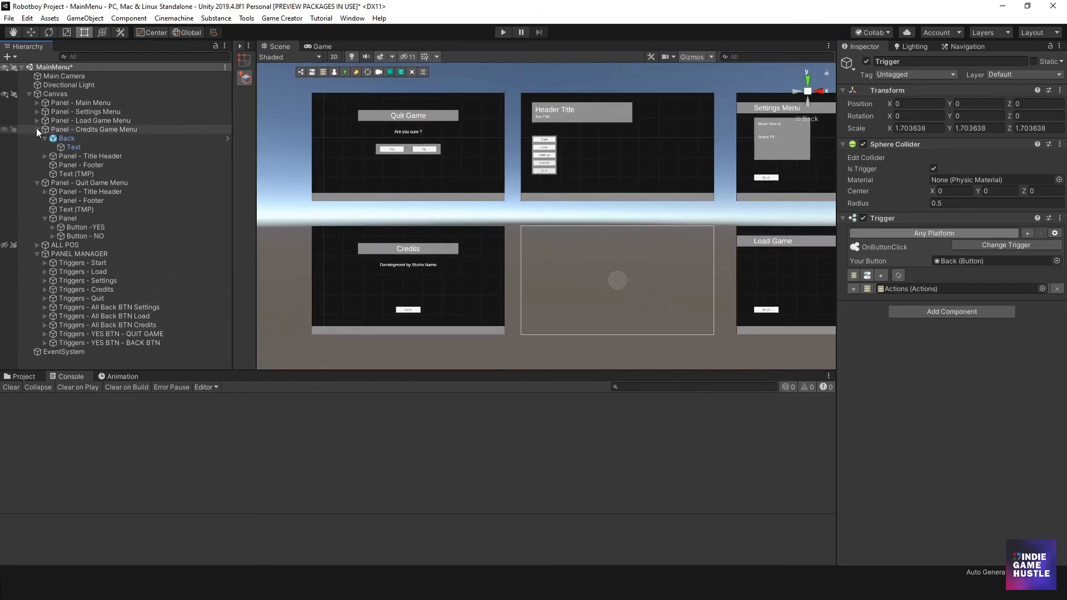
pyautogui.click(37, 130)
# - Deactivate the Settings, Load Game, Credits and Quit Game panels together
pyautogui.click(90, 111)
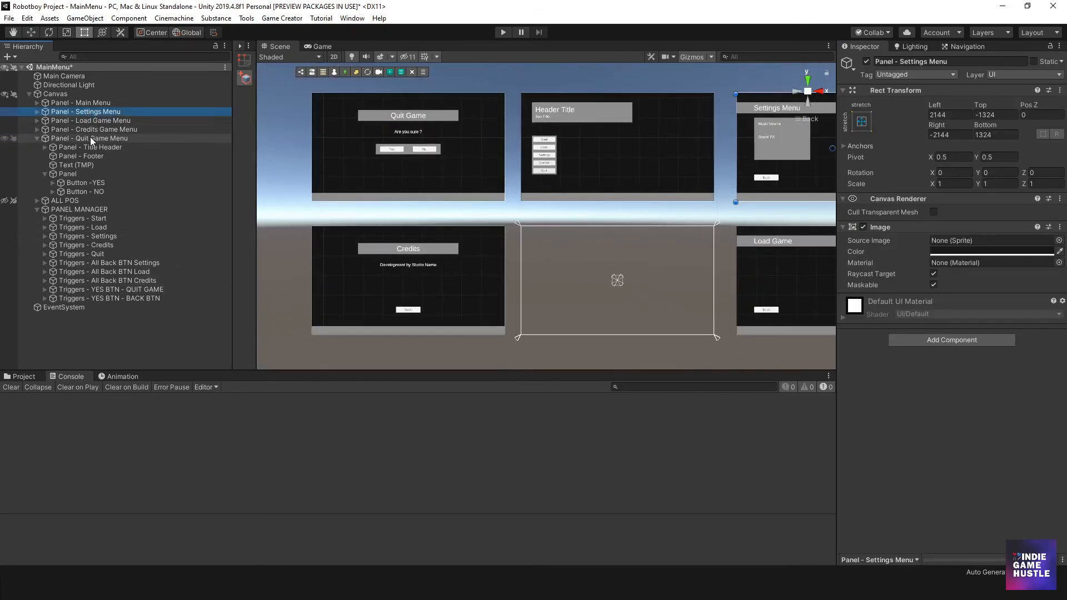
pyautogui.keyDown('shift'); pyautogui.click(90, 138); pyautogui.keyUp('shift')
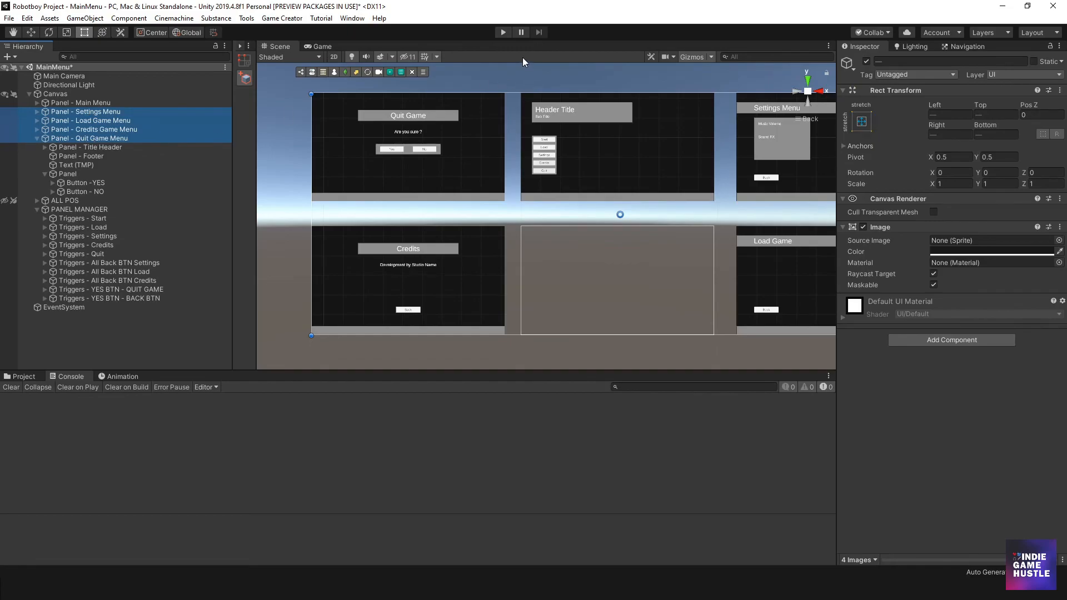
pyautogui.click(866, 62)
# - Play-test opening the Quit, Credits, Settings and Load panels and returning to the main menu from each, and clear the Console
pyautogui.click(504, 31)
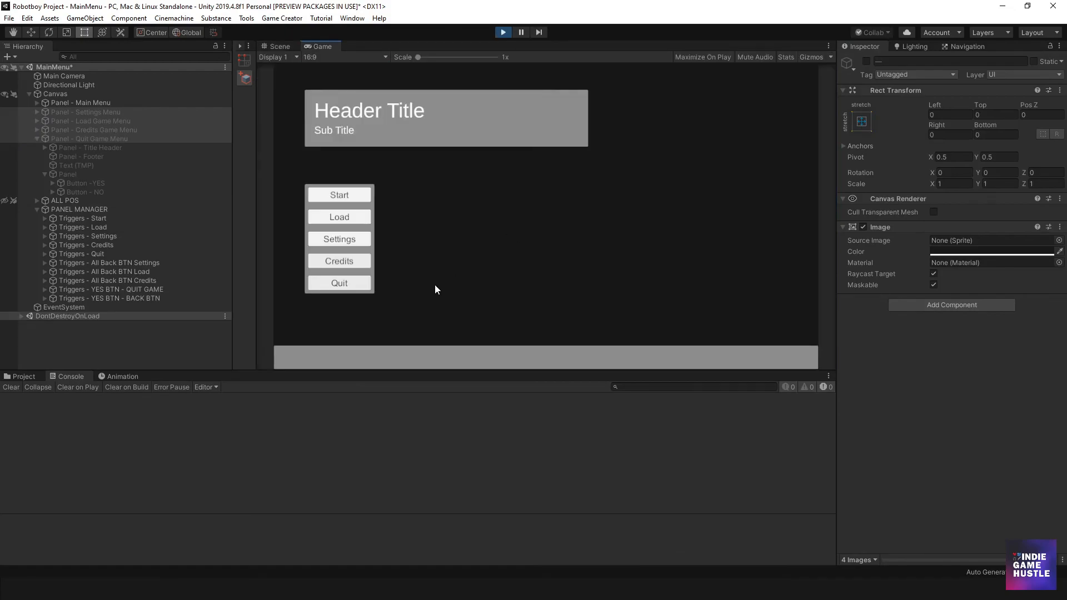
pyautogui.click(349, 283)
pyautogui.click(585, 222)
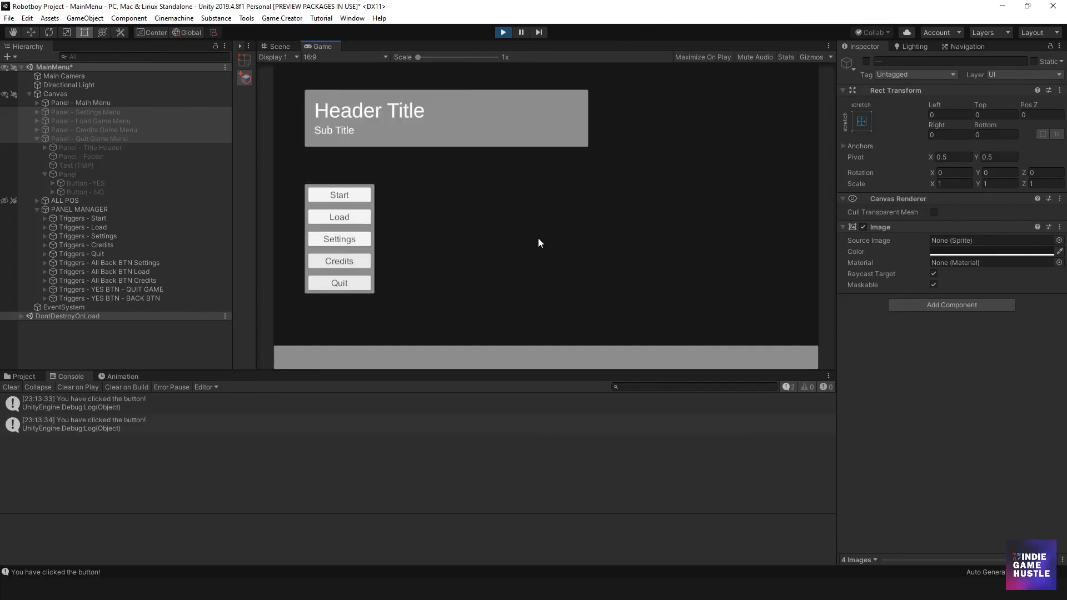
pyautogui.click(341, 262)
pyautogui.click(526, 301)
pyautogui.click(362, 242)
pyautogui.click(368, 304)
pyautogui.click(351, 219)
pyautogui.click(365, 298)
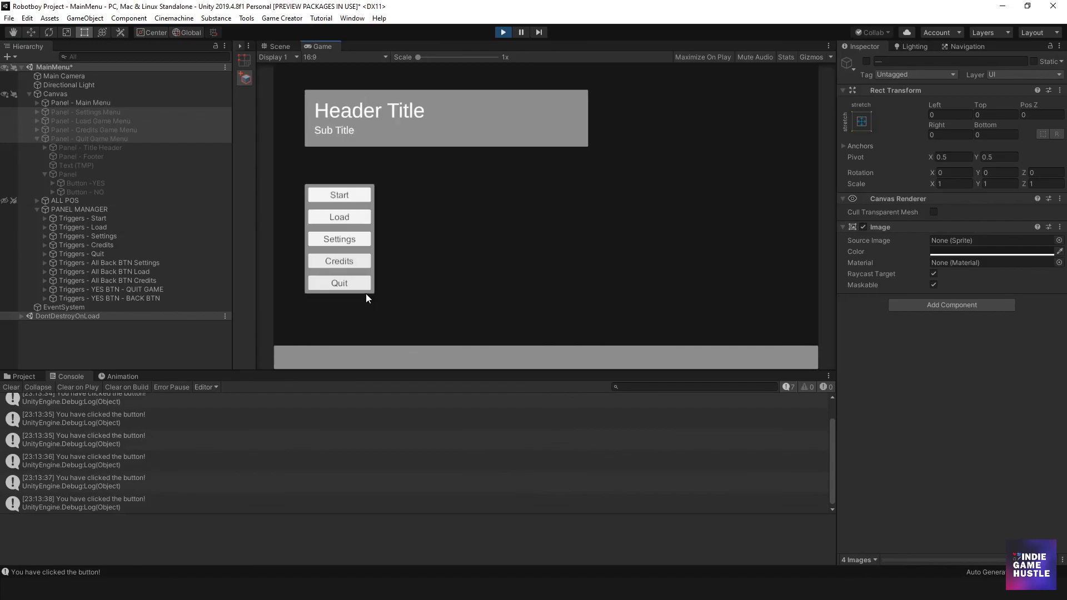
pyautogui.click(10, 387)
# - Test the Start button by moving the character around the loaded level, stop play mode, and clear the Console
pyautogui.click(345, 197)
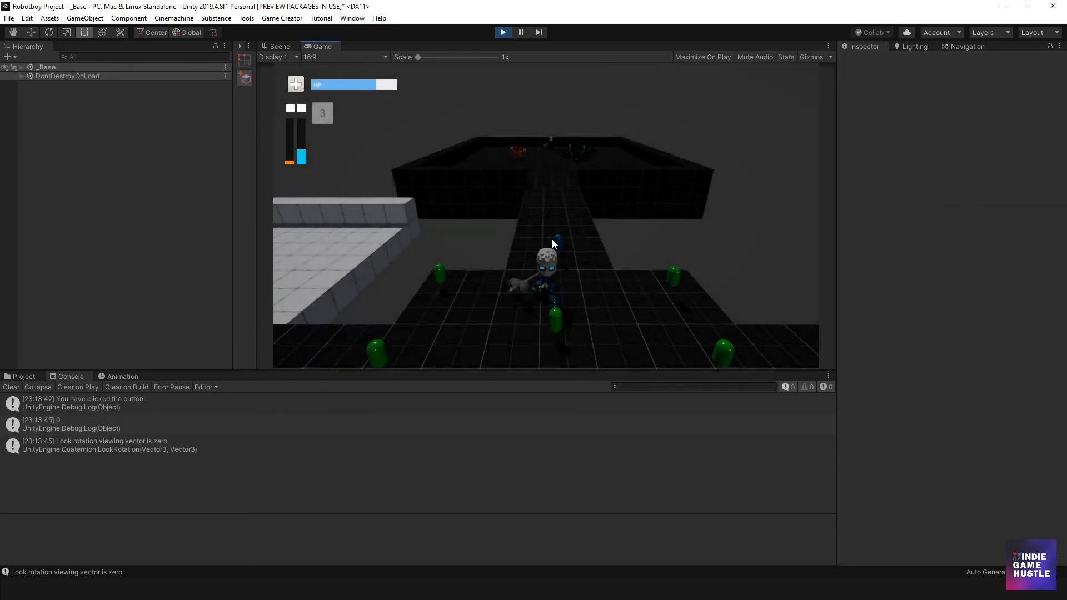
pyautogui.press('s')
pyautogui.press('a')
pyautogui.press('w')
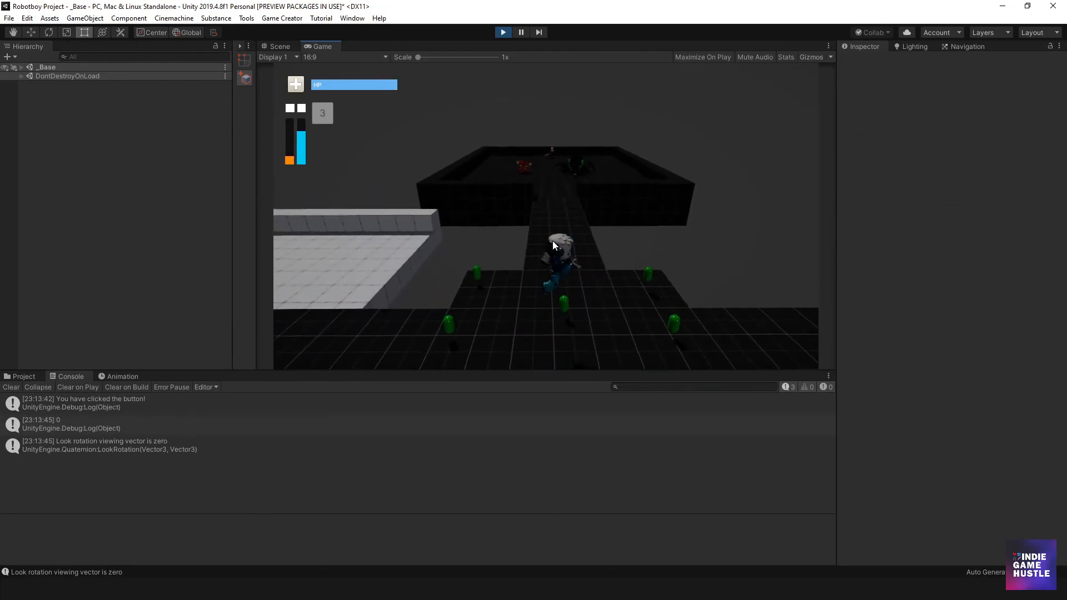
pyautogui.press('a')
pyautogui.press('w')
pyautogui.press('d')
pyautogui.press('s')
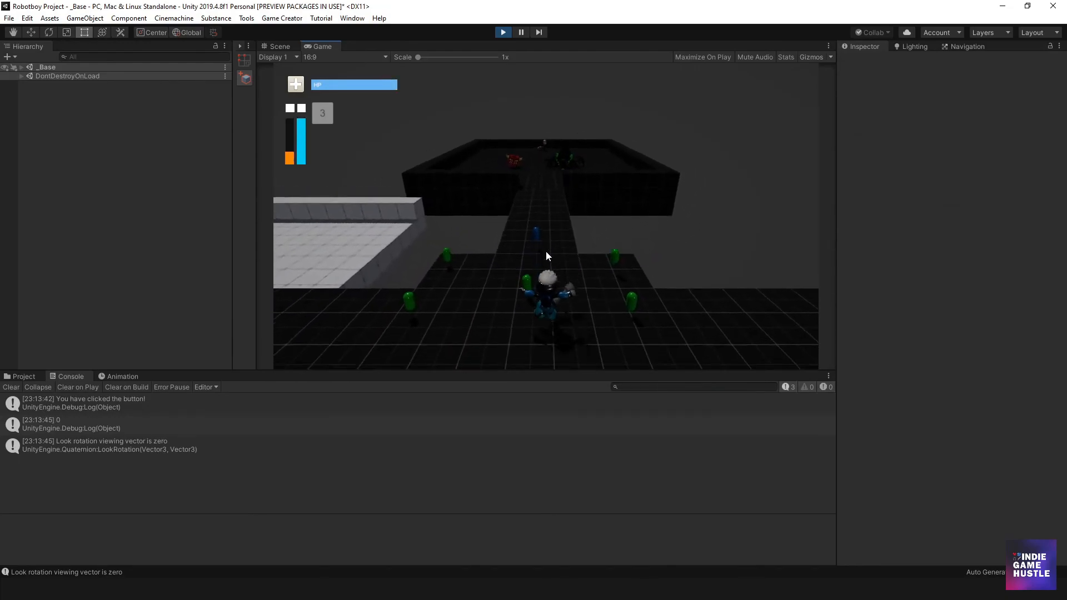
pyautogui.press('a')
pyautogui.click(503, 33)
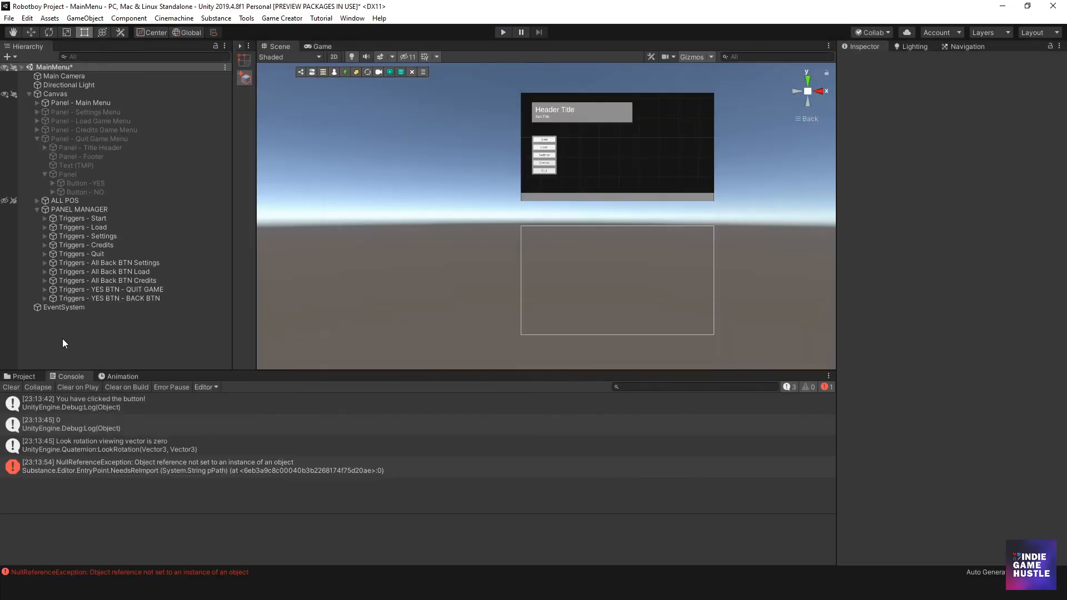
pyautogui.click(11, 387)
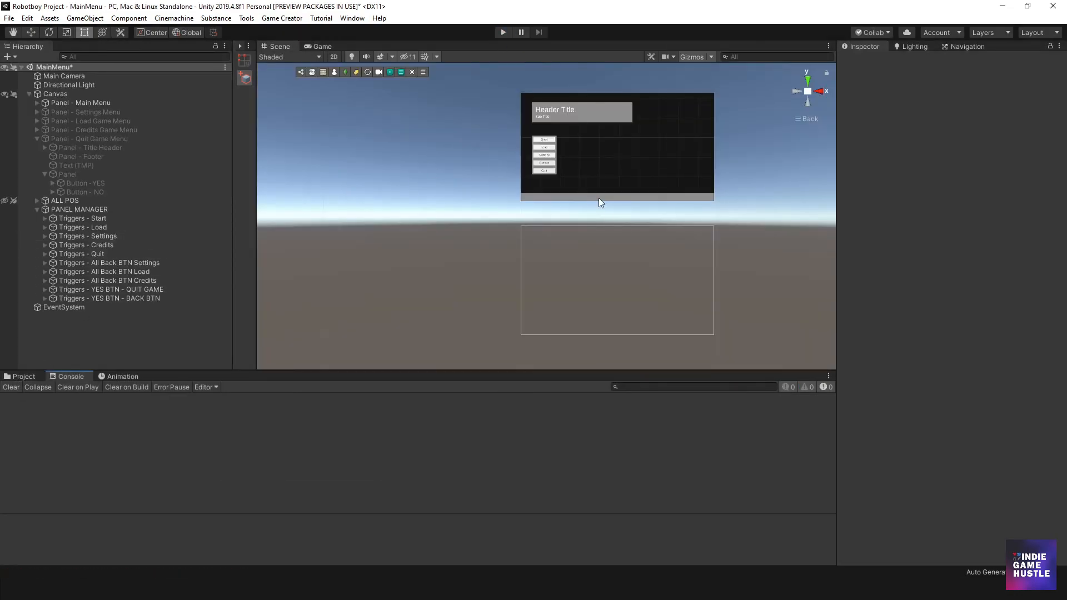
# - Collapse the Quit Game panel in the Hierarchy and select PANEL MANAGER
pyautogui.scroll(-1, 585, 211)
pyautogui.moveTo(585, 243); pyautogui.dragTo(527, 243, button='middle')
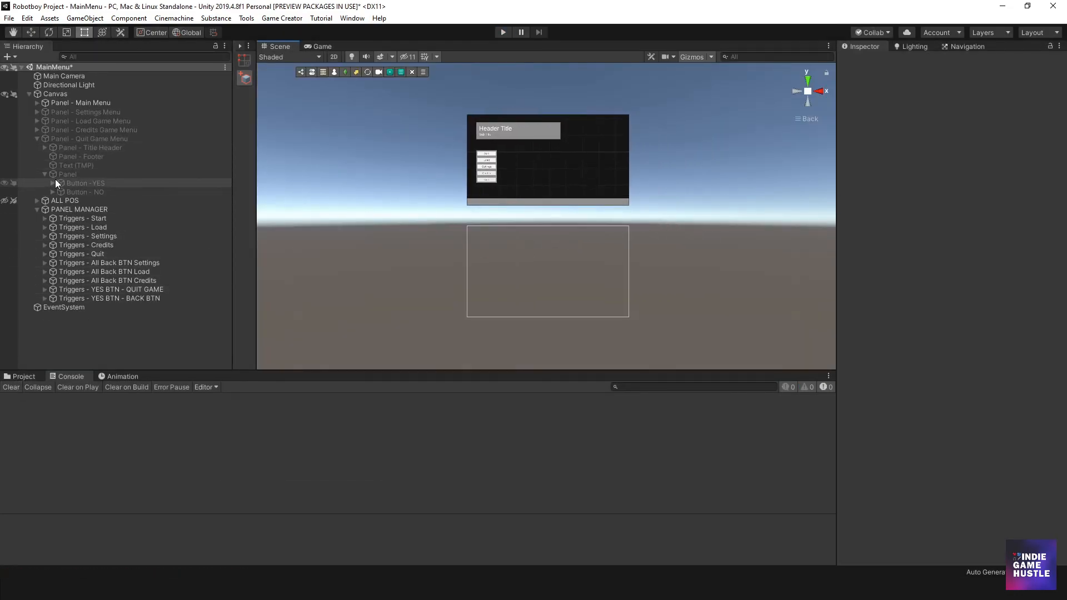
pyautogui.click(36, 138)
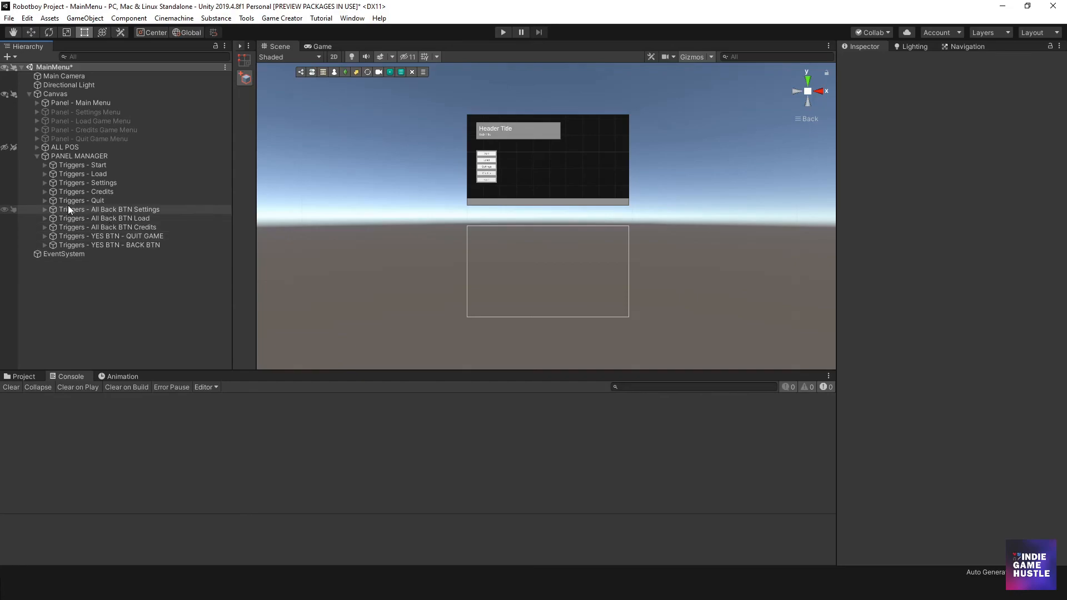
pyautogui.click(68, 157)
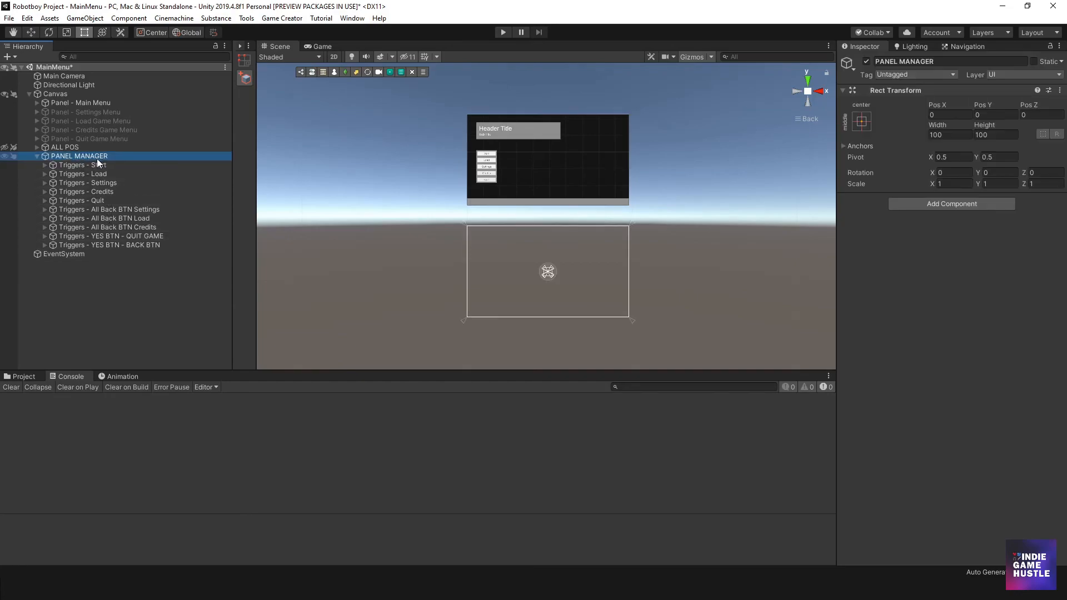
# - Review the button trigger objects under PANEL MANAGER, from Triggers - Start through the Quit Game panel's YES and BACK triggers
pyautogui.click(78, 164)
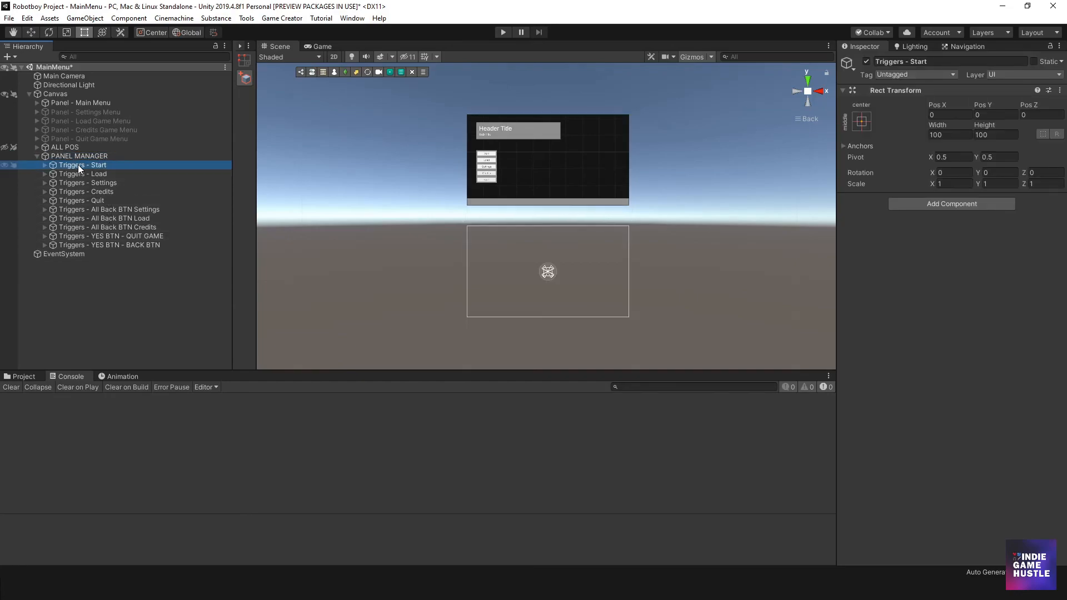
pyautogui.click(79, 174)
pyautogui.click(79, 183)
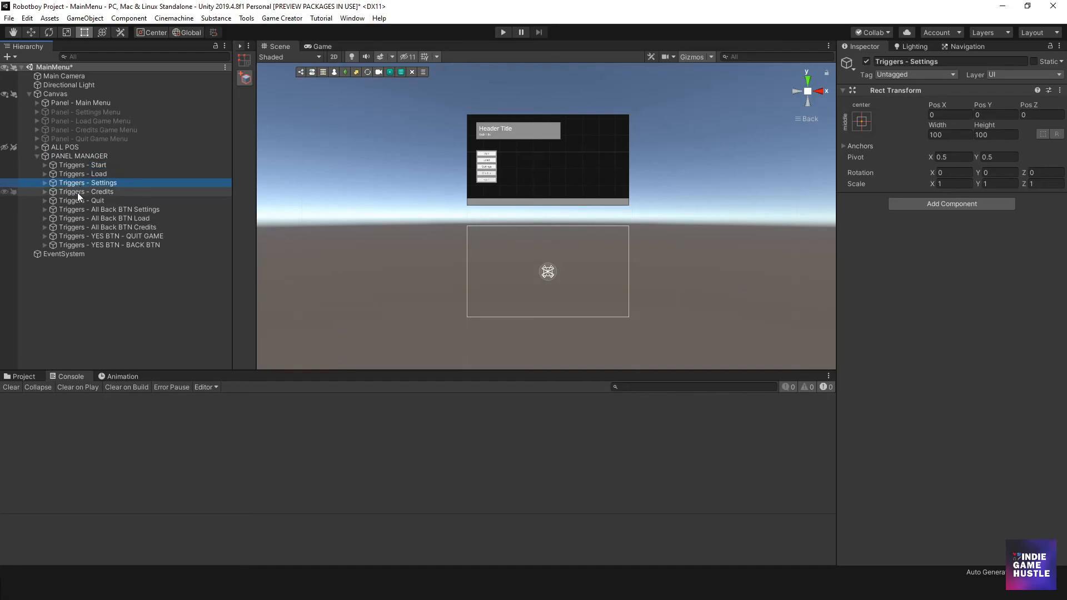
pyautogui.click(78, 192)
pyautogui.click(75, 201)
pyautogui.click(105, 210)
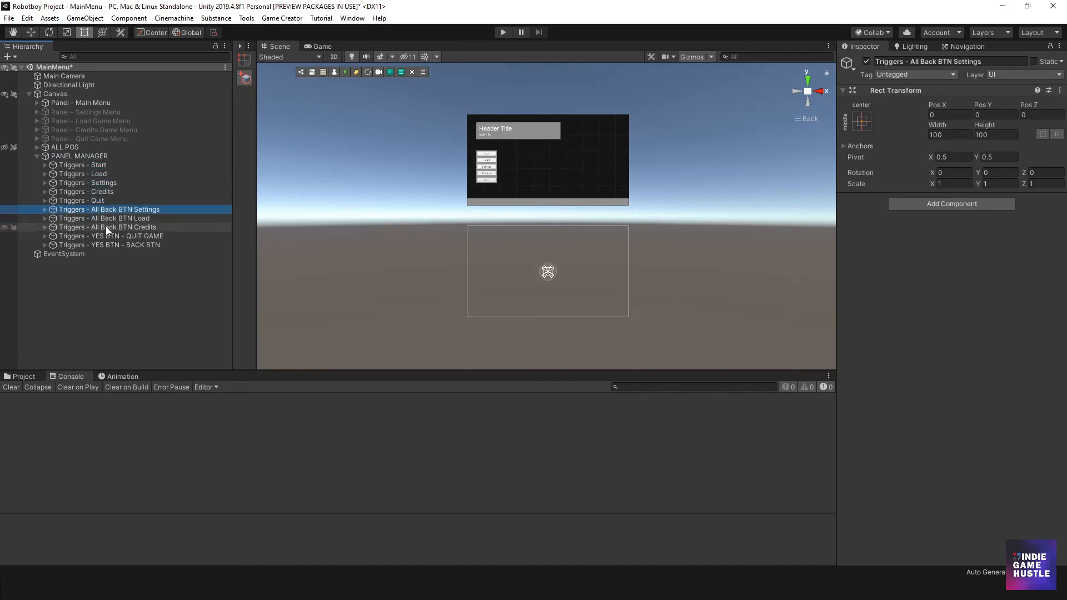
pyautogui.keyDown('shift'); pyautogui.click(105, 225); pyautogui.keyUp('shift')
pyautogui.click(111, 236)
pyautogui.keyDown('shift'); pyautogui.click(111, 246); pyautogui.keyUp('shift')
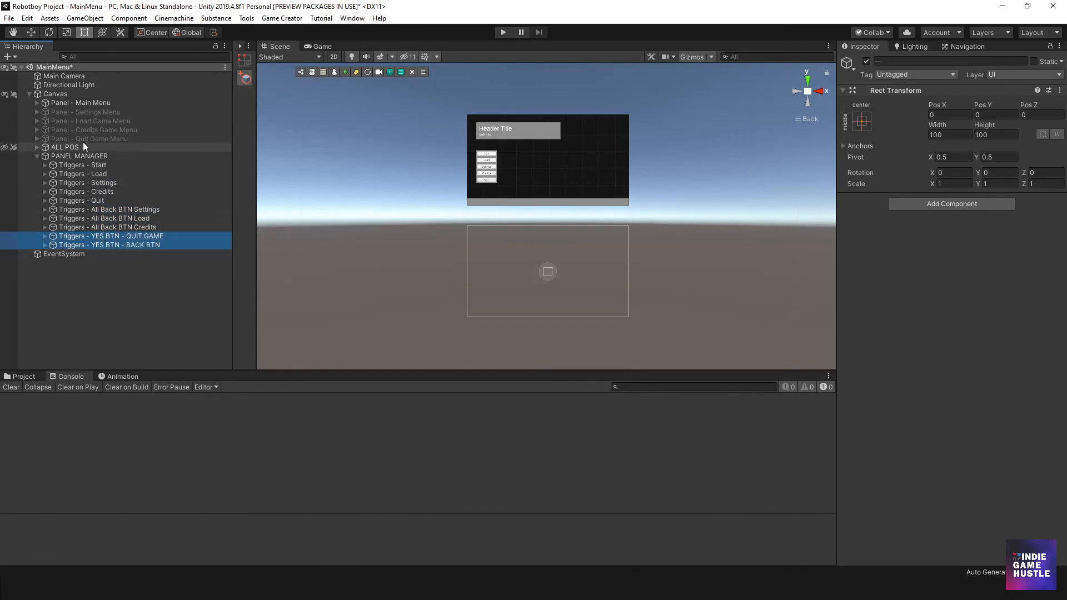
# - Review the Main Menu, Settings, Load Game, Credits and Quit Game panels under the Canvas, then clear the selection
pyautogui.click(111, 138)
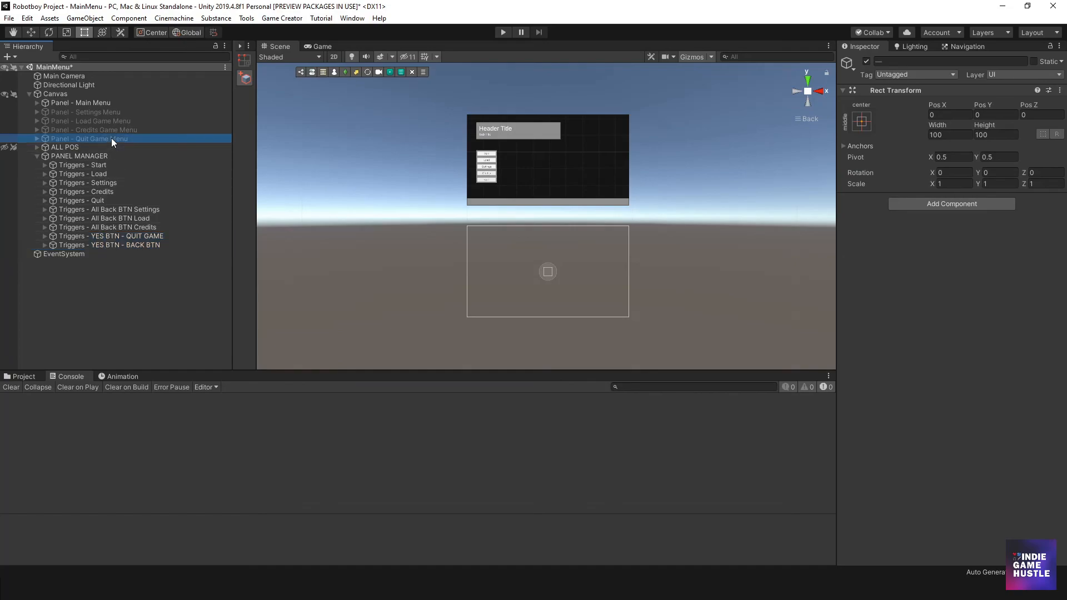
pyautogui.click(109, 129)
pyautogui.click(101, 112)
pyautogui.click(99, 103)
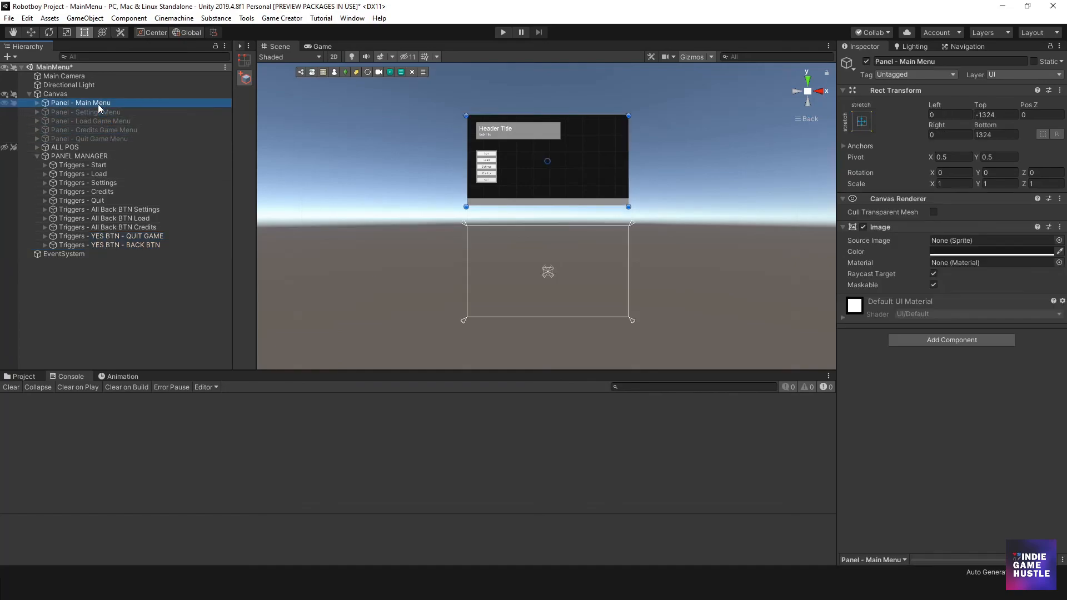
pyautogui.click(118, 112)
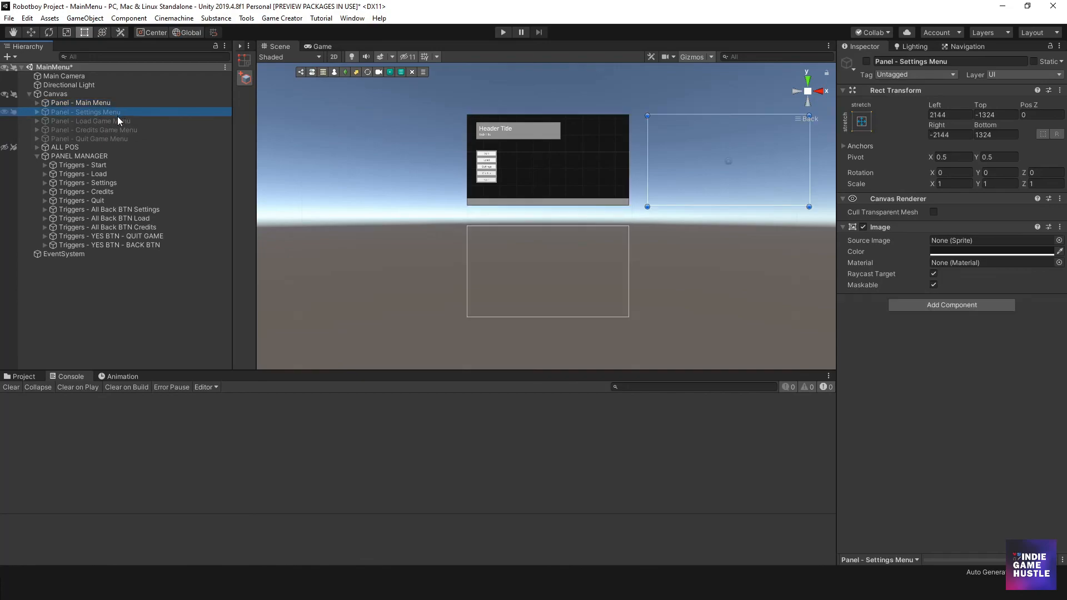
pyautogui.click(117, 122)
pyautogui.click(117, 132)
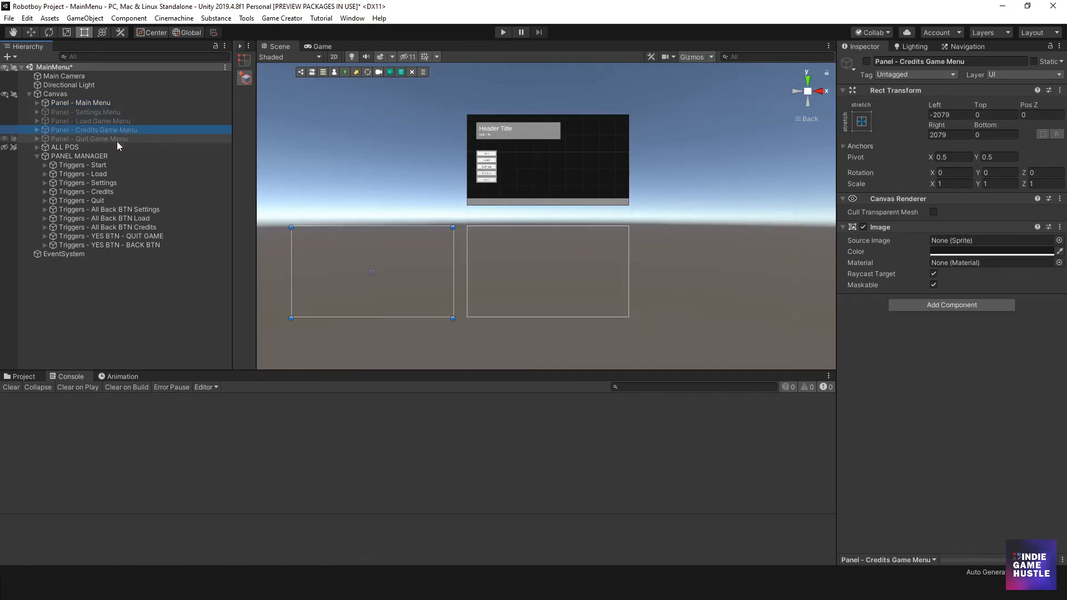
pyautogui.click(117, 139)
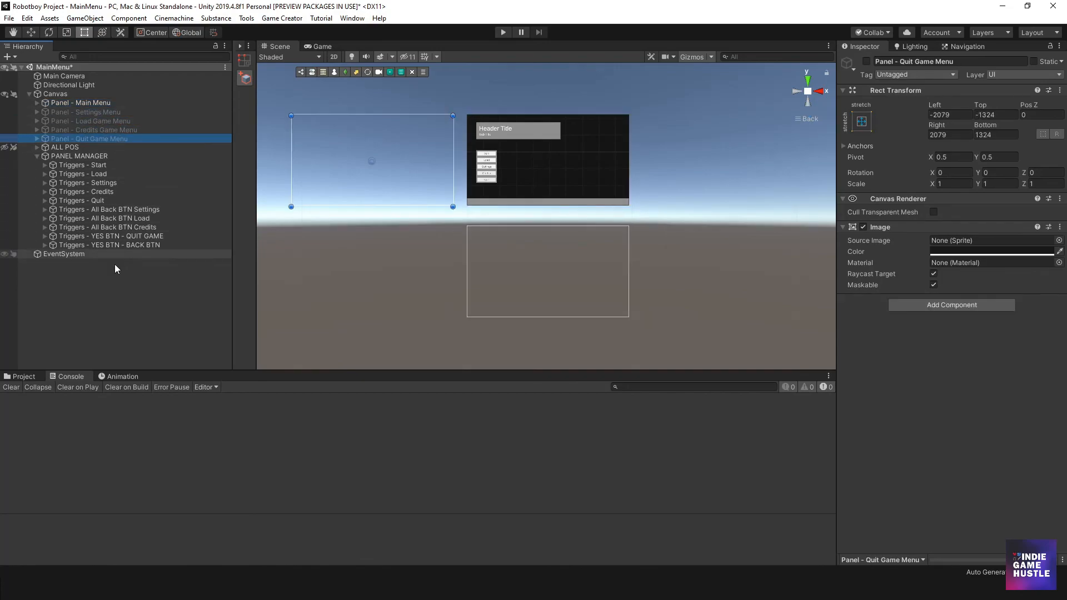
pyautogui.click(103, 300)
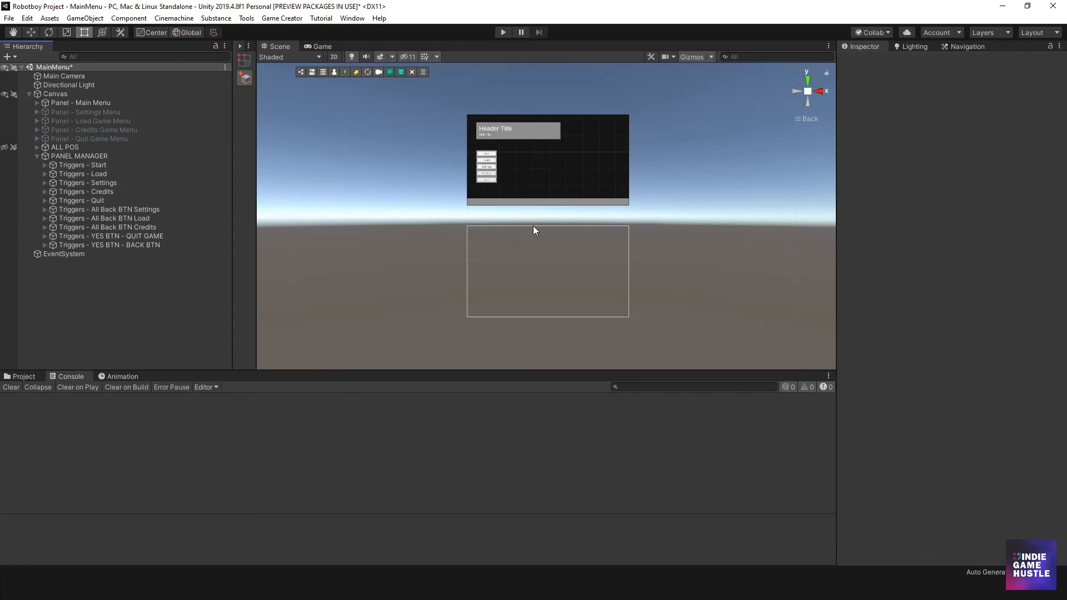
# - Examine the main menu panel's header and its five buttons up close in the Scene view
pyautogui.moveTo(532, 225); pyautogui.dragTo(520, 227, button='middle')
pyautogui.scroll(4, 492, 172)
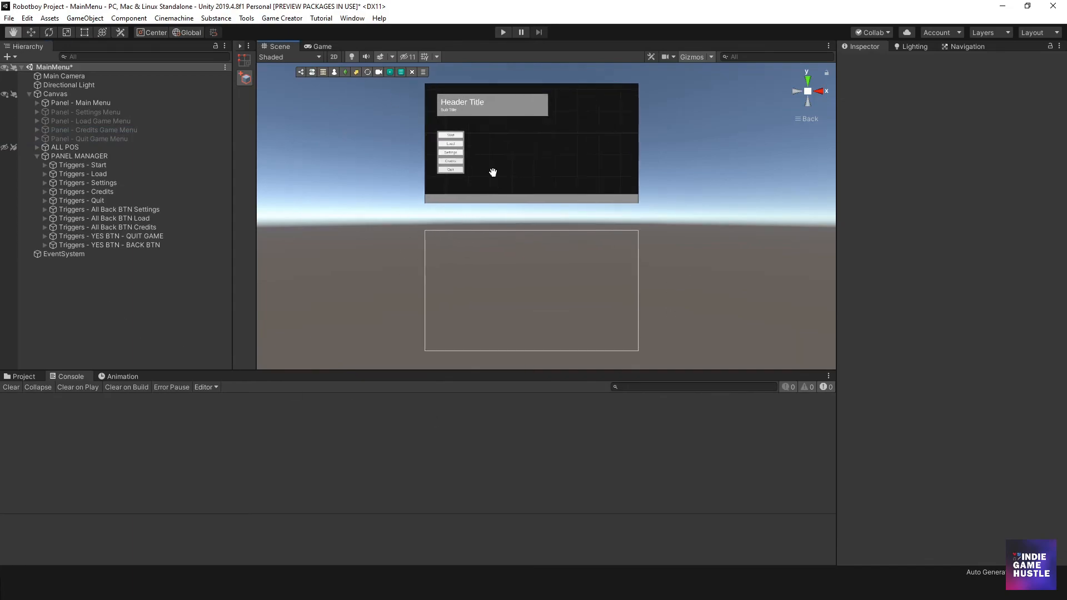
pyautogui.moveTo(495, 184); pyautogui.dragTo(484, 234, button='middle')
pyautogui.scroll(4, 483, 248)
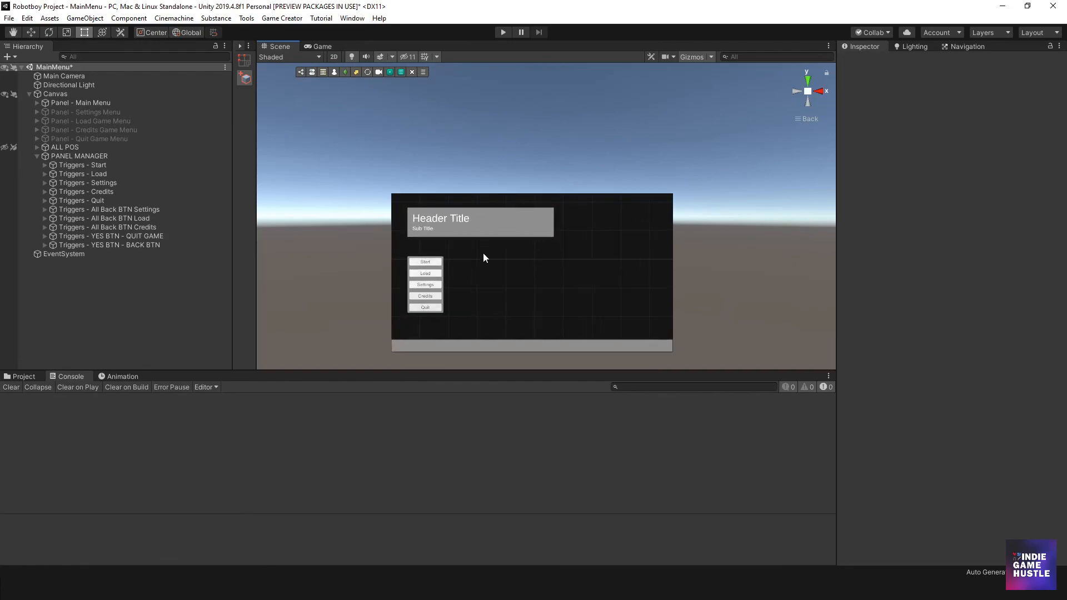
pyautogui.moveTo(488, 278); pyautogui.dragTo(499, 218, button='middle')
pyautogui.scroll(2, 499, 220)
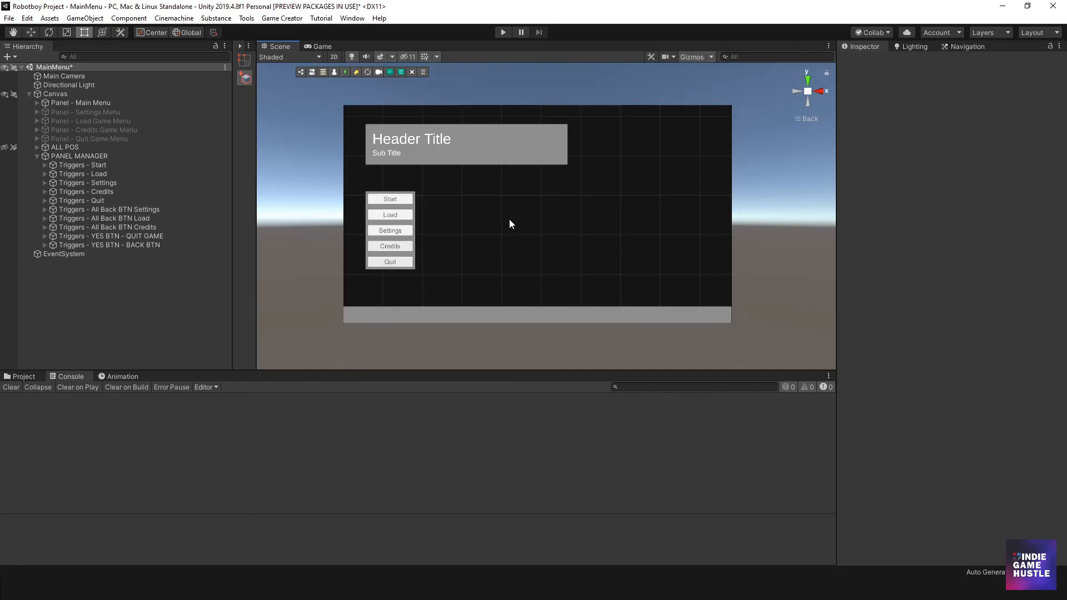
pyautogui.scroll(1, 507, 218)
pyautogui.scroll(1, 502, 217)
pyautogui.scroll(-3, 499, 211)
pyautogui.moveTo(495, 207)
pyautogui.mouseDown(button='middle')
pyautogui.moveTo(481, 221)
pyautogui.moveTo(493, 212)
pyautogui.mouseUp(button='middle')
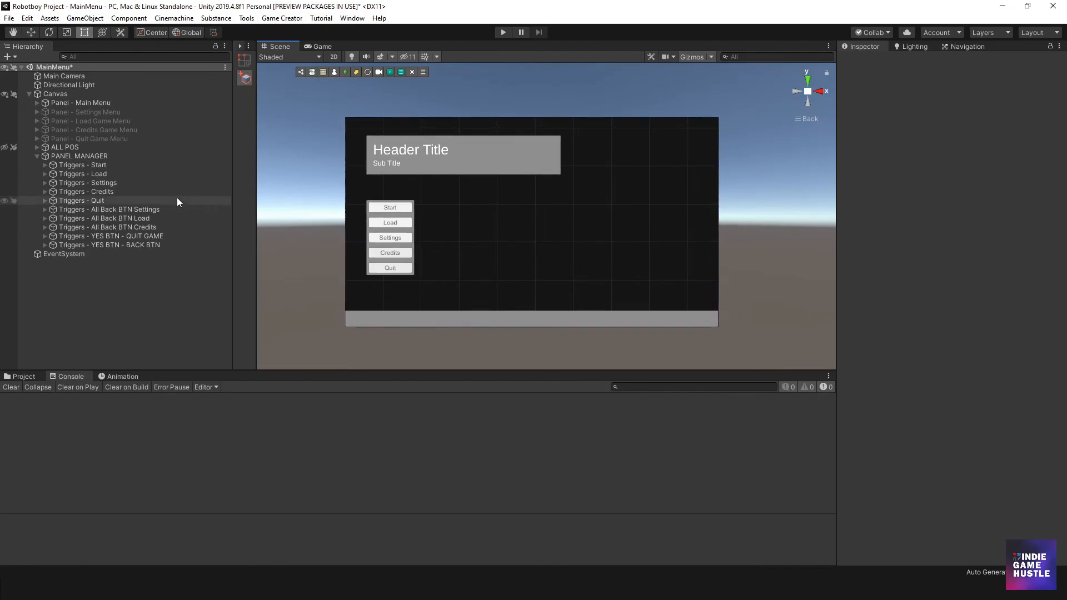
pyautogui.scroll(3, 392, 229)
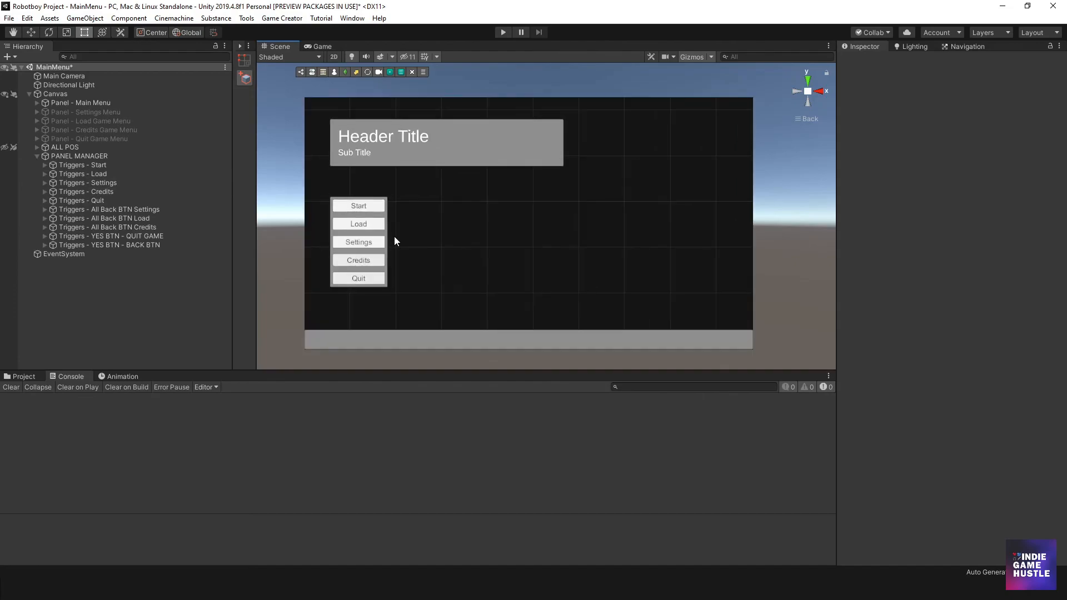
# - Compare the Start, Load, Settings, Credits and Quit trigger objects with the matching main menu buttons
pyautogui.click(81, 165)
pyautogui.click(79, 174)
pyautogui.click(79, 184)
pyautogui.click(79, 191)
pyautogui.click(79, 201)
pyautogui.click(78, 191)
pyautogui.click(78, 183)
pyautogui.click(79, 174)
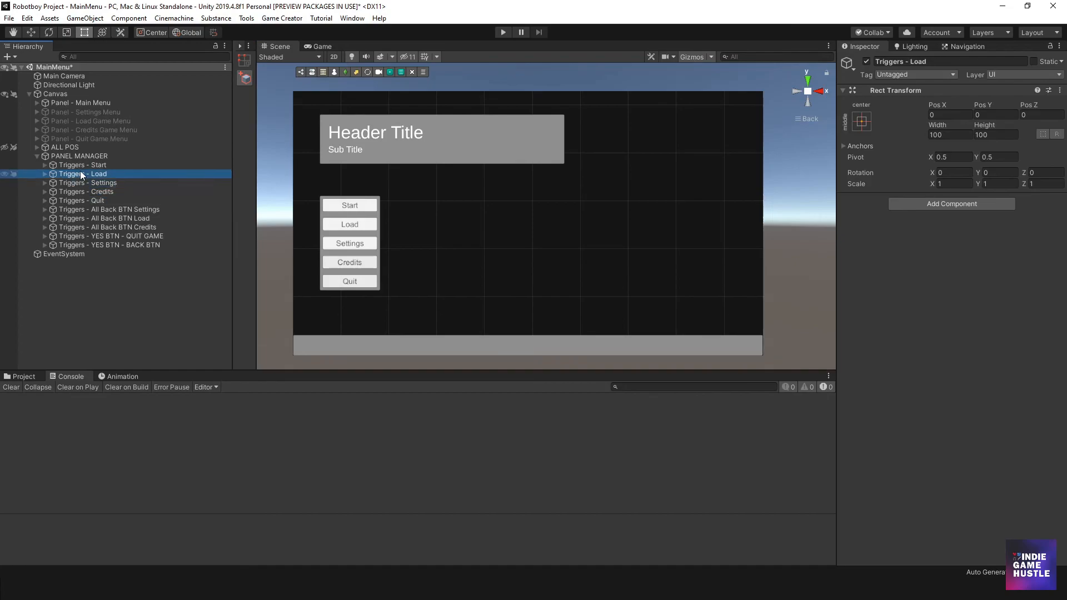
pyautogui.click(81, 166)
pyautogui.moveTo(335, 248); pyautogui.dragTo(346, 243, button='middle')
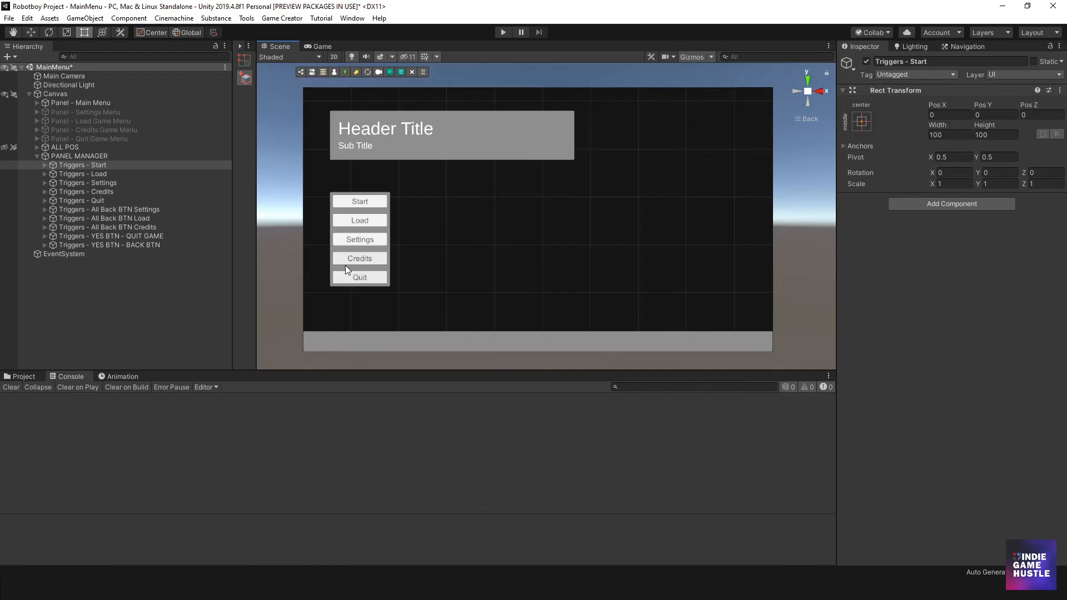
# - Create a new scene named _Intro in the project's World/Levels folder
pyautogui.click(24, 376)
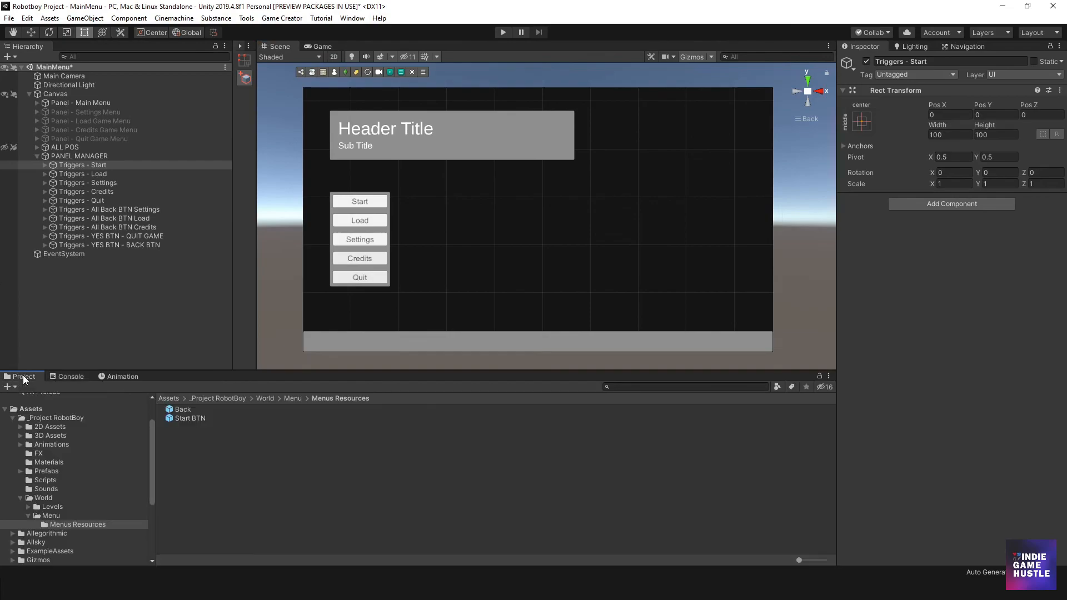
pyautogui.click(287, 398)
pyautogui.click(266, 399)
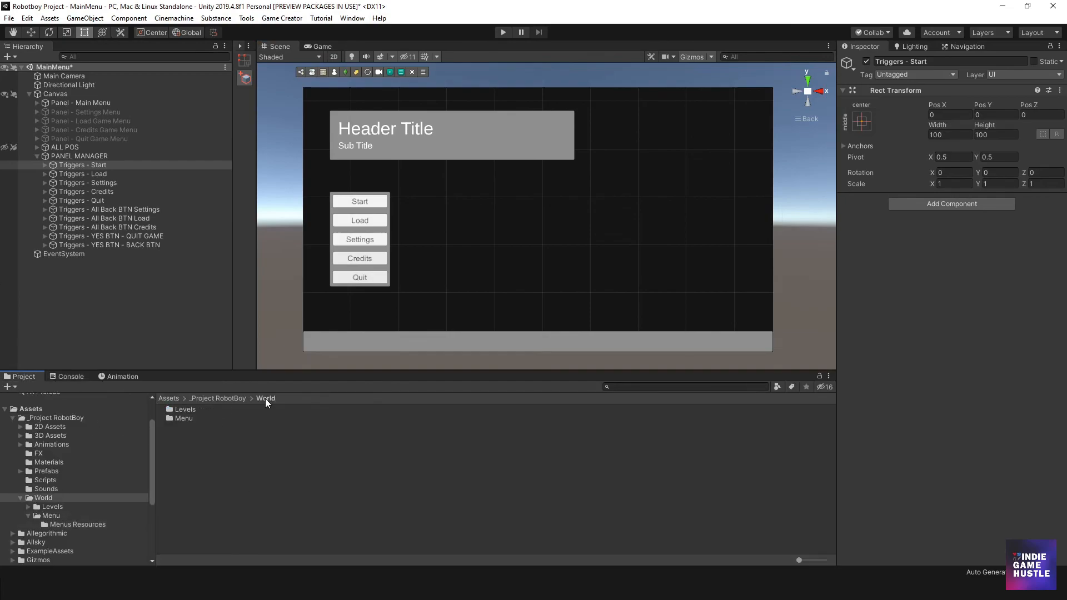
pyautogui.doubleClick(177, 409)
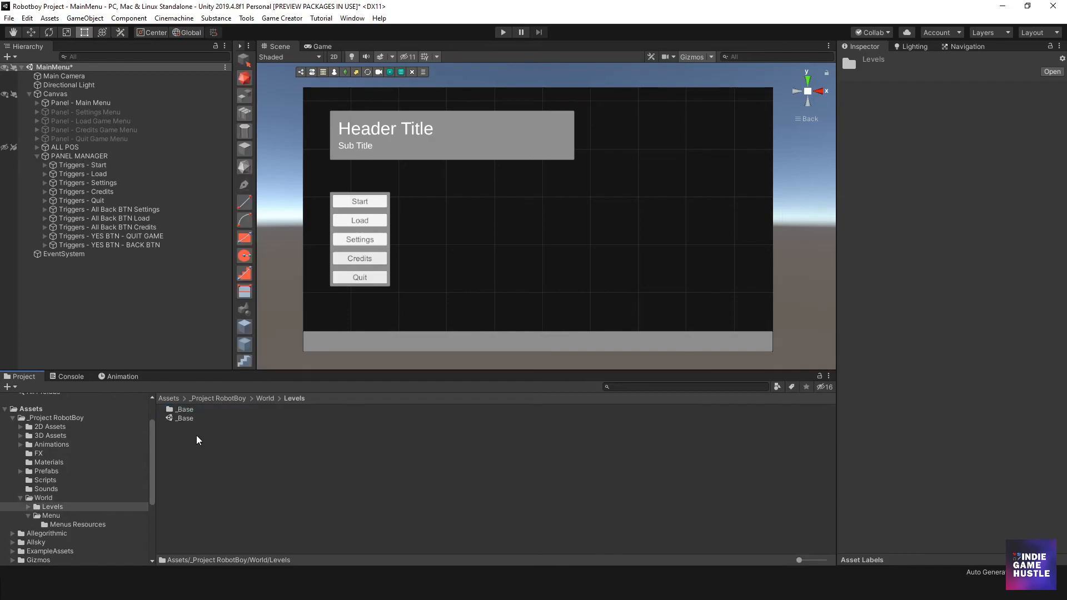
pyautogui.rightClick(179, 438)
pyautogui.moveTo(285, 159)
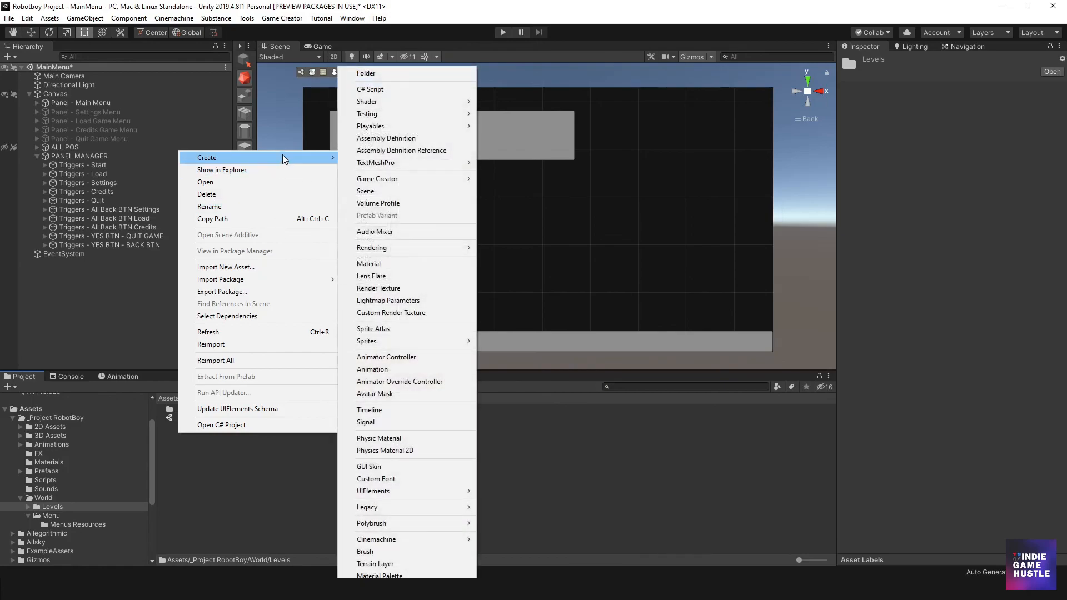
pyautogui.click(380, 191)
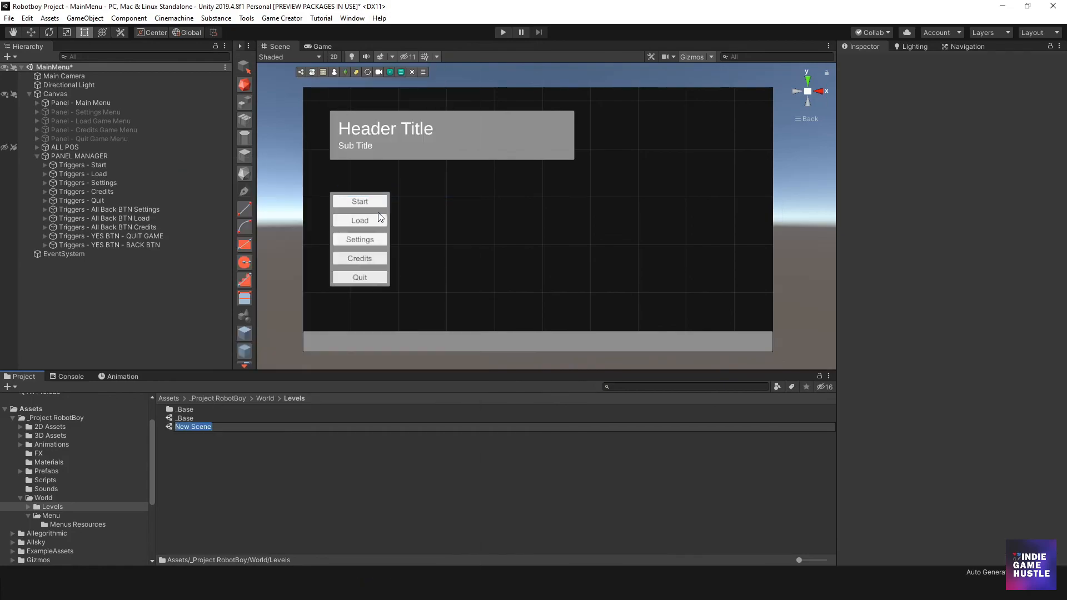
pyautogui.press('BackSpace')
pyautogui.write('_Intro')
pyautogui.press('Return')
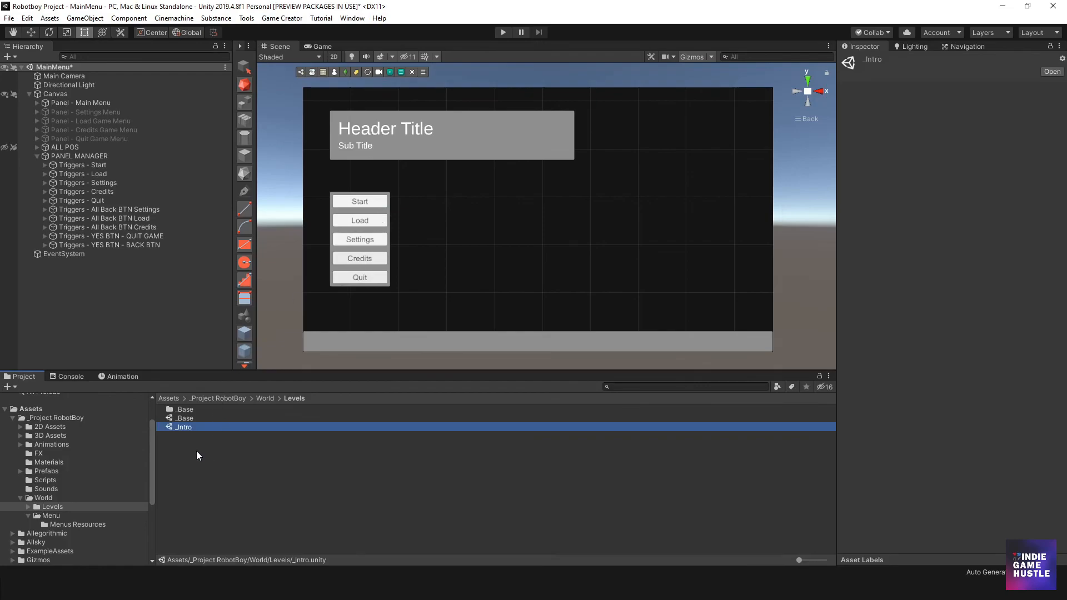
pyautogui.click(190, 427)
pyautogui.press('Escape')
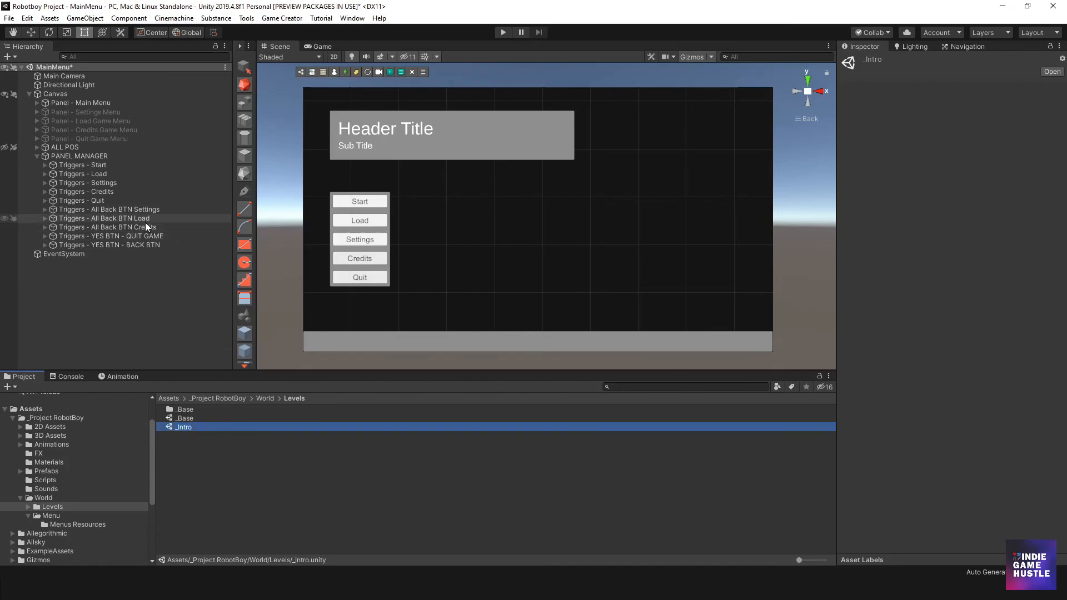
# - Set the Start trigger's Load scene action to the scene name _Intro, and collapse Triggers - Start in the Hierarchy
pyautogui.click(86, 165)
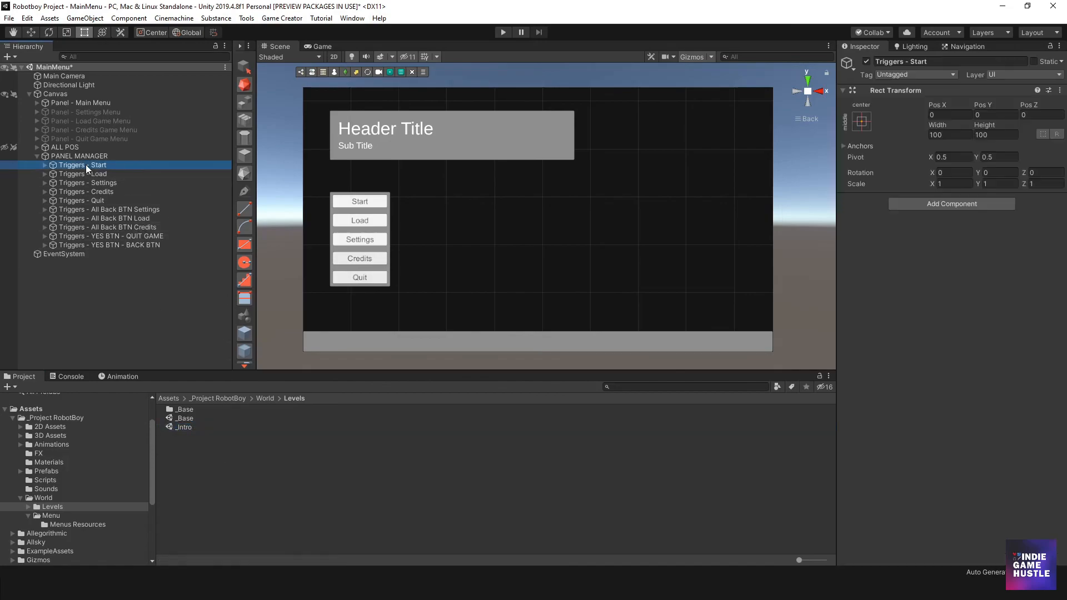
pyautogui.click(45, 165)
pyautogui.click(84, 183)
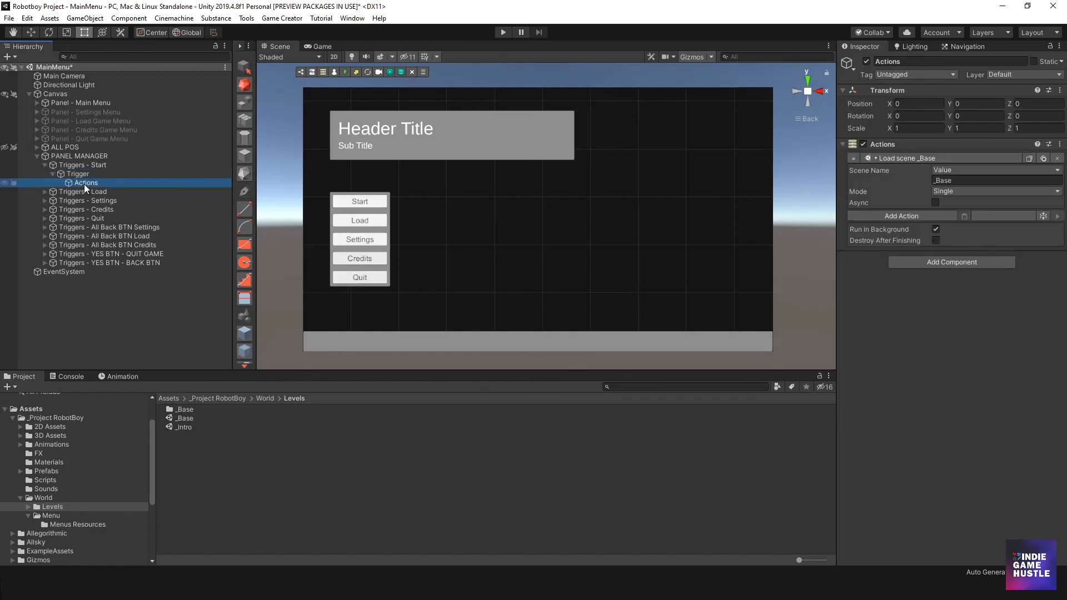
pyautogui.click(954, 180)
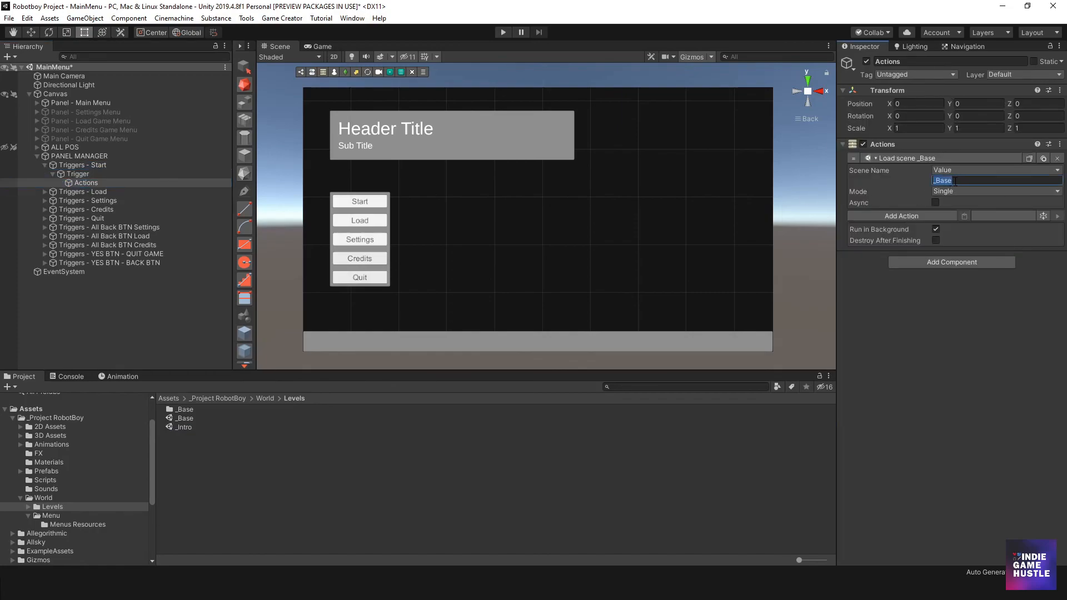
pyautogui.write('_Intro')
pyautogui.click(970, 316)
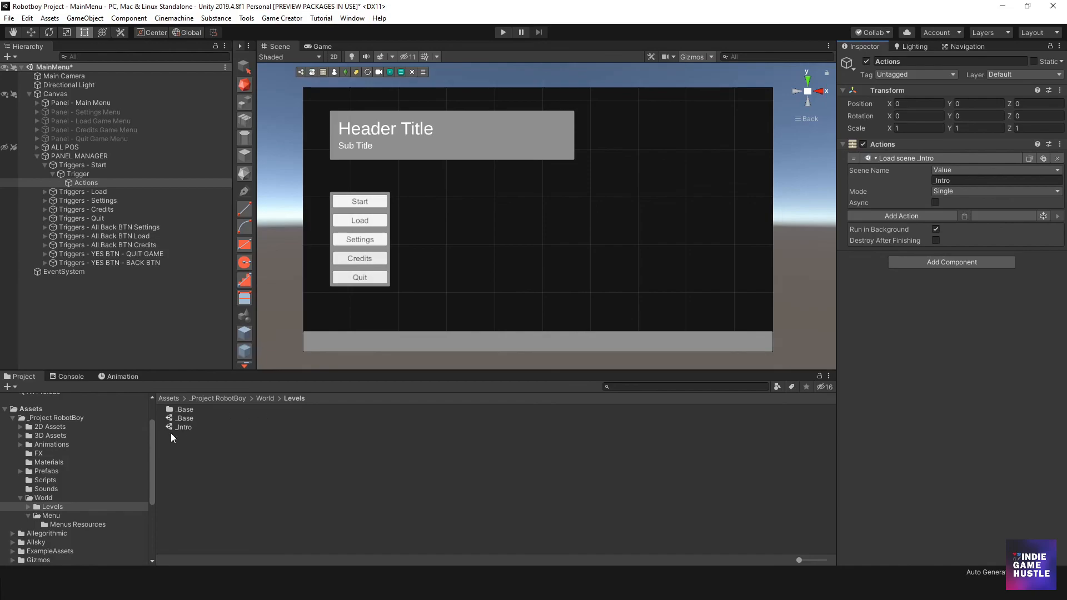
pyautogui.click(132, 303)
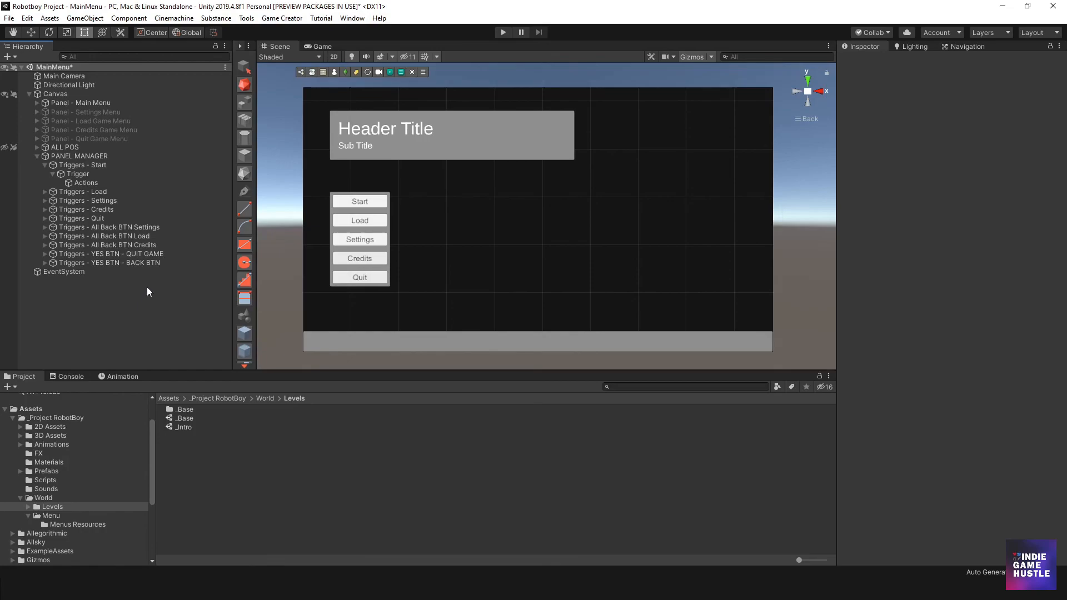
pyautogui.click(45, 165)
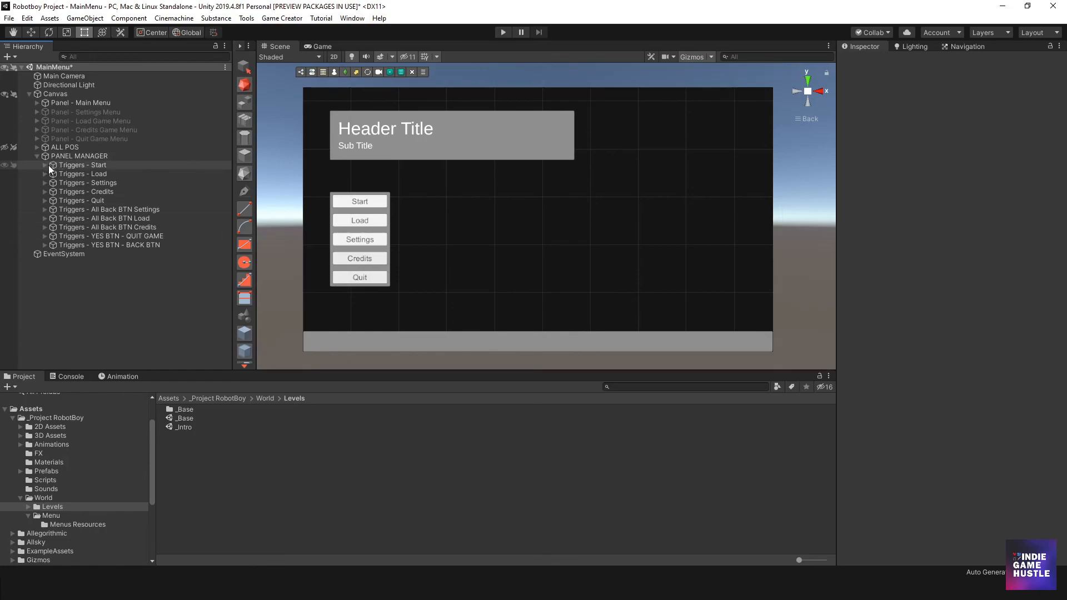
# - Expand and activate the Load Game Menu panel, and frame it in the Scene view
pyautogui.click(61, 121)
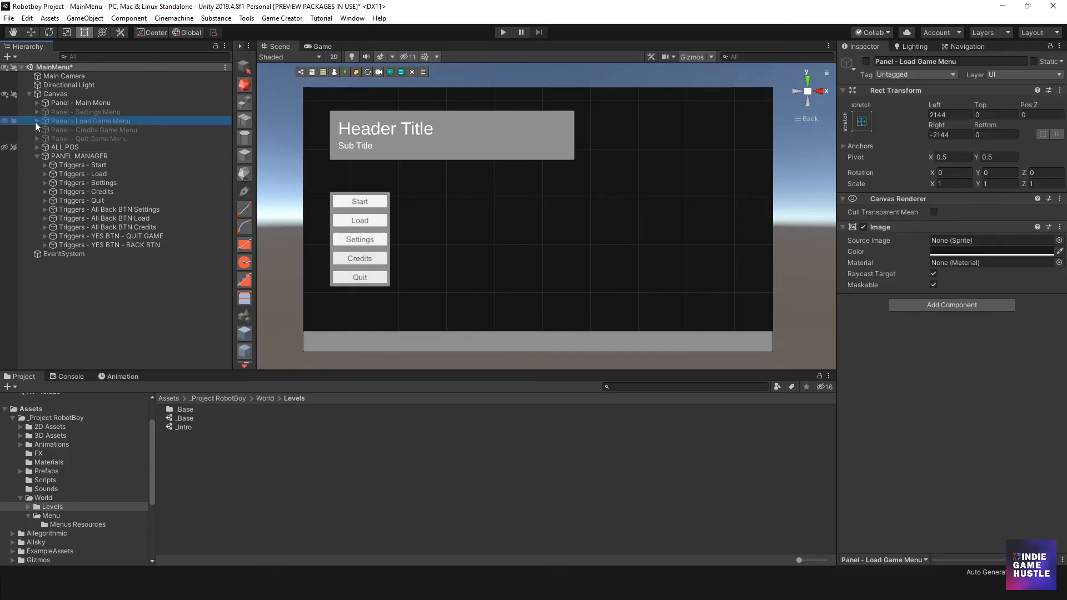
pyautogui.click(36, 121)
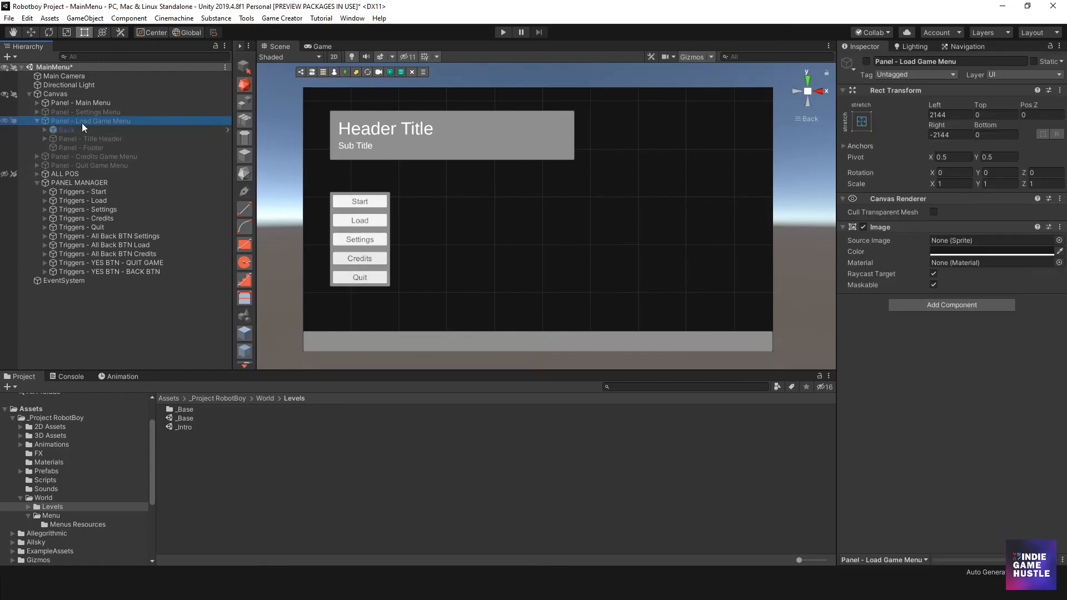
pyautogui.click(865, 61)
pyautogui.scroll(-10, 291, 230)
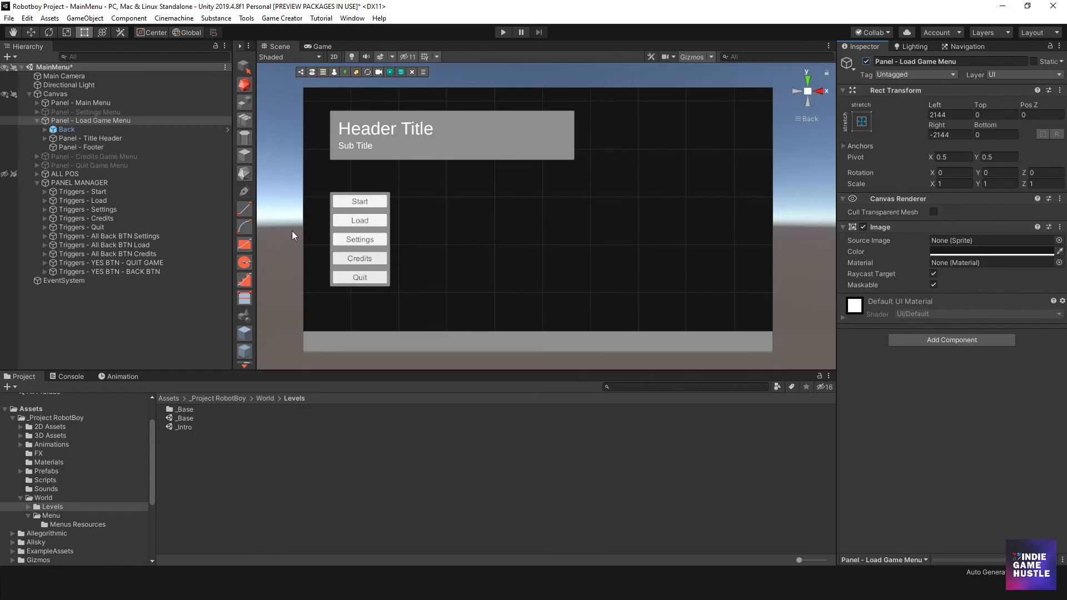
pyautogui.moveTo(561, 245); pyautogui.dragTo(435, 203, button='middle')
pyautogui.press('f')
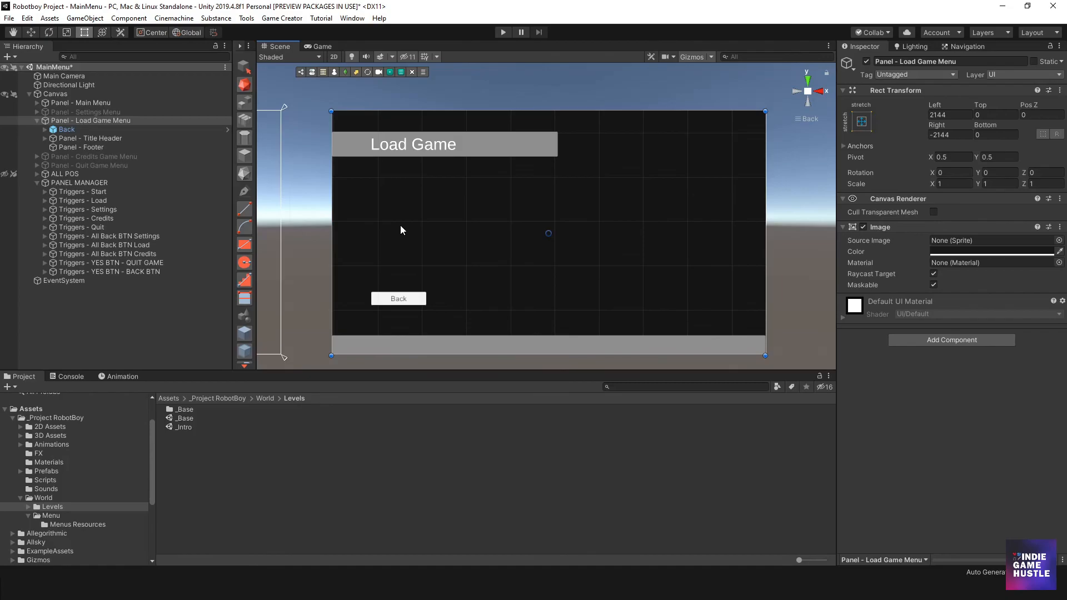
pyautogui.moveTo(407, 229); pyautogui.dragTo(439, 211, button='middle')
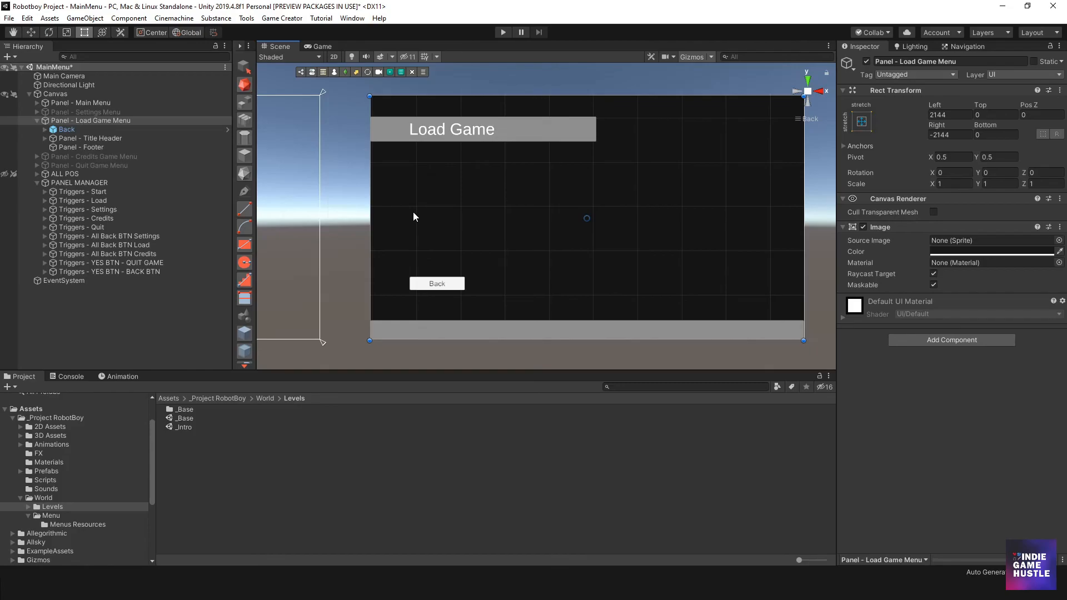
# - Add a new UI Panel as a child of Panel - Load Game Menu
pyautogui.click(66, 147)
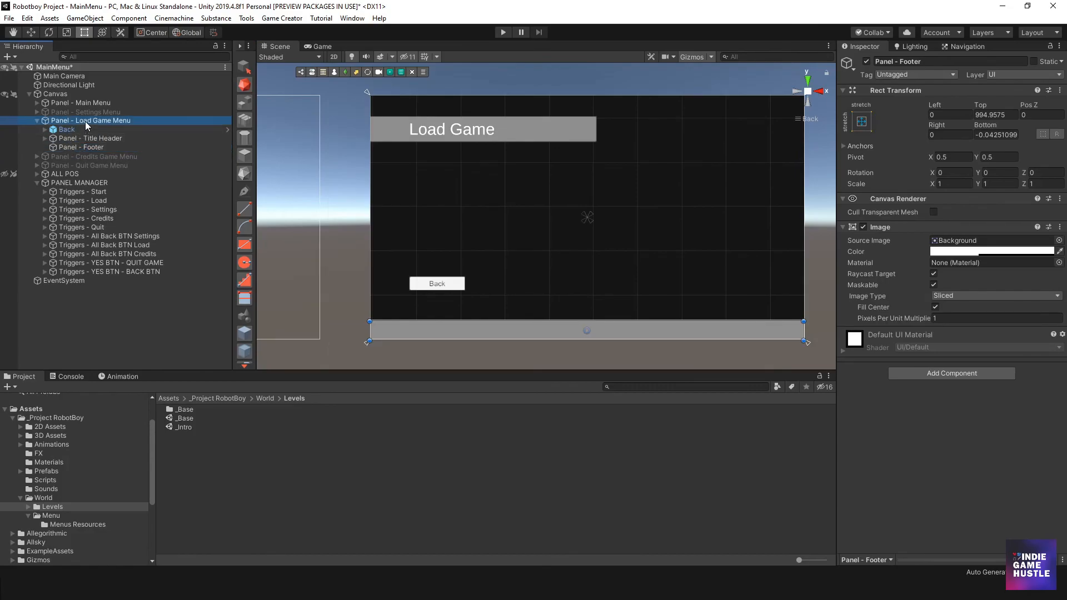
pyautogui.click(85, 121)
pyautogui.rightClick(85, 121)
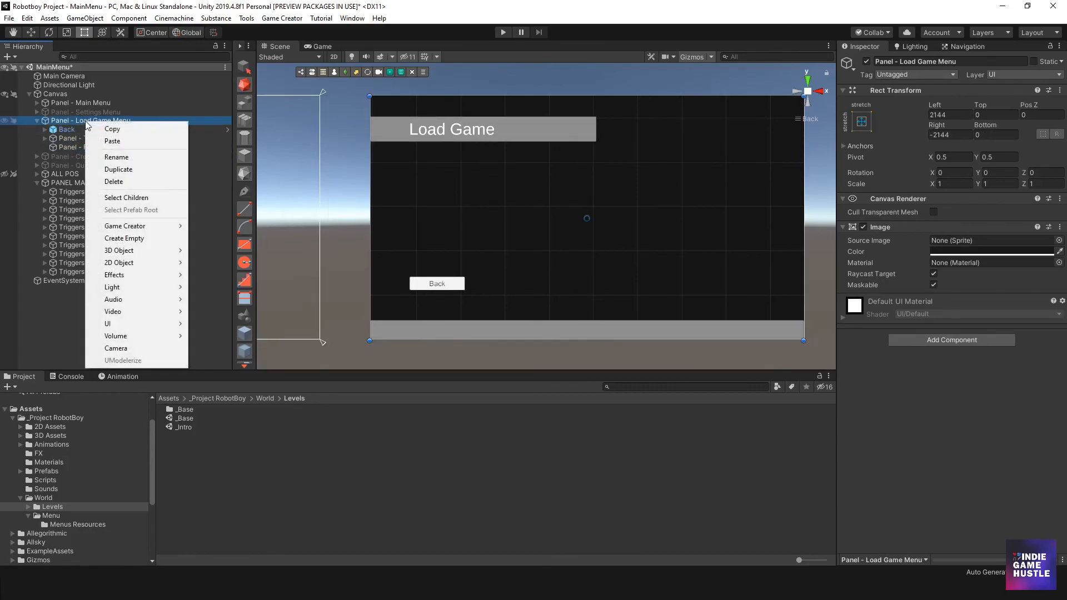
pyautogui.click(65, 145)
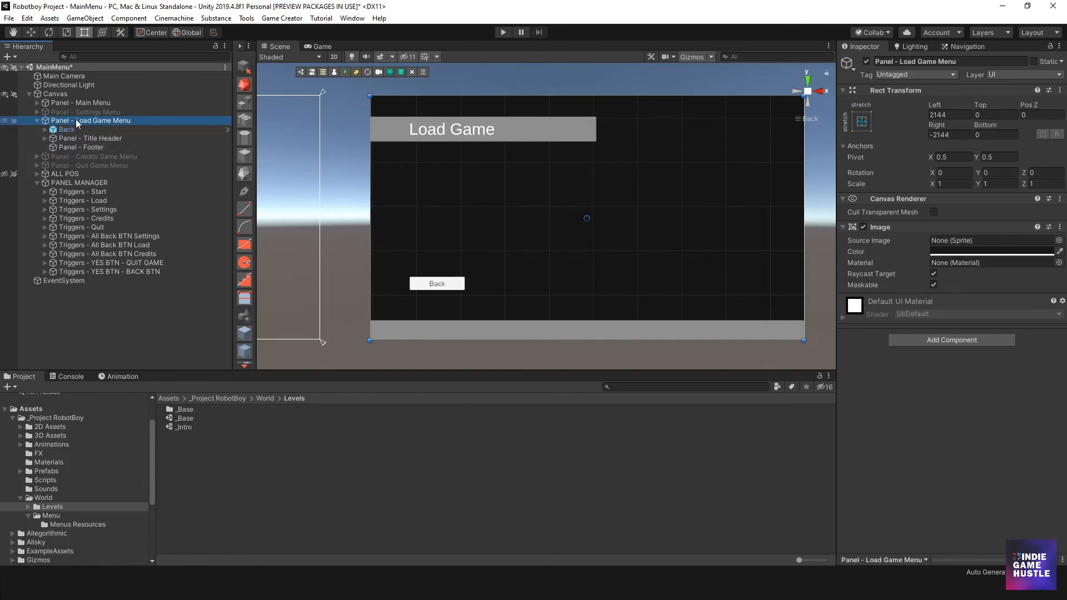
pyautogui.rightClick(77, 123)
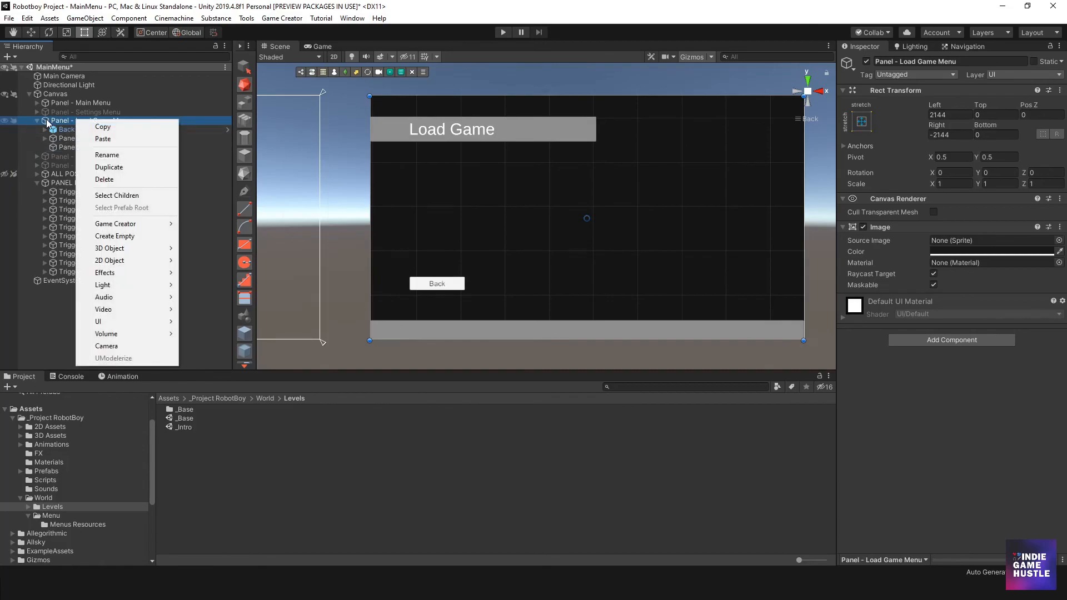
pyautogui.click(47, 121)
pyautogui.click(83, 138)
pyautogui.click(86, 120)
pyautogui.rightClick(87, 122)
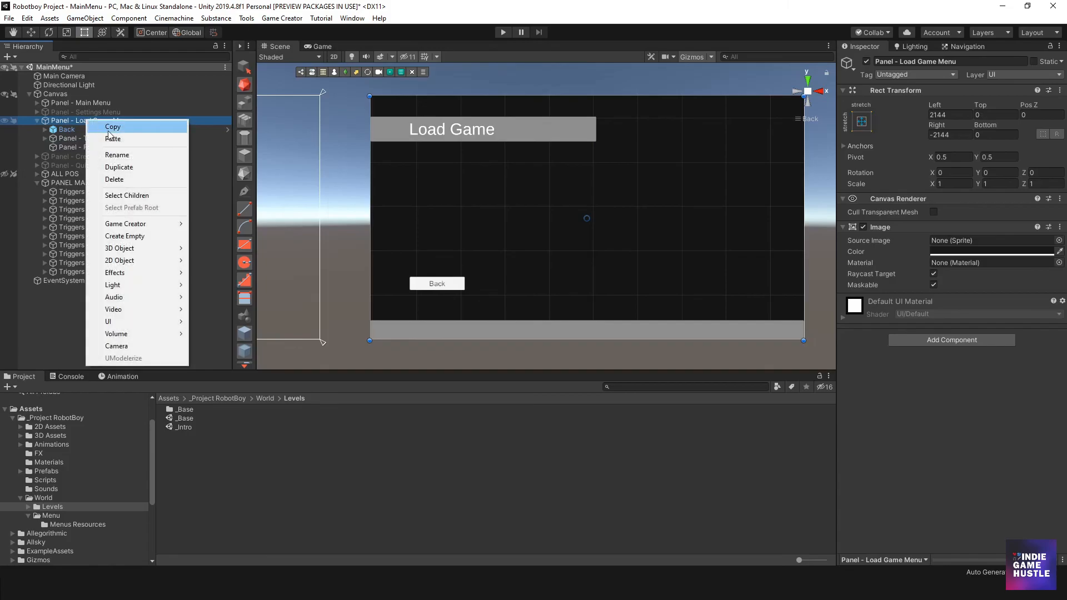
pyautogui.moveTo(142, 321)
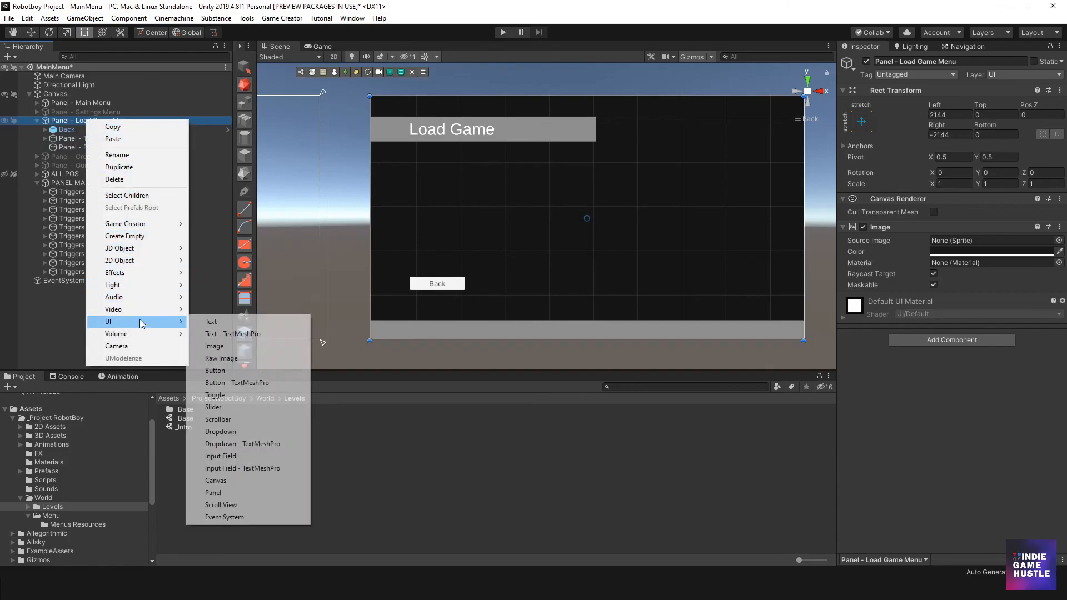
pyautogui.click(244, 493)
# - Resize the new panel to fit between the Load Game header and Back button, with offsets about Left 173, Top 254, Right 920, Bottom 323
pyautogui.moveTo(542, 104); pyautogui.dragTo(535, 154)
pyautogui.moveTo(596, 342); pyautogui.dragTo(597, 245)
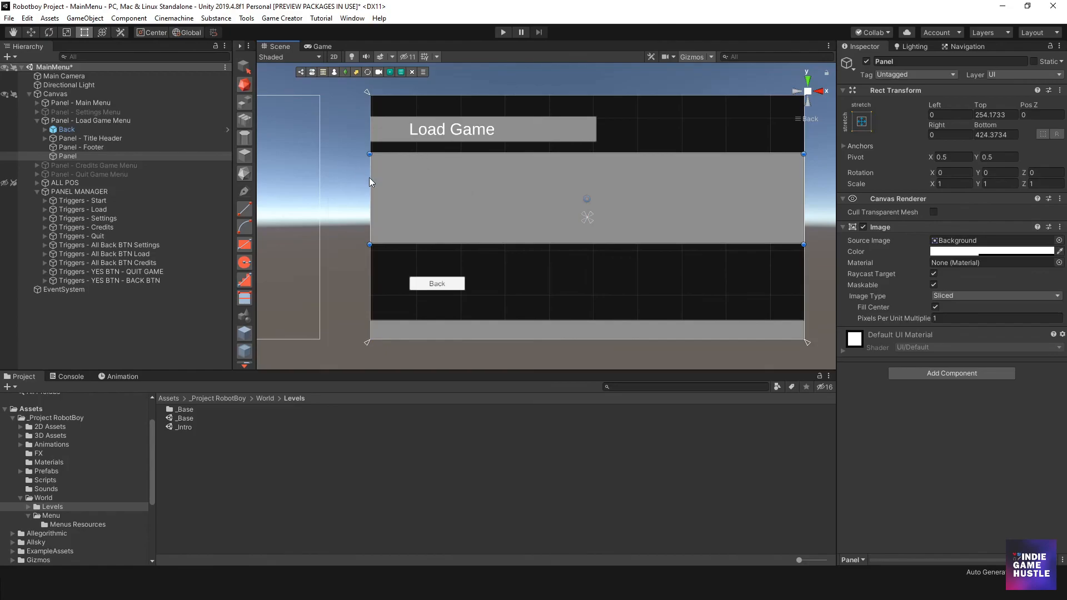
pyautogui.moveTo(372, 184); pyautogui.dragTo(412, 186)
pyautogui.moveTo(801, 176); pyautogui.dragTo(596, 179)
pyautogui.moveTo(515, 241); pyautogui.dragTo(511, 268)
pyautogui.moveTo(413, 216); pyautogui.dragTo(409, 217)
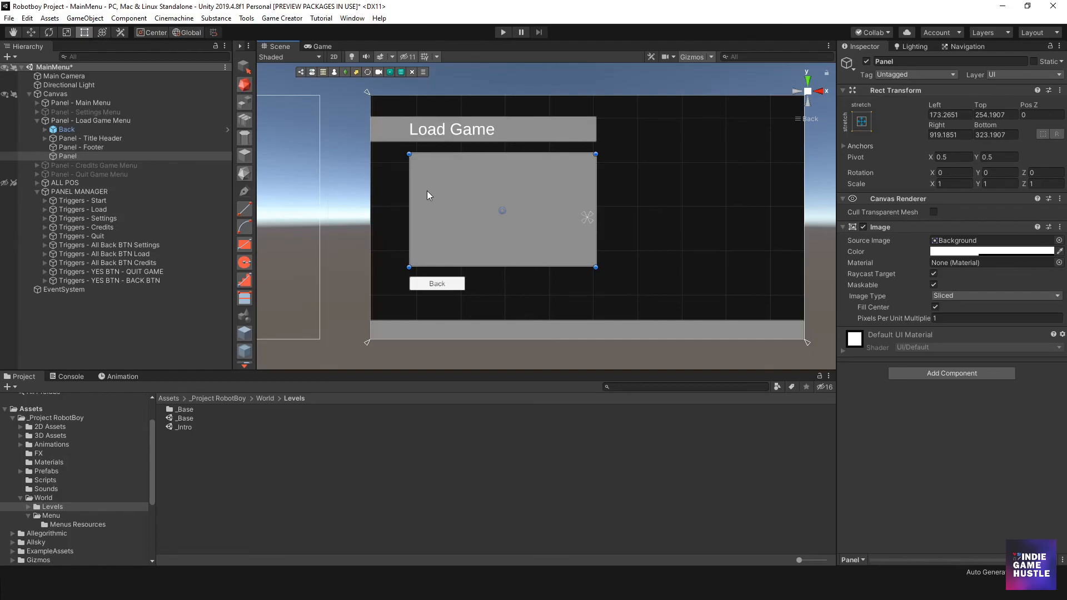
# - Rename the new child panel as Panel - LOAD OUTs
pyautogui.click(358, 191)
pyautogui.scroll(3, 462, 218)
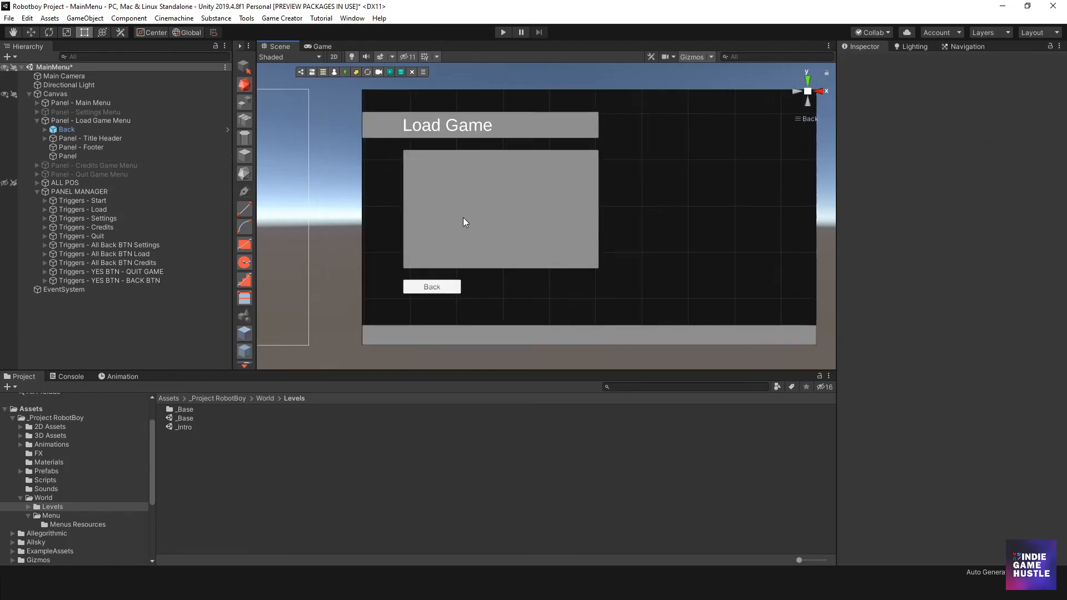
pyautogui.moveTo(457, 225); pyautogui.dragTo(488, 233, button='middle')
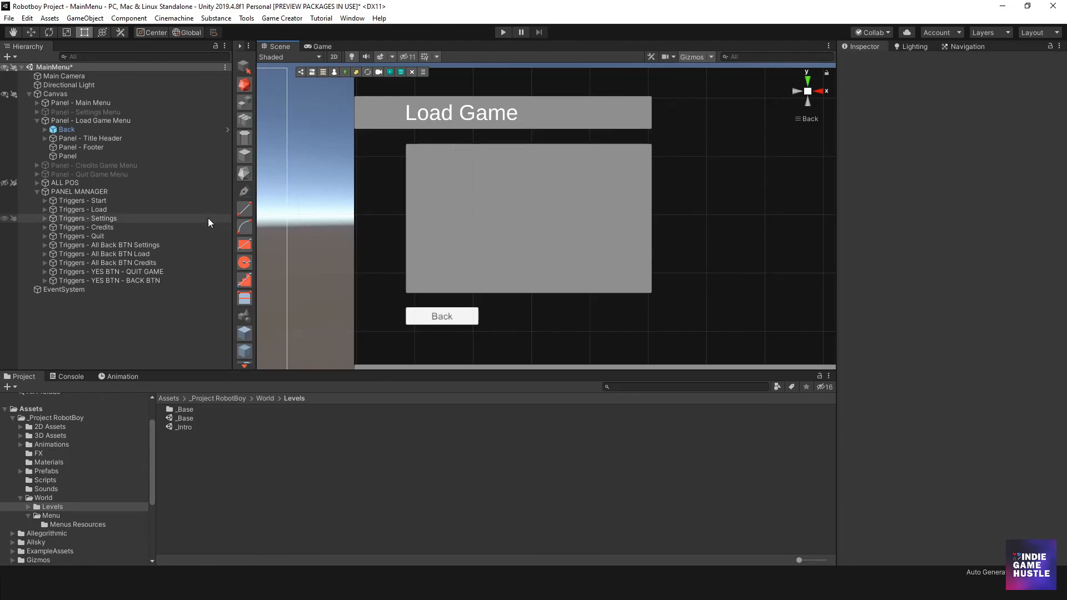
pyautogui.click(69, 156)
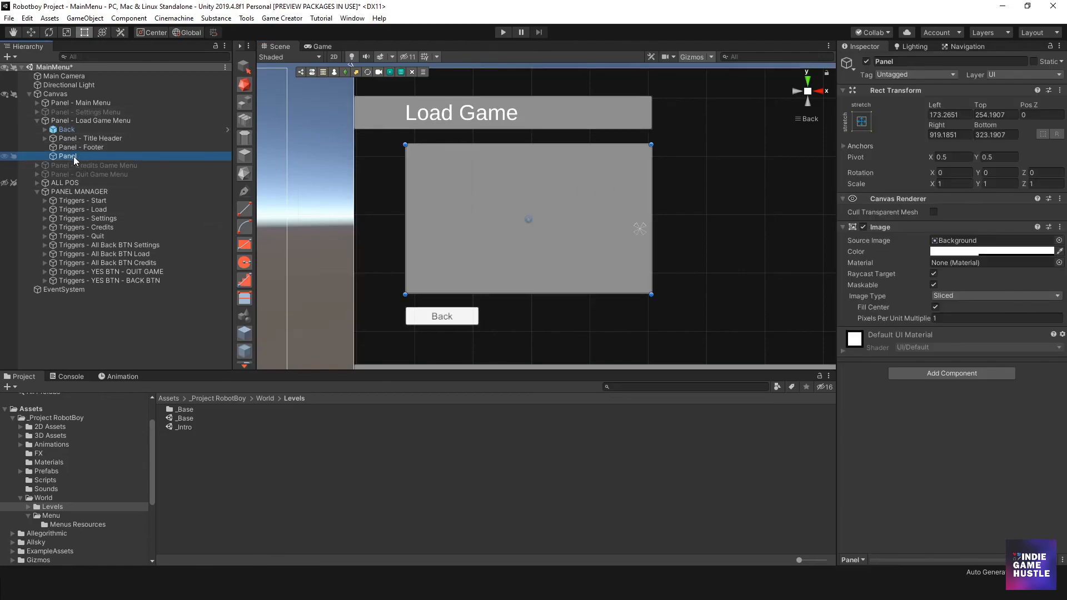
pyautogui.click(75, 157)
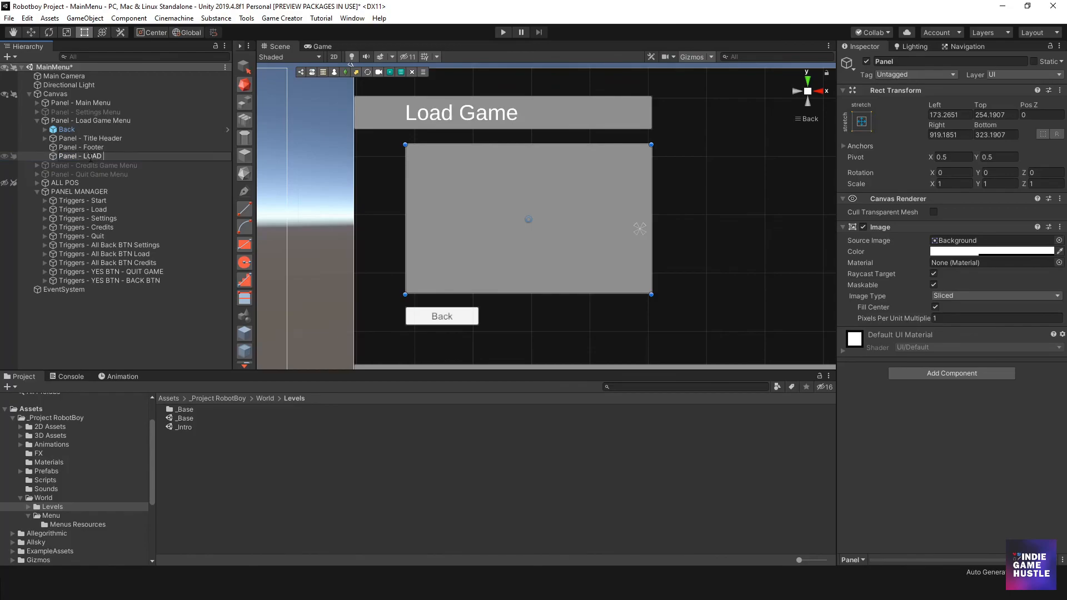
pyautogui.press('Return')
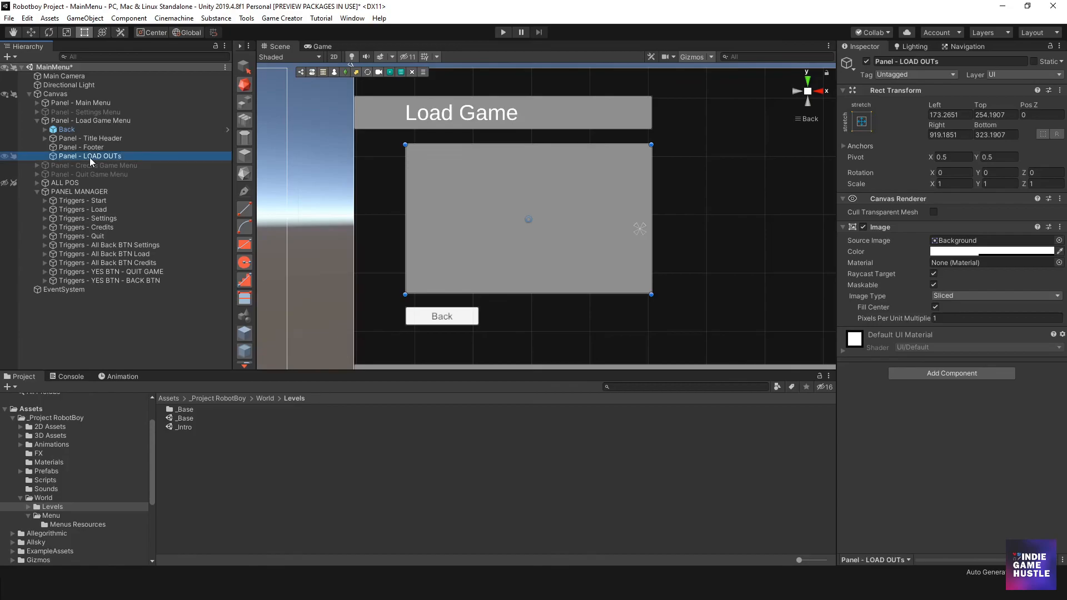
# - Add a UI Button inside Panel - LOAD OUTs, sized about 107 by 98 and placed near the panel's upper-left corner
pyautogui.click(89, 147)
pyautogui.click(86, 157)
pyautogui.rightClick(87, 159)
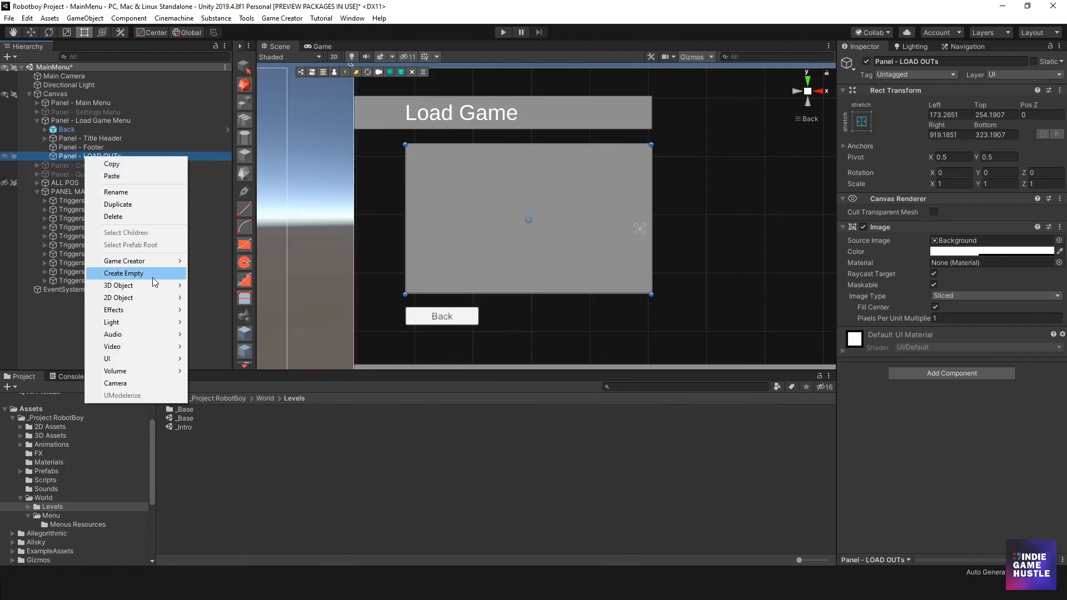
pyautogui.moveTo(149, 360)
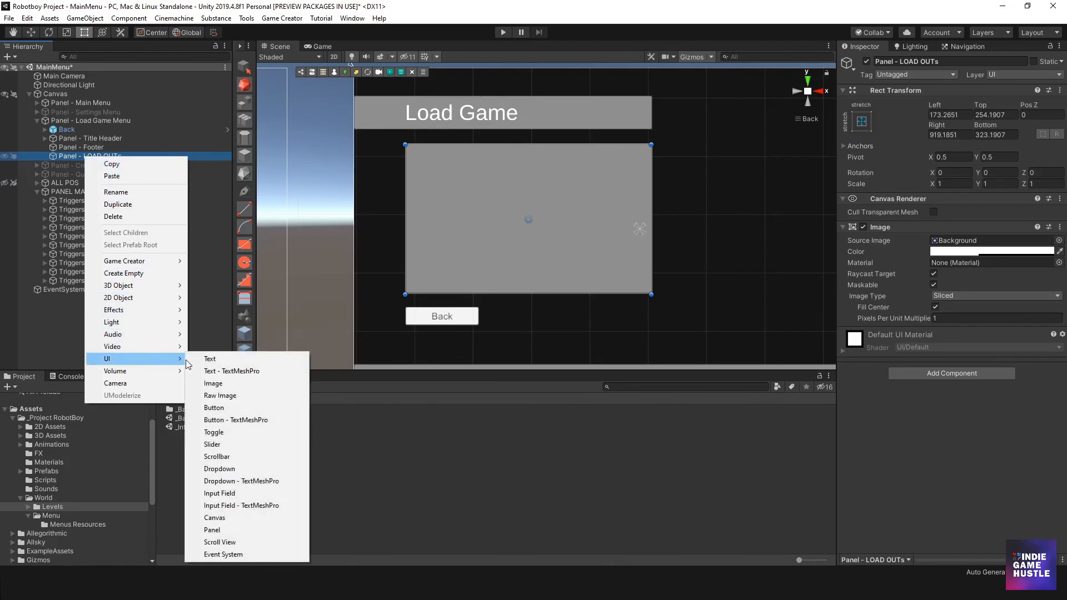
pyautogui.click(250, 408)
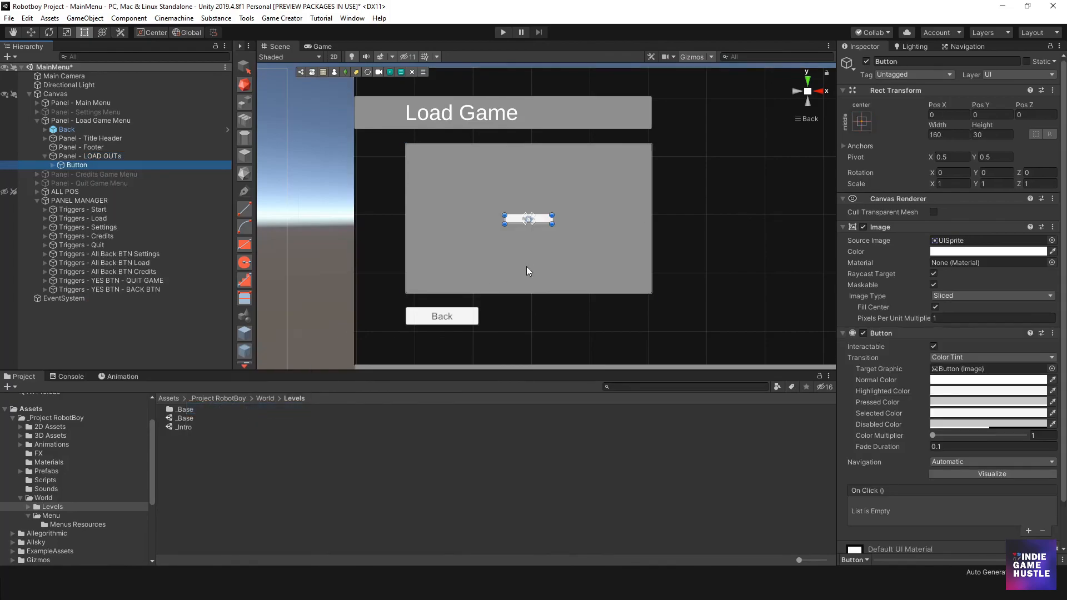
pyautogui.scroll(1, 517, 240)
pyautogui.scroll(1, 517, 240)
pyautogui.moveTo(541, 221); pyautogui.dragTo(410, 178)
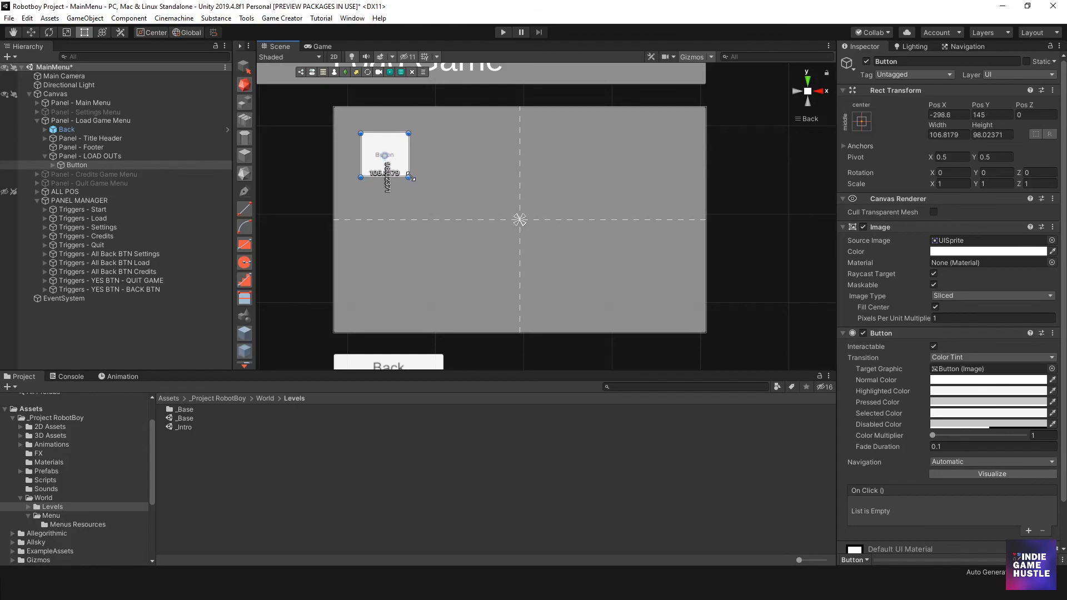
# - Duplicate the button in Panel - LOAD OUTs twice
pyautogui.click(83, 174)
pyautogui.click(83, 166)
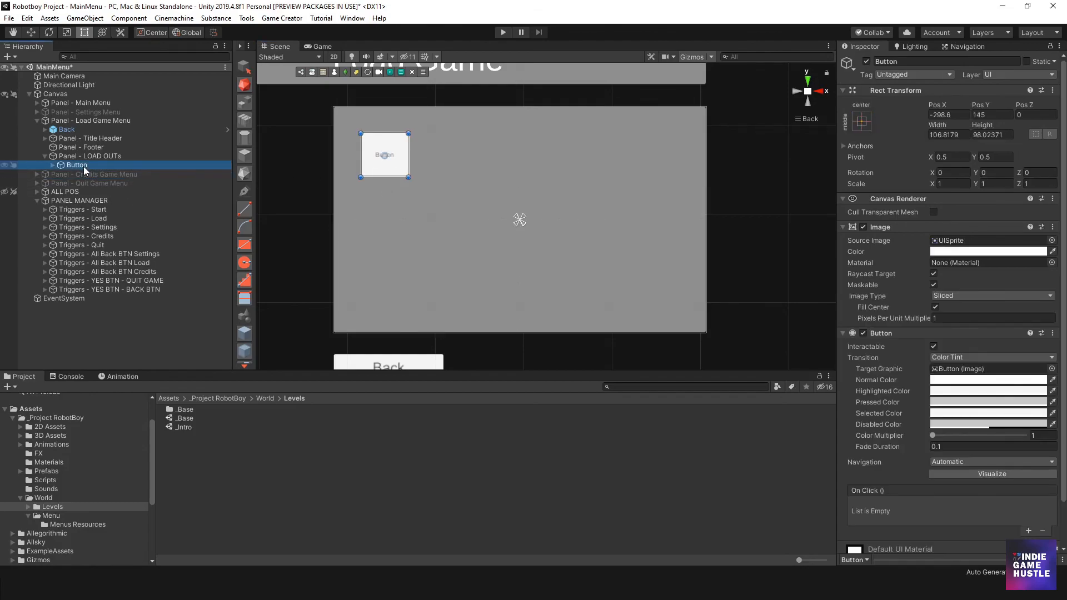
pyautogui.hotkey('ctrl', 'd')
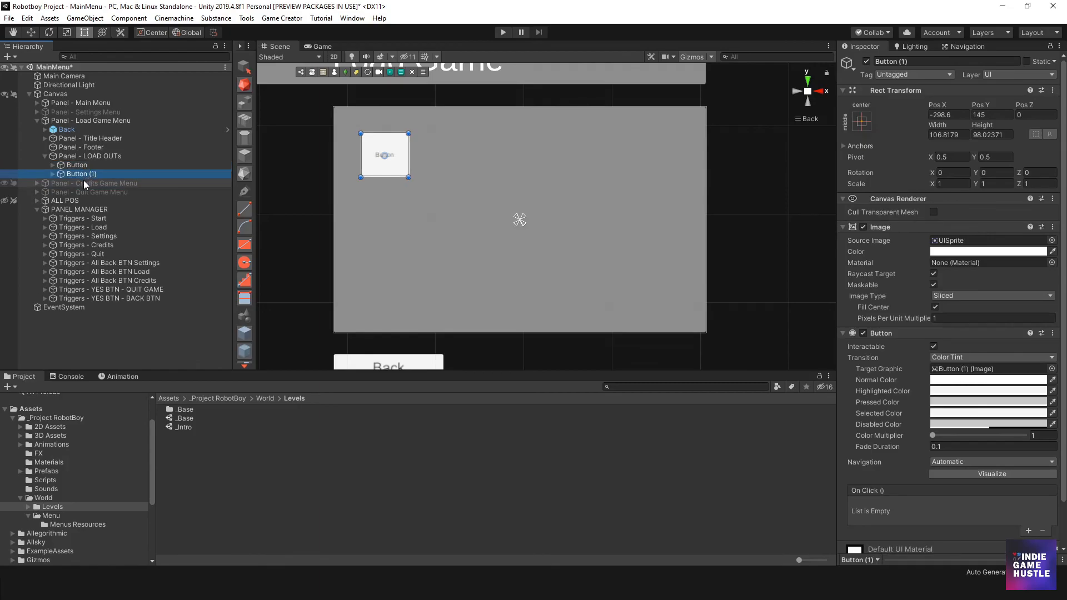
pyautogui.hotkey('ctrl', 'd')
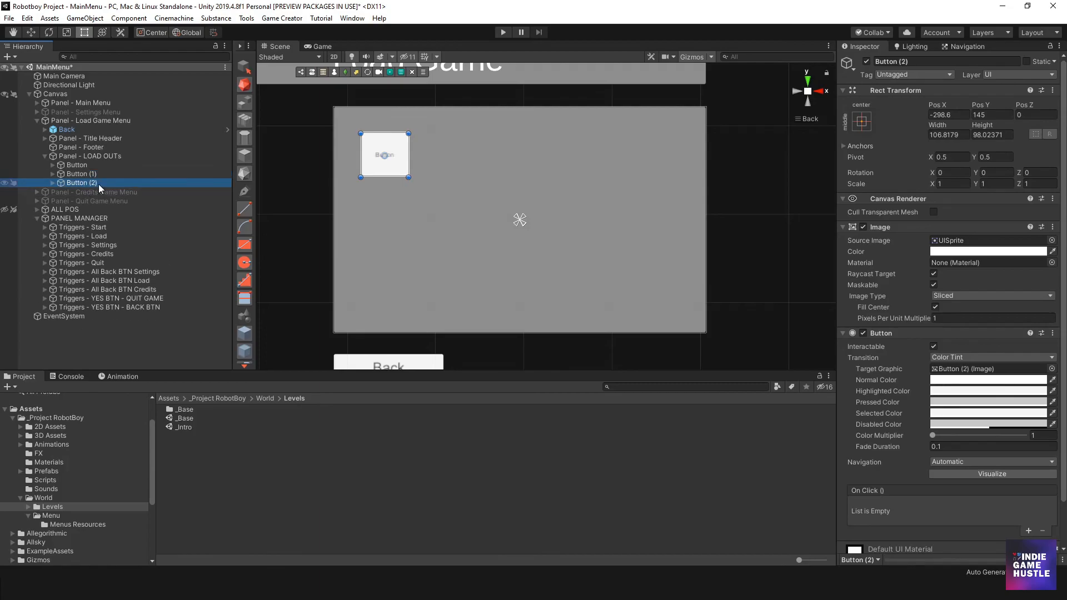
# - Arrange the two duplicated buttons in a column below the original, with the middle one at Pos Y 19
pyautogui.moveTo(378, 170); pyautogui.dragTo(378, 228)
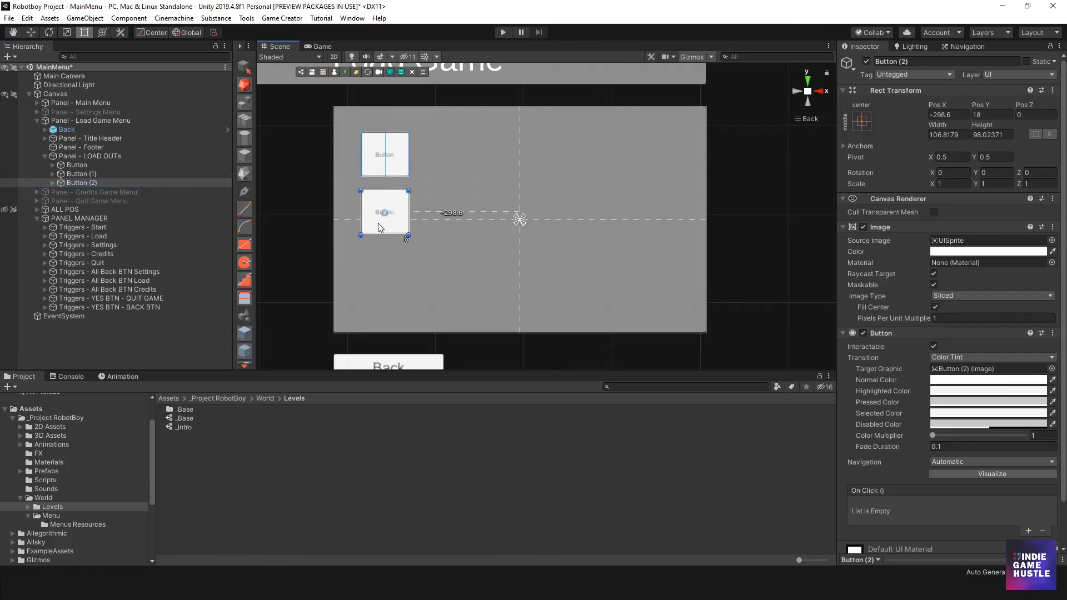
pyautogui.click(87, 175)
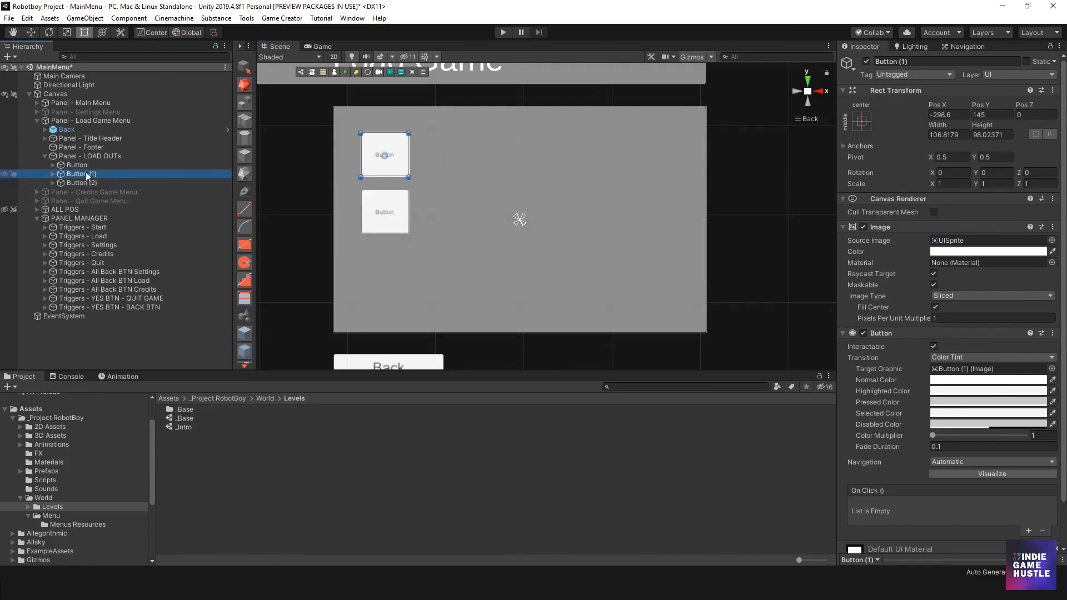
pyautogui.click(395, 222)
pyautogui.moveTo(395, 222); pyautogui.dragTo(396, 283)
pyautogui.click(398, 162)
pyautogui.moveTo(398, 161); pyautogui.dragTo(398, 222)
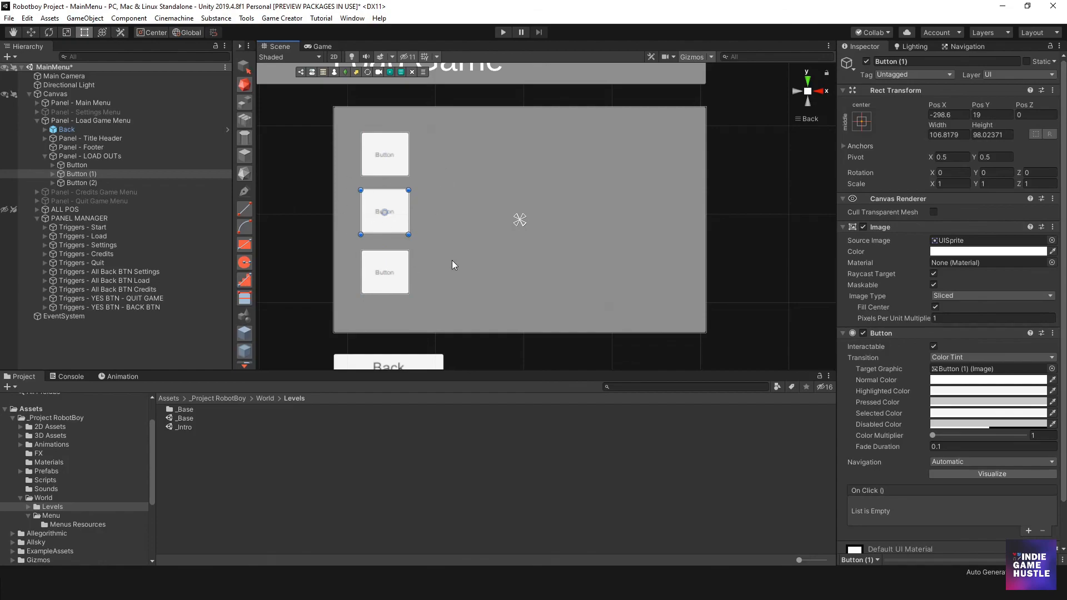
# - Try a Horizontal Layout Group component on Panel - LOAD OUTs to arrange its buttons
pyautogui.scroll(-2, 547, 214)
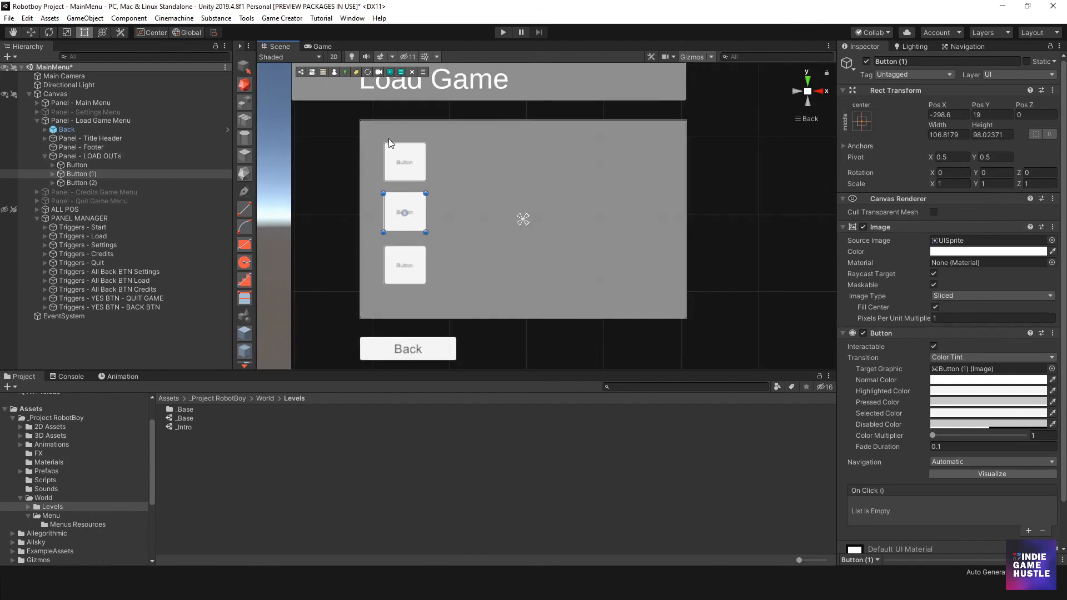
pyautogui.click(109, 157)
pyautogui.rightClick(110, 158)
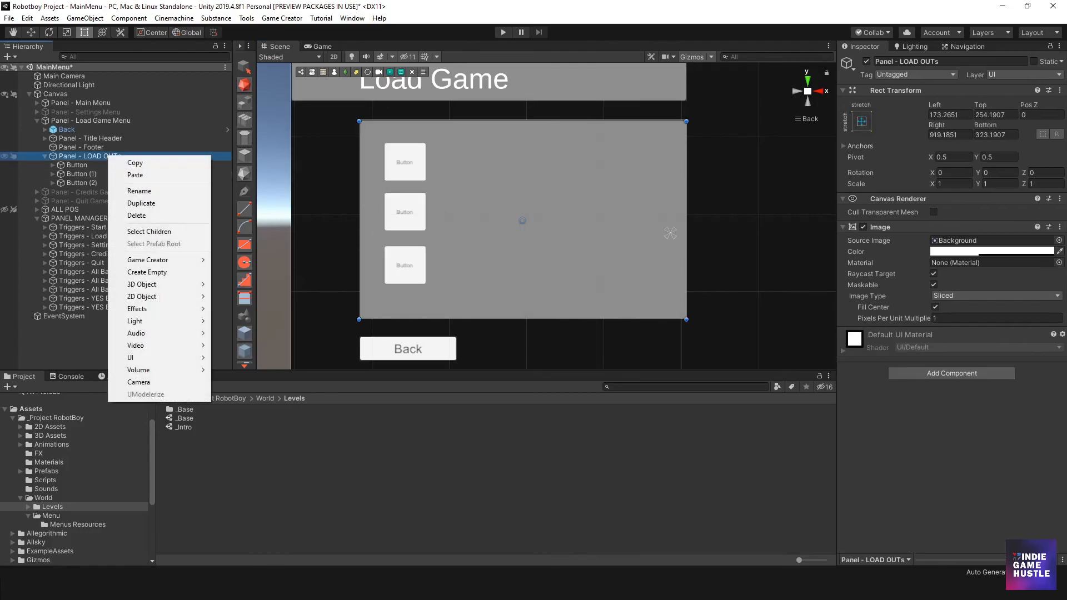
pyautogui.click(984, 382)
pyautogui.click(985, 382)
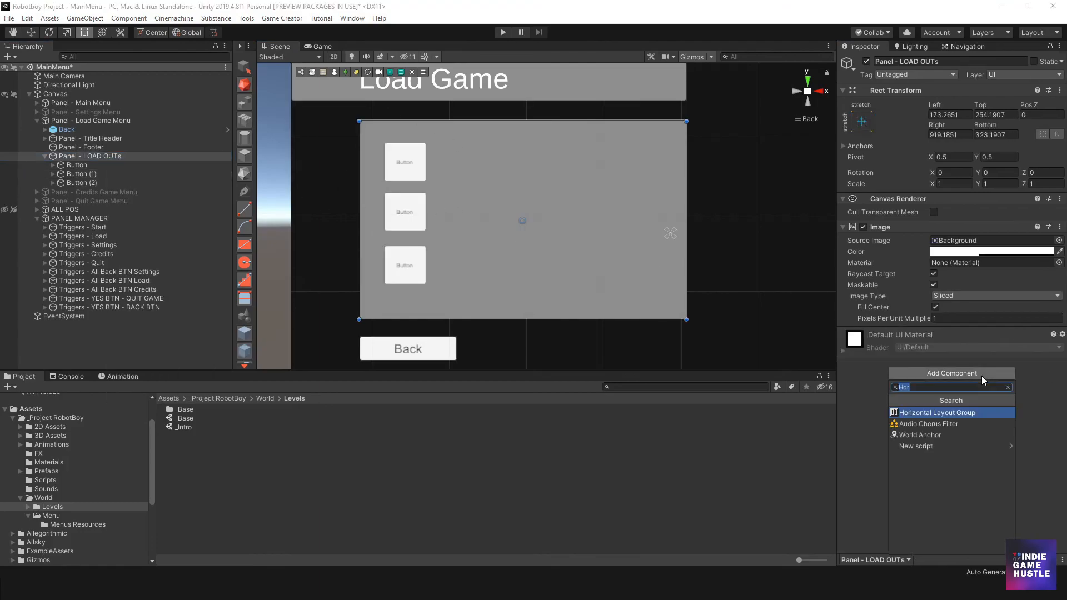
pyautogui.click(951, 412)
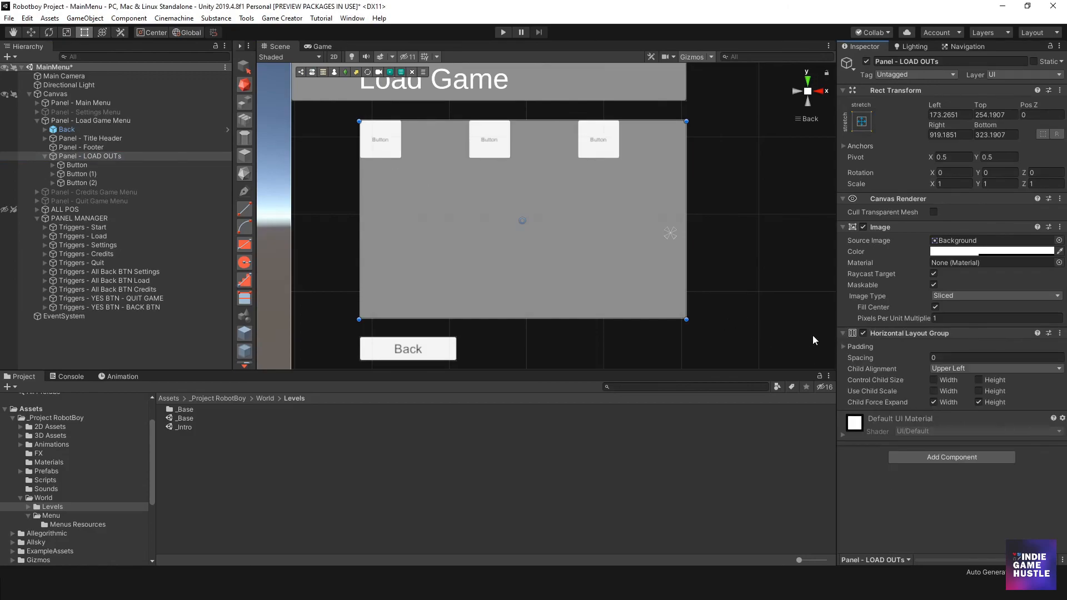
pyautogui.hotkey('ctrl', 'z')
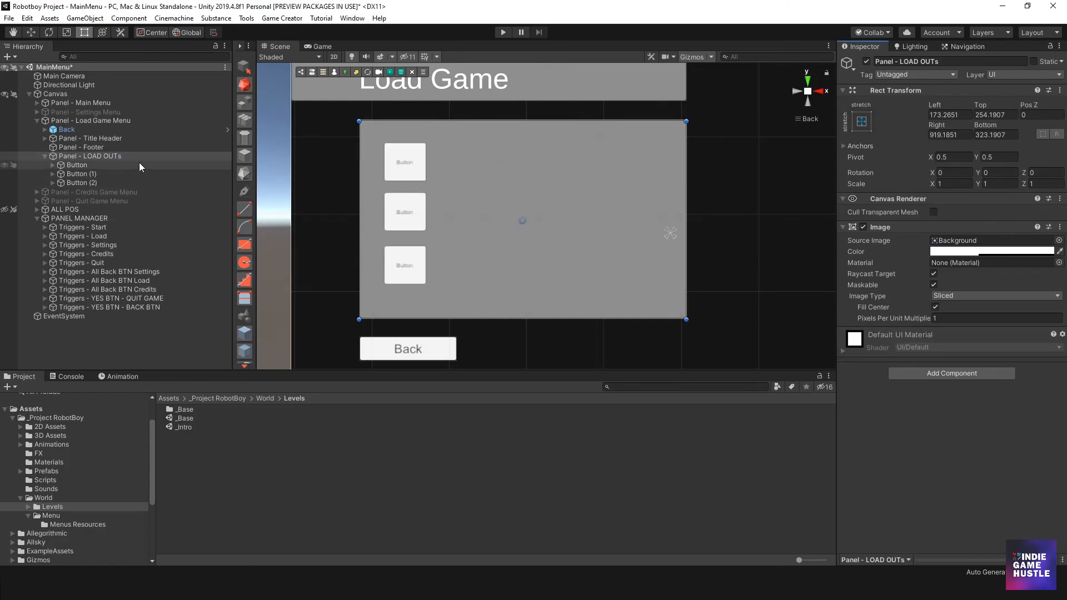
# - Shift all three buttons together slightly right and down within the panel, to Pos X about -286
pyautogui.click(411, 175)
pyautogui.keyDown('shift'); pyautogui.click(410, 215); pyautogui.keyUp('shift')
pyautogui.keyDown('shift'); pyautogui.click(414, 258); pyautogui.keyUp('shift')
pyautogui.moveTo(418, 226); pyautogui.dragTo(423, 230)
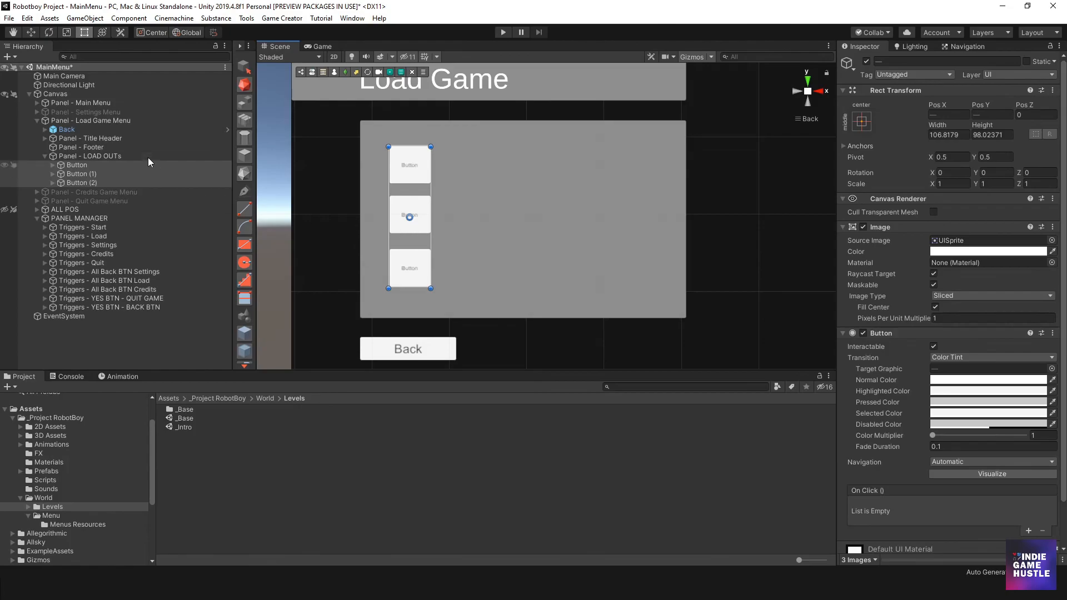
# - Rename the three buttons from top to bottom as Button LOAD 1, Button LOAD 2 and Button LOAD 3
pyautogui.click(89, 165)
pyautogui.click(101, 165)
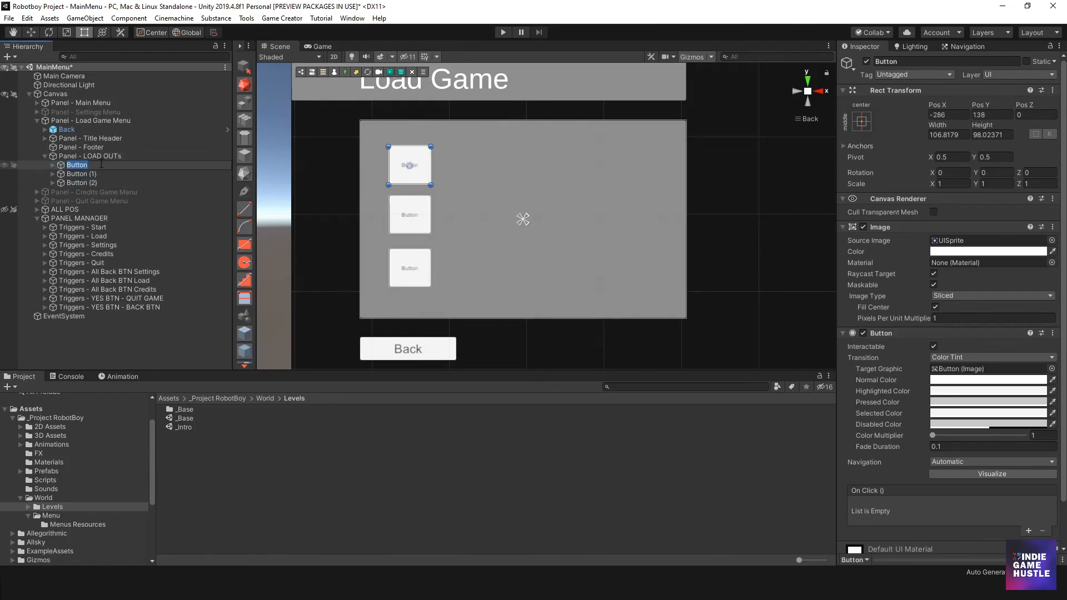
pyautogui.write('LOAD 1')
pyautogui.press('Return')
pyautogui.click(96, 175)
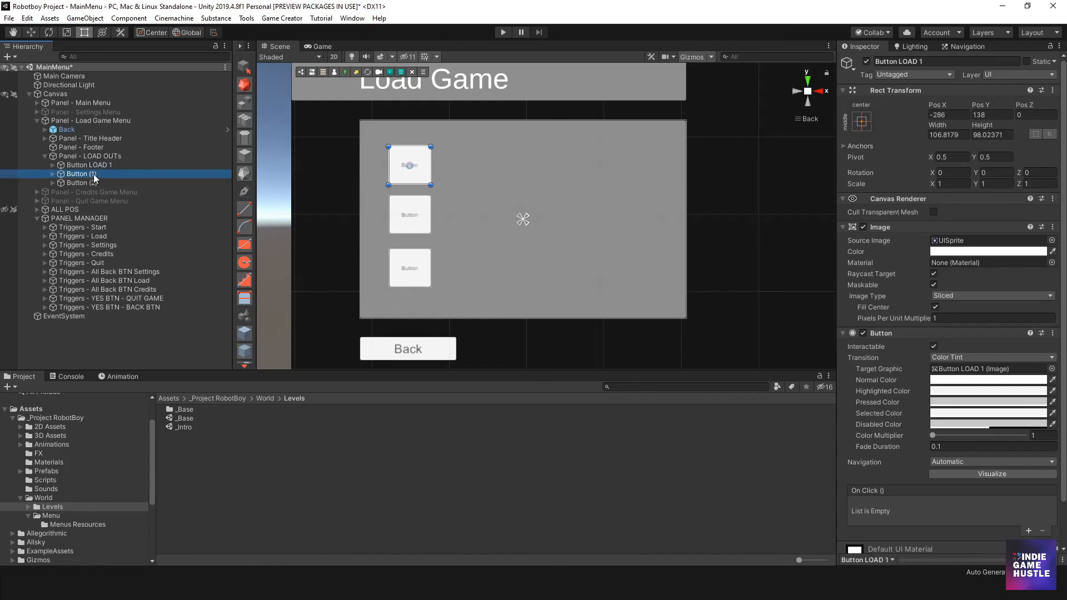
pyautogui.click(97, 174)
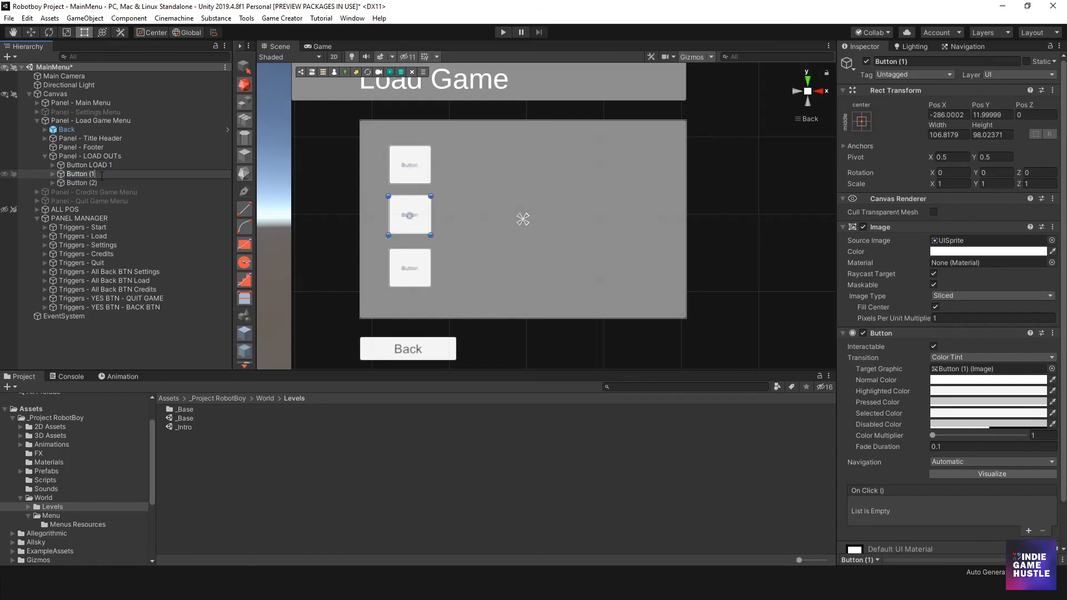
pyautogui.write('LOAD 2')
pyautogui.press('Return')
pyautogui.doubleClick(91, 183)
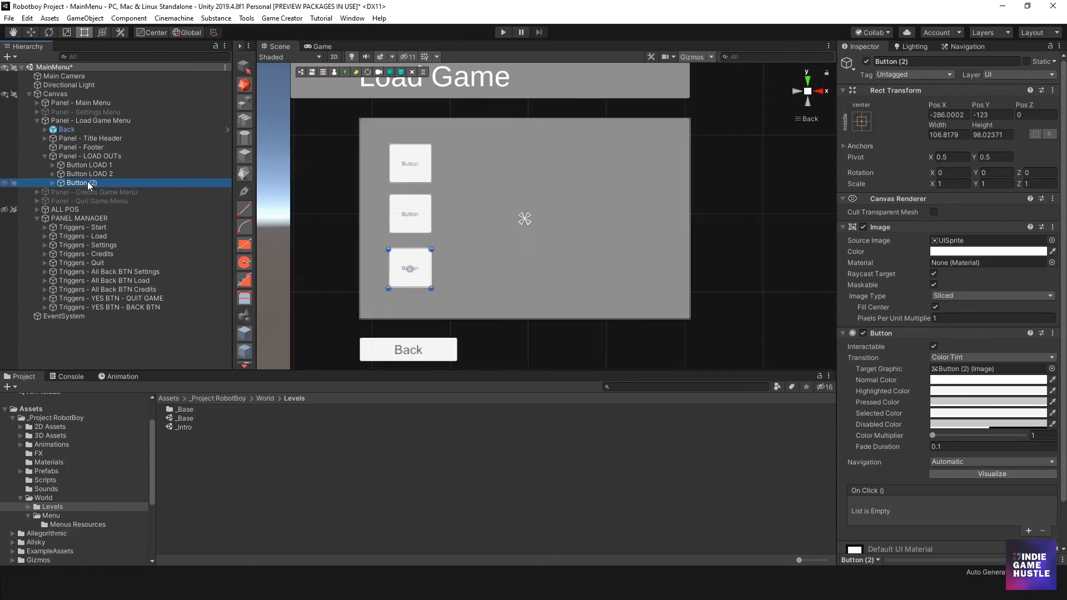
pyautogui.click(93, 184)
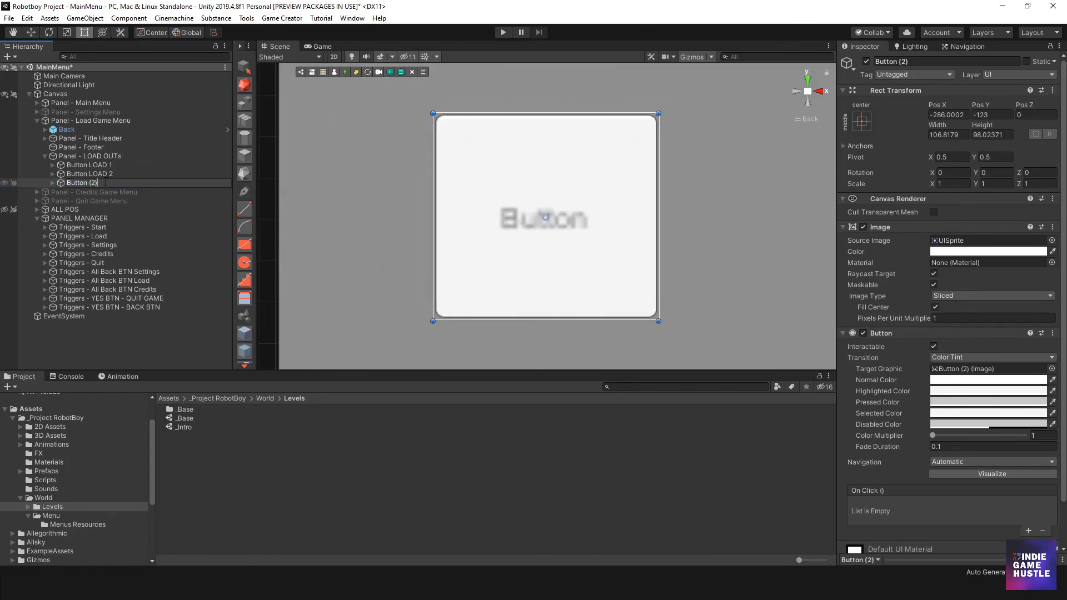
pyautogui.write('Button LOAD 3')
pyautogui.press('Return')
pyautogui.scroll(-6, 543, 178)
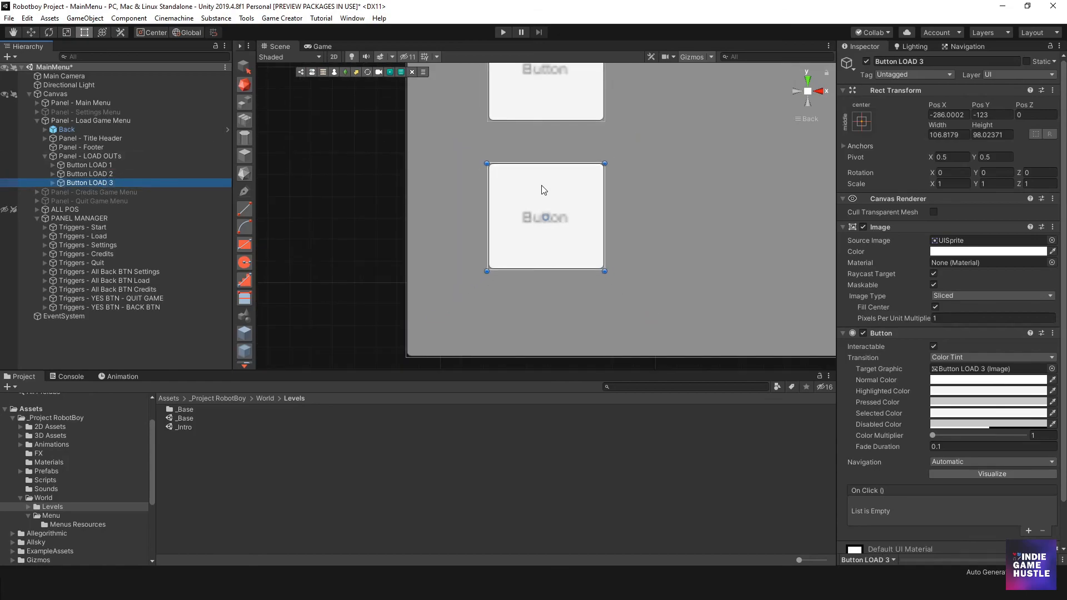
# - Examine the three load buttons and their placement within the Load Game panel
pyautogui.scroll(-5, 522, 190)
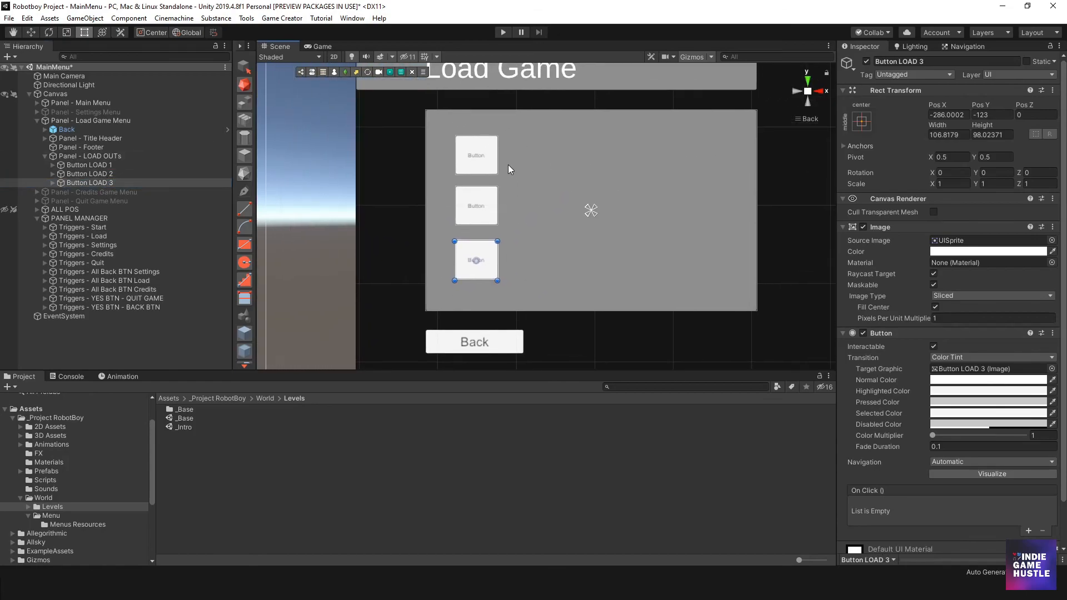
pyautogui.moveTo(476, 248); pyautogui.dragTo(438, 251, button='middle')
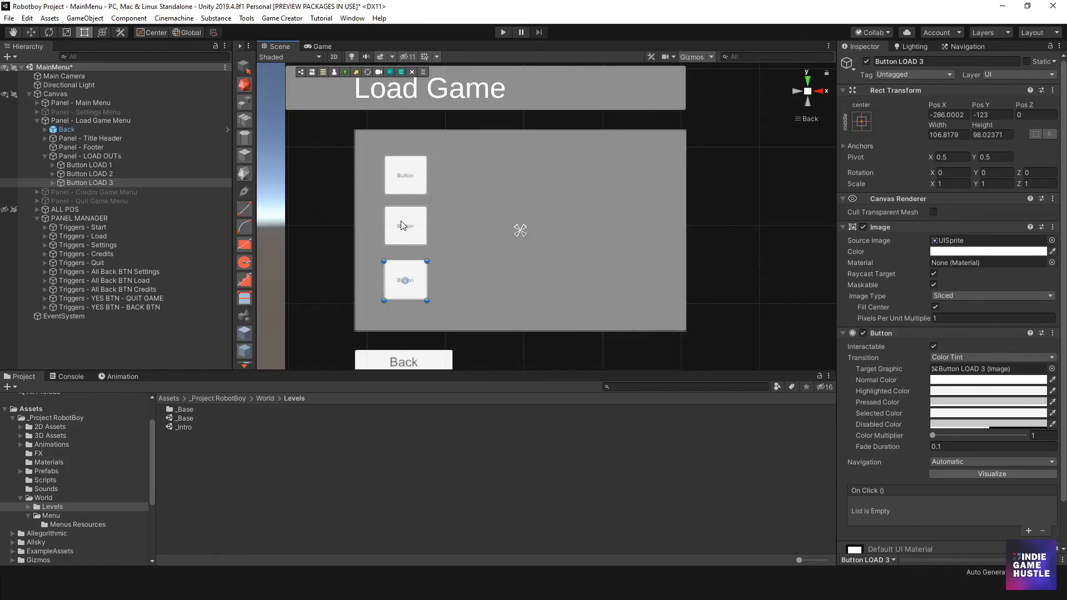
pyautogui.scroll(-5, 391, 215)
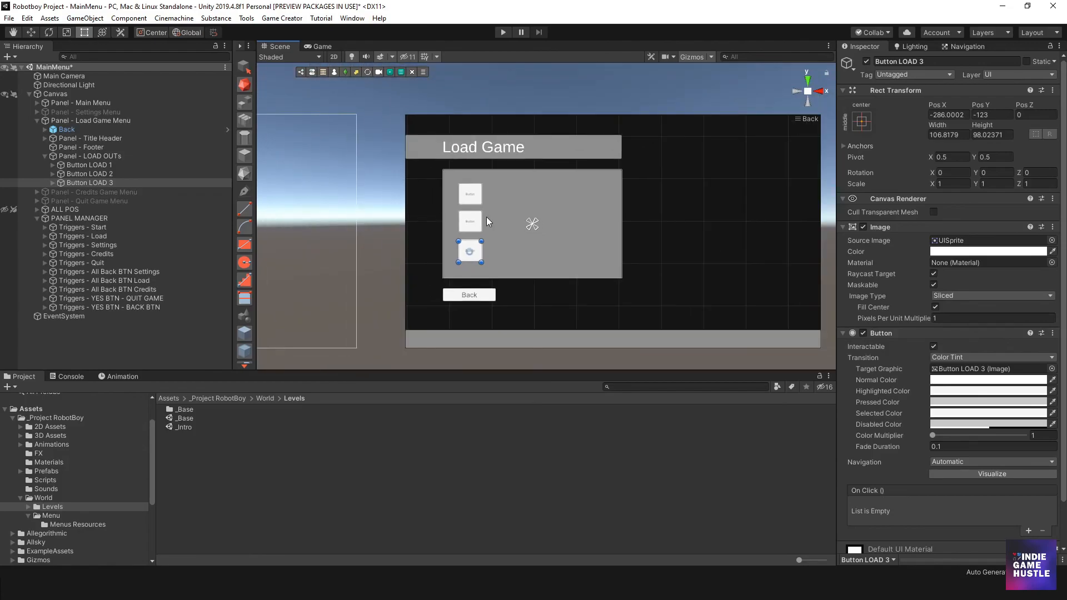
pyautogui.scroll(3, 485, 218)
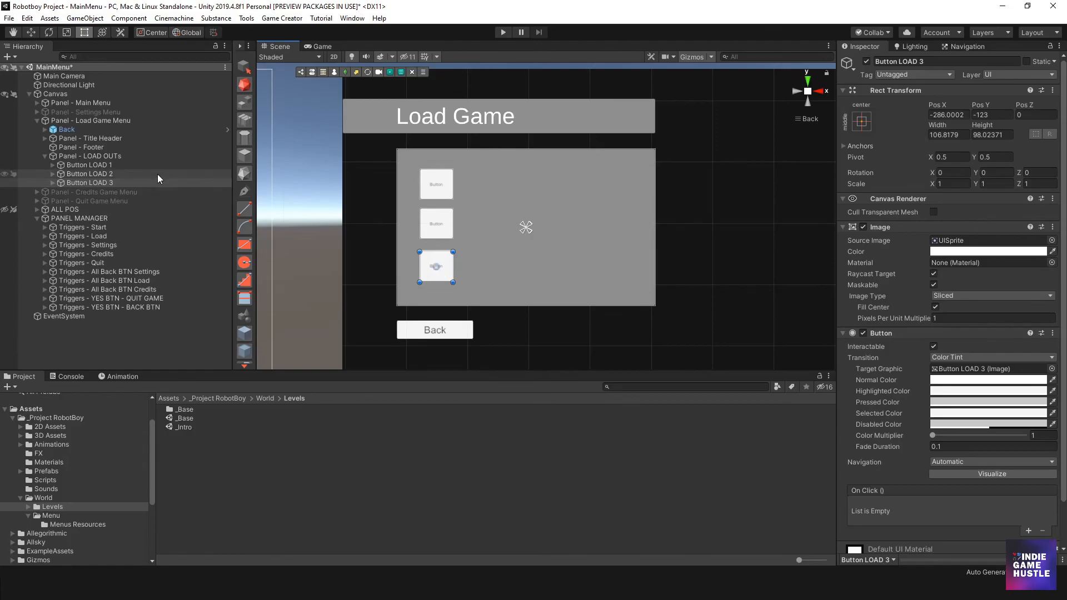
pyautogui.click(124, 167)
pyautogui.click(121, 175)
pyautogui.click(118, 182)
pyautogui.click(119, 165)
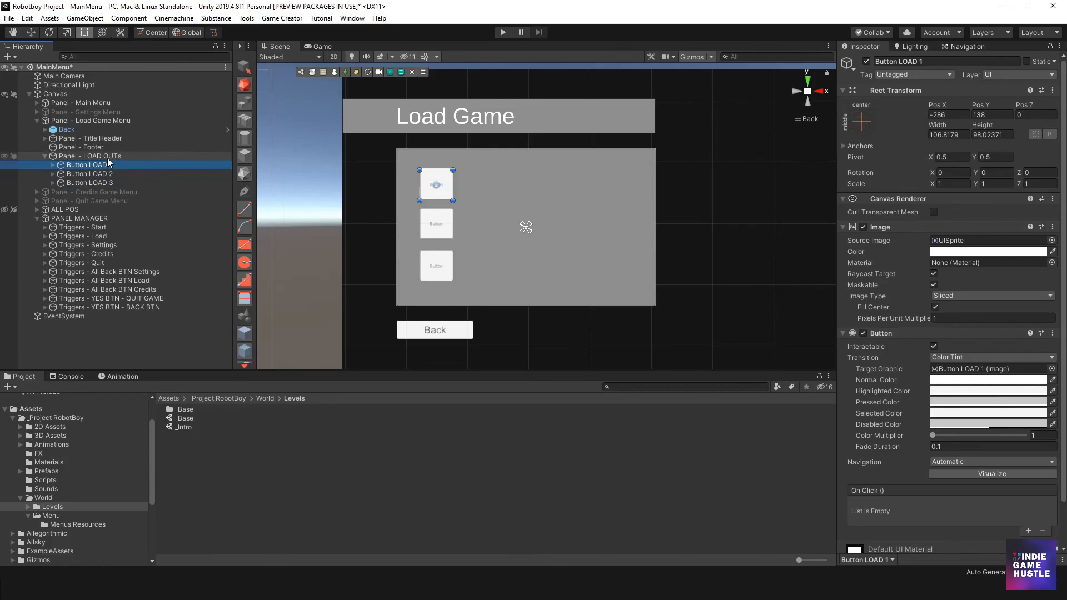
# - Add a UI Panel inside Panel - LOAD OUTs and shrink it to a full-width strip behind the first button, Top about 46, Bottom about 324
pyautogui.click(108, 156)
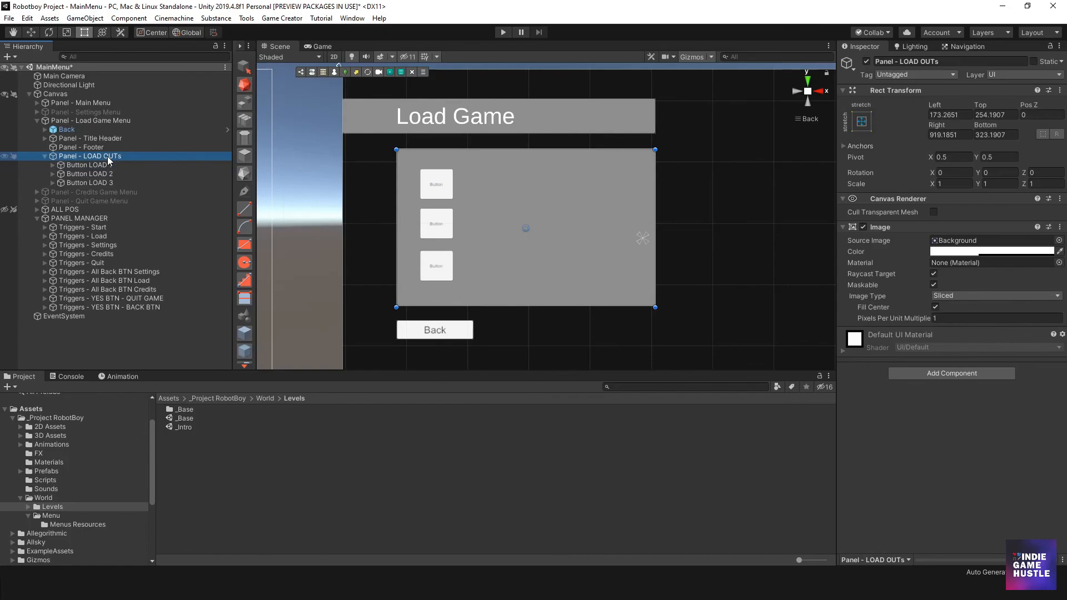
pyautogui.rightClick(108, 156)
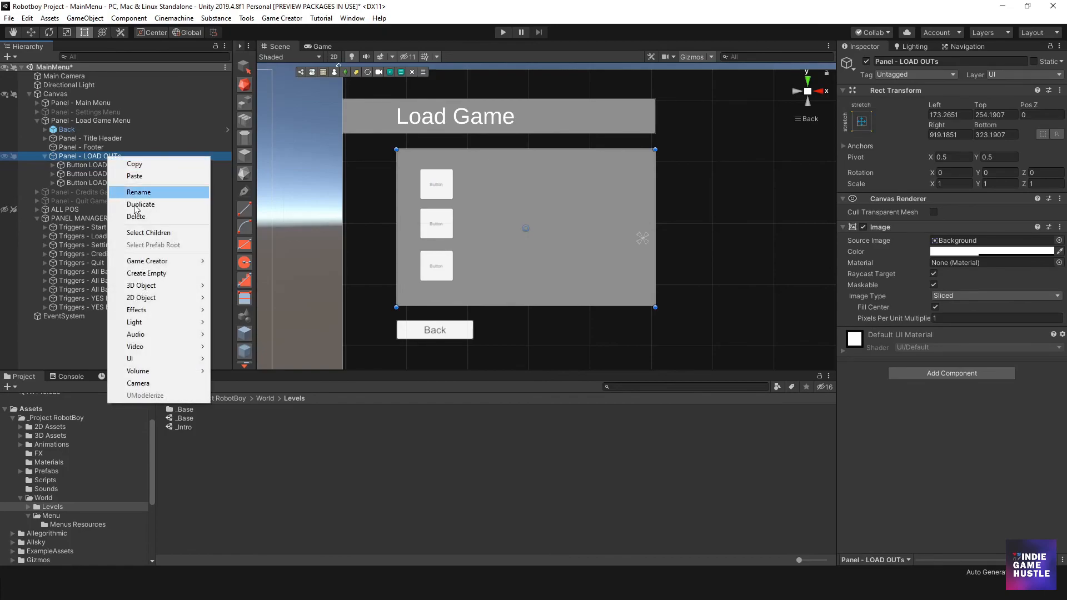
pyautogui.moveTo(165, 364)
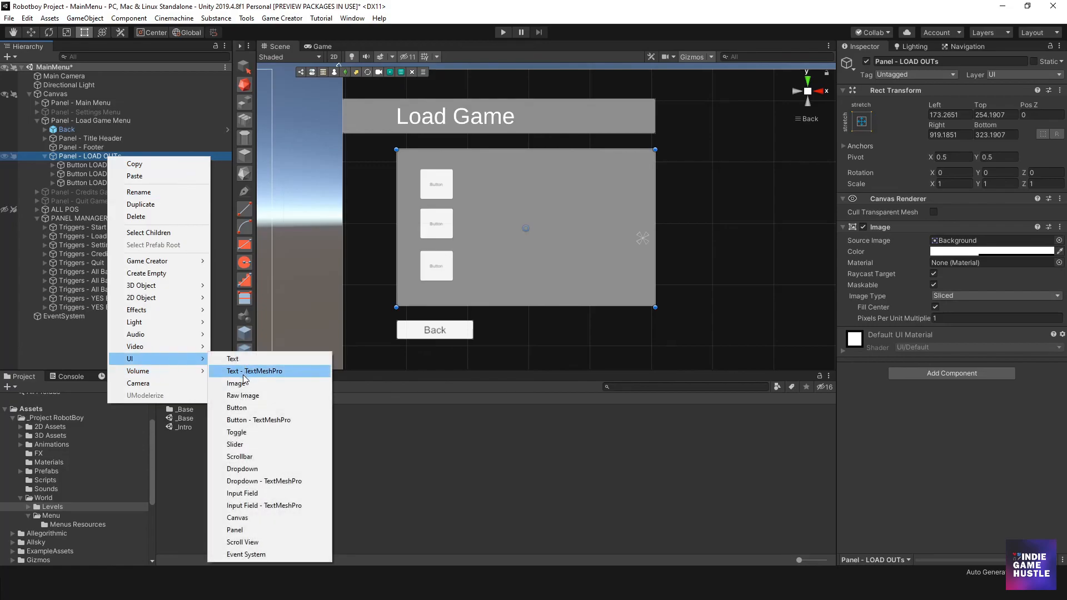
pyautogui.click(261, 529)
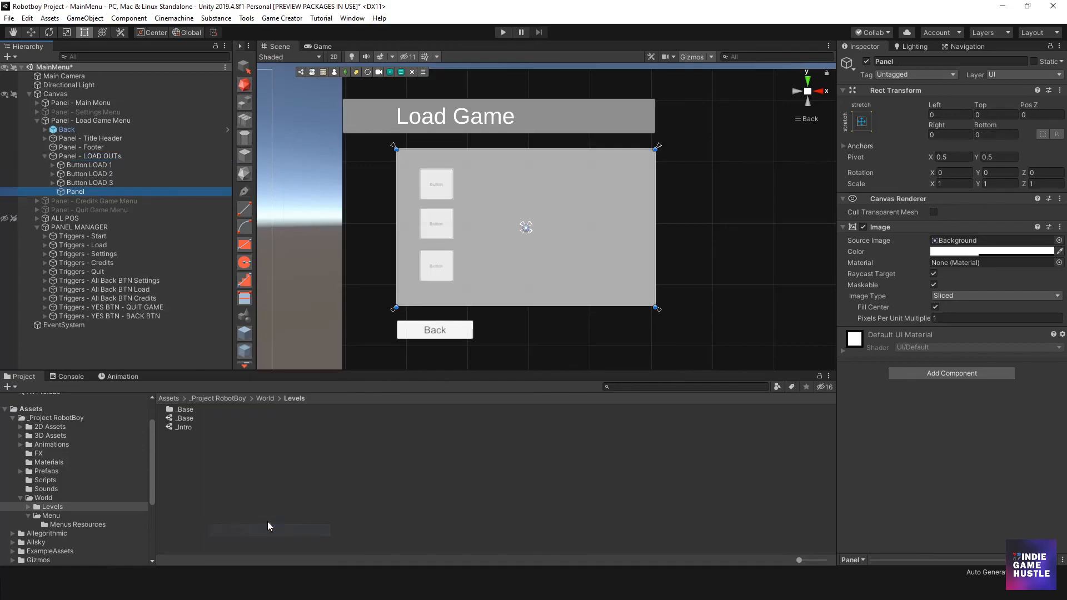
pyautogui.moveTo(490, 309); pyautogui.dragTo(492, 206)
pyautogui.moveTo(496, 149); pyautogui.dragTo(496, 165)
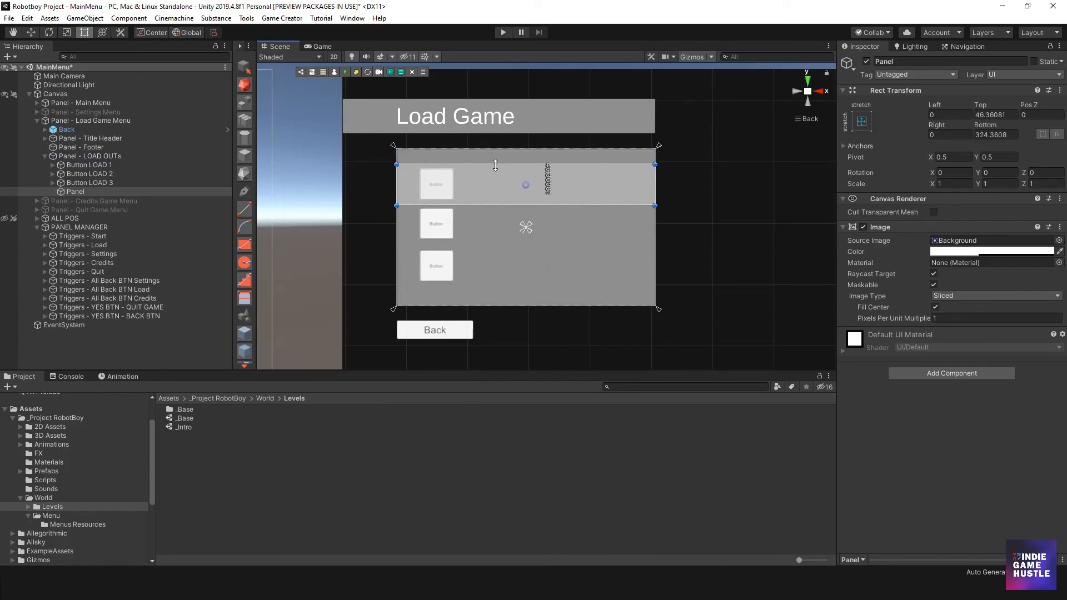
# - Nest Button LOAD 1 under the new Panel and delete Button LOAD 2 and Button LOAD 3
pyautogui.moveTo(75, 192); pyautogui.dragTo(84, 168)
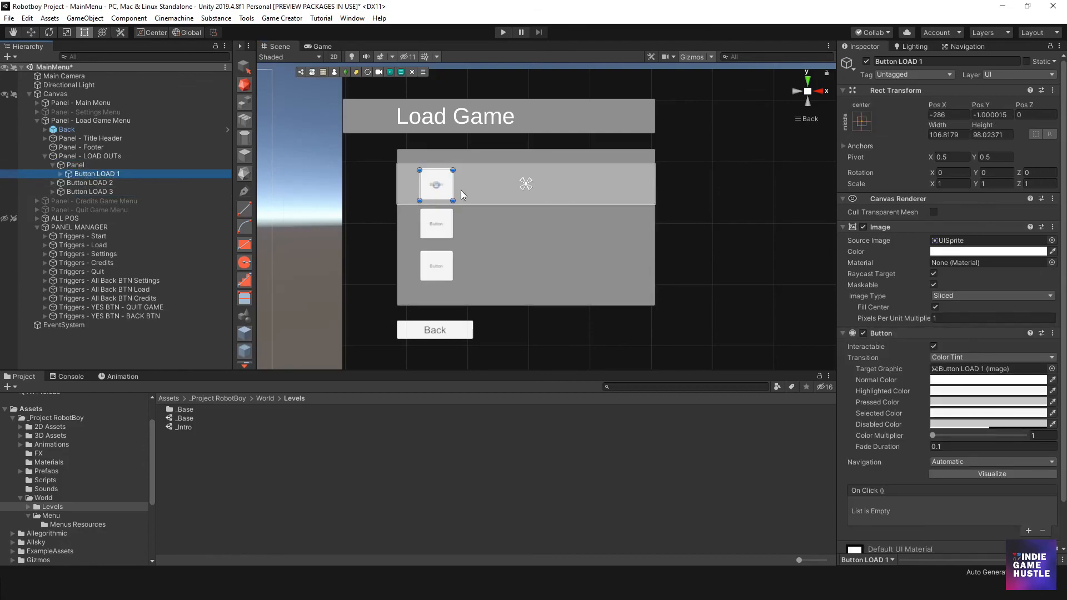
pyautogui.click(90, 184)
pyautogui.keyDown('shift'); pyautogui.click(90, 190); pyautogui.keyUp('shift')
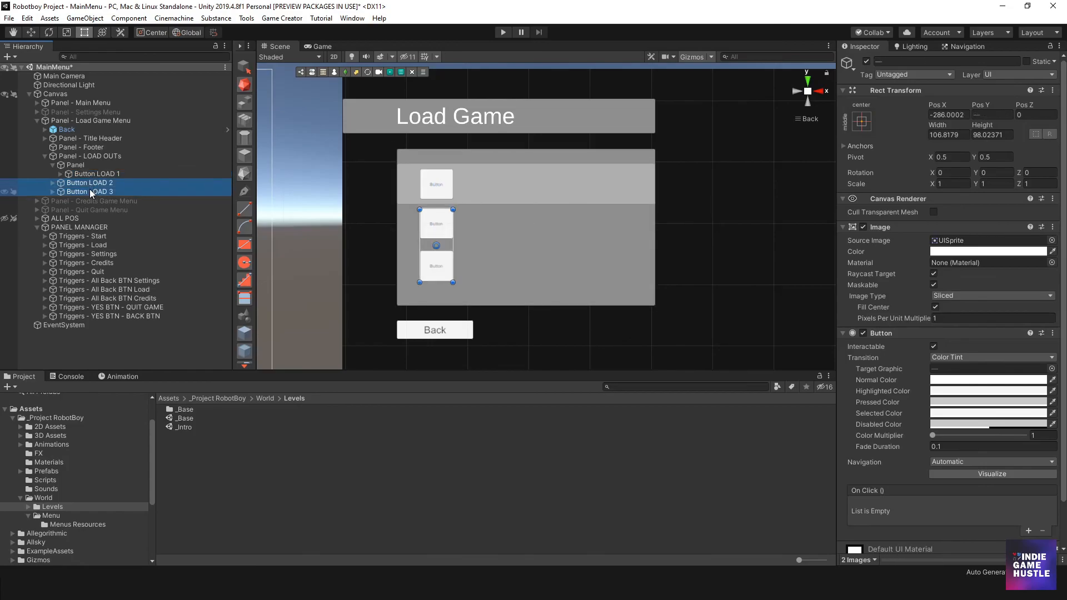
pyautogui.press('Delete')
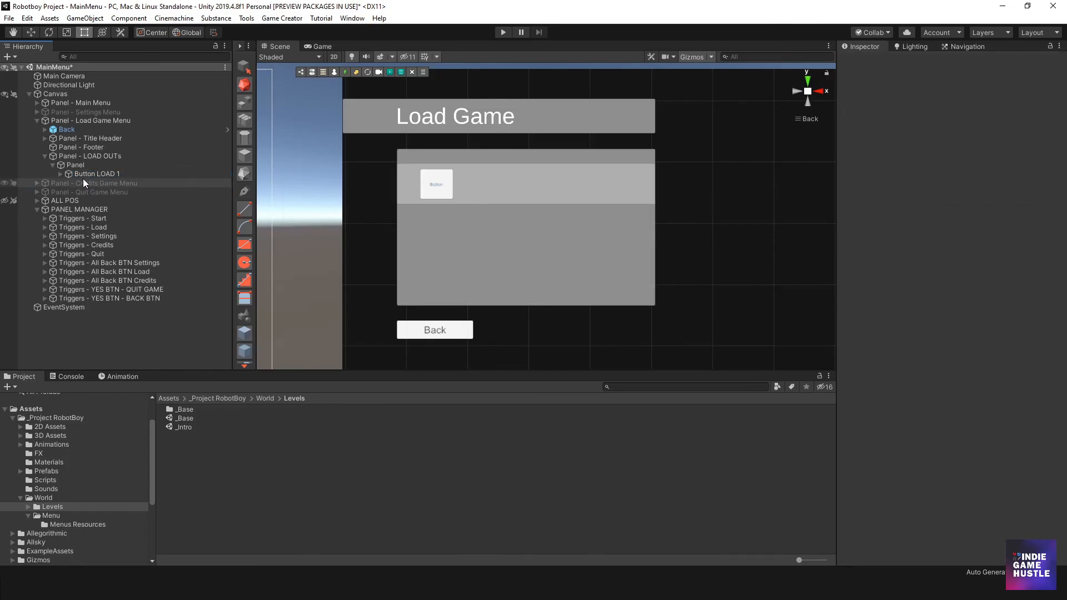
# - Duplicate the strip Panel with its button and place the copy below it, Top about 208 and Bottom about 162
pyautogui.click(78, 165)
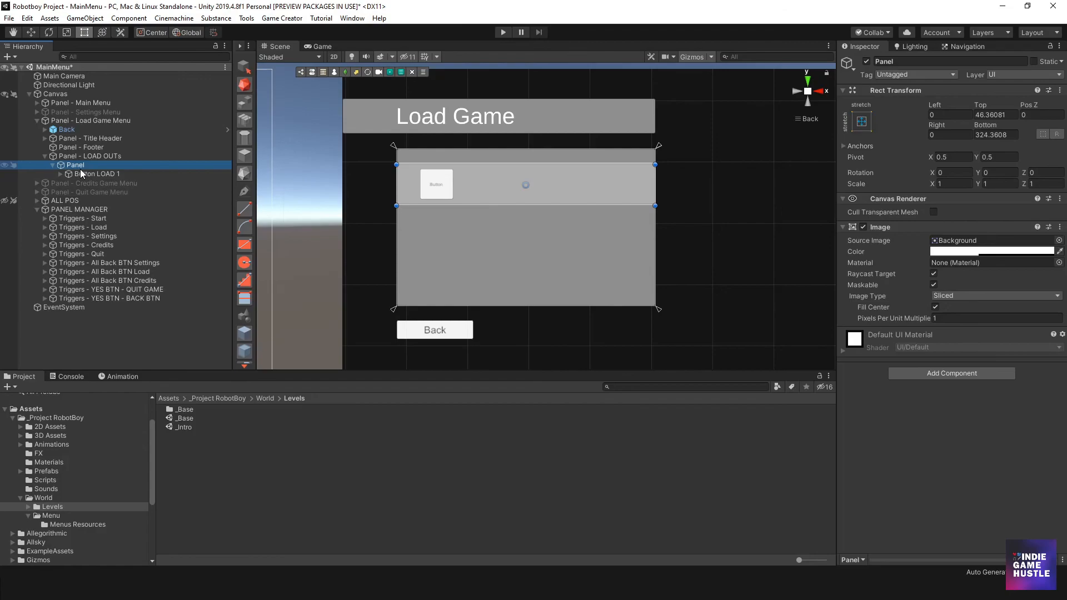
pyautogui.hotkey('ctrl', 'd')
pyautogui.moveTo(501, 194); pyautogui.dragTo(486, 241)
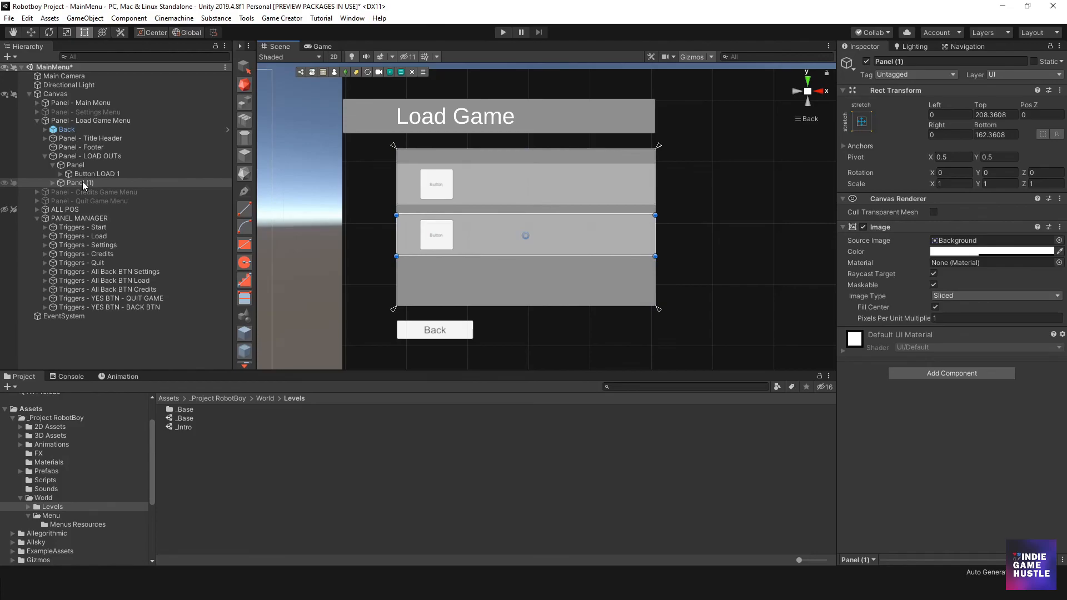
pyautogui.click(53, 183)
# - Try a Horizontal Layout Group component on Panel - LOAD OUTs to arrange the two slot panels
pyautogui.click(99, 156)
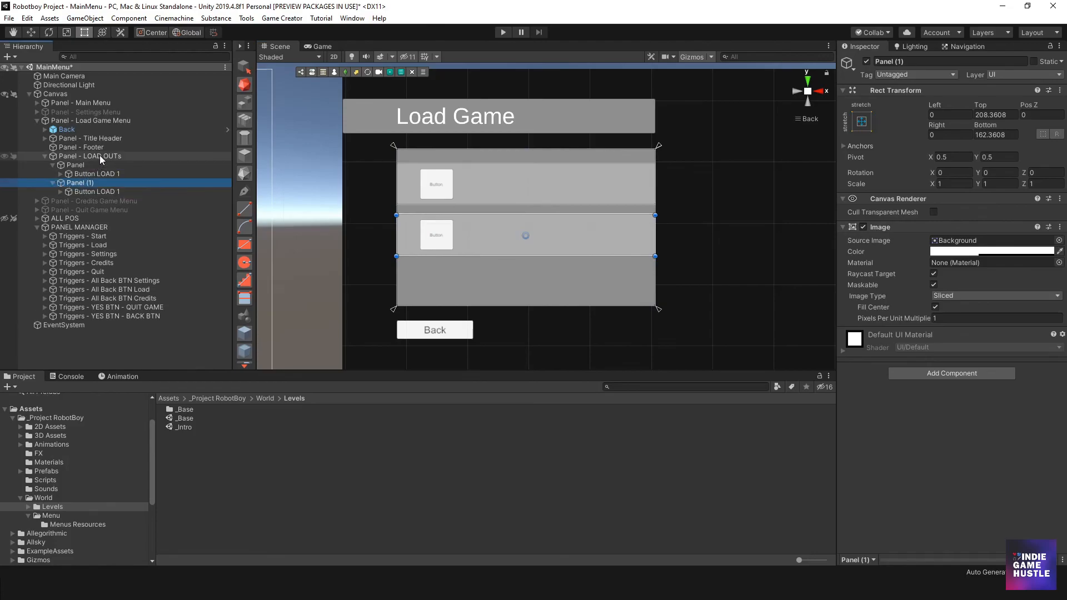
pyautogui.rightClick(100, 156)
pyautogui.press('Escape')
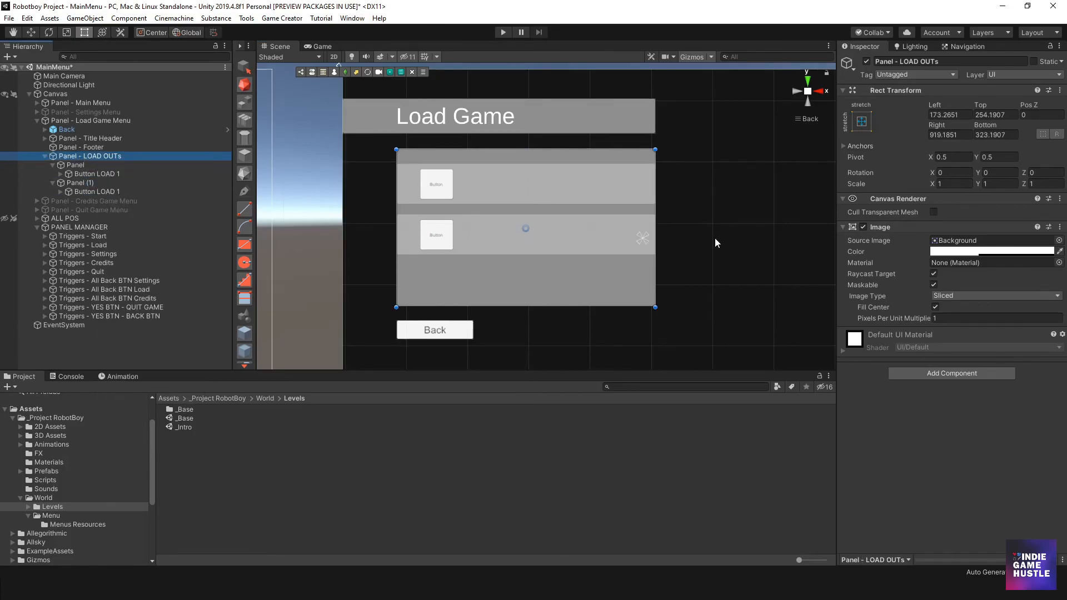
pyautogui.click(941, 373)
pyautogui.click(936, 412)
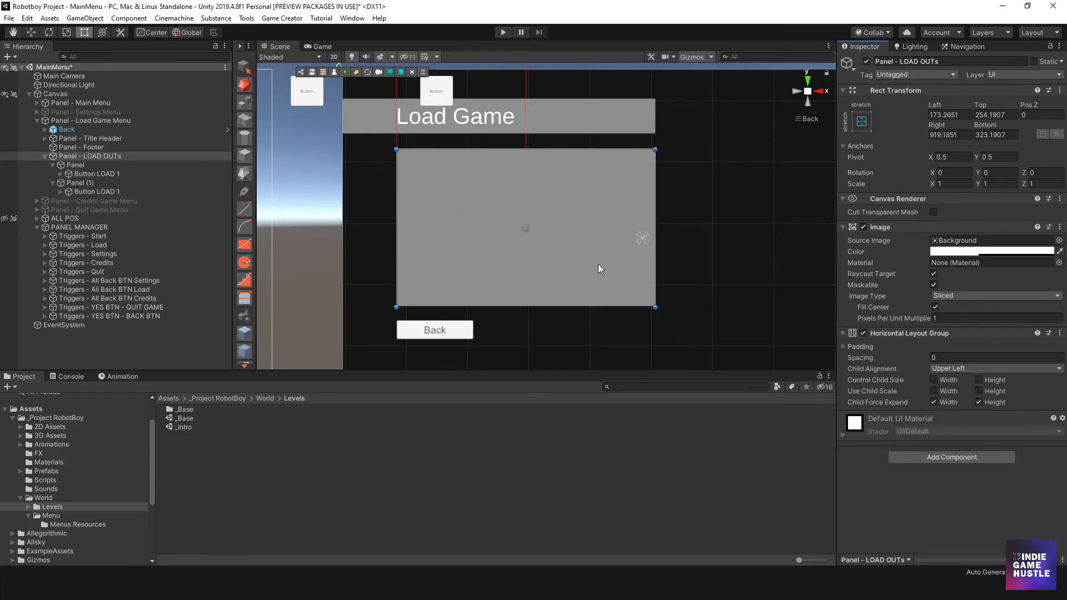
pyautogui.scroll(-1, 462, 233)
pyautogui.hotkey('ctrl', 'z')
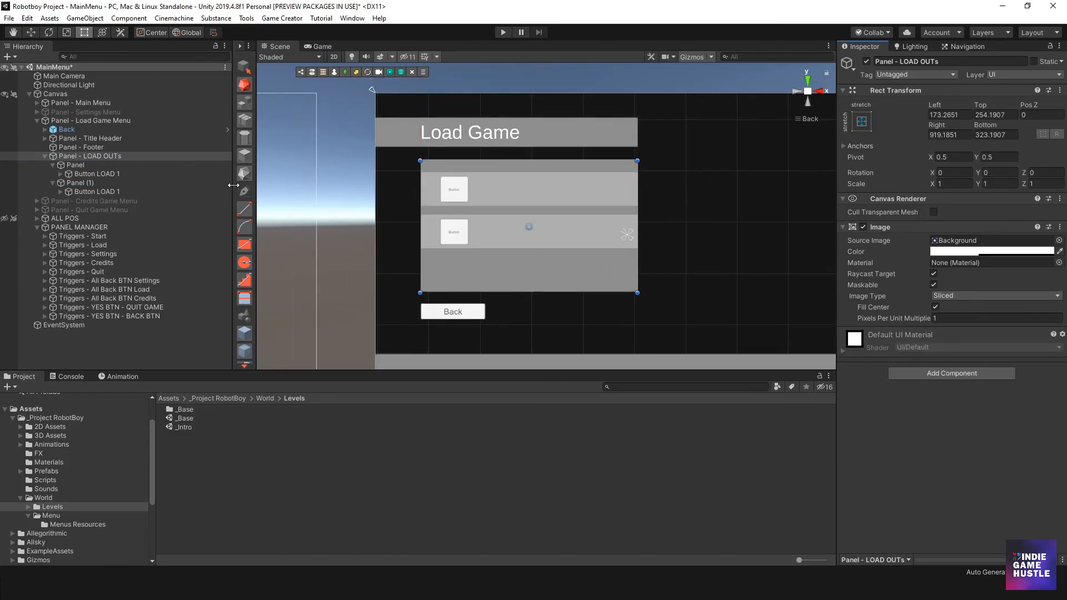
# - Try the top-left anchor preset on both slot panels, Panel and Panel (1), and undo it
pyautogui.scroll(1, 496, 208)
pyautogui.scroll(2, 496, 208)
pyautogui.click(89, 174)
pyautogui.click(79, 165)
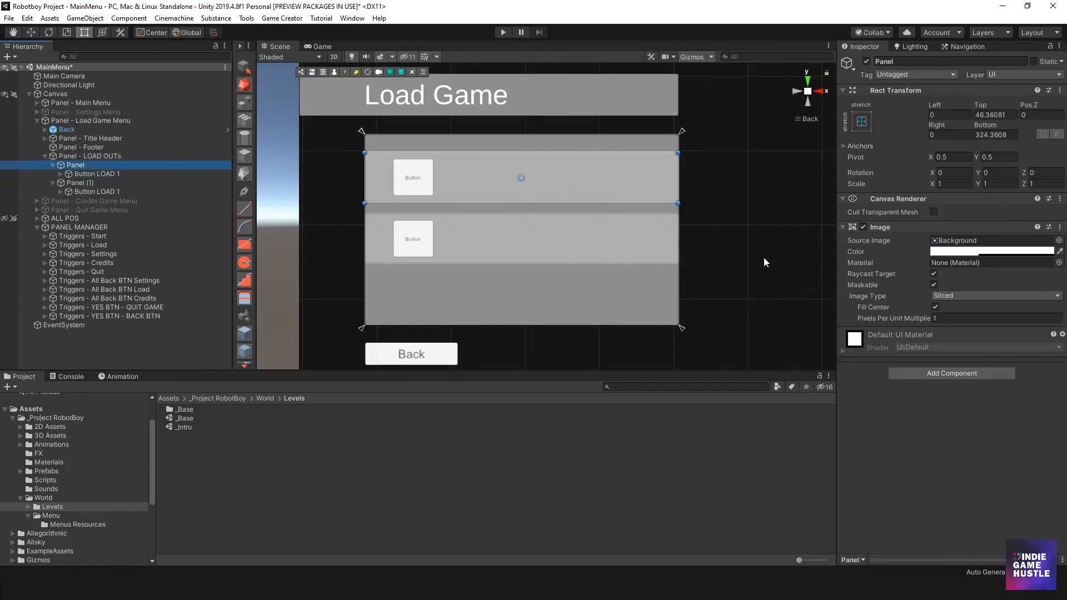
pyautogui.click(861, 123)
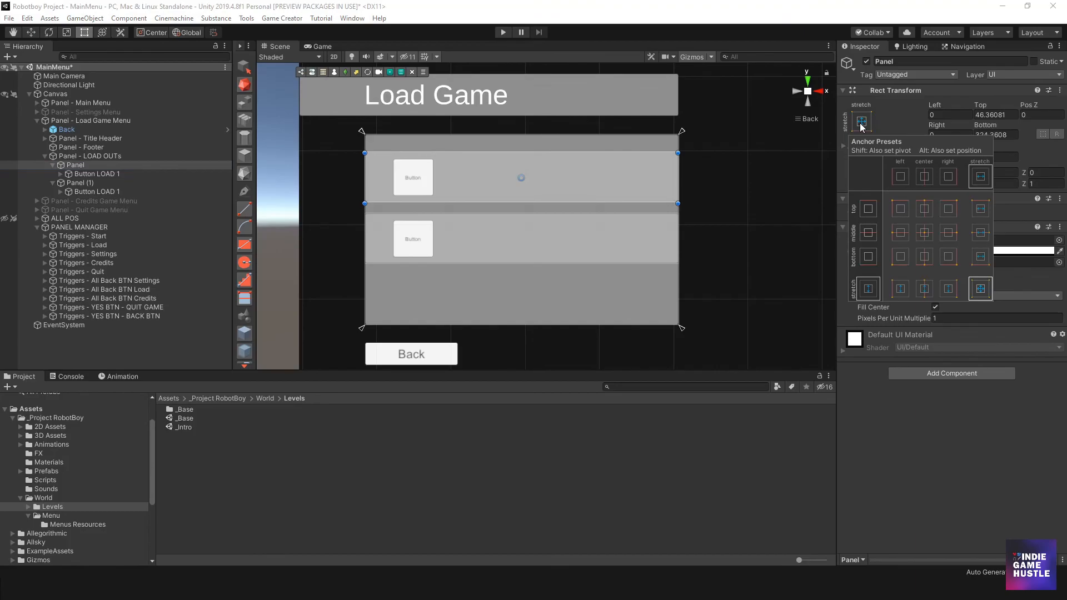
pyautogui.click(892, 212)
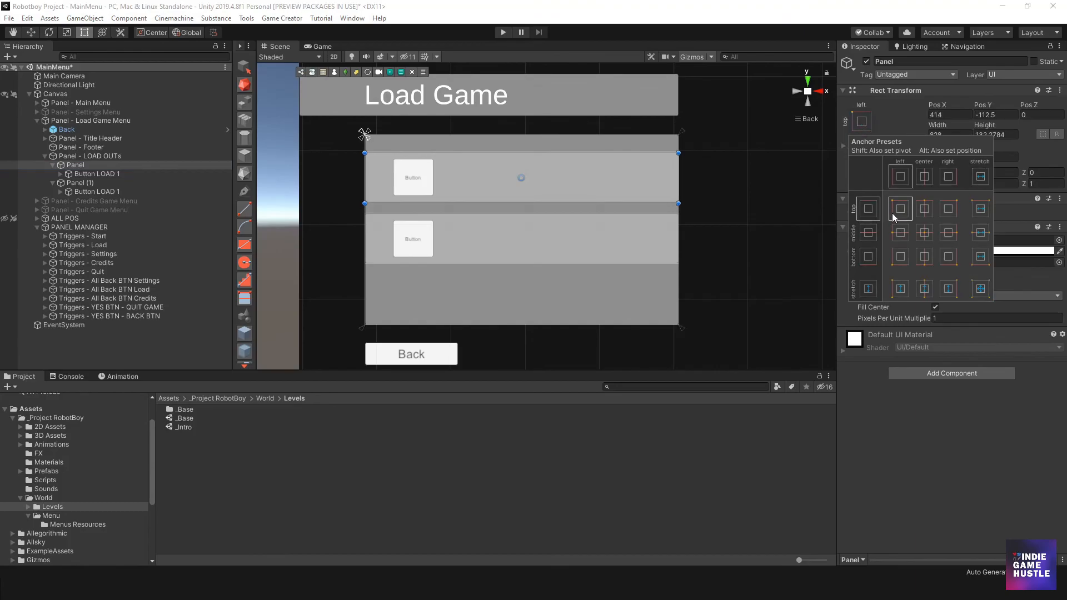
pyautogui.click(505, 238)
pyautogui.click(640, 239)
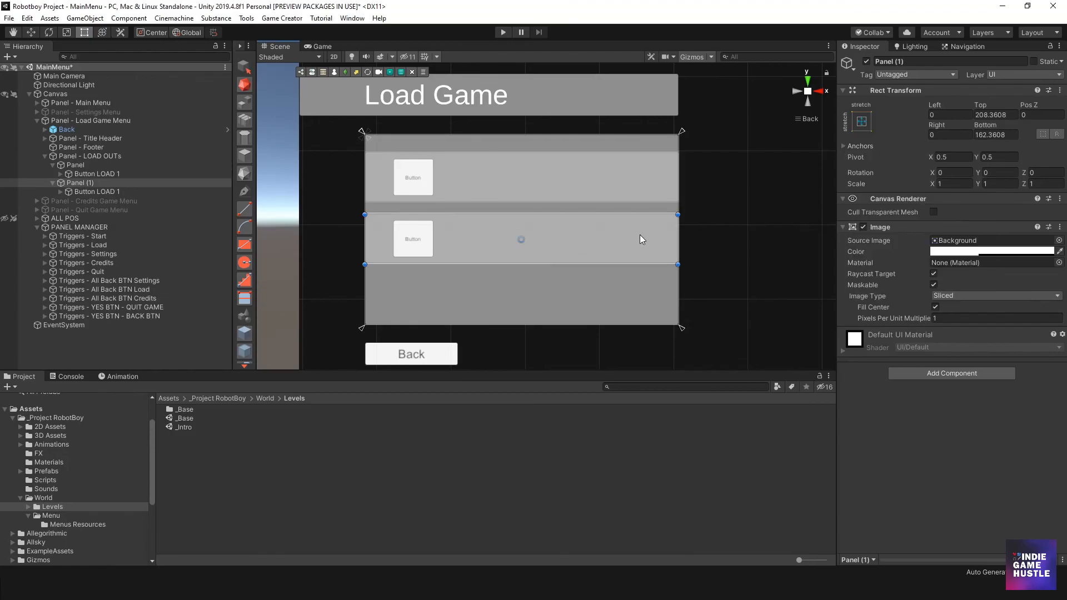
pyautogui.click(866, 123)
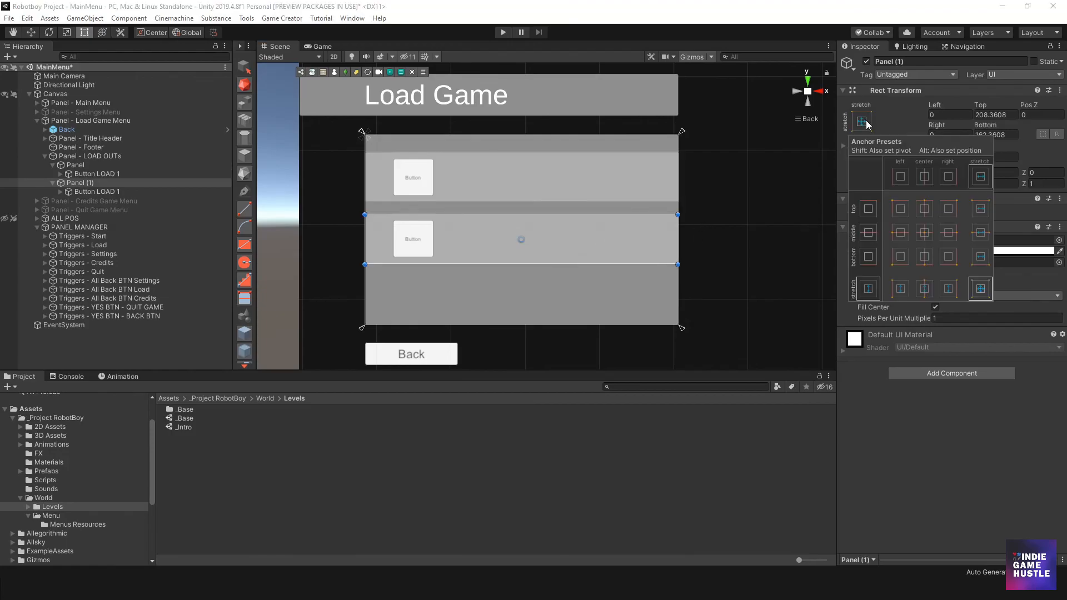
pyautogui.click(895, 208)
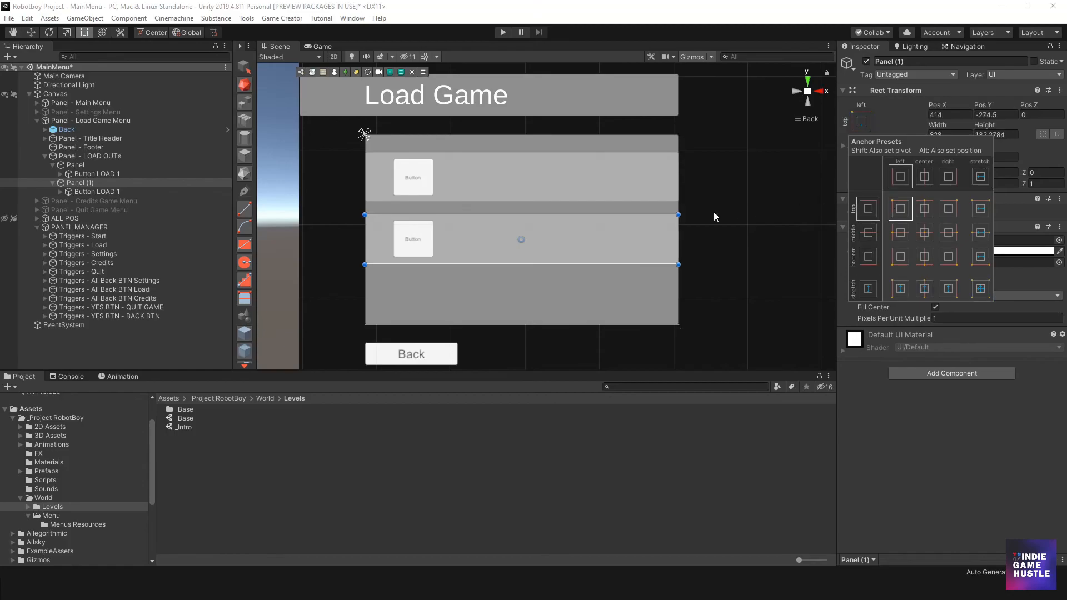
pyautogui.hotkey('ctrl', 'z')
pyautogui.hotkey('ctrl', 'z')
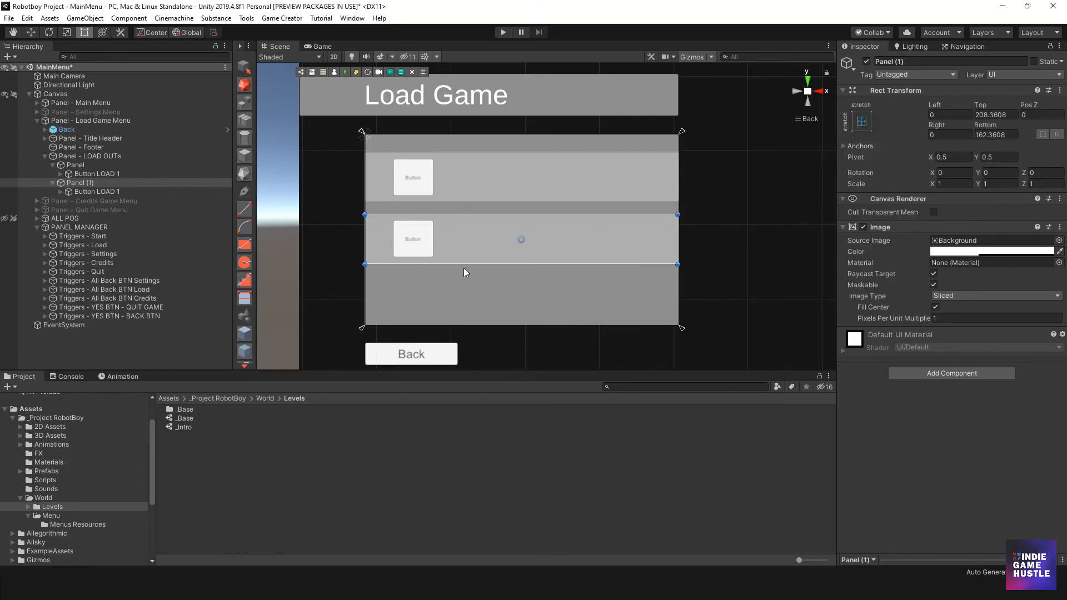
# - Set the anchor preset of Panel - LOAD OUTs to top left
pyautogui.click(391, 142)
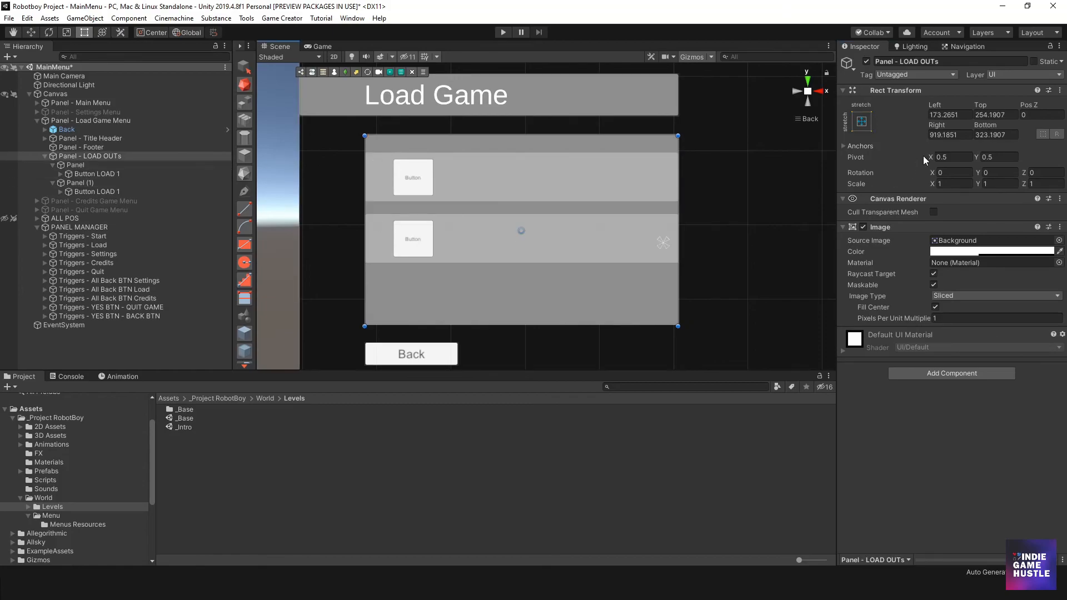
pyautogui.click(864, 122)
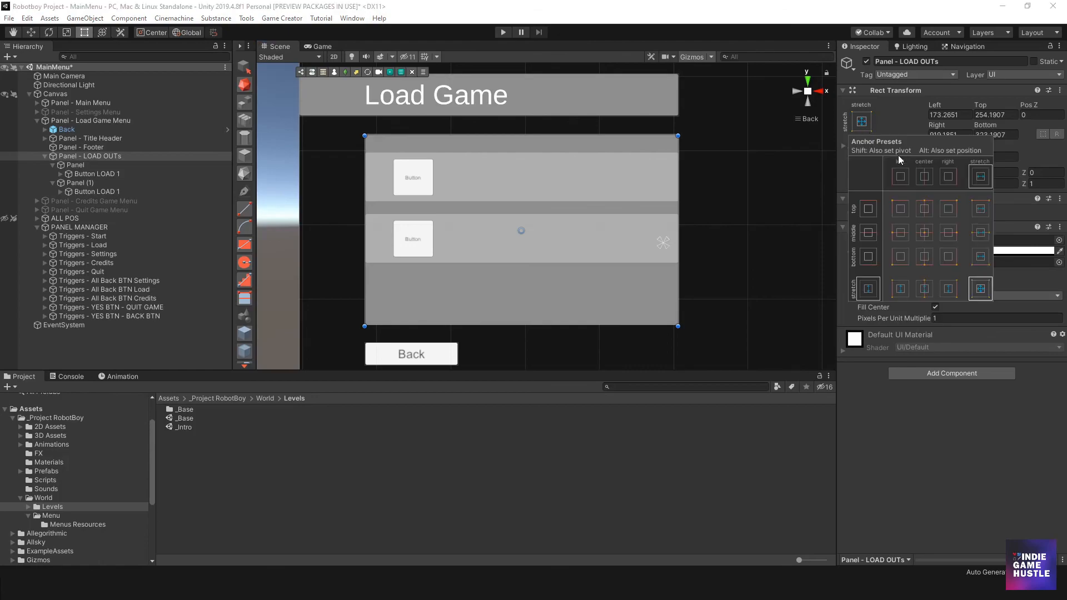
pyautogui.click(906, 209)
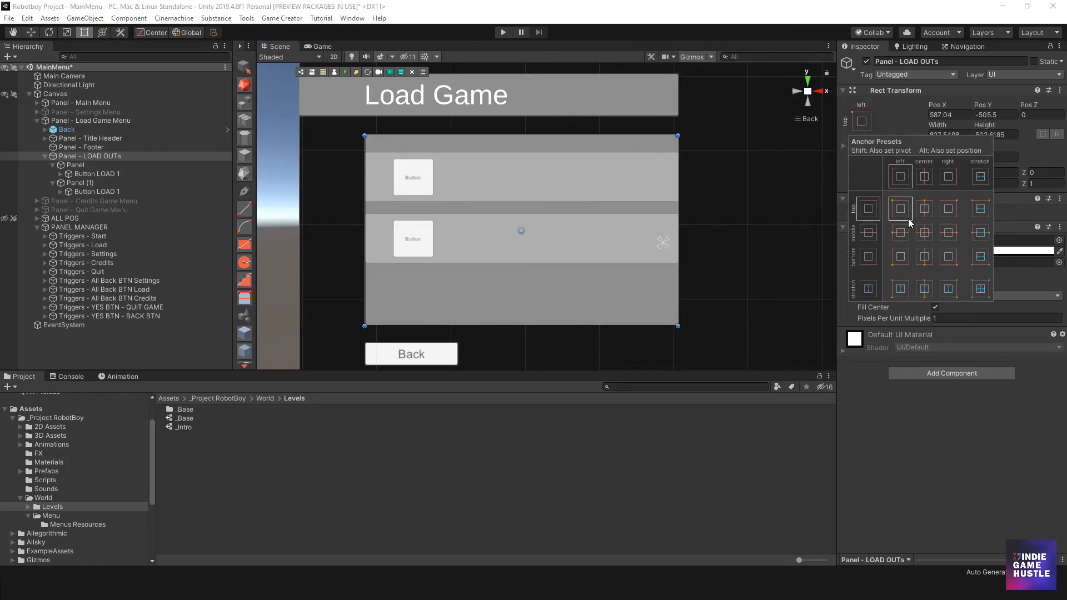
pyautogui.click(95, 189)
# - Duplicate Panel (1) and place the copy below it as the third load slot
pyautogui.click(85, 165)
pyautogui.click(89, 184)
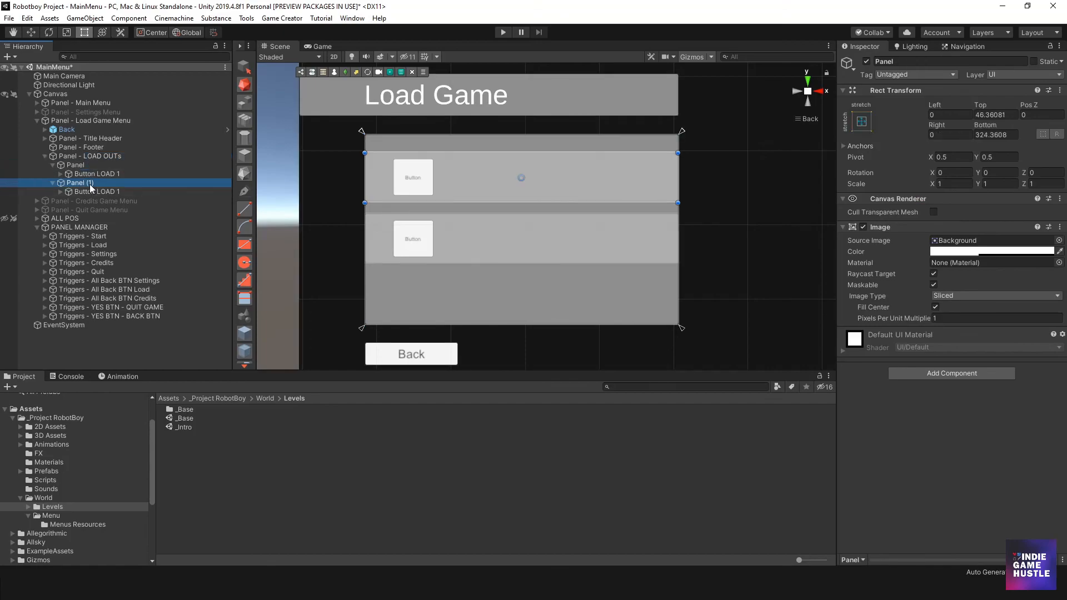
pyautogui.hotkey('ctrl', 'd')
pyautogui.moveTo(448, 238); pyautogui.dragTo(489, 292)
# - Move the lower two slot panels slightly up, and shift all three together upward to spread them evenly within Panel - LOAD OUTs
pyautogui.keyDown('shift'); pyautogui.click(464, 248); pyautogui.keyUp('shift')
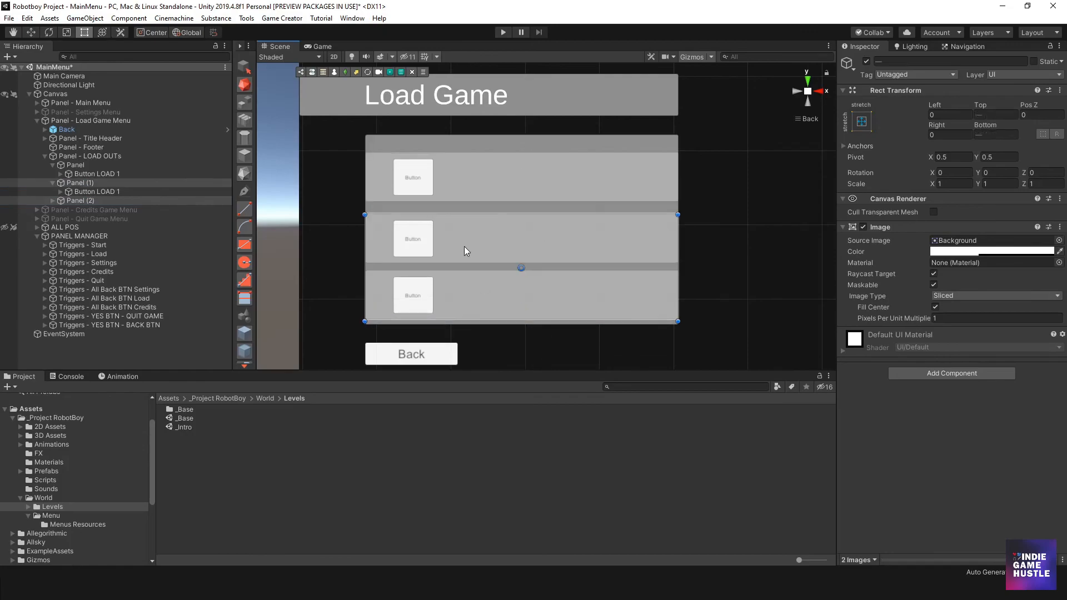
pyautogui.click(98, 184)
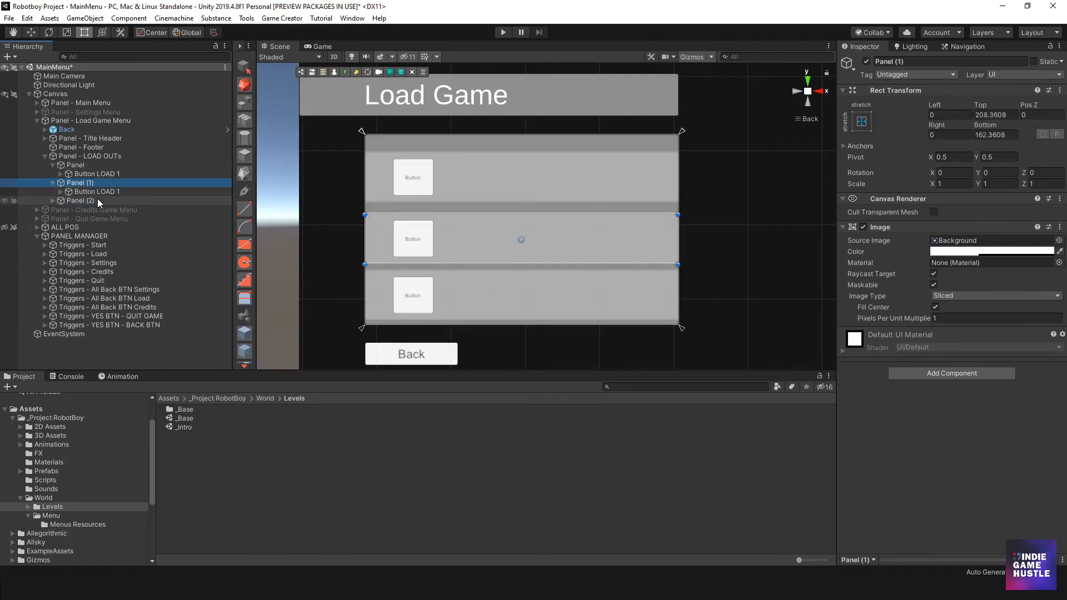
pyautogui.keyDown('shift'); pyautogui.click(98, 200); pyautogui.keyUp('shift')
pyautogui.click(485, 239)
pyautogui.moveTo(487, 243); pyautogui.dragTo(488, 235)
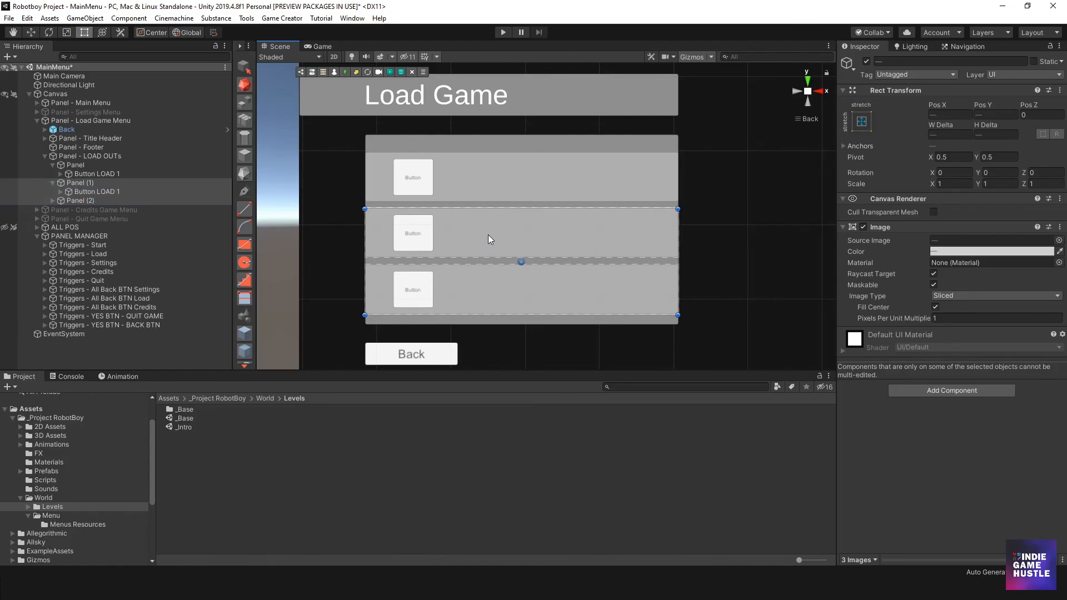
pyautogui.keyDown('shift'); pyautogui.click(483, 179); pyautogui.keyUp('shift')
pyautogui.moveTo(482, 184); pyautogui.dragTo(482, 178)
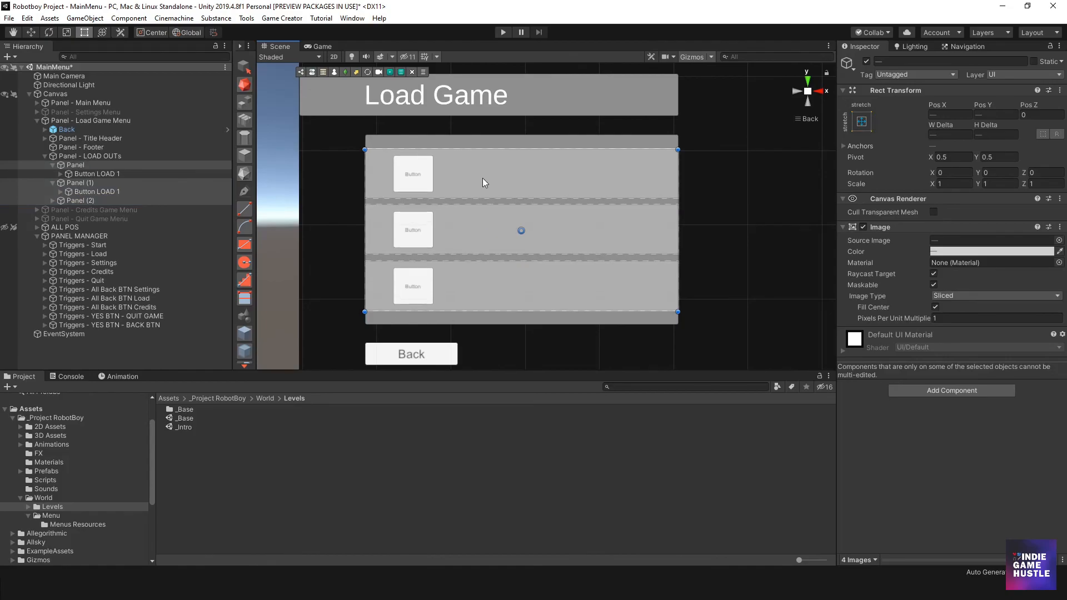
pyautogui.click(324, 231)
pyautogui.scroll(-5, 509, 245)
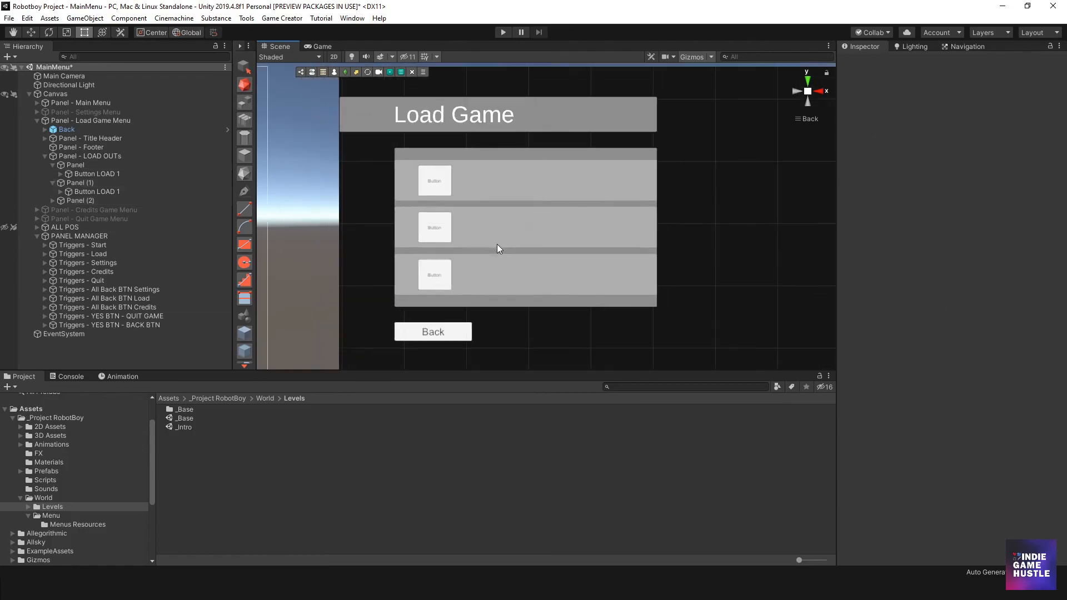
pyautogui.scroll(4, 521, 224)
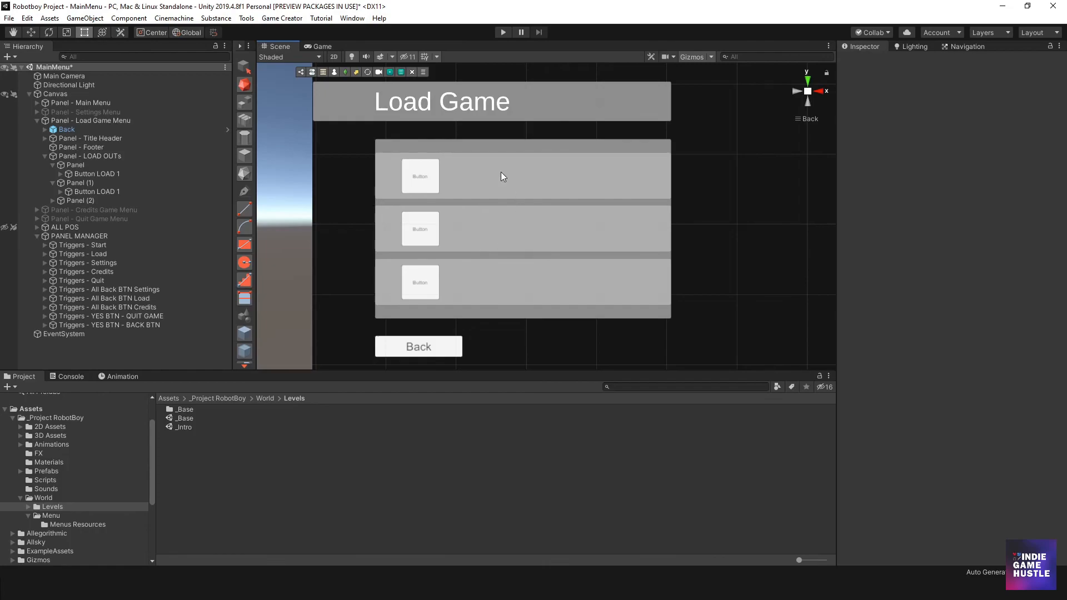
pyautogui.click(422, 177)
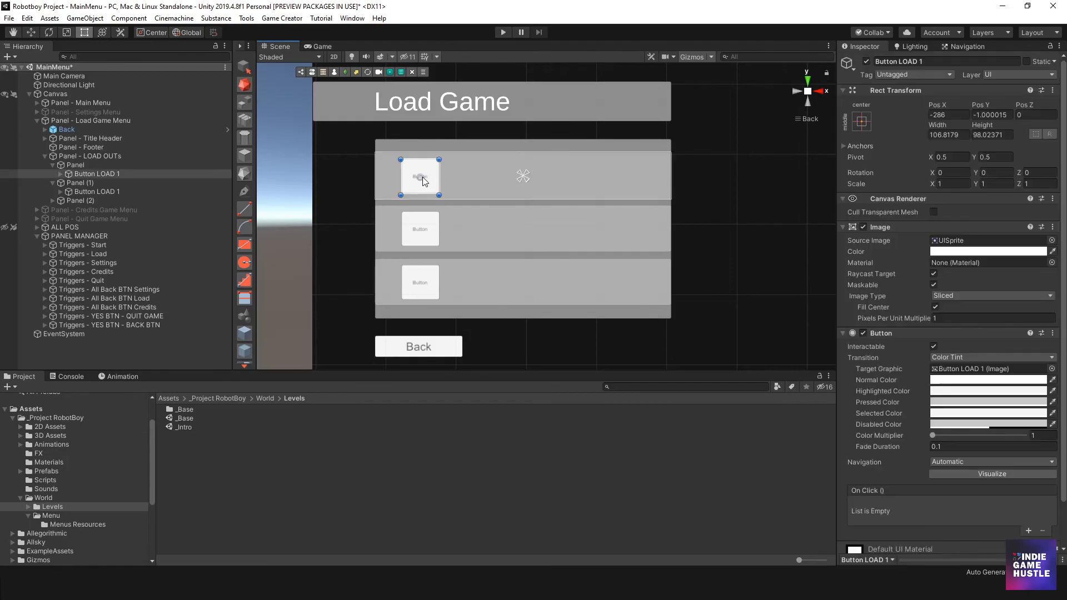
pyautogui.click(422, 177)
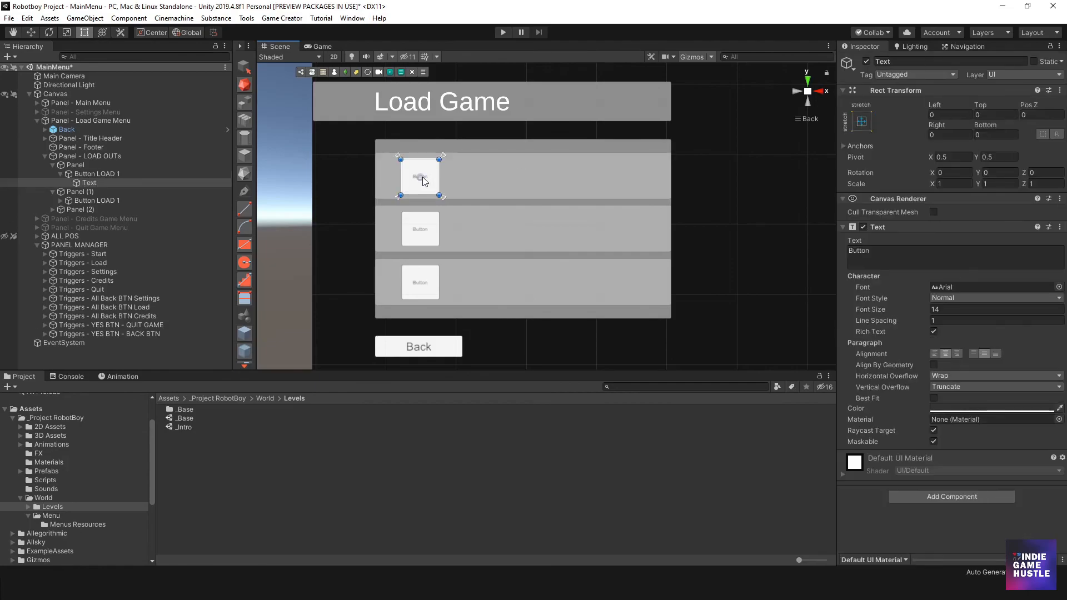
pyautogui.click(60, 174)
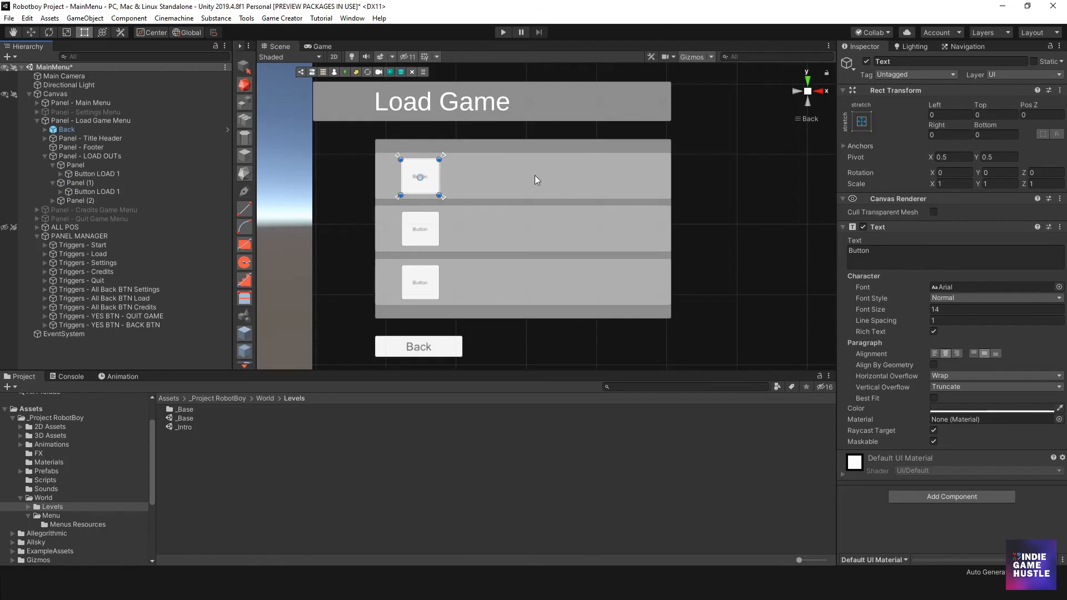
# - Add a UI Text to the first slot panel, set its font size to 36, and place it just right of the button, about 263 wide
pyautogui.click(86, 164)
pyautogui.click(96, 174)
pyautogui.click(82, 165)
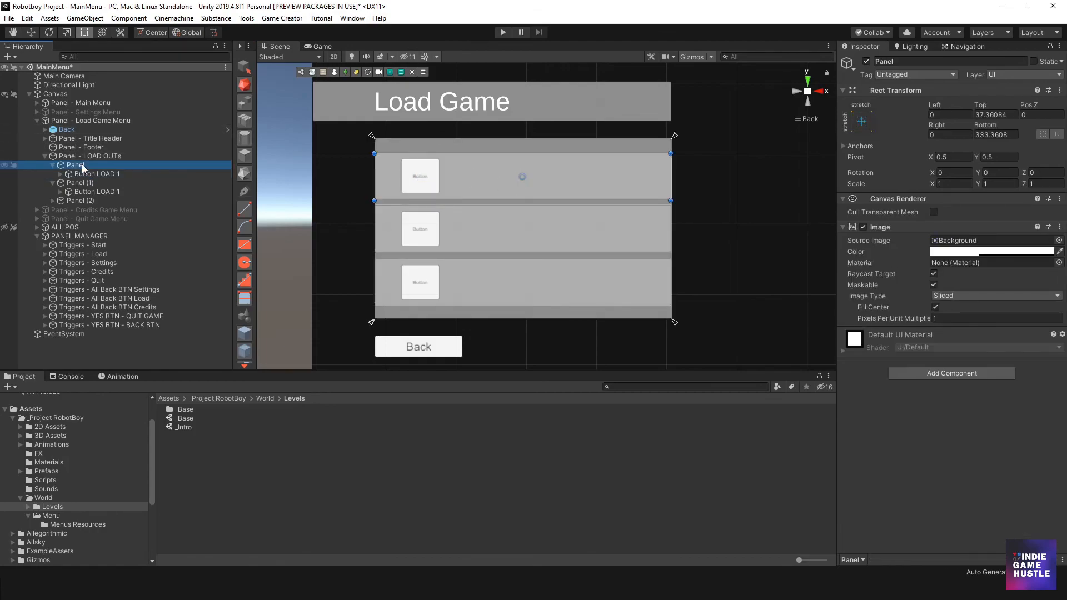
pyautogui.rightClick(82, 164)
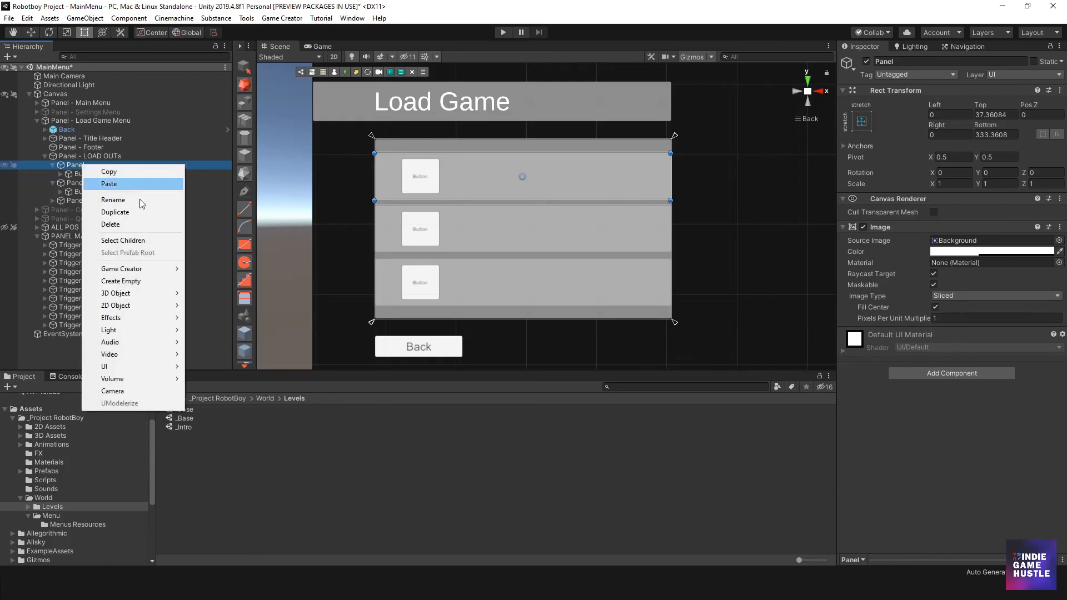
pyautogui.moveTo(137, 368)
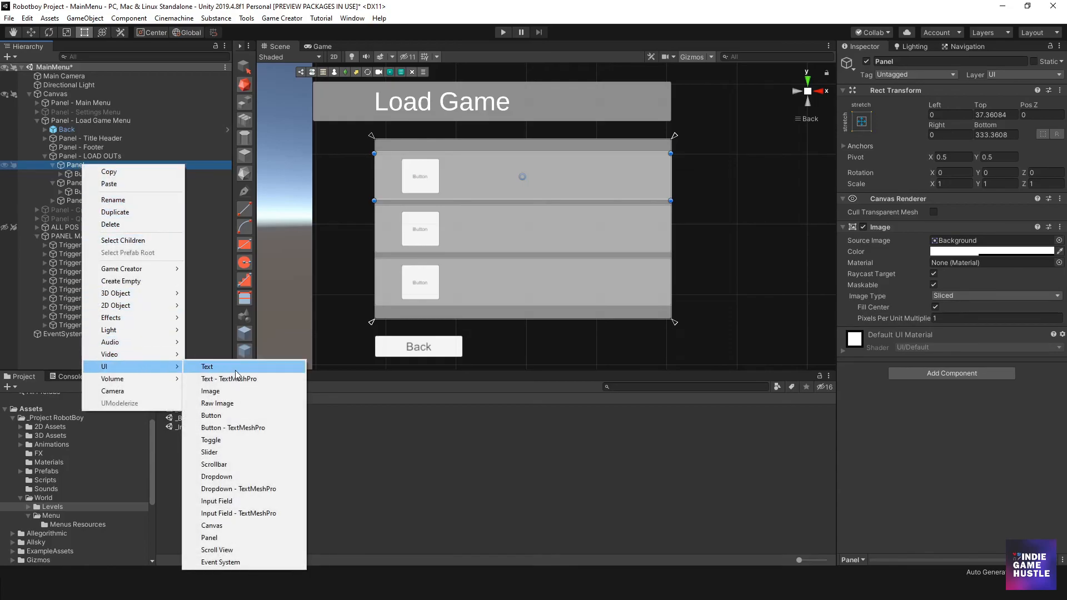
pyautogui.click(235, 369)
pyautogui.click(934, 310)
pyautogui.write('36')
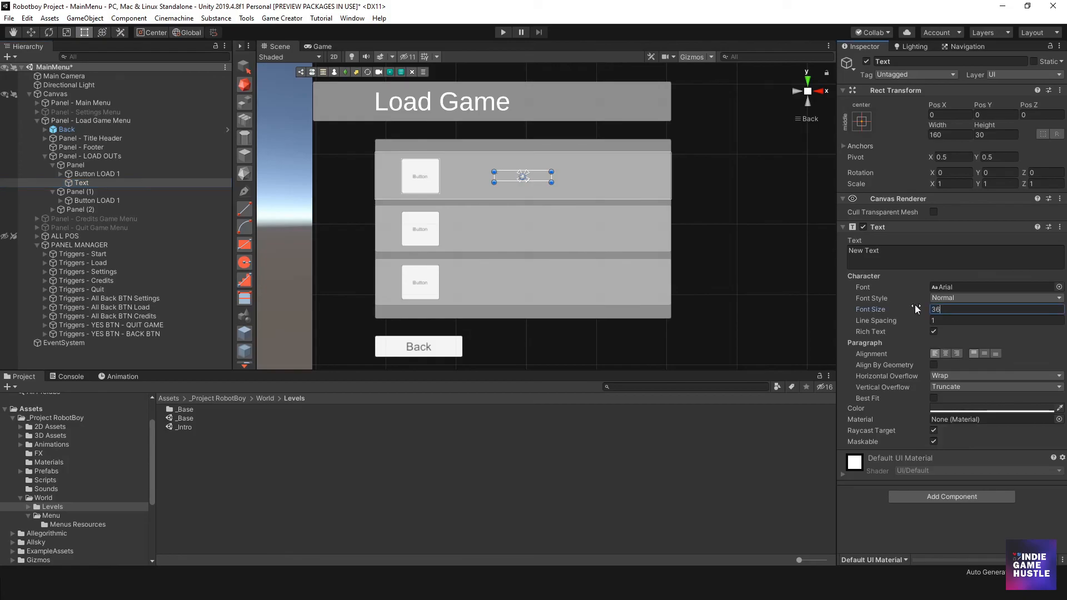
pyautogui.moveTo(550, 182); pyautogui.dragTo(494, 178)
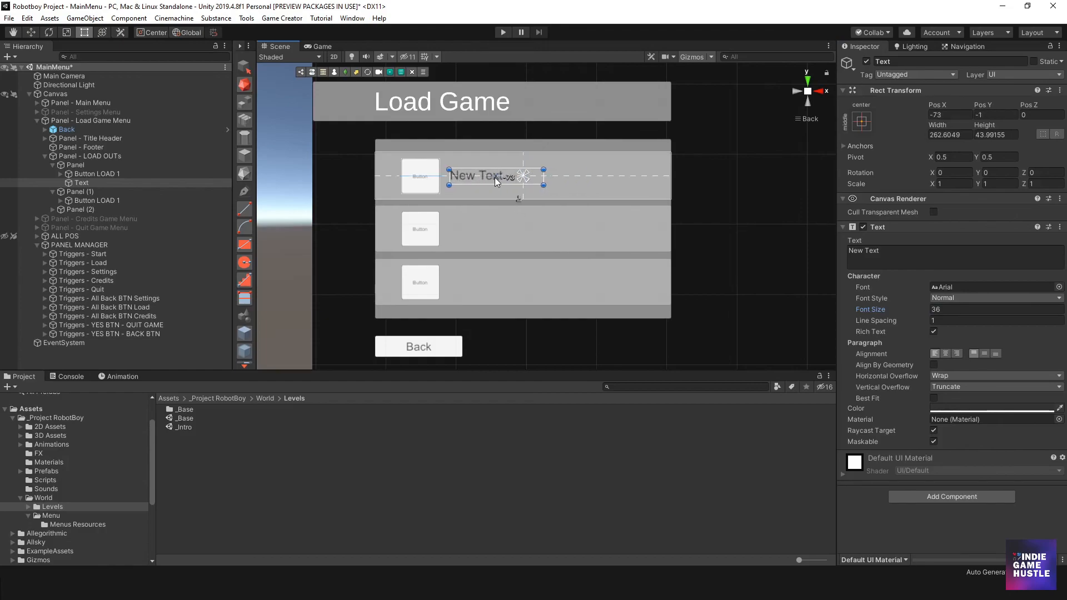
# - Change the new text's content to "Area" and shorten its box to about 104 wide
pyautogui.click(904, 254)
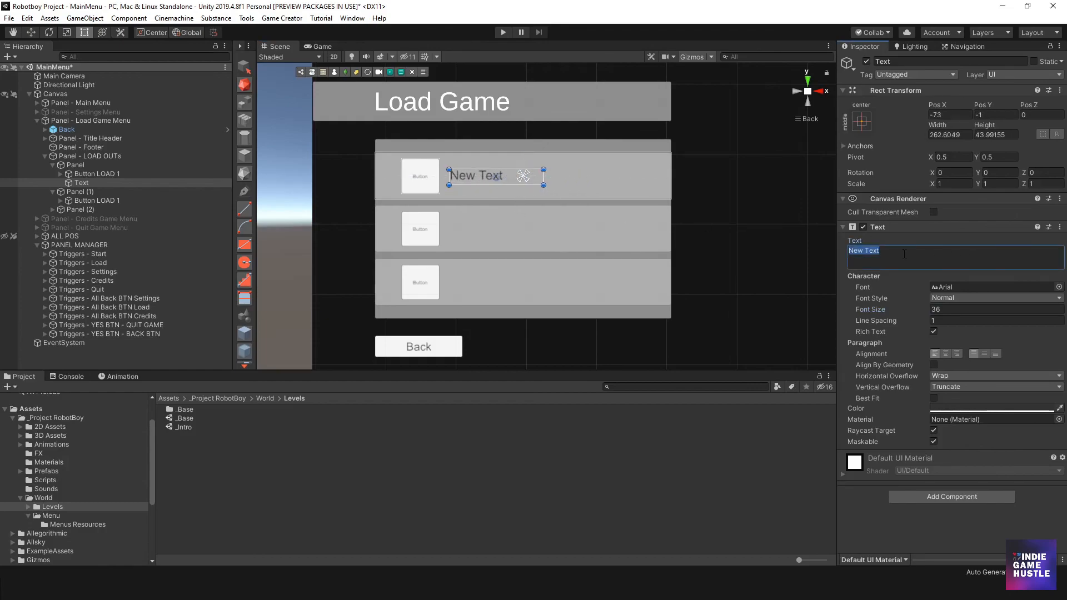
pyautogui.write('A')
pyautogui.write('uto')
pyautogui.press('BackSpace')
pyautogui.press('BackSpace')
pyautogui.press('BackSpace')
pyautogui.write('rea')
pyautogui.moveTo(544, 177); pyautogui.dragTo(488, 177)
# - Duplicate the Area text, place the copy to its right, and change the copy's content to "Location"
pyautogui.click(95, 191)
pyautogui.click(90, 181)
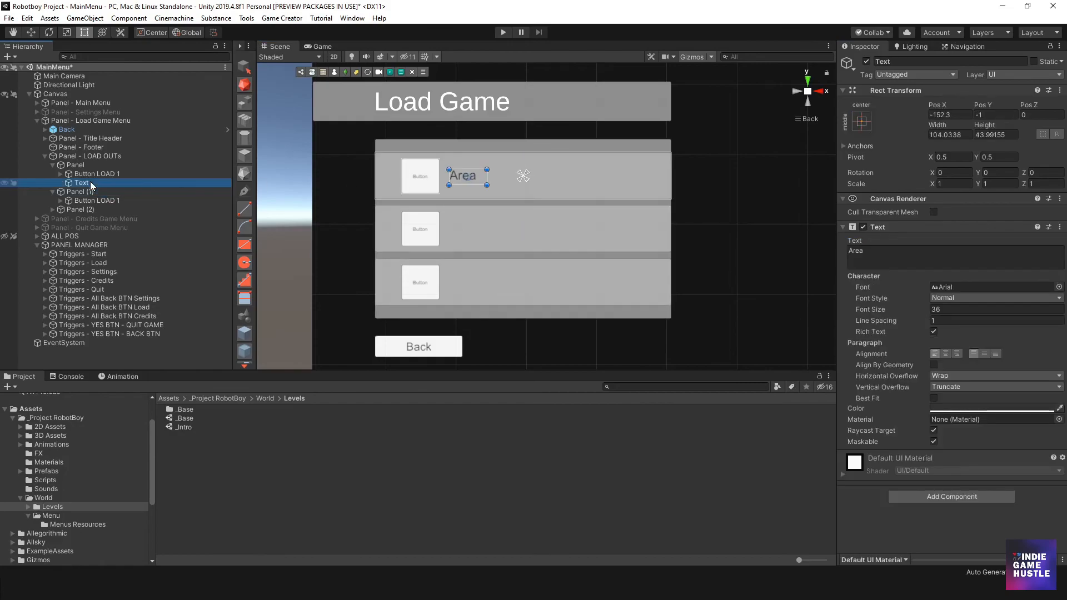
pyautogui.hotkey('ctrl', 'd')
pyautogui.moveTo(455, 177); pyautogui.dragTo(504, 181)
pyautogui.click(883, 246)
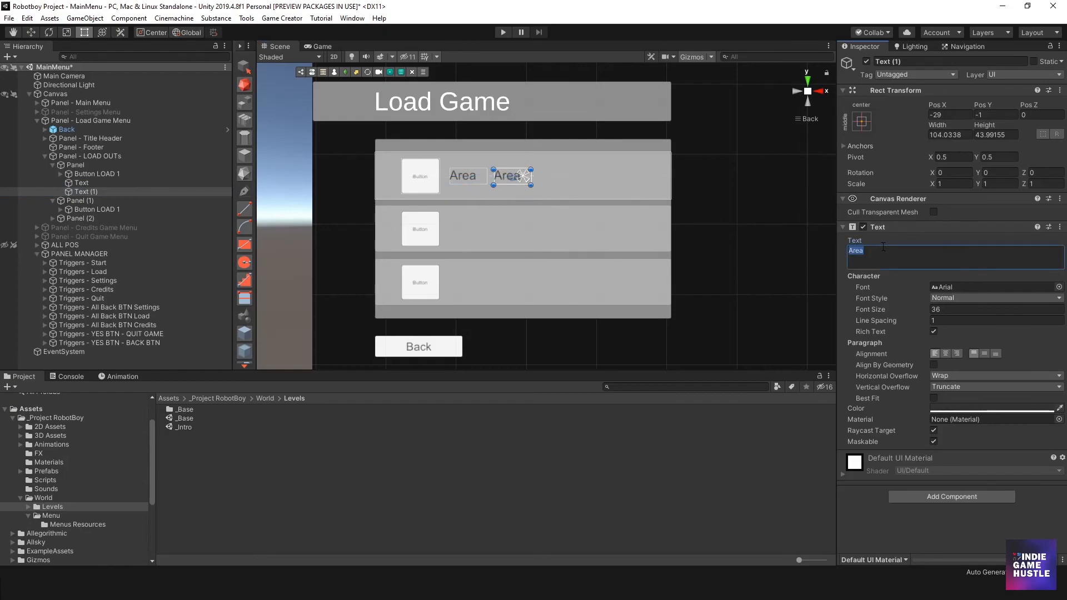
pyautogui.write('Location')
# - Narrow the Area text box to about 81 and widen the Location box to about 497, starting right beside Area
pyautogui.click(468, 178)
pyautogui.moveTo(487, 177); pyautogui.dragTo(660, 183)
pyautogui.click(500, 175)
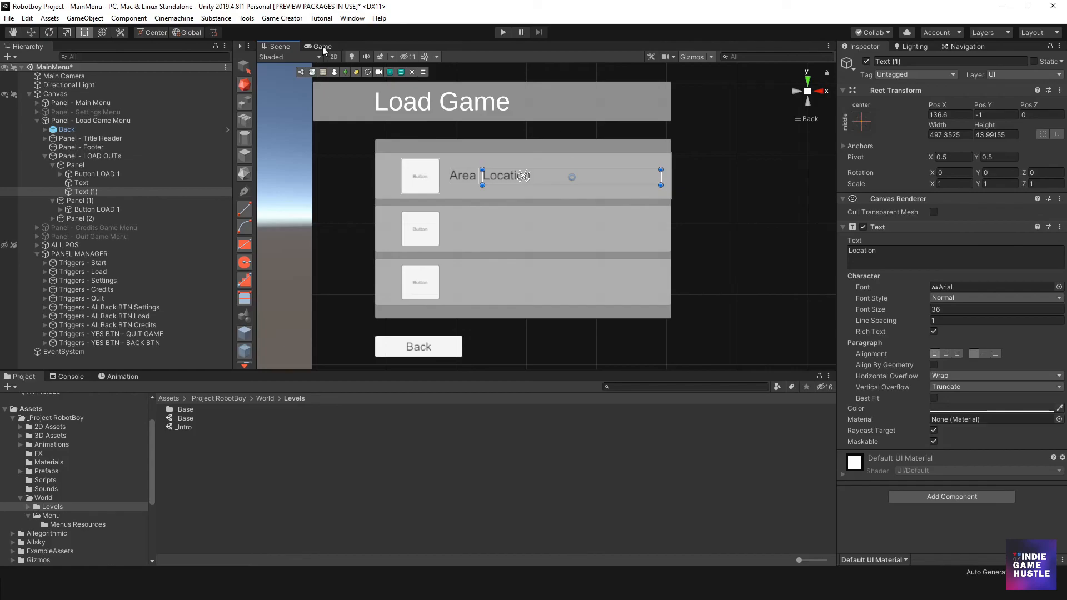
# - Delete the second and third slot panels, Panel (1) and Panel (2), from Panel - LOAD OUTs
pyautogui.click(82, 202)
pyautogui.keyDown('shift'); pyautogui.click(82, 217); pyautogui.keyUp('shift')
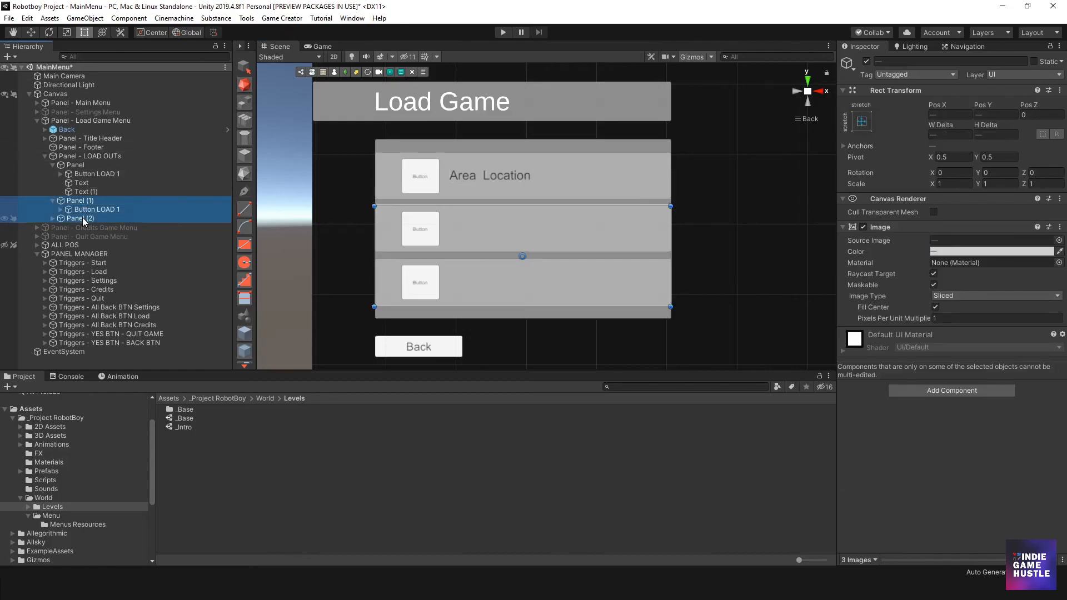
pyautogui.press('Delete')
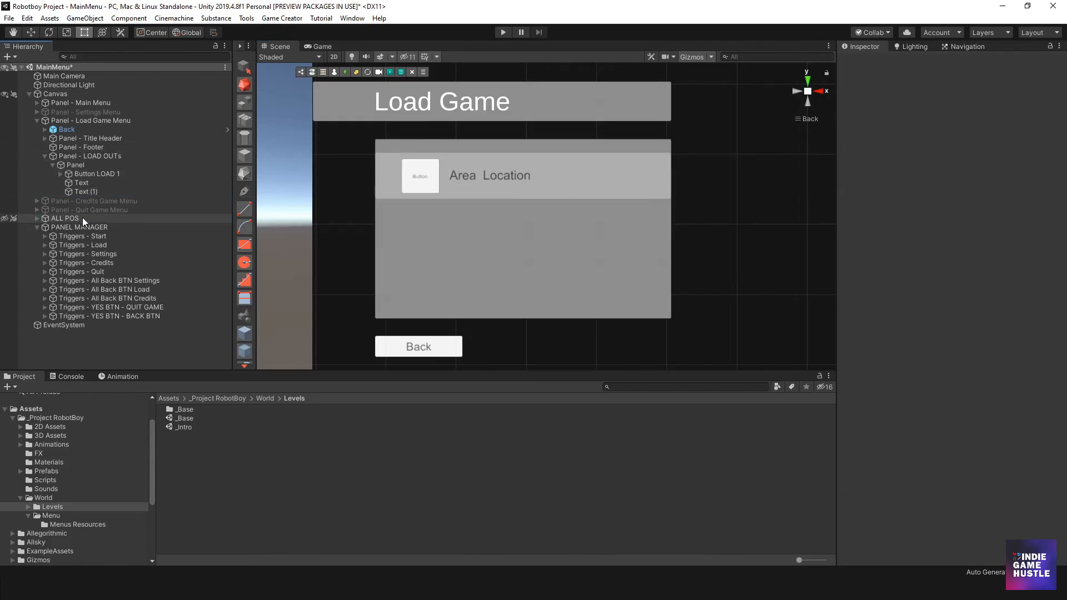
# - Duplicate the first slot panel with its labels twice and space the copies below it as the second and third slots
pyautogui.click(79, 164)
pyautogui.hotkey('ctrl', 'd')
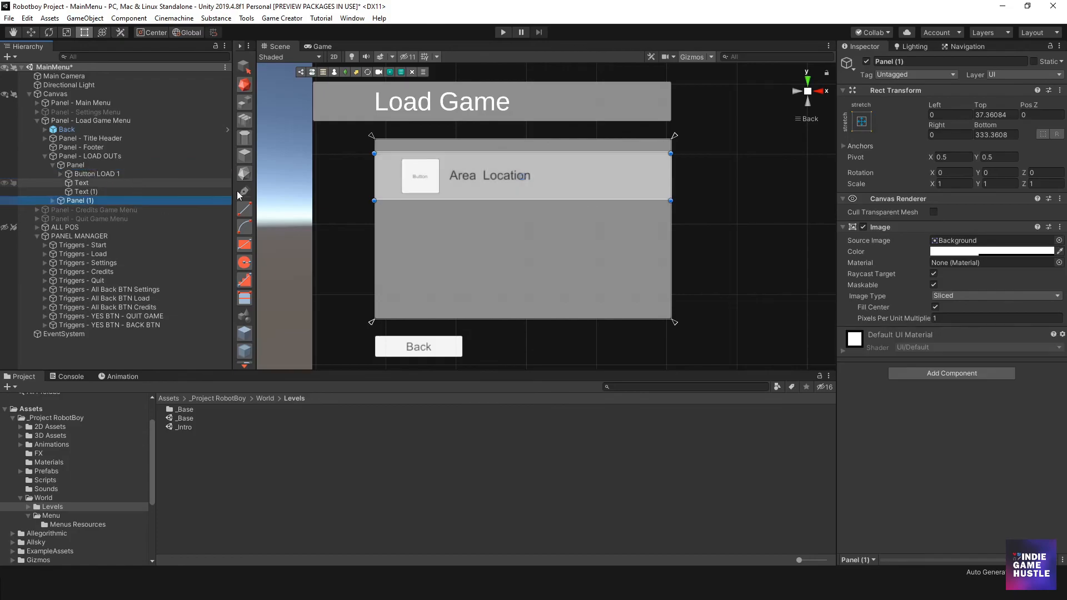
pyautogui.moveTo(569, 169); pyautogui.dragTo(572, 288)
pyautogui.hotkey('ctrl', 'd')
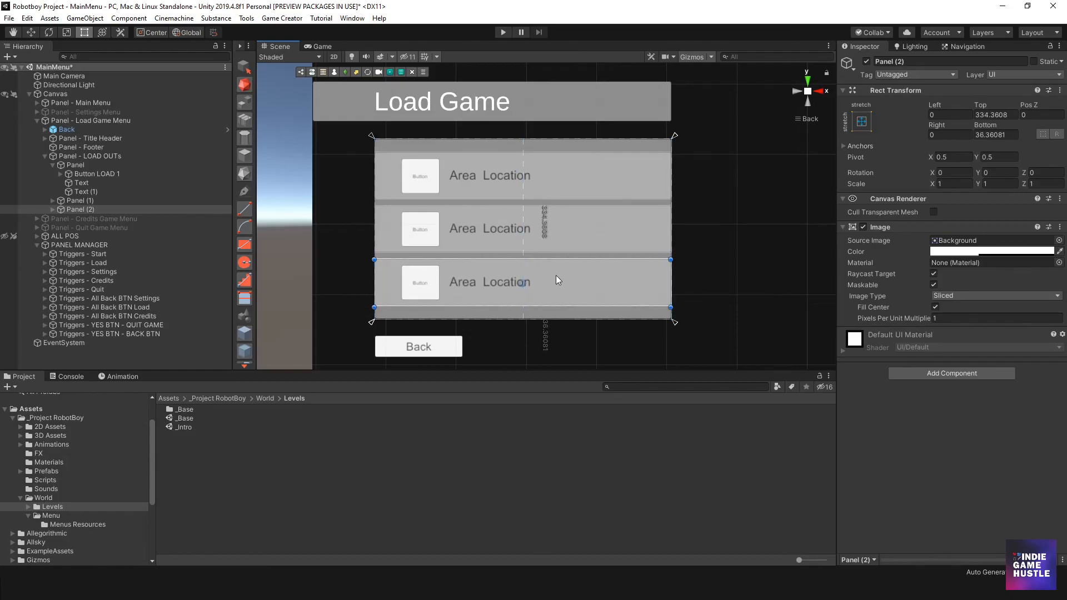
pyautogui.click(271, 195)
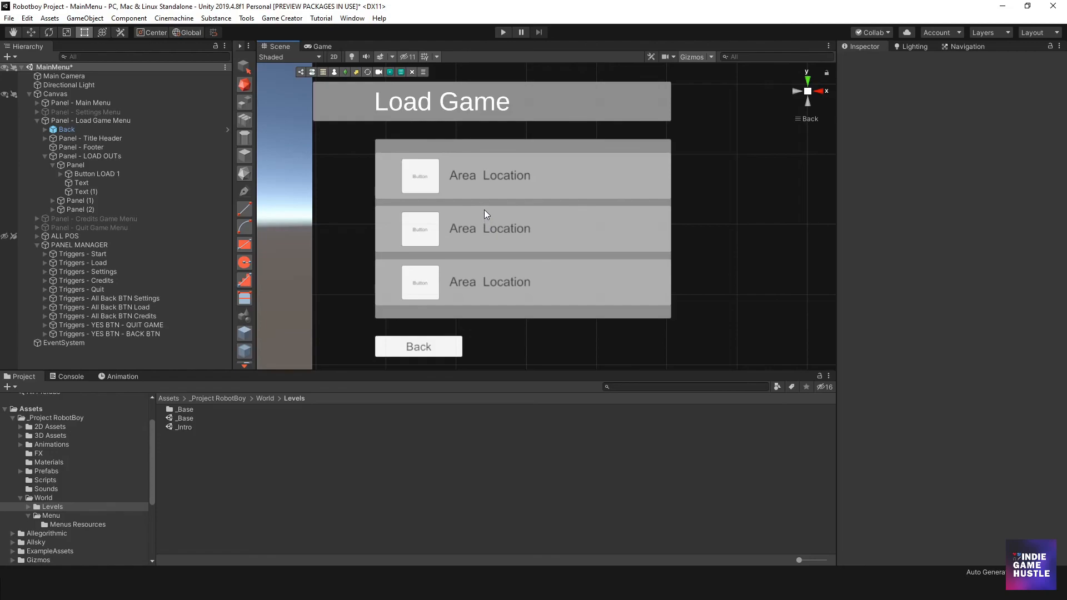
# - Try lowering the upper edge of Panel - LOAD OUTs and undo it
pyautogui.click(469, 154)
pyautogui.moveTo(499, 140); pyautogui.dragTo(497, 156)
pyautogui.hotkey('ctrl', 'z')
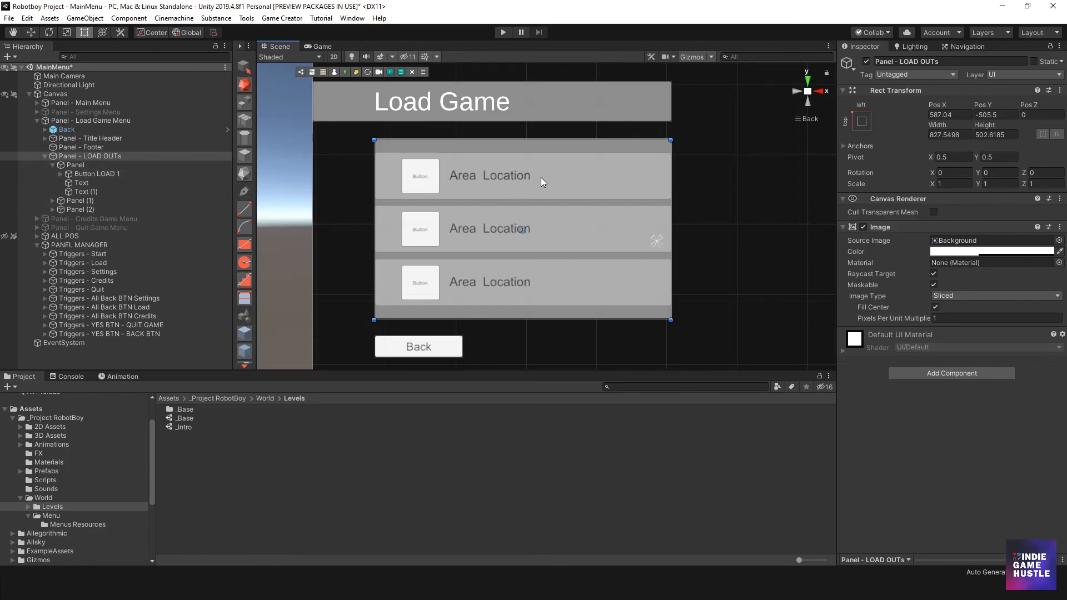
# - Set the anchor presets of the first two slot panels, Panel and Panel (1), to top left
pyautogui.click(72, 165)
pyautogui.click(54, 165)
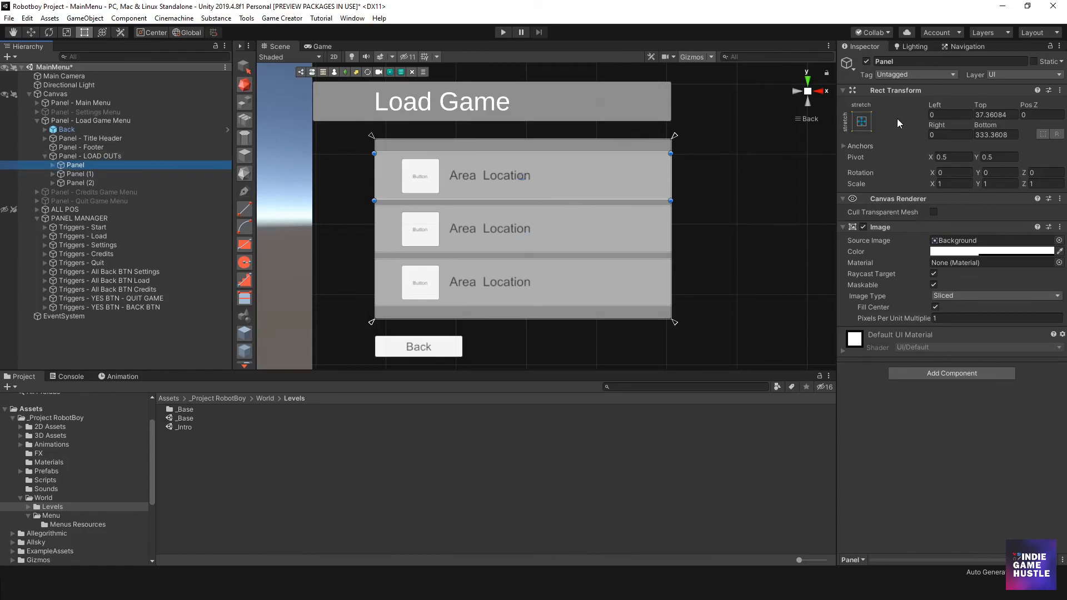
pyautogui.click(863, 122)
pyautogui.click(901, 209)
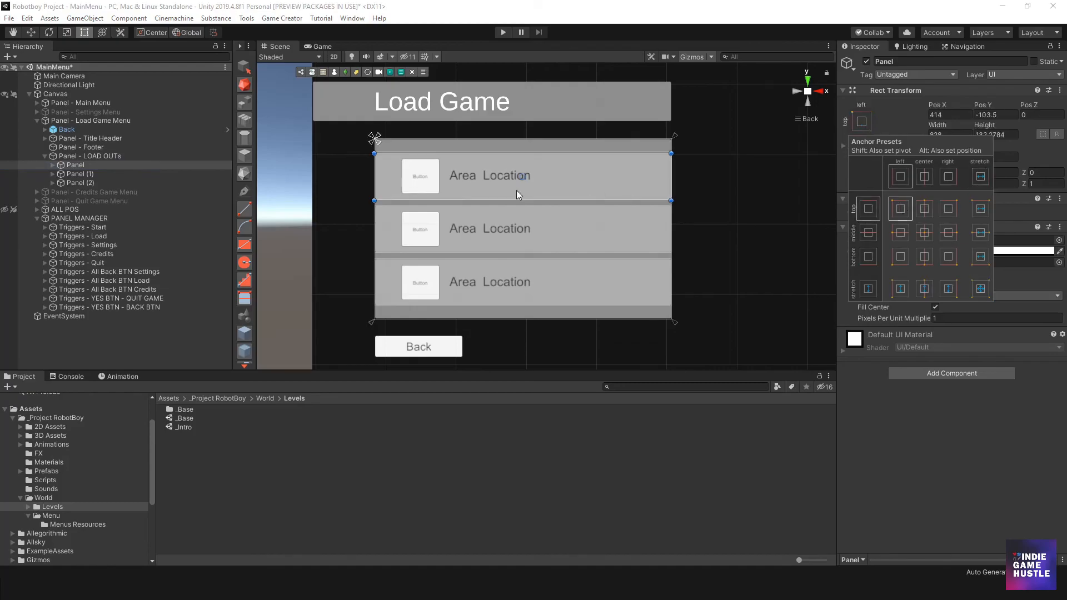
pyautogui.click(635, 239)
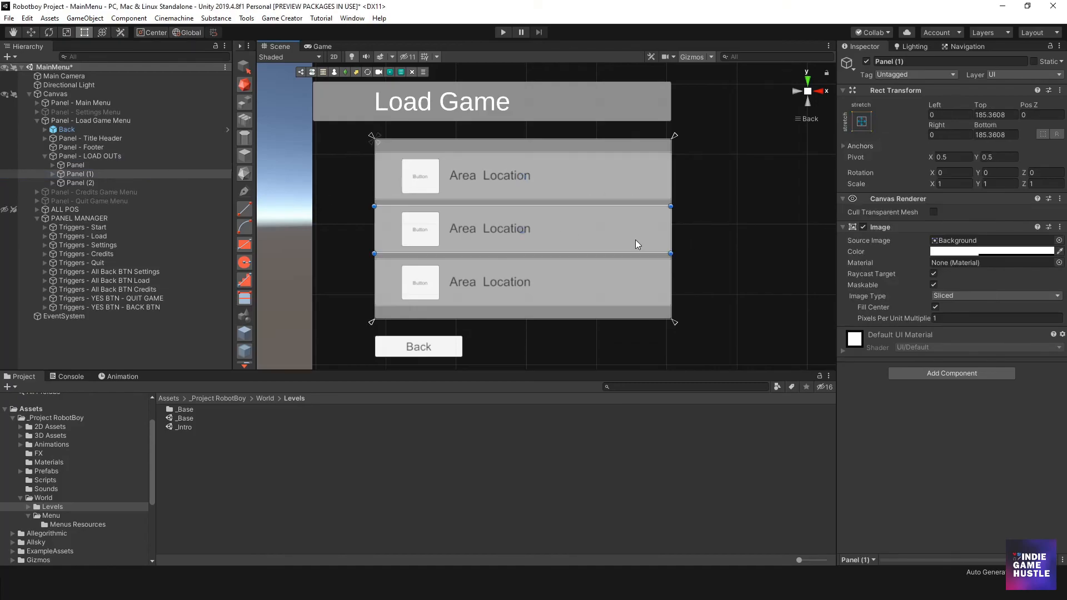
pyautogui.click(863, 124)
pyautogui.click(902, 209)
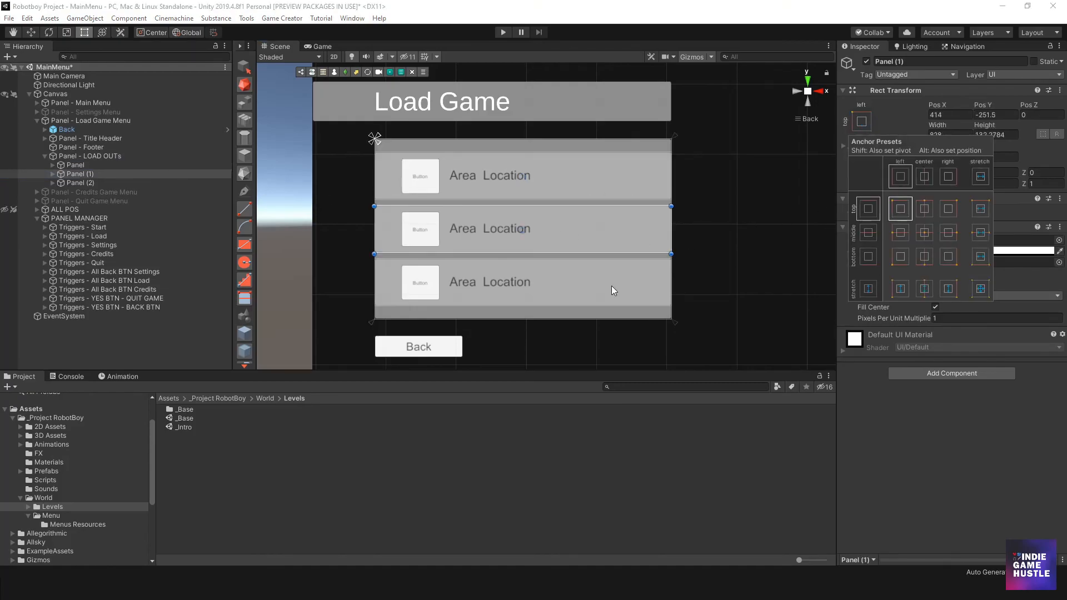
# - Set the anchor preset of the third slot panel, Panel (2), to top left
pyautogui.click(574, 300)
pyautogui.click(605, 286)
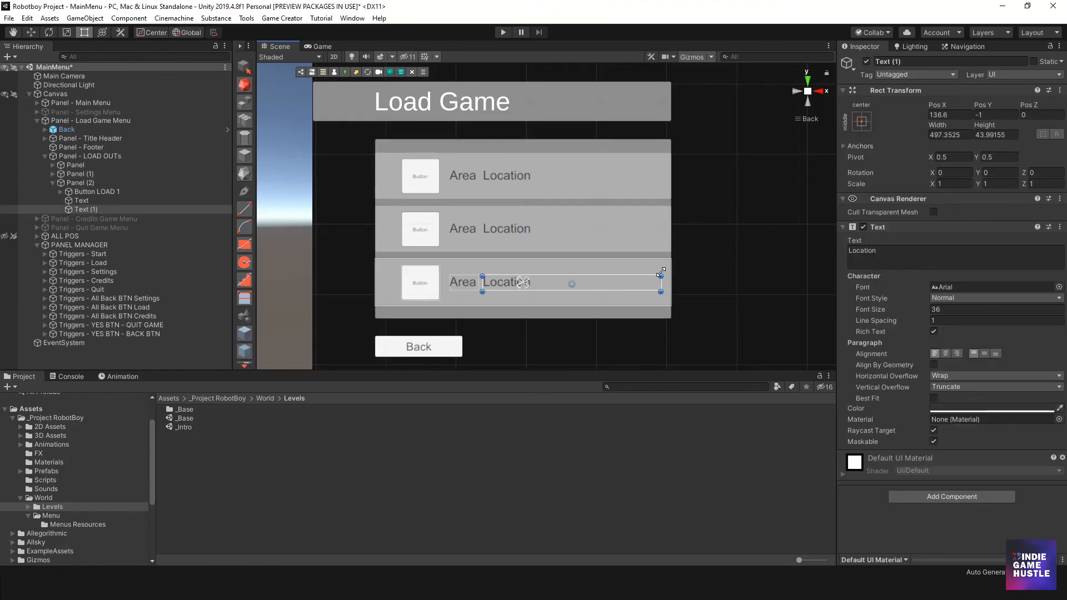
pyautogui.click(862, 121)
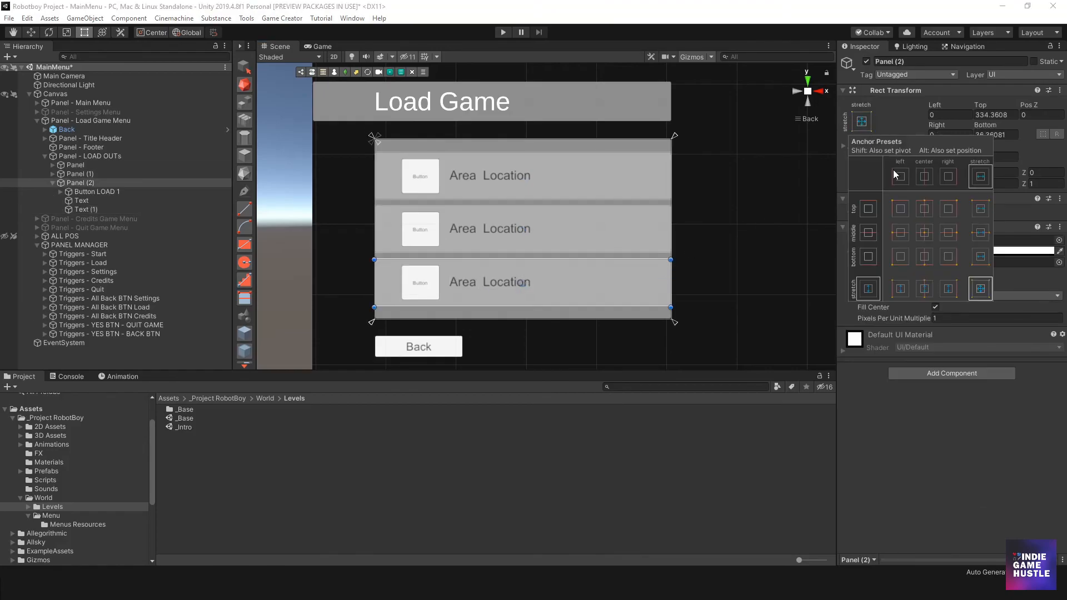
pyautogui.click(900, 208)
# - Set the anchor presets of the Location and Area texts in Panel (2) to top left
pyautogui.click(487, 285)
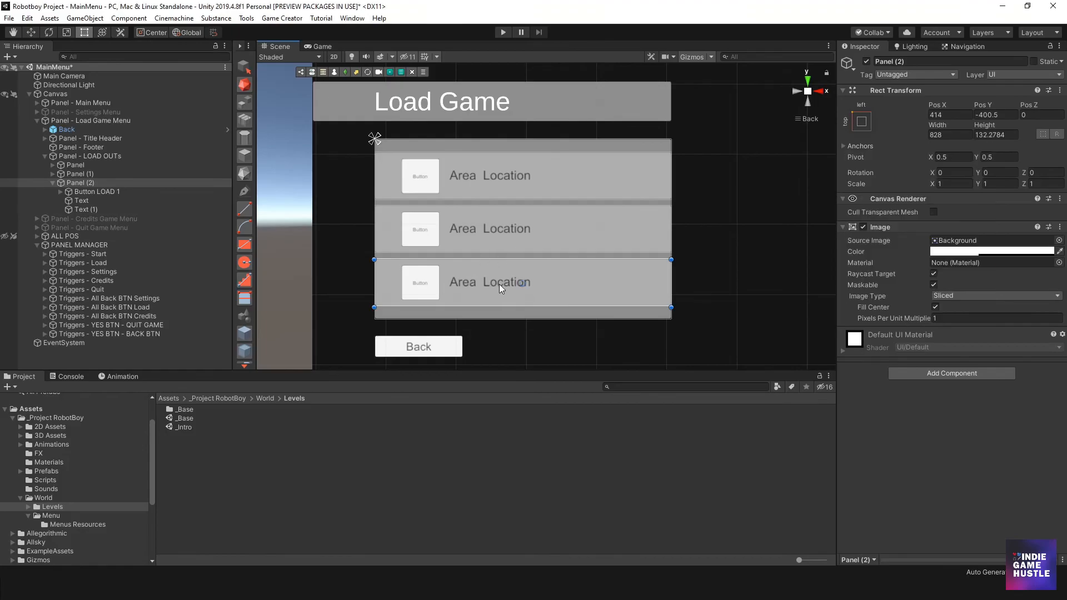
pyautogui.click(499, 283)
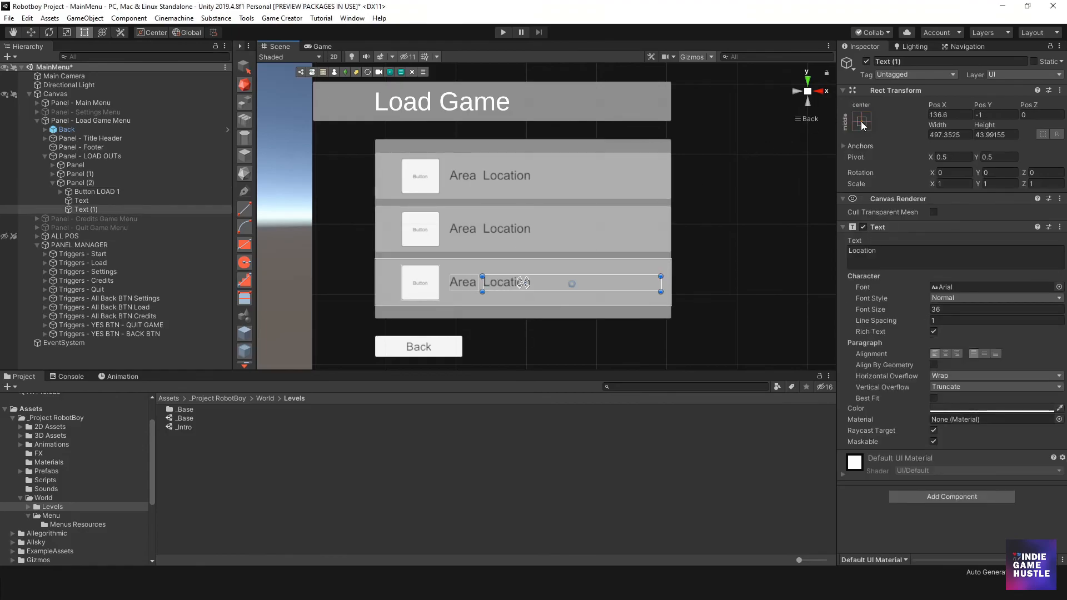
pyautogui.click(861, 121)
pyautogui.click(899, 206)
pyautogui.click(475, 281)
pyautogui.click(461, 280)
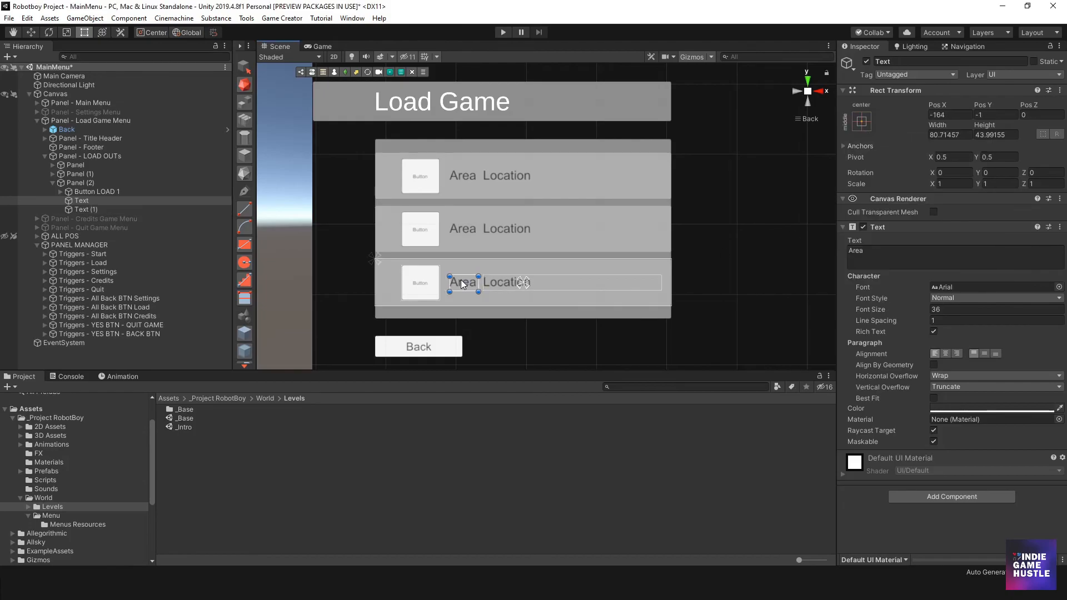
pyautogui.click(862, 121)
pyautogui.click(901, 208)
# - Set the anchor preset of Button LOAD 1 in Panel (2) to top left
pyautogui.click(427, 289)
pyautogui.click(431, 289)
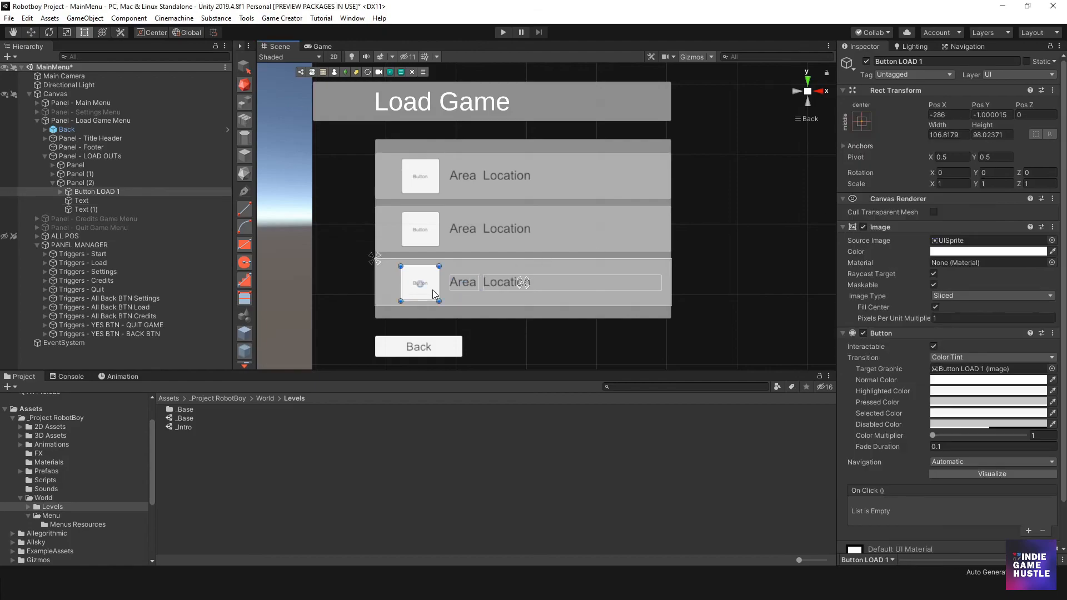
pyautogui.click(862, 121)
pyautogui.click(898, 205)
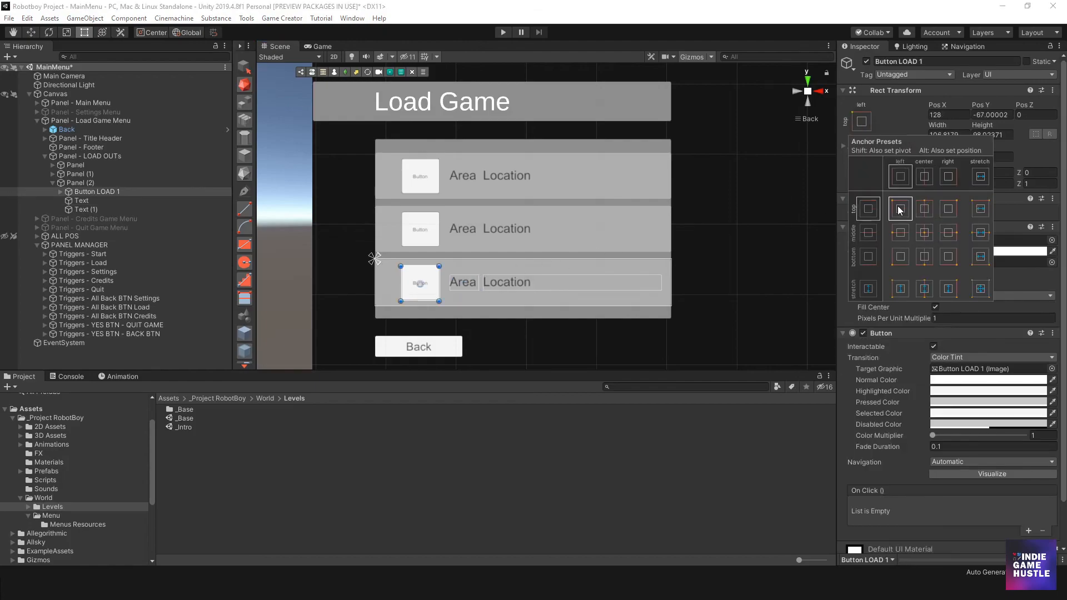
# - Delete the first two slot panels, Panel and Panel (1), keeping only Panel (2)
pyautogui.click(548, 226)
pyautogui.click(605, 231)
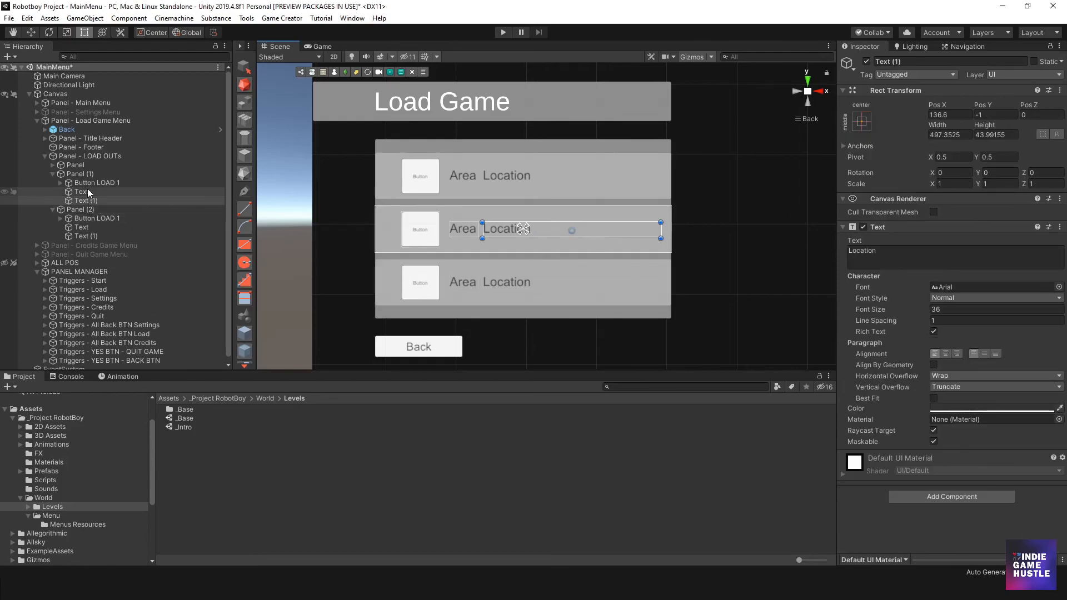
pyautogui.click(82, 166)
pyautogui.keyDown('ctrl'); pyautogui.click(81, 173); pyautogui.keyUp('ctrl')
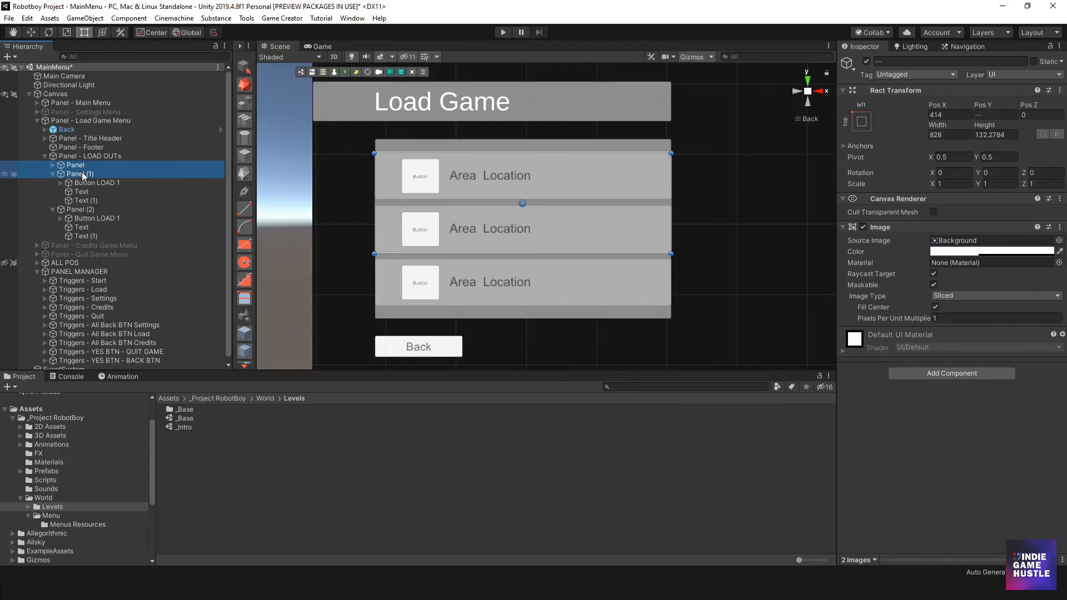
pyautogui.press('Delete')
# - Check the anchor settings of Panel (2), its button, and its Area and Location texts
pyautogui.click(80, 167)
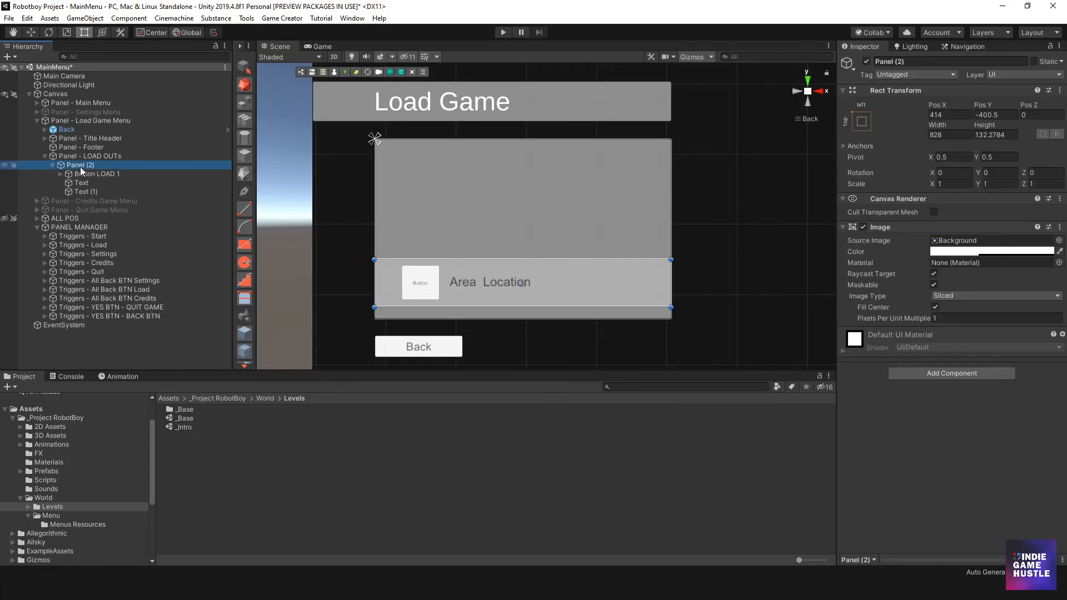
pyautogui.click(593, 290)
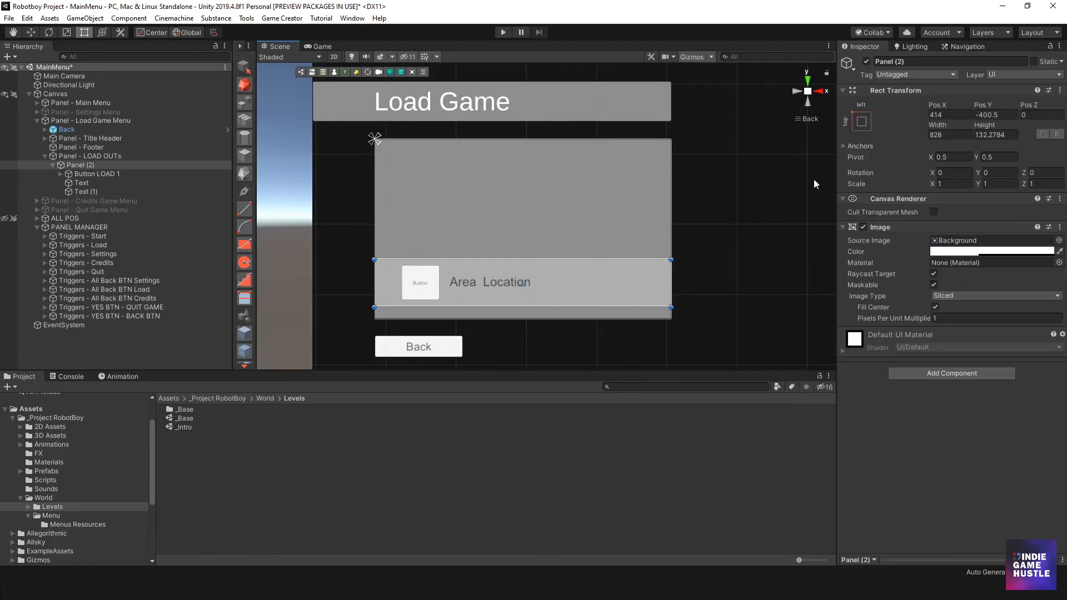
pyautogui.click(414, 286)
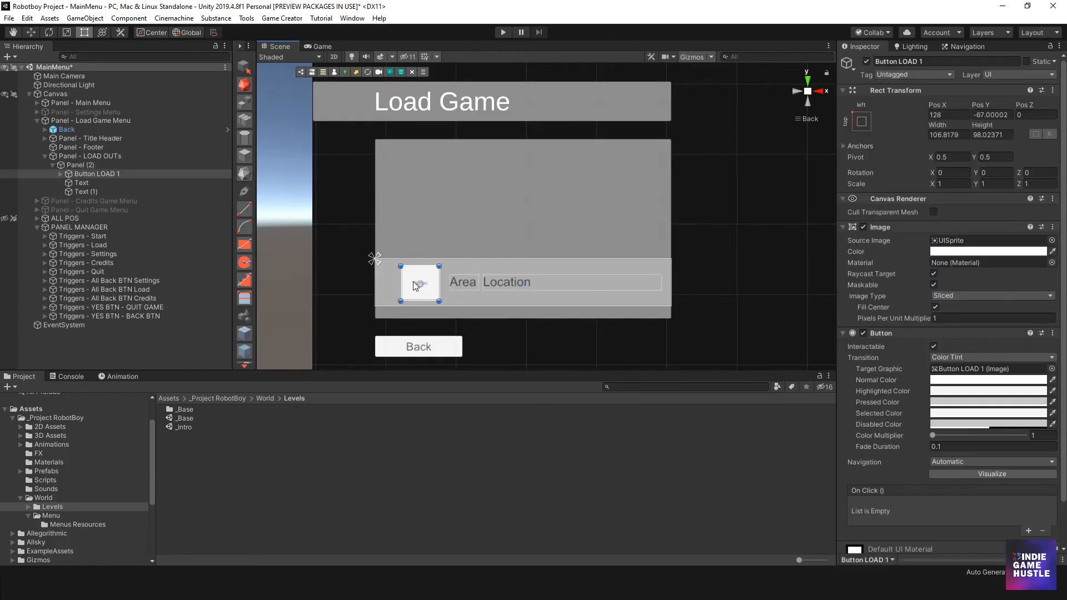
pyautogui.click(468, 282)
pyautogui.click(515, 282)
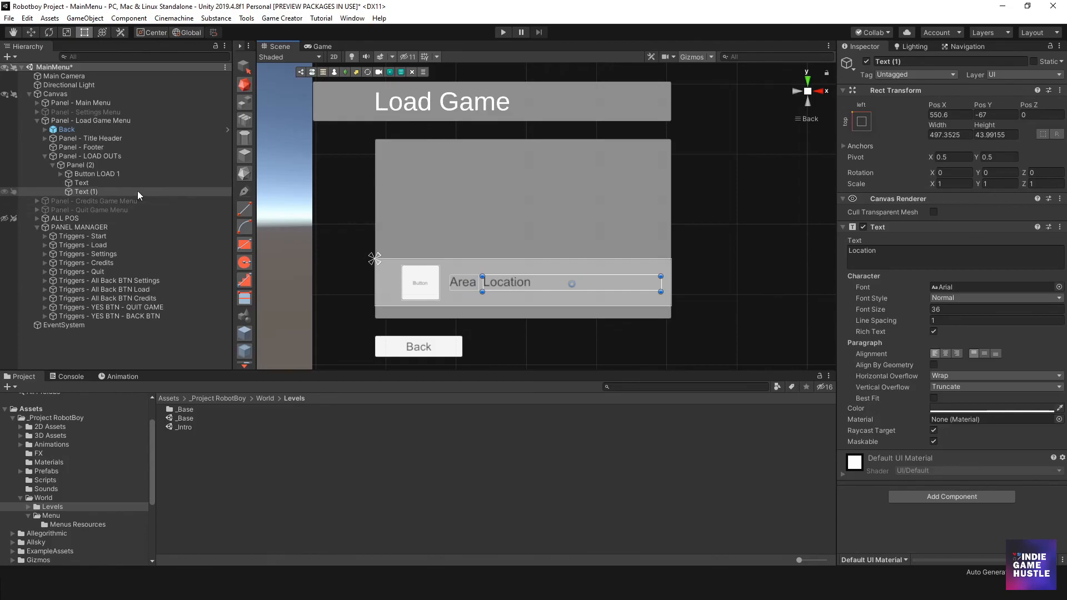
# - Duplicate Panel (2) twice and stack the copies above the original inside Panel - LOAD OUTs to form three slots
pyautogui.click(101, 165)
pyautogui.click(471, 176)
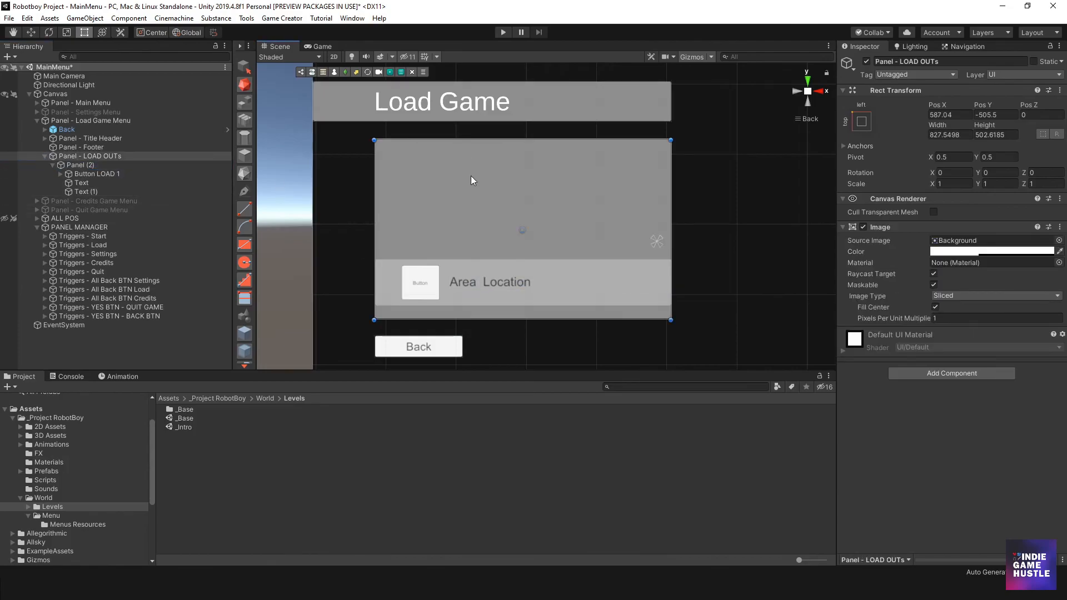
pyautogui.click(89, 173)
pyautogui.click(91, 165)
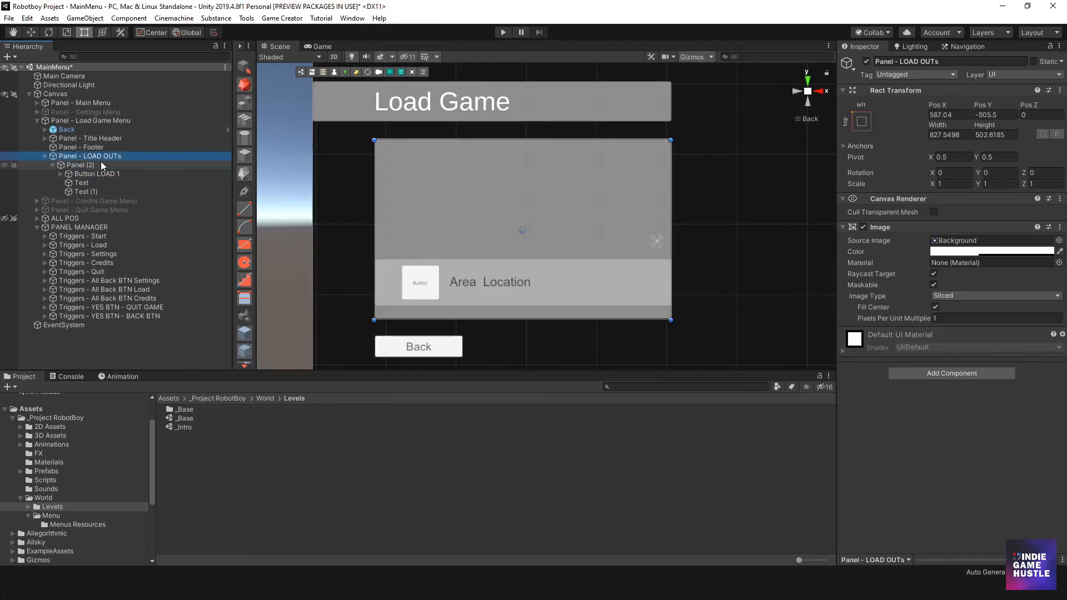
pyautogui.hotkey('ctrl', 'd')
pyautogui.moveTo(568, 261); pyautogui.dragTo(586, 169)
pyautogui.hotkey('ctrl', 'd')
# - Resize Panel - LOAD OUTs around the three slots to about 834 wide and 490 high
pyautogui.click(578, 313)
pyautogui.moveTo(577, 318)
pyautogui.mouseDown()
pyautogui.moveTo(566, 374)
pyautogui.moveTo(577, 305)
pyautogui.moveTo(576, 315)
pyautogui.mouseUp()
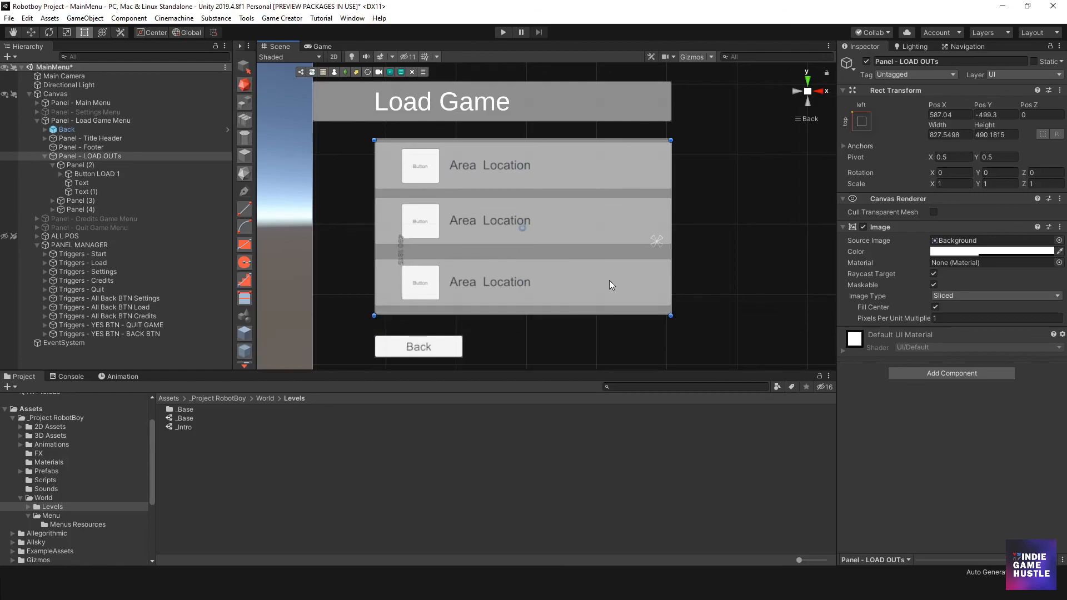
pyautogui.moveTo(670, 224)
pyautogui.mouseDown()
pyautogui.moveTo(694, 222)
pyautogui.moveTo(676, 223)
pyautogui.mouseUp()
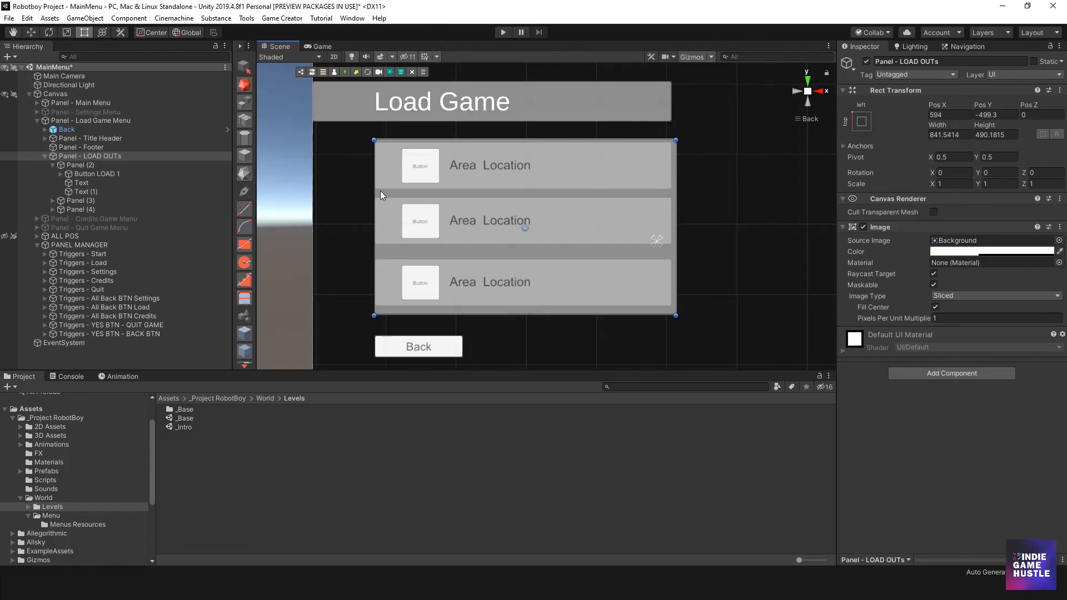
pyautogui.moveTo(374, 194)
pyautogui.mouseDown()
pyautogui.moveTo(365, 194)
pyautogui.moveTo(378, 197)
pyautogui.mouseUp()
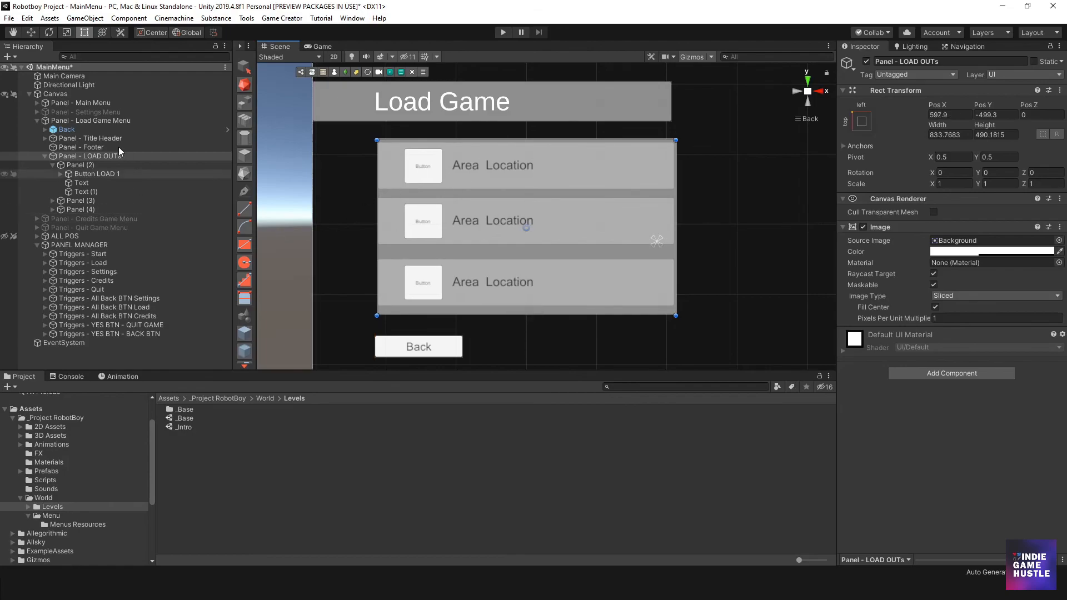
# - Collapse Panel (2) and Panel - LOAD OUTs in the hierarchy, clear the selection, and view the whole Load Game menu
pyautogui.click(77, 165)
pyautogui.click(51, 164)
pyautogui.click(44, 157)
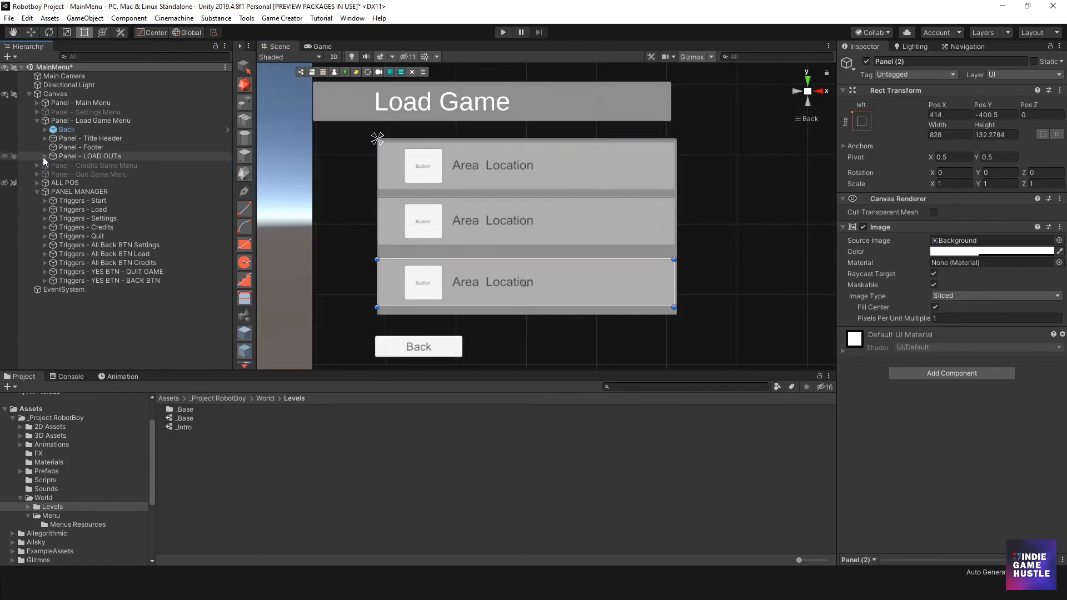
pyautogui.click(333, 255)
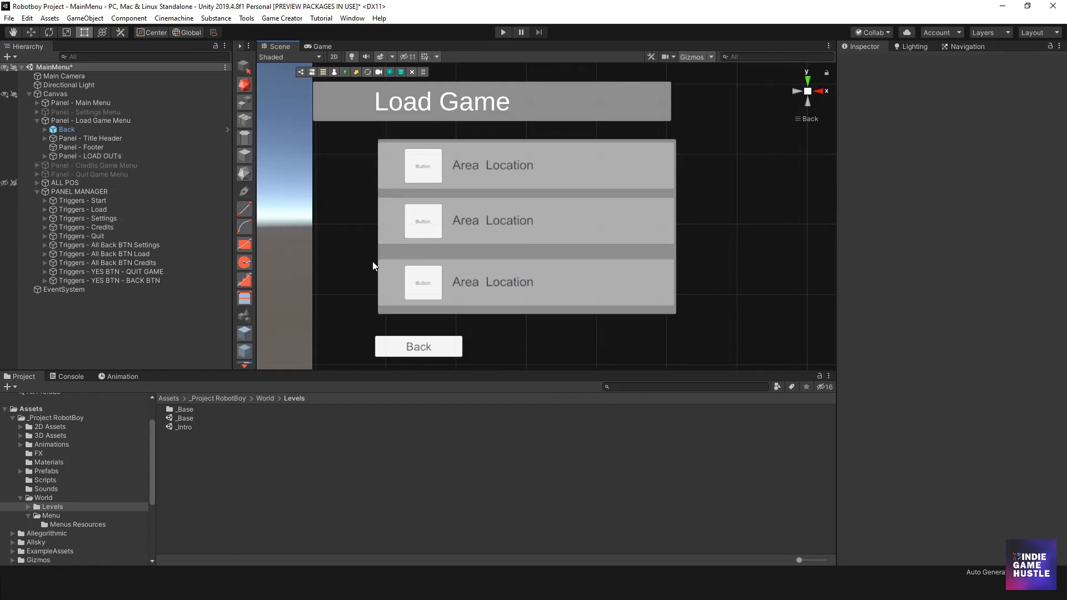
pyautogui.scroll(-2, 521, 278)
pyautogui.scroll(-3, 522, 278)
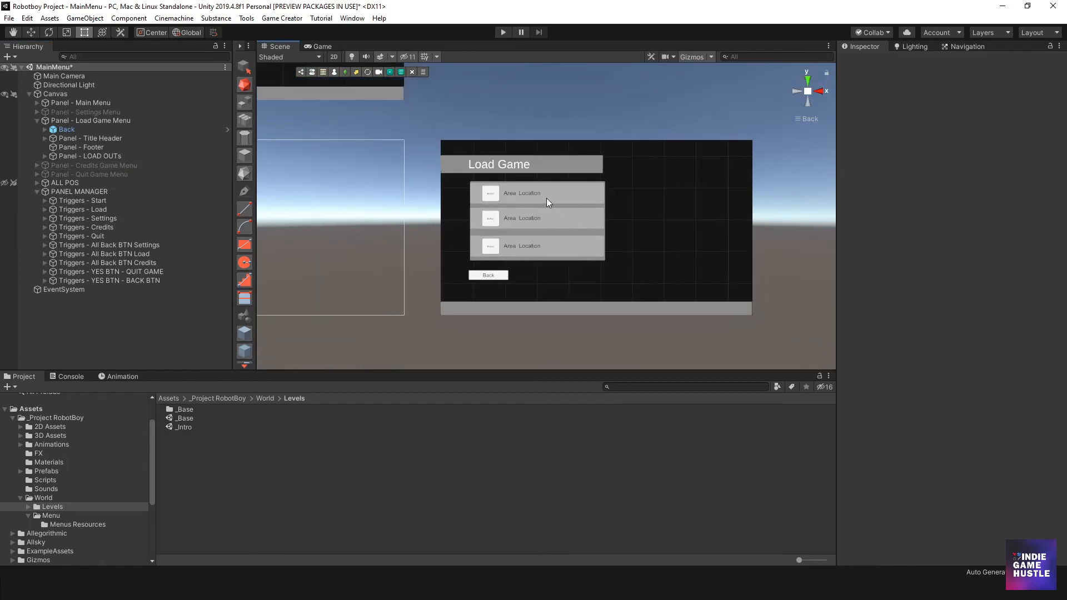
# - Move the Back button to about X -656, Y -303 so its left edge lines up with the slots panel
pyautogui.scroll(6, 507, 238)
pyautogui.moveTo(494, 229); pyautogui.dragTo(476, 184, button='middle')
pyautogui.click(408, 322)
pyautogui.moveTo(410, 328)
pyautogui.mouseDown()
pyautogui.moveTo(445, 326)
pyautogui.moveTo(415, 333)
pyautogui.mouseUp()
pyautogui.scroll(-3, 478, 252)
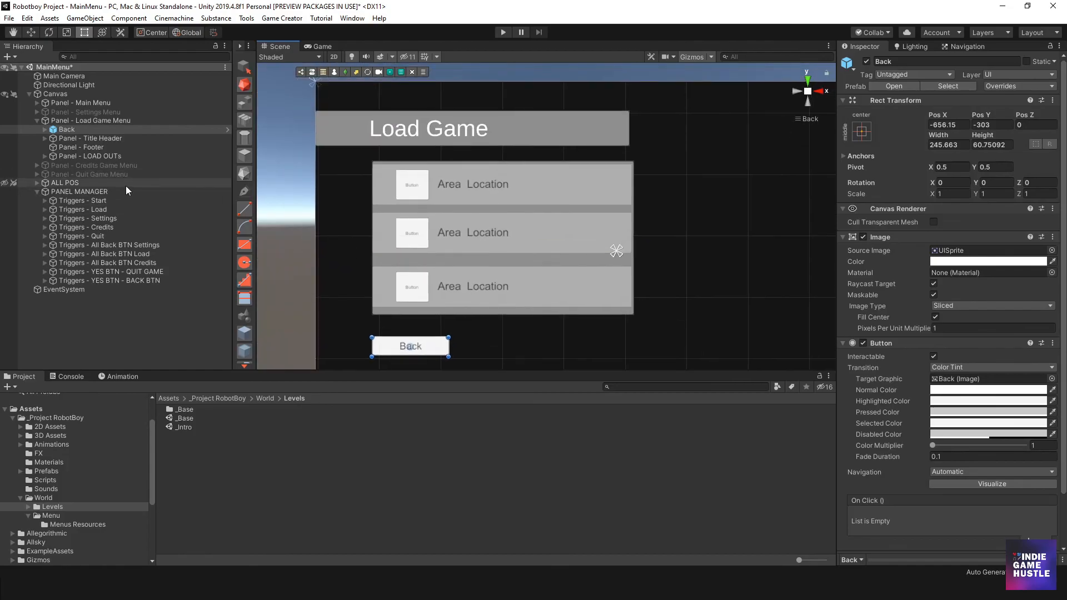
# - Check the Button LOAD 1 object in each of the three slot panels and where it sits in the hierarchy
pyautogui.click(422, 197)
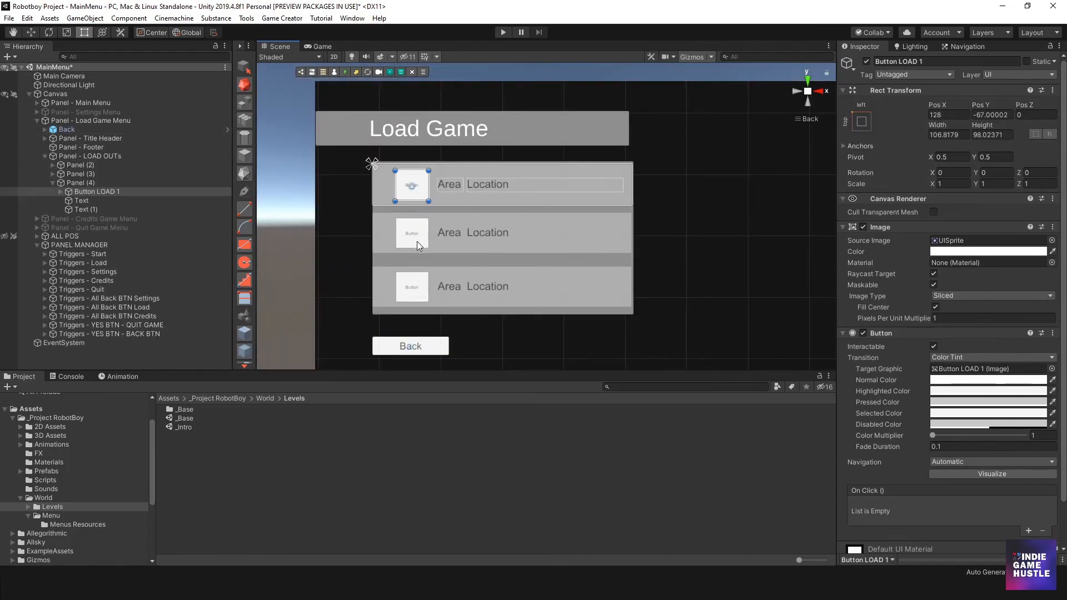
pyautogui.click(417, 241)
pyautogui.click(425, 281)
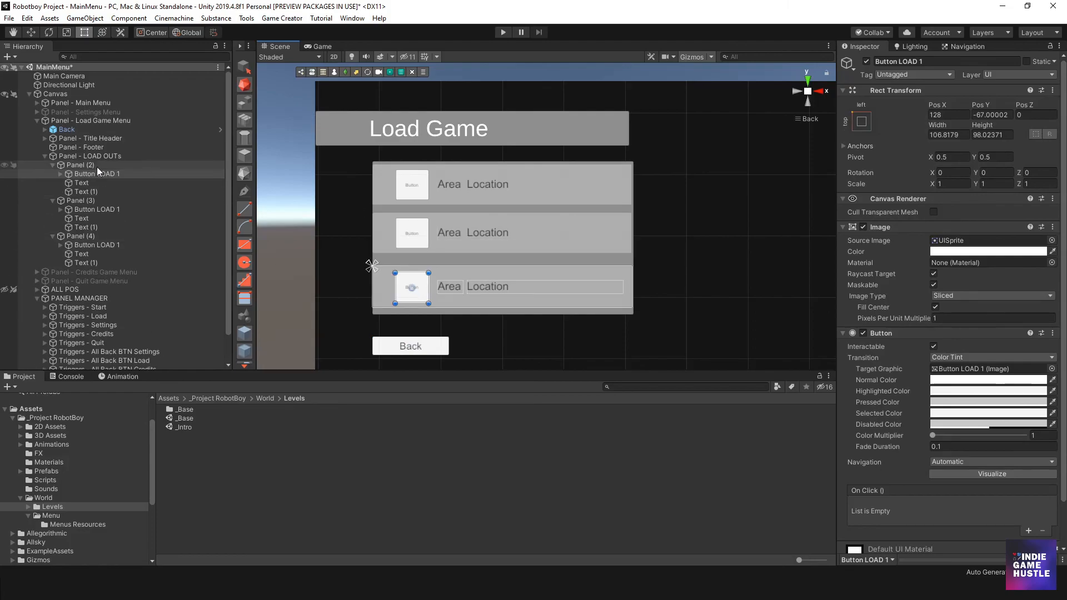
pyautogui.click(98, 208)
pyautogui.click(96, 175)
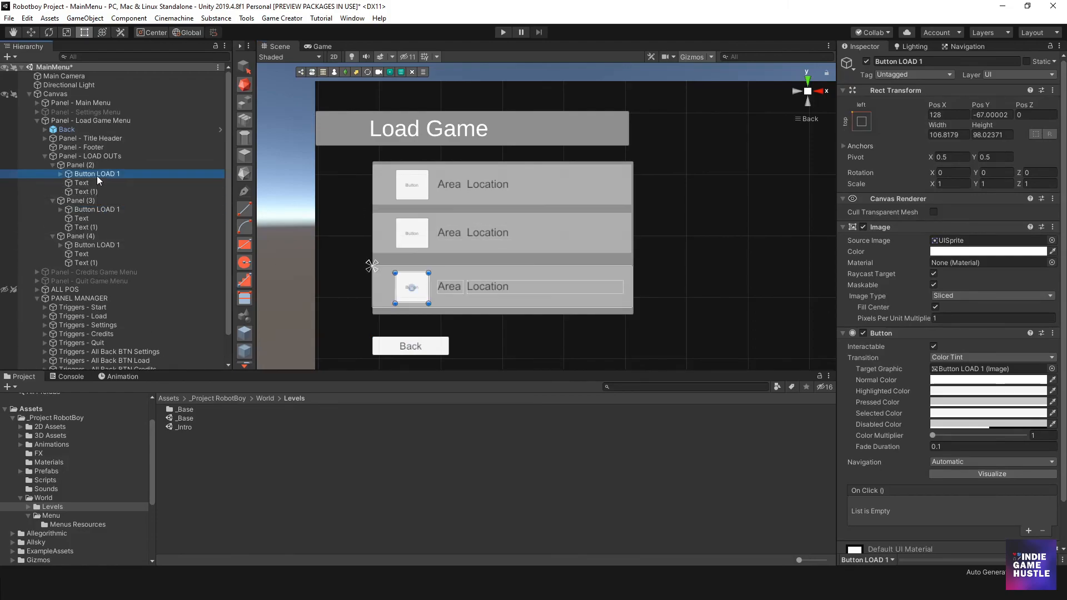
# - Open the object options for PANEL MANAGER in the hierarchy
pyautogui.scroll(-2, 98, 189)
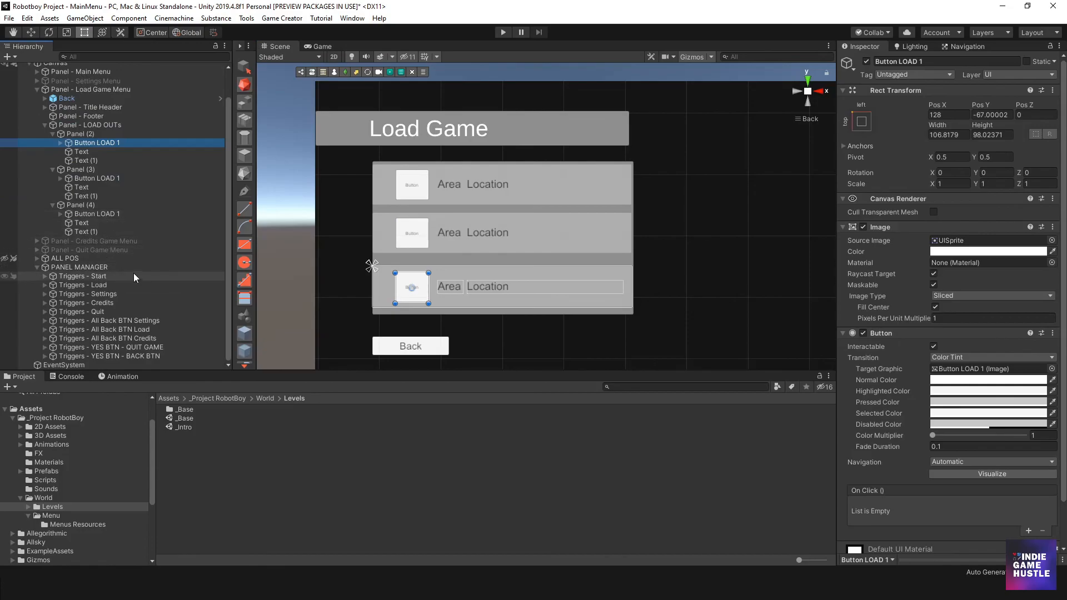
pyautogui.rightClick(80, 268)
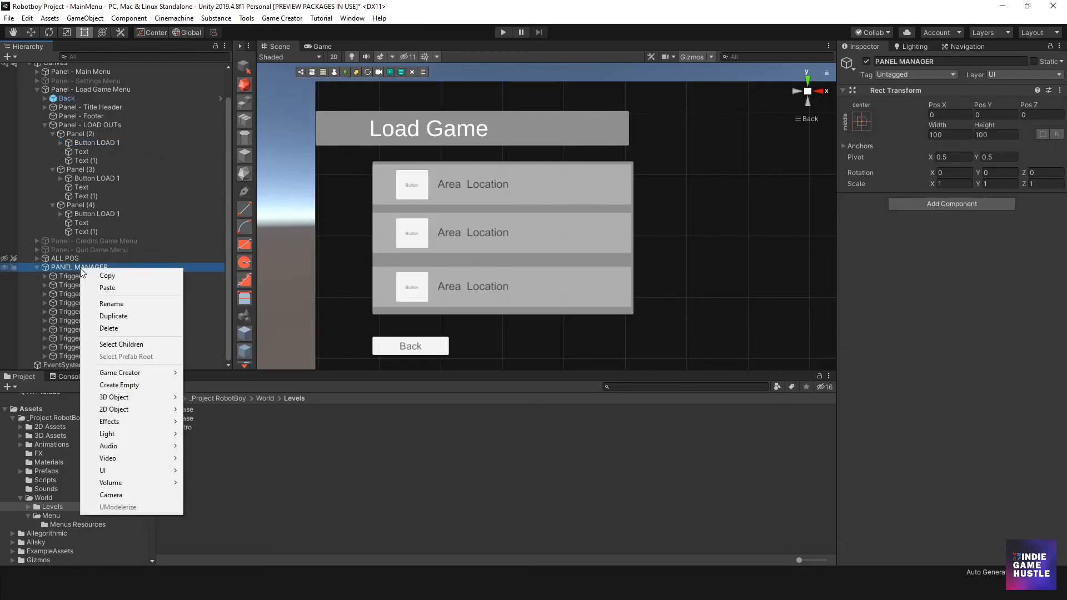
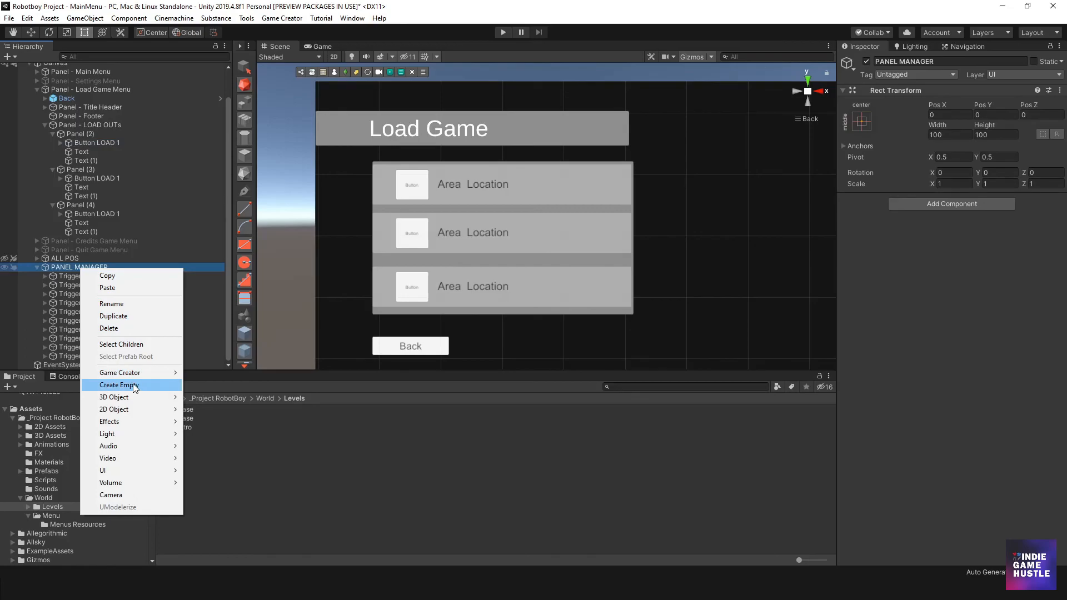
# - Create an empty child object in PANEL MANAGER and place it first, above Triggers - Start
pyautogui.click(69, 281)
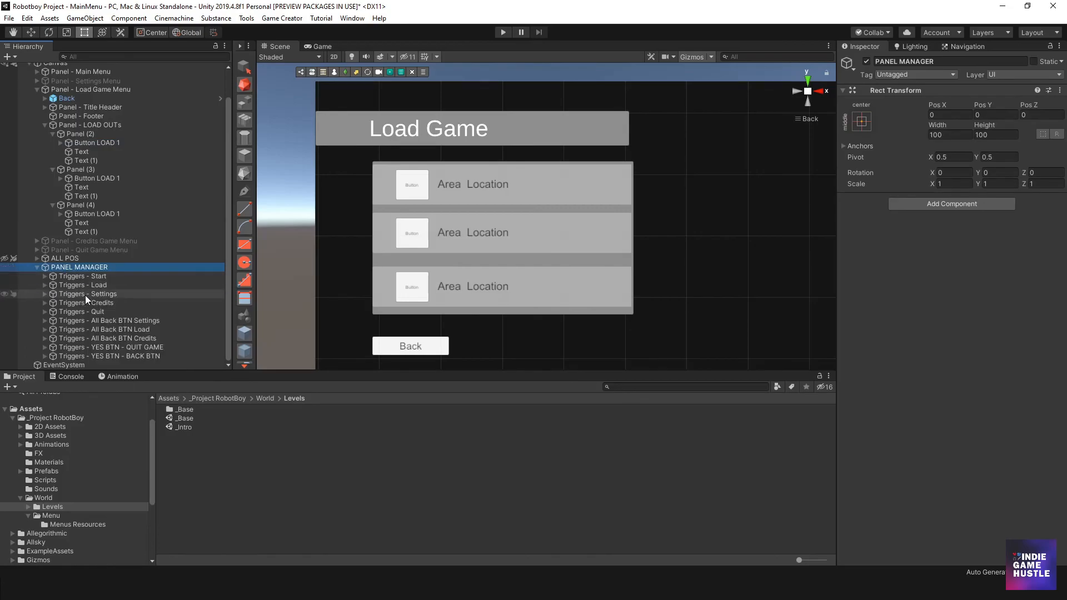
pyautogui.rightClick(87, 267)
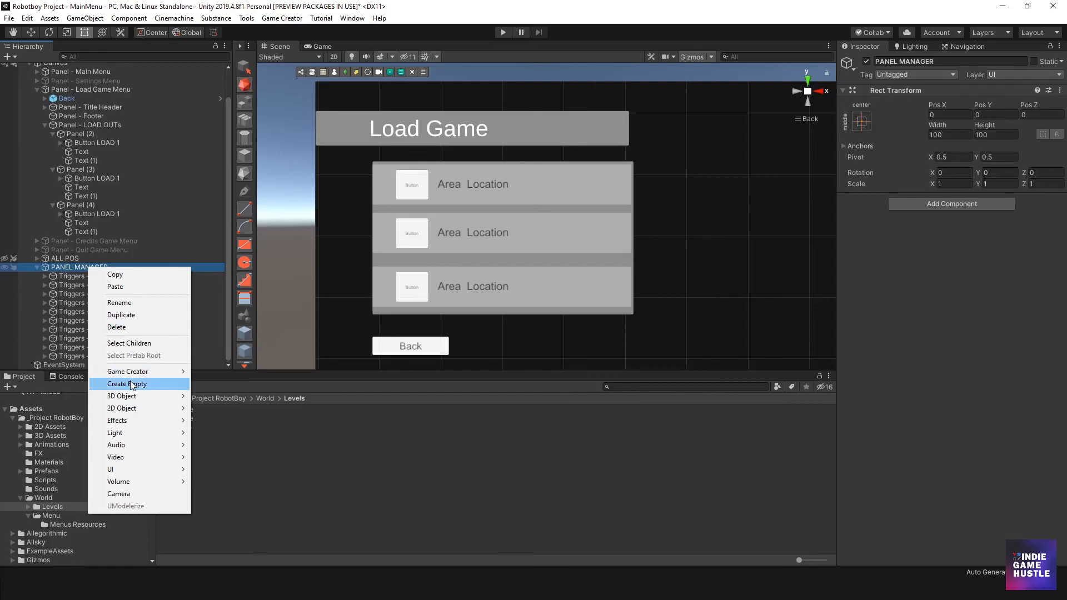
pyautogui.click(119, 383)
pyautogui.moveTo(79, 362); pyautogui.dragTo(87, 273)
# - Rename the new empty object under PANEL MANAGER as LOAD GAME - MANAGER
pyautogui.click(88, 276)
pyautogui.write('LO')
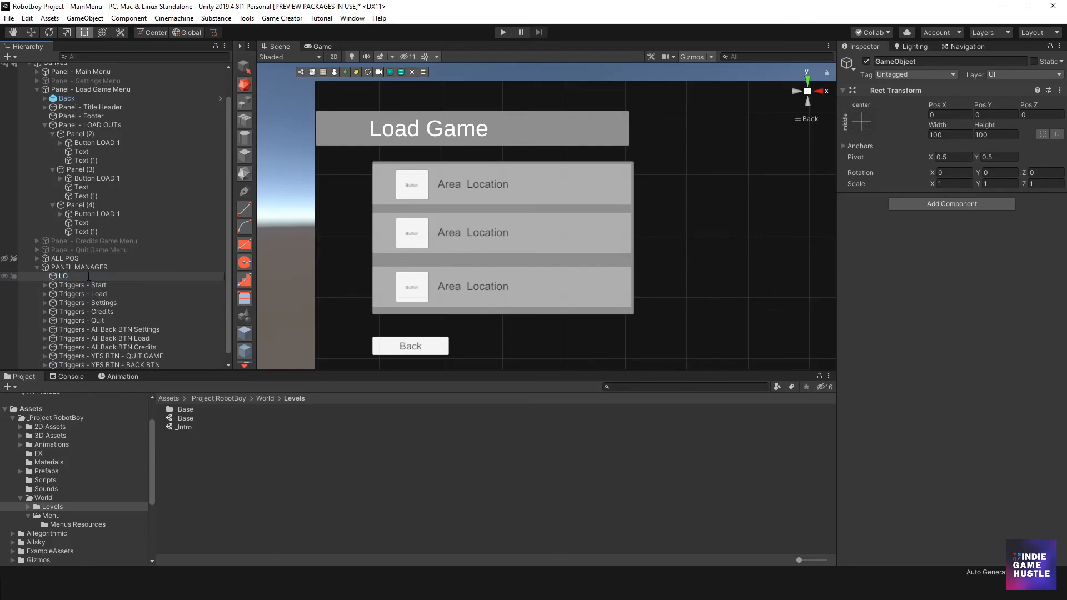
pyautogui.write('AD GAME')
pyautogui.write(' - MAMANER')
pyautogui.press('BackSpace')
pyautogui.press('BackSpace')
pyautogui.press('BackSpace')
pyautogui.press('BackSpace')
pyautogui.write('NAGER')
pyautogui.press('Return')
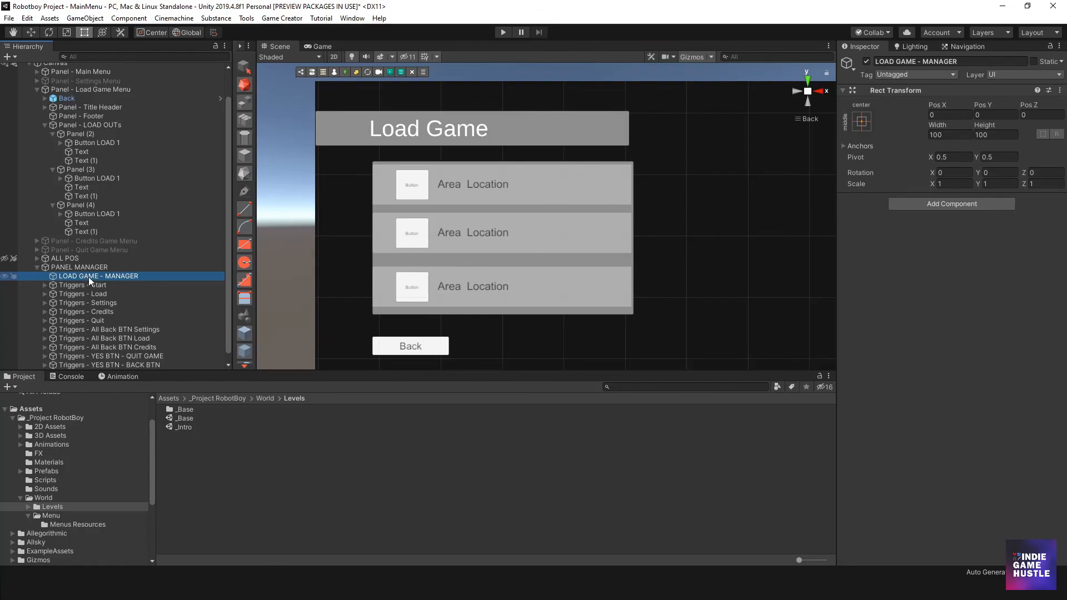
# - Add a Game Creator Trigger inside LOAD GAME - MANAGER and name it Trigger load 1
pyautogui.rightClick(88, 277)
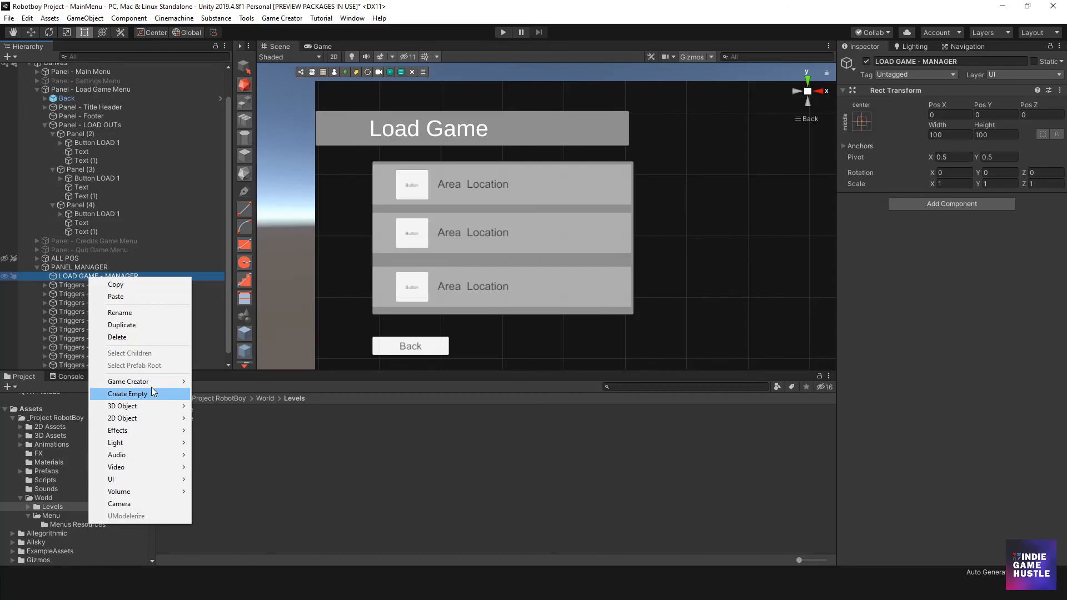
pyautogui.moveTo(152, 383)
pyautogui.click(219, 442)
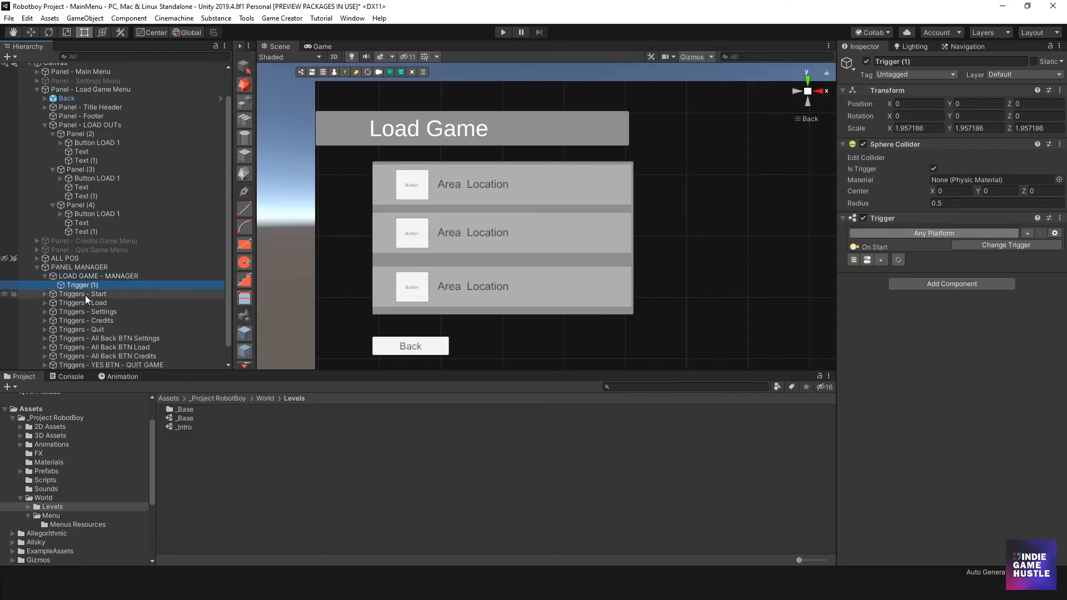
pyautogui.click(89, 286)
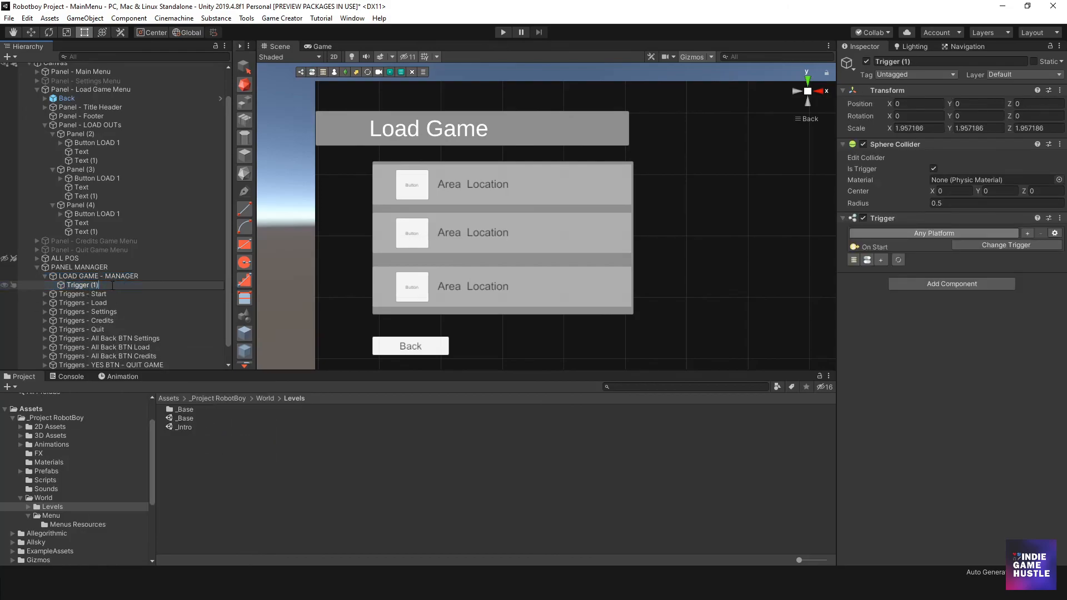
pyautogui.press('BackSpace')
pyautogui.press('BackSpace')
pyautogui.press('BackSpace')
pyautogui.press('Return')
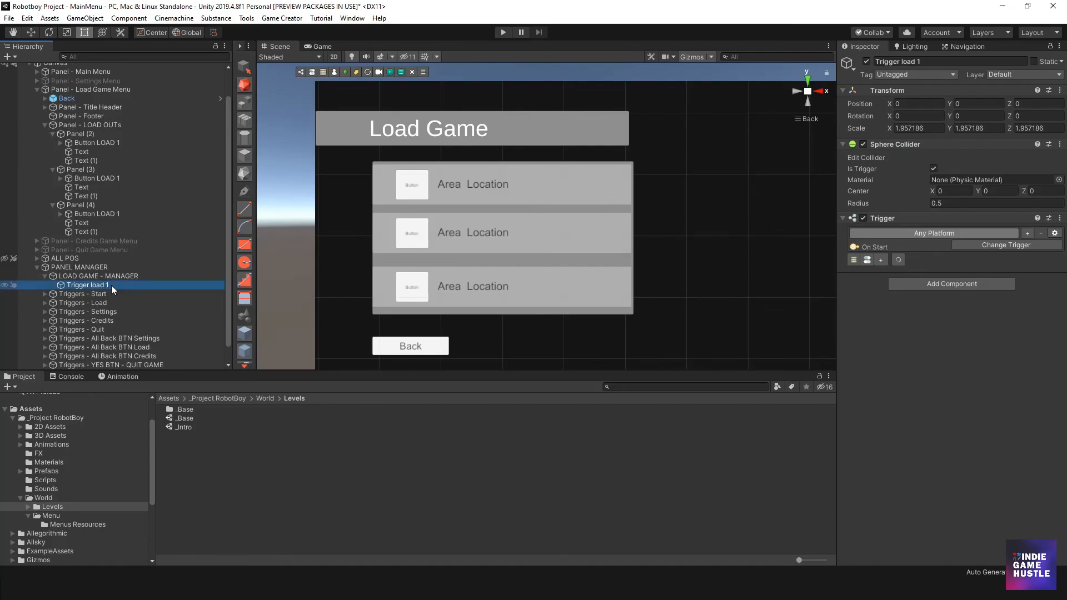
# - Correct the new trigger's name to Trigger - Load 1
pyautogui.click(116, 285)
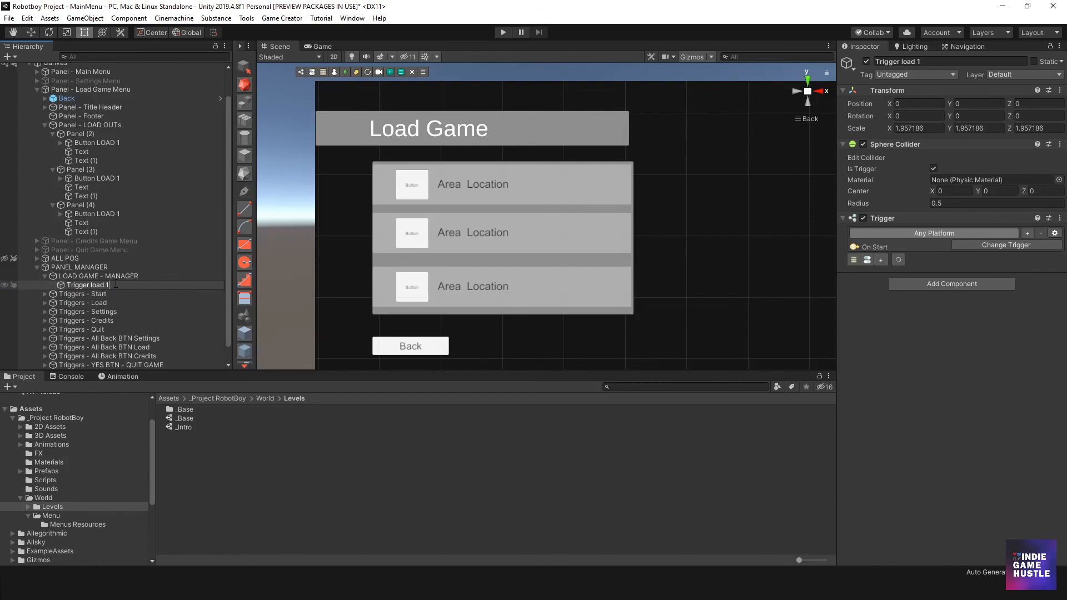
pyautogui.press('BackSpace')
pyautogui.press('BackSpace')
pyautogui.press('BackSpace')
pyautogui.press('BackSpace')
pyautogui.press('Return')
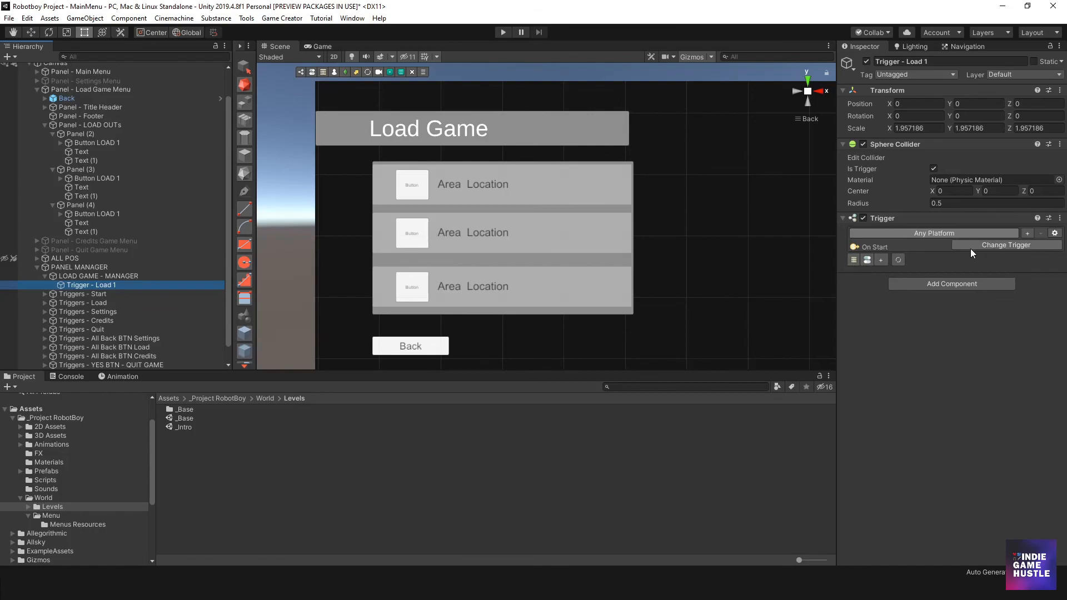
# - Change the type of Trigger - Load 1 to the UI event OnButtonClick
pyautogui.click(998, 246)
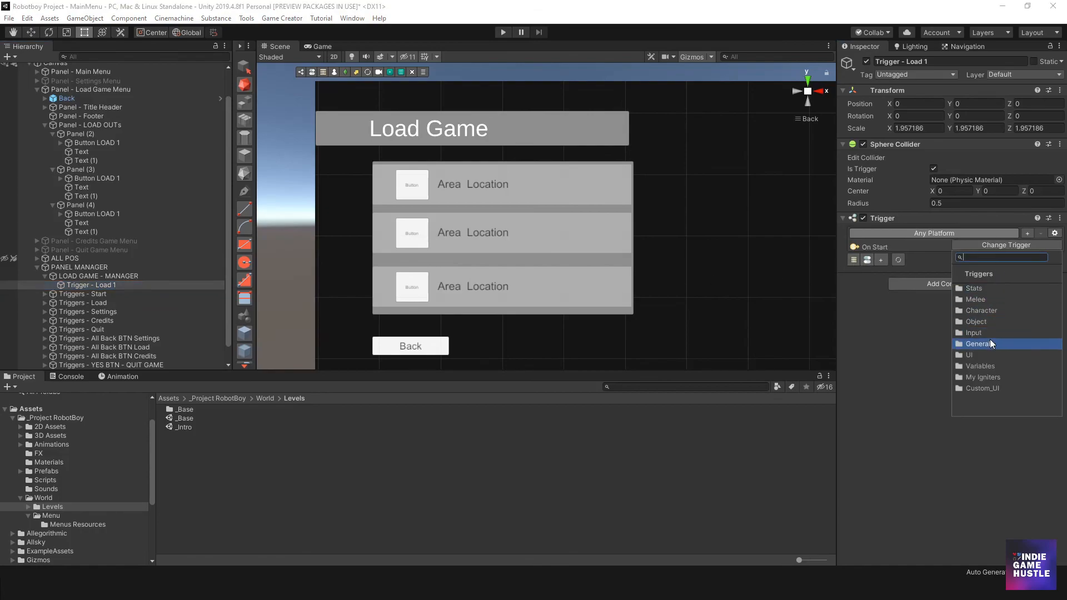
pyautogui.click(987, 355)
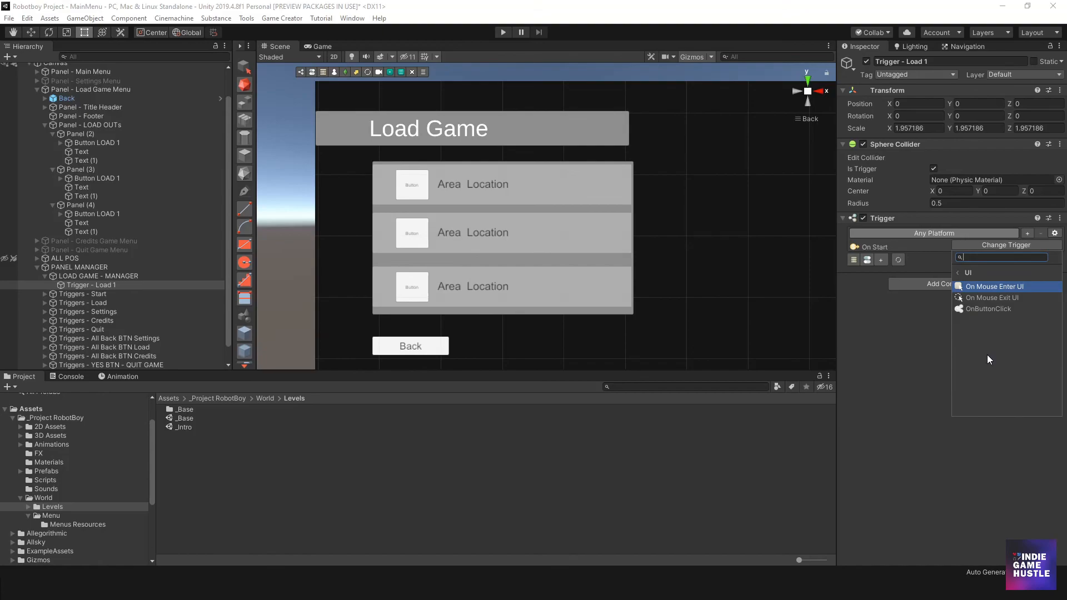
pyautogui.click(995, 309)
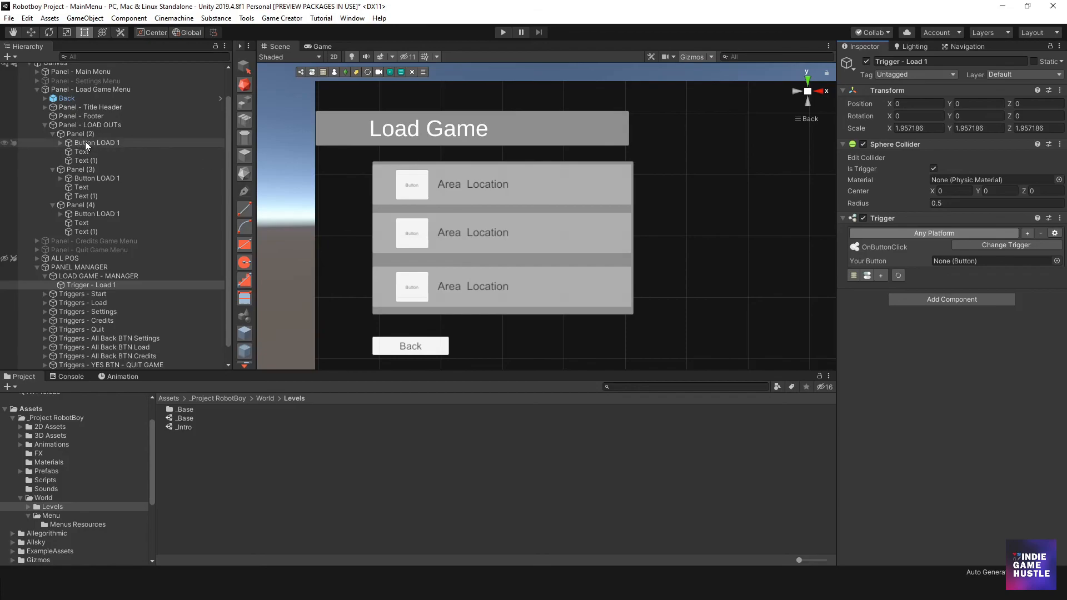
# - Identify the hierarchy object of the uppermost load slot, Panel (4), and rename it as Panel - LD 1
pyautogui.click(542, 193)
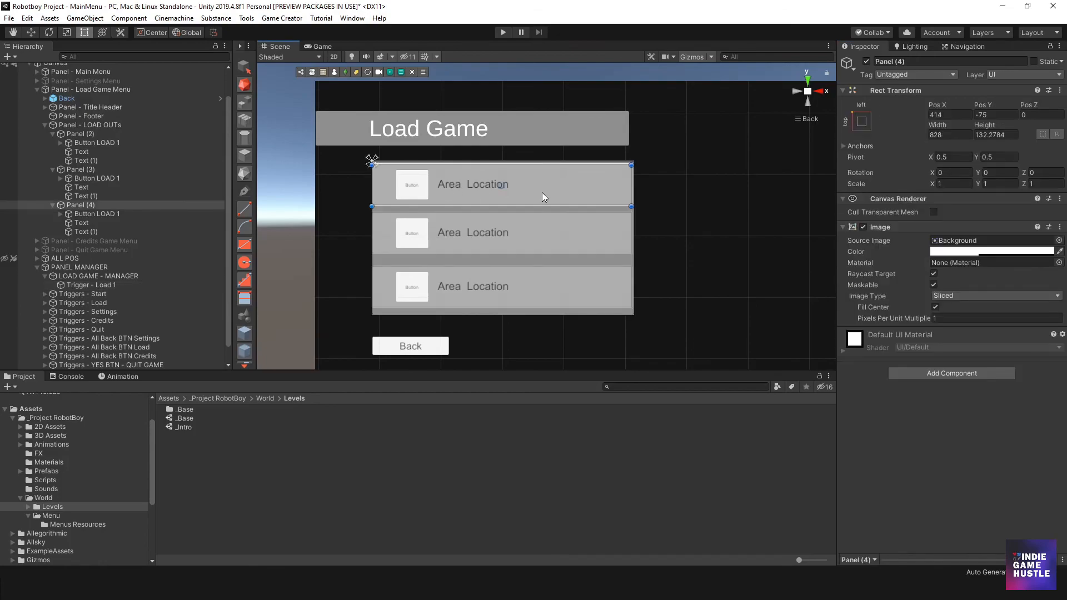
pyautogui.click(87, 214)
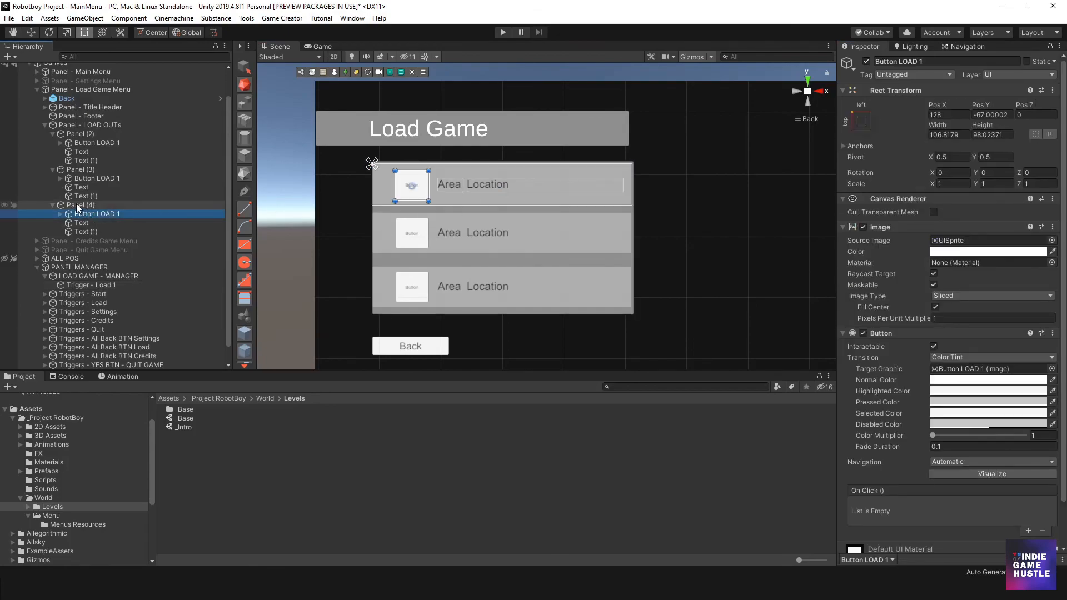
pyautogui.click(87, 206)
pyautogui.click(87, 205)
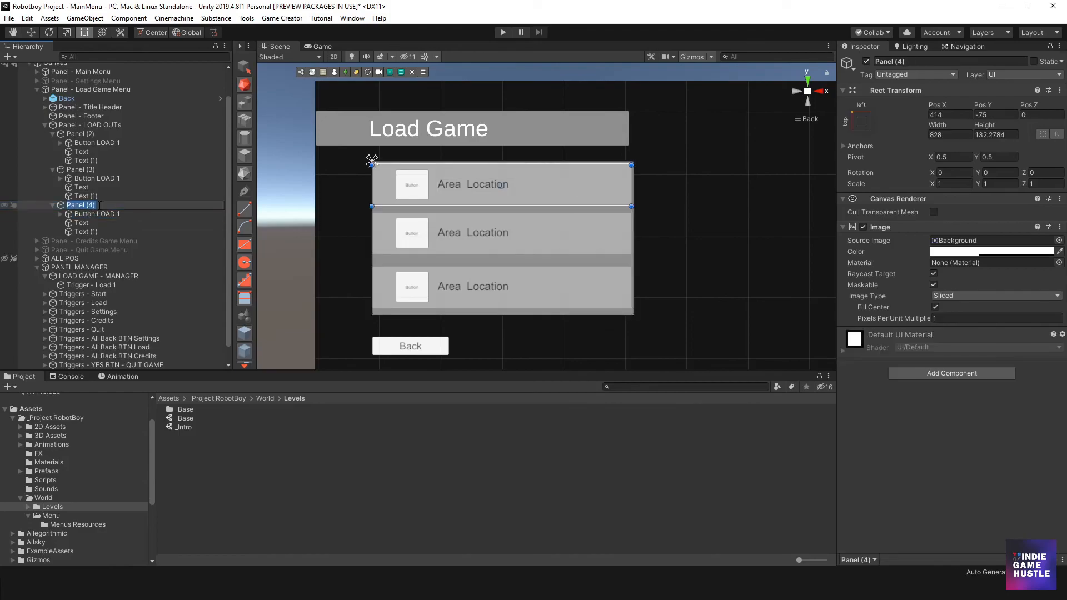
pyautogui.click(102, 205)
pyautogui.press('BackSpace')
pyautogui.press('BackSpace')
pyautogui.write('- LD 1')
pyautogui.press('Return')
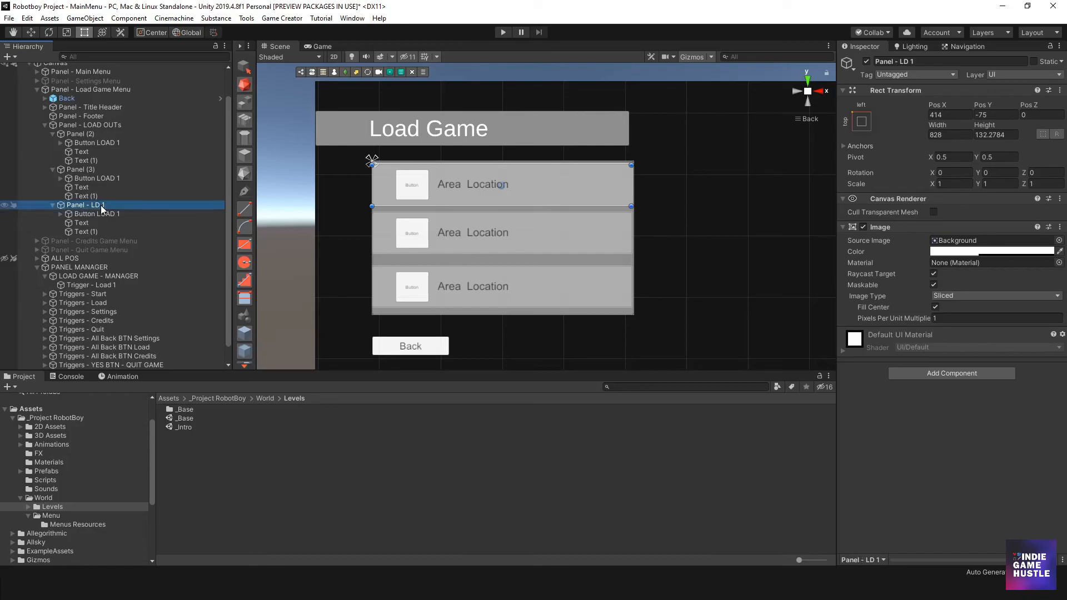
# - Rename the middle load slot, Panel (3), as Panel - LD 2
pyautogui.click(88, 169)
pyautogui.click(88, 169)
pyautogui.click(100, 170)
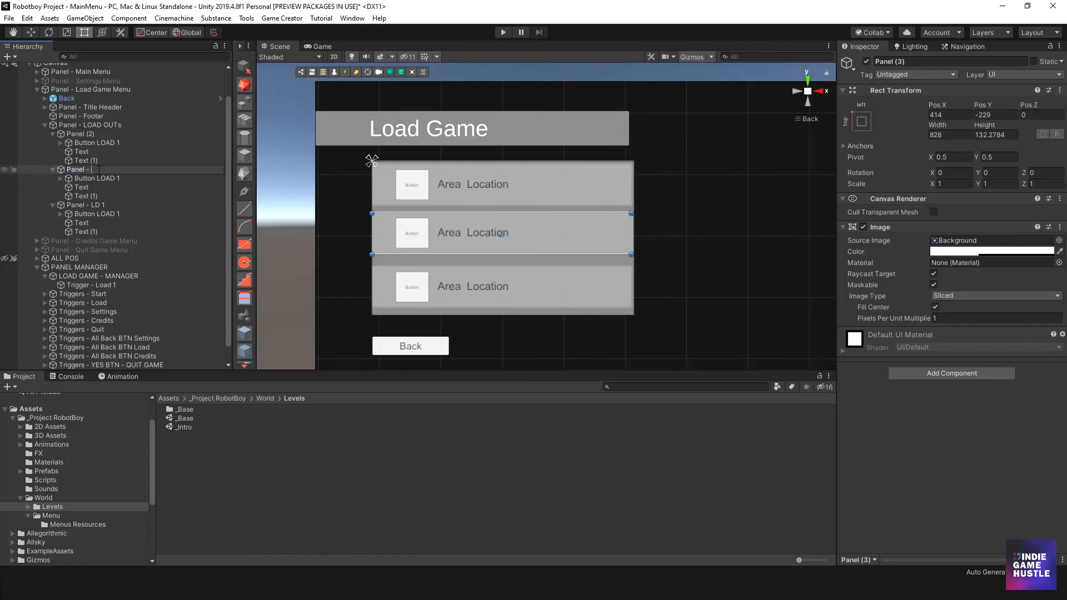
pyautogui.write('- LD 2')
pyautogui.press('Return')
# - Rename the lowest load slot, Panel (2), as Panel - LD 3
pyautogui.click(83, 134)
pyautogui.click(106, 134)
pyautogui.click(105, 134)
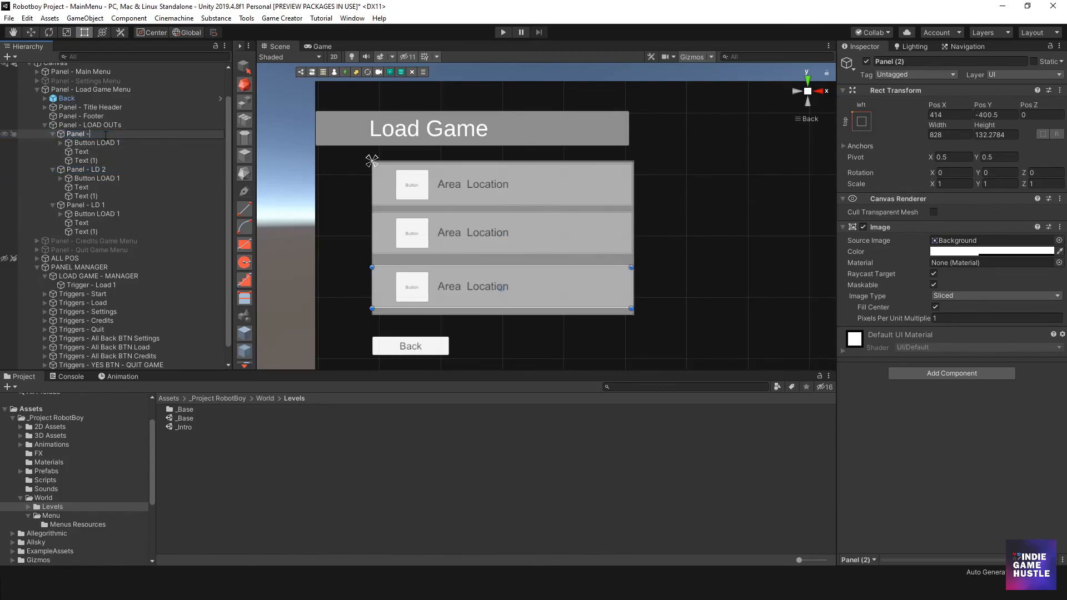
pyautogui.write('- LD 3')
pyautogui.press('Return')
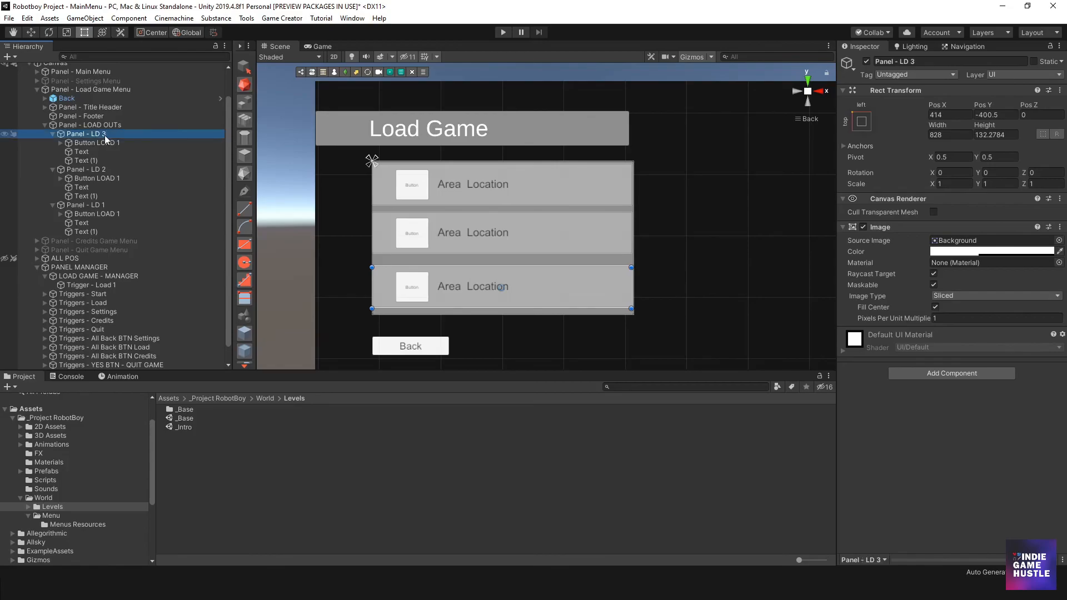
# - Collapse the three slot panels and reorder them under Panel - LOAD OUTs as LD 1, LD 2, LD 3
pyautogui.click(88, 206)
pyautogui.moveTo(78, 209); pyautogui.dragTo(88, 130)
pyautogui.moveTo(78, 205)
pyautogui.mouseDown()
pyautogui.moveTo(83, 142)
pyautogui.moveTo(66, 205)
pyautogui.mouseUp()
pyautogui.click(53, 169)
pyautogui.click(52, 142)
pyautogui.click(53, 182)
pyautogui.moveTo(67, 182); pyautogui.dragTo(85, 177)
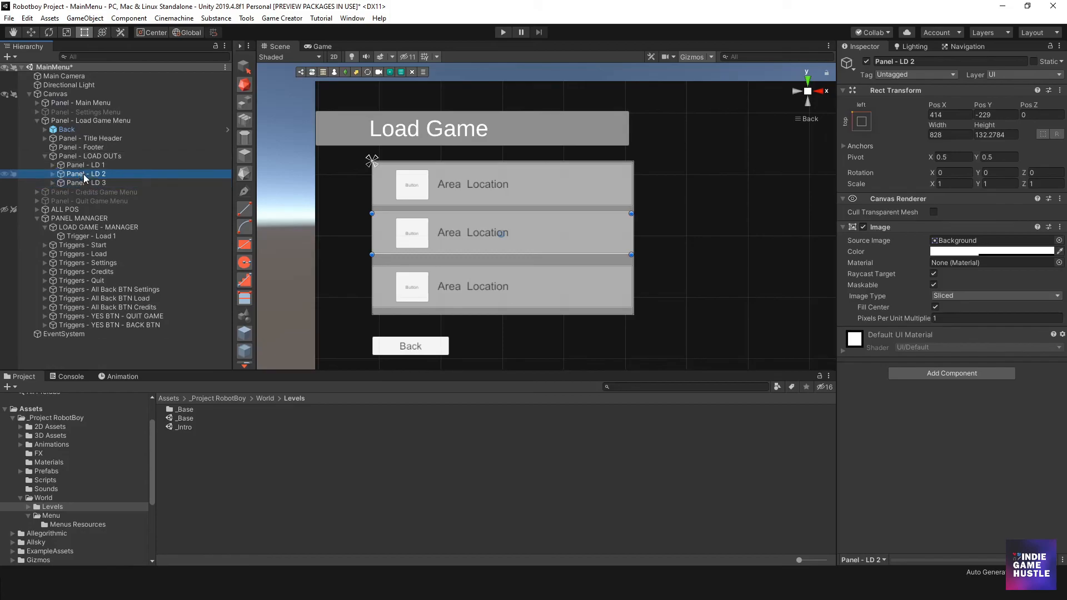
# - Expand the three slot panels and assign Button LOAD 1 from Panel - LD 1 as Your Button of Trigger - Load 1
pyautogui.click(53, 183)
pyautogui.click(53, 174)
pyautogui.click(53, 165)
pyautogui.scroll(-3, 122, 215)
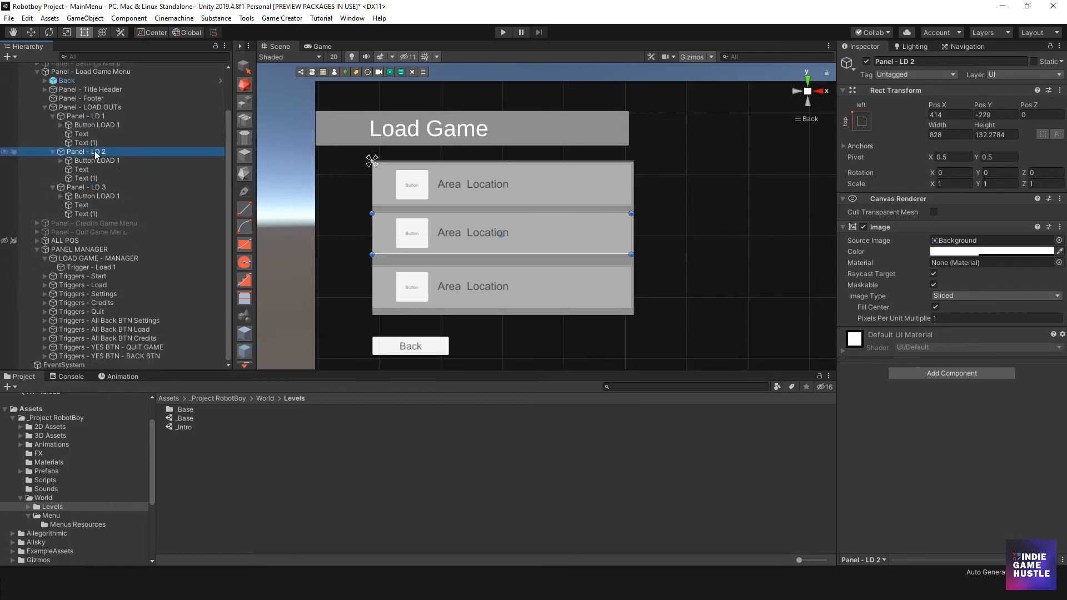
pyautogui.click(100, 126)
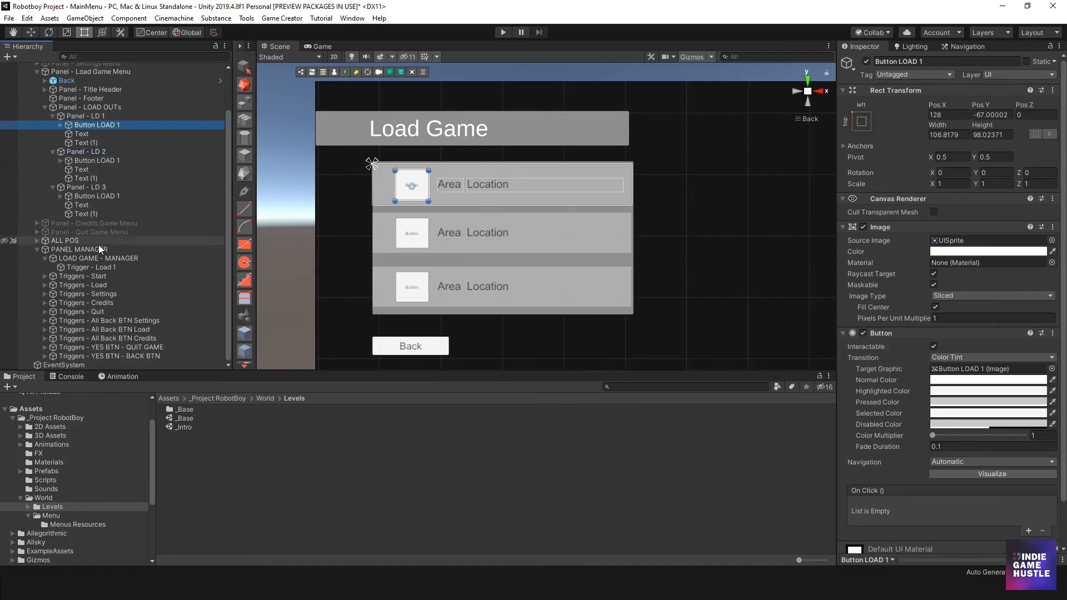
pyautogui.click(92, 268)
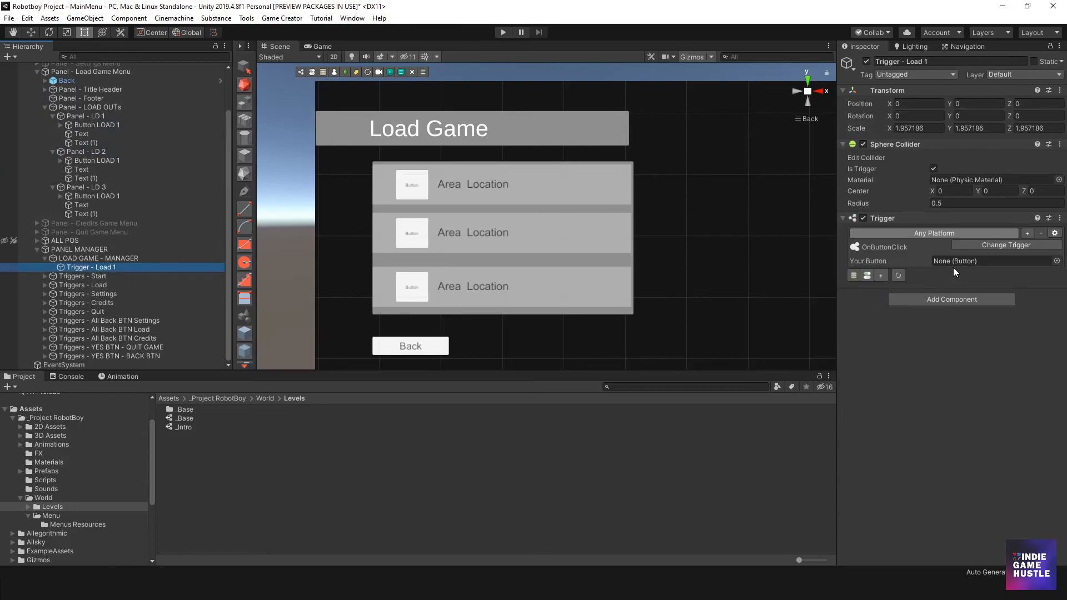
pyautogui.moveTo(86, 124); pyautogui.dragTo(946, 259)
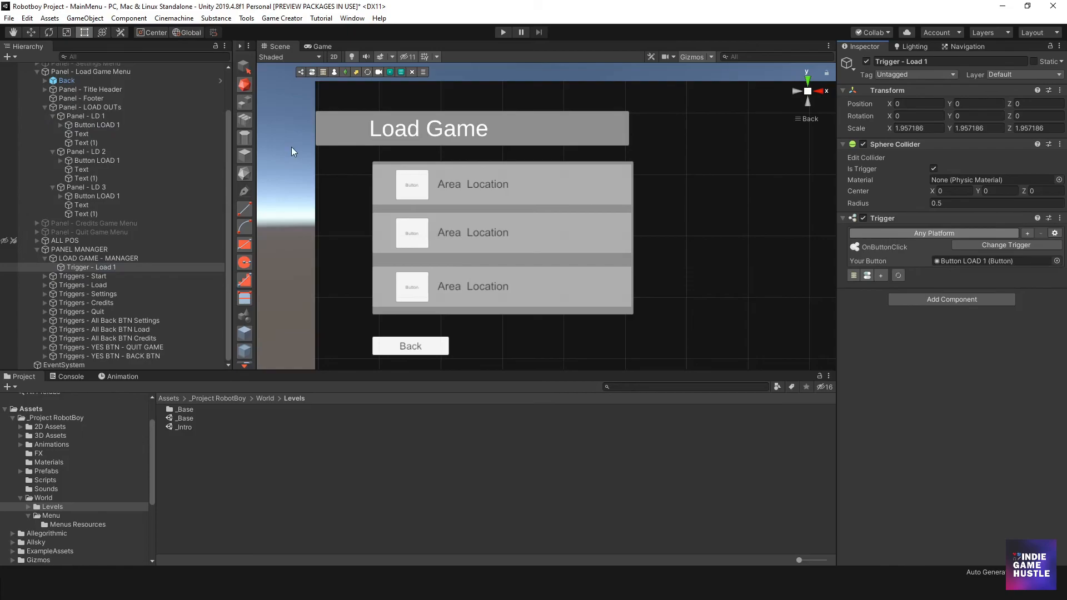
# - Rename the button in Panel - LD 2 as Button LOAD 2
pyautogui.click(115, 161)
pyautogui.click(118, 162)
pyautogui.click(123, 162)
pyautogui.write('2')
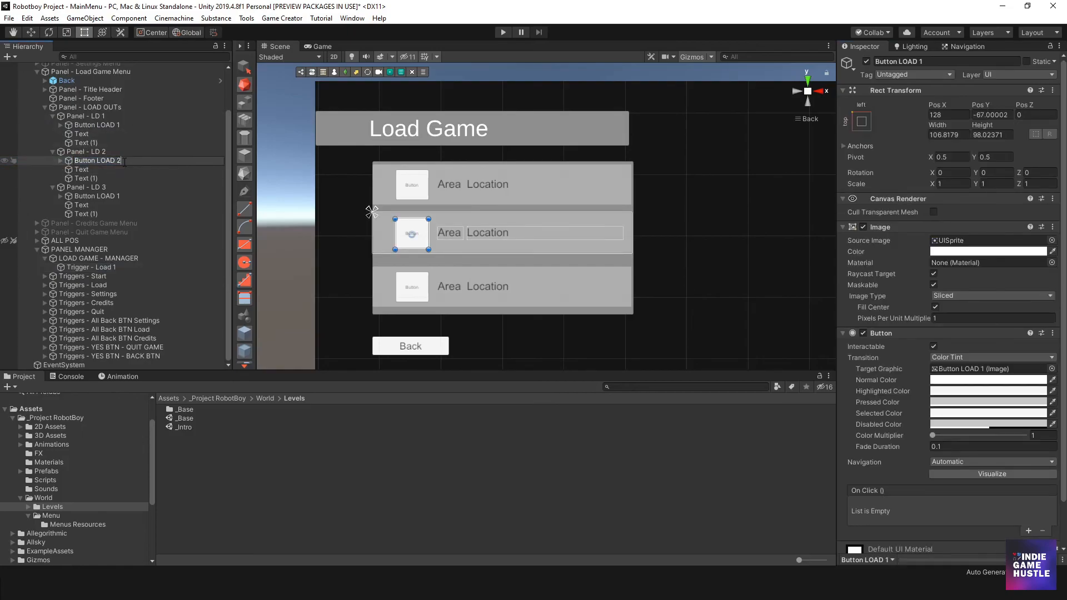
# - Rename the button in Panel - LD 3 as Button LOAD 3
pyautogui.click(117, 195)
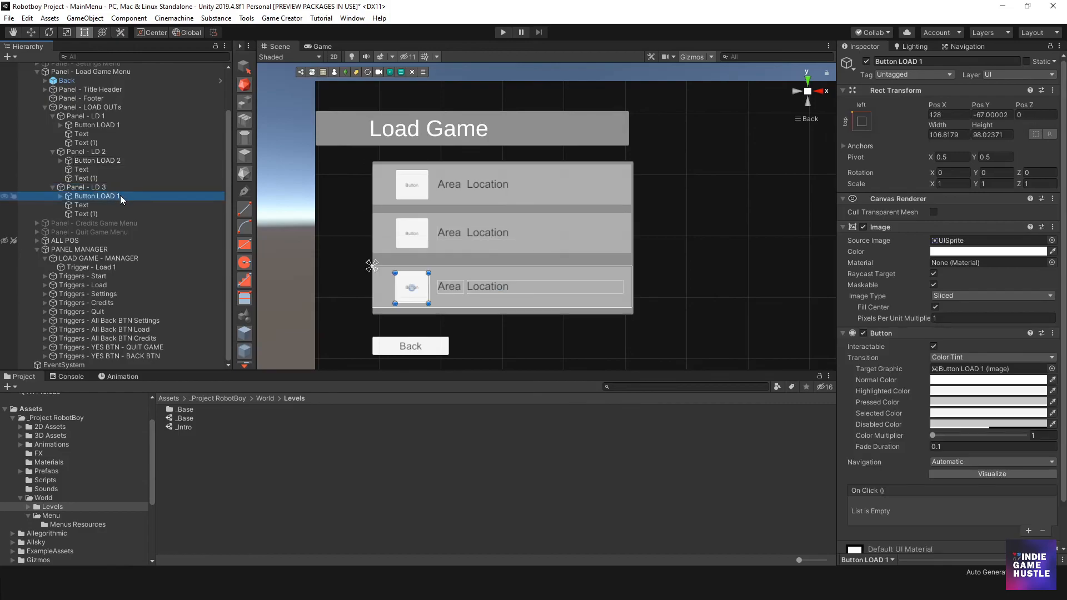
pyautogui.click(120, 195)
pyautogui.press('BackSpace')
pyautogui.write('3')
pyautogui.press('Return')
# - Create an Actions object for Trigger - Load 1 and open it for editing
pyautogui.click(107, 267)
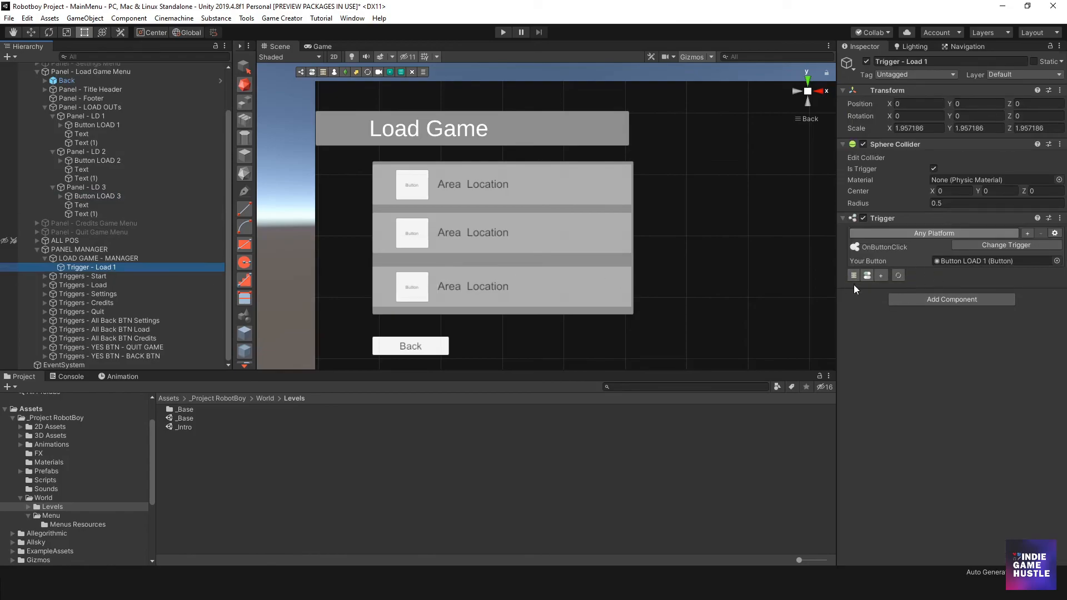
pyautogui.click(853, 277)
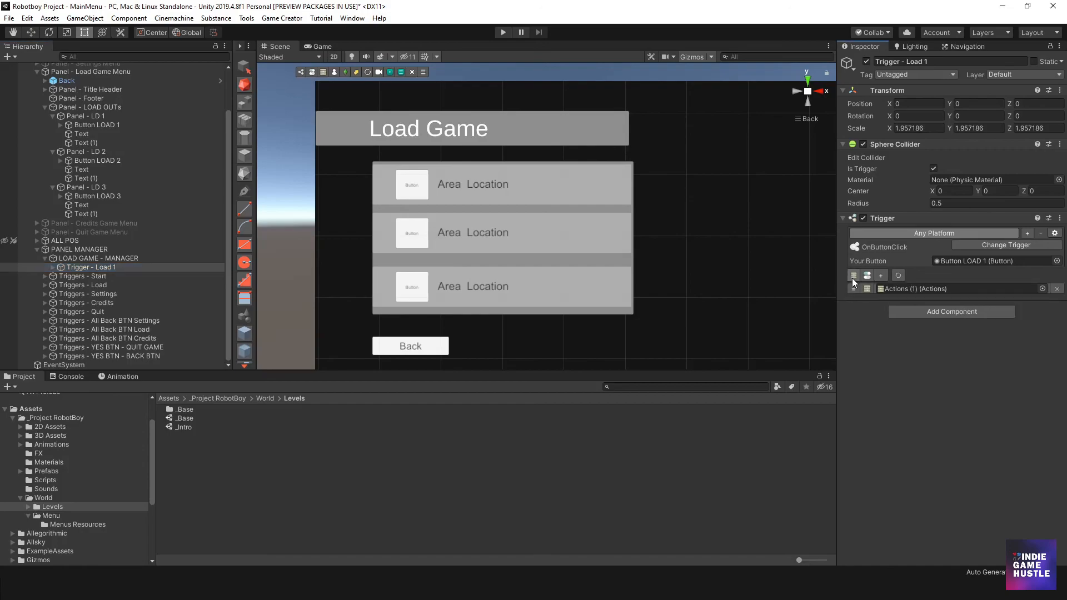
pyautogui.click(54, 268)
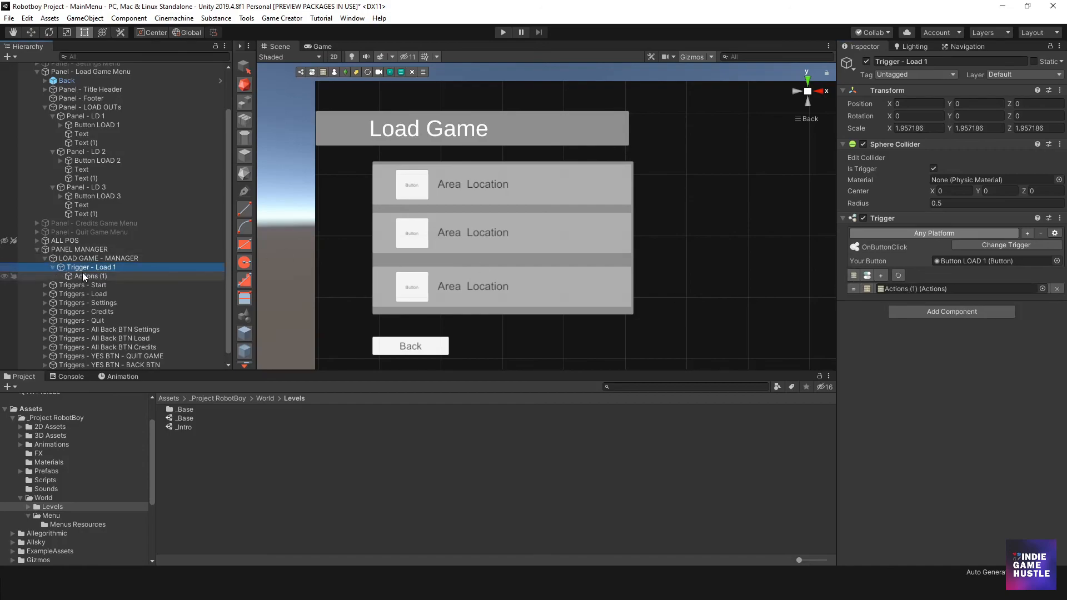
pyautogui.click(83, 276)
# - Add a Load Game action to the trigger's Actions object, turning off Use Current Profile so it loads profile 1
pyautogui.click(934, 159)
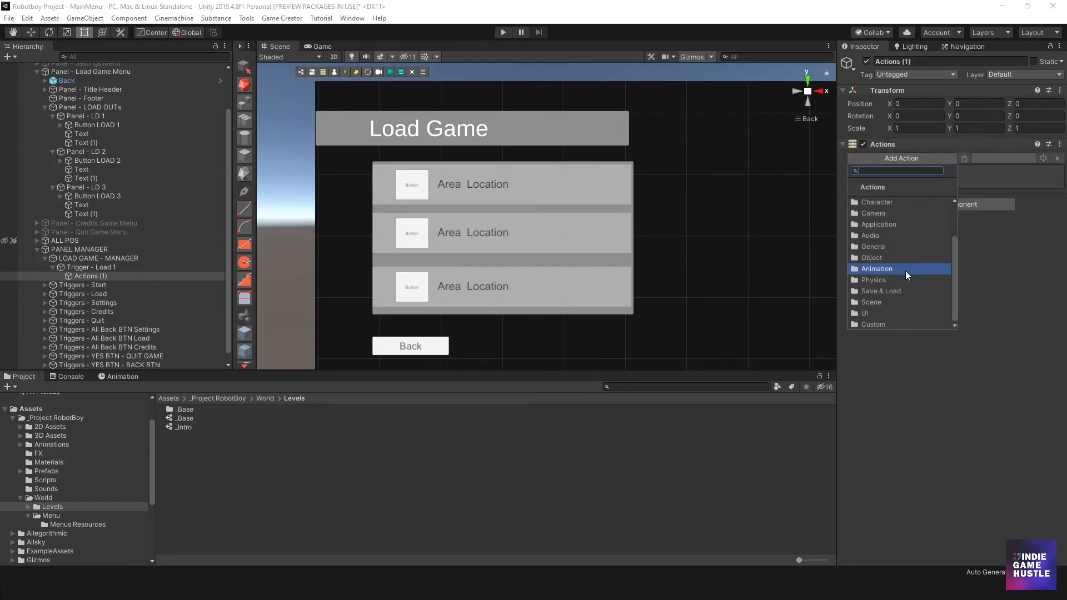
pyautogui.click(896, 295)
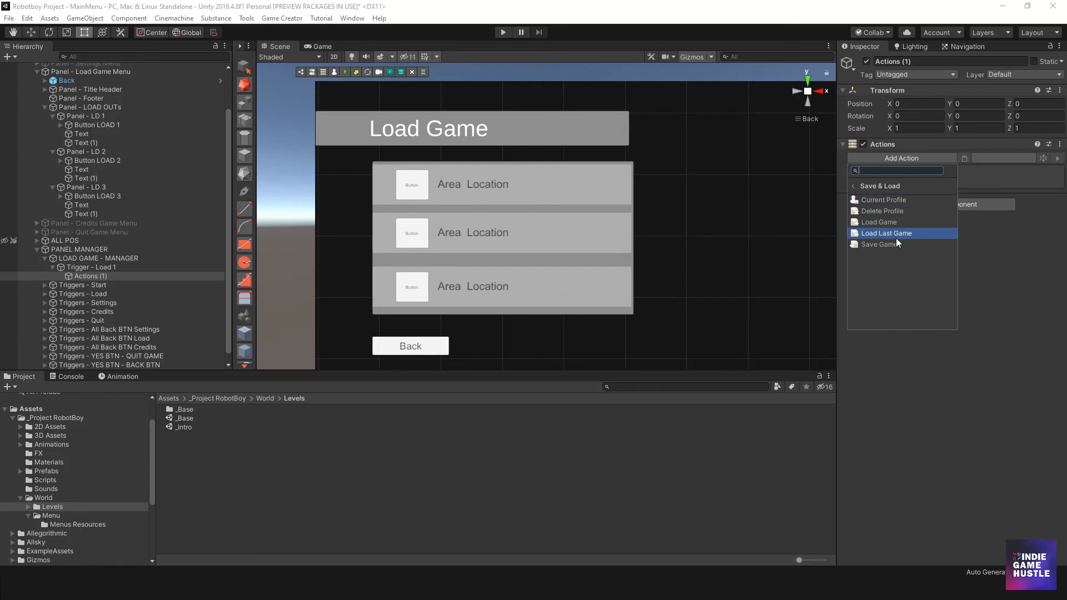
pyautogui.click(901, 222)
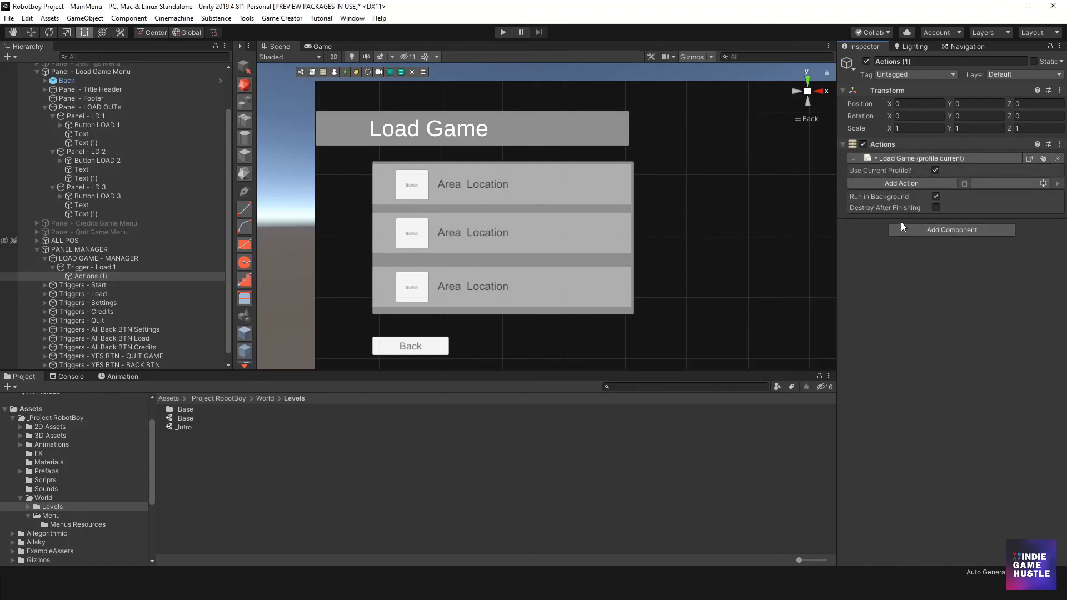
pyautogui.click(935, 170)
pyautogui.click(939, 182)
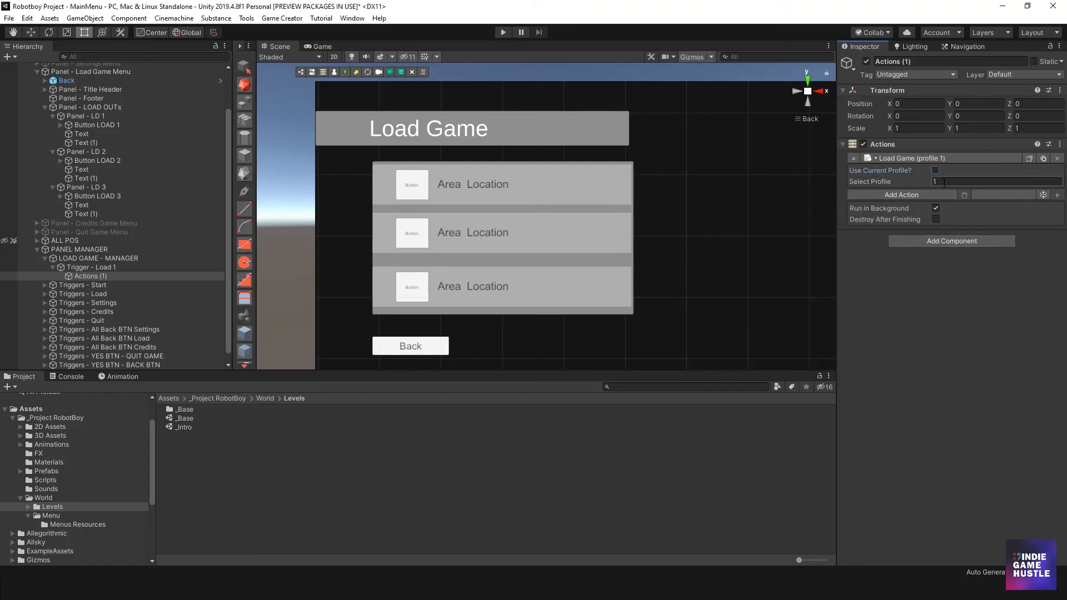
pyautogui.click(944, 182)
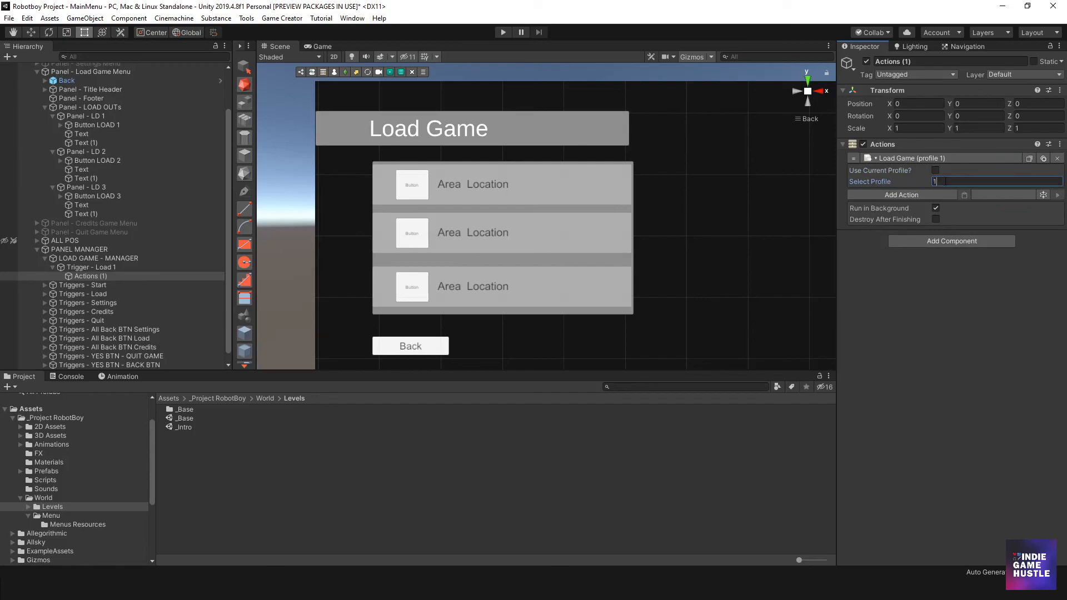
pyautogui.click(82, 267)
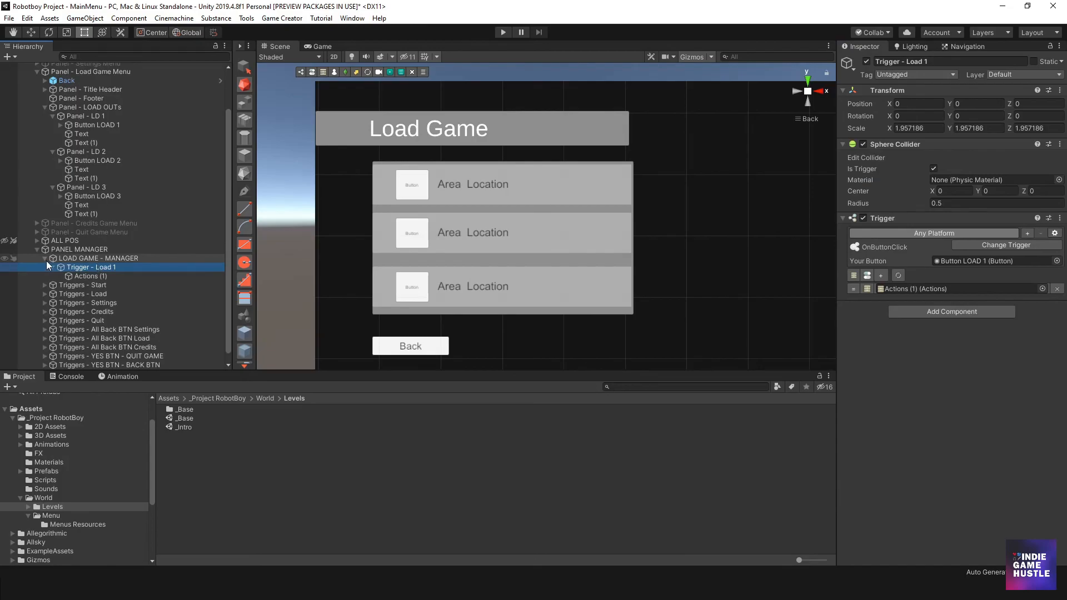
# - Duplicate Trigger - Load 1 under LOAD GAME - MANAGER and rename the copy Trigger - Load 2
pyautogui.click(48, 258)
pyautogui.click(65, 266)
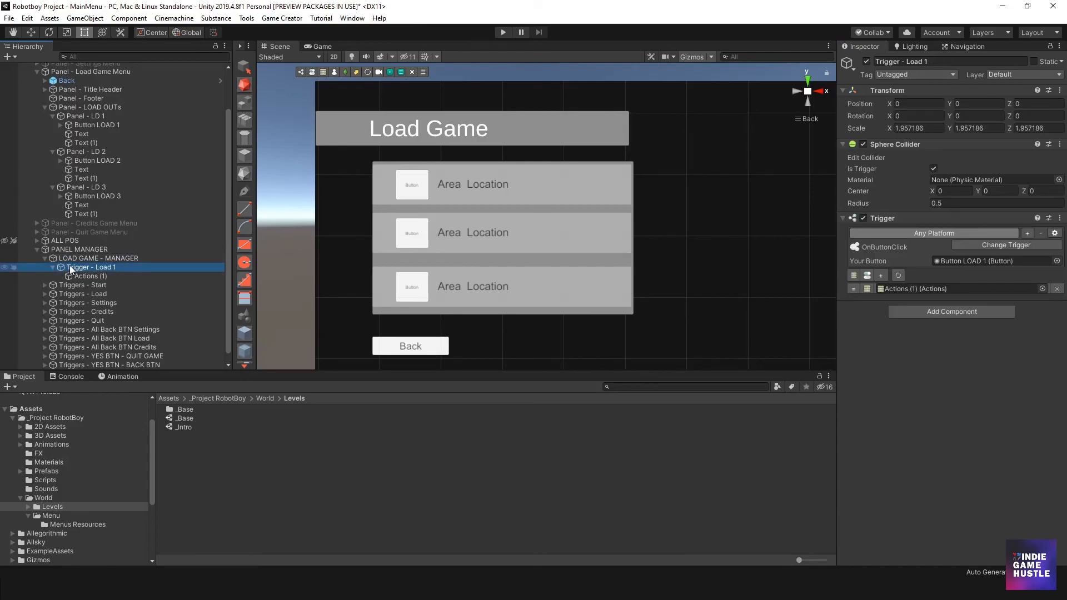
pyautogui.click(53, 267)
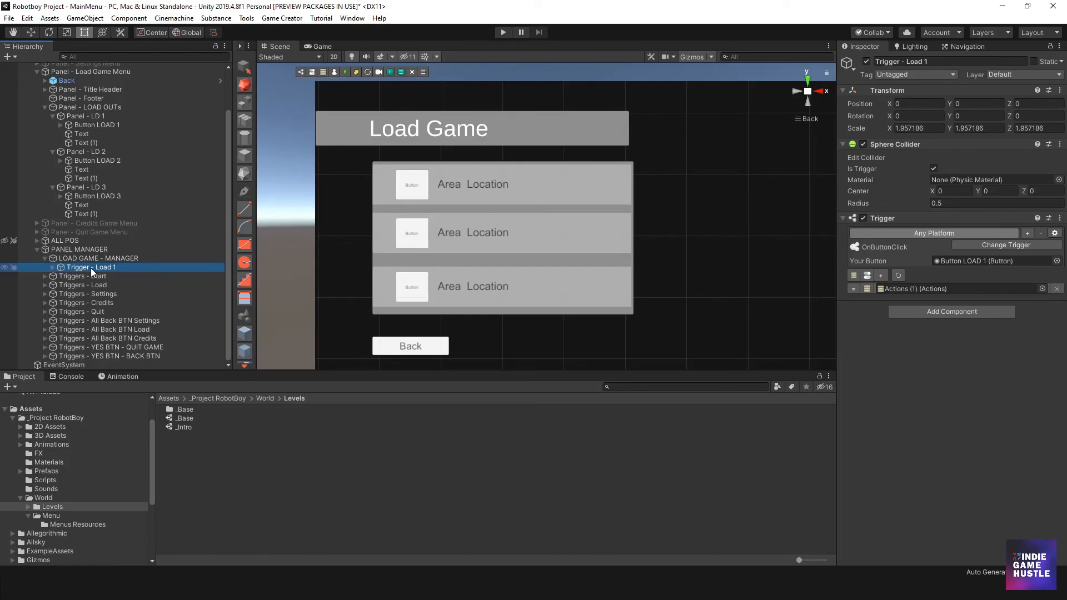
pyautogui.hotkey('ctrl', 'd')
pyautogui.press('F2')
pyautogui.click(133, 277)
pyautogui.press('BackSpace')
pyautogui.press('BackSpace')
pyautogui.press('BackSpace')
pyautogui.press('BackSpace')
pyautogui.write('2')
pyautogui.press('Return')
# - Assign Button LOAD 2 to Trigger - Load 2 and set its Load Game action to profile 2
pyautogui.click(53, 276)
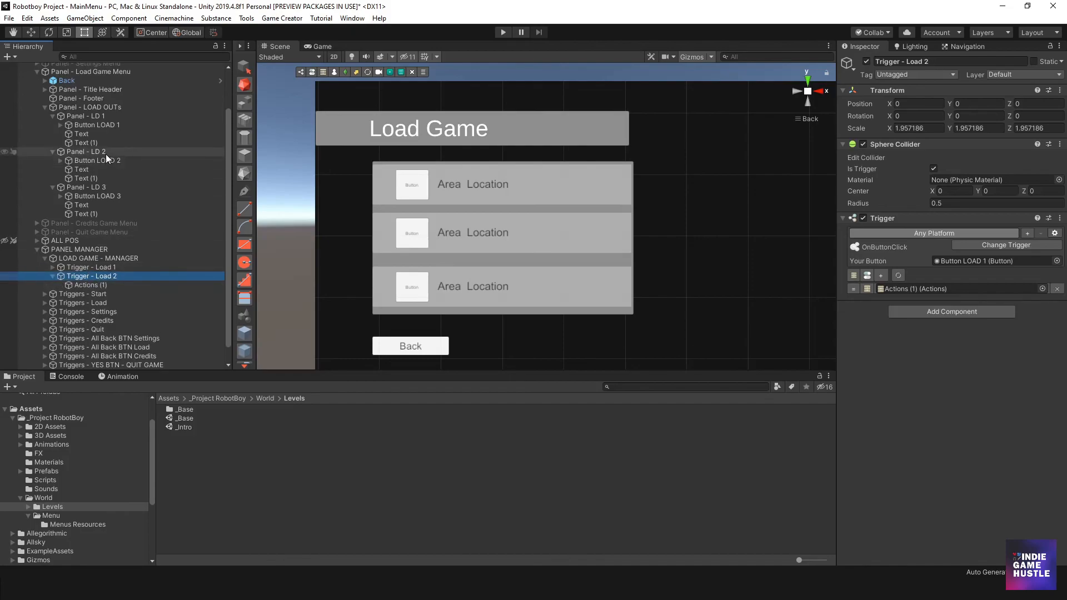
pyautogui.moveTo(98, 160); pyautogui.dragTo(960, 261)
pyautogui.click(89, 285)
pyautogui.click(948, 182)
pyautogui.write('2')
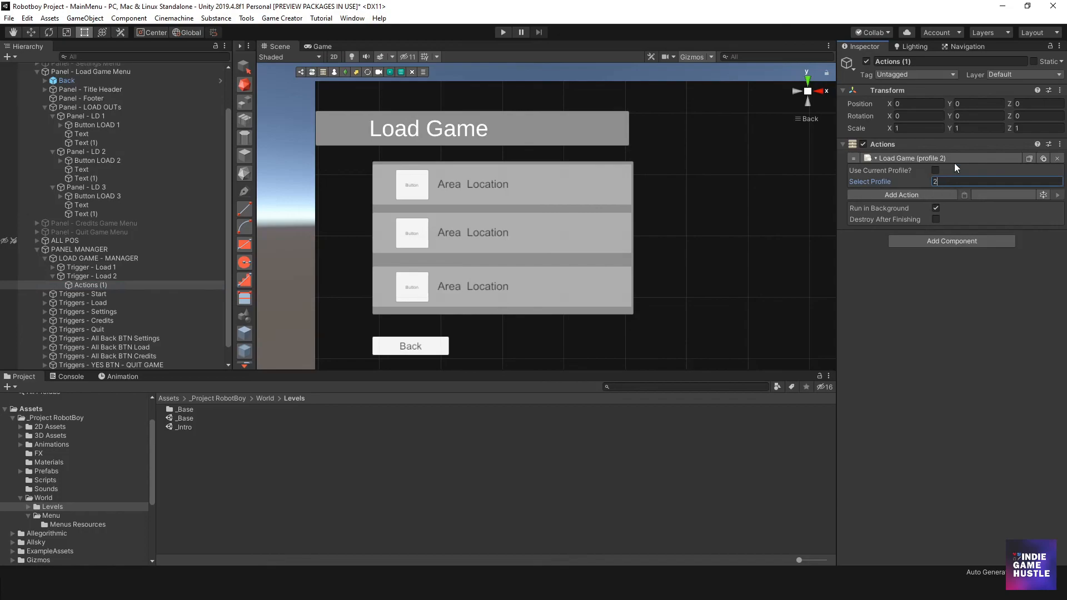
# - Duplicate Trigger - Load 2 and rename the copy Trigger - Load 3
pyautogui.click(89, 277)
pyautogui.hotkey('ctrl', 'd')
pyautogui.click(111, 297)
pyautogui.click(139, 297)
pyautogui.press('BackSpace')
pyautogui.press('BackSpace')
pyautogui.press('BackSpace')
pyautogui.press('BackSpace')
pyautogui.press('BackSpace')
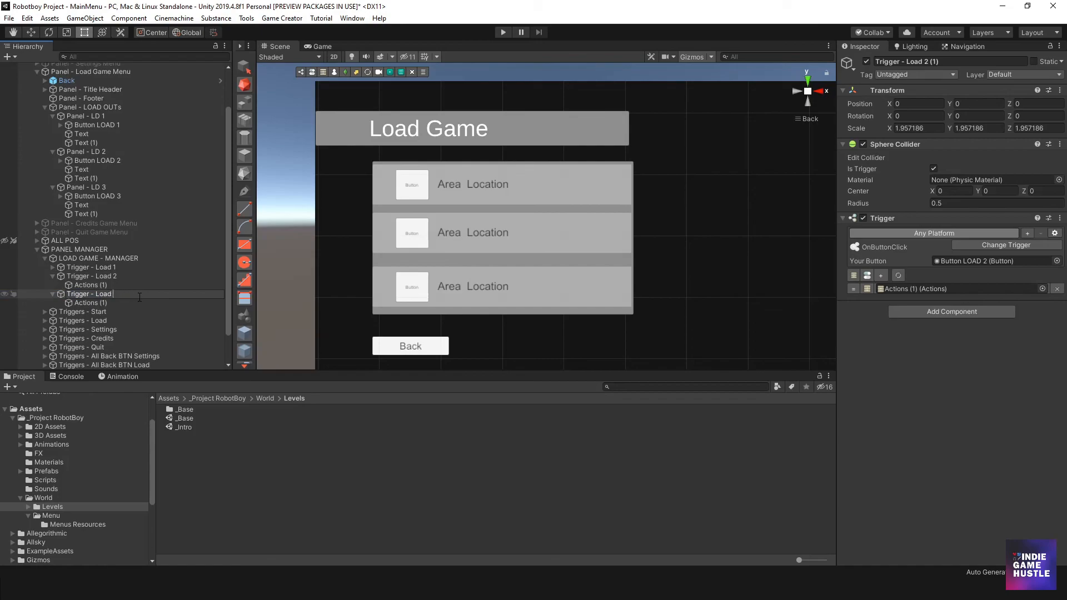
pyautogui.write('3')
# - Open the Select Profile value of the Load Game action in Trigger - Load 3's Actions object
pyautogui.click(107, 303)
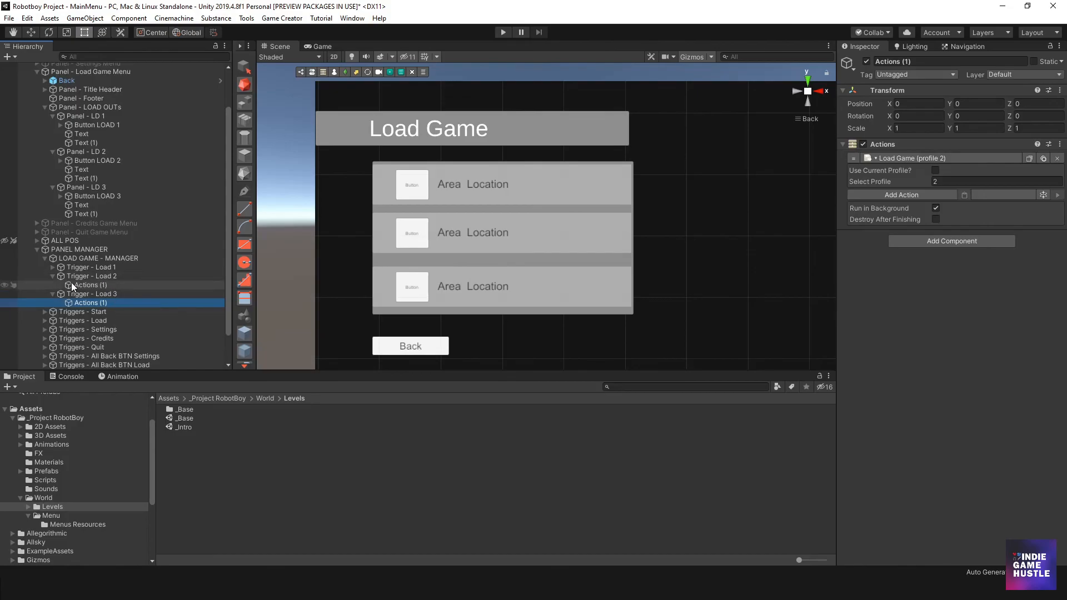
pyautogui.click(53, 276)
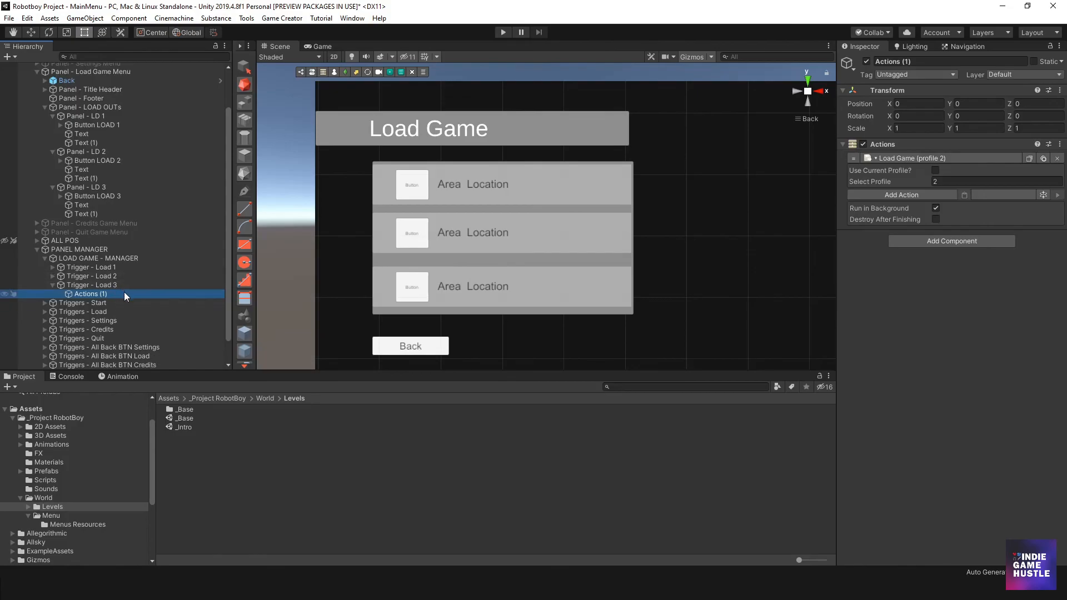
pyautogui.click(104, 285)
pyautogui.click(96, 294)
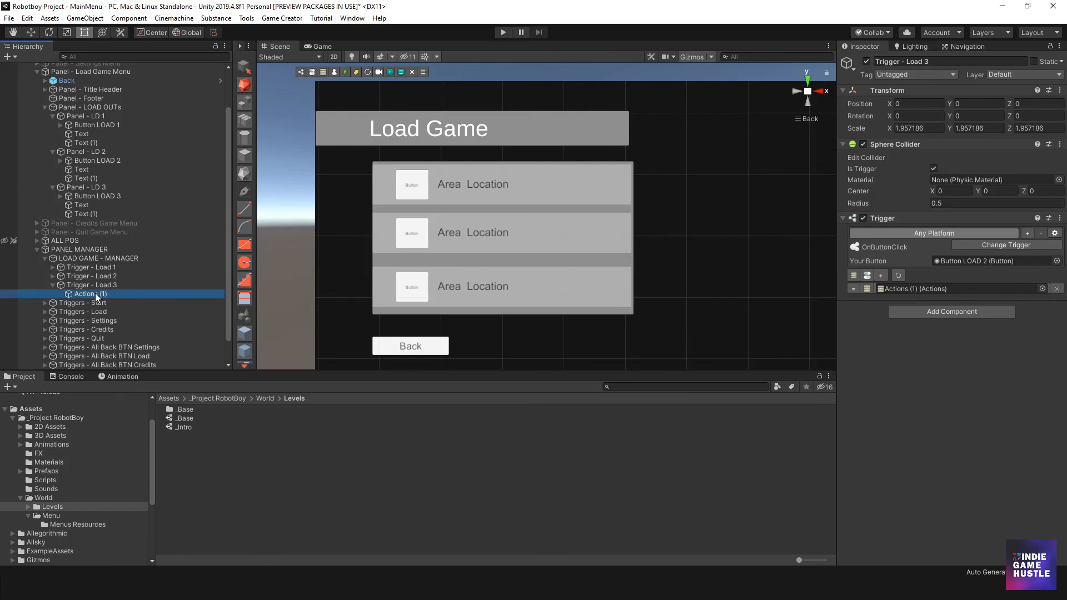
pyautogui.click(950, 181)
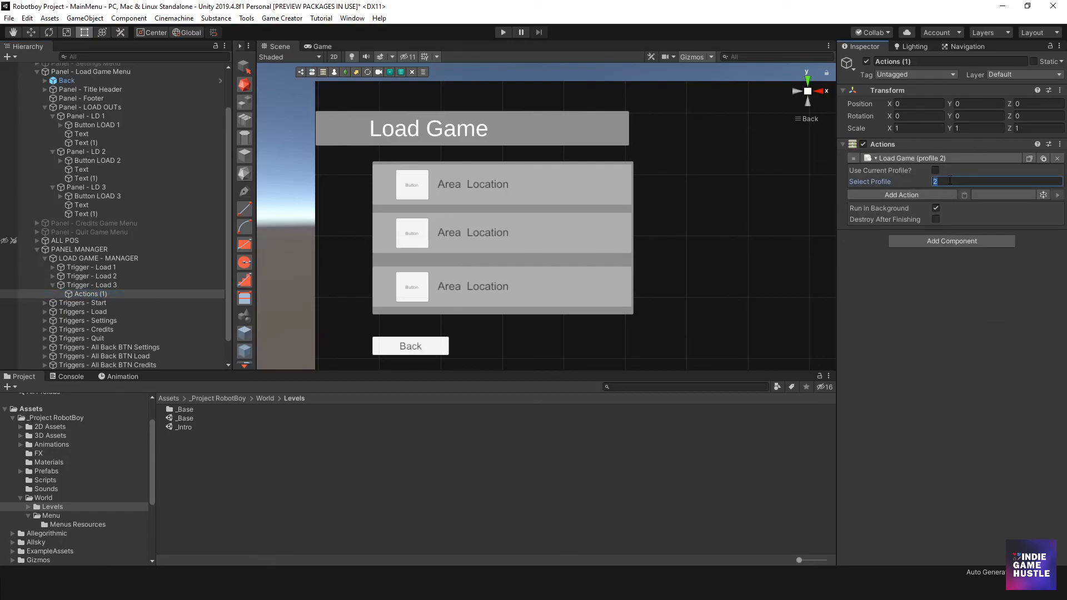
pyautogui.click(112, 285)
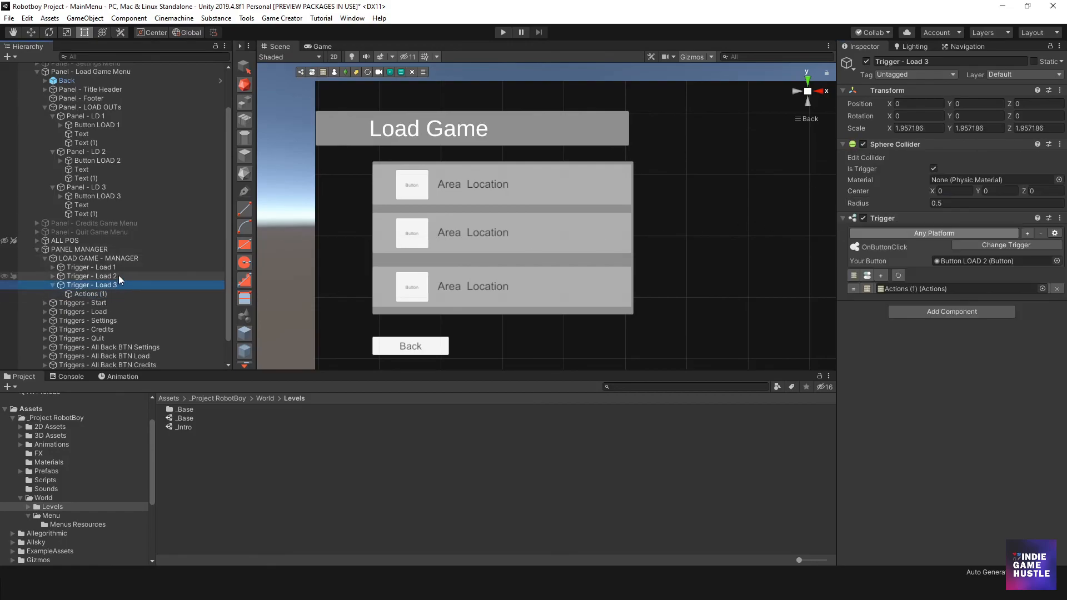
pyautogui.click(53, 285)
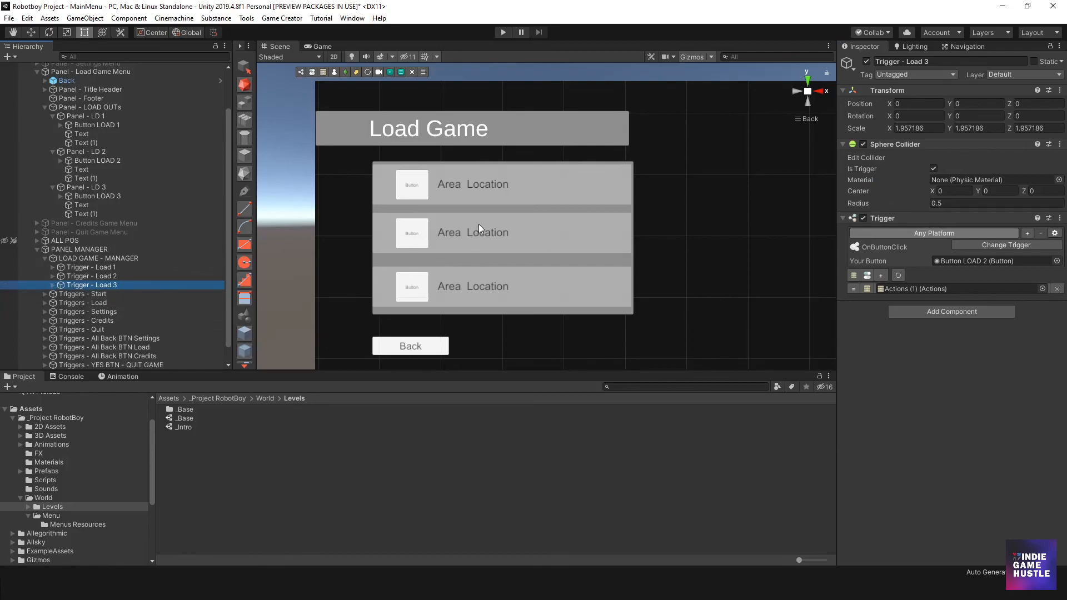
# - Review the Load Game action's profile setting in Trigger - Load 1's Actions object
pyautogui.click(53, 267)
pyautogui.click(92, 276)
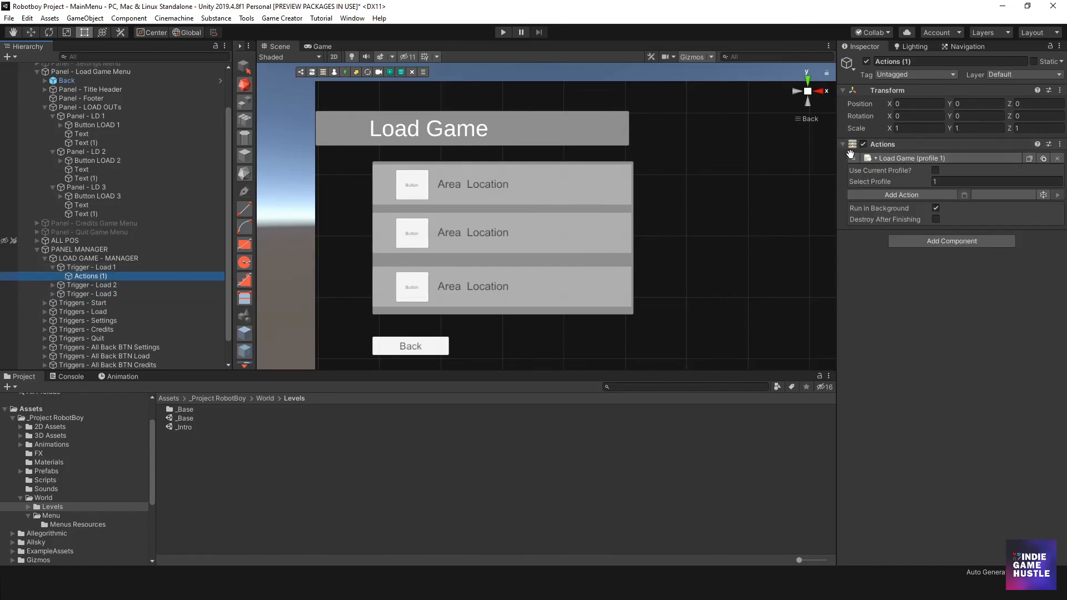
pyautogui.click(941, 185)
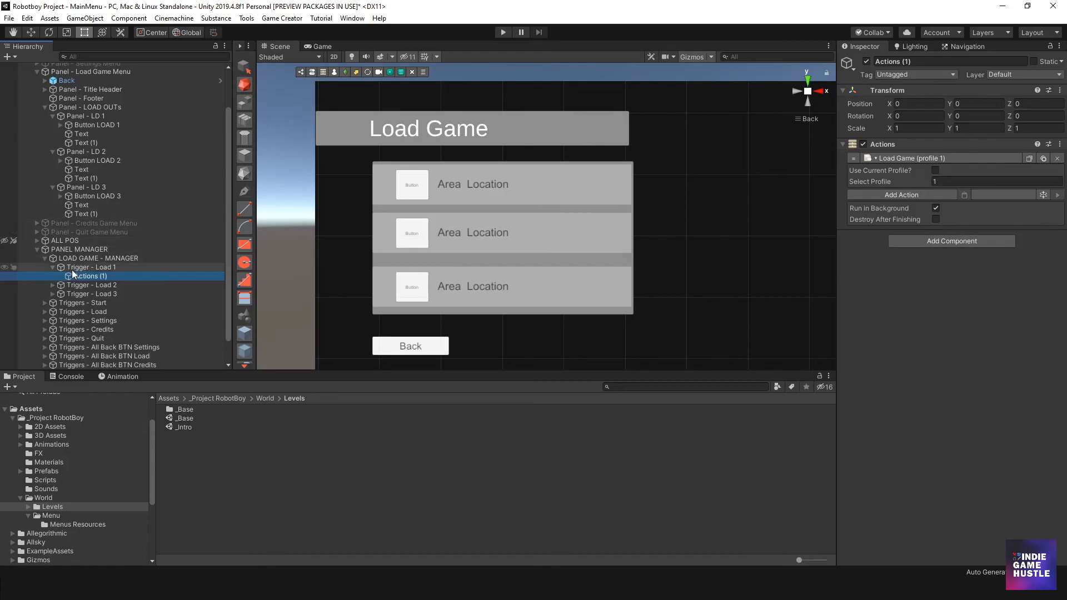
pyautogui.click(53, 267)
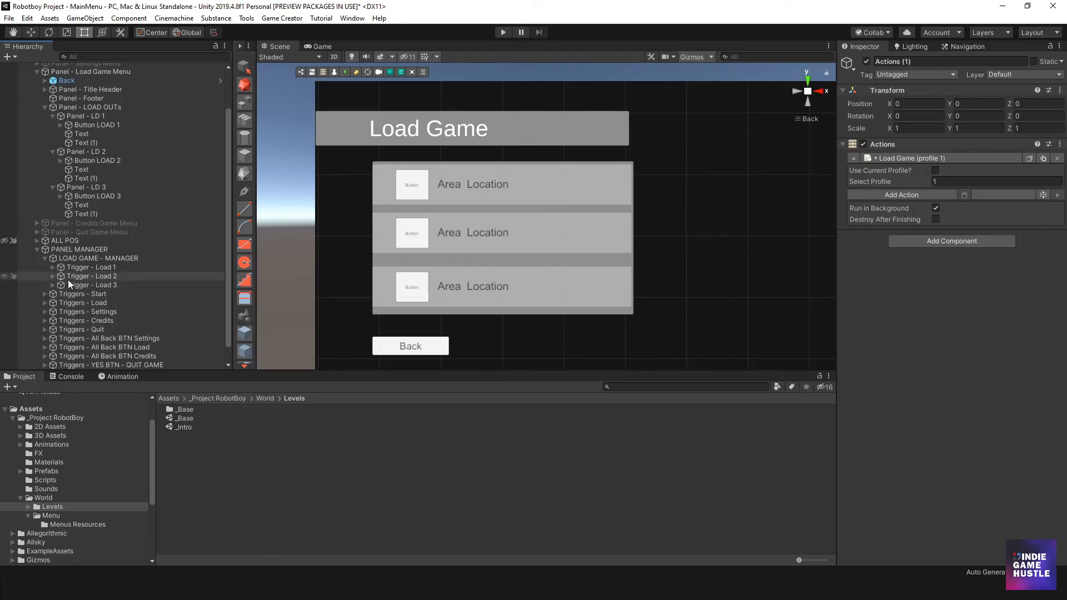
# - Collapse Panel - LD 1, Panel - LD 2 and Panel - LD 3 in the Hierarchy
pyautogui.scroll(-4, 465, 222)
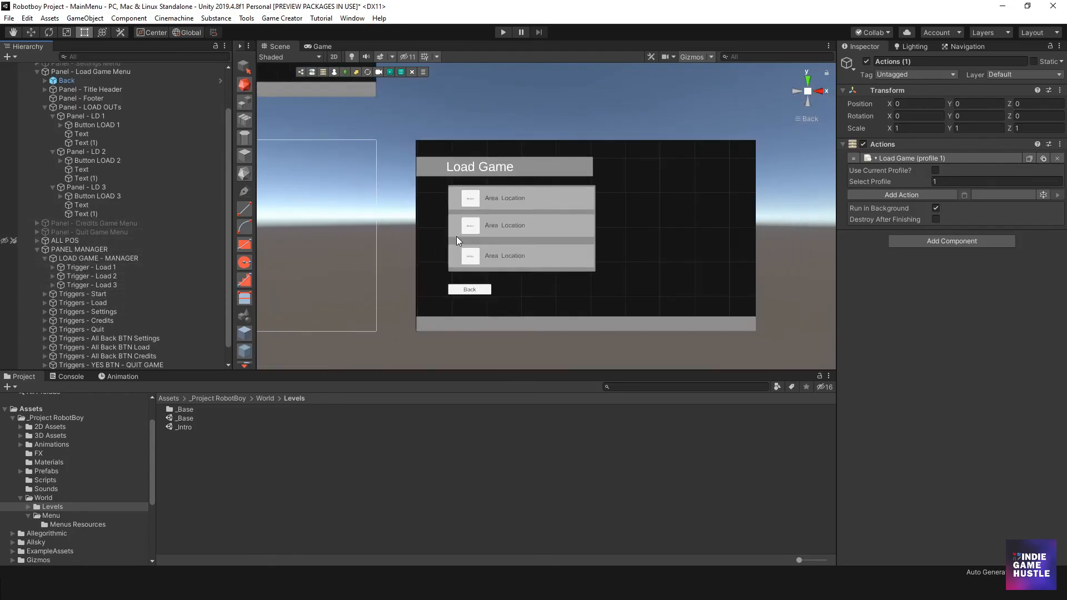
pyautogui.scroll(2, 455, 239)
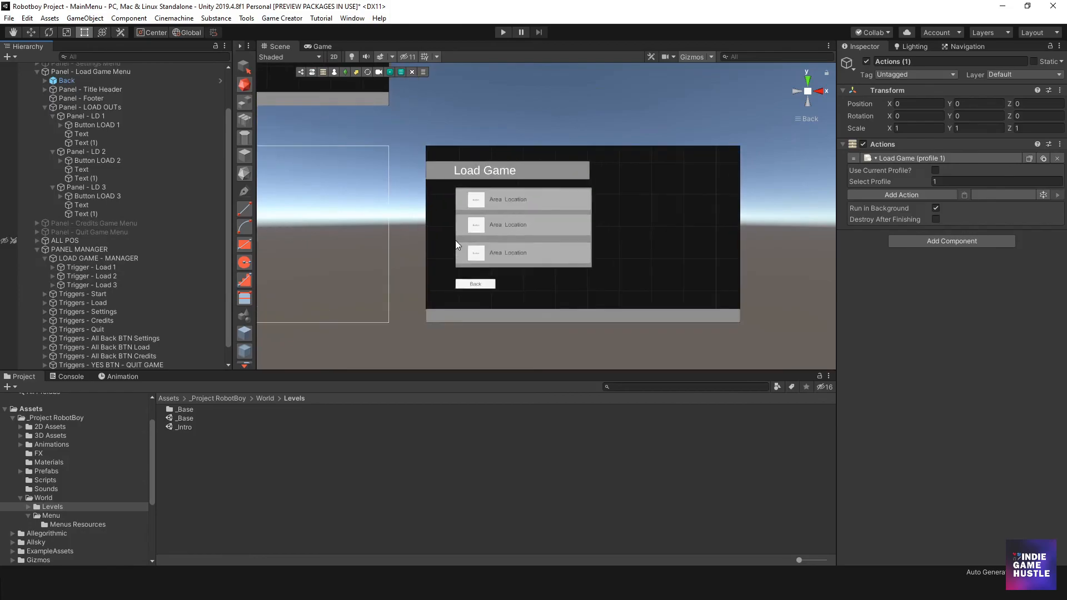
pyautogui.click(53, 187)
pyautogui.click(54, 160)
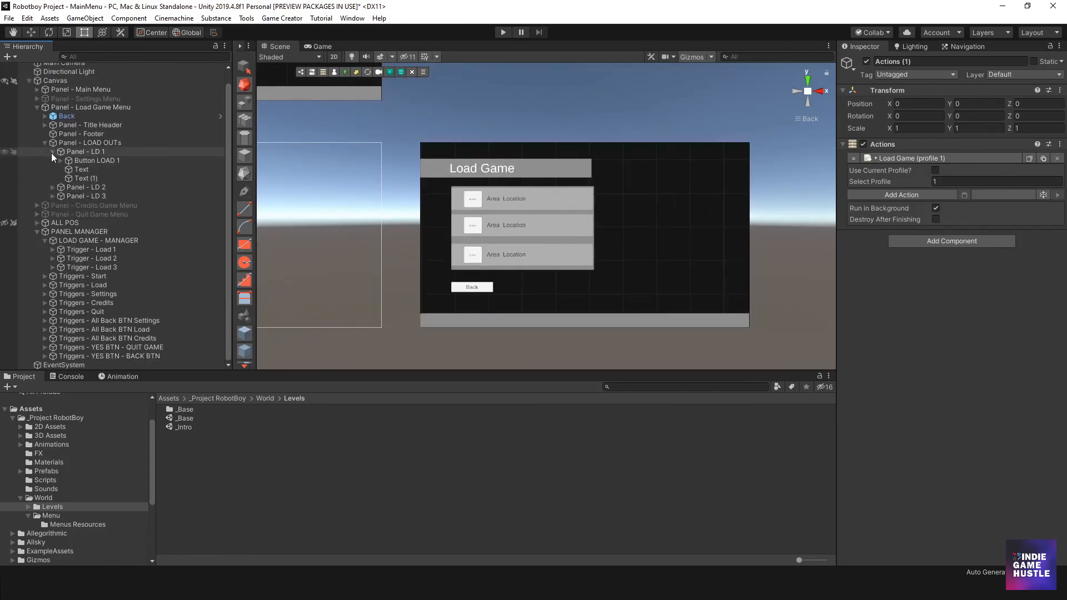
pyautogui.click(52, 152)
pyautogui.scroll(-2, 532, 229)
pyautogui.scroll(3, 489, 229)
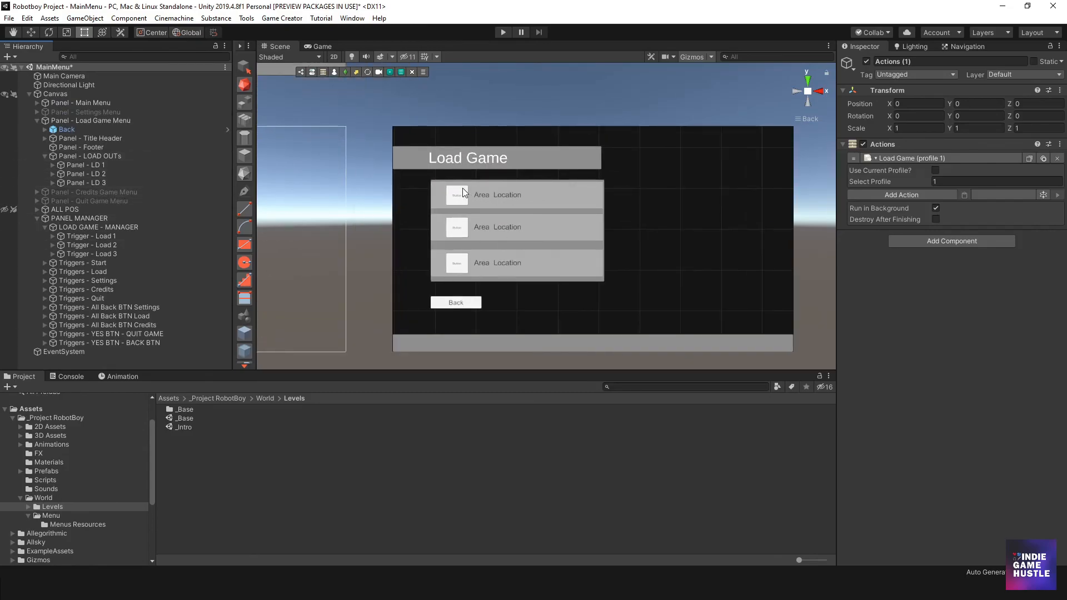
# - Collapse Panel - Load Game Menu in the Hierarchy and deactivate the panel
pyautogui.click(73, 120)
pyautogui.click(867, 61)
pyautogui.click(37, 121)
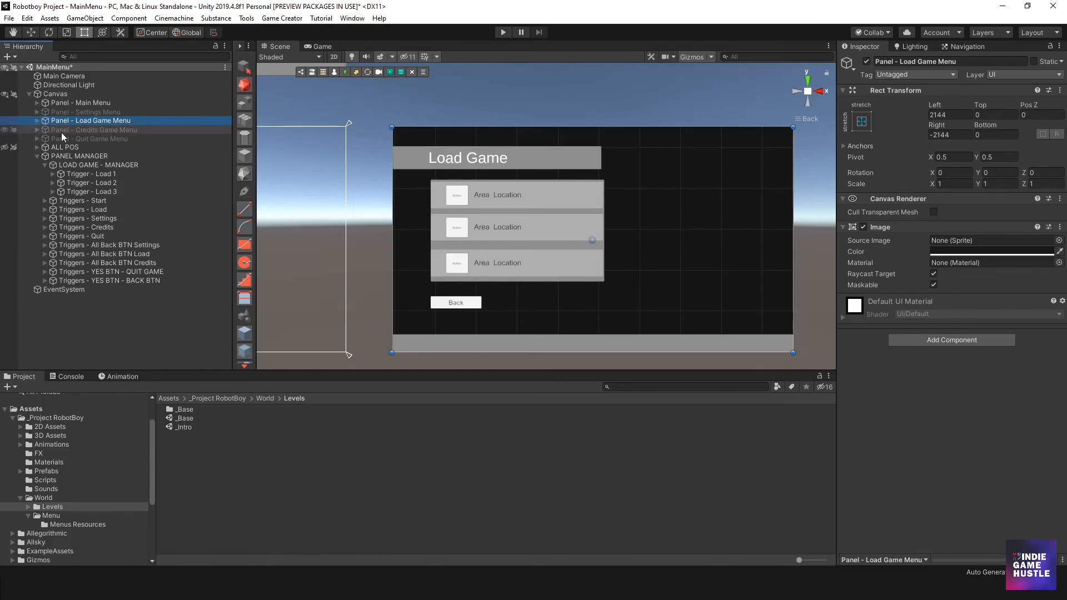
pyautogui.click(77, 129)
pyautogui.click(116, 123)
pyautogui.click(867, 62)
pyautogui.click(867, 62)
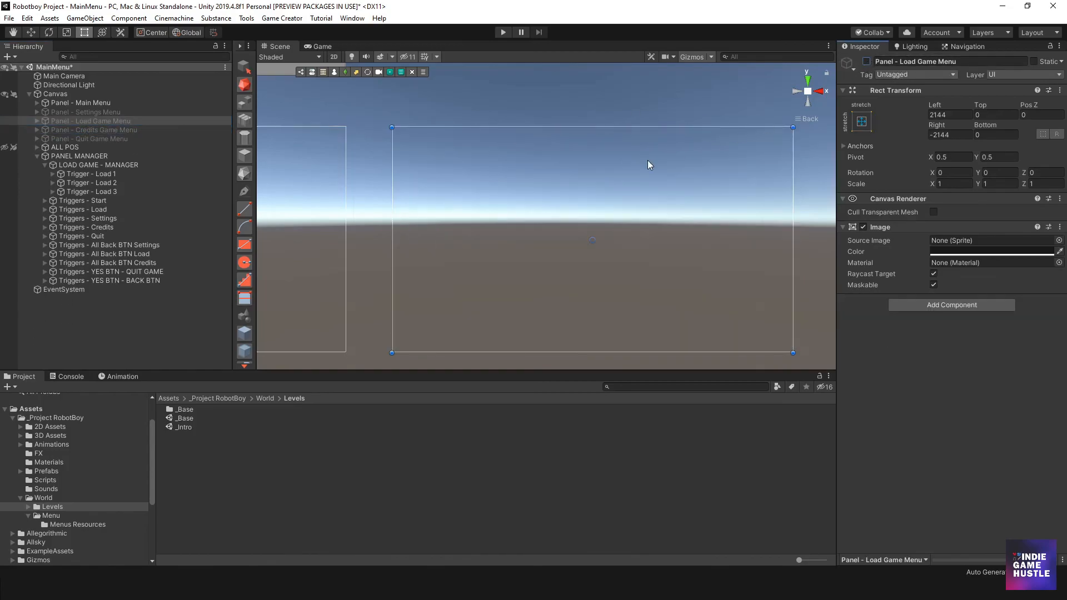
# - Run the scene and test entering and leaving the Settings, Credits and Quit panels from the main menu
pyautogui.click(503, 32)
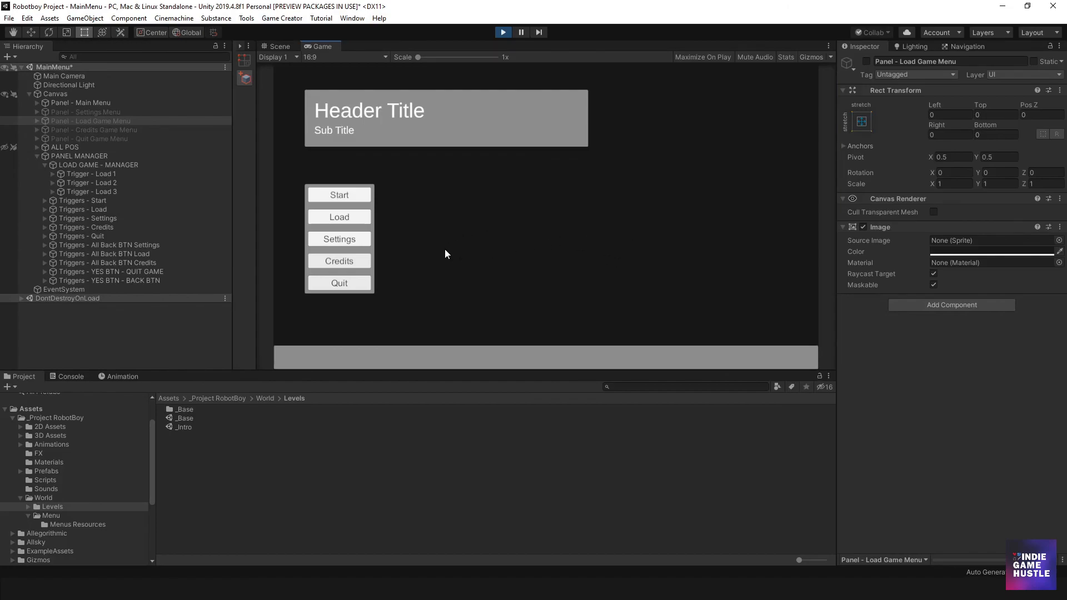
pyautogui.click(341, 239)
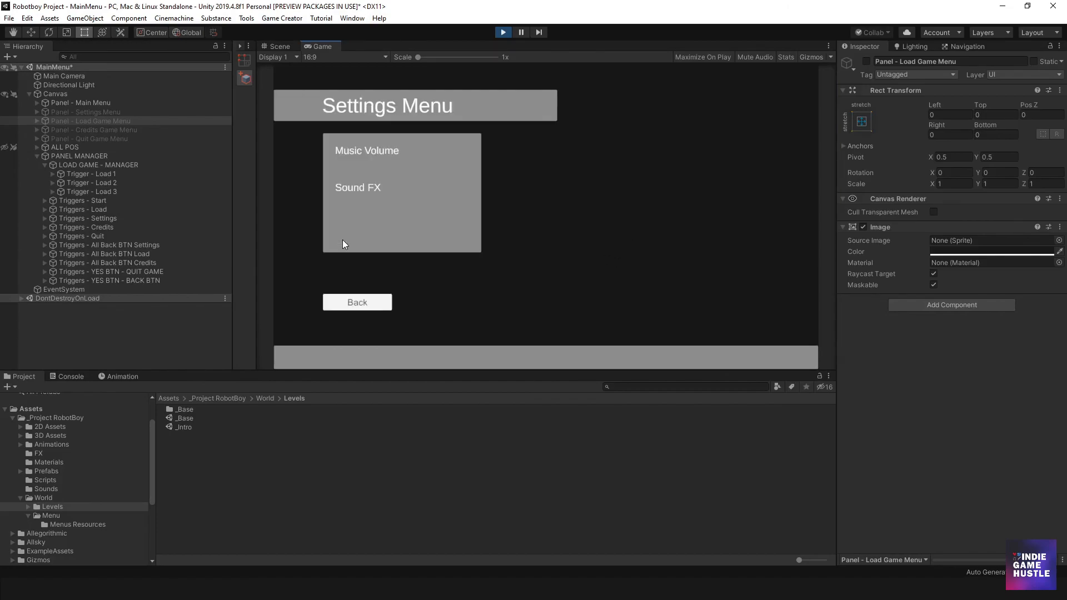
pyautogui.click(361, 300)
pyautogui.click(361, 258)
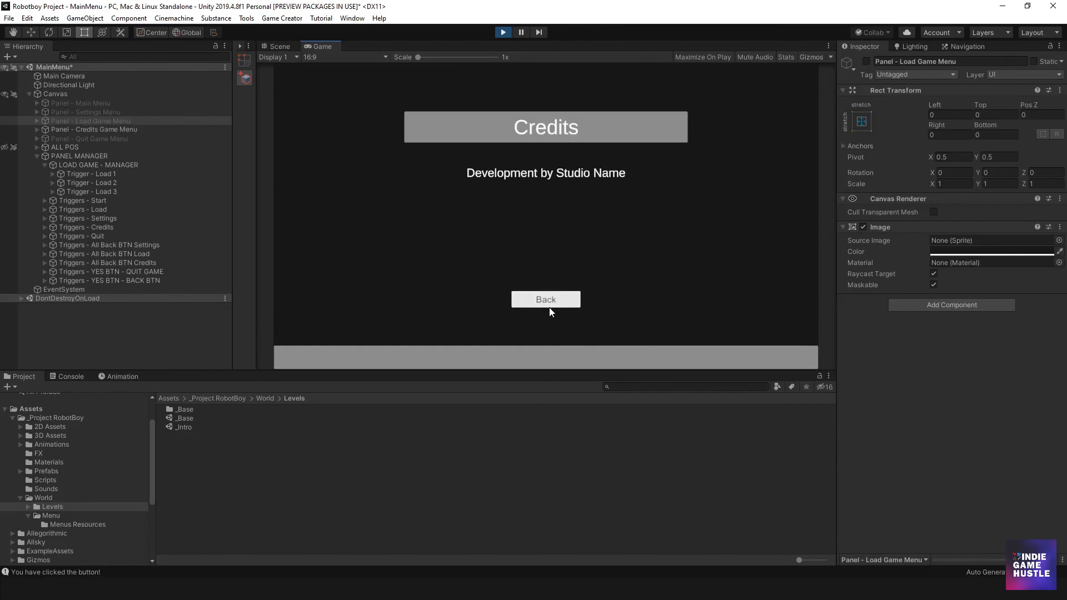
pyautogui.click(549, 307)
pyautogui.click(367, 286)
pyautogui.click(582, 221)
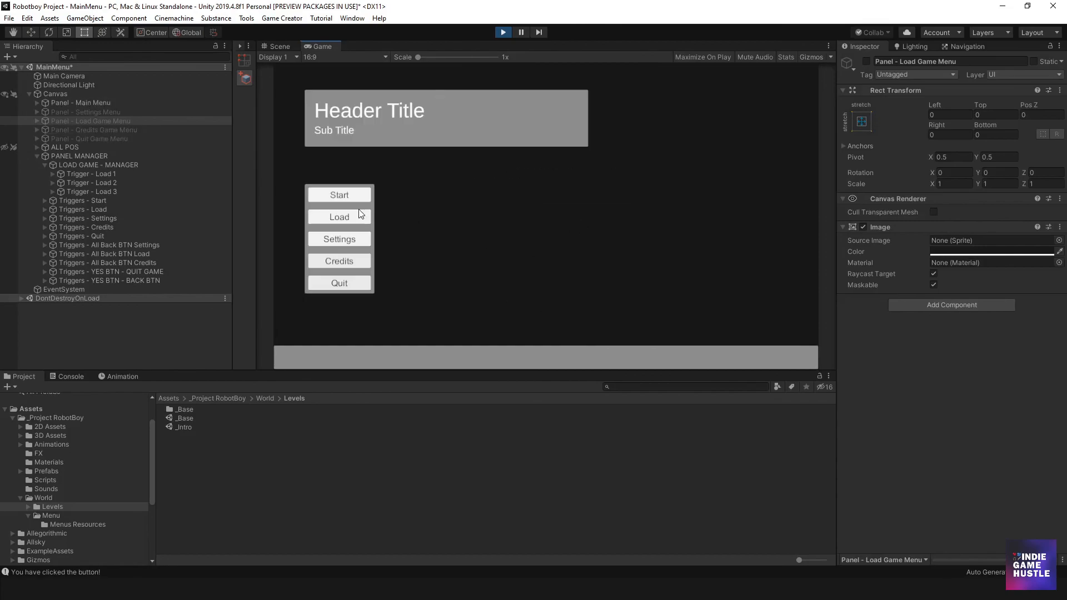
# - Test the Load Game panel's slot and Back buttons in the running game, and stop play mode
pyautogui.click(345, 218)
pyautogui.click(374, 302)
pyautogui.click(347, 222)
pyautogui.click(368, 159)
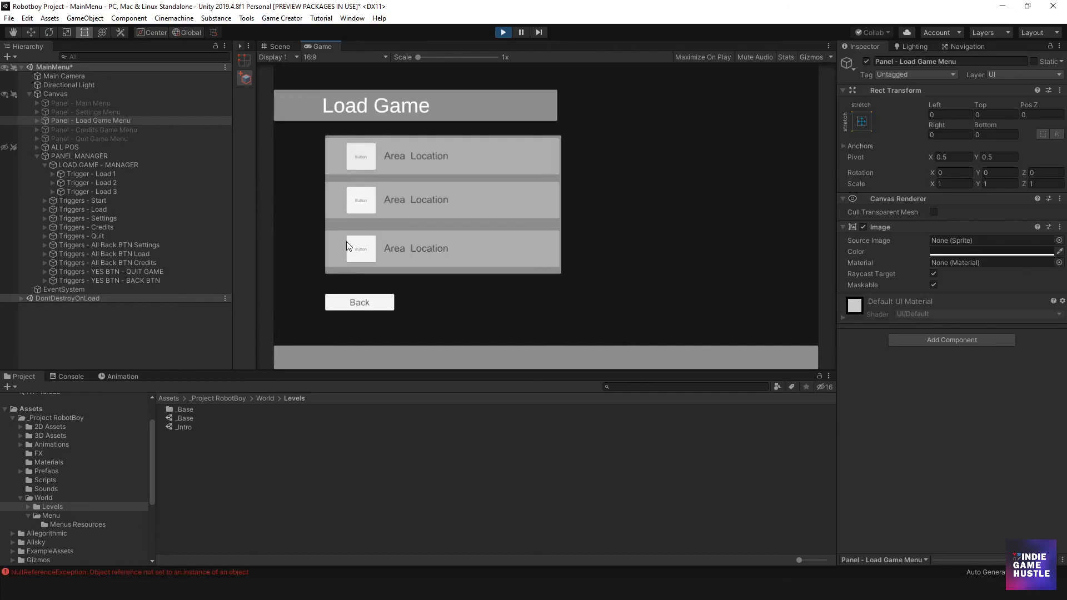
pyautogui.click(361, 207)
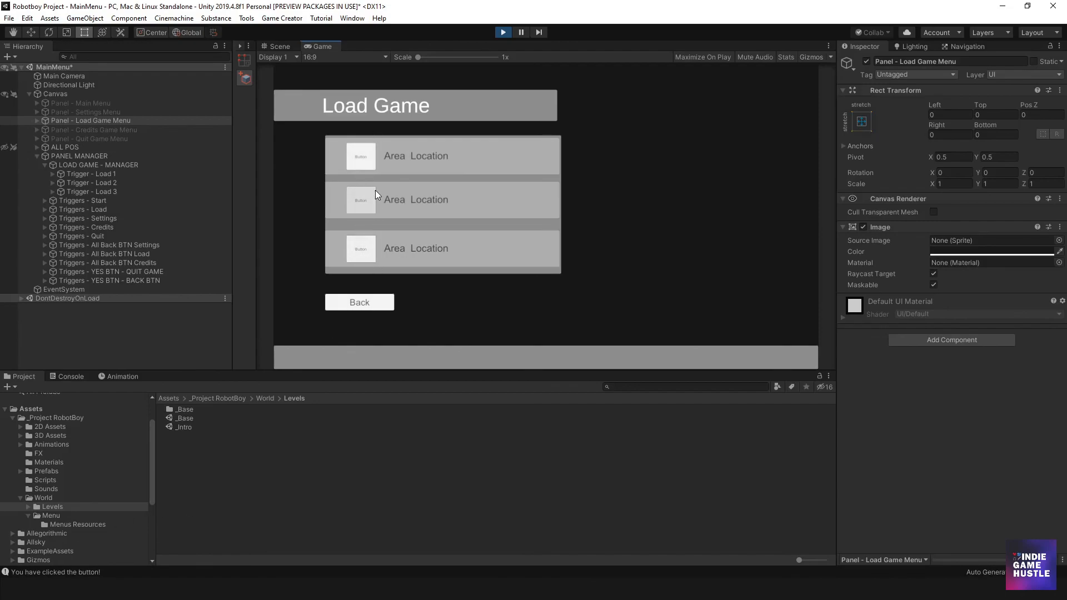
pyautogui.click(372, 302)
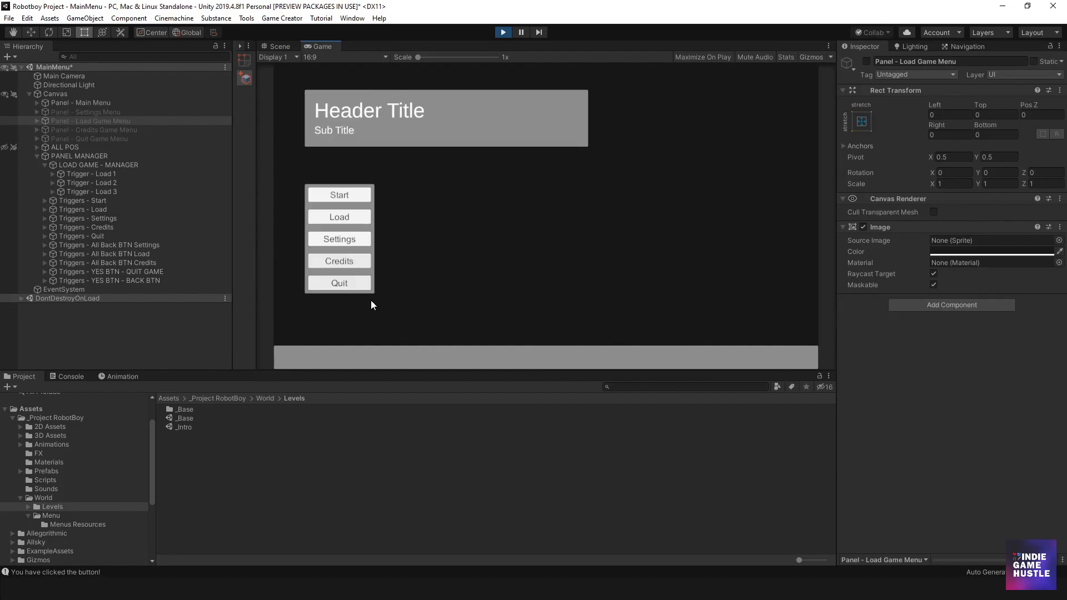
pyautogui.click(503, 32)
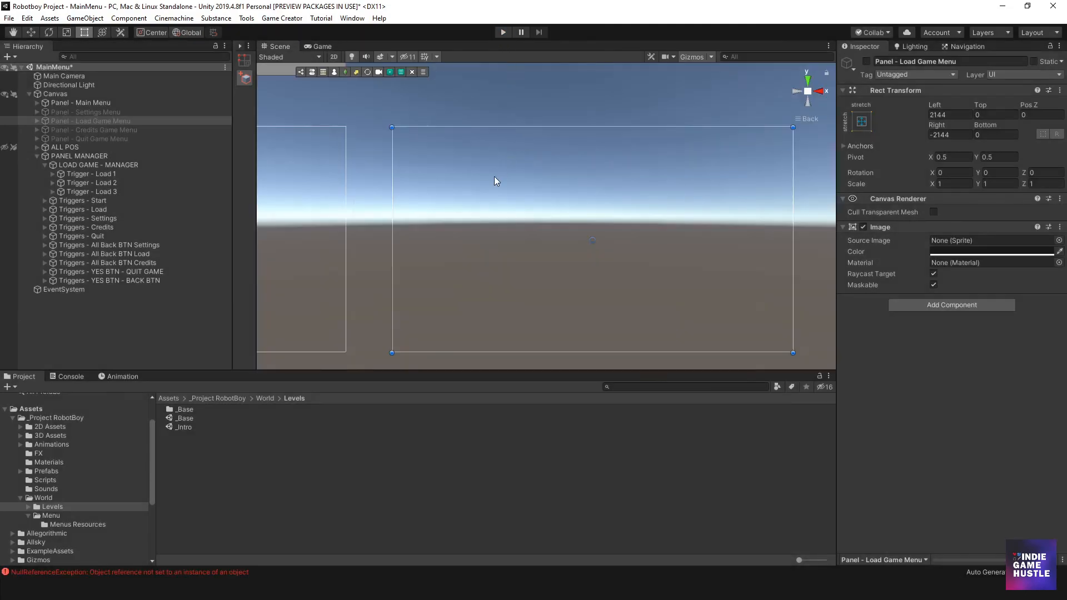
pyautogui.scroll(-8, 444, 199)
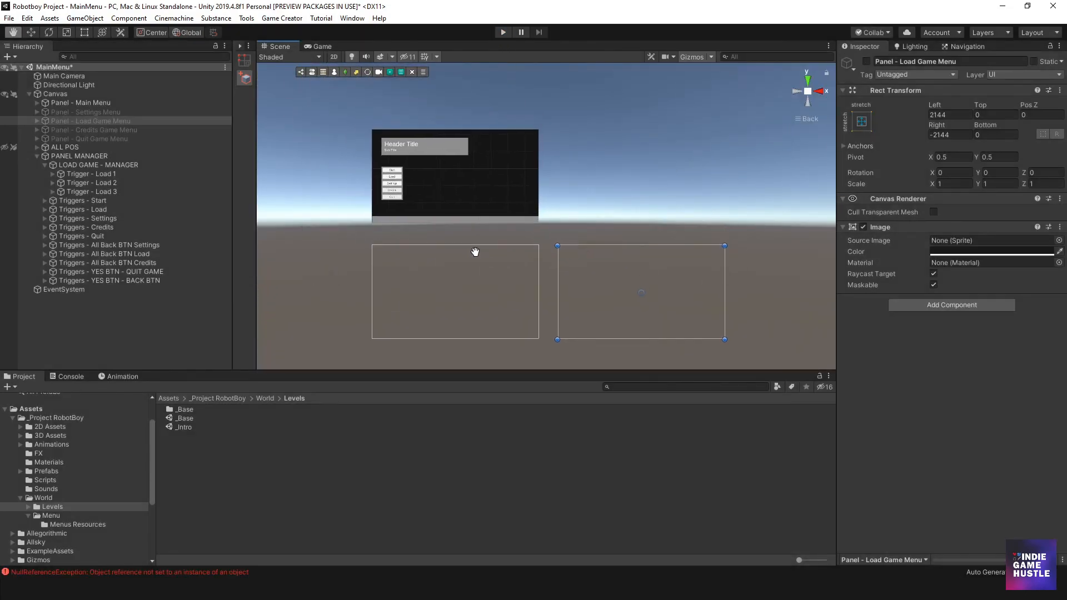
pyautogui.click(355, 210)
pyautogui.scroll(5, 389, 225)
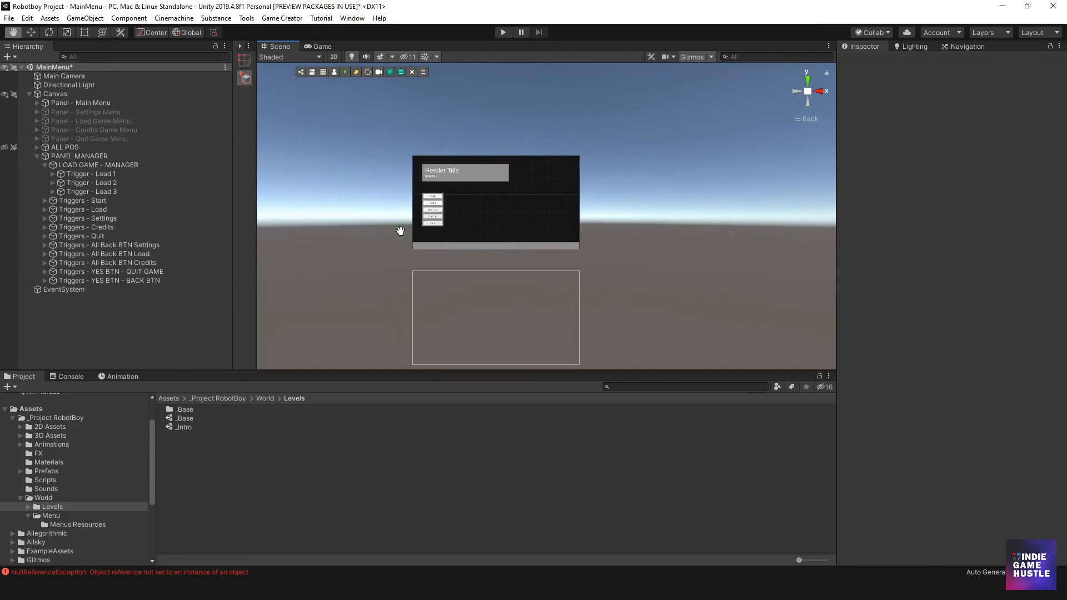
pyautogui.scroll(4, 450, 207)
pyautogui.moveTo(477, 229); pyautogui.dragTo(559, 237, button='middle')
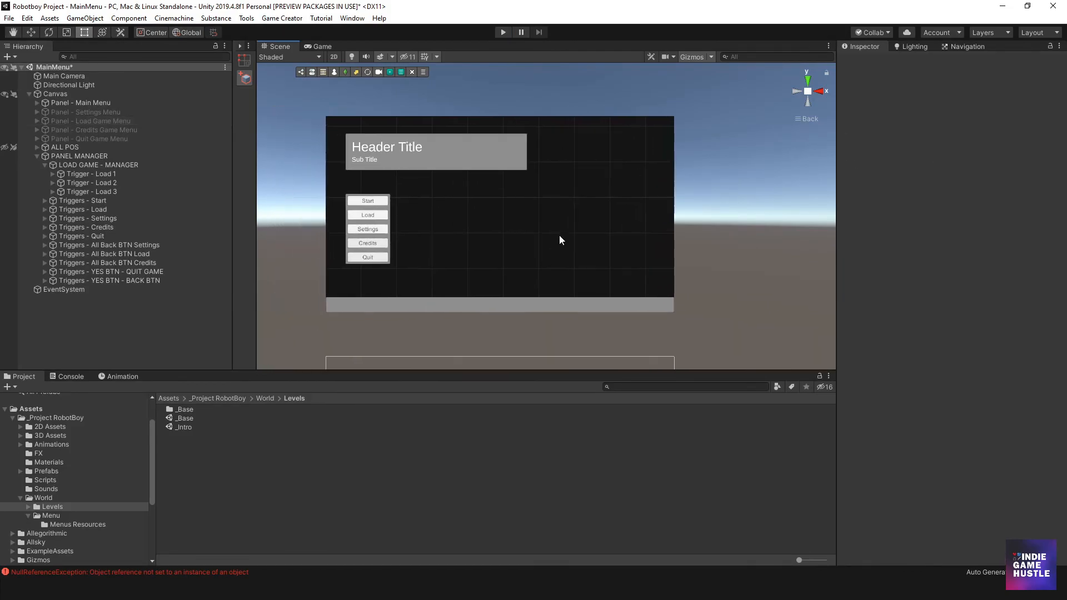
pyautogui.scroll(-2, 443, 235)
pyautogui.scroll(2, 401, 244)
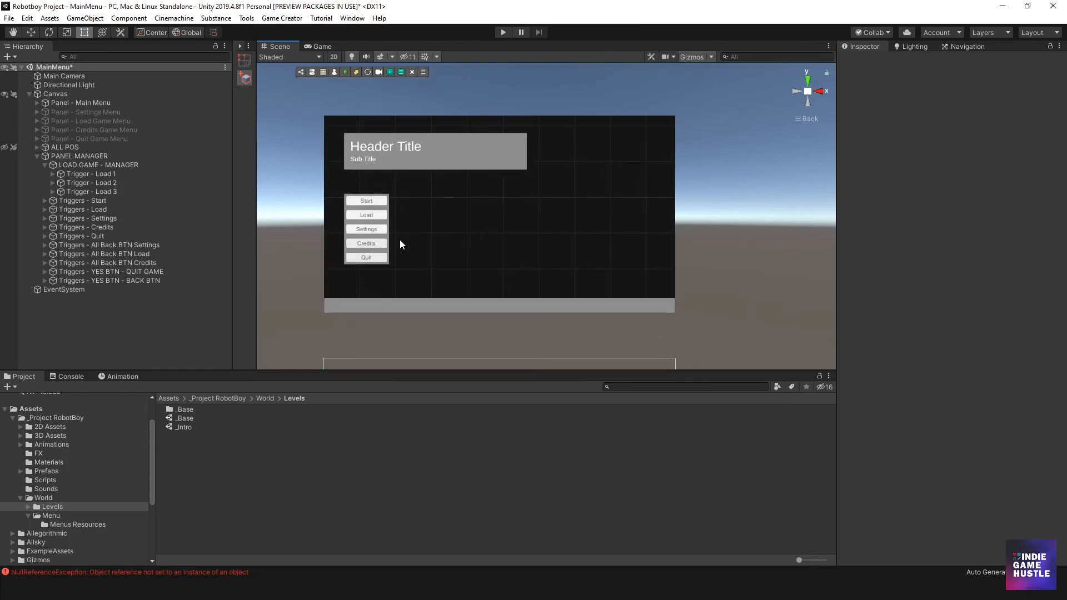
pyautogui.scroll(3, 399, 241)
pyautogui.moveTo(395, 243); pyautogui.dragTo(417, 245, button='middle')
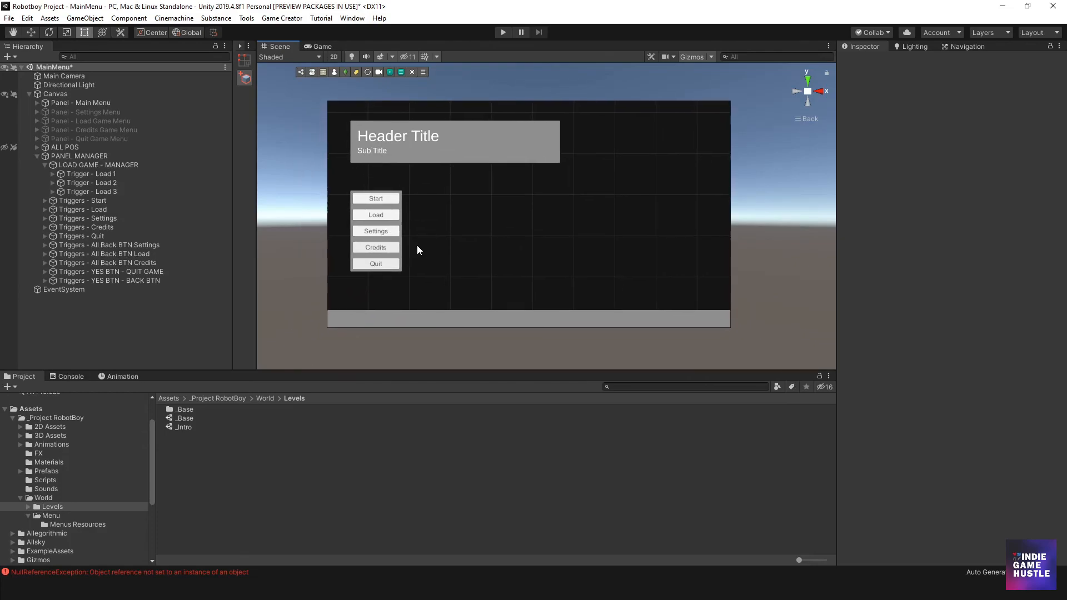
# - Collapse LOAD GAME - MANAGER under PANEL MANAGER in the Hierarchy
pyautogui.click(45, 165)
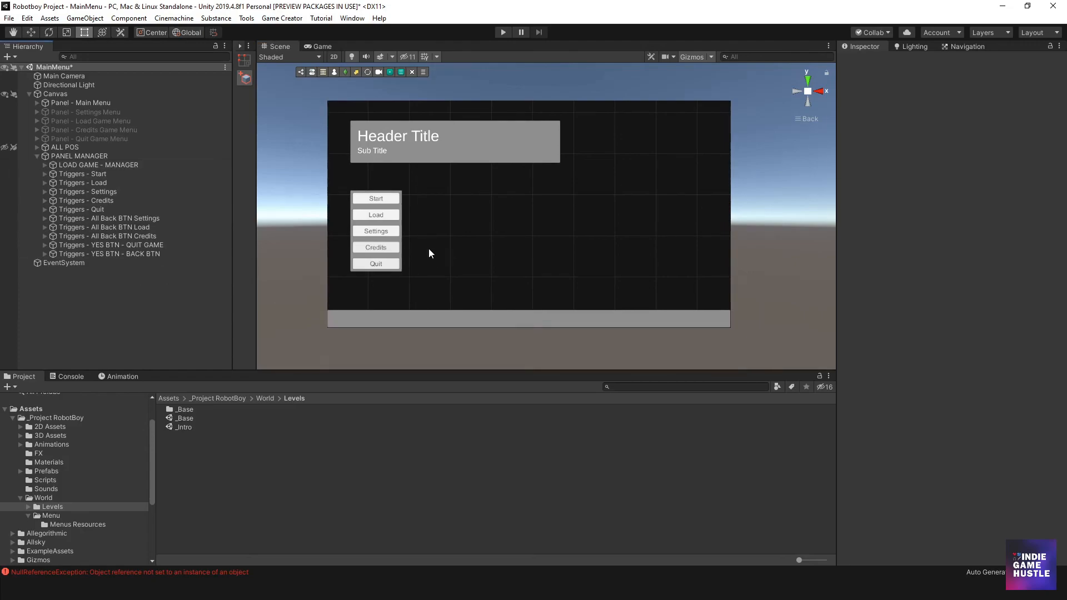
pyautogui.scroll(-2, 500, 257)
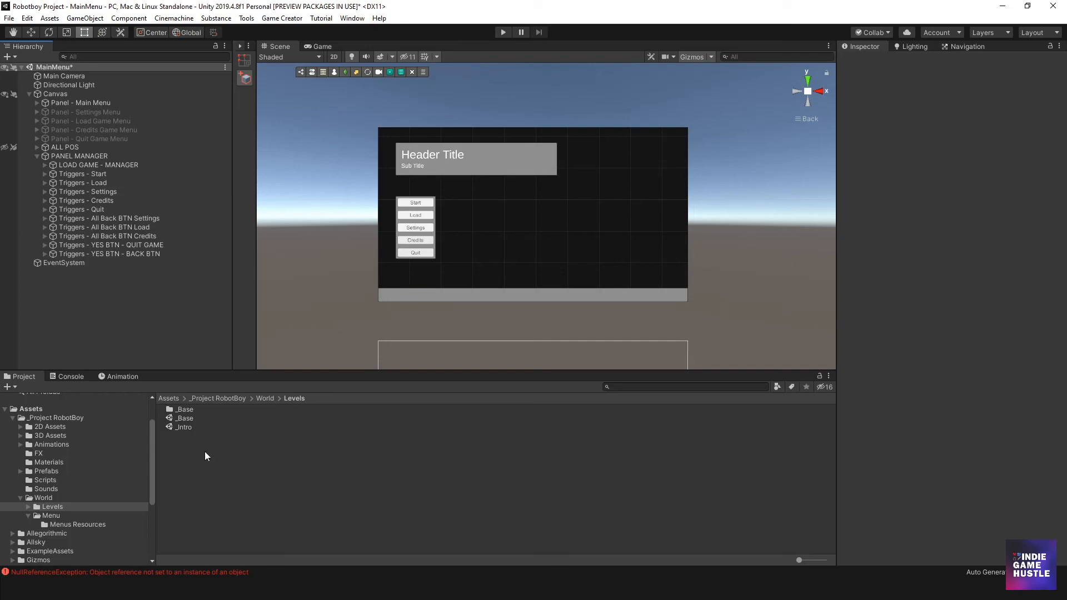
pyautogui.scroll(3, 551, 238)
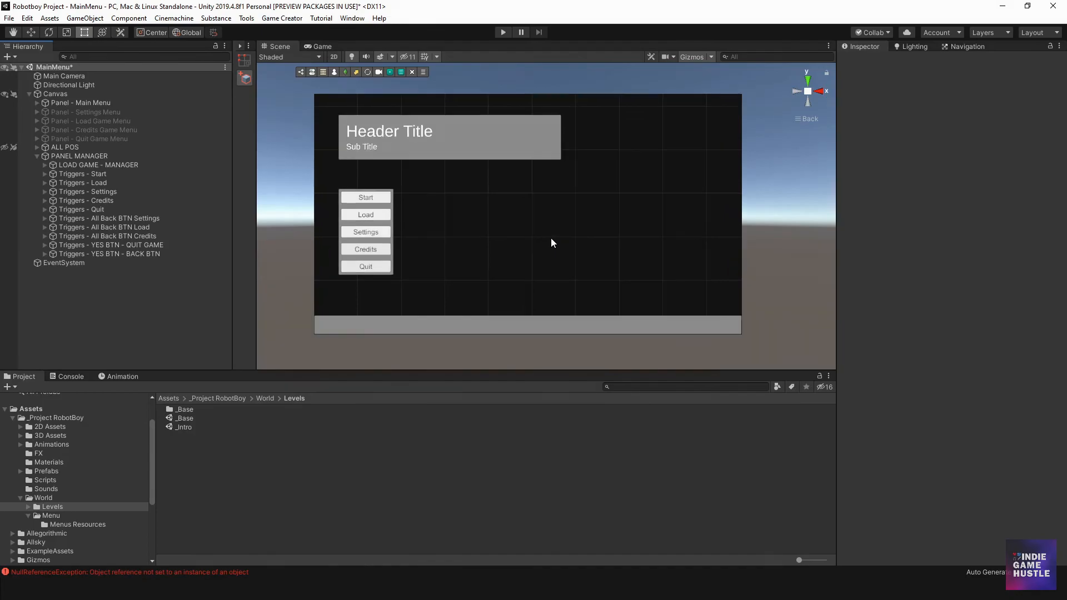